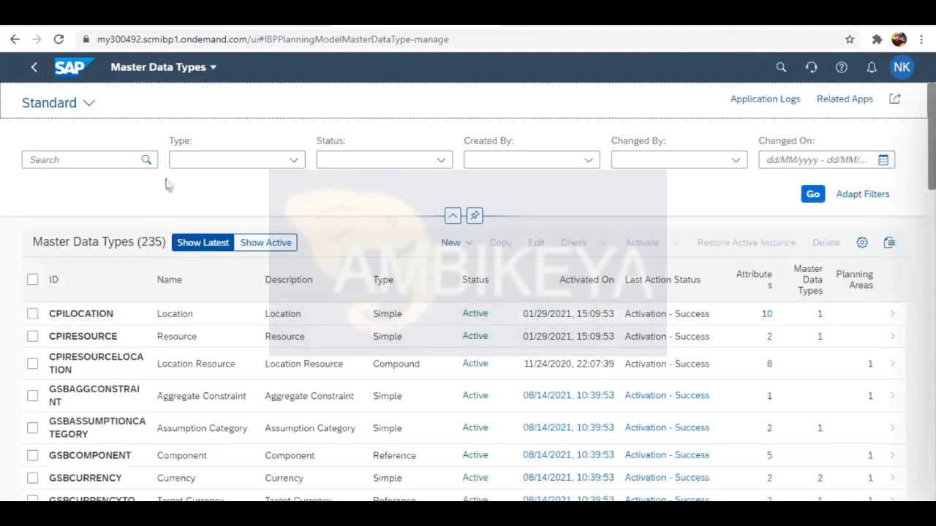
# Switch to the Excel workbook and enter the headings m1, m2 and m3 in cells B1, C1 and D1.
pyautogui.click(92, 156)
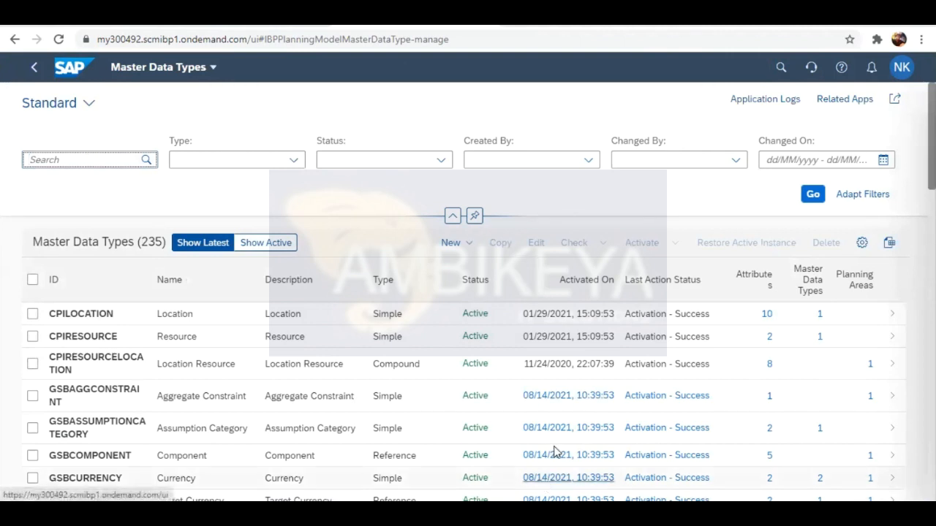
pyautogui.hotkey('alt', 'Tab')
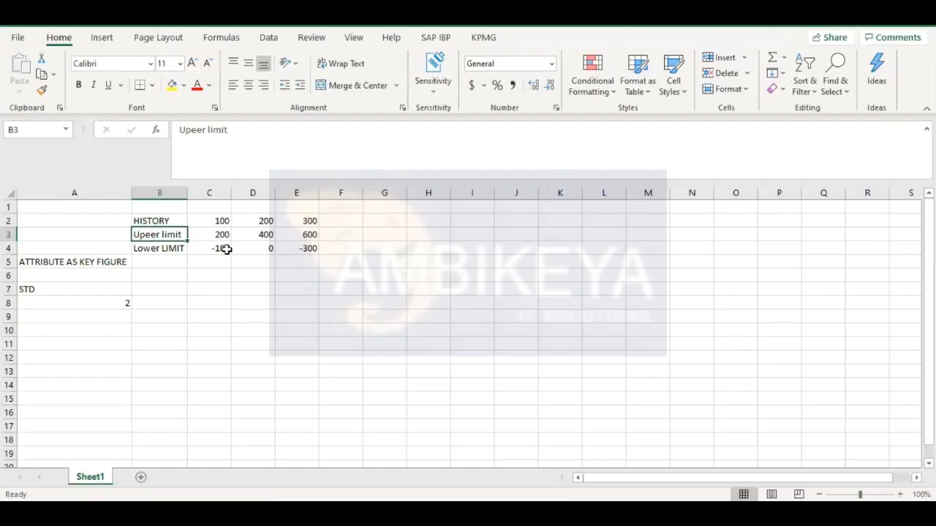
pyautogui.click(165, 209)
pyautogui.write('m1')
pyautogui.click(219, 207)
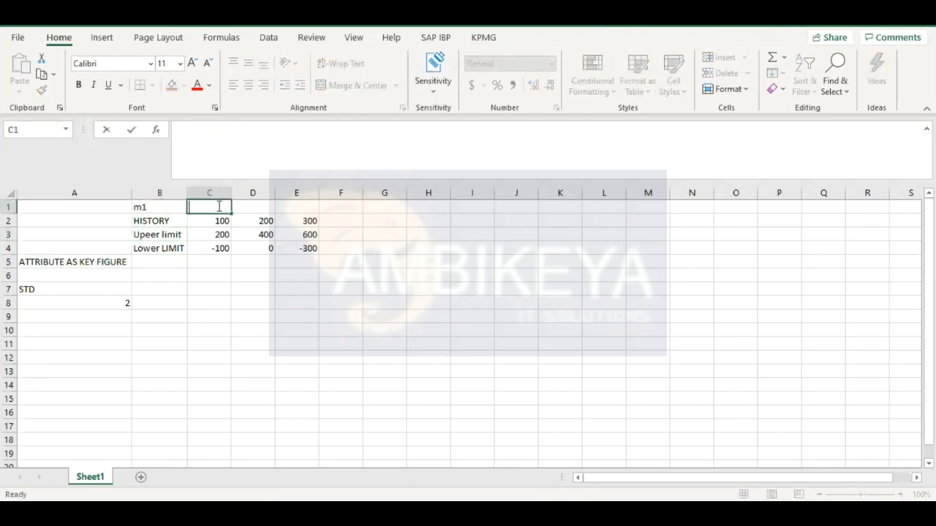
pyautogui.write('m2')
pyautogui.click(252, 207)
pyautogui.write('m')
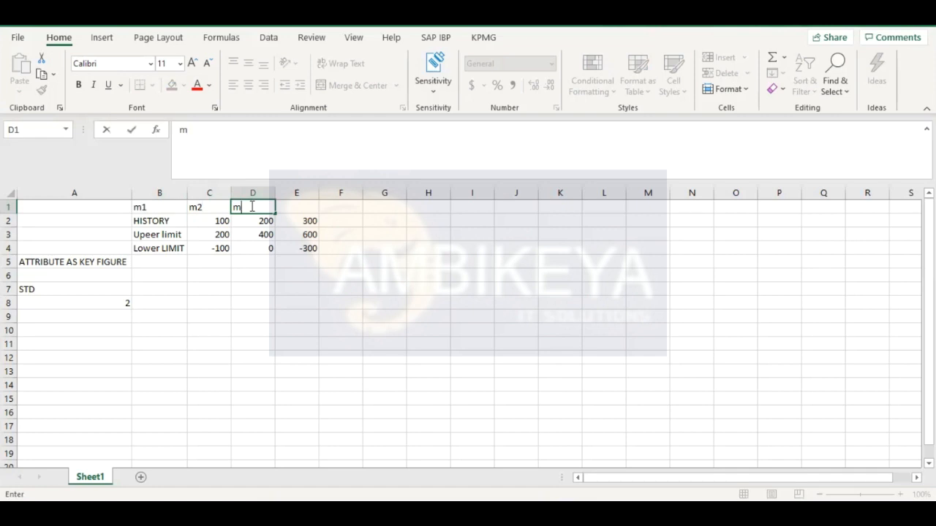
pyautogui.write('3')
# Move the m1, m2 and m3 headings from B1:D1 to C1:E1 so they sit above the number columns.
pyautogui.click(148, 209)
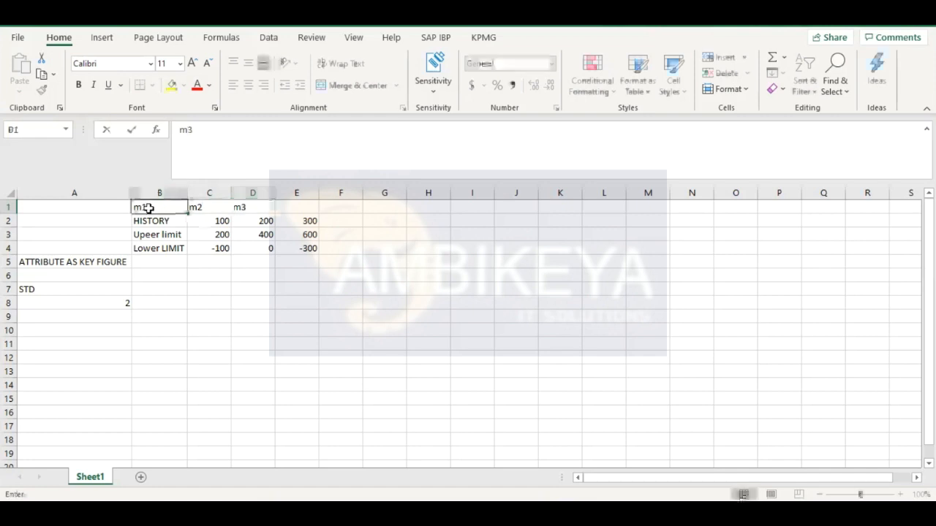
pyautogui.hotkey('shift', 'Right')
pyautogui.hotkey('shift', 'Right')
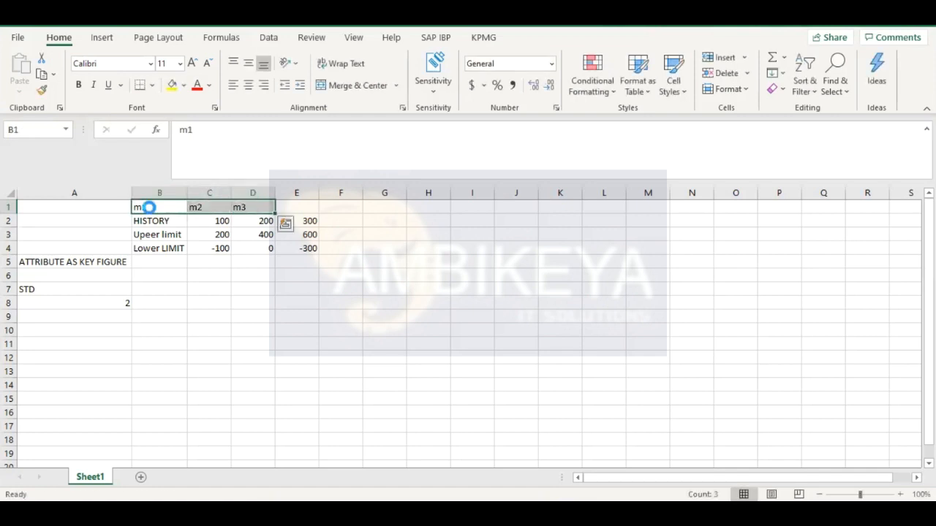
pyautogui.hotkey('ctrl', 'c')
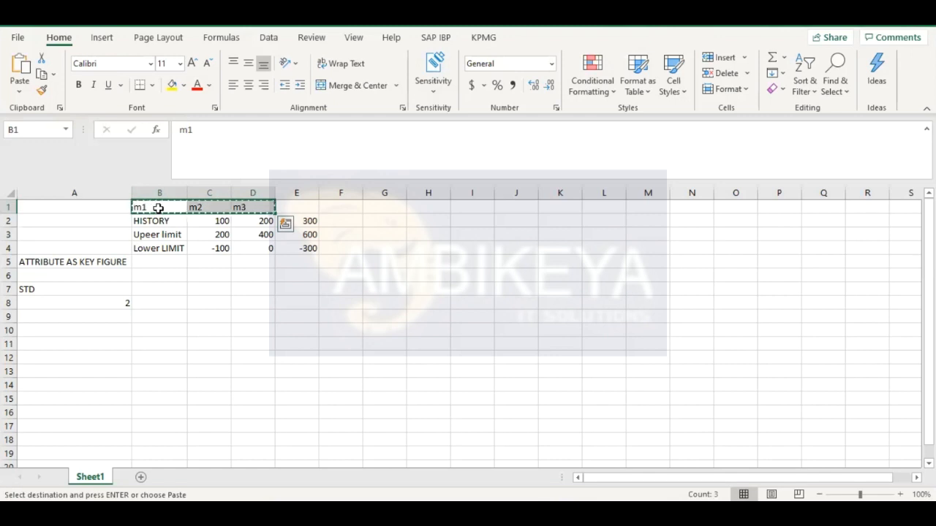
pyautogui.click(209, 207)
pyautogui.hotkey('ctrl', 'v')
pyautogui.click(208, 257)
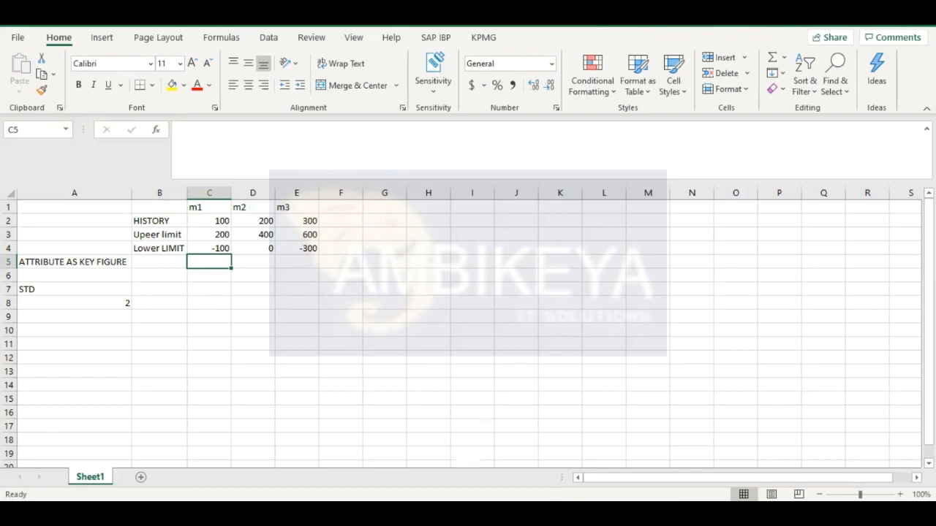
# Switch back to SAP IBP in the browser and search the master data types for gsq.
pyautogui.click(439, 441)
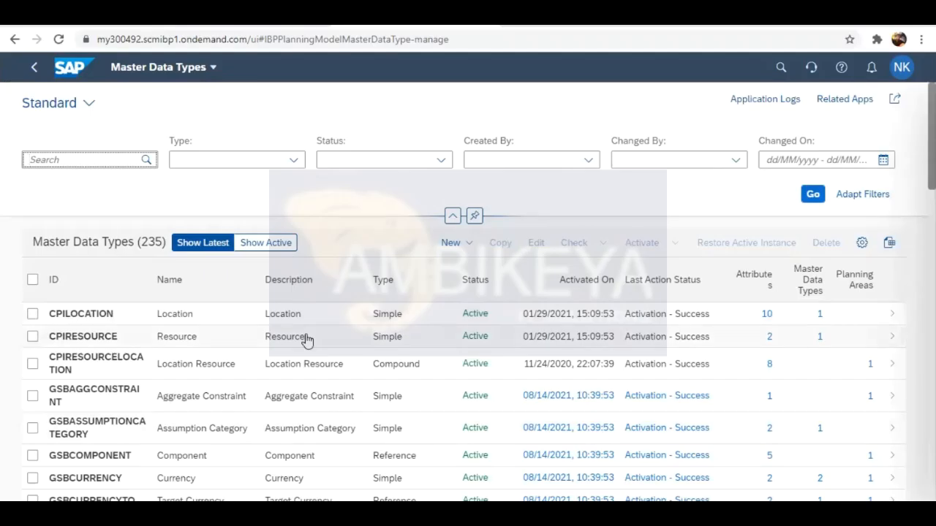
pyautogui.write('gsc')
pyautogui.press('Return')
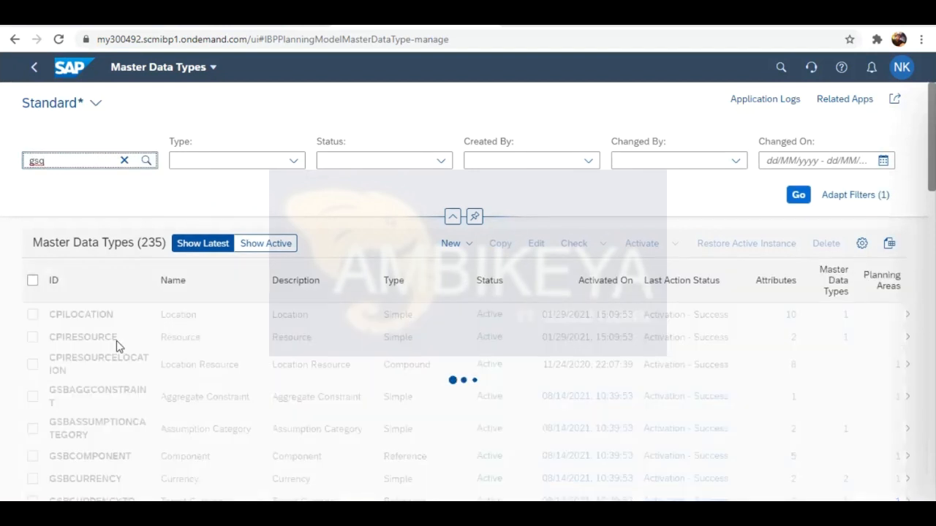
pyautogui.click(216, 188)
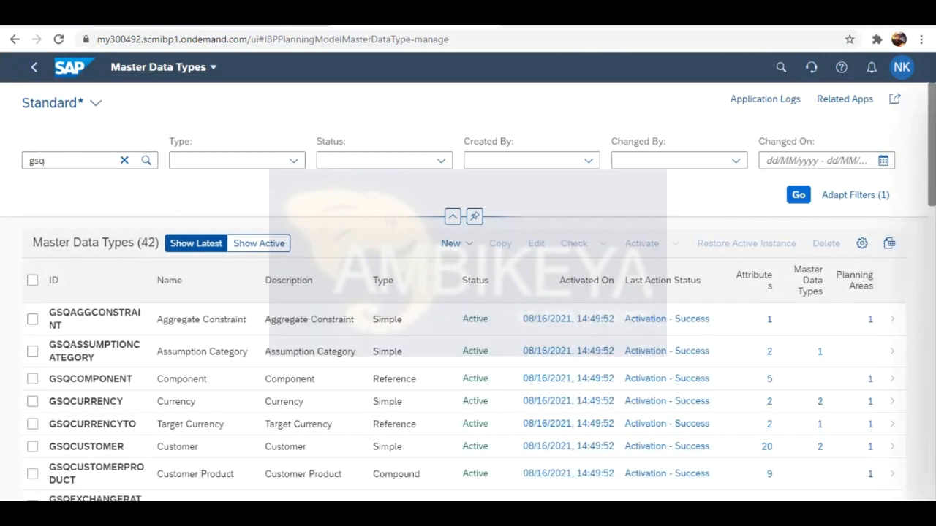
# Examine the SAP Help page on Attributes as Key Figures, including planning data types, the loading note and the Conversion Factor in Unit of Measure Conversion use case.
pyautogui.hotkey('ctrl', 'Tab')
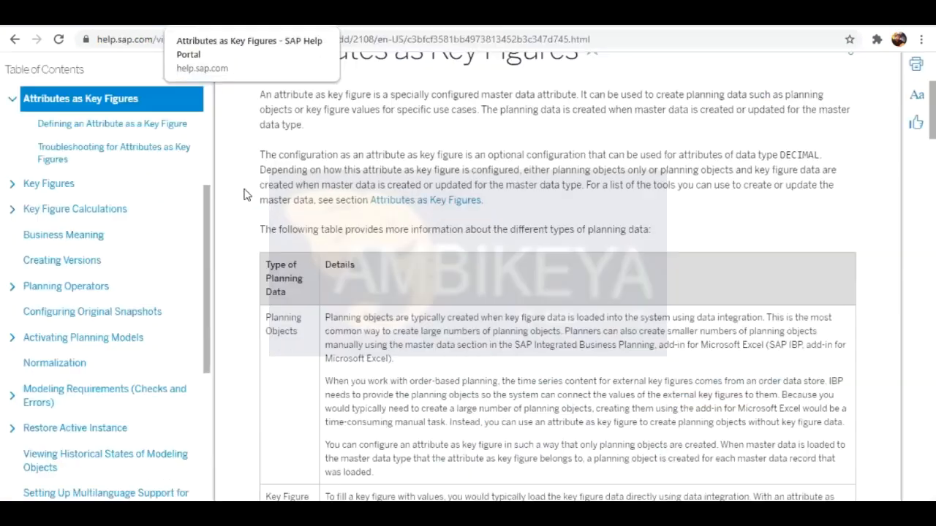
pyautogui.scroll(3, 366, 195)
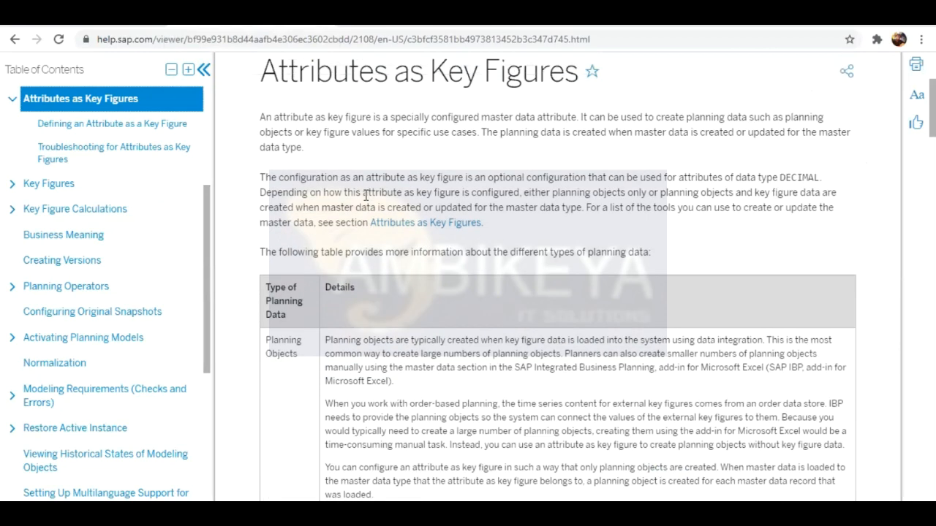
pyautogui.scroll(-6, 365, 195)
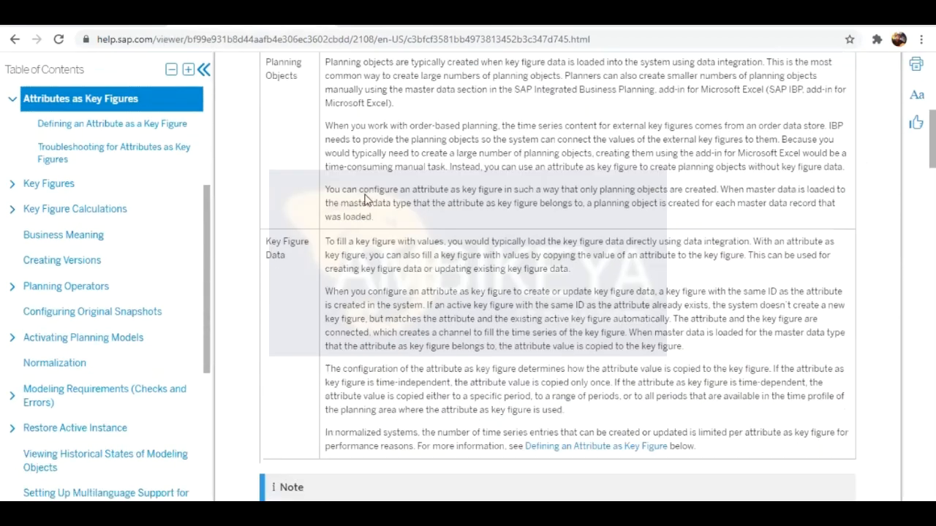
pyautogui.scroll(-3, 365, 195)
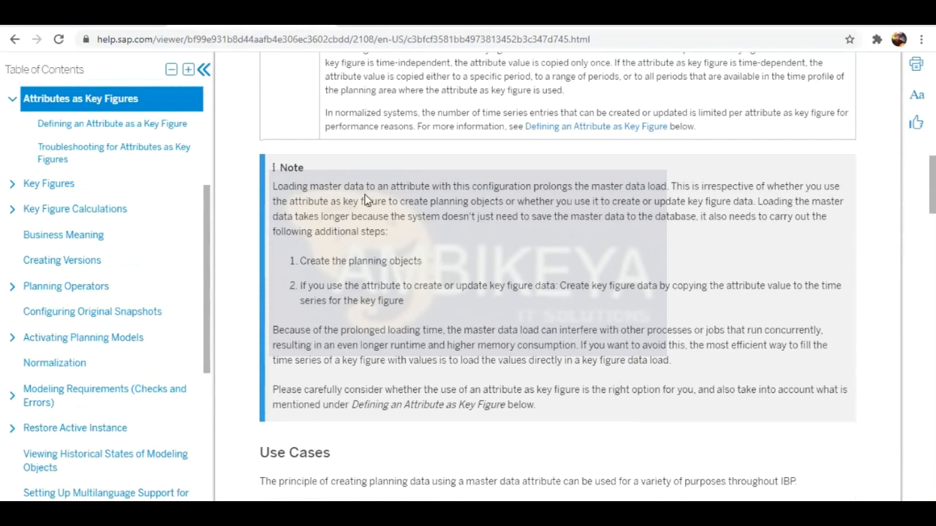
pyautogui.scroll(-2, 366, 198)
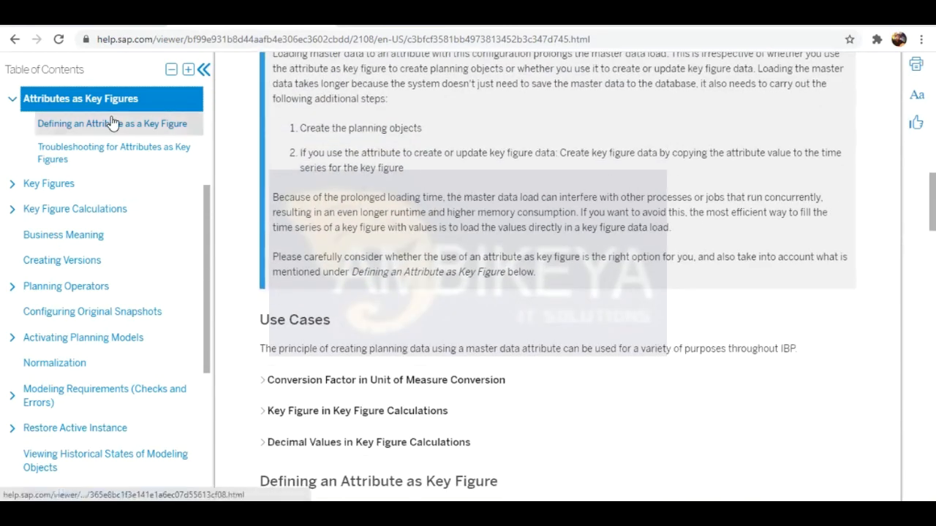
pyautogui.scroll(-2, 429, 135)
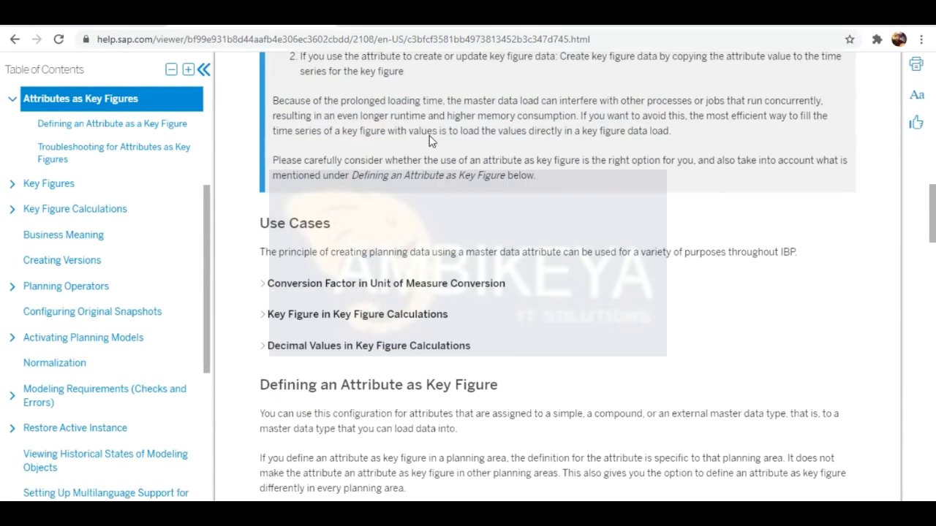
pyautogui.click(264, 277)
pyautogui.scroll(-3, 467, 288)
pyautogui.scroll(15, 467, 283)
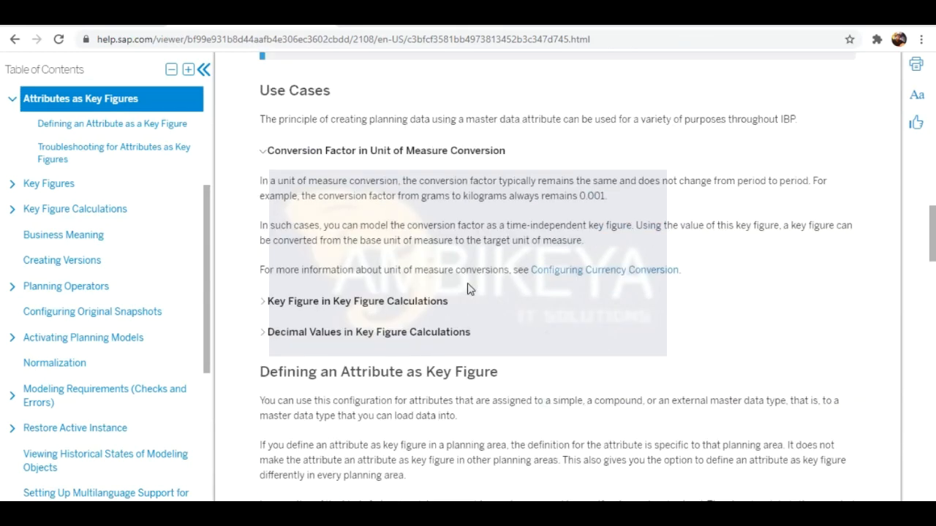
pyautogui.scroll(-2, 469, 283)
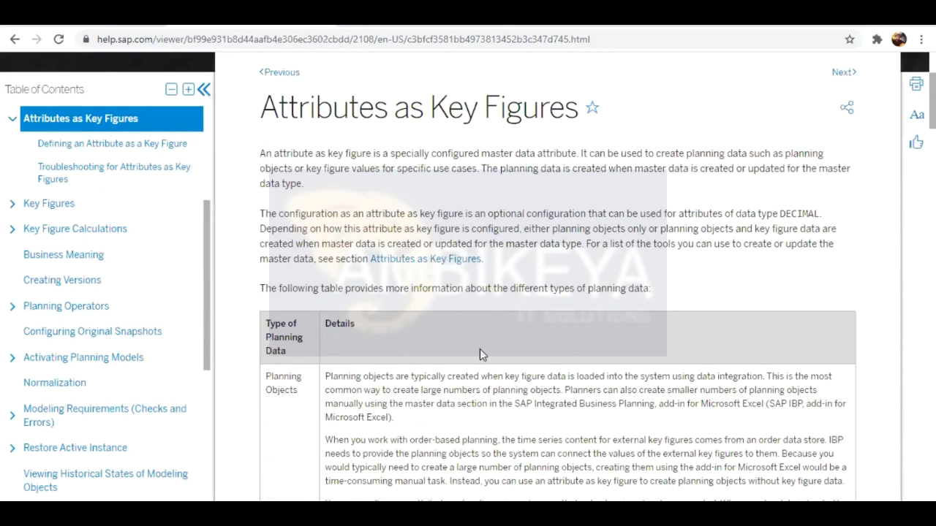
pyautogui.scroll(-1, 480, 351)
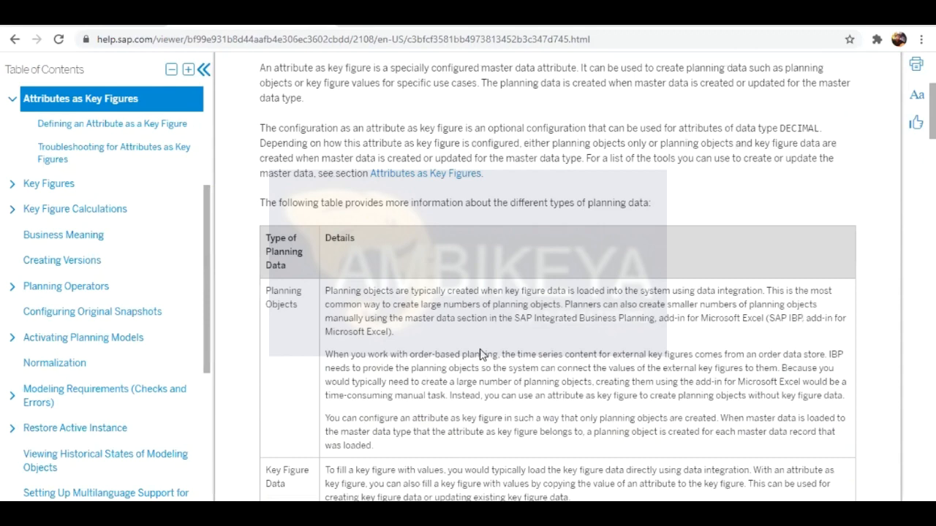
pyautogui.scroll(-6, 481, 354)
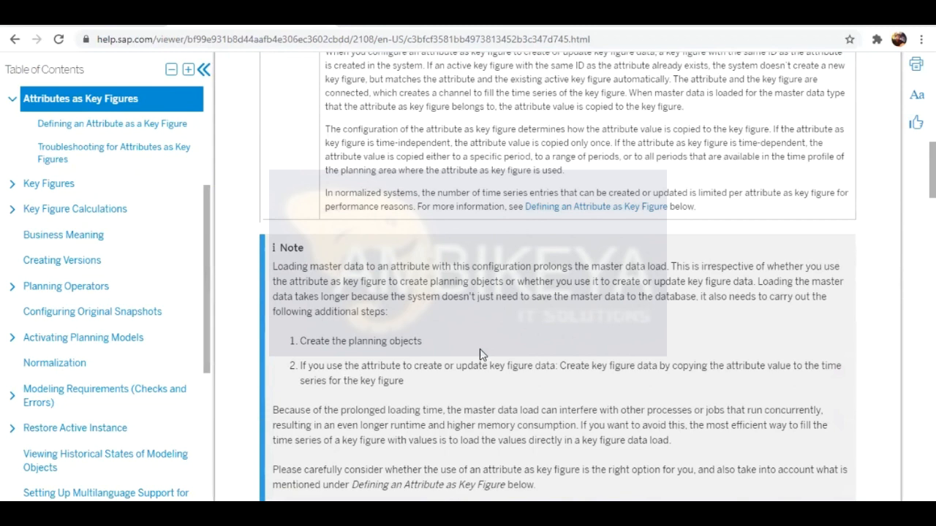
pyautogui.scroll(-2, 480, 351)
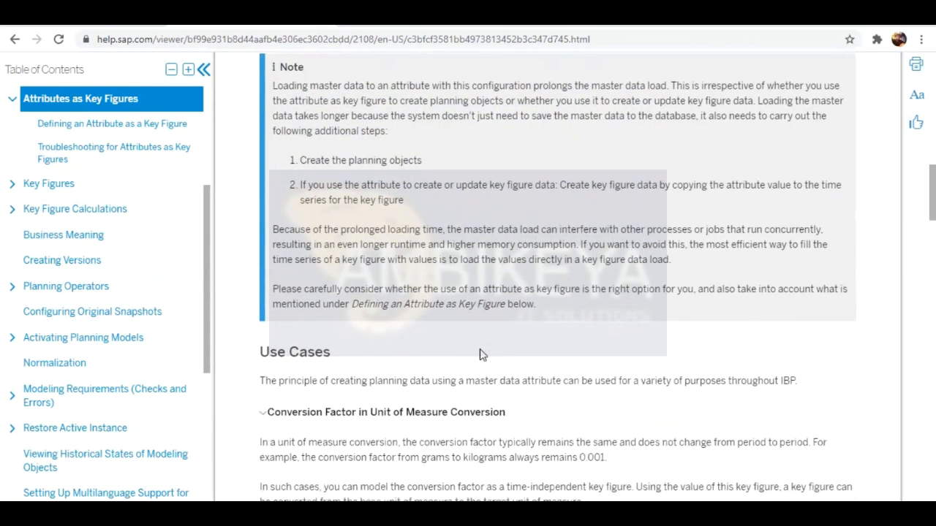
pyautogui.scroll(10, 480, 354)
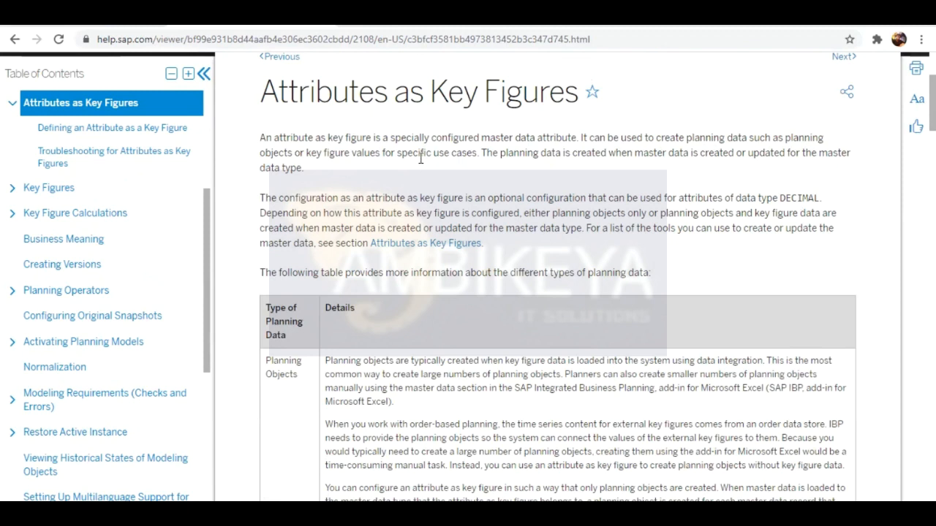
# Return to the filtered master data types list and open the Product master data type GSQPRODUCT.
pyautogui.hotkey('ctrl', 'Tab')
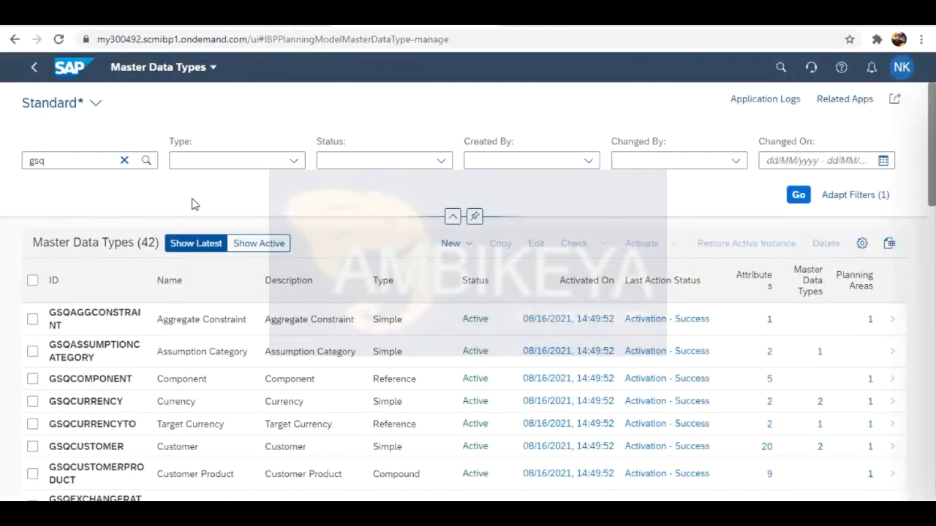
pyautogui.scroll(-5, 144, 362)
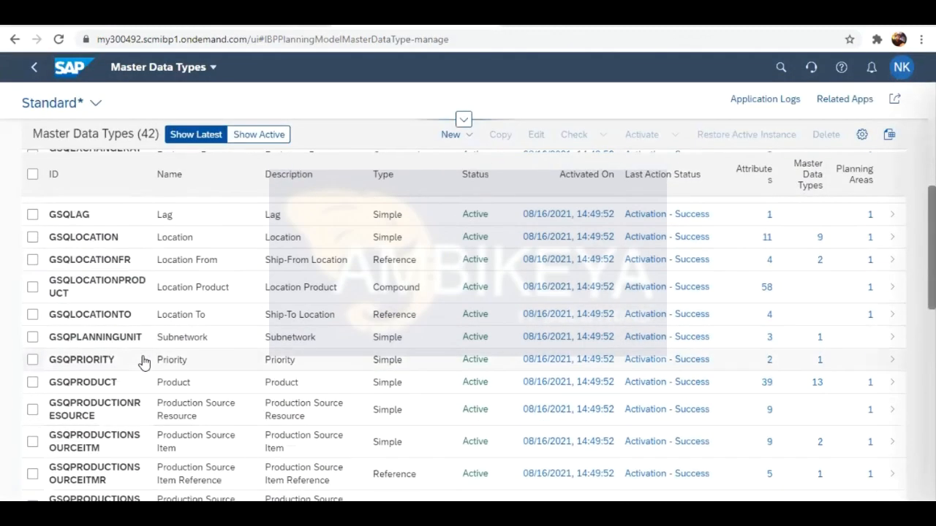
pyautogui.scroll(-5, 144, 362)
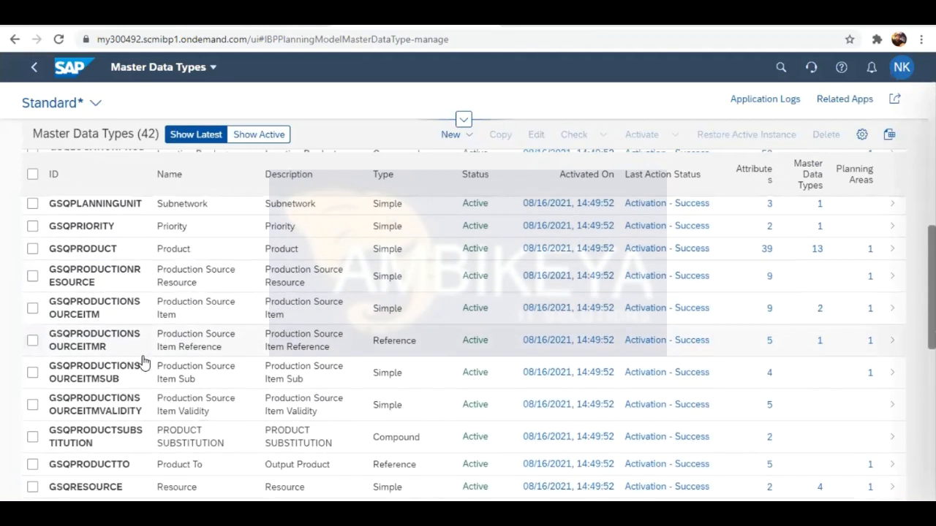
pyautogui.scroll(-4, 144, 362)
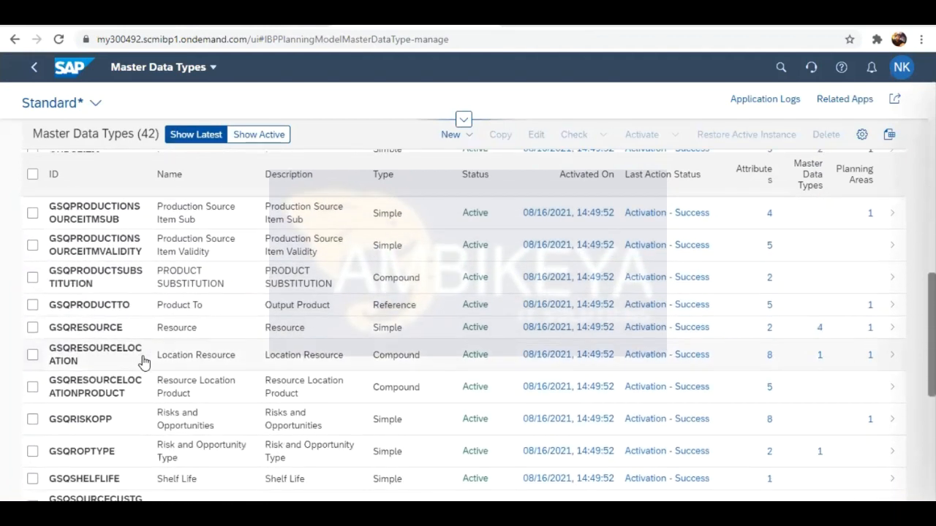
pyautogui.scroll(-7, 144, 362)
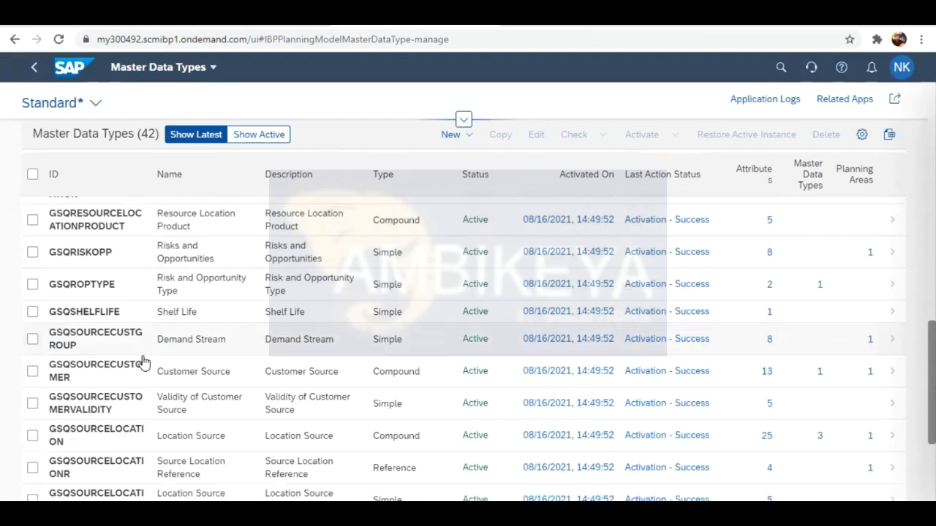
pyautogui.scroll(20, 144, 362)
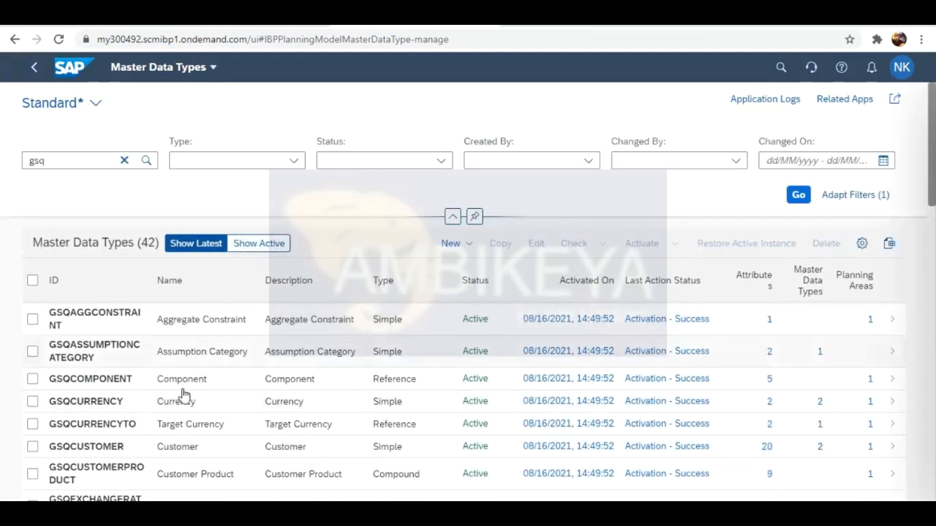
pyautogui.scroll(-10, 183, 390)
pyautogui.scroll(5, 184, 391)
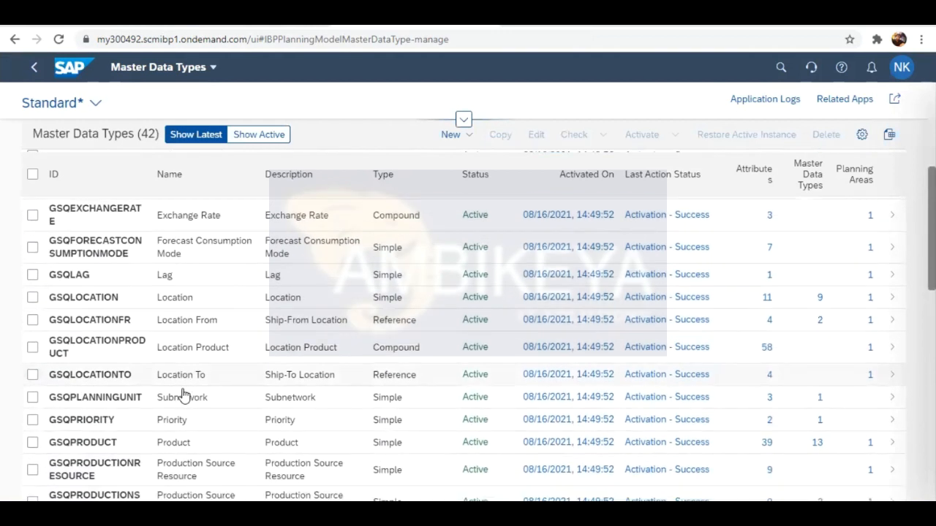
pyautogui.scroll(-2, 229, 370)
pyautogui.click(233, 373)
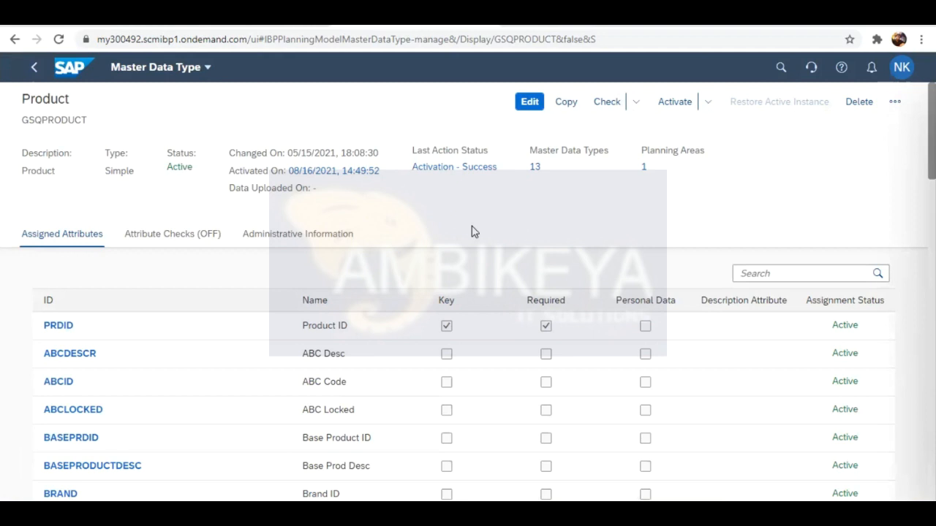
# Examine the assigned attributes of GSQPRODUCT down to ZSTDDEVFAC and highlight the master data type's ID.
pyautogui.scroll(-4, 284, 366)
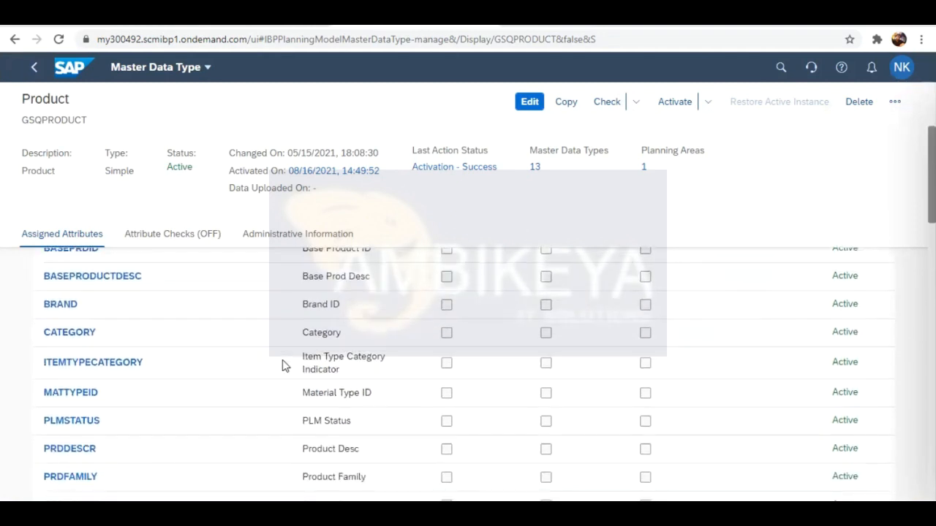
pyautogui.scroll(-8, 284, 366)
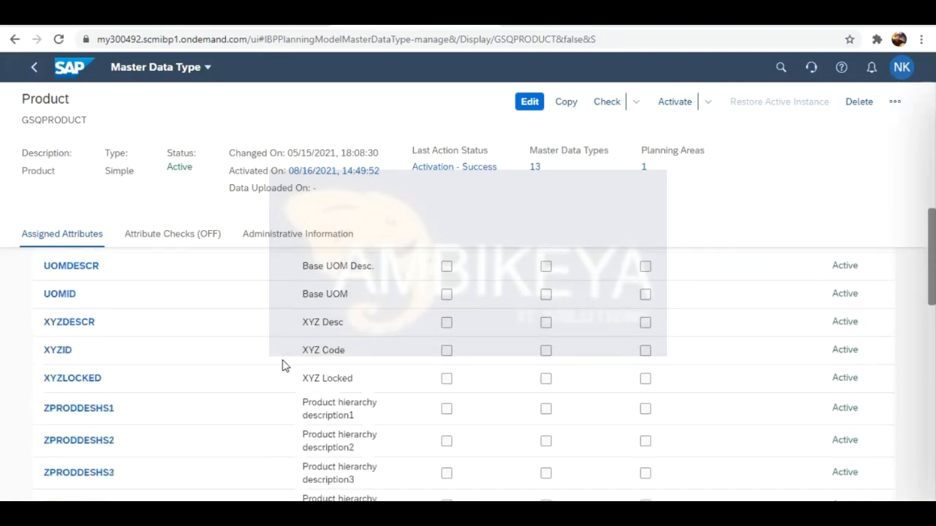
pyautogui.scroll(-10, 284, 366)
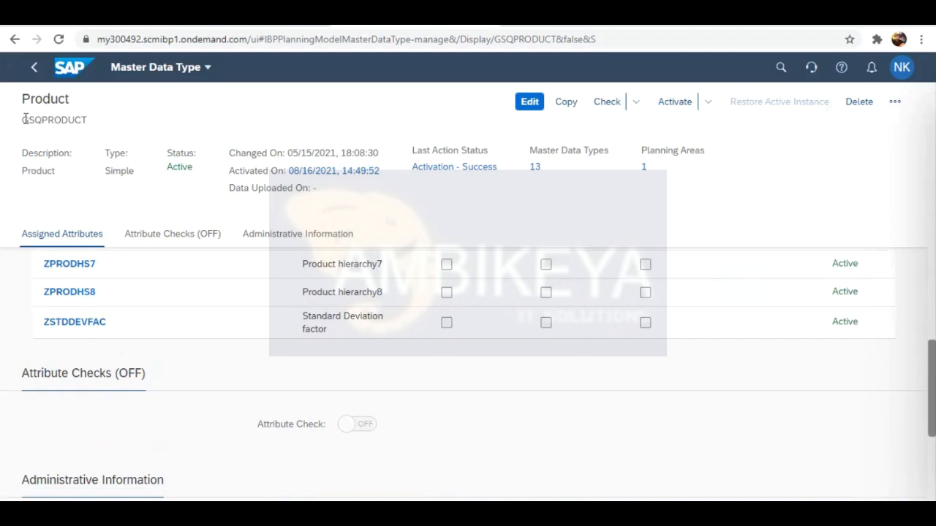
pyautogui.moveTo(25, 123); pyautogui.dragTo(104, 136)
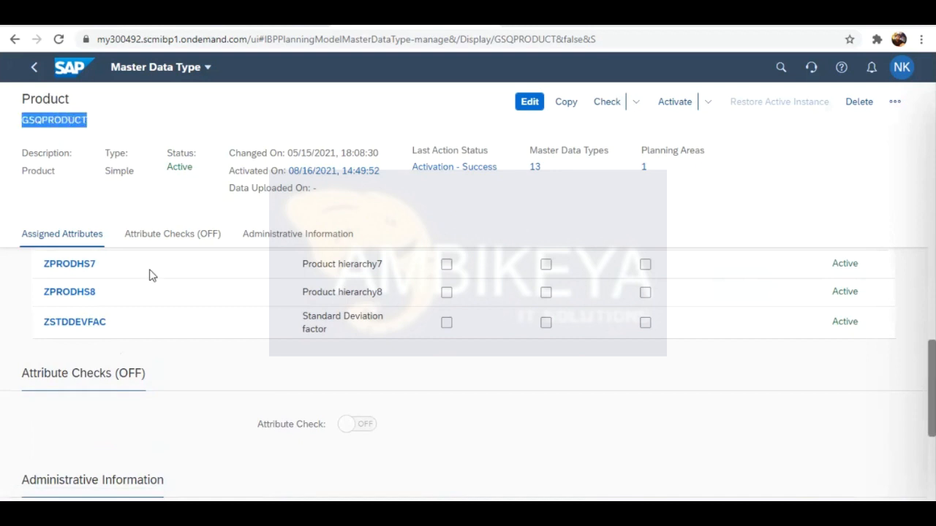
# View the details of the ZSTDDEVFAC attribute, including its data type, and close them again.
pyautogui.click(159, 199)
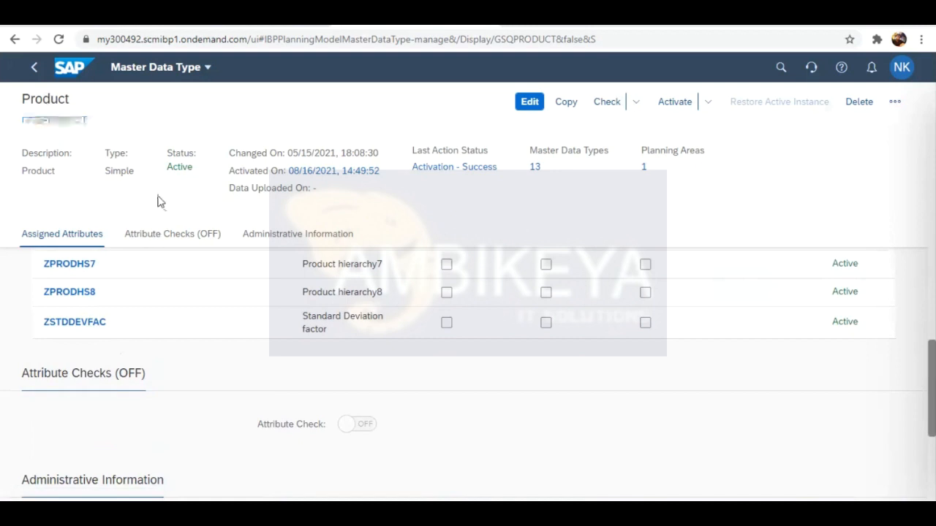
pyautogui.click(79, 325)
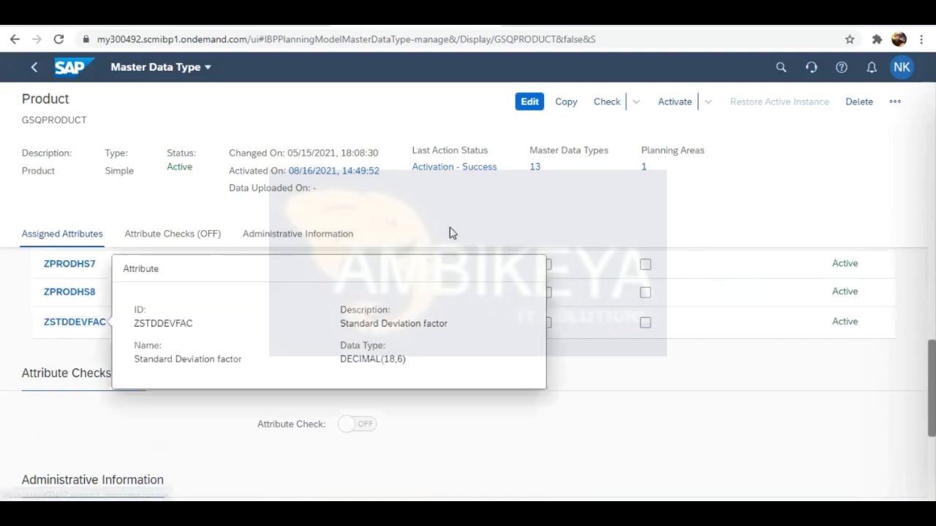
pyautogui.click(537, 218)
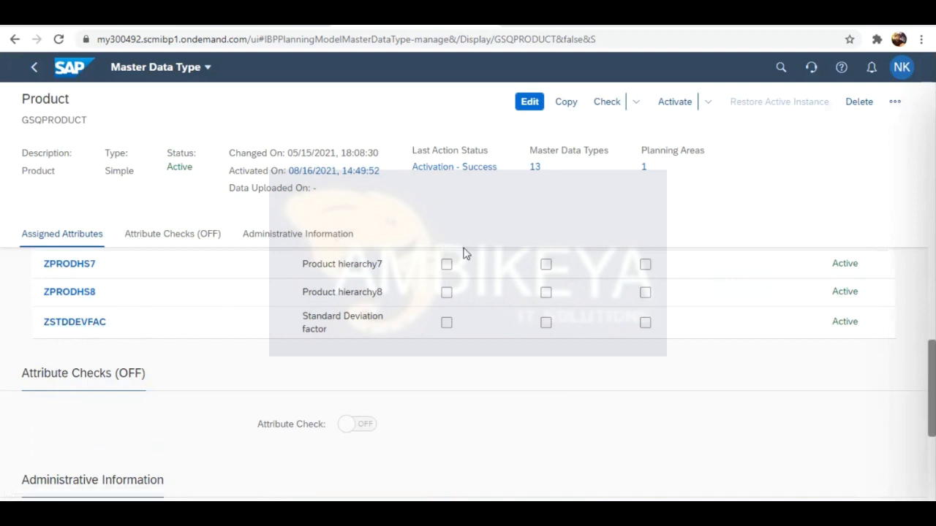
# Duplicate the browser tab, search the apps for planning area, and open Planning Areas - Model Configuration.
pyautogui.rightClick(431, 22)
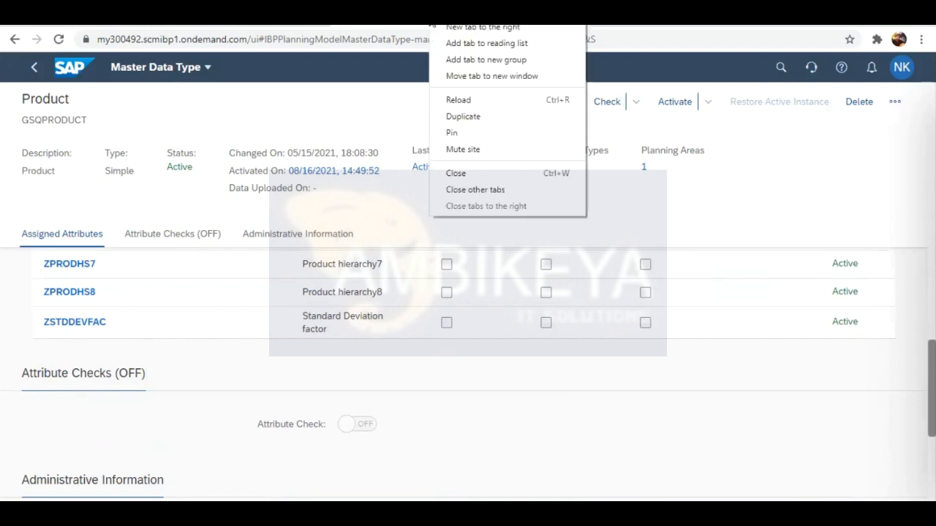
pyautogui.click(474, 117)
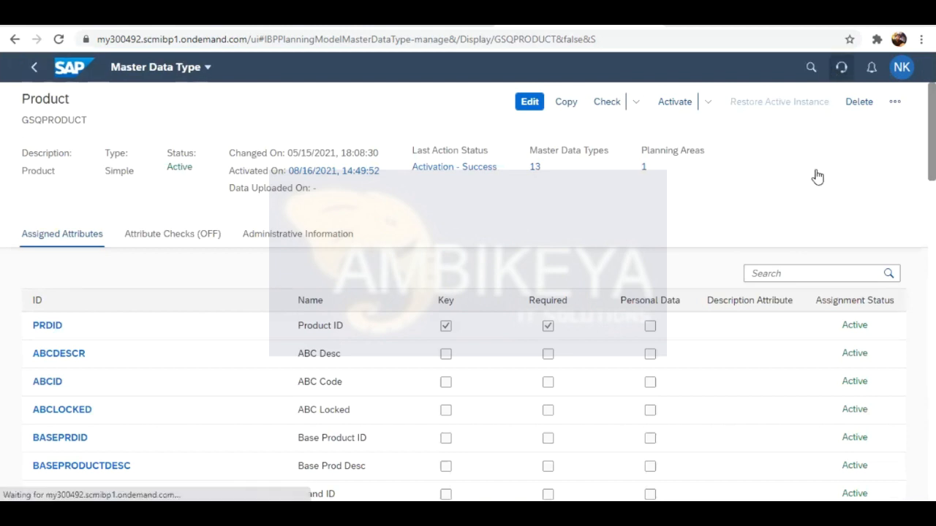
pyautogui.click(808, 71)
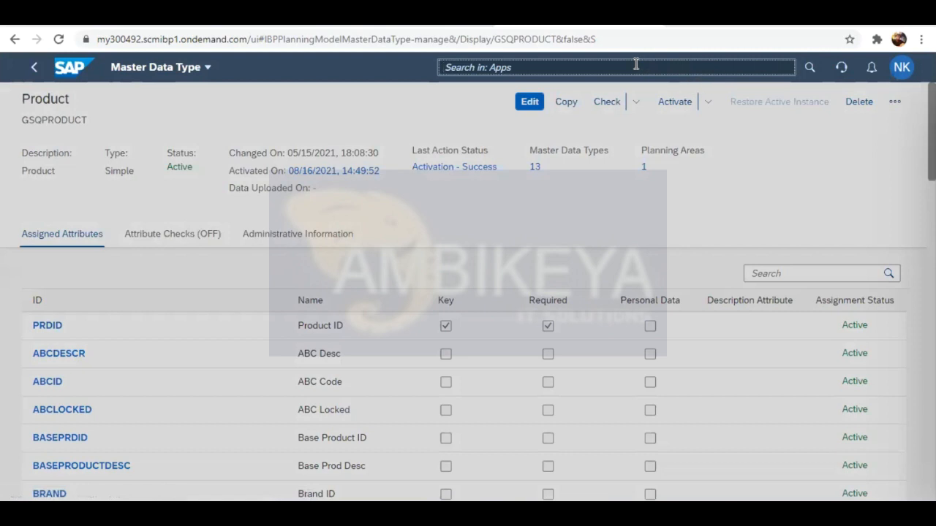
pyautogui.write('p')
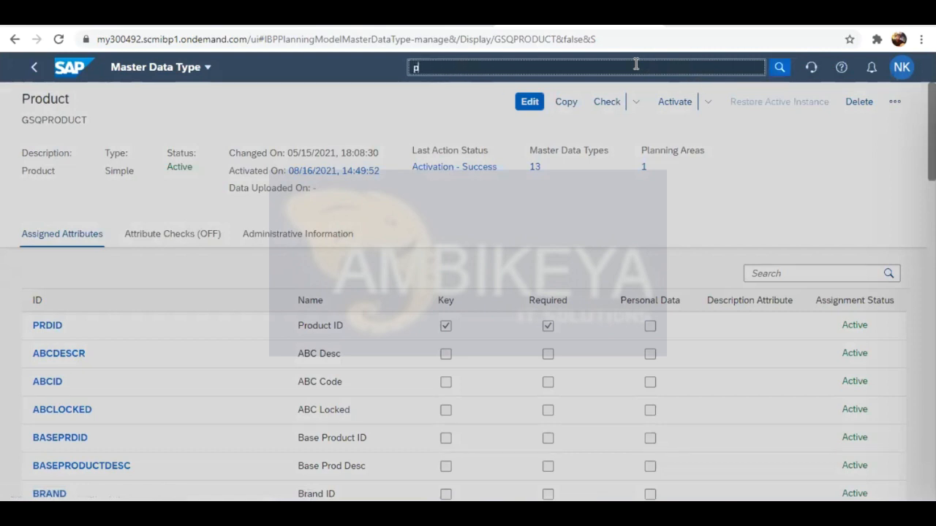
pyautogui.write('lanning')
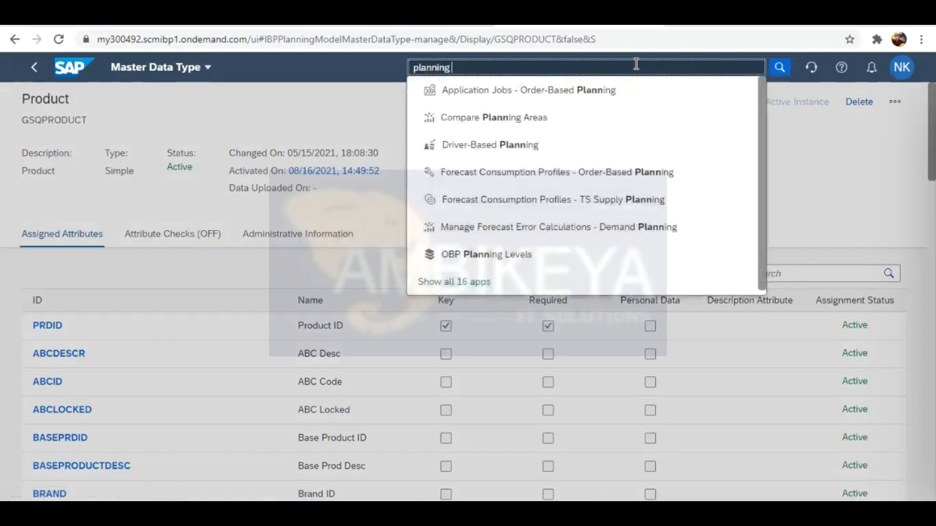
pyautogui.write(' area')
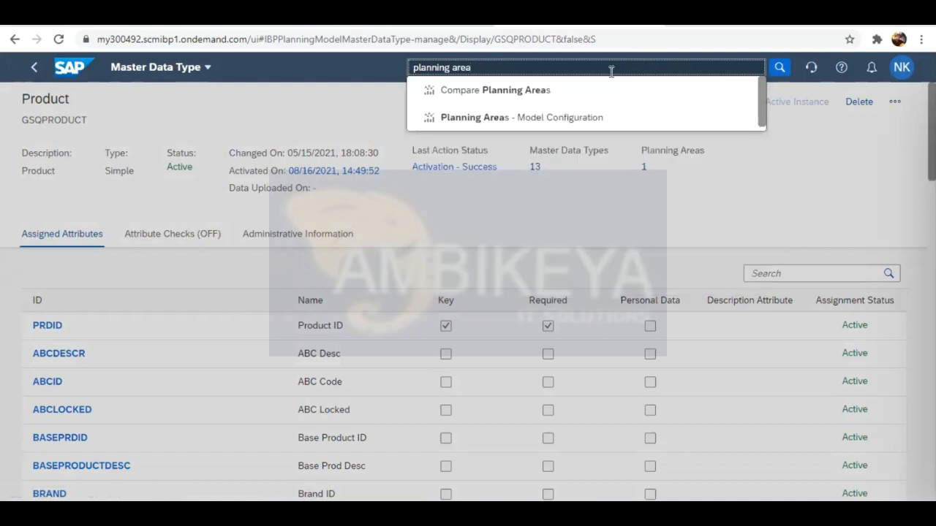
pyautogui.click(519, 117)
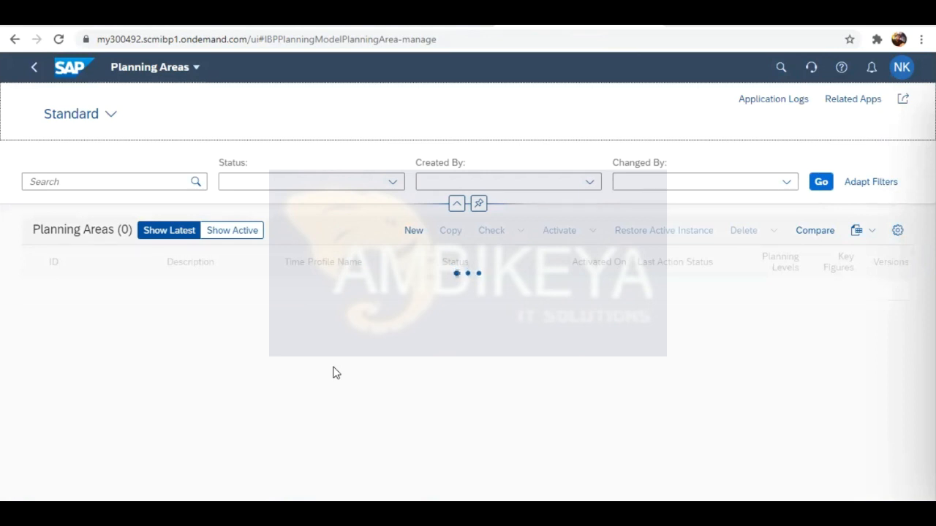
# Open the planning area GOLILQAS and examine its Attributes as Key Figures, selecting ZSTDDEVFAC of GSQPRODUCT and reading down to UOMCONVERSIONFACTOR.
pyautogui.click(176, 291)
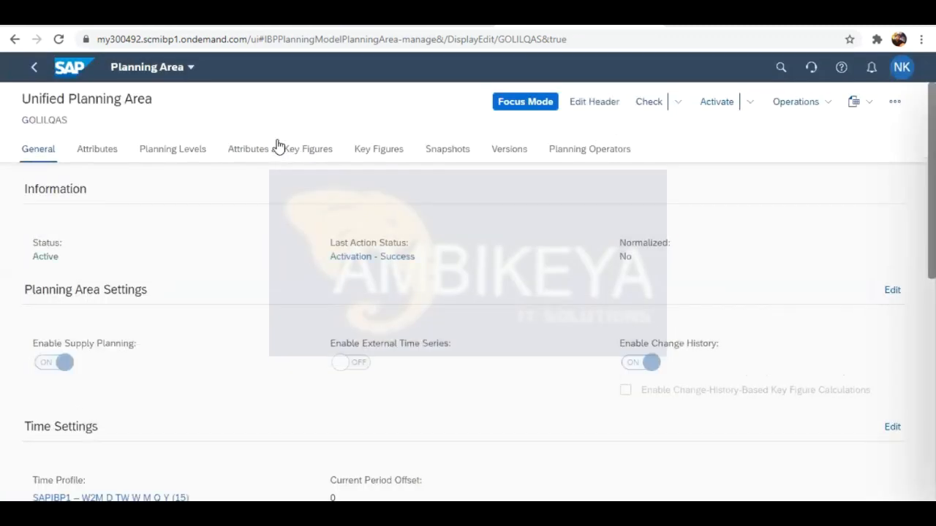
pyautogui.click(277, 152)
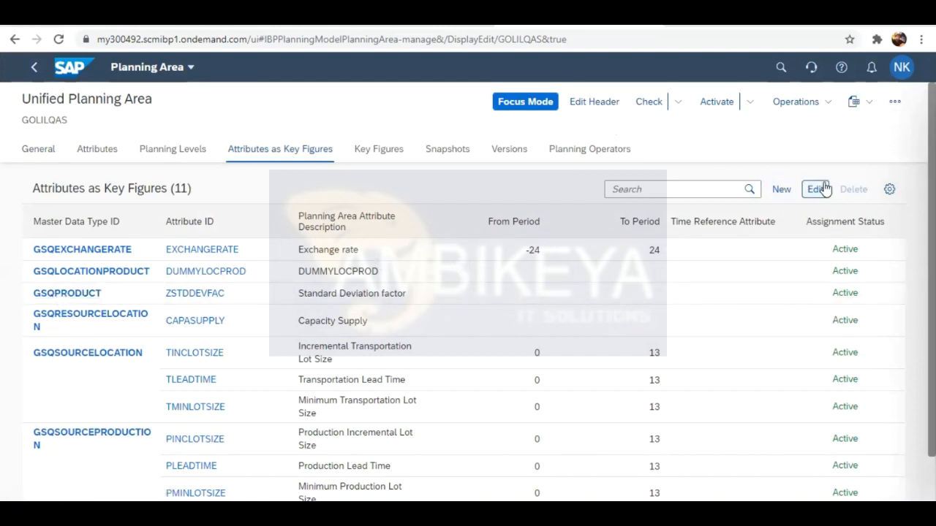
pyautogui.click(278, 302)
pyautogui.moveTo(157, 295); pyautogui.dragTo(269, 297)
pyautogui.click(270, 297)
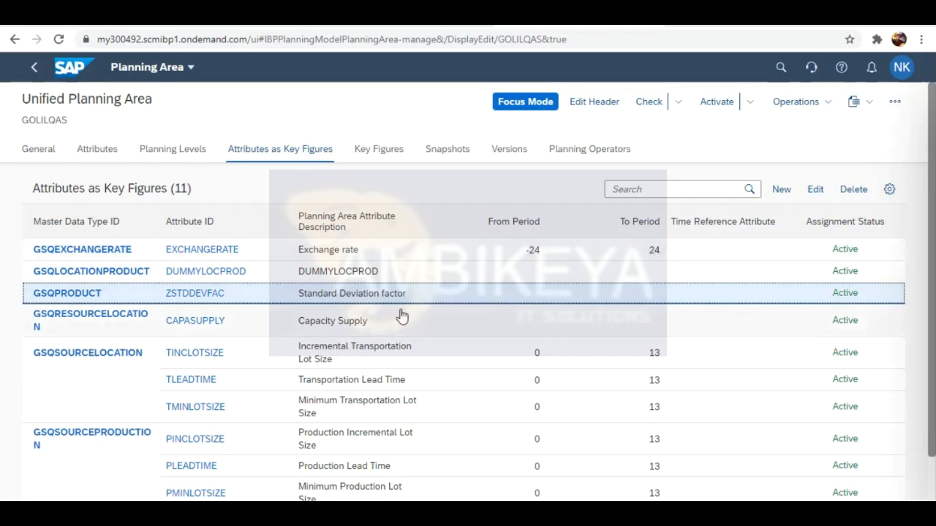
pyautogui.scroll(-3, 402, 315)
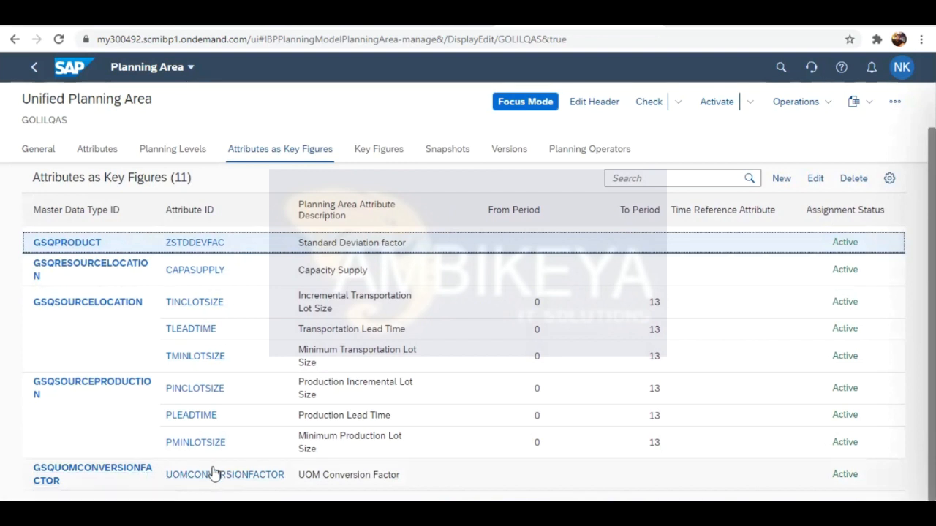
pyautogui.scroll(1, 371, 382)
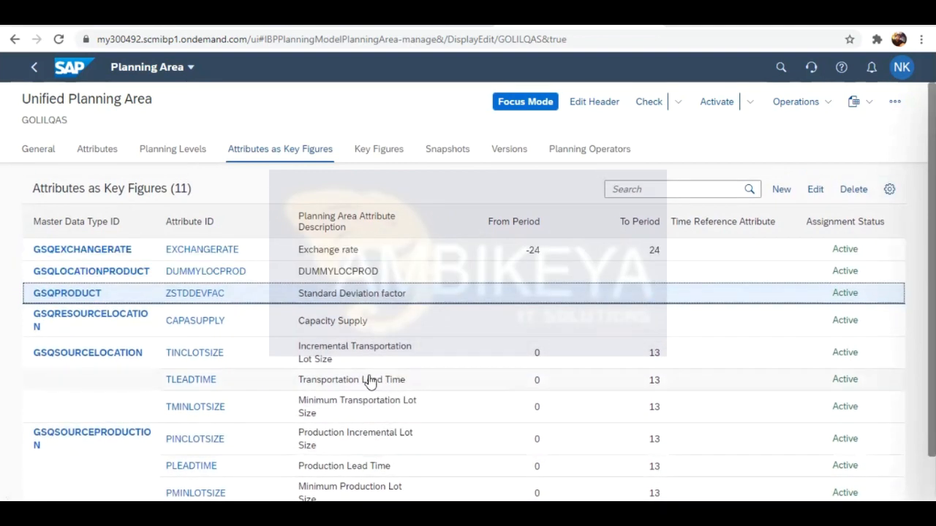
pyautogui.scroll(-1, 370, 382)
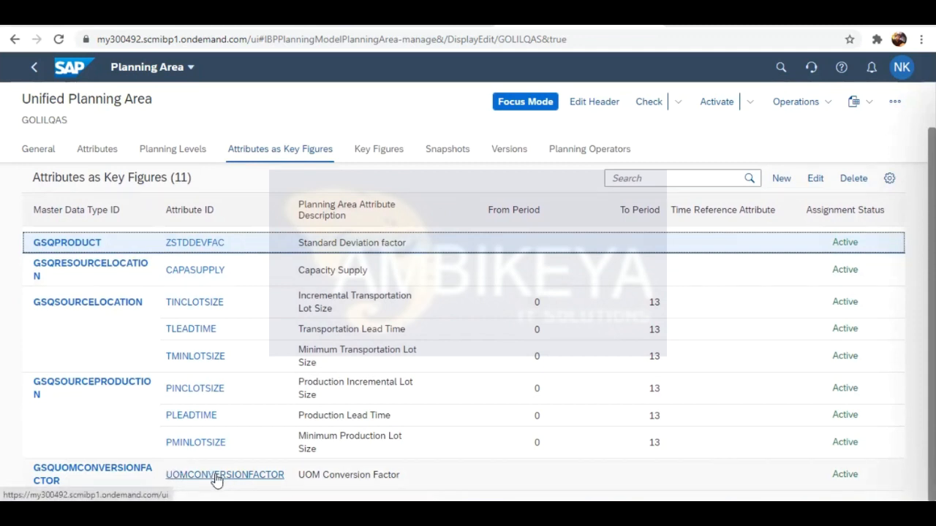
# Open the ACTUALSQTY key figure, examine its calculation definitions using UOMCONVERSIONFACTOR, and return to the key figures list.
pyautogui.click(371, 152)
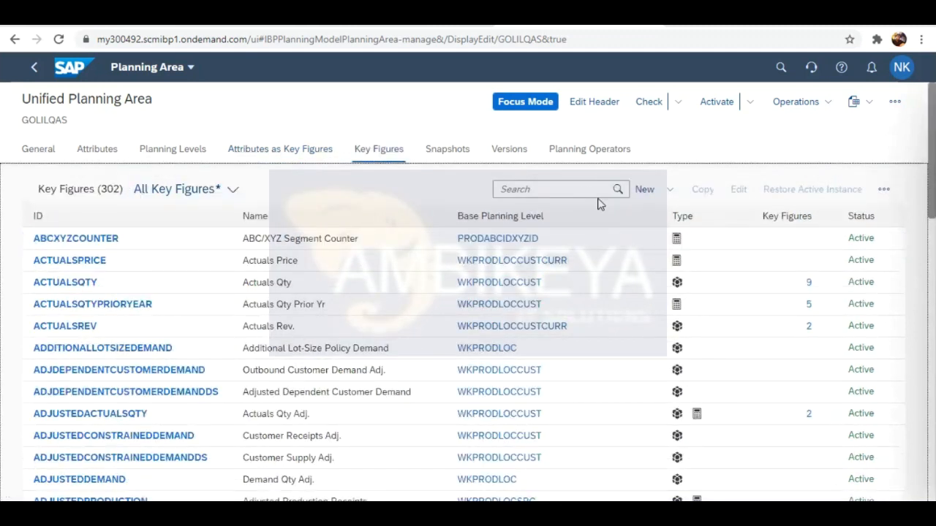
pyautogui.click(344, 284)
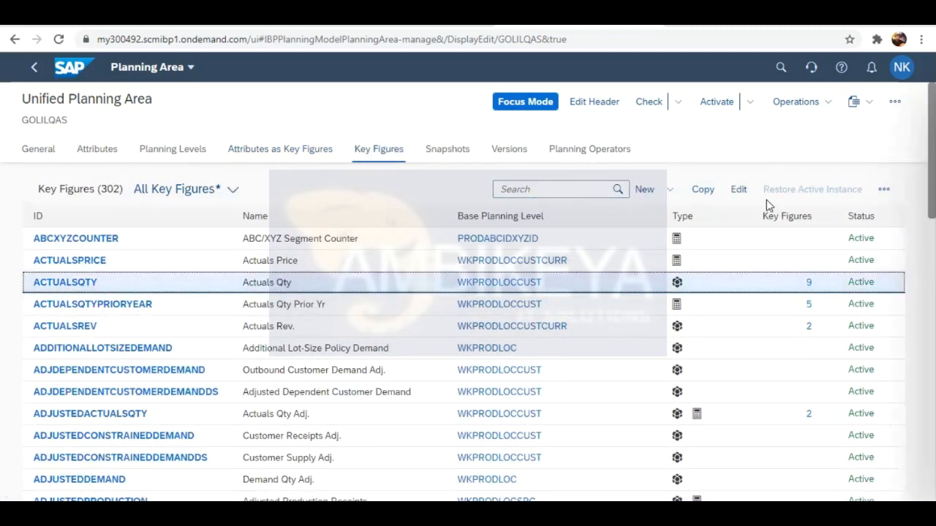
pyautogui.click(737, 193)
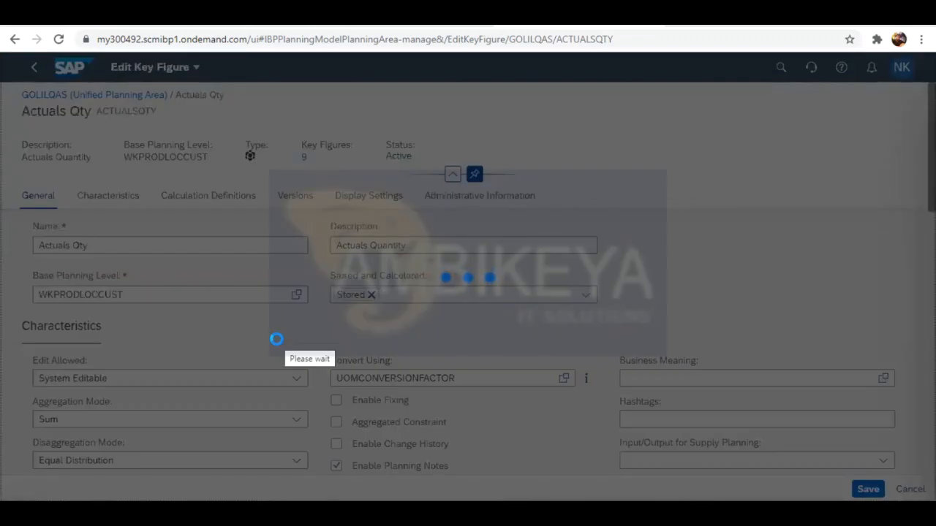
pyautogui.scroll(-5, 278, 340)
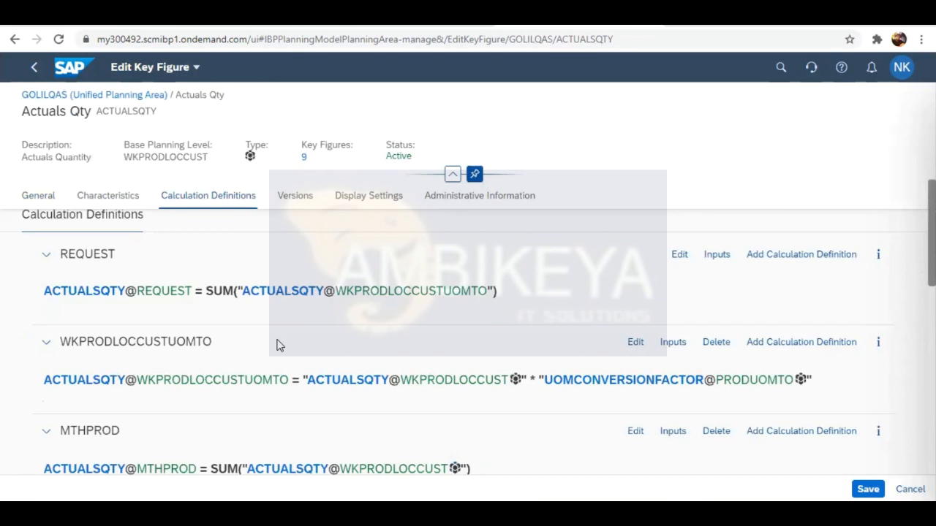
pyautogui.scroll(-3, 278, 340)
pyautogui.scroll(-2, 278, 345)
pyautogui.scroll(4, 278, 346)
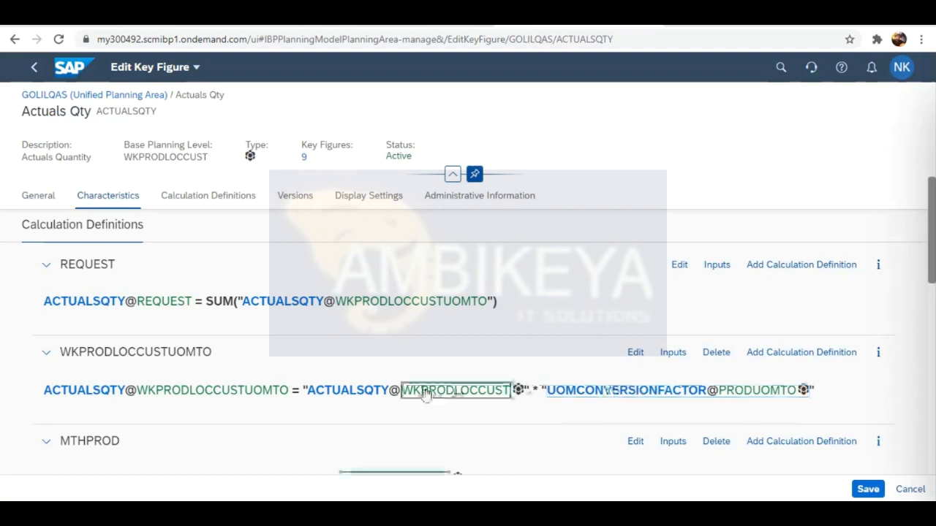
pyautogui.click(34, 66)
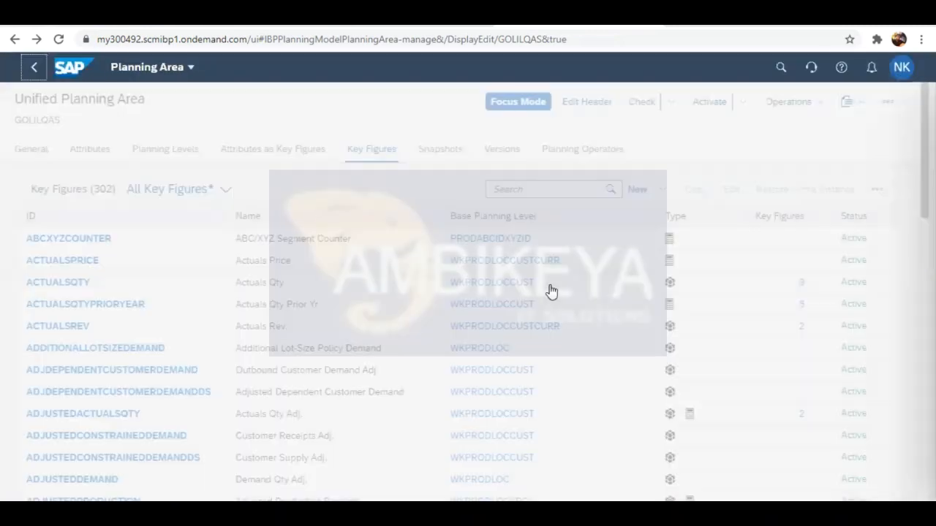
# Switch to the Excel workbook and enter P1 in B9, with the headers UOM in C8 and CONVERSION FACTOR in D8.
pyautogui.click(599, 188)
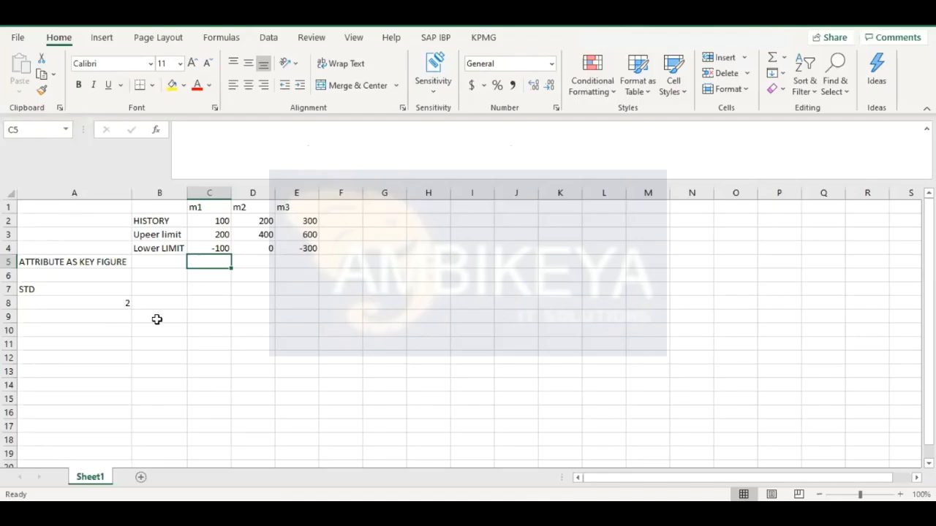
pyautogui.click(157, 317)
pyautogui.write('P1')
pyautogui.press('Return')
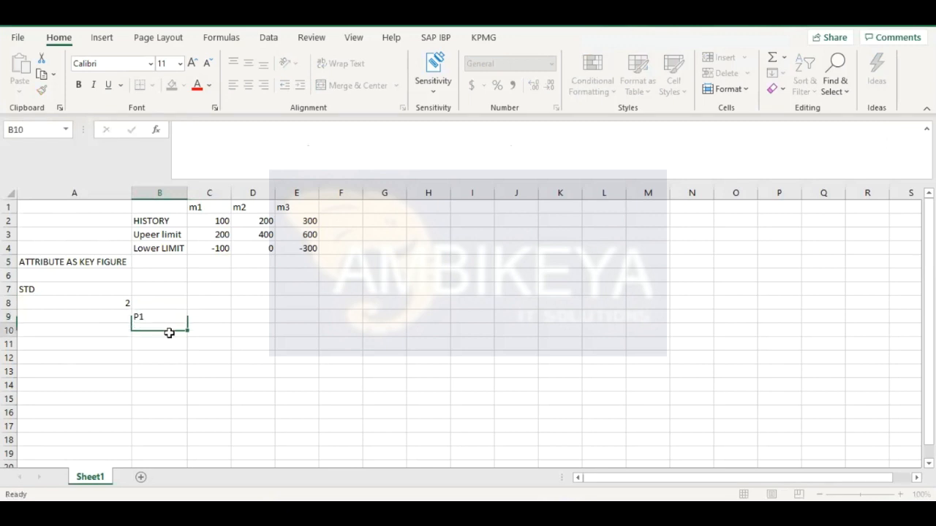
pyautogui.doubleClick(211, 305)
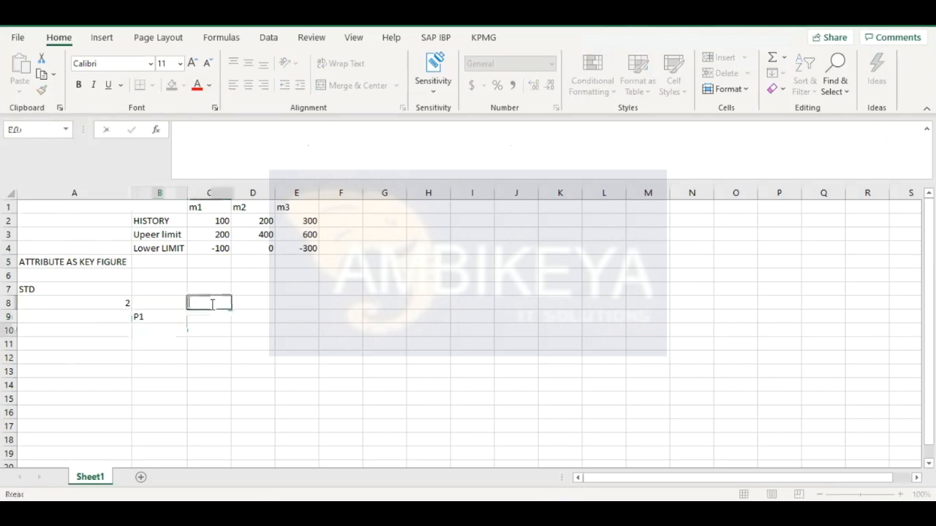
pyautogui.write('UOM')
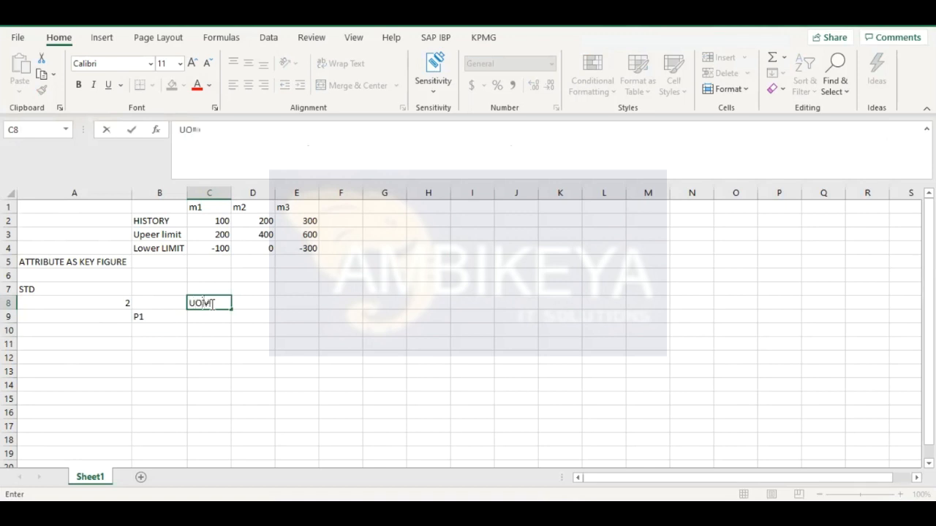
pyautogui.click(261, 303)
pyautogui.write('CONVERSION')
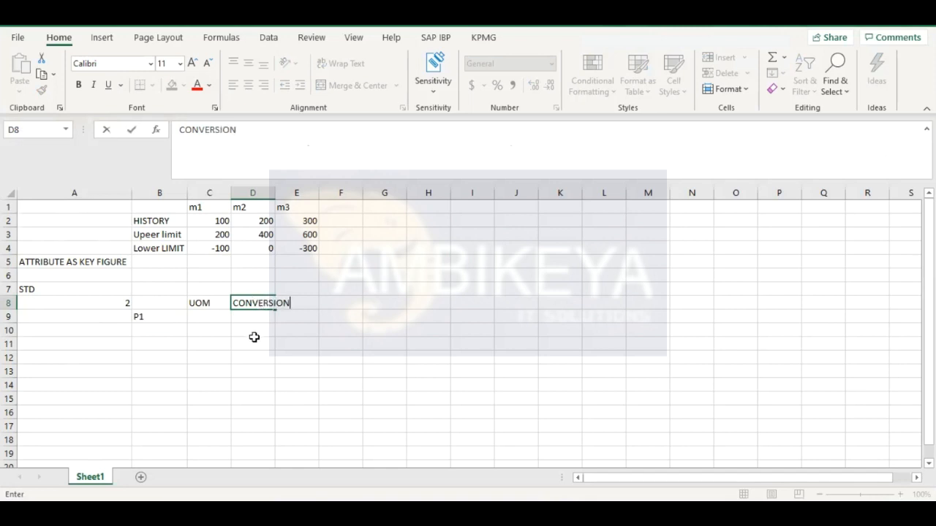
pyautogui.write(' FACTOR')
# Enter the unit L in C9 and the conversion factor 1 in D9.
pyautogui.click(207, 316)
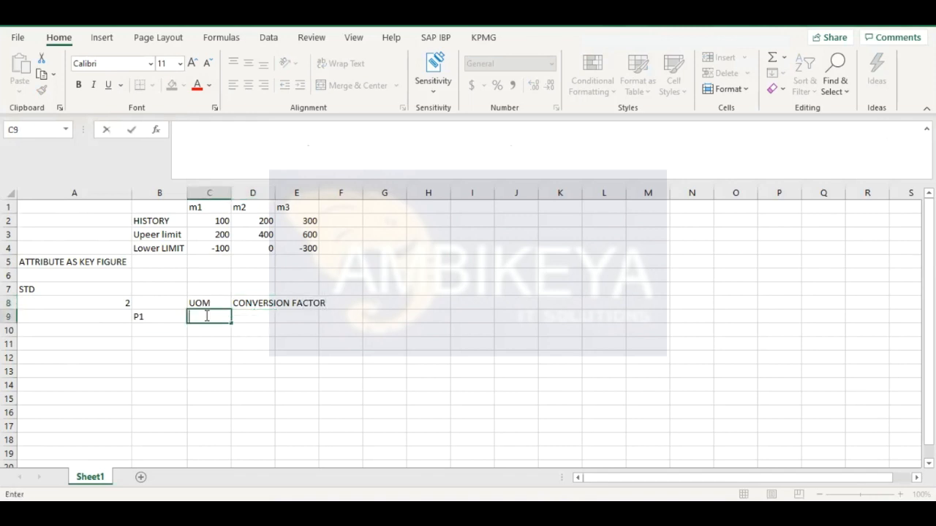
pyautogui.write('L')
pyautogui.click(261, 318)
pyautogui.write('1')
# Add a second product row with P1 in B10, KG in C10 and the conversion factor 1.02 in D10.
pyautogui.click(142, 331)
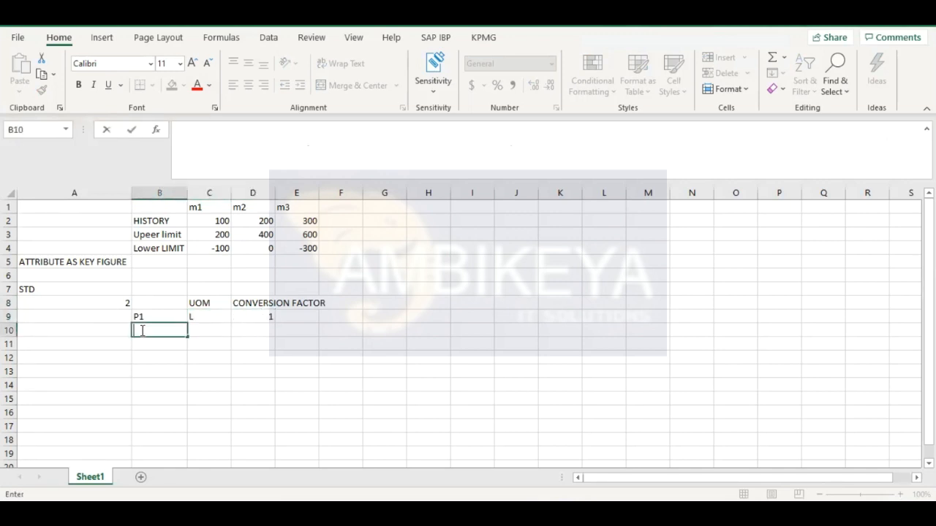
pyautogui.write('P1')
pyautogui.click(211, 330)
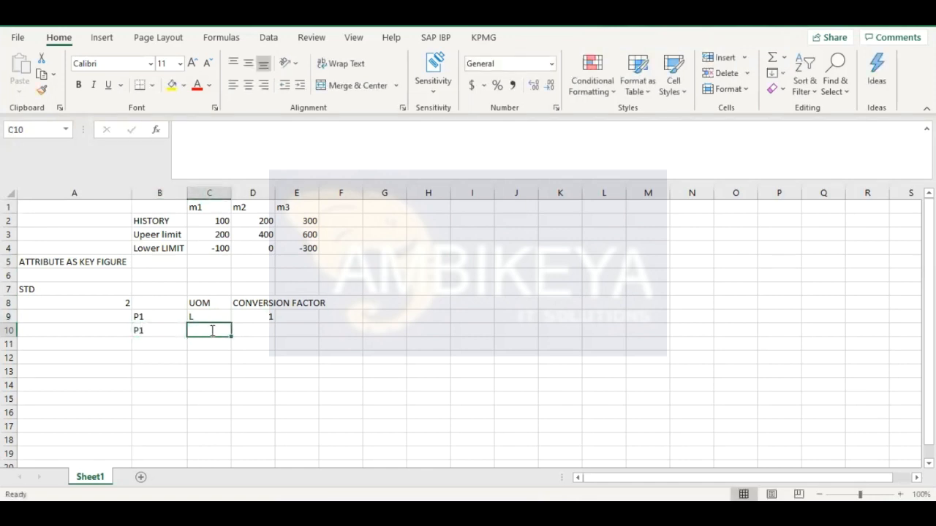
pyautogui.write('KG')
pyautogui.click(266, 332)
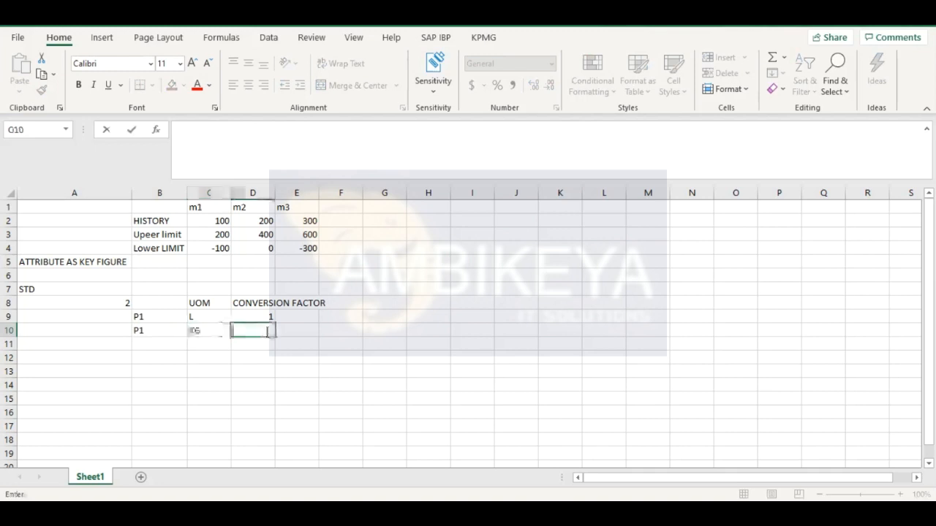
pyautogui.write('1.00')
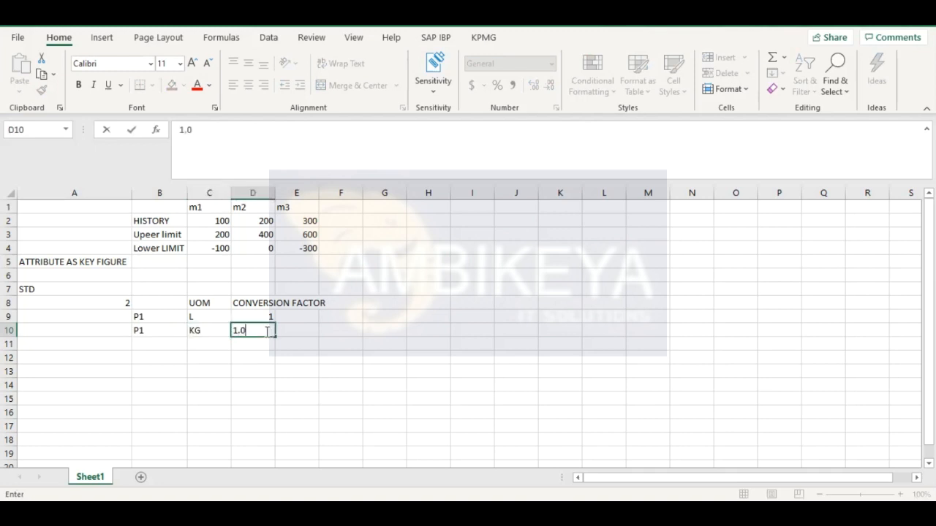
pyautogui.press('BackSpace')
pyautogui.write('2')
pyautogui.click(203, 339)
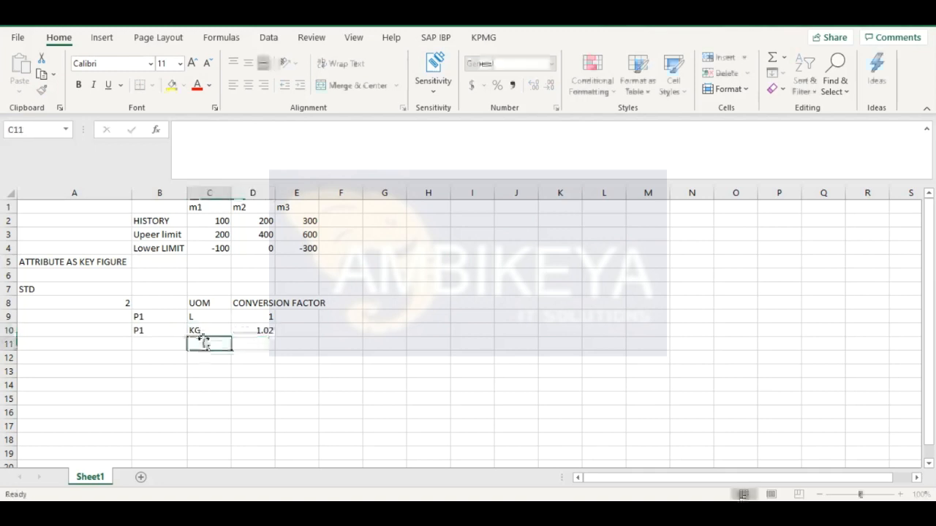
# Widen column D to fit its CONVERSION FACTOR header and select the m1 HISTORY value in C2.
pyautogui.click(203, 330)
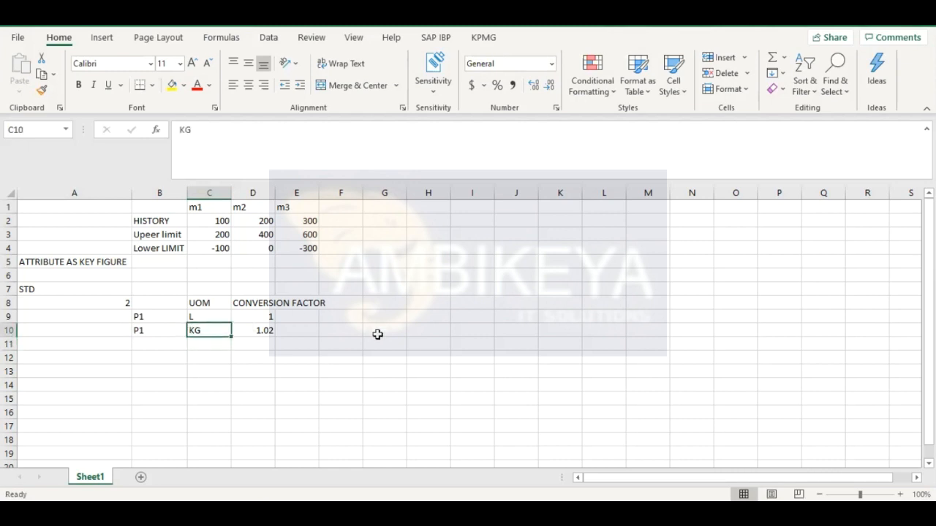
pyautogui.doubleClick(275, 193)
pyautogui.click(209, 219)
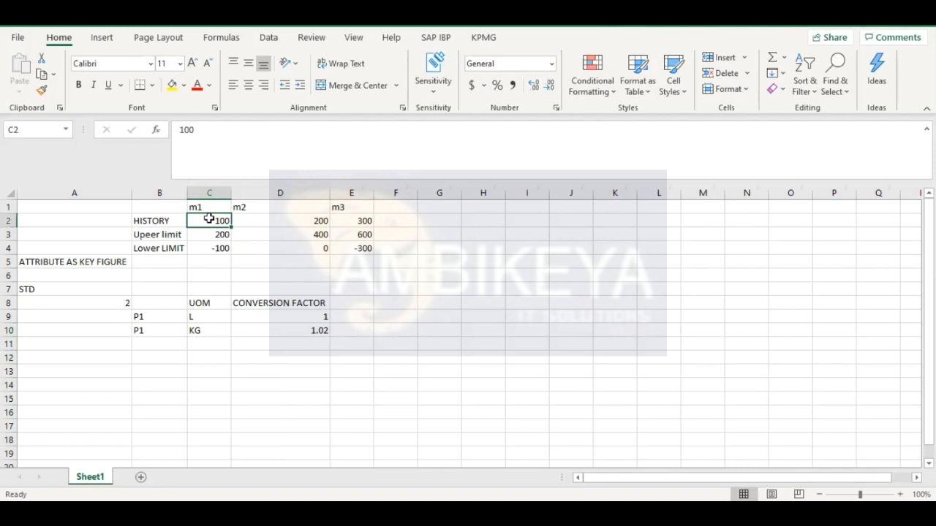
# Examine the HISTORY values for m1 to m3 together with P1's unit L and its conversion factor.
pyautogui.hotkey('shift', 'Right')
pyautogui.hotkey('shift', 'Right')
pyautogui.hotkey('shift', 'Right')
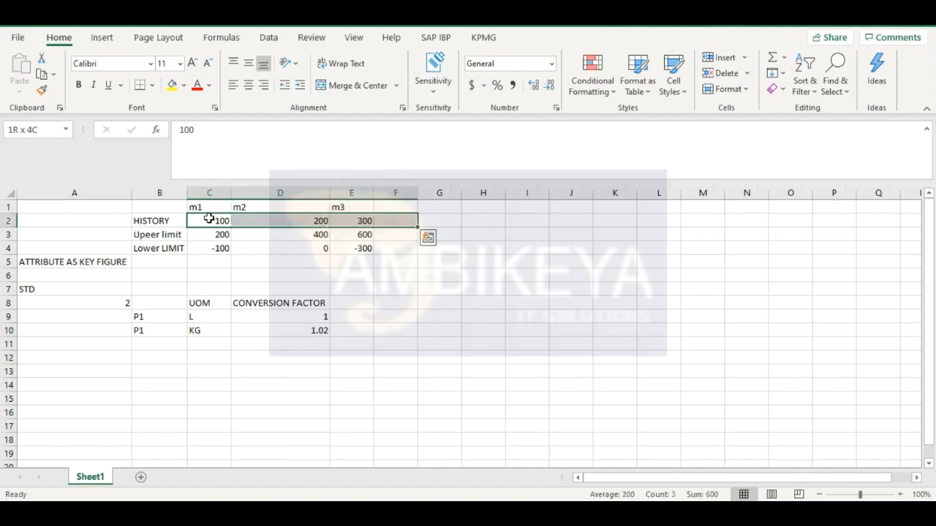
pyautogui.click(206, 318)
pyautogui.click(217, 223)
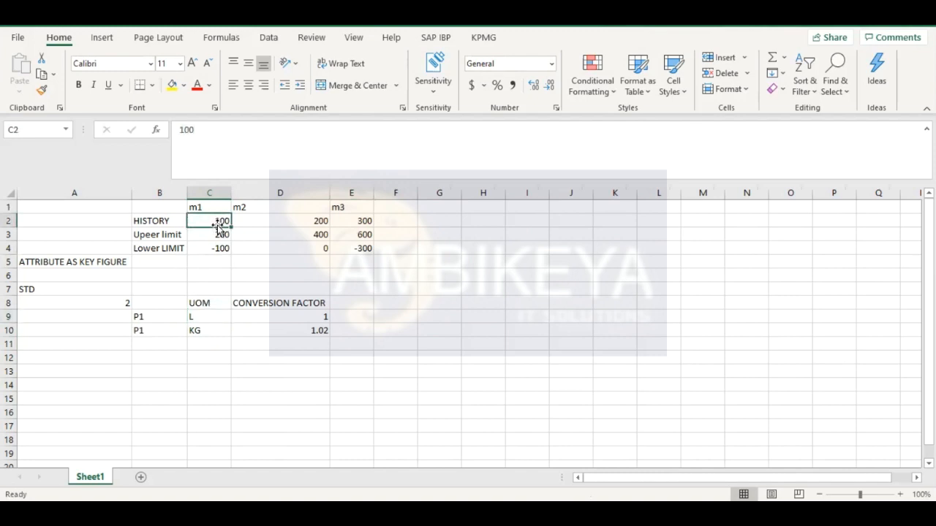
pyautogui.click(322, 222)
pyautogui.click(363, 223)
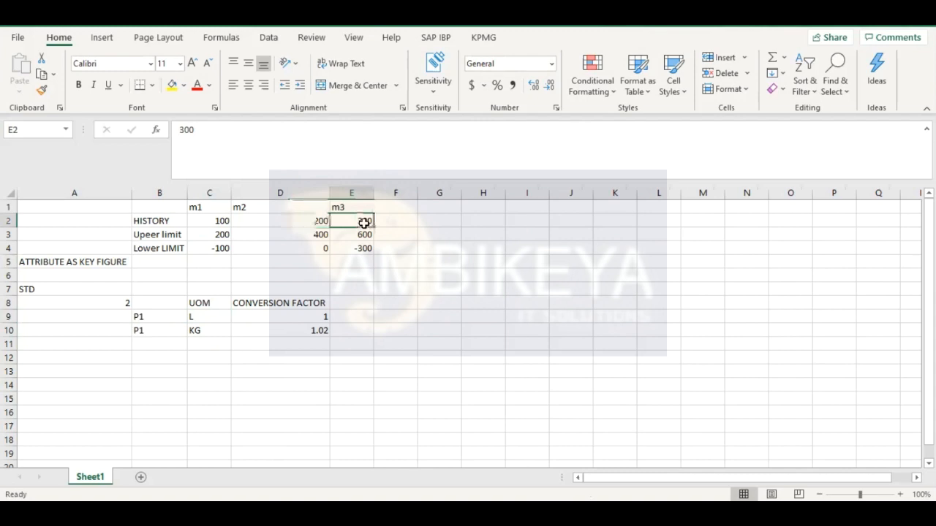
pyautogui.click(210, 316)
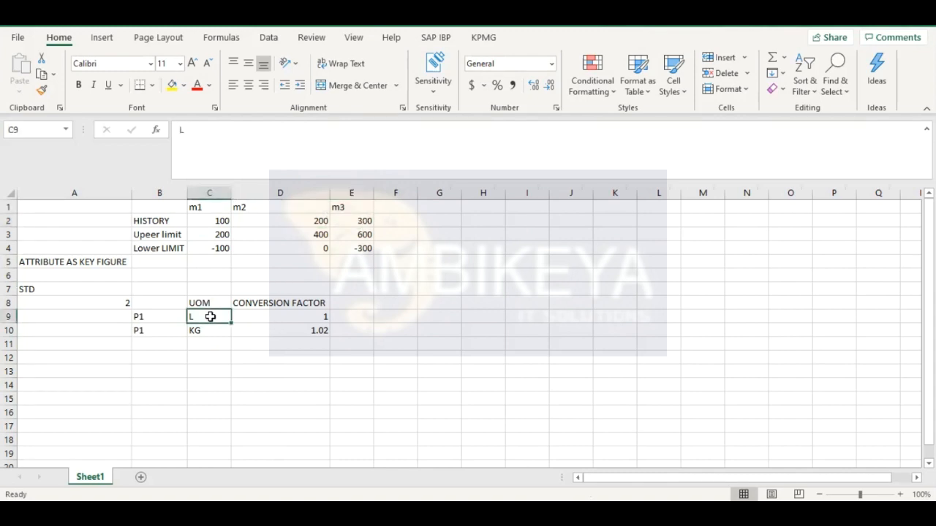
pyautogui.click(311, 315)
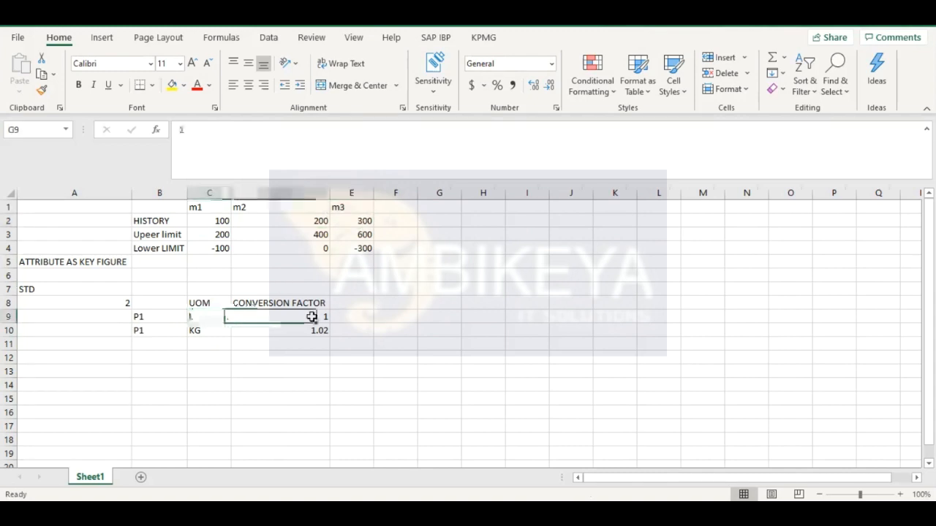
# Enter the unit labels L in A1 and KG in A2.
pyautogui.click(103, 205)
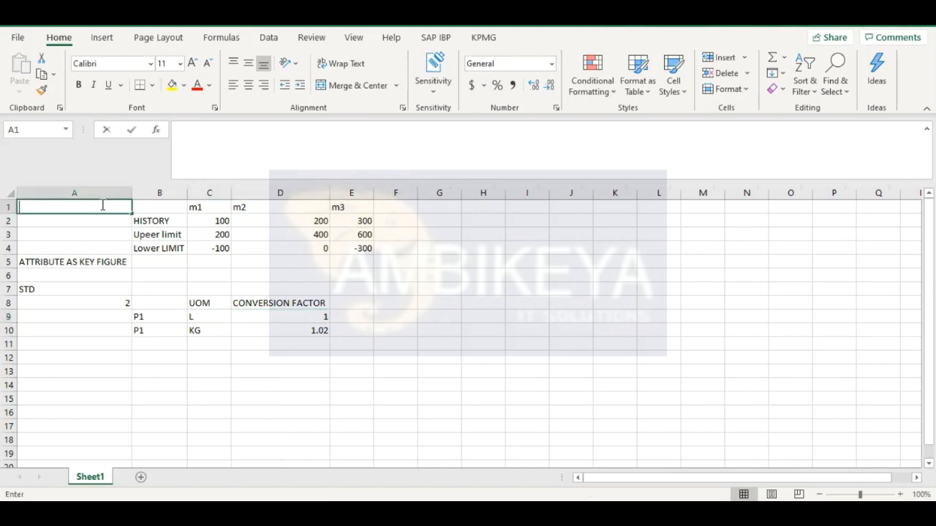
pyautogui.write('L')
pyautogui.hotkey('alt', 'Return')
pyautogui.press('Return')
pyautogui.write('KG')
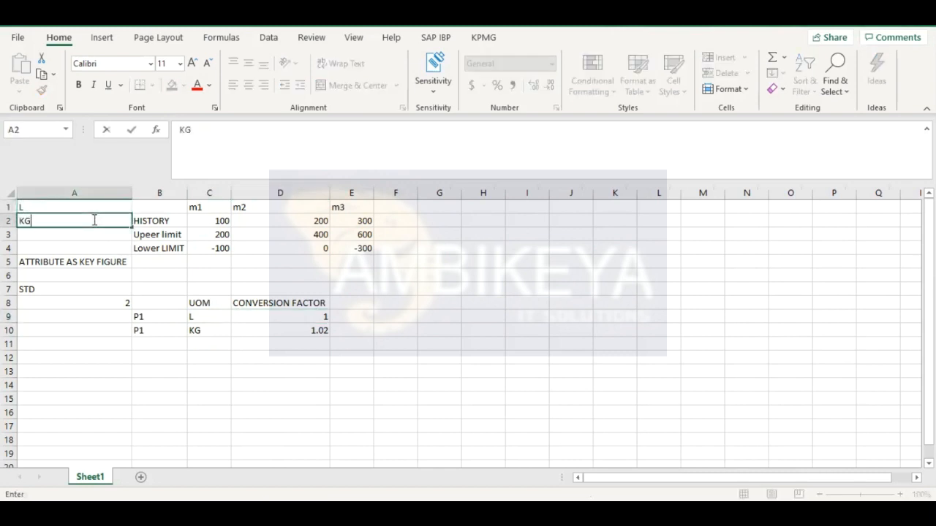
pyautogui.click(276, 313)
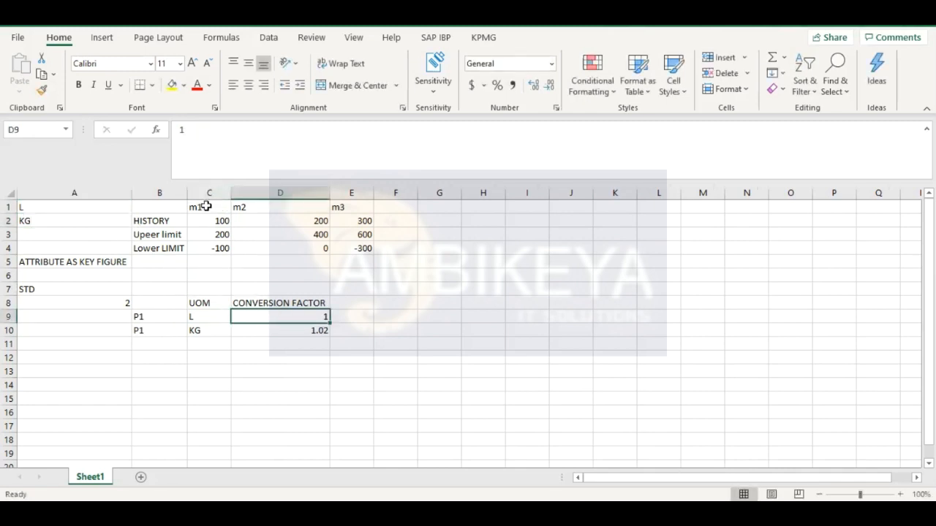
# Enter the formula =C2*1.02 in C5 to convert the m1 HISTORY value to KG.
pyautogui.click(224, 223)
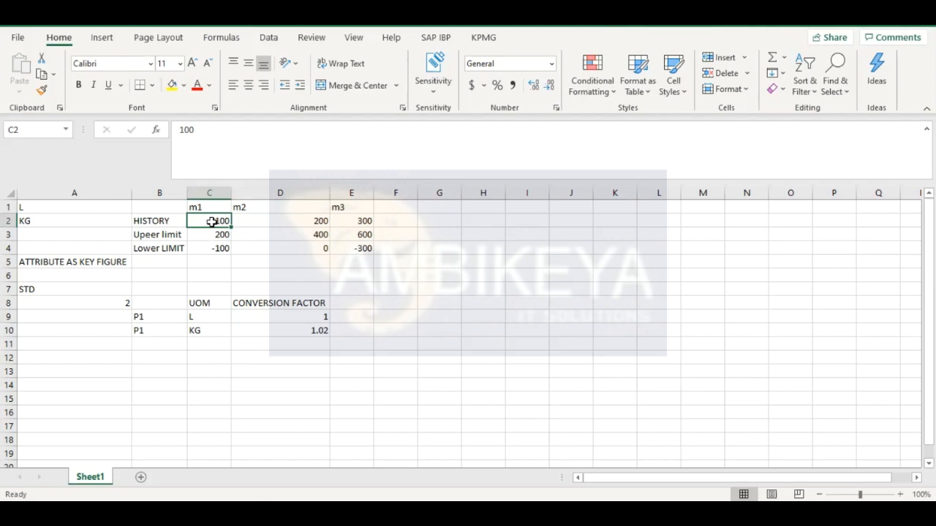
pyautogui.doubleClick(214, 237)
pyautogui.doubleClick(213, 262)
pyautogui.write('=')
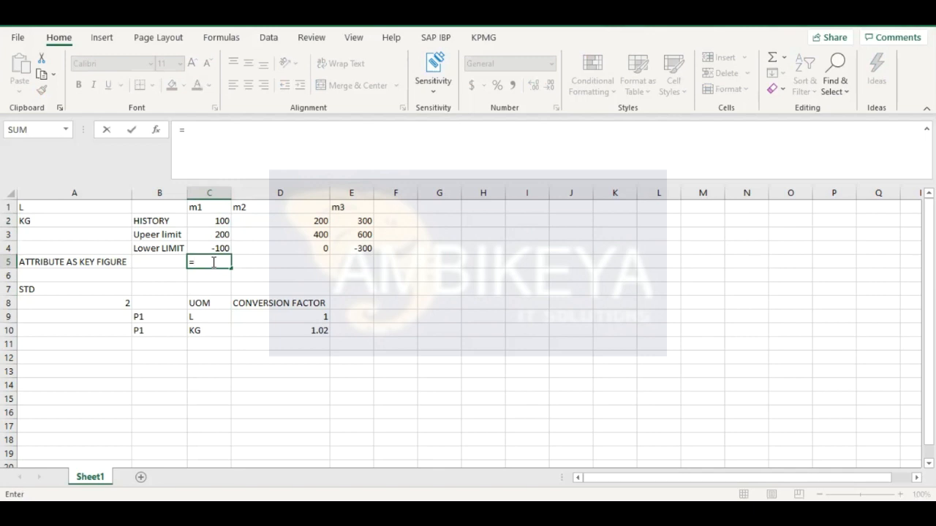
pyautogui.click(219, 222)
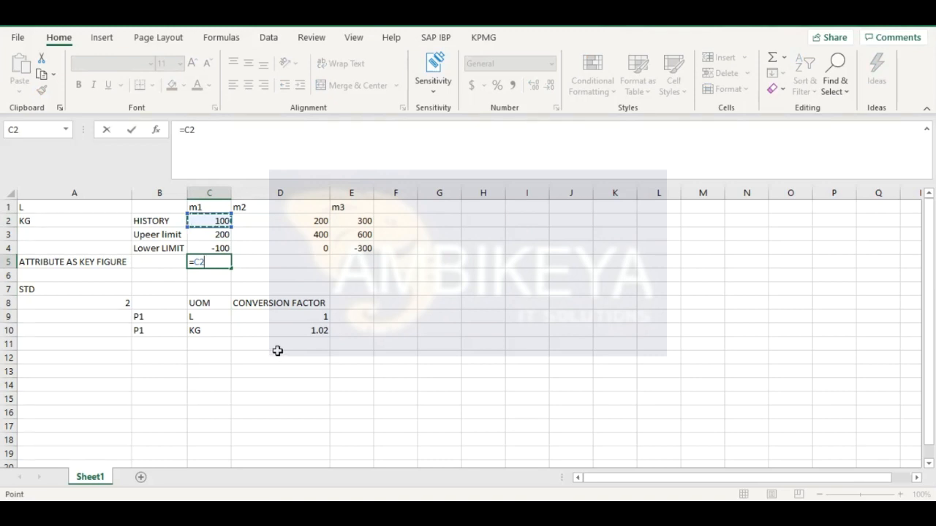
pyautogui.write('*1.02')
pyautogui.click(214, 343)
# Fill the C5 conversion formula across to D5 and E5, and check the results against the KG conversion factor.
pyautogui.click(212, 264)
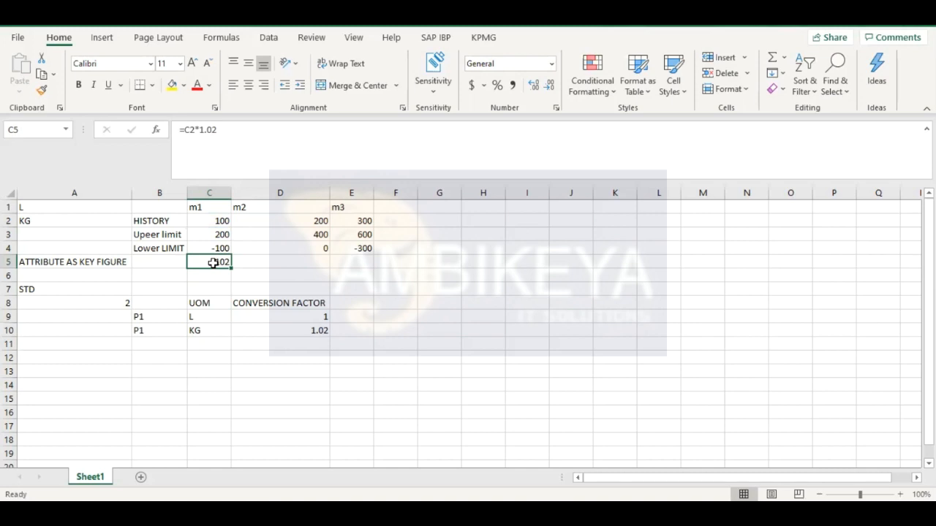
pyautogui.moveTo(232, 269); pyautogui.dragTo(380, 257)
pyautogui.click(260, 373)
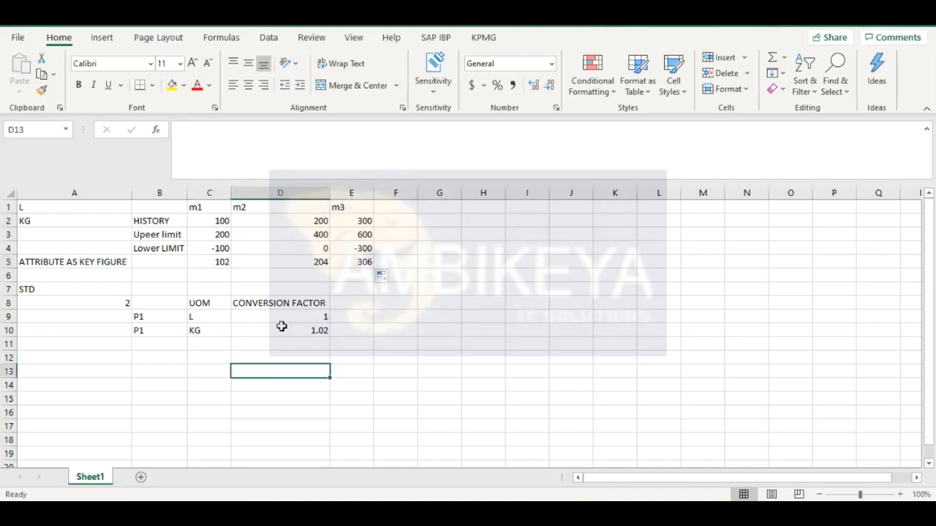
pyautogui.click(313, 261)
pyautogui.click(364, 261)
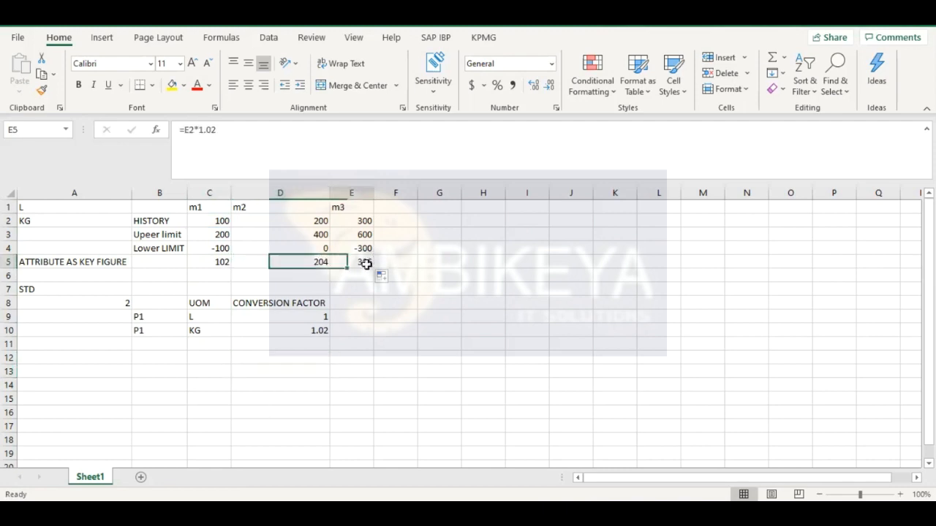
pyautogui.click(310, 267)
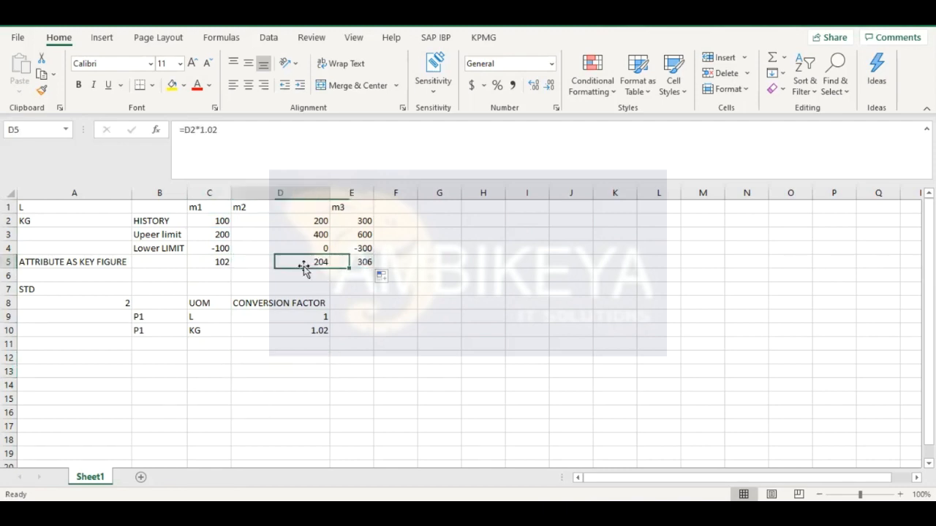
pyautogui.click(305, 333)
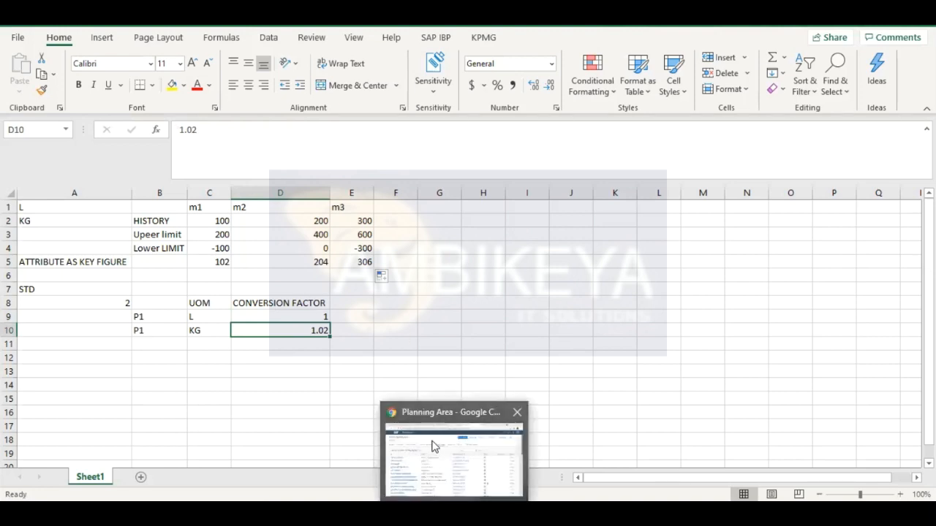
# Switch to the Planning Area app in Chrome to view the key figures list, returning to the Excel workbook.
pyautogui.click(430, 443)
pyautogui.click(692, 144)
pyautogui.click(572, 190)
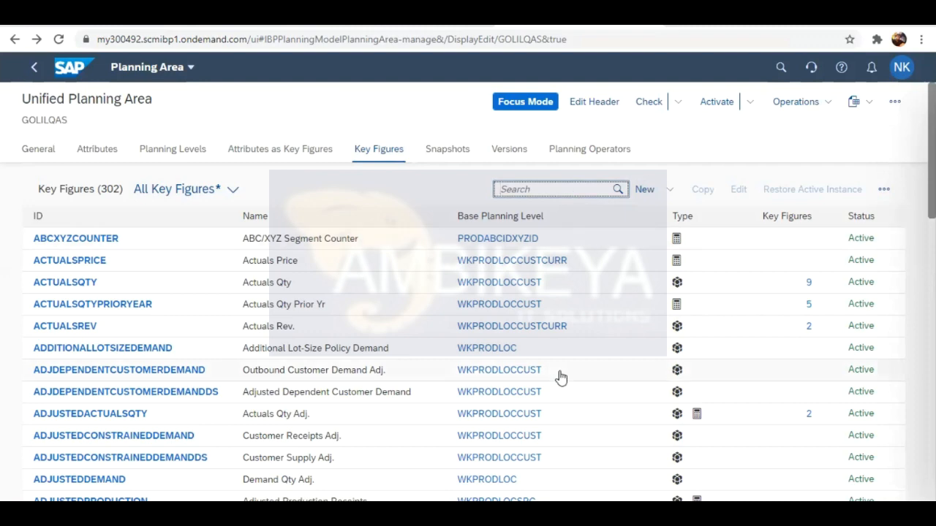
pyautogui.click(556, 459)
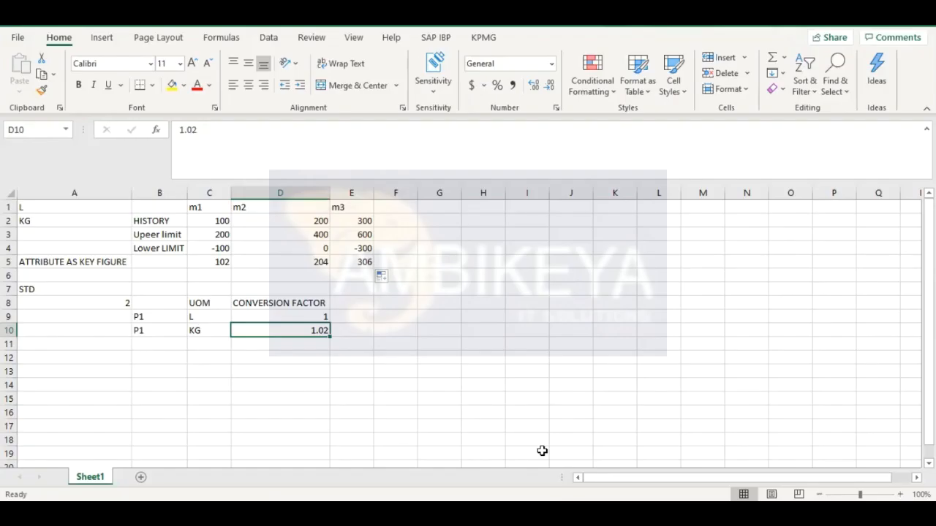
pyautogui.click(248, 371)
pyautogui.click(162, 342)
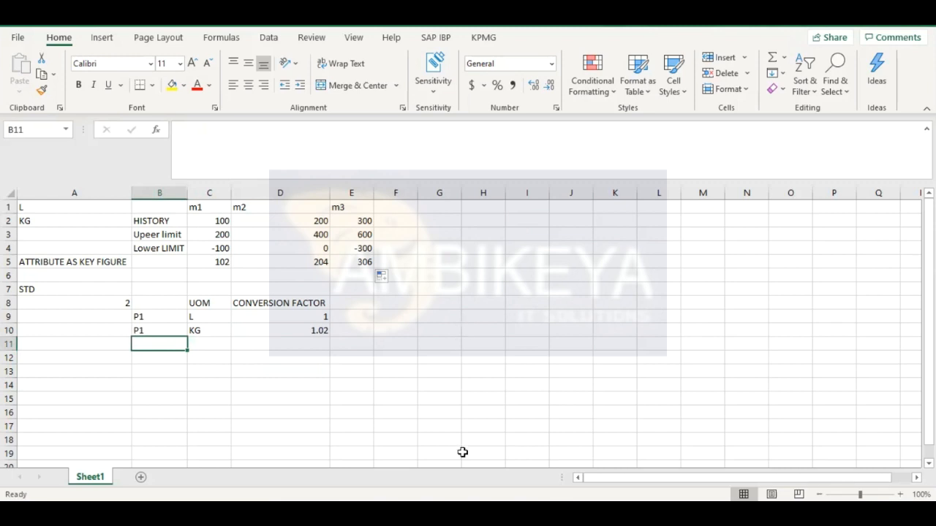
pyautogui.moveTo(462, 451)
pyautogui.click(436, 441)
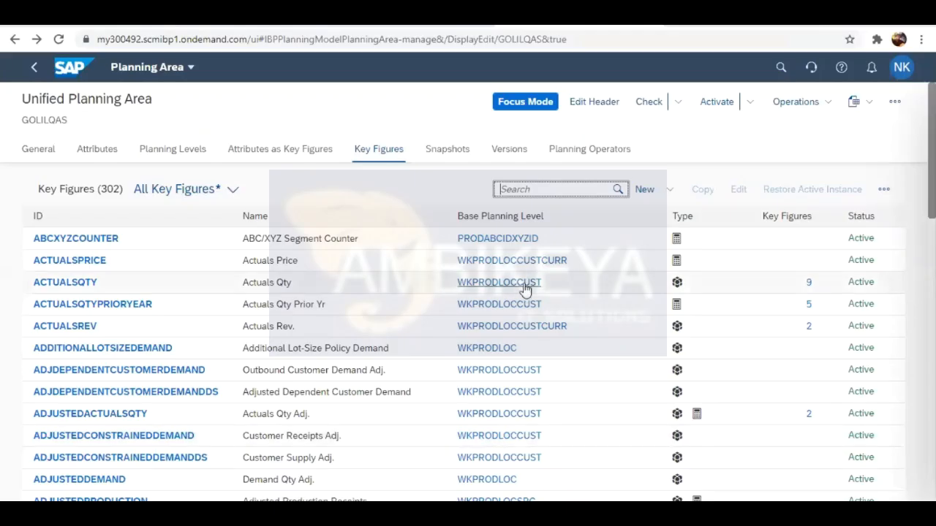
pyautogui.click(665, 146)
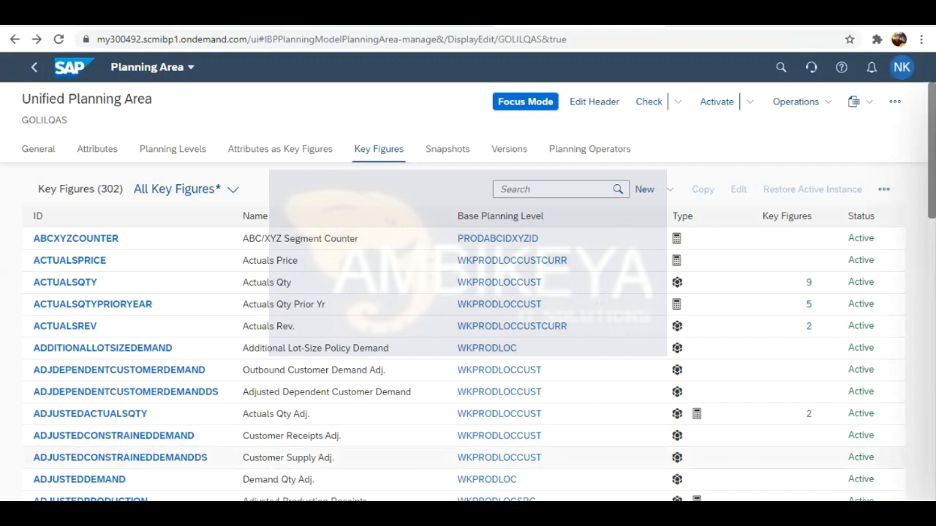
pyautogui.click(548, 446)
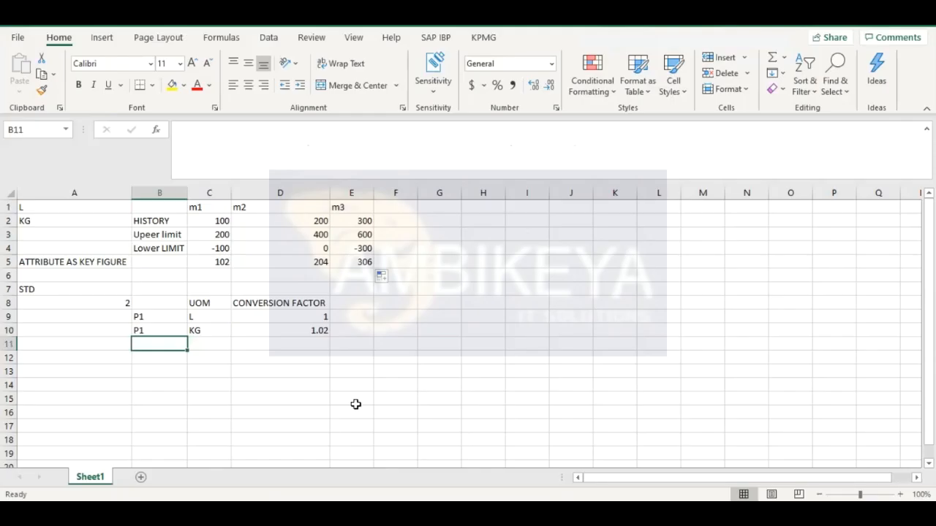
# Enter BESTFIT in A11 and SIMPLE AVERAGE in A13.
pyautogui.doubleClick(113, 342)
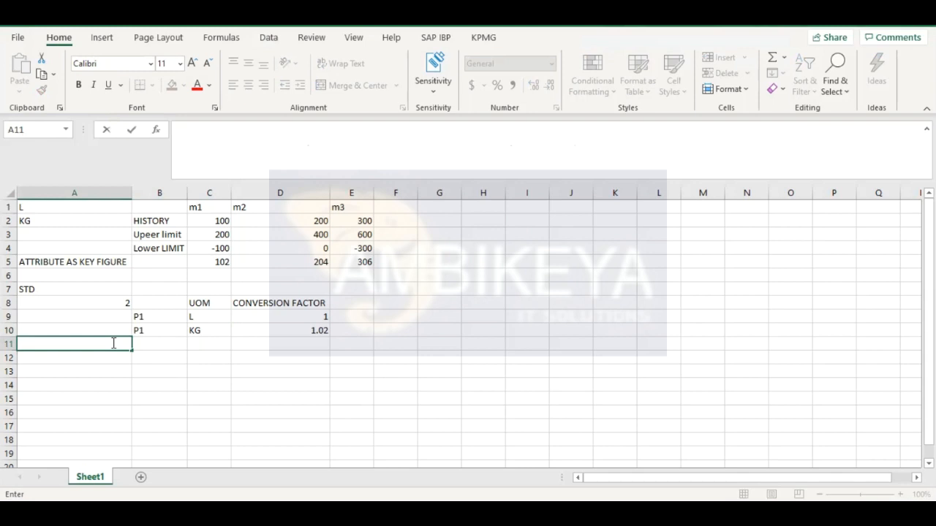
pyautogui.write('BESTFIT')
pyautogui.click(109, 369)
pyautogui.write('SIMPLE')
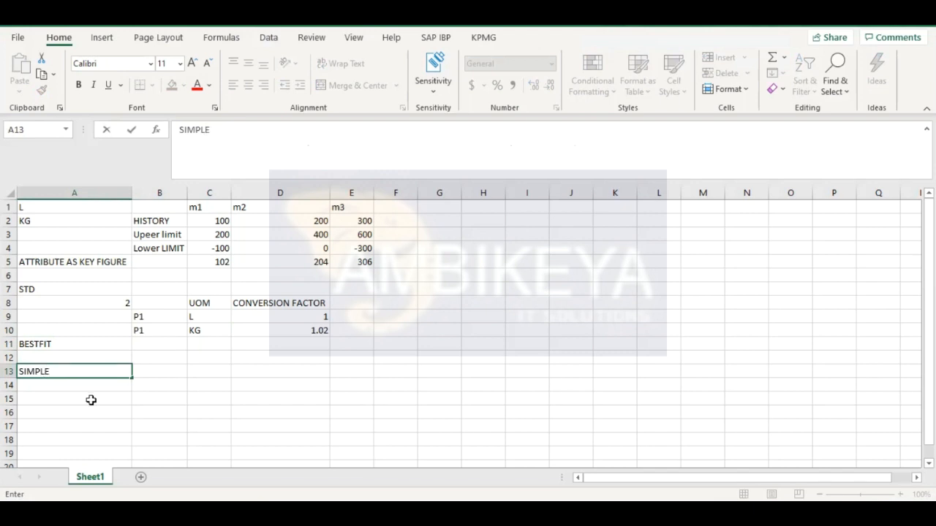
pyautogui.click(85, 385)
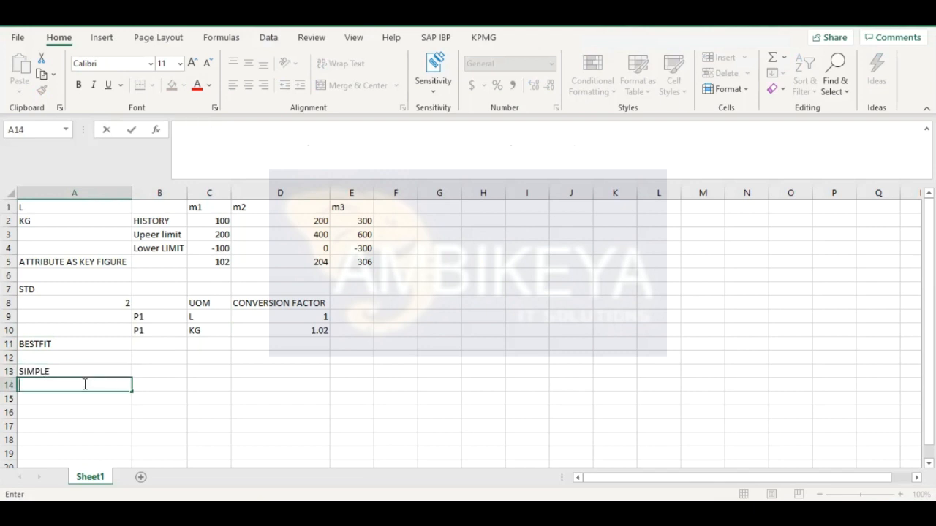
pyautogui.click(81, 369)
pyautogui.press('BackSpace')
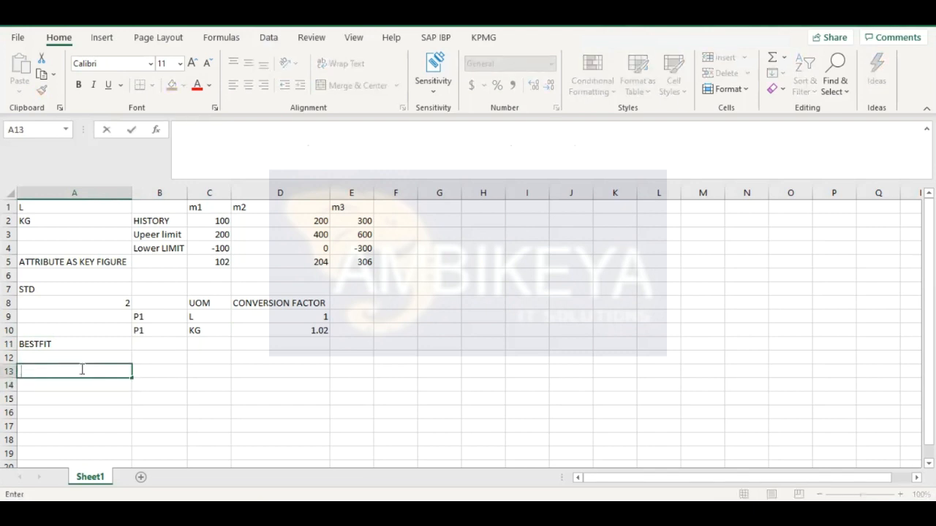
pyautogui.write('SIMPLE AVERAGE')
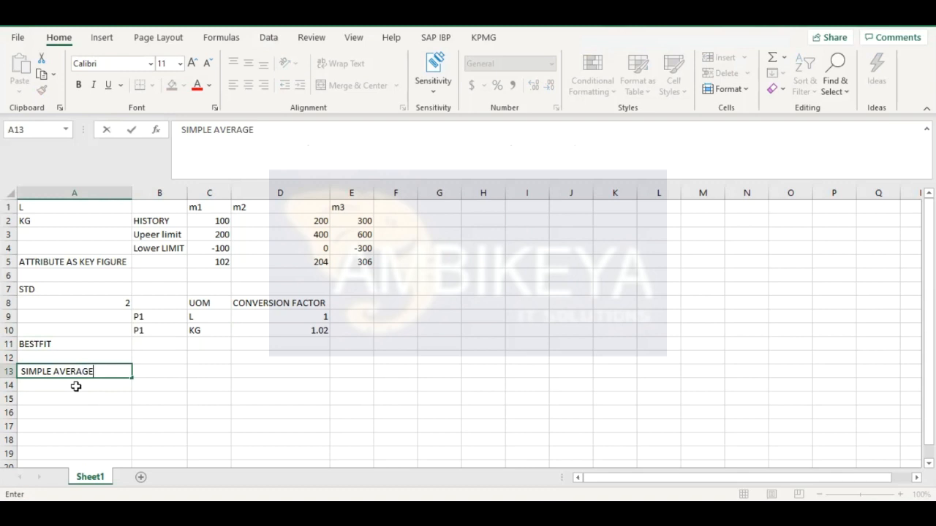
# Enter SIMPLE MOVING in A14 and remove the leading space from SIMPLE AVERAGE in A13.
pyautogui.click(76, 386)
pyautogui.write('=IMPLE')
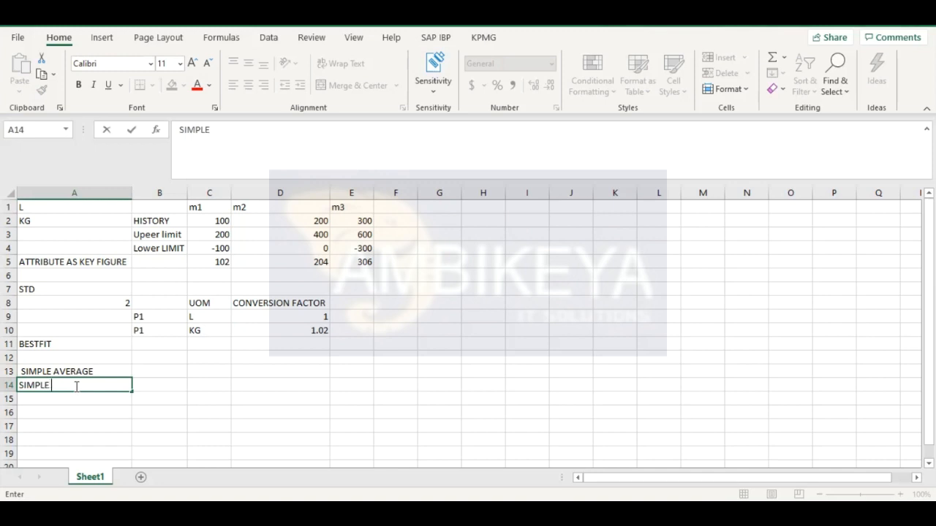
pyautogui.write(' MOVING')
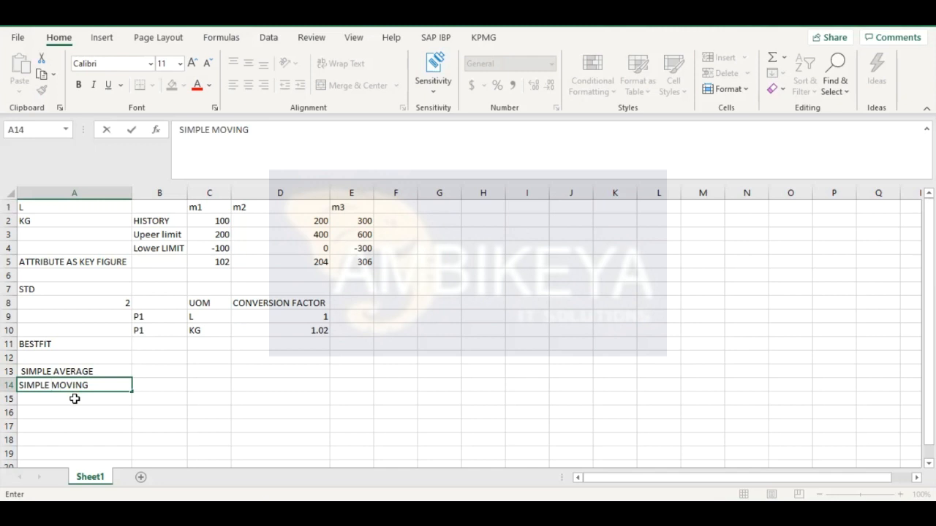
pyautogui.click(75, 399)
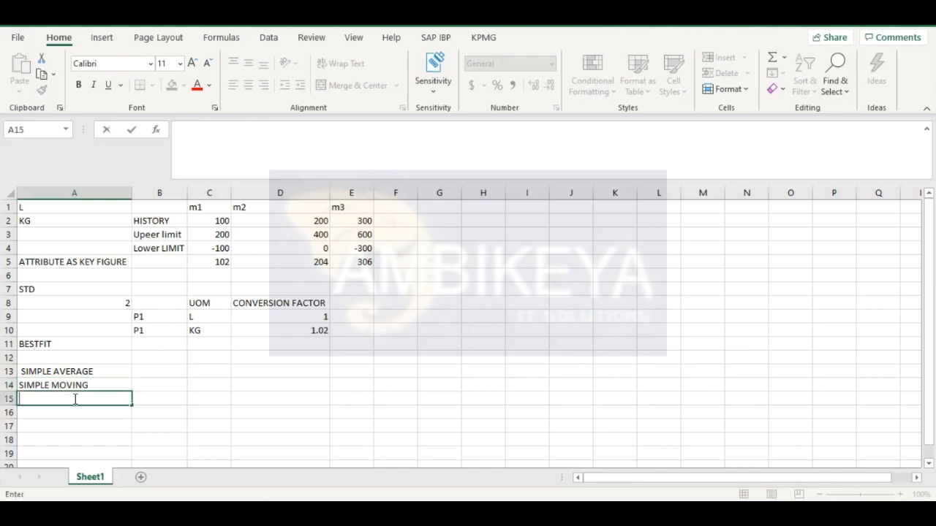
pyautogui.doubleClick(21, 370)
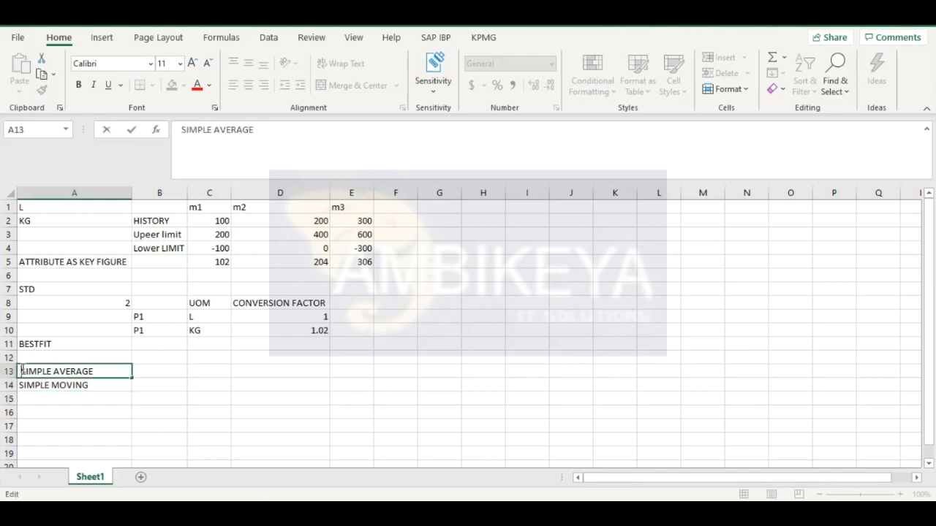
pyautogui.press('BackSpace')
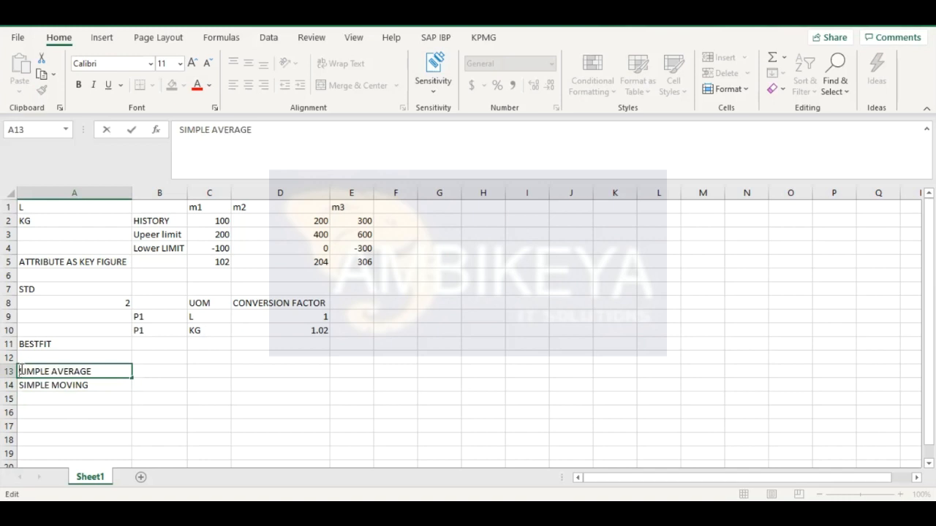
# Enter SINGLE SEXPONENTIAL in A15 below the other forecasting methods.
pyautogui.click(48, 400)
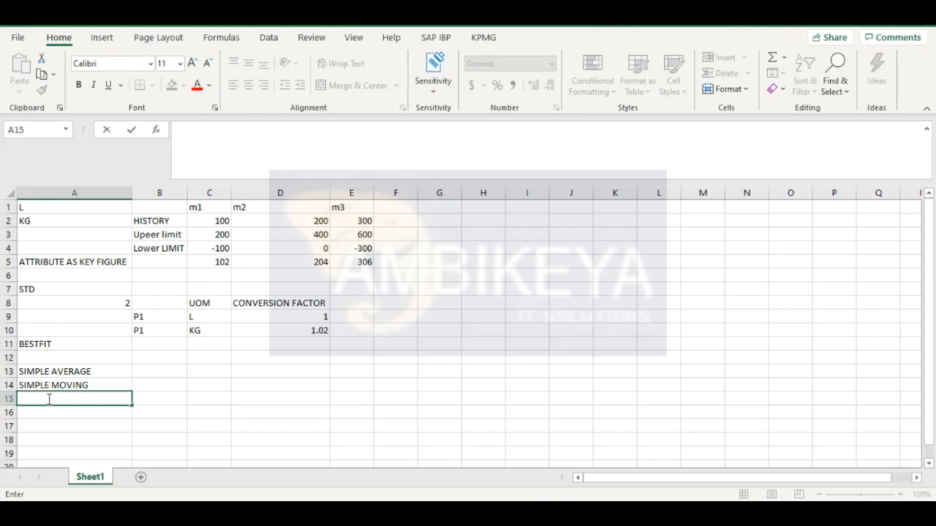
pyautogui.write('SING')
pyautogui.write('LE')
pyautogui.write(' SEXPONE')
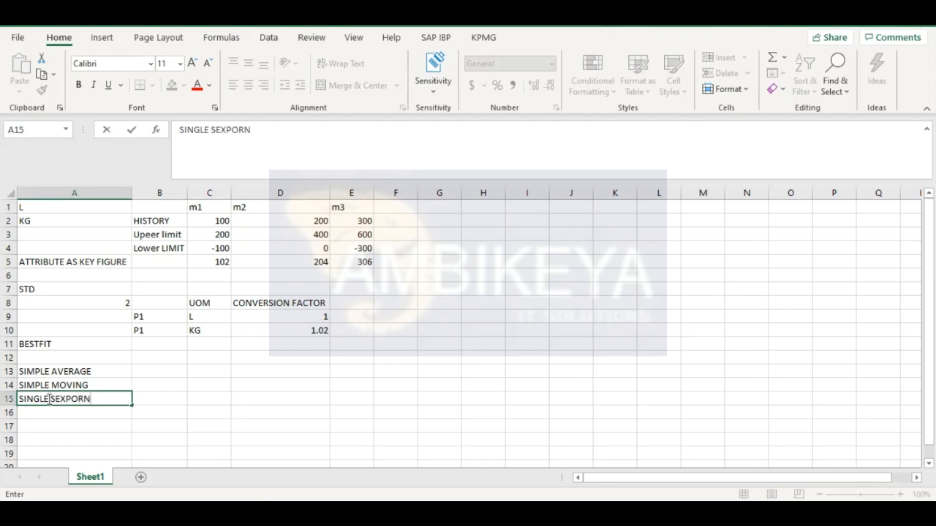
pyautogui.press('BackSpace')
pyautogui.press('BackSpace')
pyautogui.write('NENTIAL')
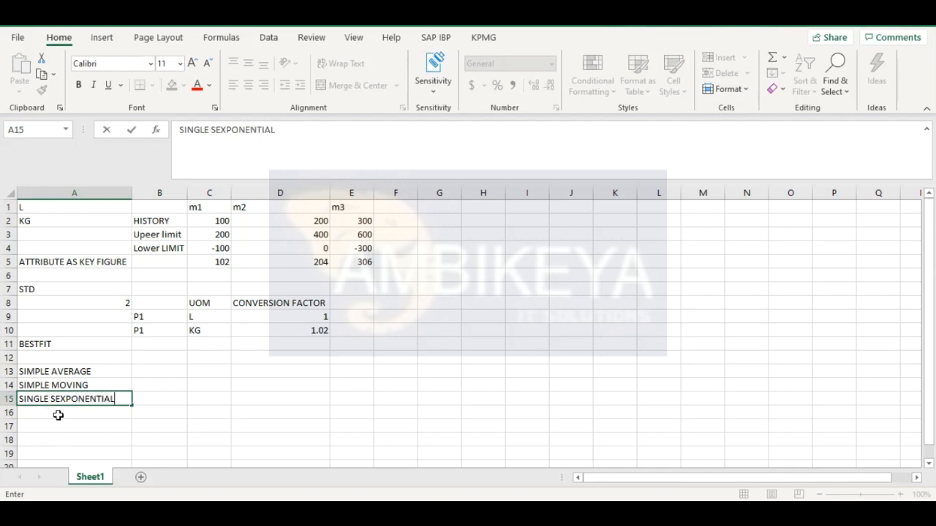
# Enter DOUBLE EXPONENTIAL in A16 and TRIPLE EXPOENENTIAL in A17 below the other forecasting methods.
pyautogui.click(60, 415)
pyautogui.doubleClick(59, 413)
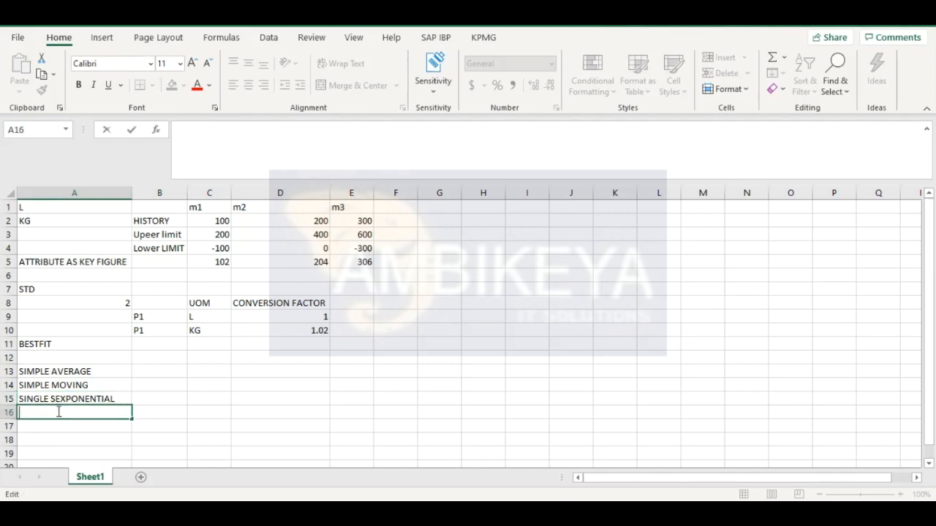
pyautogui.write('DOUBLE EXPON')
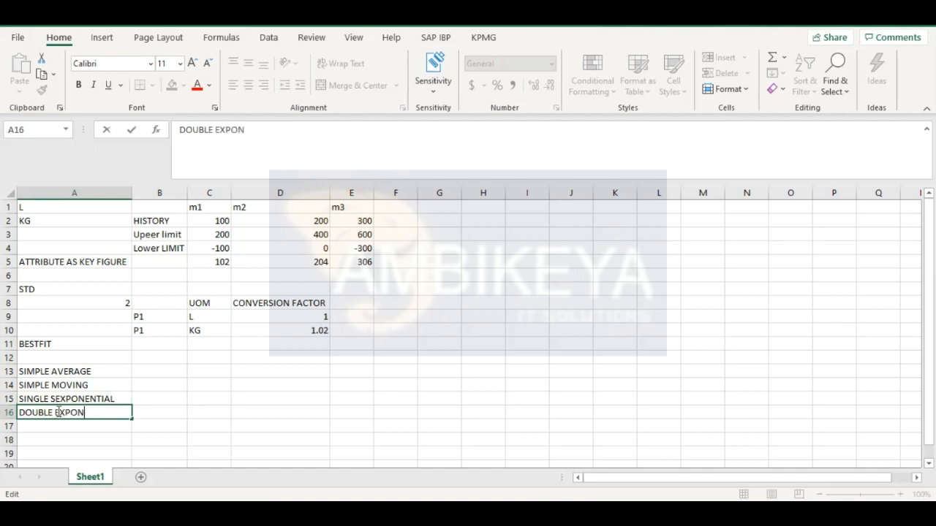
pyautogui.write('ENTIAL')
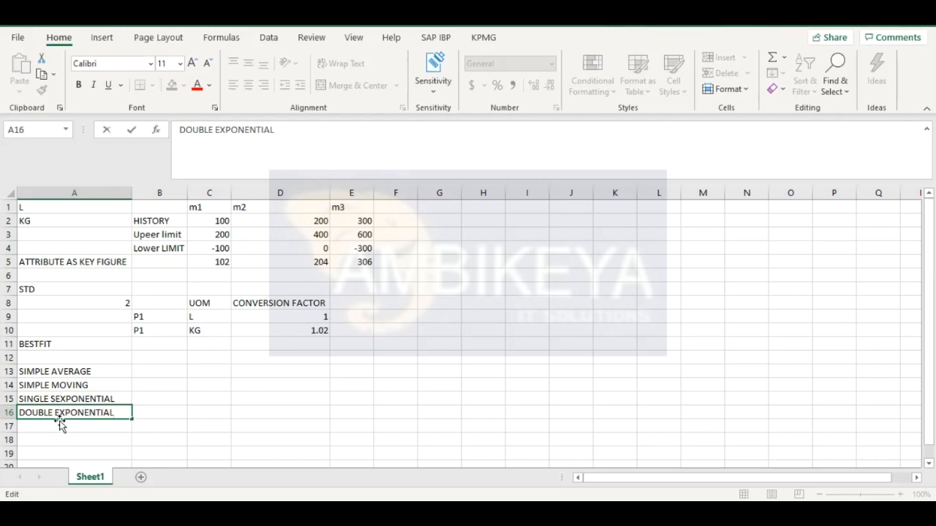
pyautogui.click(63, 424)
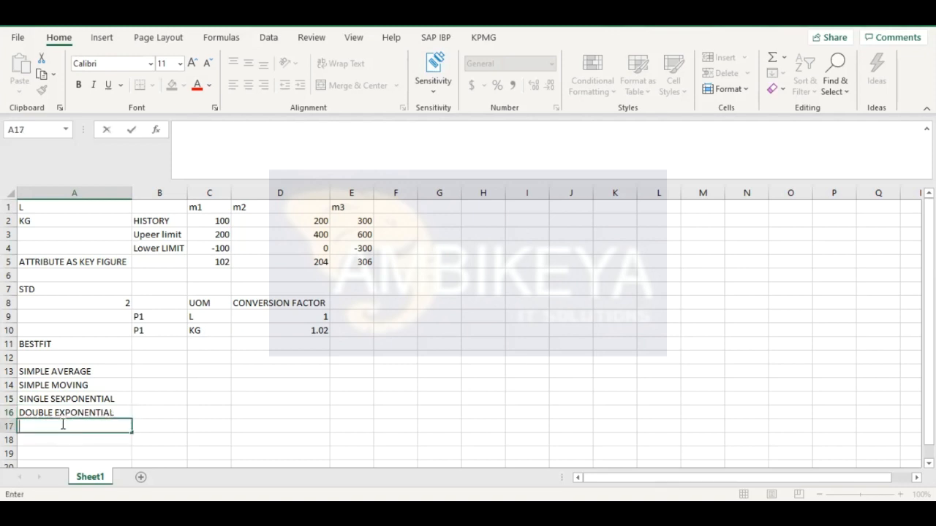
pyautogui.write('TRIPLE  EXPOEN')
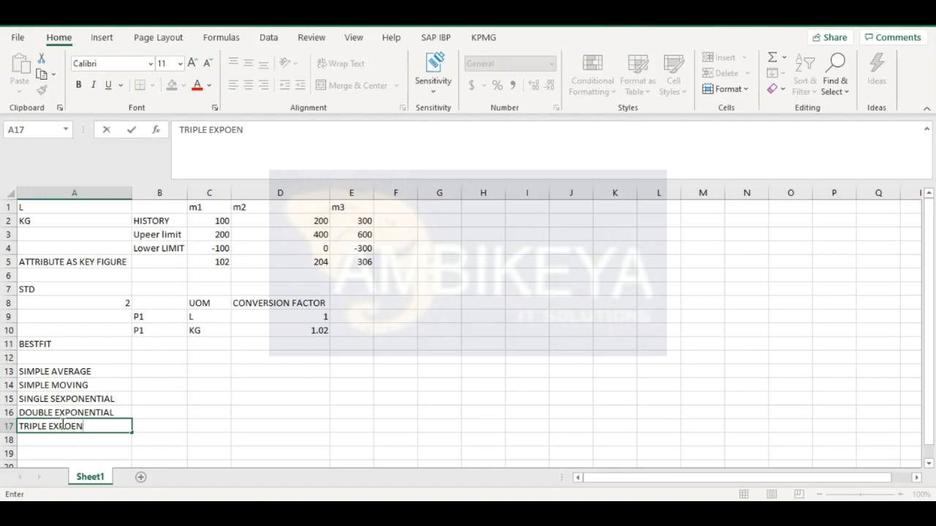
pyautogui.write('ENTIAL')
pyautogui.click(151, 415)
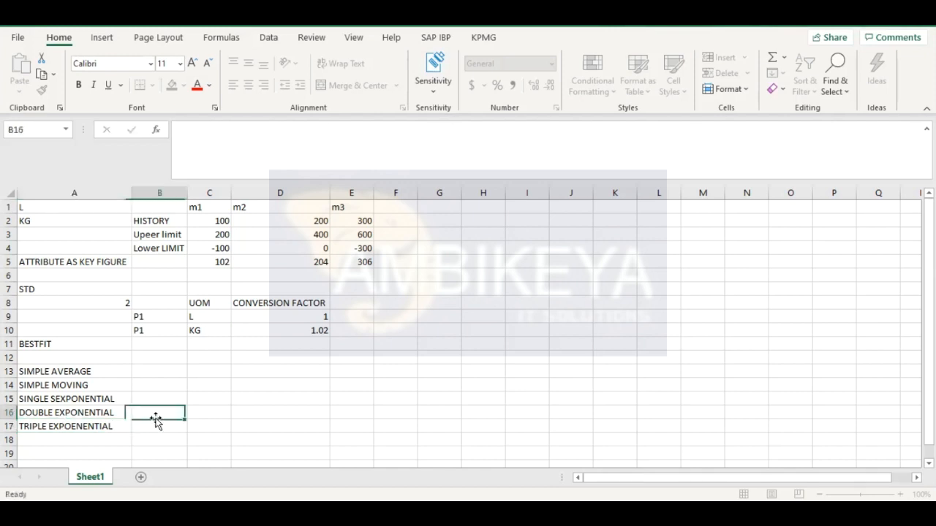
pyautogui.press('Up')
pyautogui.click(151, 373)
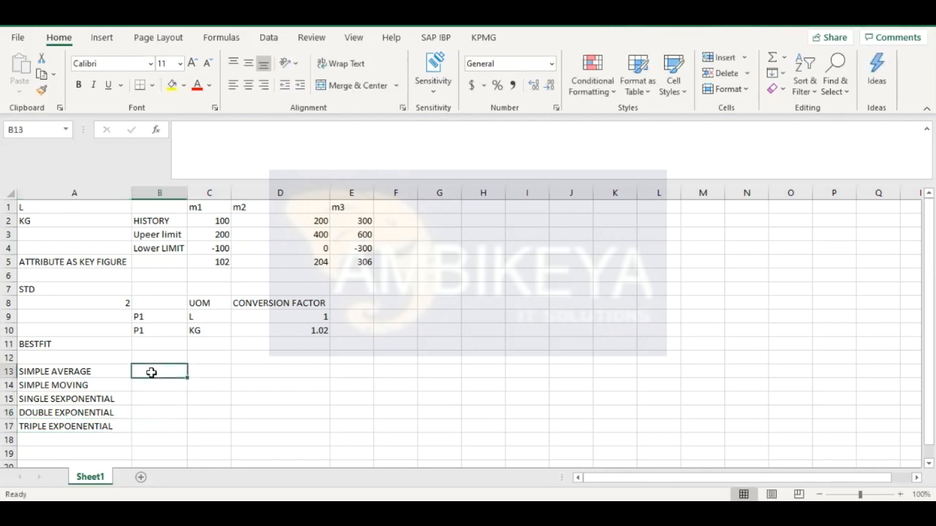
pyautogui.scroll(-5, 151, 373)
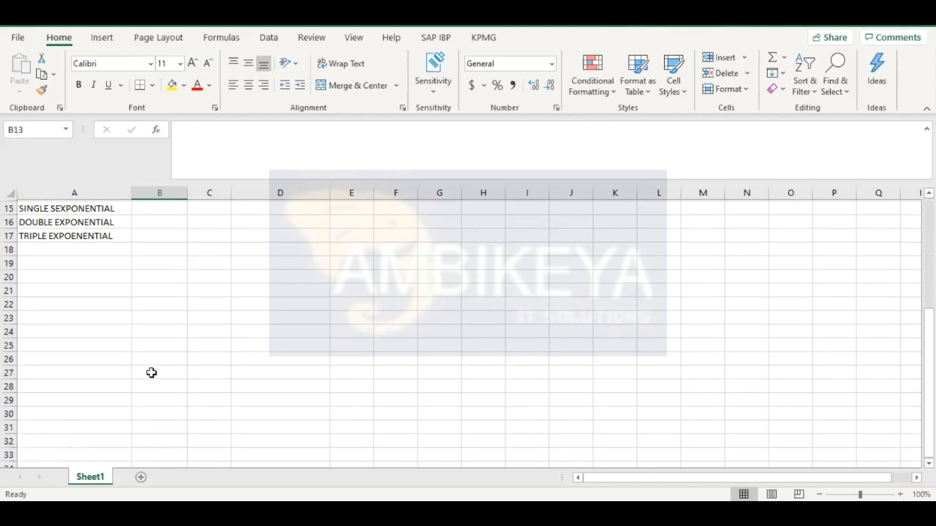
pyautogui.scroll(4, 151, 373)
pyautogui.scroll(-2, 151, 373)
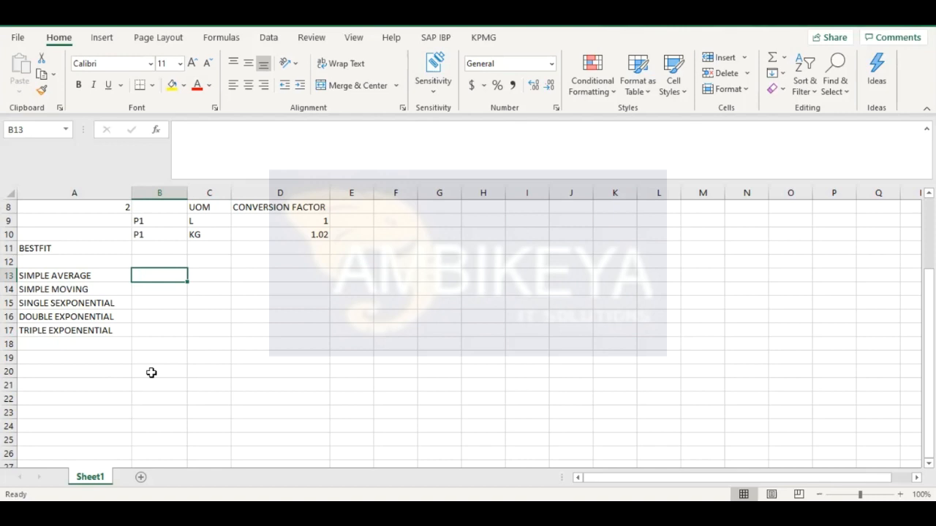
pyautogui.scroll(2, 253, 326)
pyautogui.scroll(-2, 254, 326)
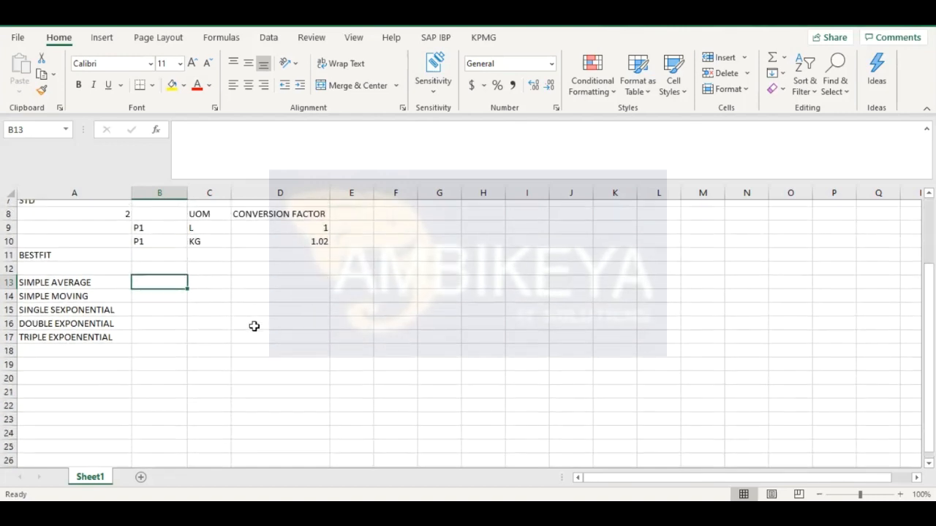
pyautogui.scroll(2, 253, 326)
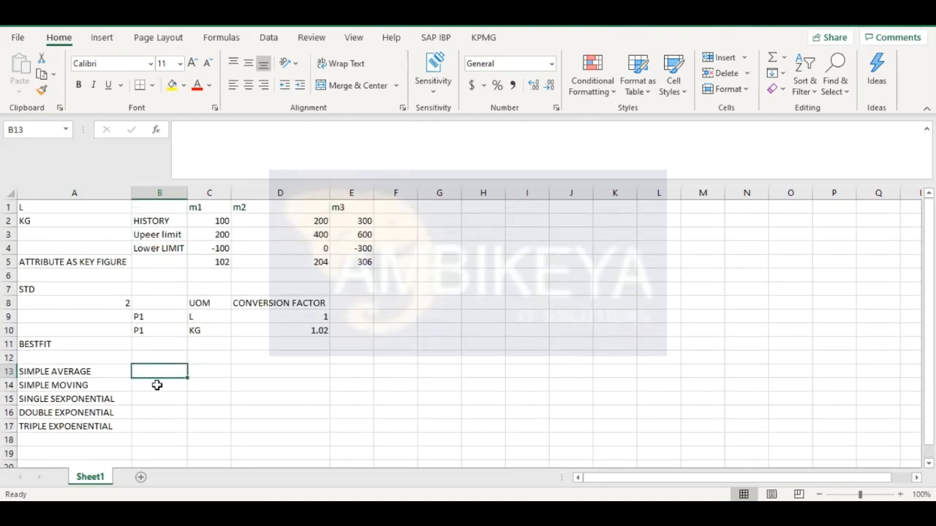
# Examine the forecasting methods listed in column A and the HISTORY values for m1 to m3 in row 2.
pyautogui.click(97, 371)
pyautogui.click(90, 398)
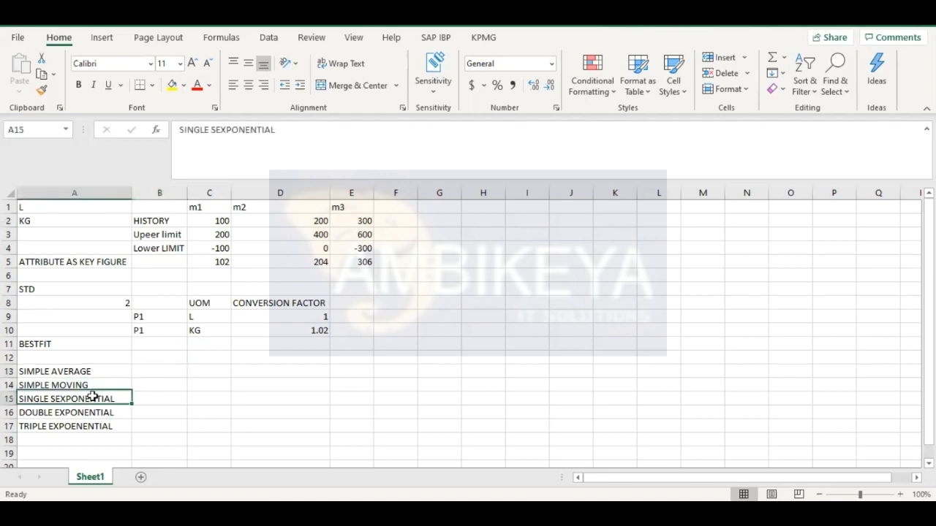
pyautogui.click(88, 427)
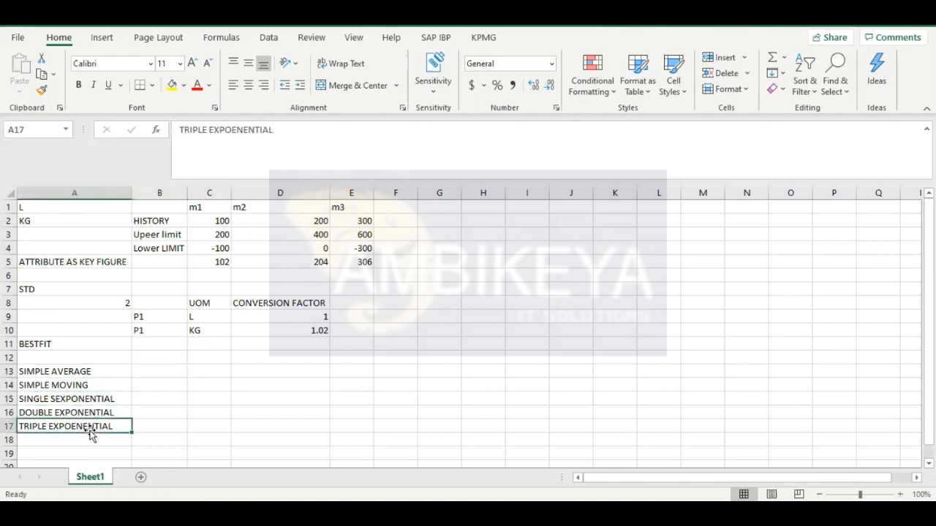
pyautogui.click(85, 371)
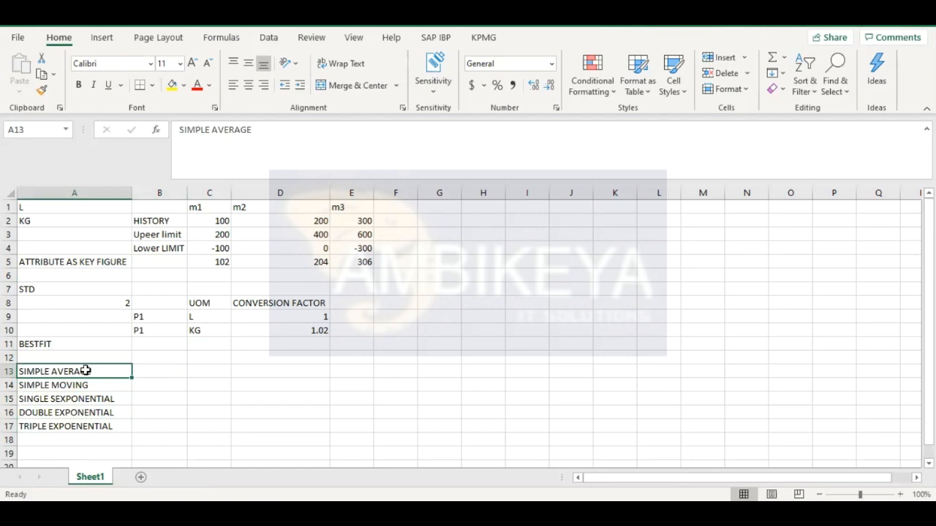
pyautogui.doubleClick(207, 369)
pyautogui.click(296, 368)
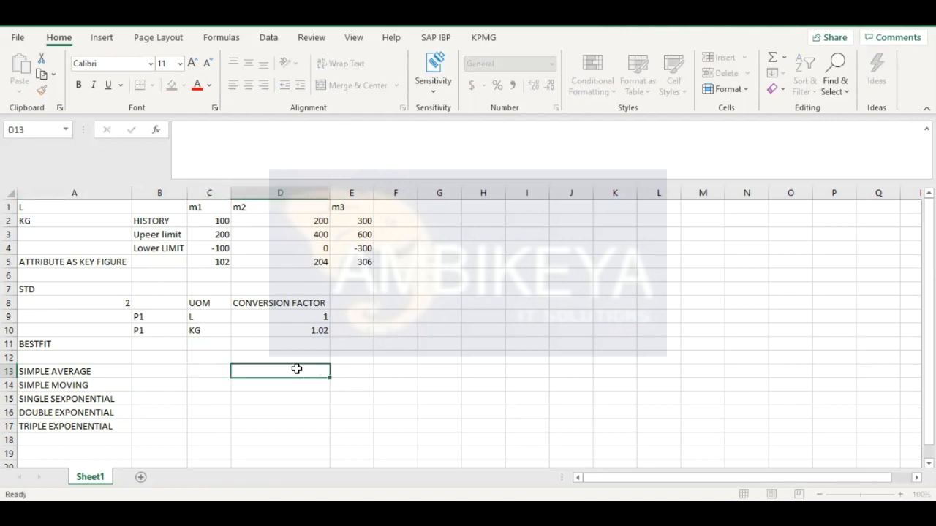
pyautogui.click(216, 220)
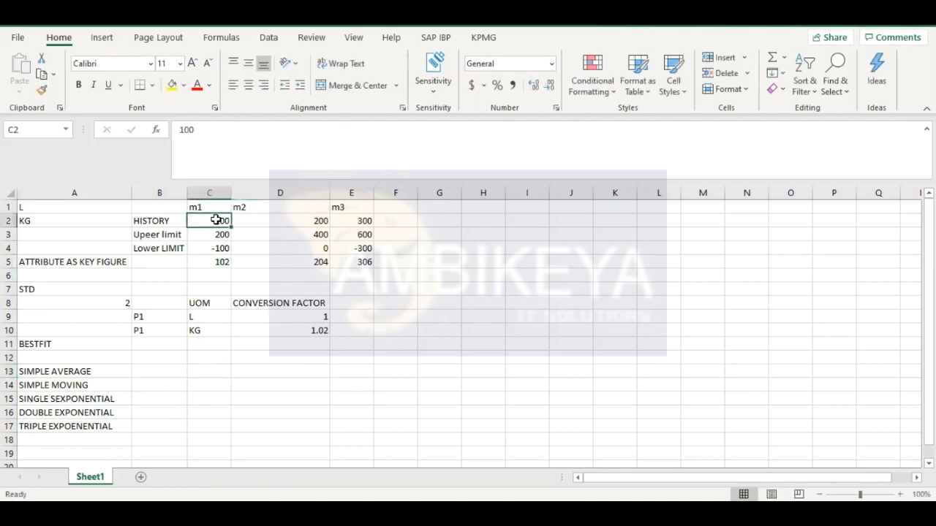
pyautogui.click(313, 221)
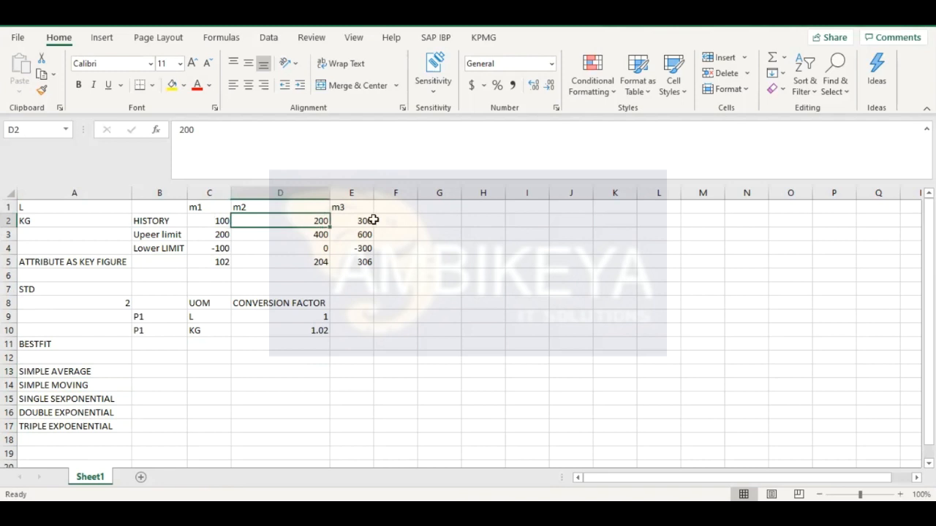
pyautogui.click(378, 222)
# Delete rows 3 to 10, from the upper limit row through the KG conversion factor row.
pyautogui.click(160, 234)
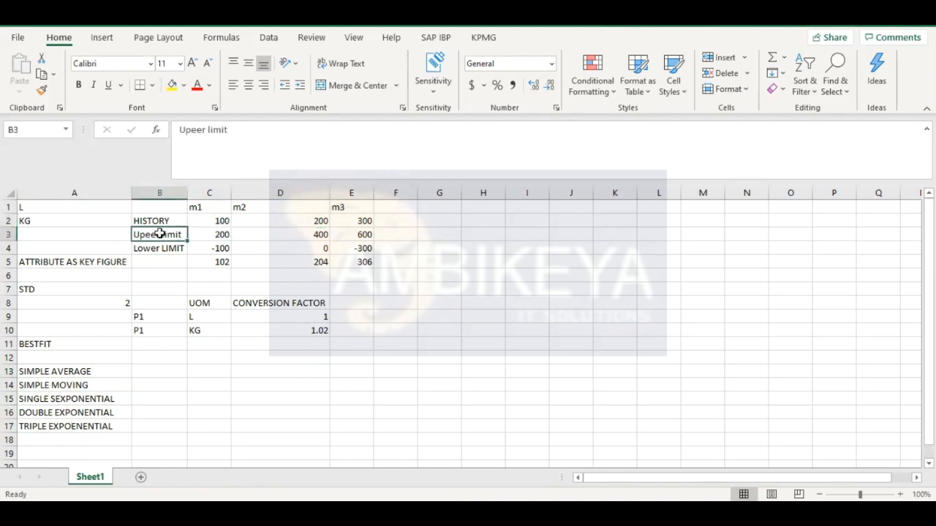
pyautogui.click(10, 234)
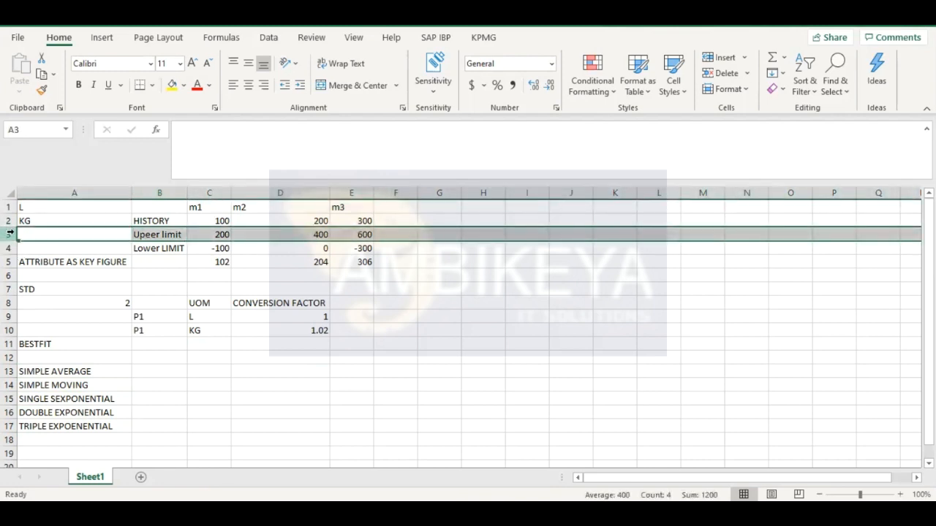
pyautogui.moveTo(10, 234); pyautogui.dragTo(9, 338)
pyautogui.rightClick(65, 247)
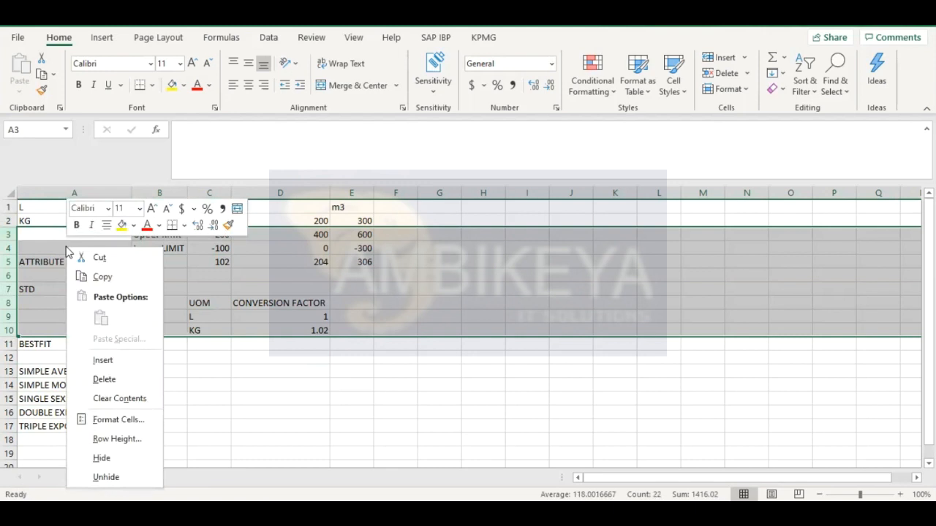
pyautogui.click(103, 380)
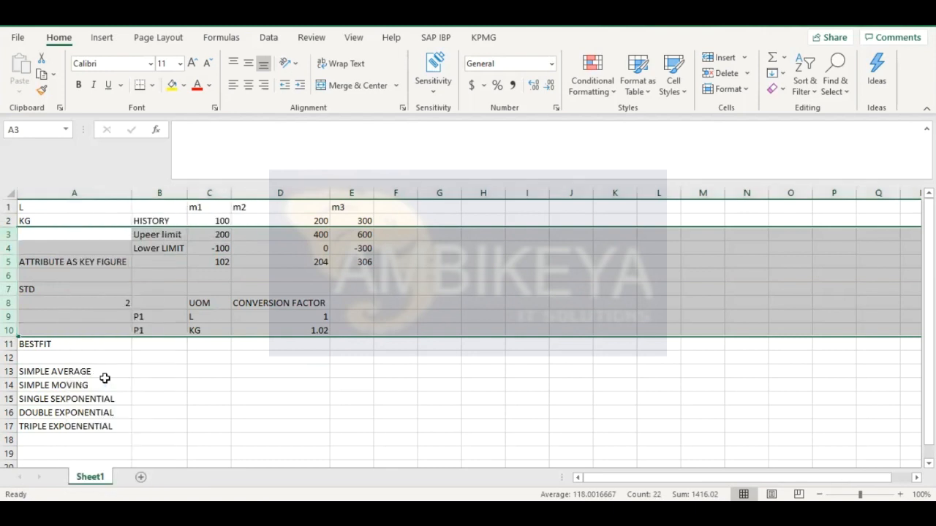
pyautogui.click(171, 232)
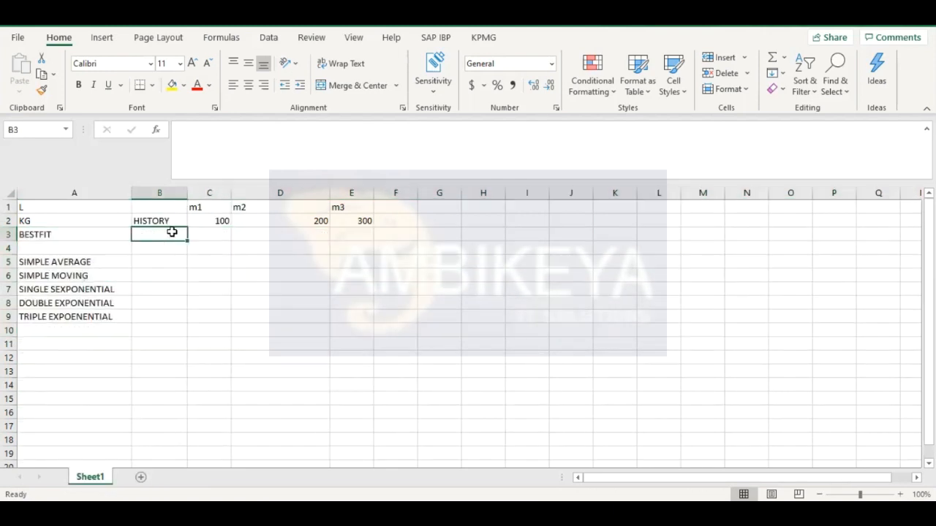
pyautogui.click(284, 233)
pyautogui.click(360, 234)
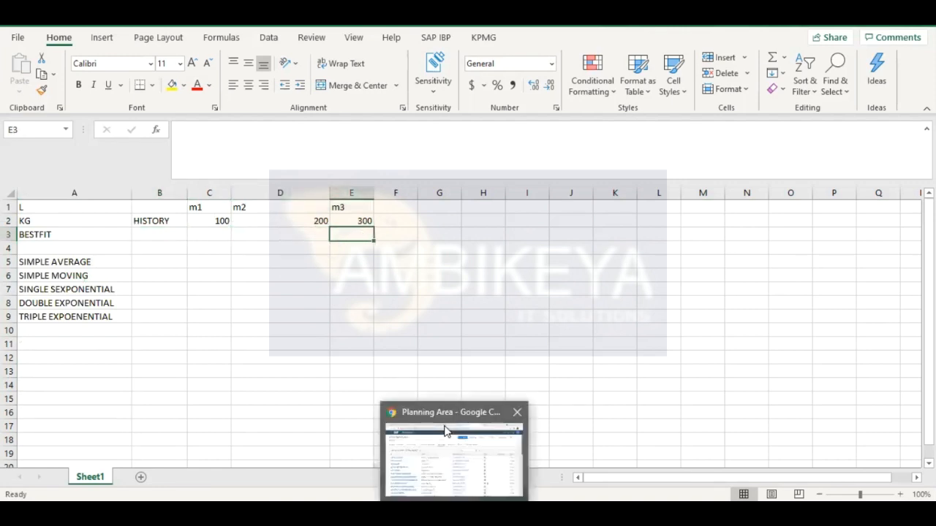
# Switch to the Planning Area app in Chrome and examine the Attributes as Key Figures list, selecting the ZSTDDEVFAC row.
pyautogui.click(447, 438)
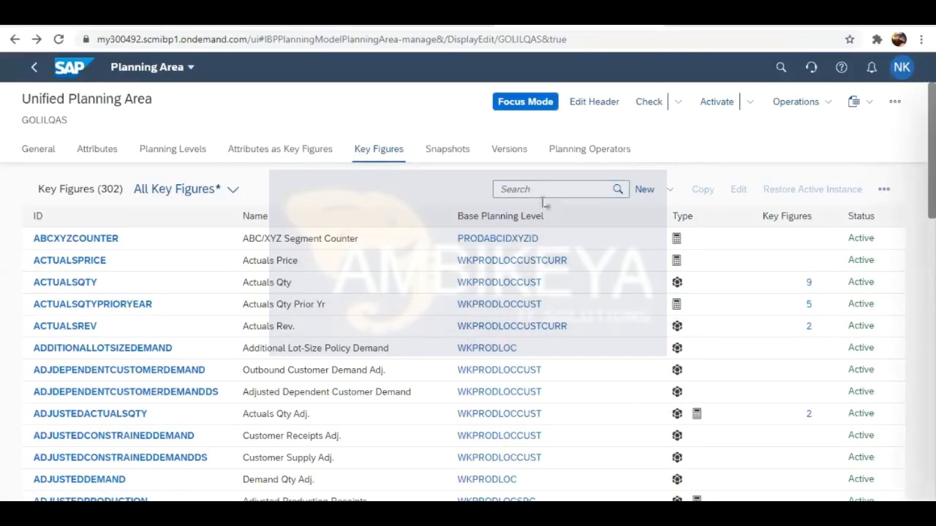
pyautogui.click(272, 154)
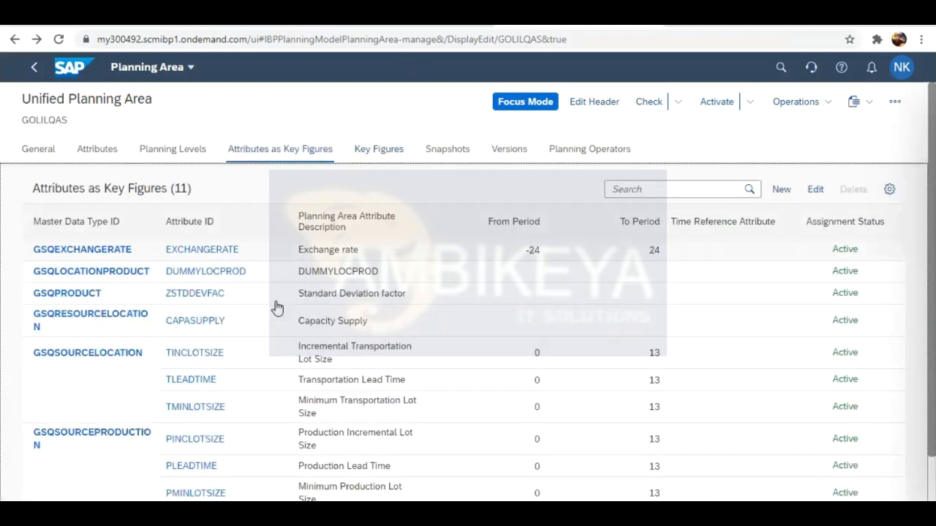
pyautogui.scroll(-2, 274, 344)
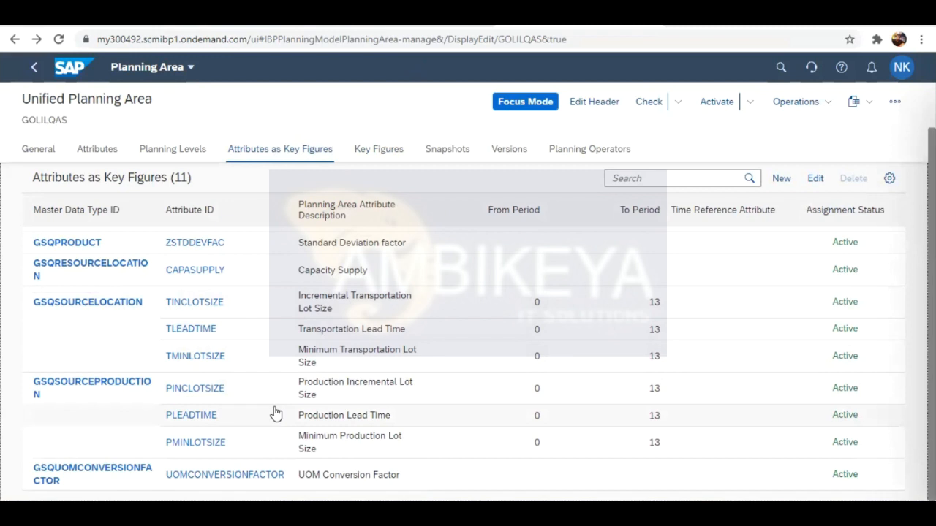
pyautogui.scroll(2, 275, 414)
pyautogui.scroll(-2, 272, 413)
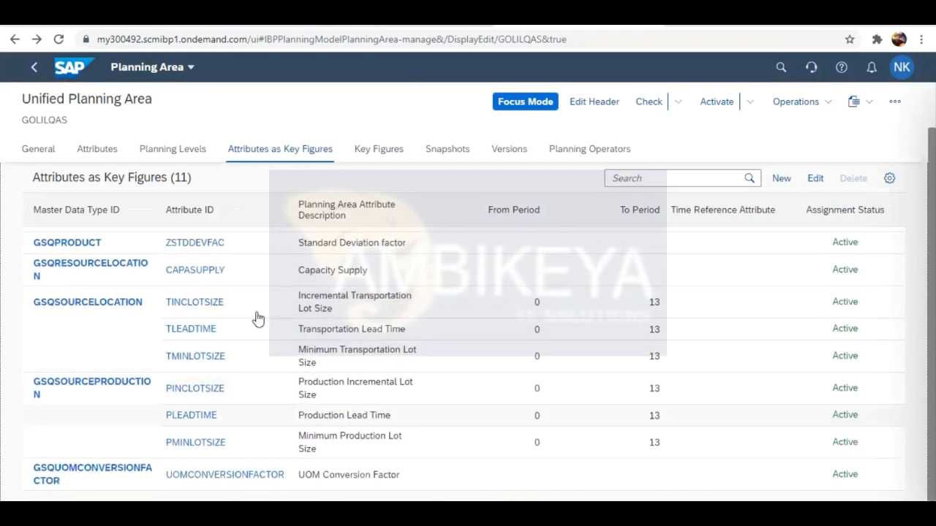
pyautogui.click(253, 246)
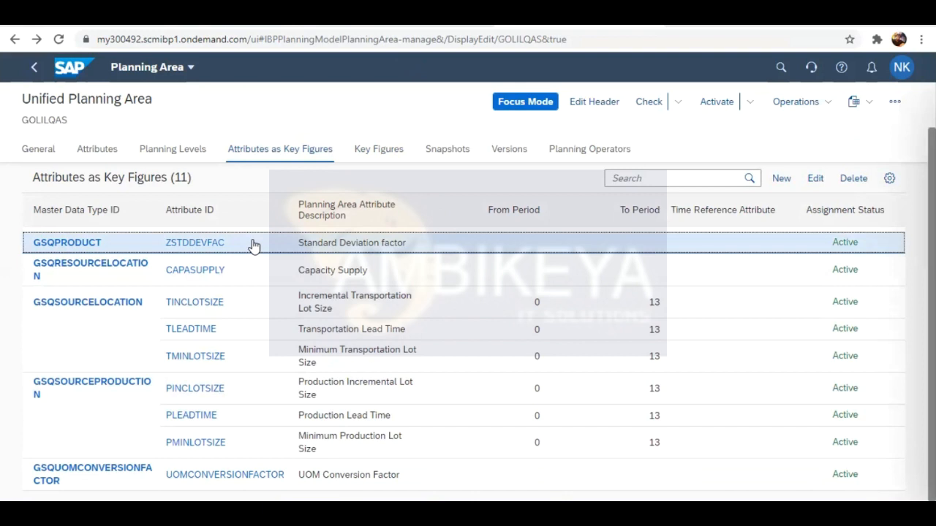
pyautogui.click(346, 133)
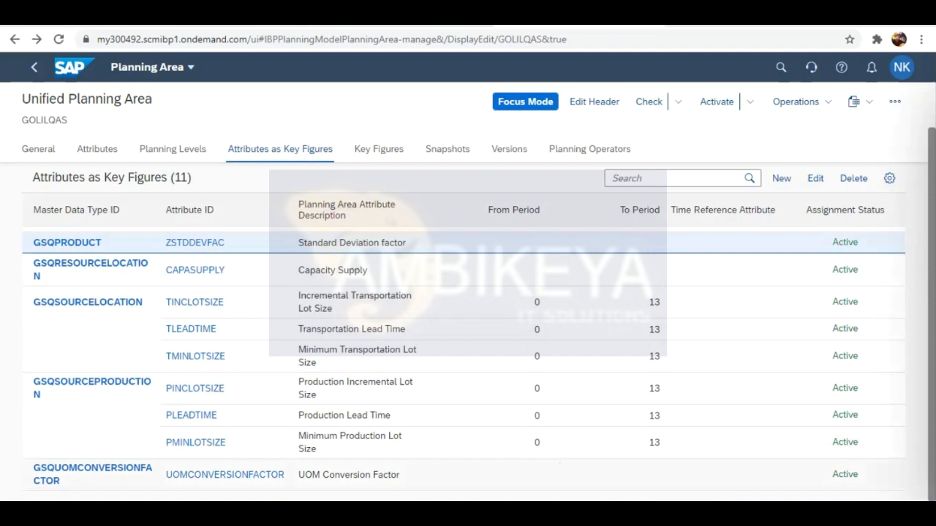
# Switch back to the Excel workbook and extend the month headers with m4 in F1 and m5 in G1.
pyautogui.hotkey('alt', 'Tab')
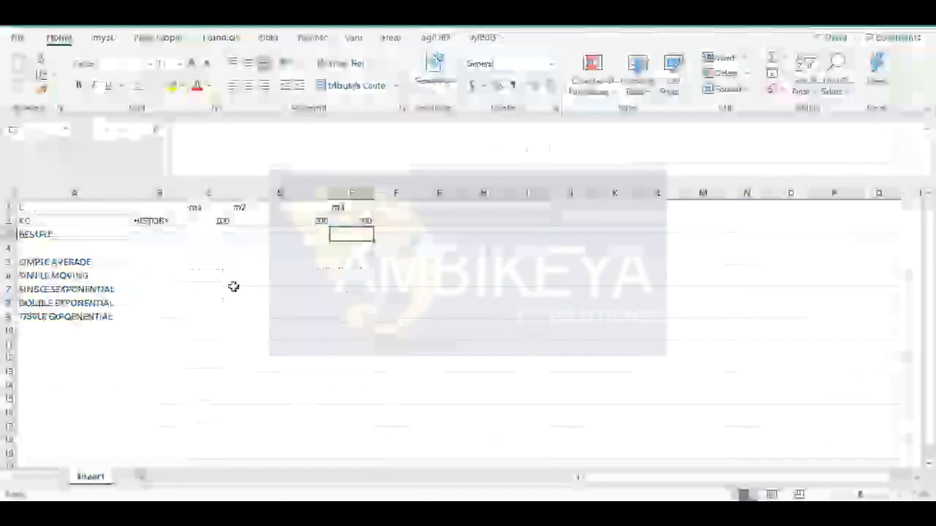
pyautogui.click(219, 234)
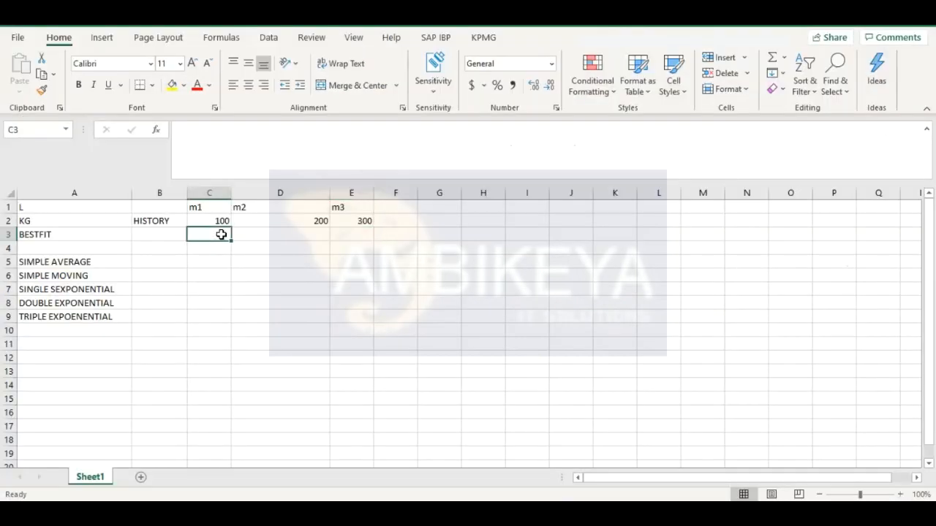
pyautogui.click(396, 223)
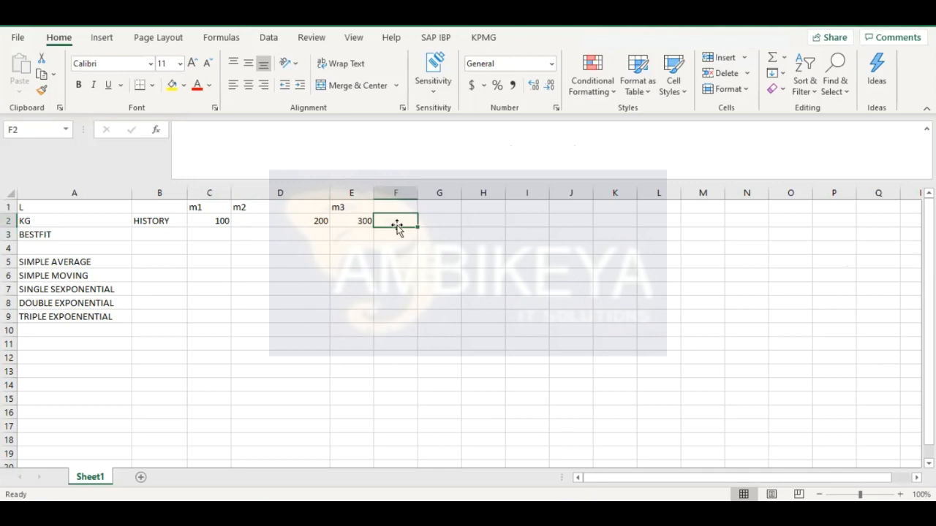
pyautogui.doubleClick(396, 208)
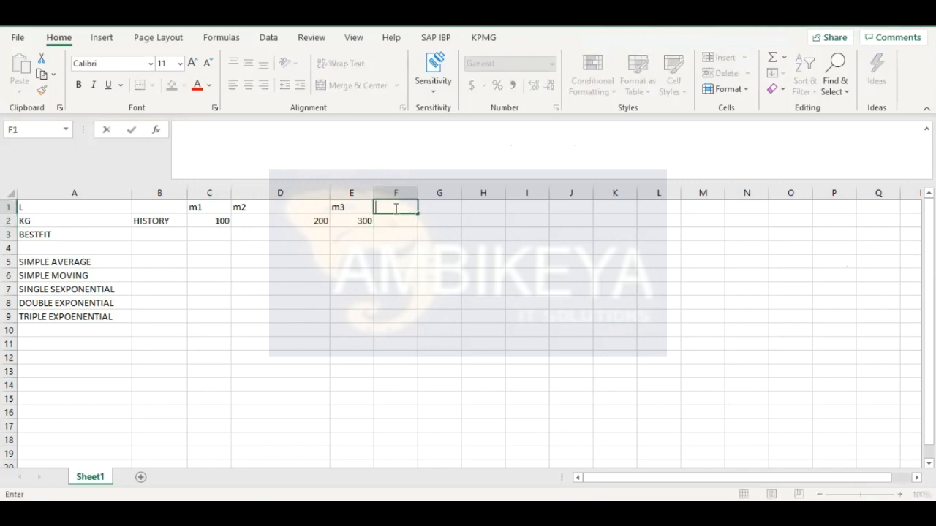
pyautogui.write('M4')
pyautogui.press('BackSpace')
pyautogui.press('BackSpace')
pyautogui.write('m4')
pyautogui.click(446, 207)
pyautogui.write('m5')
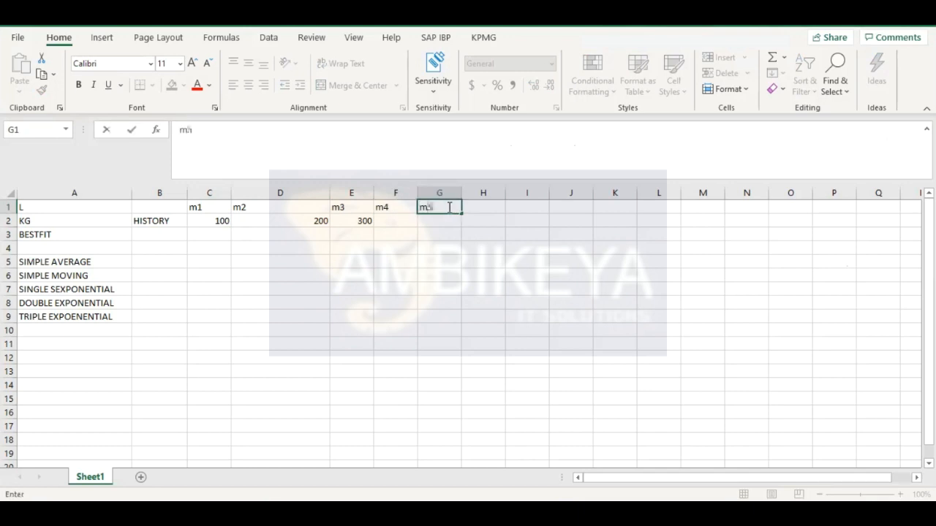
pyautogui.click(503, 203)
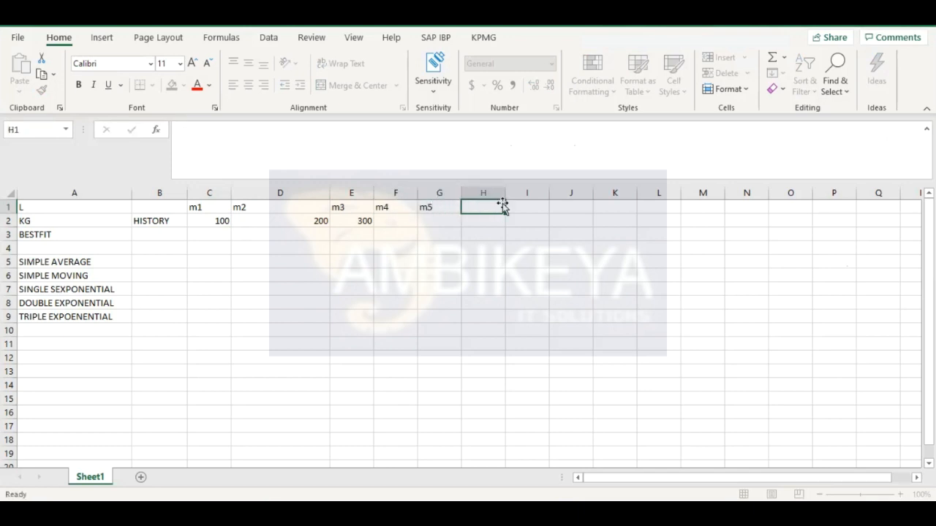
# Add the month header m6 in H1 and select the SIMPLE AVERAGE label.
pyautogui.write('m6')
pyautogui.click(282, 291)
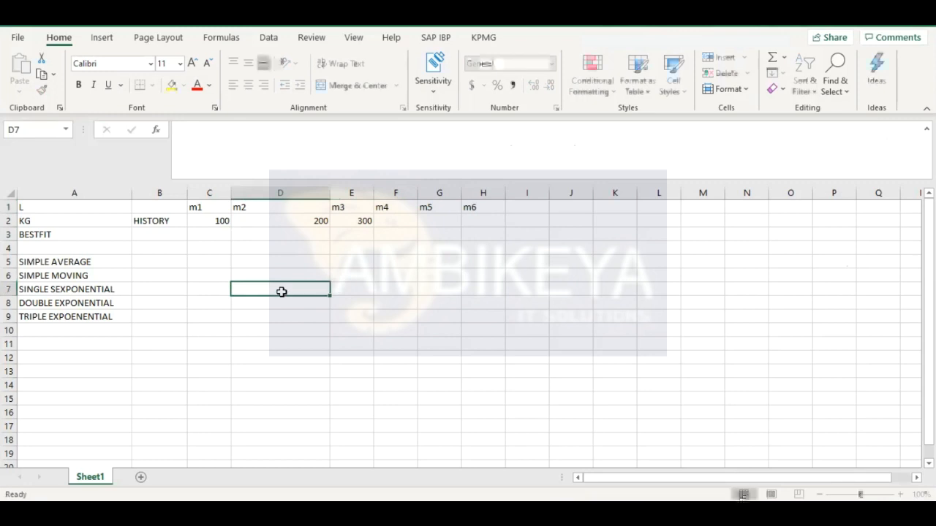
pyautogui.click(99, 261)
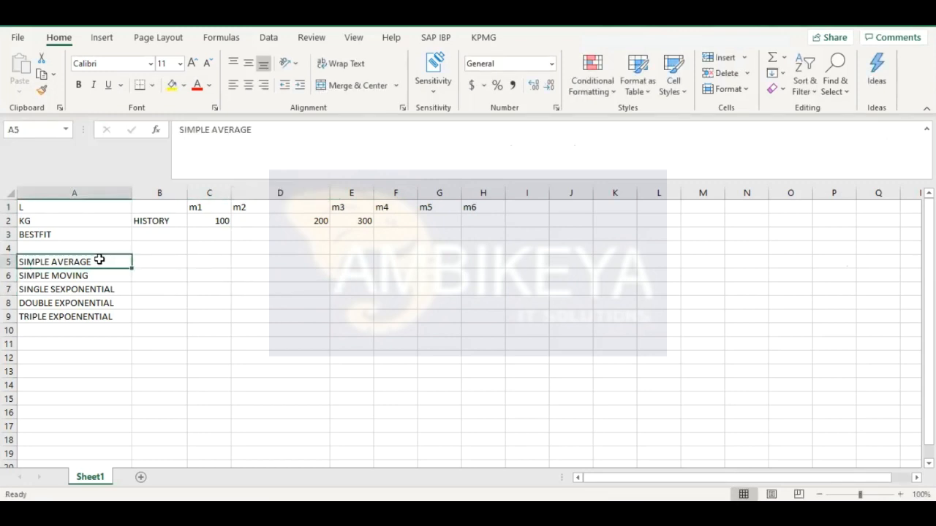
pyautogui.click(402, 220)
pyautogui.write('=')
pyautogui.click(220, 220)
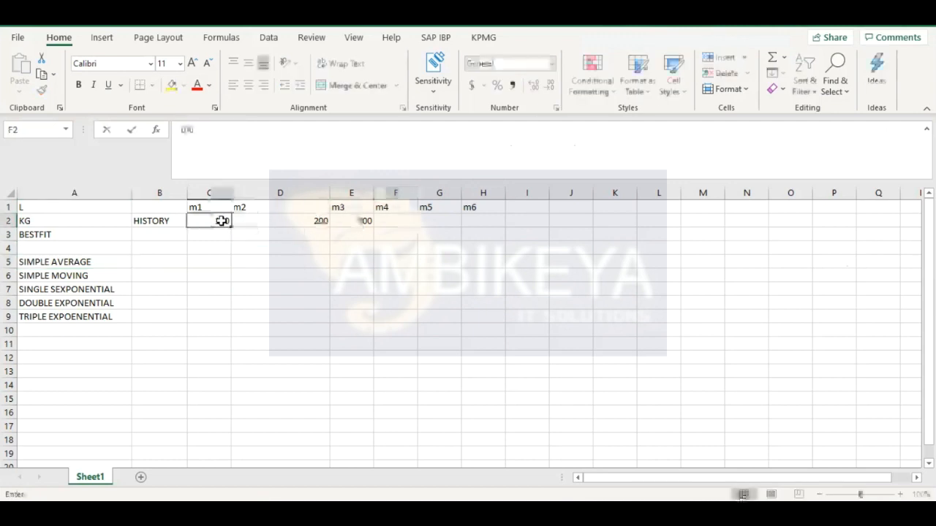
pyautogui.press('Escape')
# Select the HISTORY values for m1 to m3 in C2:E2 to check their average.
pyautogui.click(221, 221)
pyautogui.hotkey('shift', 'Right')
pyautogui.hotkey('shift', 'Right')
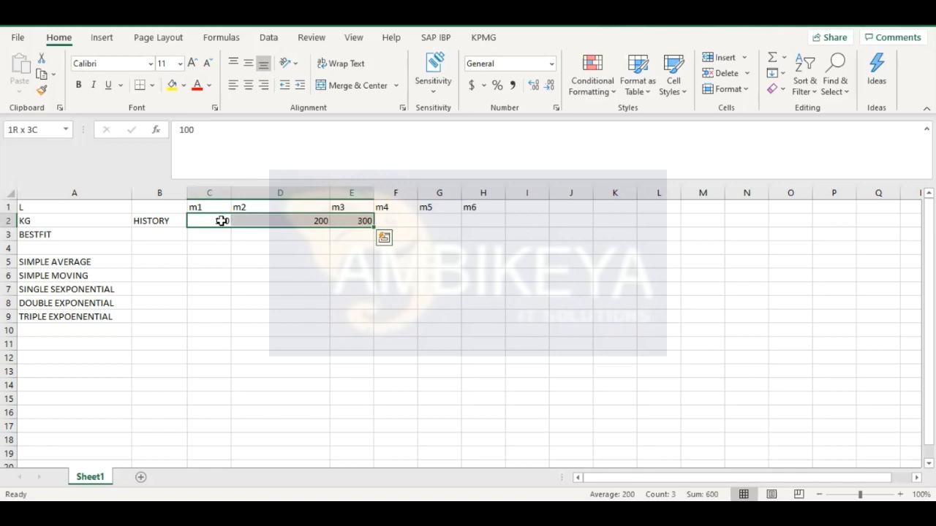
# Enter 200 as the SIMPLE AVERAGE forecast for m4, m5 and m6 in F5, G5 and H5.
pyautogui.click(396, 221)
pyautogui.doubleClick(401, 234)
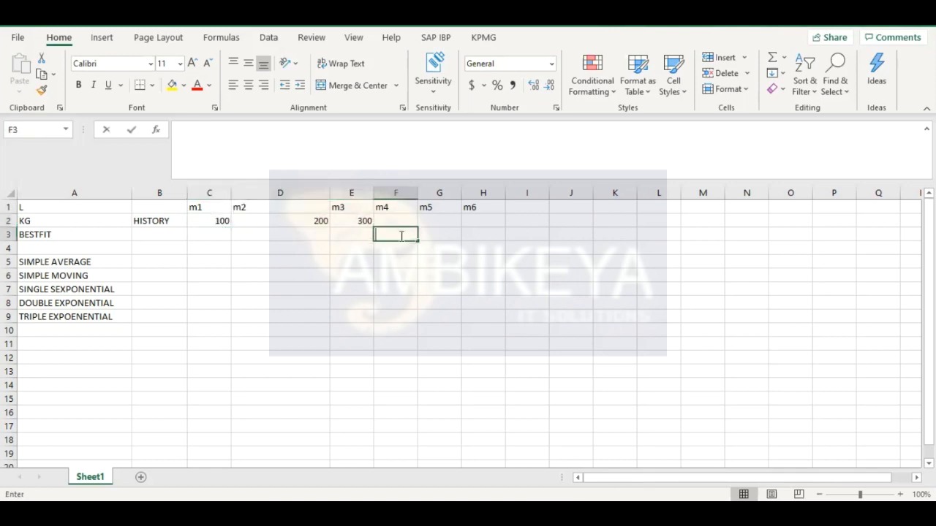
pyautogui.doubleClick(400, 260)
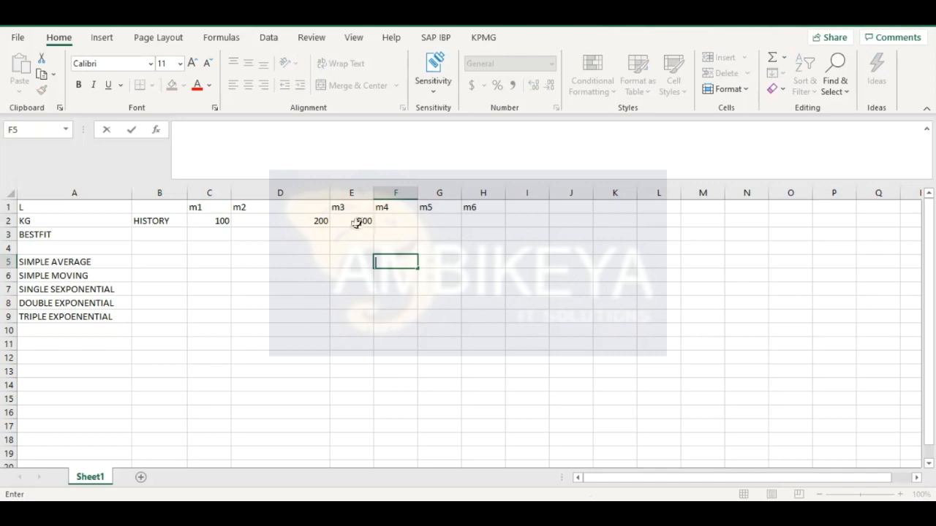
pyautogui.write('200')
pyautogui.click(447, 262)
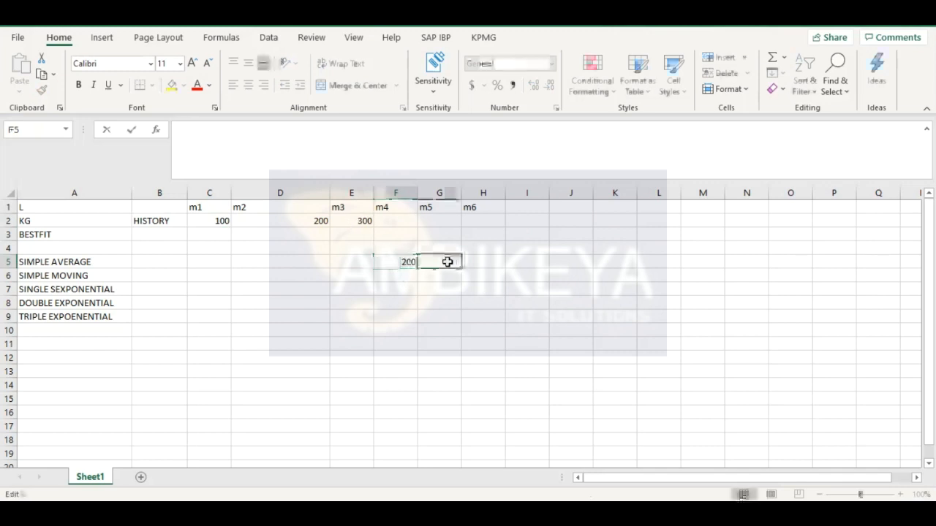
pyautogui.write('200')
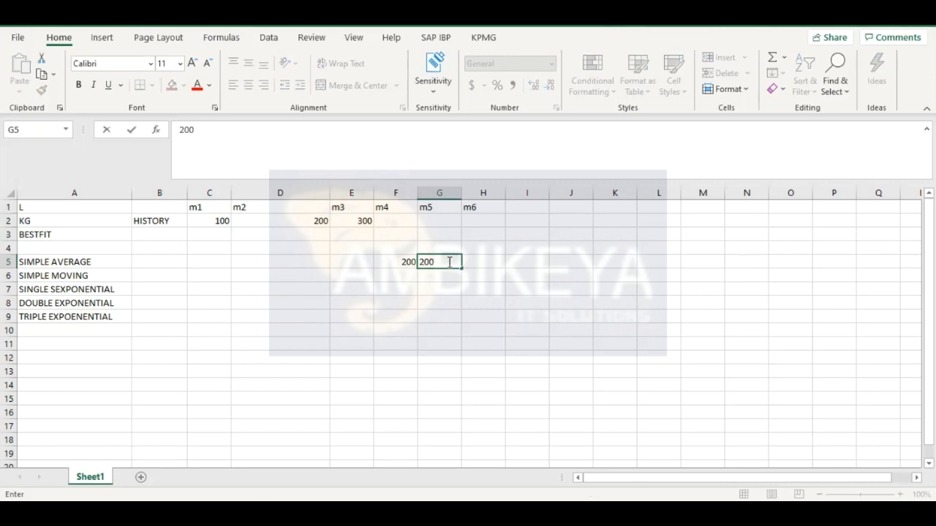
pyautogui.click(488, 262)
pyautogui.write('200')
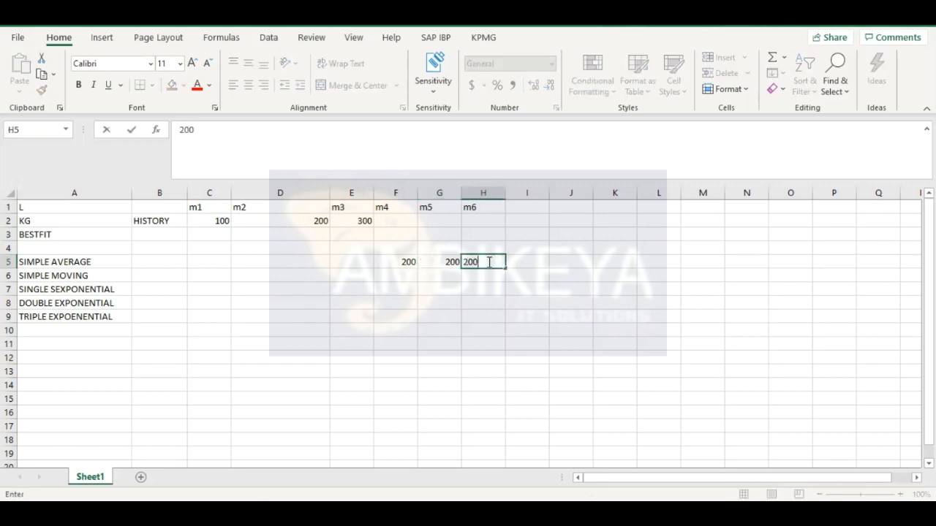
# Extend the F1 header to "m4 Current Period" and fit column F to the text.
pyautogui.click(391, 276)
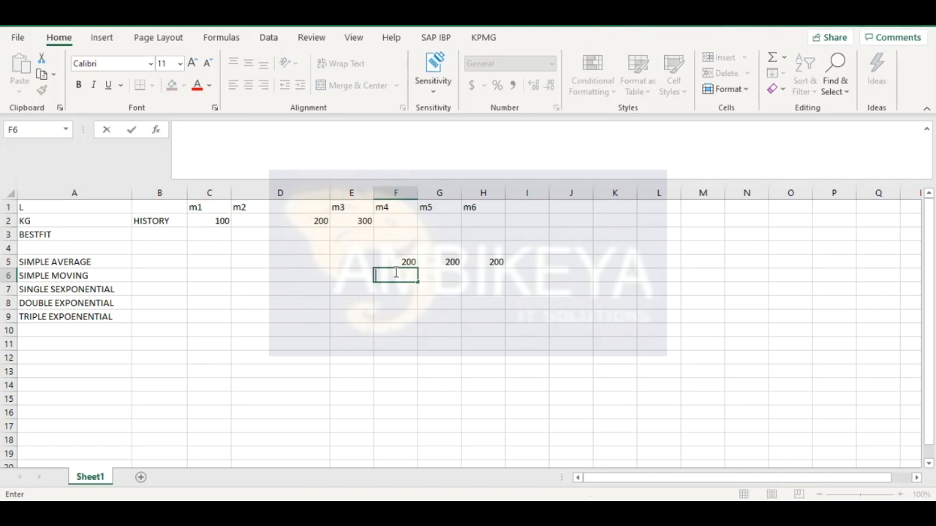
pyautogui.doubleClick(403, 207)
pyautogui.write('C')
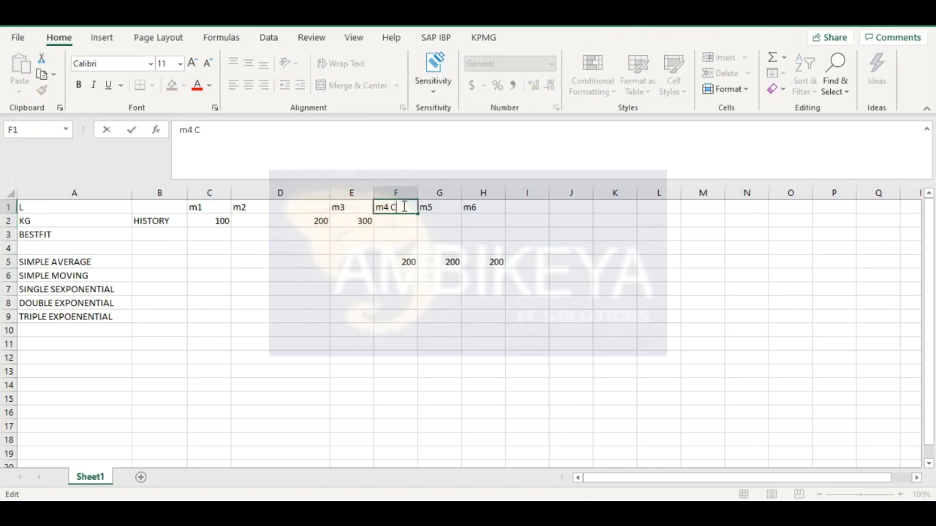
pyautogui.write('urrent Period')
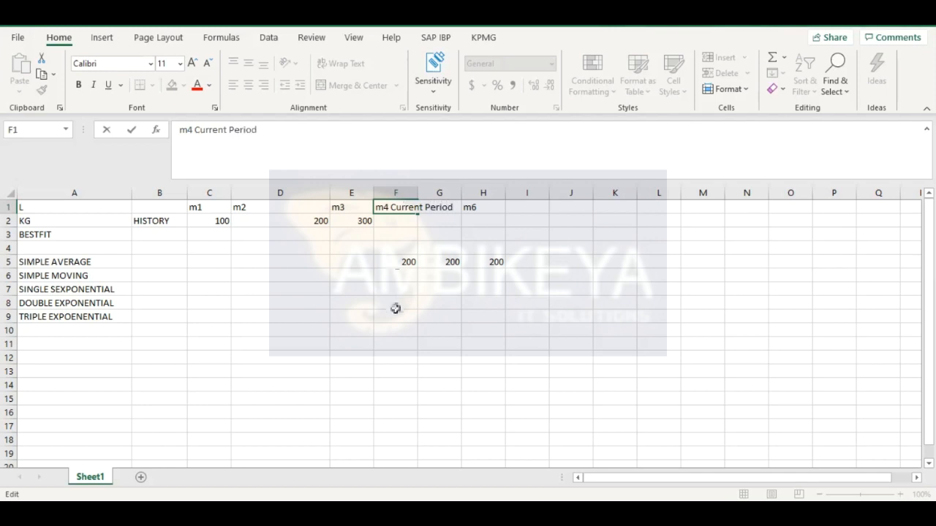
pyautogui.click(396, 308)
pyautogui.doubleClick(418, 192)
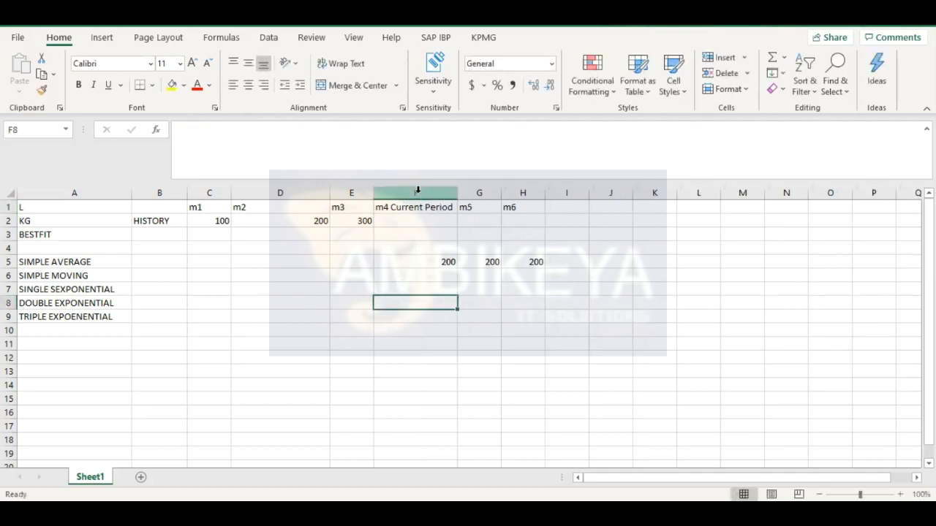
# Fill the m1 to m3 header cells C1:E1 with yellow.
pyautogui.click(301, 207)
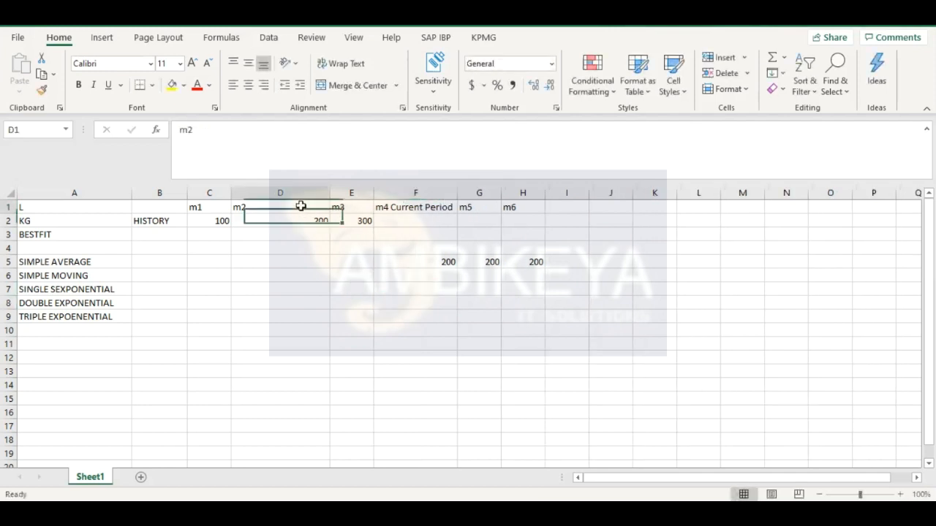
pyautogui.click(208, 207)
pyautogui.hotkey('shift', 'Right')
pyautogui.hotkey('shift', 'Right')
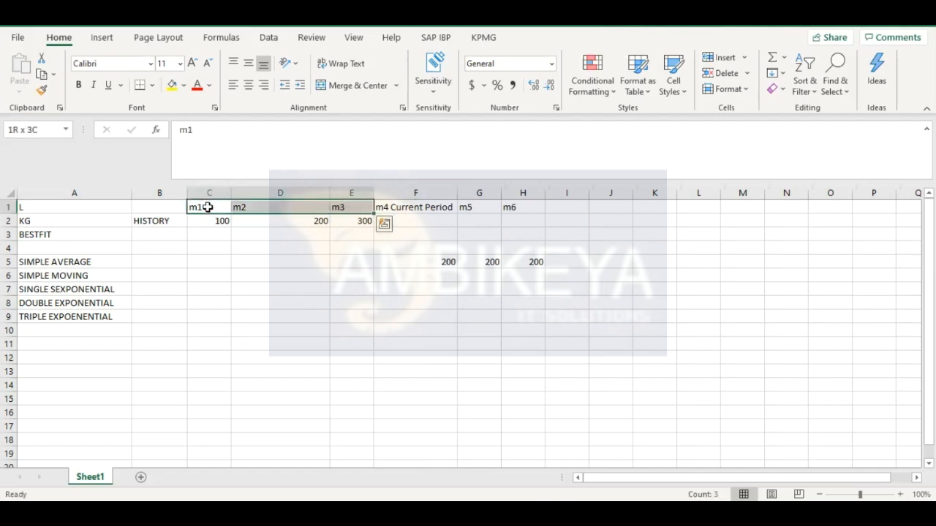
pyautogui.click(185, 85)
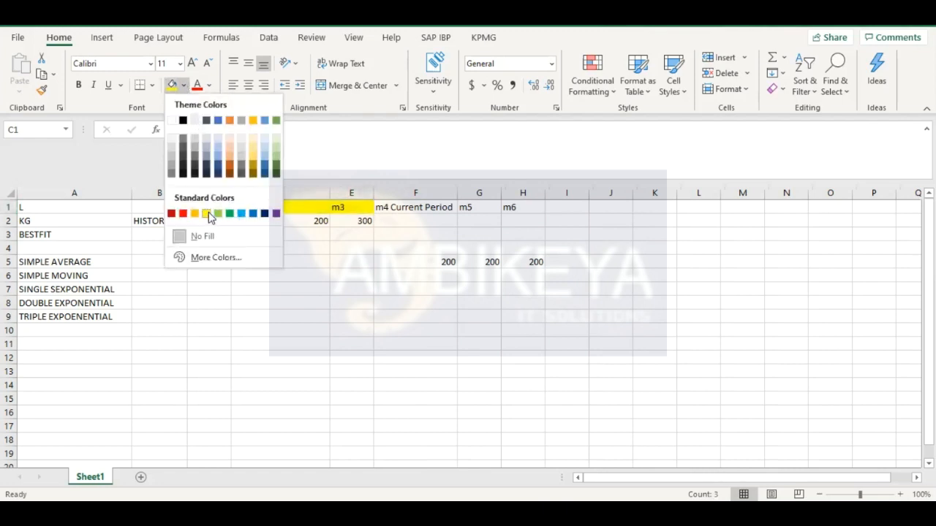
pyautogui.click(207, 214)
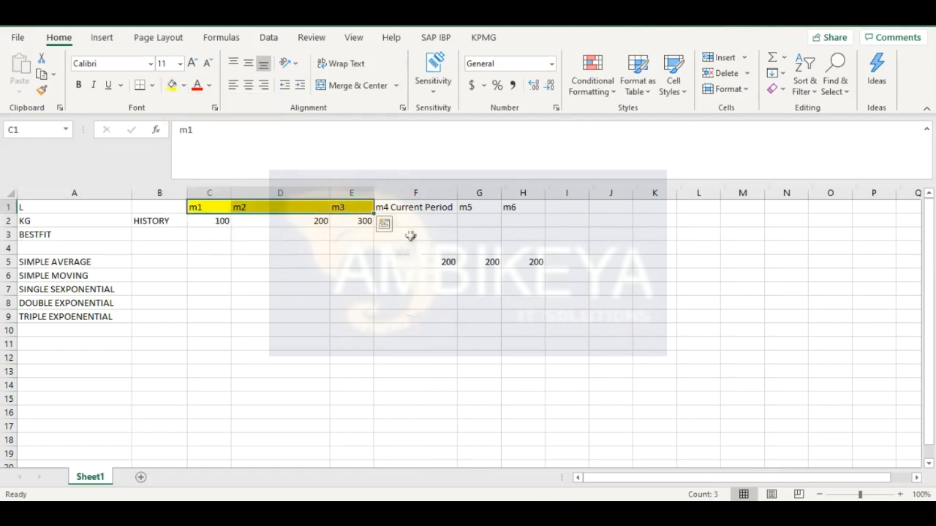
# Fill the m4 to m6 header cells F1:H1 with yellow.
pyautogui.click(417, 206)
pyautogui.moveTo(417, 206); pyautogui.dragTo(523, 207)
pyautogui.click(171, 85)
pyautogui.click(416, 246)
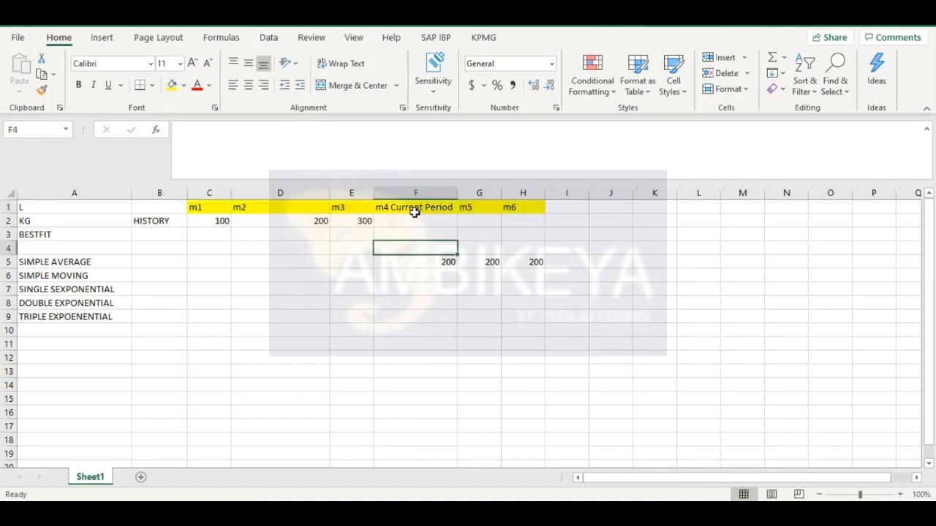
# Change the fill of the m4 to m6 header cells F1:H1 to green.
pyautogui.click(411, 208)
pyautogui.hotkey('shift', 'Right')
pyautogui.hotkey('shift', 'Right')
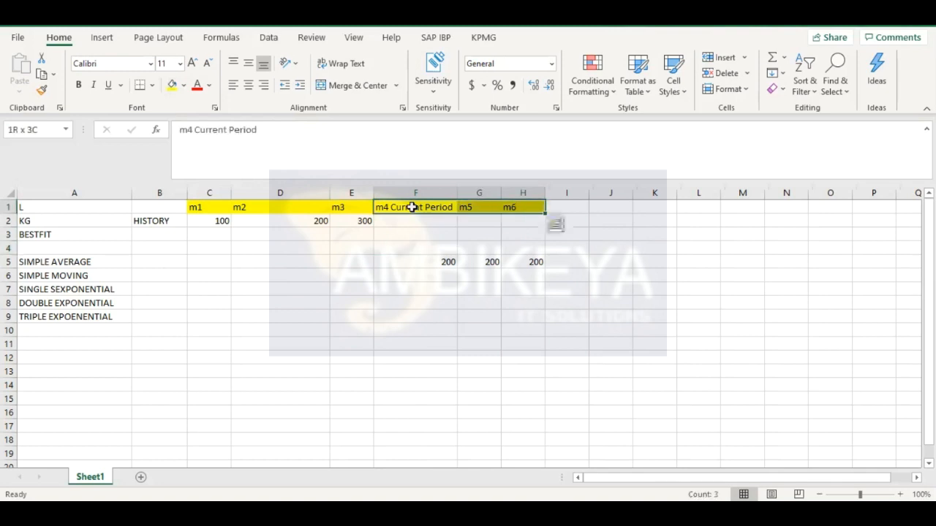
pyautogui.click(183, 85)
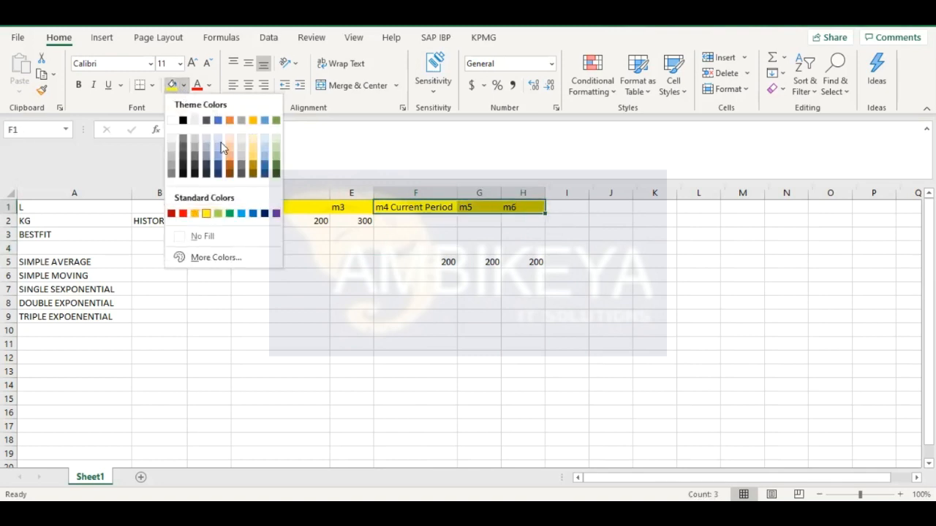
pyautogui.click(218, 213)
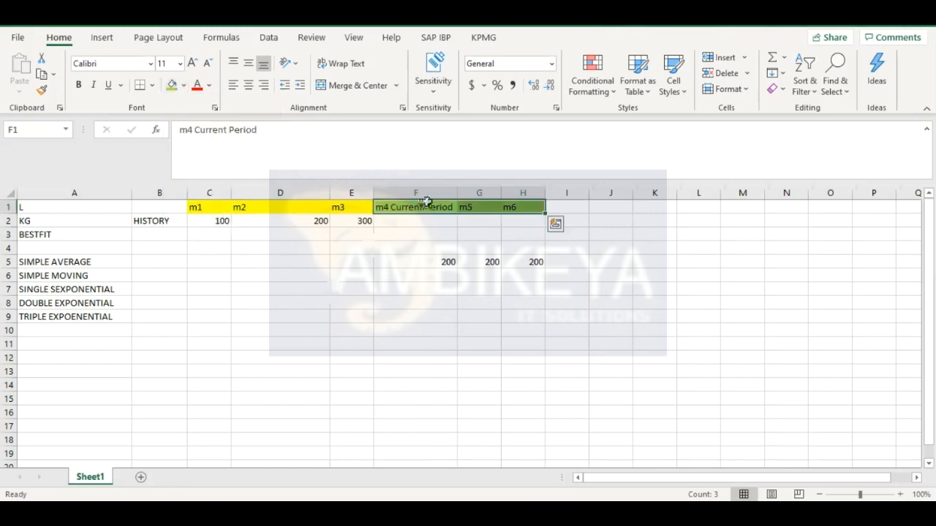
# Remove "Current Period" from the F1 header, leaving only m4.
pyautogui.click(342, 206)
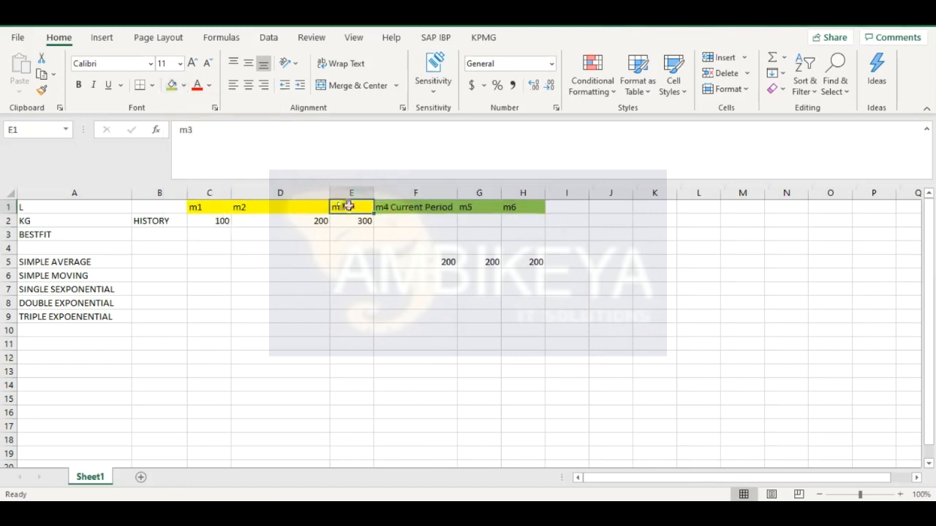
pyautogui.doubleClick(440, 208)
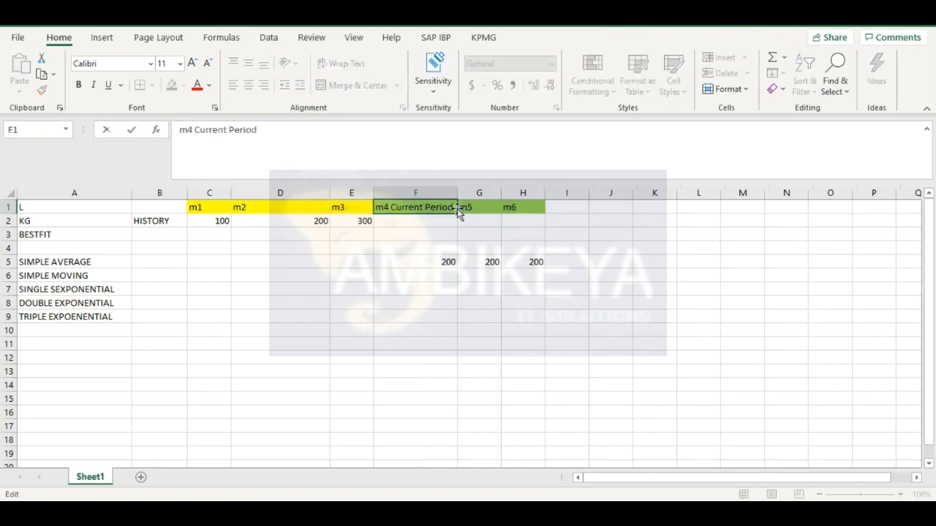
pyautogui.press('BackSpace')
pyautogui.press('BackSpace')
pyautogui.press('BackSpace')
pyautogui.press('BackSpace')
pyautogui.press('BackSpace')
pyautogui.press('BackSpace')
pyautogui.press('BackSpace')
pyautogui.press('BackSpace')
pyautogui.press('BackSpace')
pyautogui.press('BackSpace')
pyautogui.press('BackSpace')
pyautogui.press('BackSpace')
pyautogui.press('BackSpace')
pyautogui.press('BackSpace')
pyautogui.press('BackSpace')
# Extend the E1 header to "m3 Current period" and widen column E to fit it.
pyautogui.doubleClick(361, 207)
pyautogui.write('Curre')
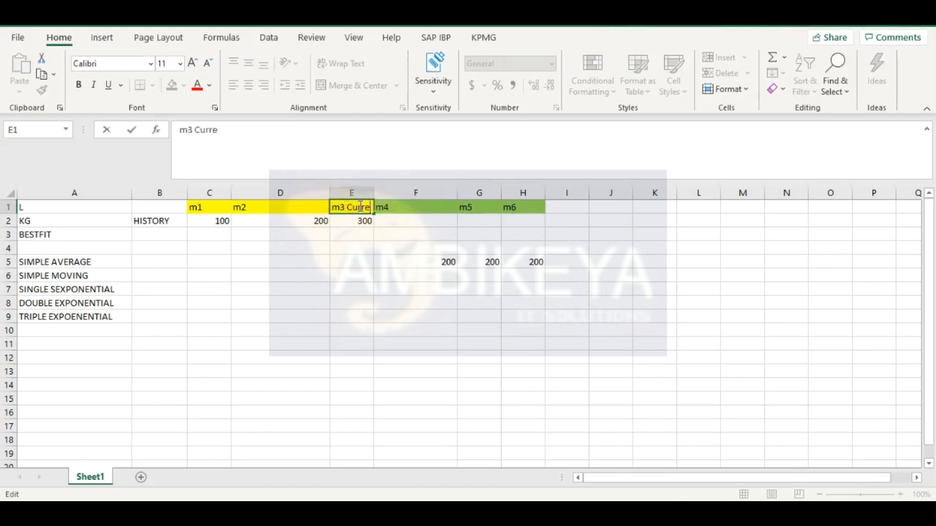
pyautogui.write('nt pe')
pyautogui.press('BackSpace')
pyautogui.write('eriod')
pyautogui.click(356, 248)
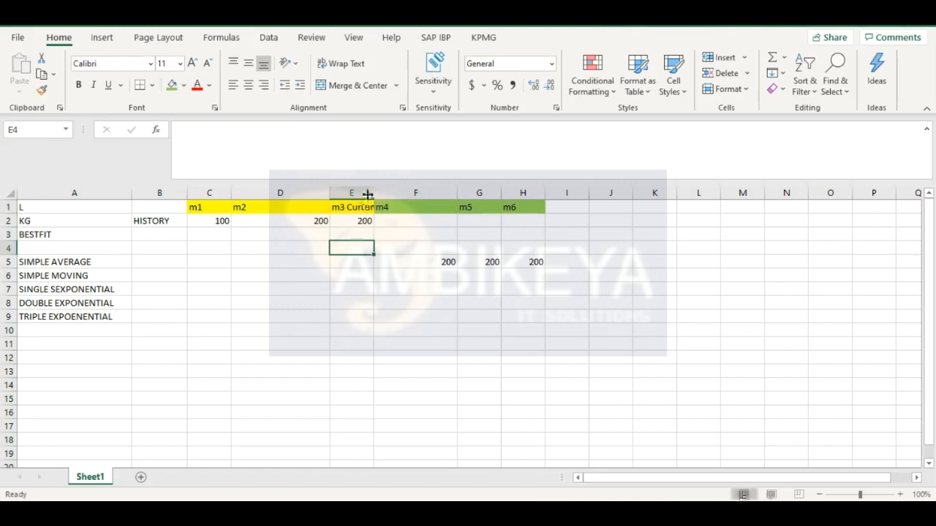
pyautogui.moveTo(367, 195); pyautogui.dragTo(414, 195)
# Add "Future" after m4 in the F1 header.
pyautogui.click(462, 207)
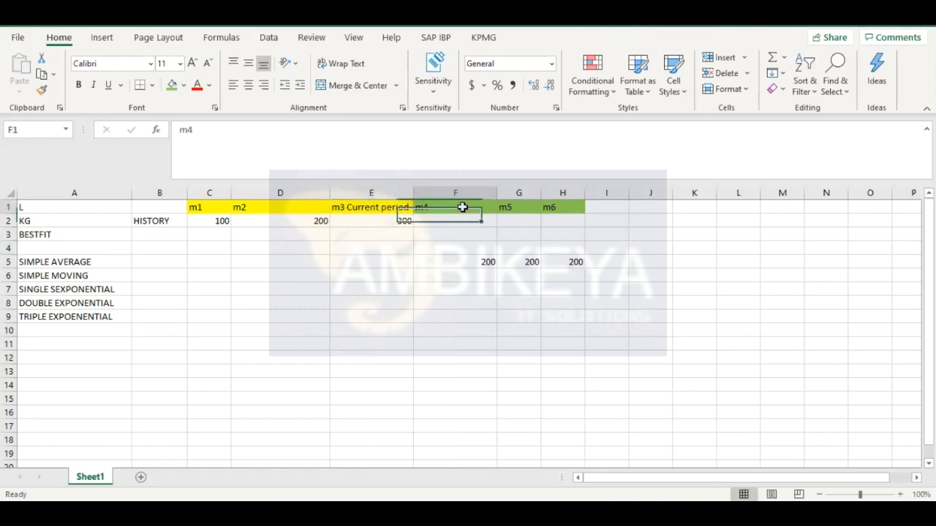
pyautogui.doubleClick(462, 208)
pyautogui.write('Future')
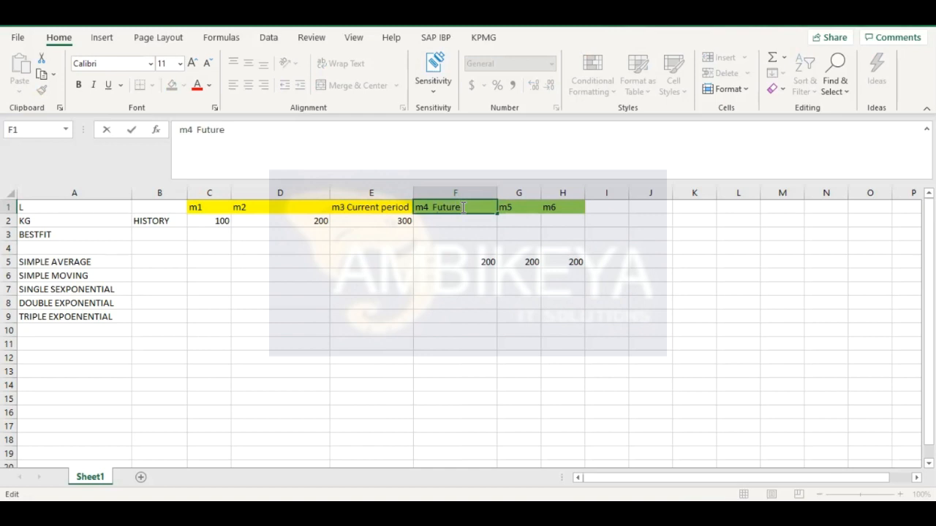
pyautogui.click(442, 315)
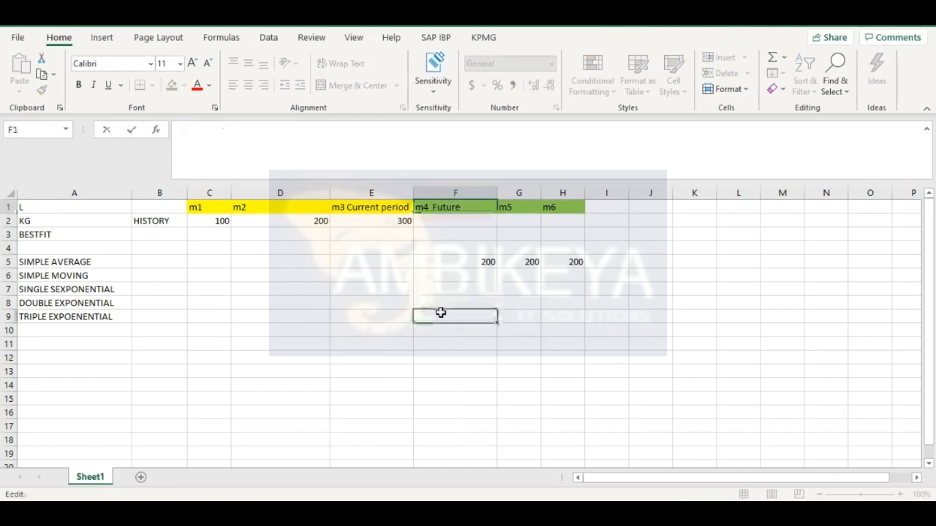
# Compare the HISTORY values for m1 to m3 with the SIMPLE AVERAGE forecast for m4 to m6, and review the SIMPLE MOVING row.
pyautogui.click(95, 261)
pyautogui.click(158, 218)
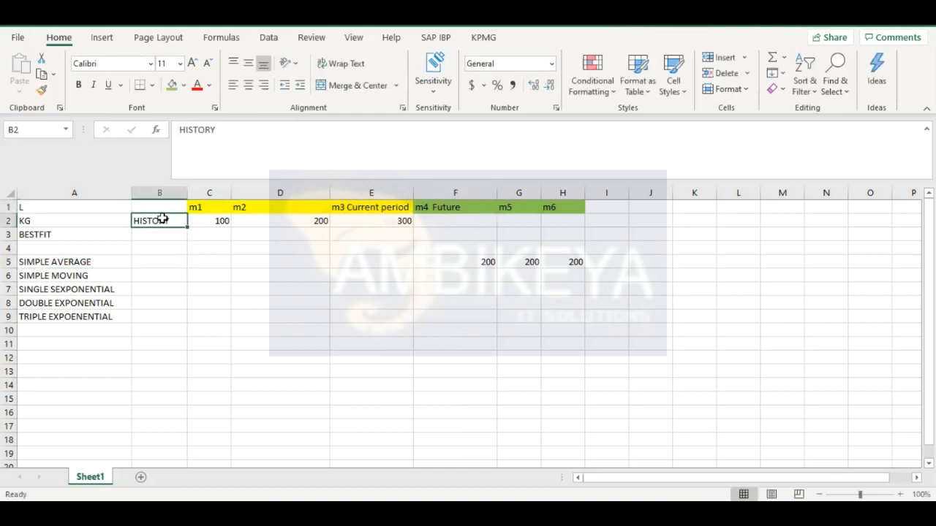
pyautogui.click(219, 221)
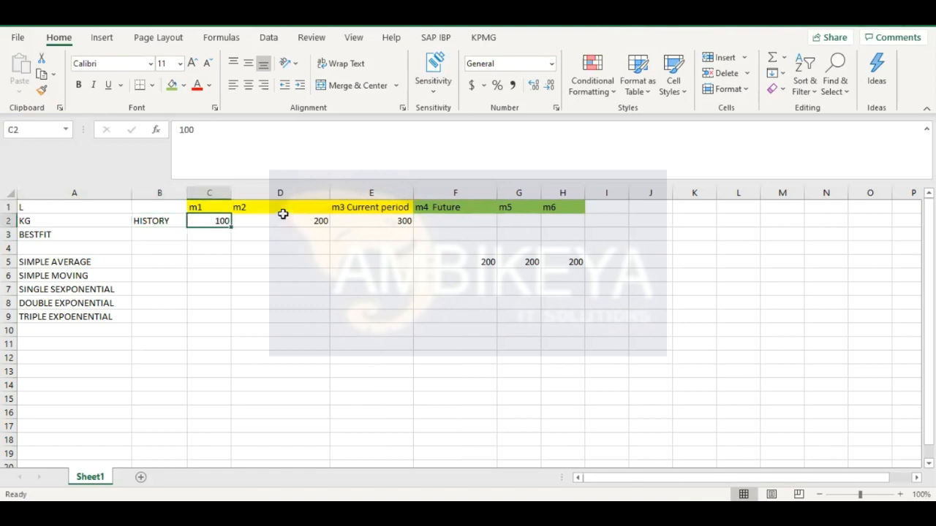
pyautogui.click(283, 215)
pyautogui.click(383, 220)
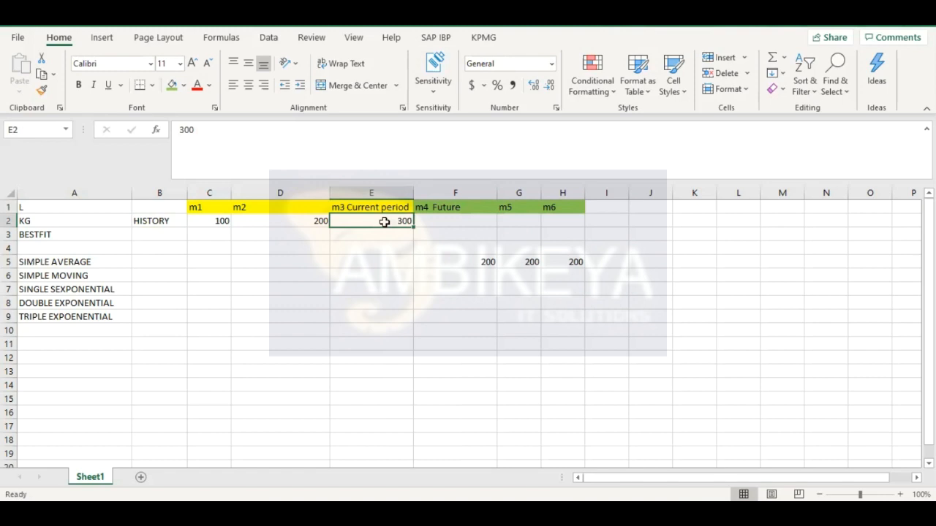
pyautogui.click(459, 263)
pyautogui.hotkey('shift', 'Right')
pyautogui.hotkey('shift', 'Right')
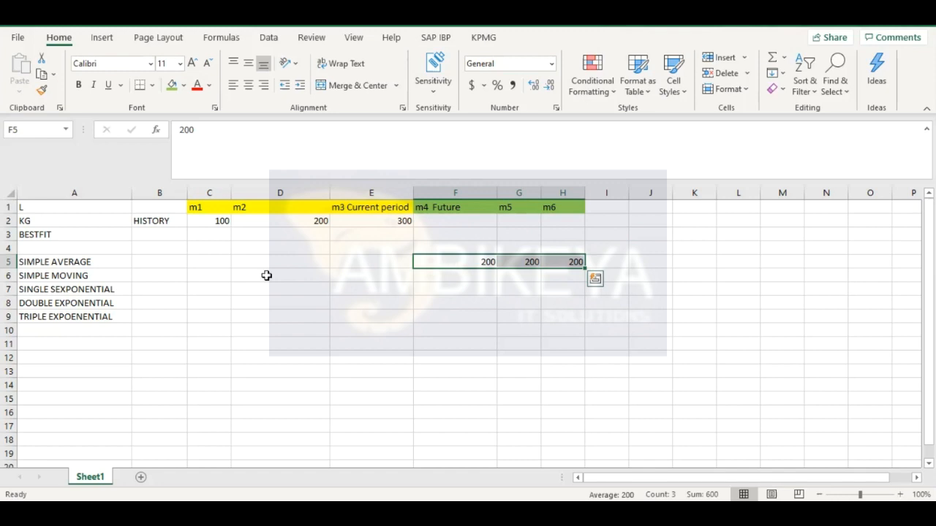
pyautogui.click(89, 276)
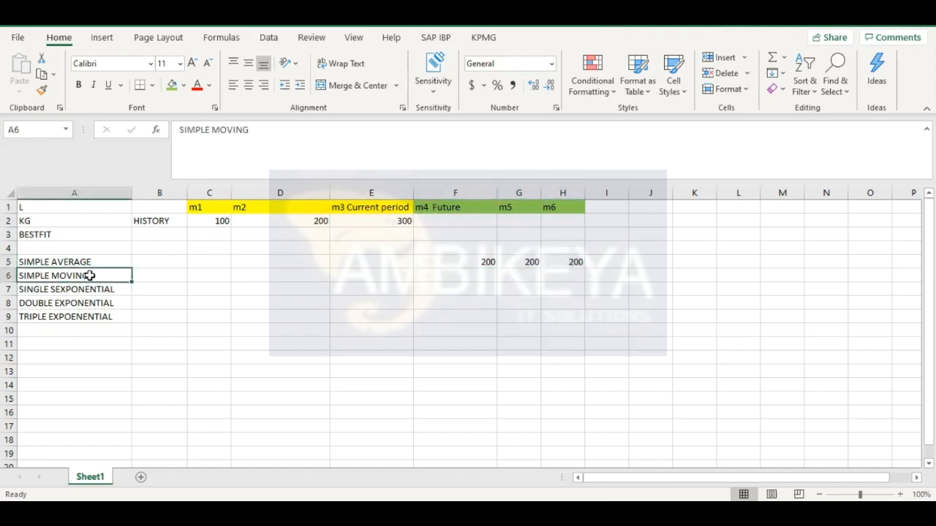
pyautogui.click(310, 269)
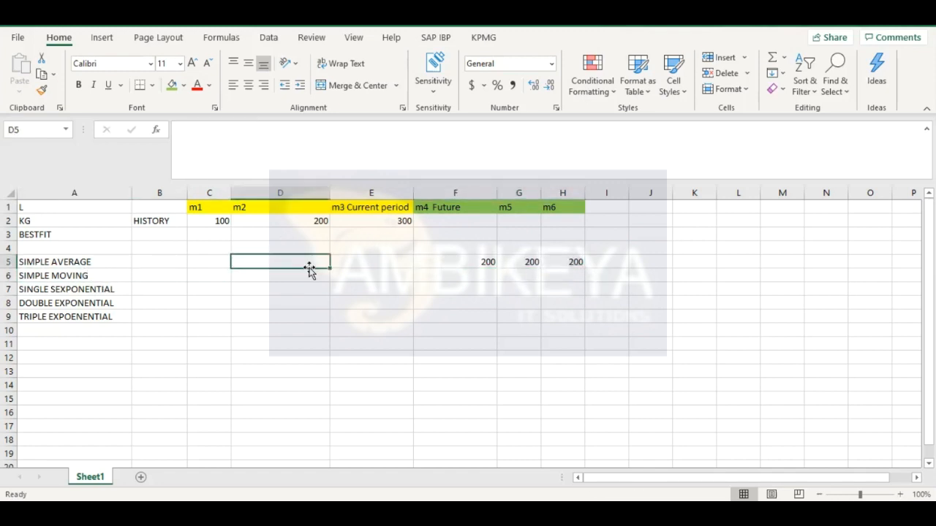
# Switch to the SAP IBP browser window, search the apps for "manage forecast", and open Manage Forecast Models.
pyautogui.click(443, 460)
pyautogui.click(781, 67)
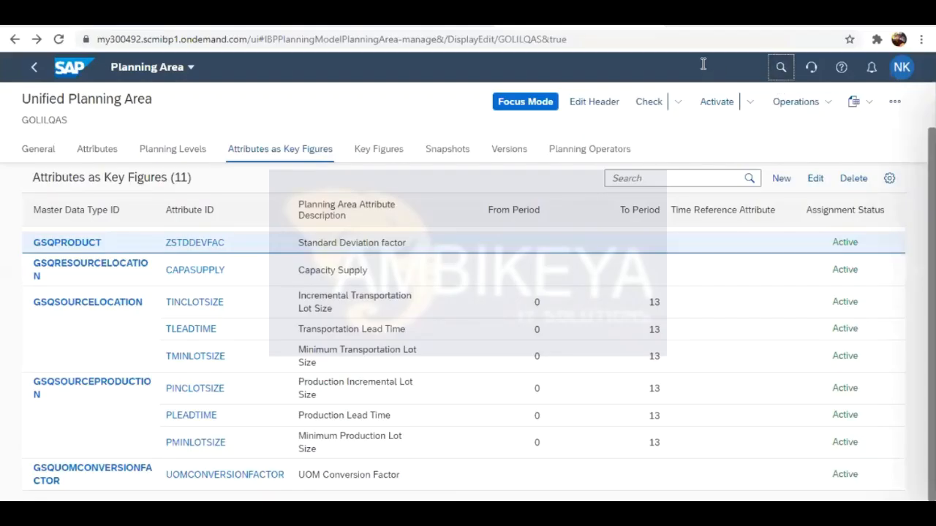
pyautogui.write('manage')
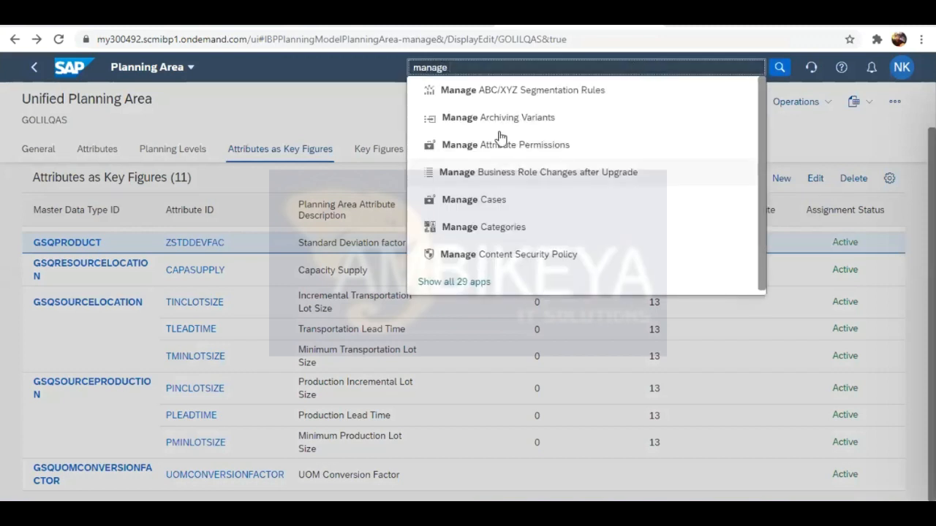
pyautogui.write(' forecas')
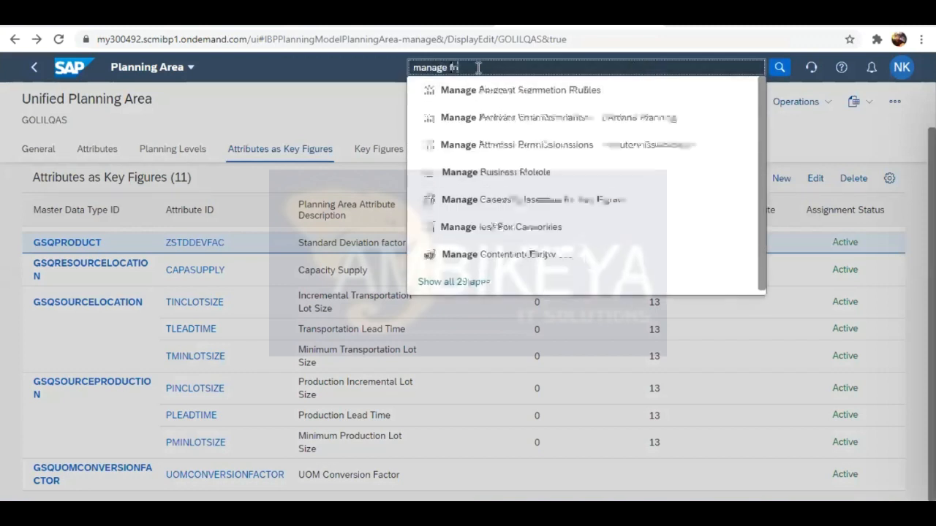
pyautogui.write('t')
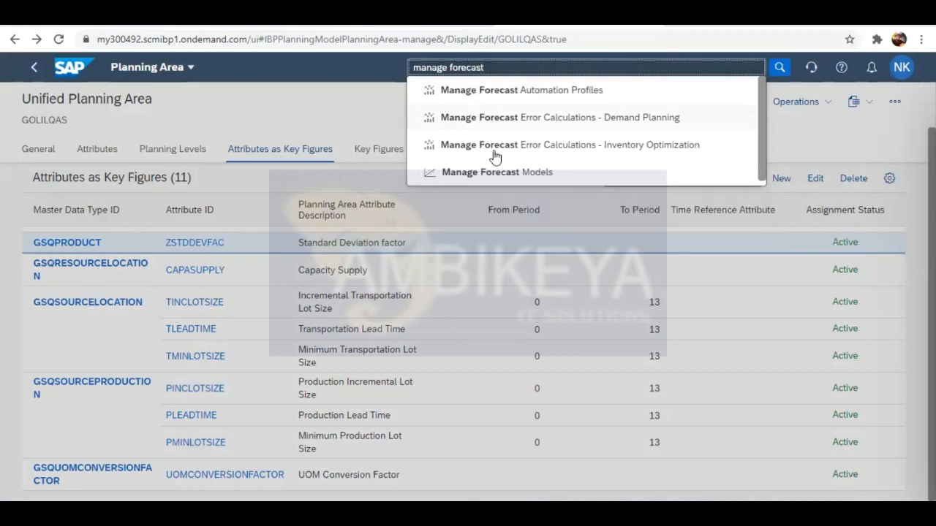
pyautogui.click(491, 172)
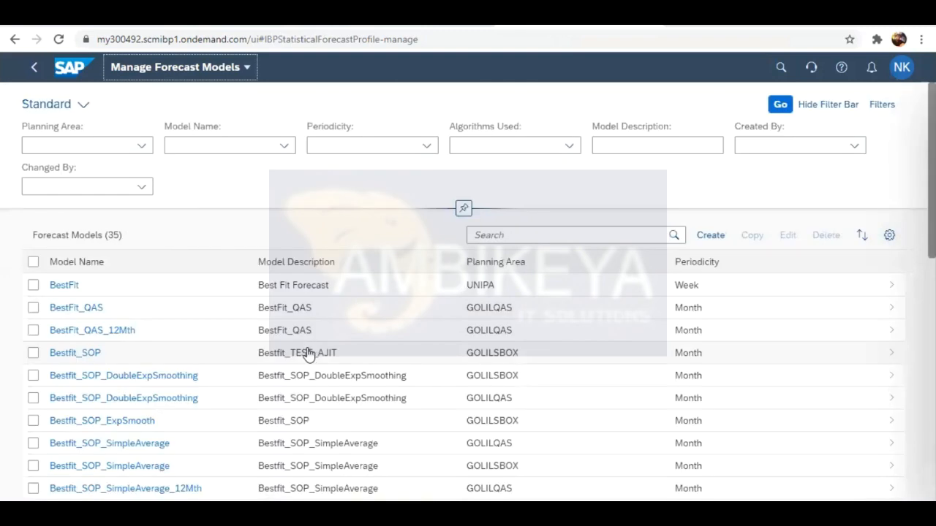
# Open the BestFit_QAS forecast model and review its general information and time settings.
pyautogui.click(227, 313)
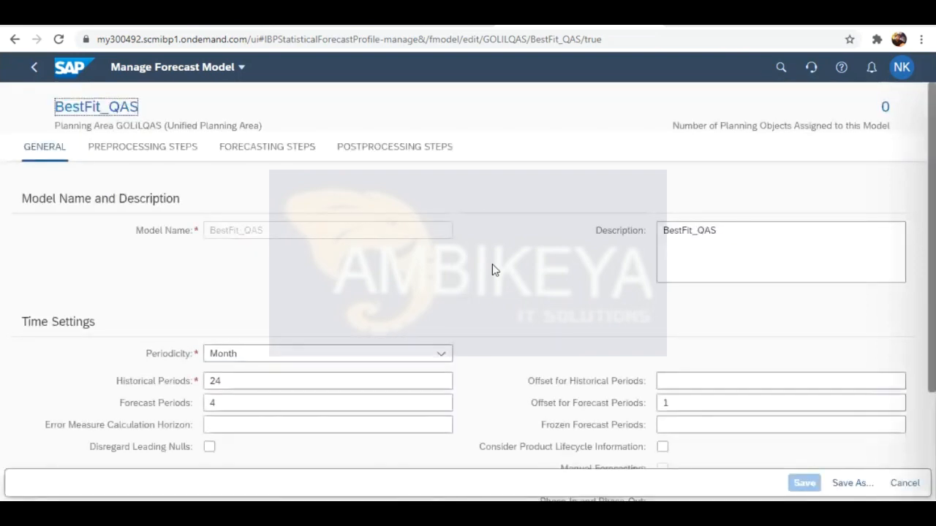
pyautogui.scroll(-2, 492, 270)
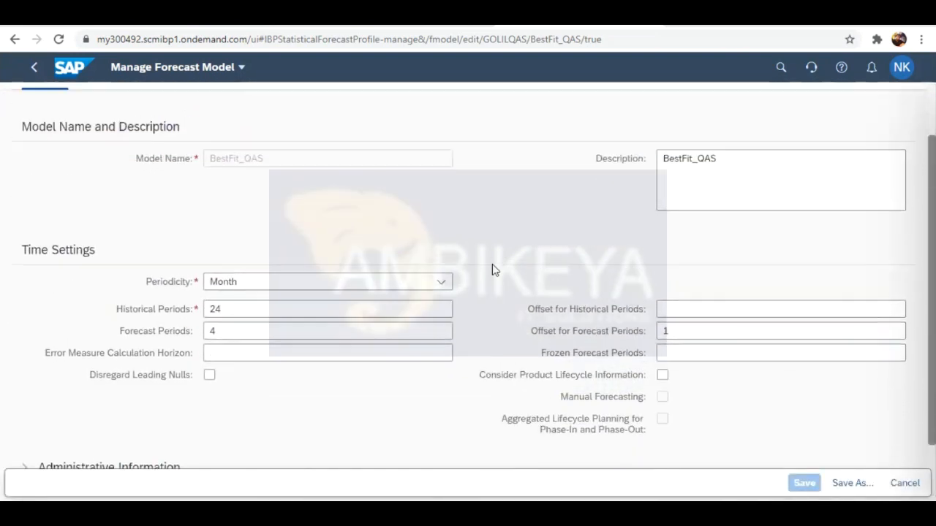
pyautogui.scroll(2, 492, 270)
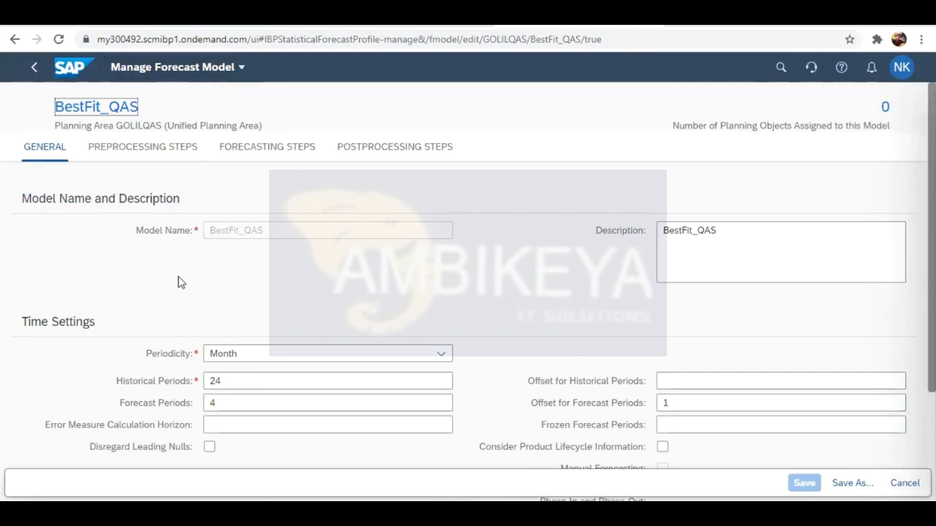
pyautogui.scroll(-3, 182, 283)
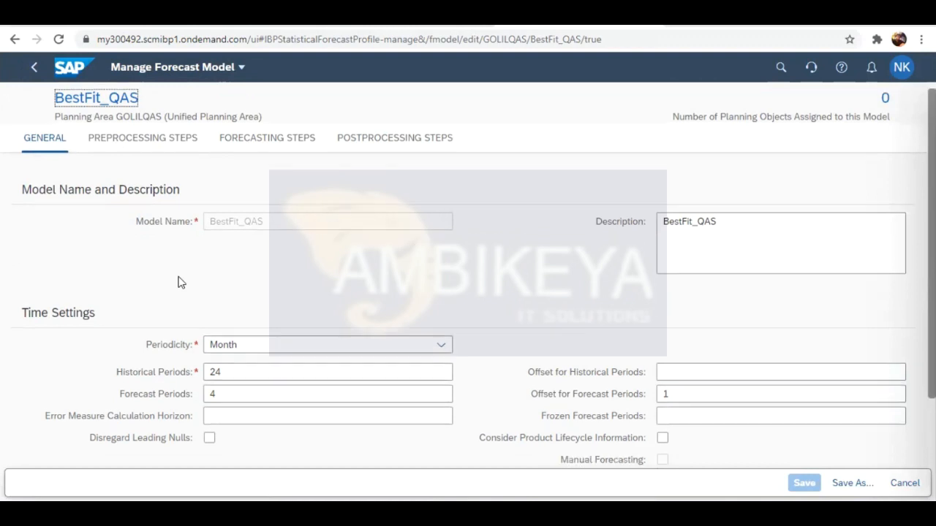
pyautogui.scroll(3, 181, 283)
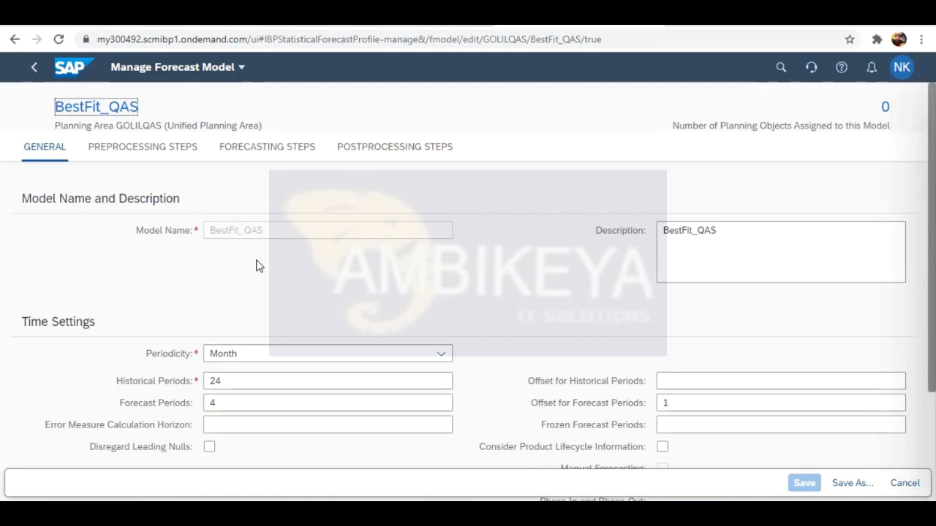
pyautogui.scroll(-2, 255, 266)
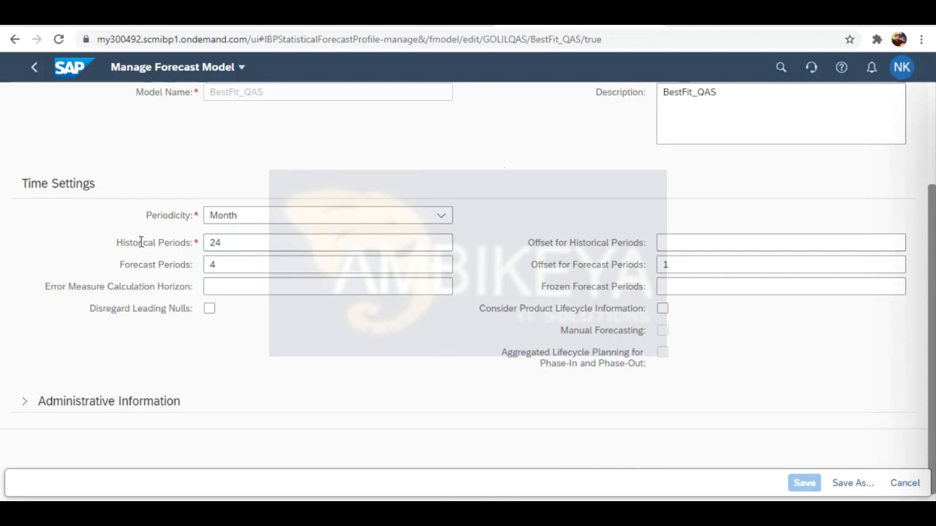
# Examine the Historical Periods and Forecast Periods values in the model's time settings.
pyautogui.moveTo(117, 242); pyautogui.dragTo(239, 242)
pyautogui.click(236, 264)
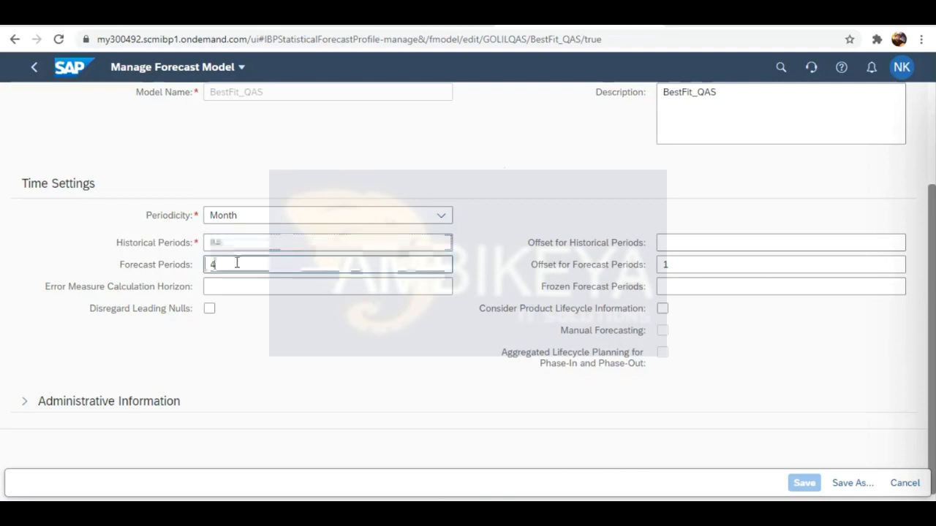
pyautogui.moveTo(208, 264); pyautogui.dragTo(227, 264)
pyautogui.click(451, 185)
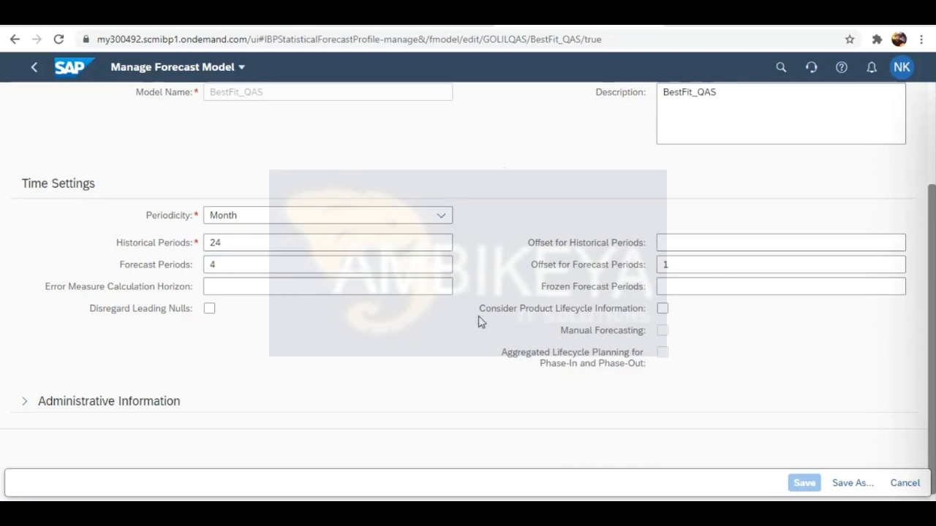
pyautogui.click(291, 248)
pyautogui.click(251, 265)
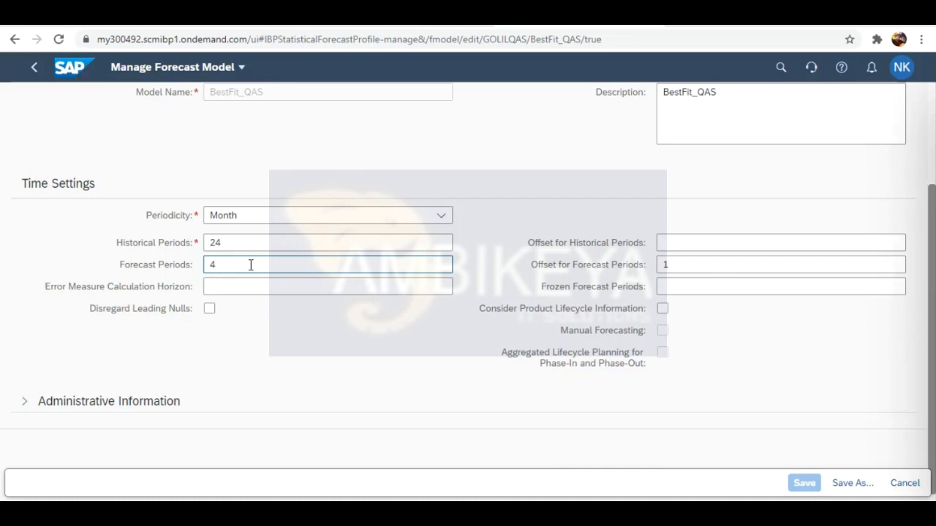
pyautogui.click(261, 306)
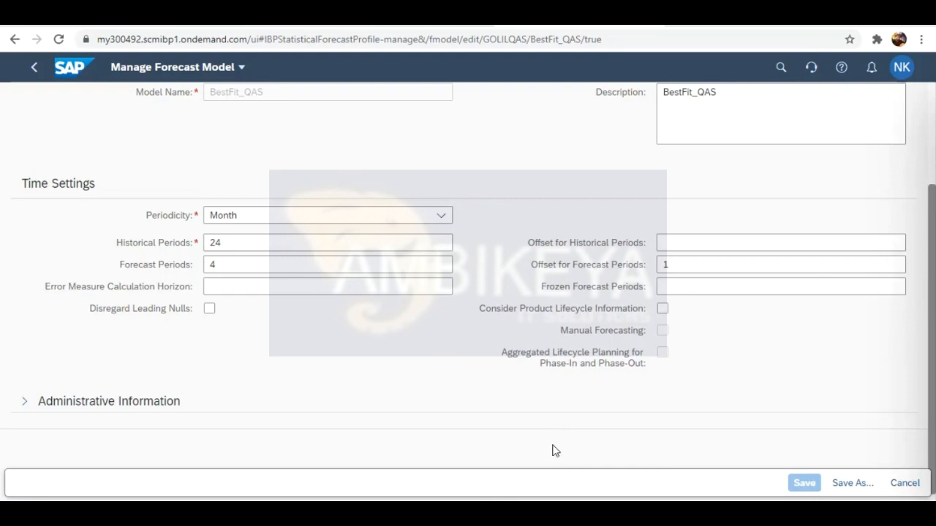
# Switch to the Excel sheet and relate the model's period settings to the m2 and m3 Current period columns.
pyautogui.hotkey('alt', 'Tab')
pyautogui.click(282, 247)
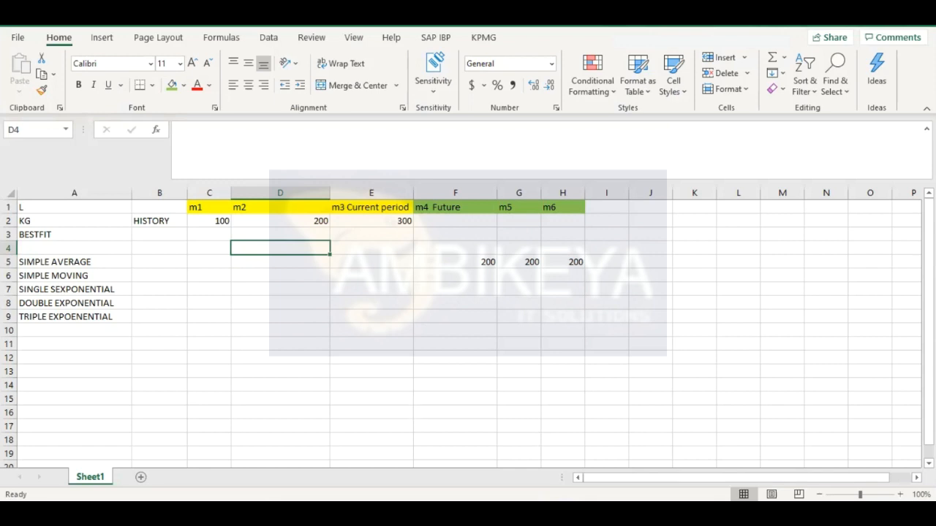
pyautogui.click(461, 448)
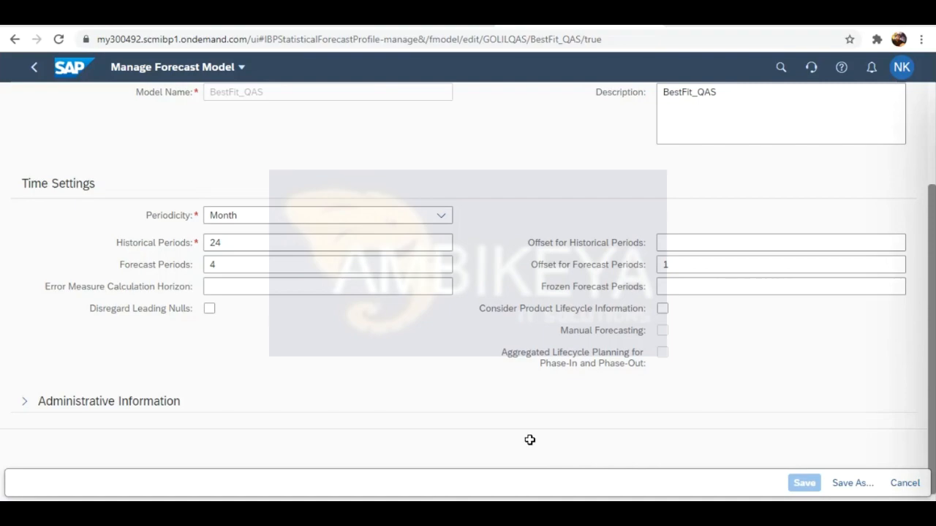
pyautogui.hotkey('alt', 'Tab')
pyautogui.click(383, 233)
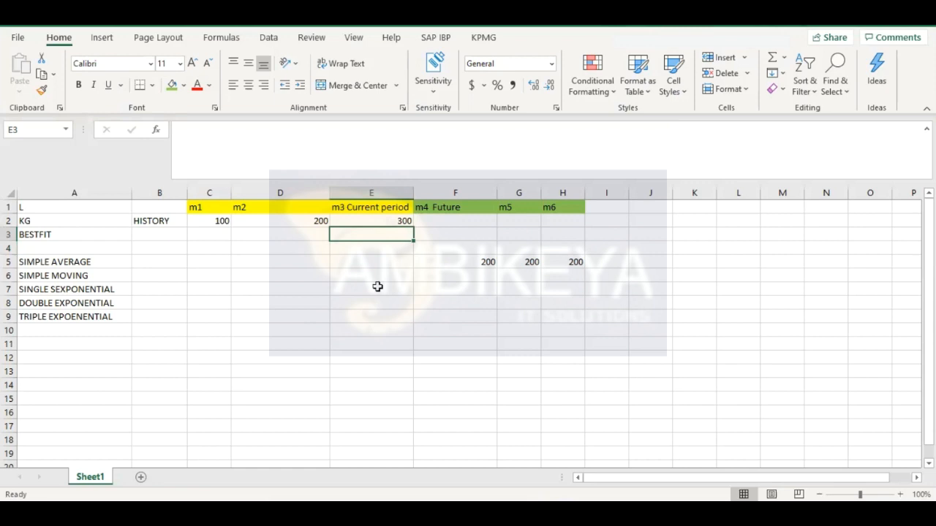
pyautogui.click(277, 217)
pyautogui.click(275, 208)
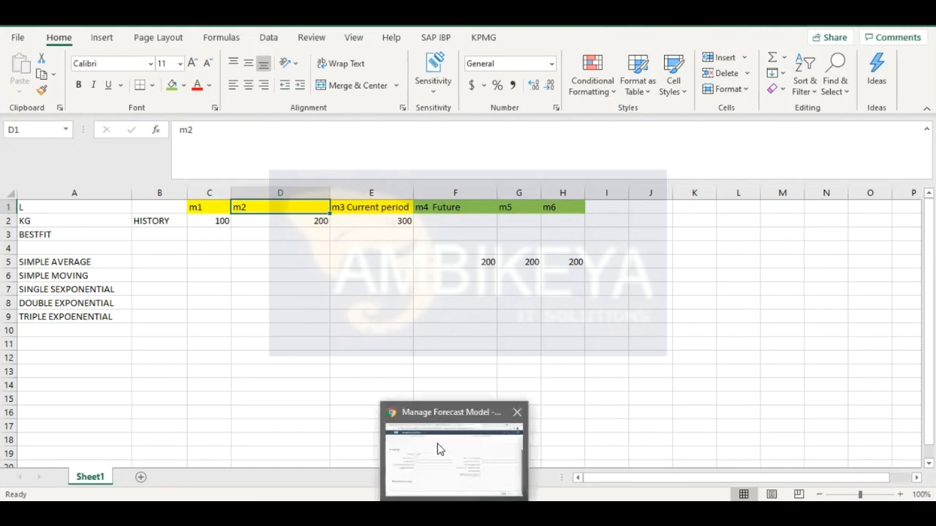
# Highlight Frozen Forecast Periods in the BestFit_QAS model and compare it with the SIMPLE AVERAGE values for m4 and m5 in Excel.
pyautogui.click(439, 449)
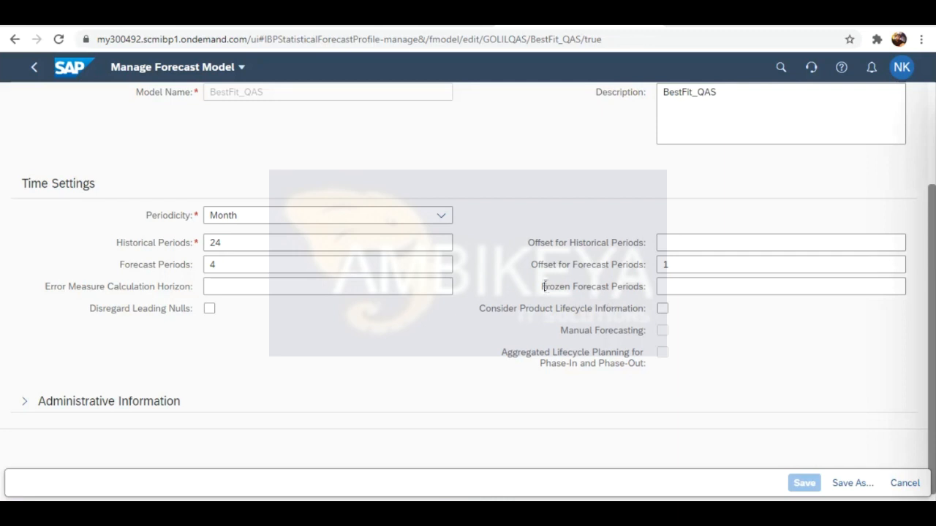
pyautogui.moveTo(542, 285); pyautogui.dragTo(650, 286)
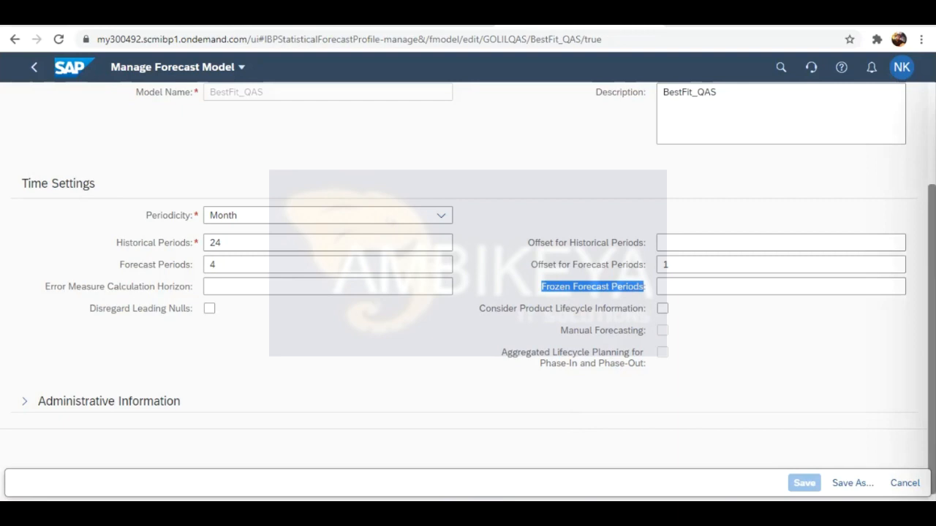
pyautogui.hotkey('alt', 'Tab')
pyautogui.click(486, 261)
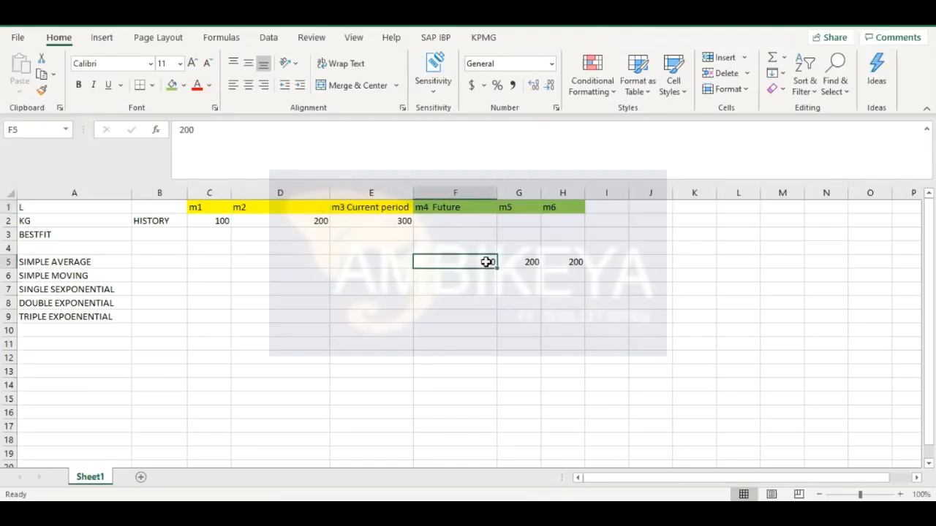
pyautogui.moveTo(496, 268); pyautogui.dragTo(528, 263)
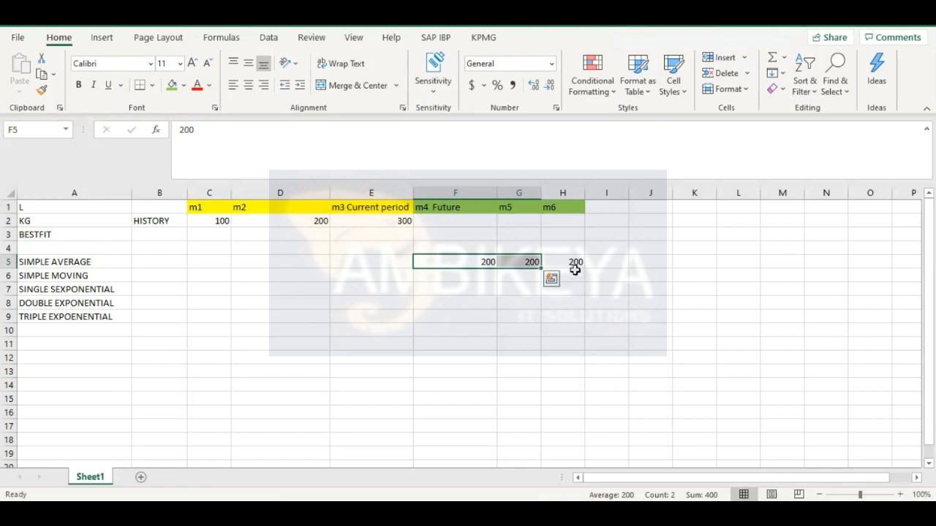
# Examine the SIMPLE MOVING cells for the future months m4 to m6 and the empty columns beyond m6.
pyautogui.click(576, 275)
pyautogui.hotkey('shift', 'Right')
pyautogui.hotkey('shift', 'Right')
pyautogui.hotkey('shift', 'Right')
pyautogui.hotkey('shift', 'Right')
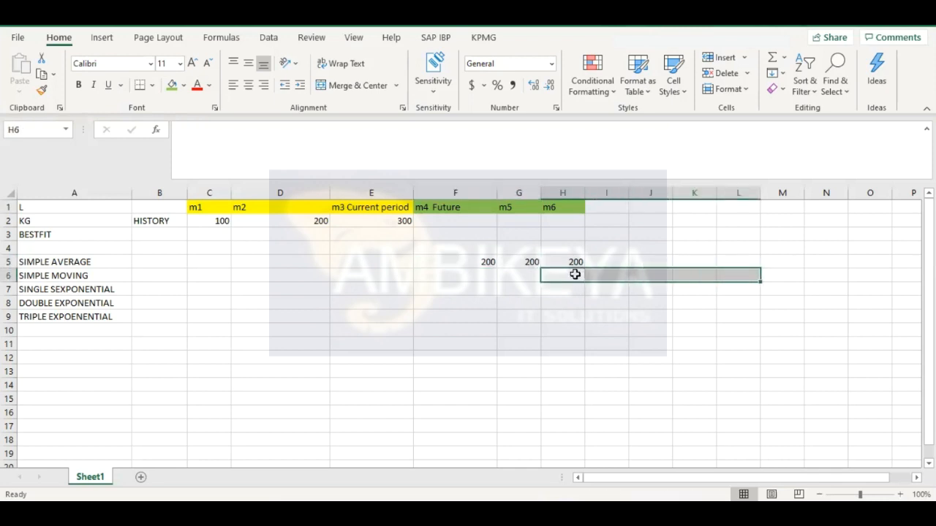
pyautogui.click(488, 272)
pyautogui.hotkey('shift', 'Right')
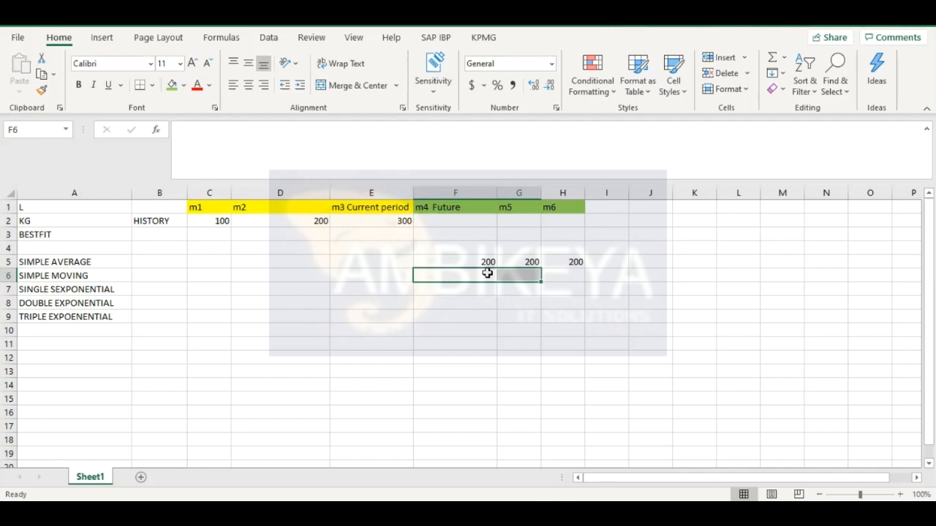
pyautogui.click(568, 278)
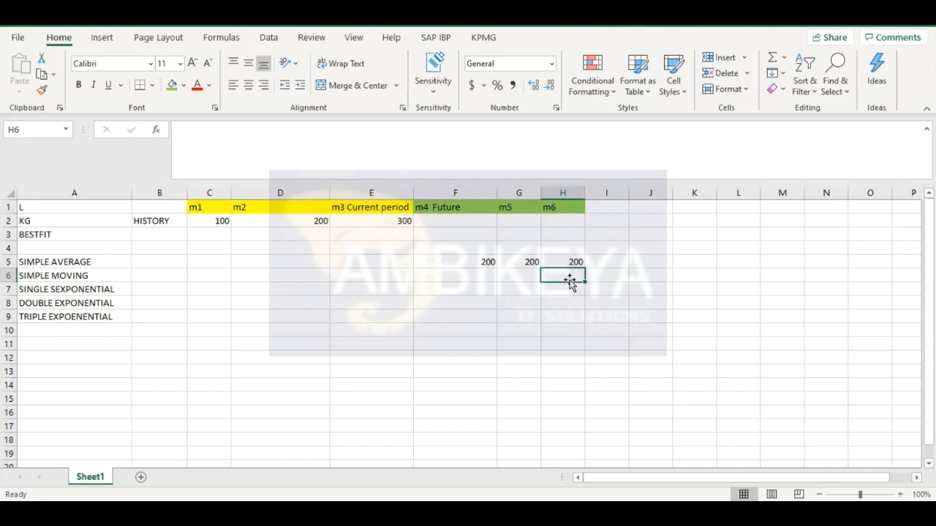
pyautogui.click(660, 204)
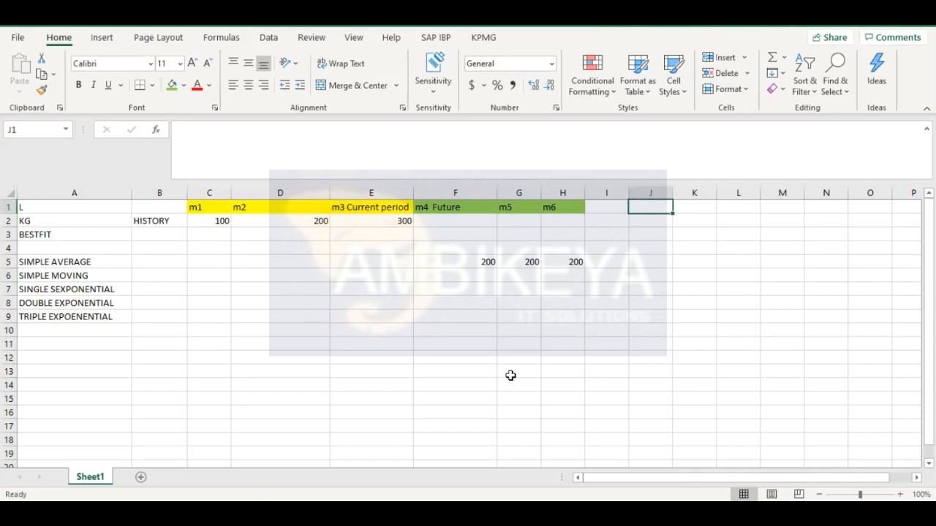
# Switch back to the BestFit_QAS model in the browser and review its remaining time settings.
pyautogui.moveTo(461, 494)
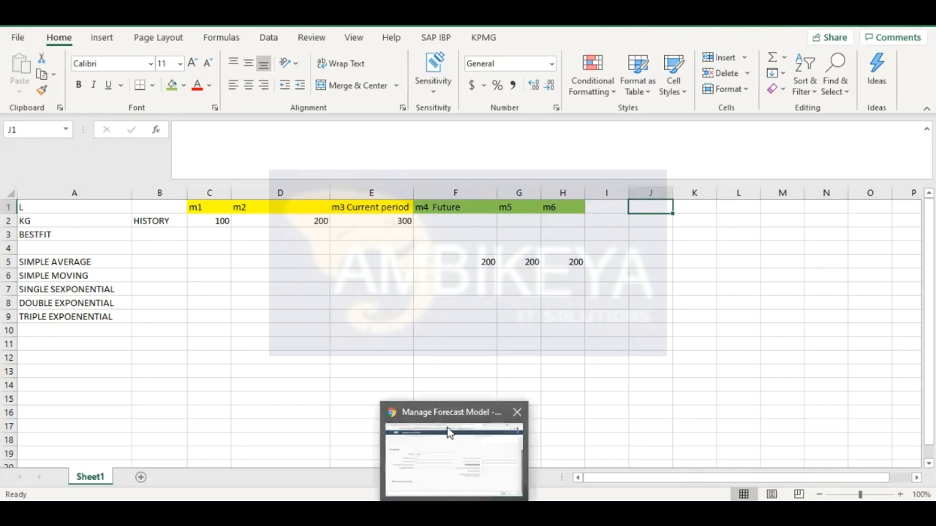
pyautogui.click(448, 432)
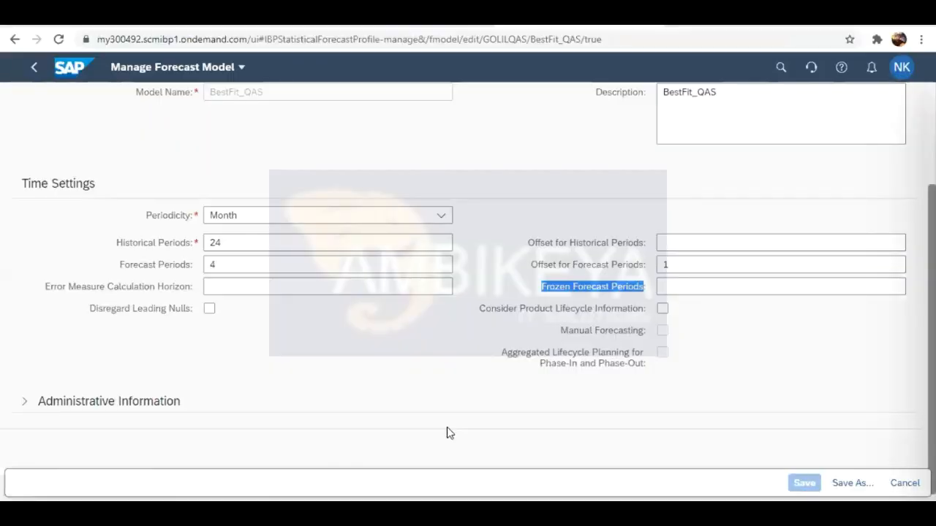
pyautogui.click(563, 350)
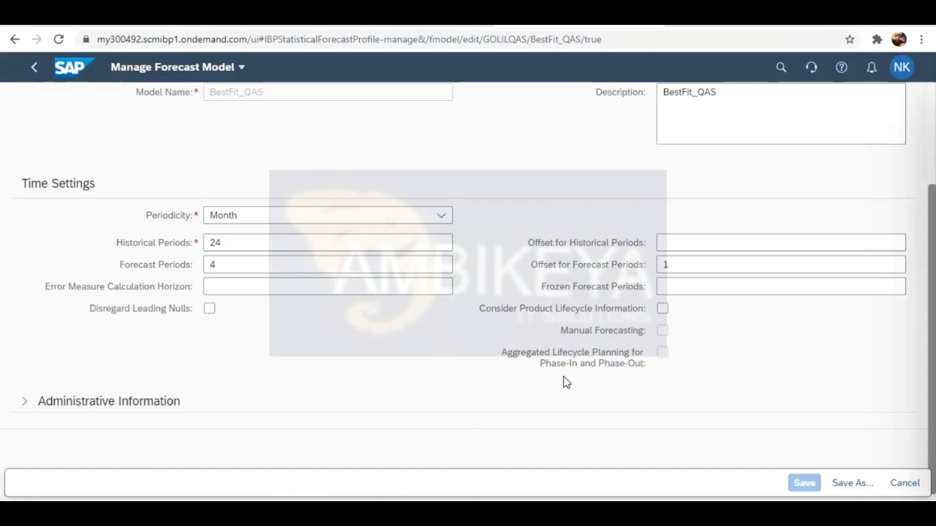
pyautogui.scroll(2, 563, 380)
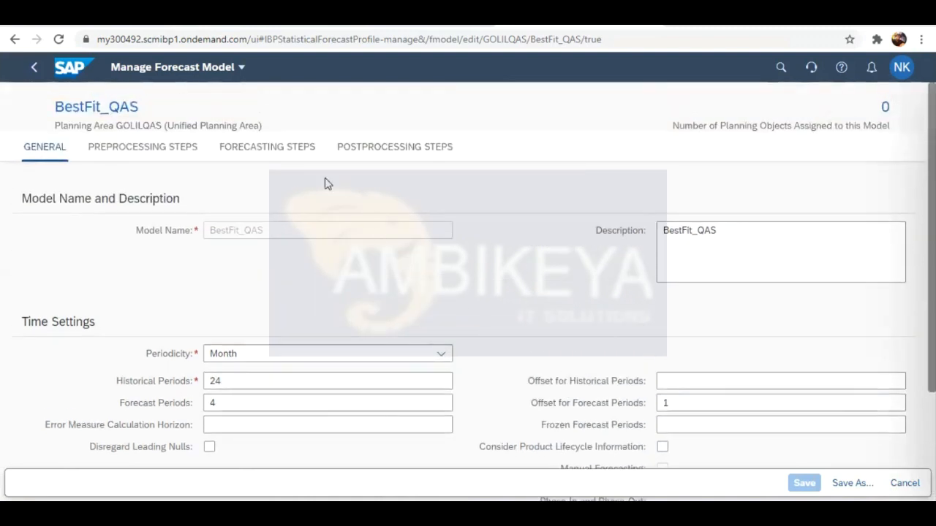
pyautogui.scroll(-2, 463, 223)
pyautogui.scroll(1, 463, 223)
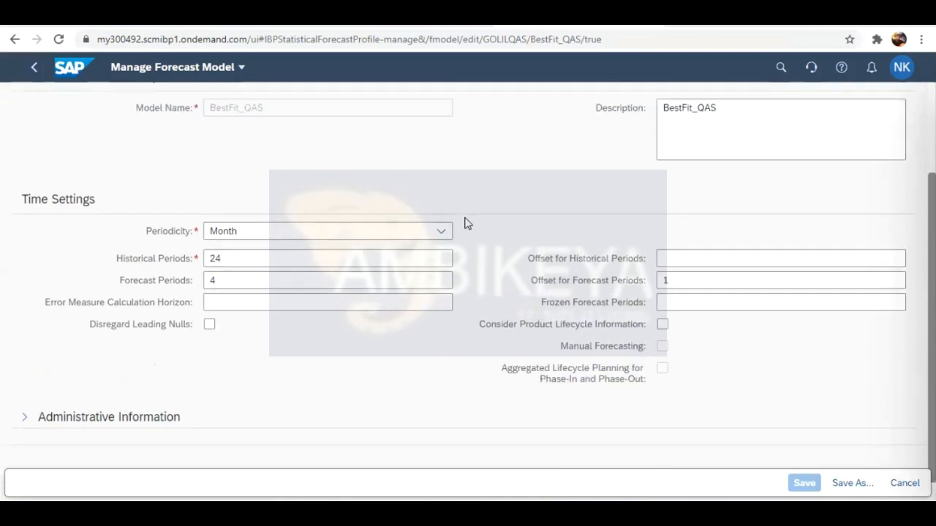
pyautogui.scroll(-2, 550, 259)
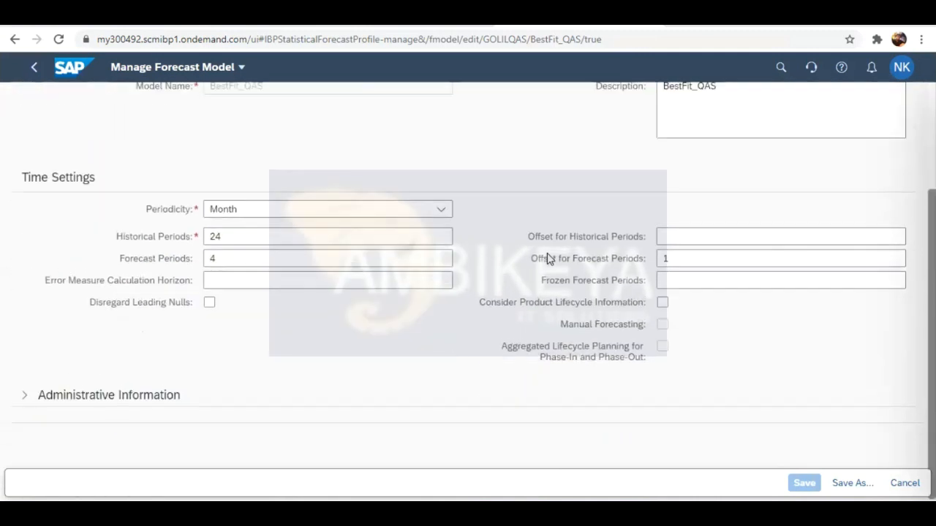
# Turn Consider Product Lifecycle Information on and off again, and open the model's forecasting steps.
pyautogui.click(664, 299)
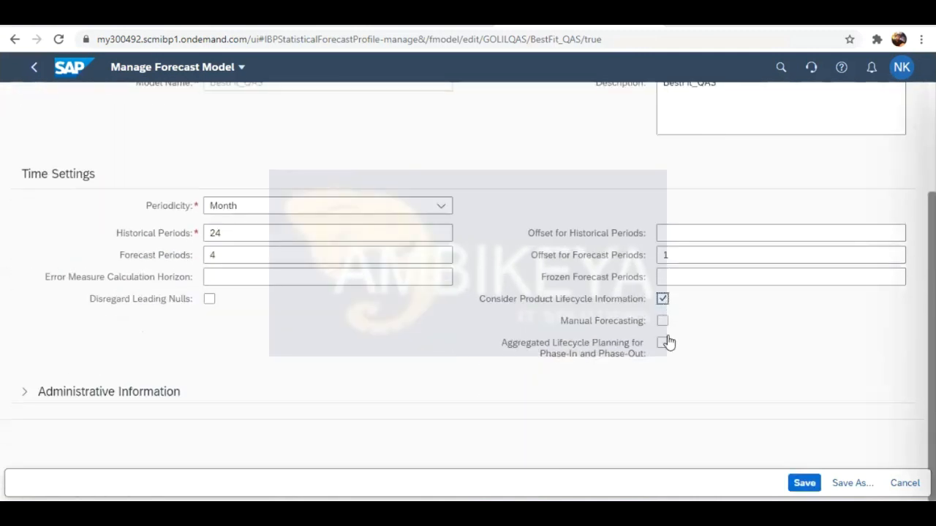
pyautogui.click(662, 299)
pyautogui.scroll(3, 522, 210)
pyautogui.click(269, 149)
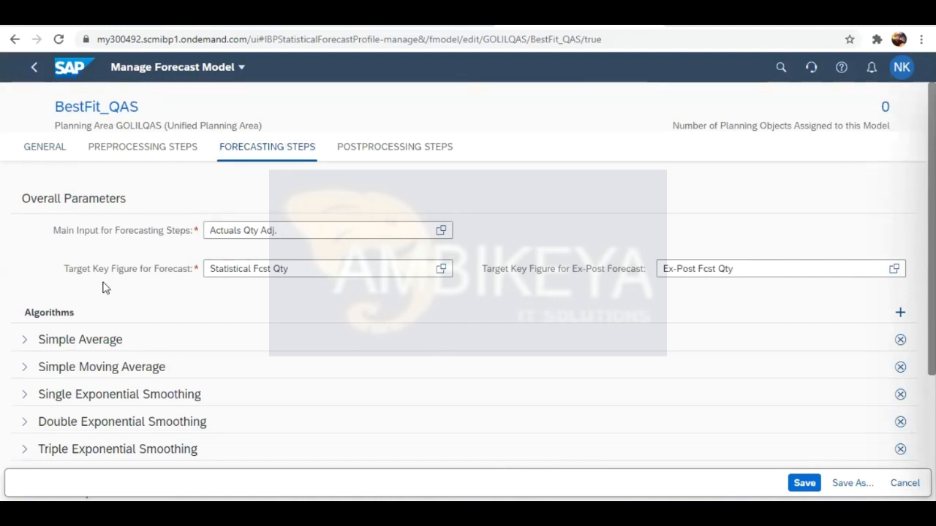
# Expand the Simple Average algorithm in the forecasting steps and review its target key figure settings.
pyautogui.scroll(-1, 104, 288)
pyautogui.click(24, 287)
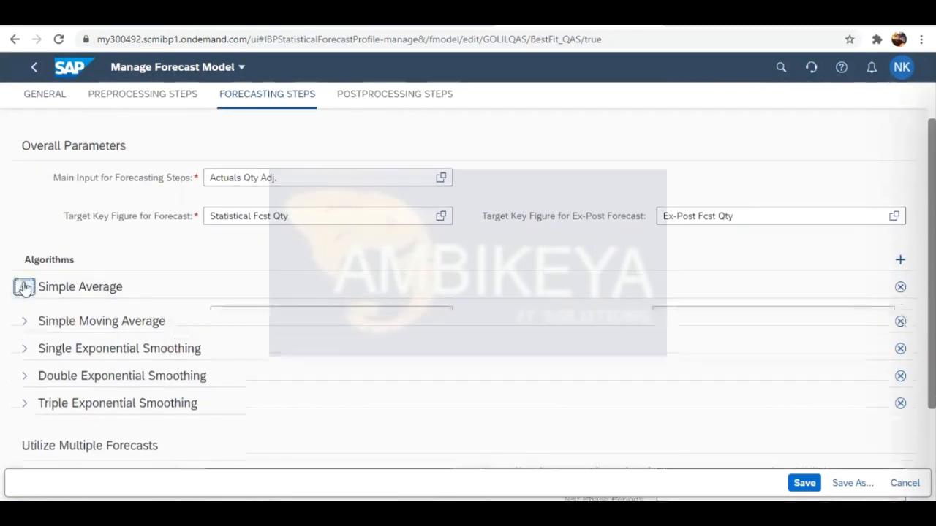
pyautogui.scroll(-3, 261, 299)
pyautogui.scroll(3, 262, 300)
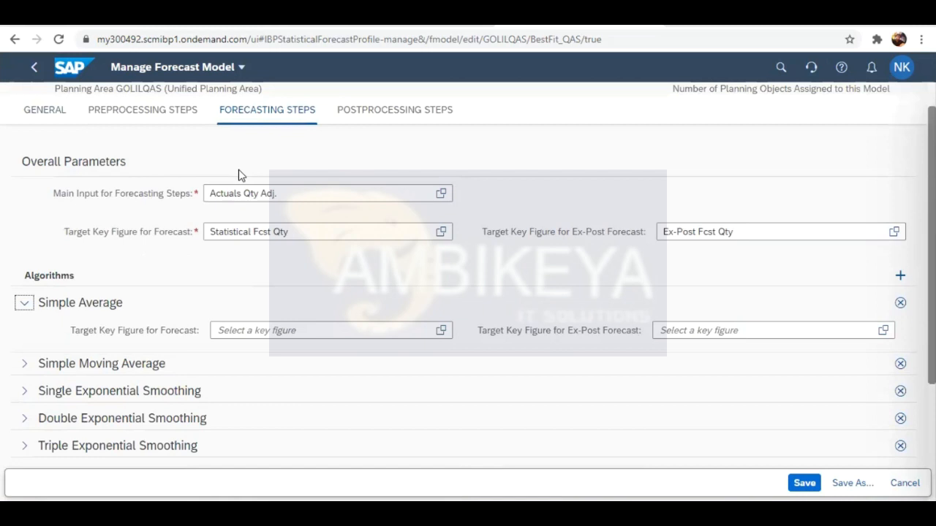
# Highlight the Main Input for Forecasting Steps setting and its Actuals Qty Adj. value.
pyautogui.click(103, 198)
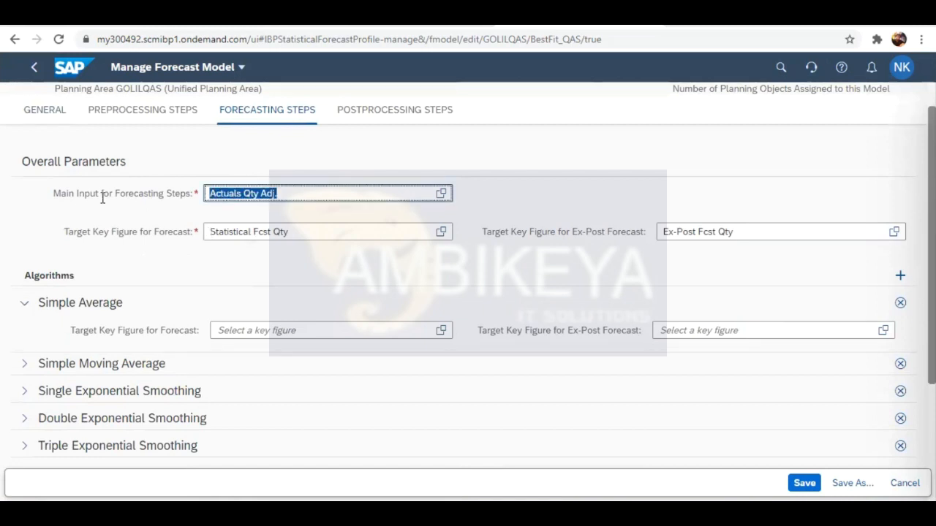
pyautogui.moveTo(61, 194); pyautogui.dragTo(187, 194)
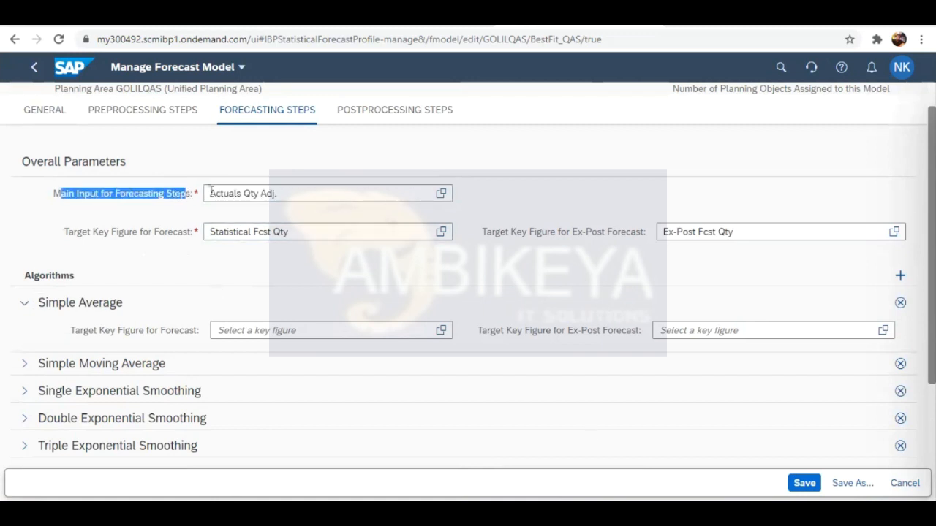
pyautogui.moveTo(212, 194); pyautogui.dragTo(327, 211)
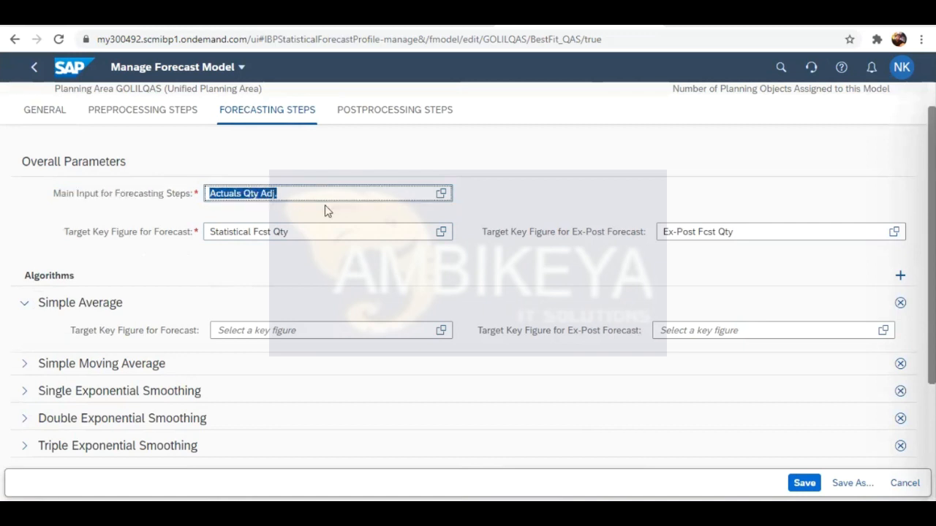
pyautogui.click(541, 251)
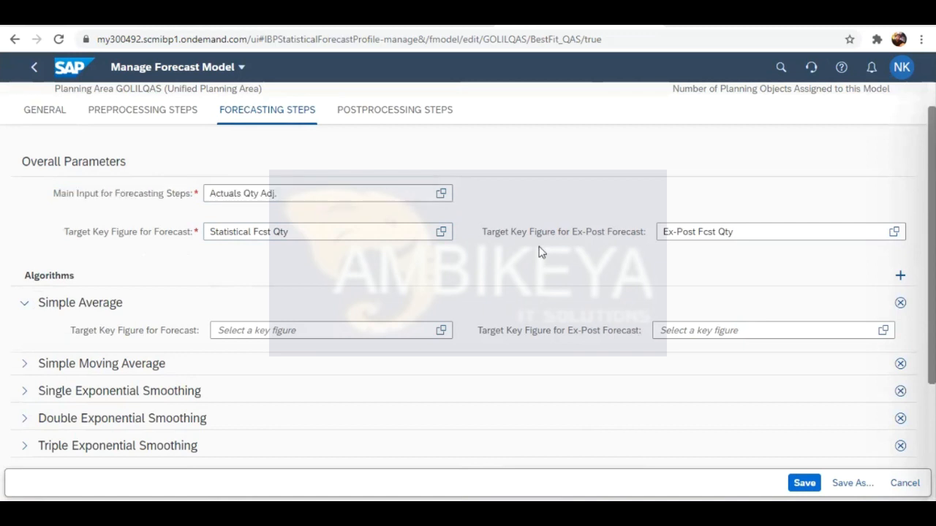
# Highlight the overall target key figures Statistical Fcst Qty for the forecast and Ex-Post Fcst Qty for the ex-post forecast.
pyautogui.moveTo(211, 231); pyautogui.dragTo(330, 231)
pyautogui.click(329, 232)
pyautogui.click(358, 298)
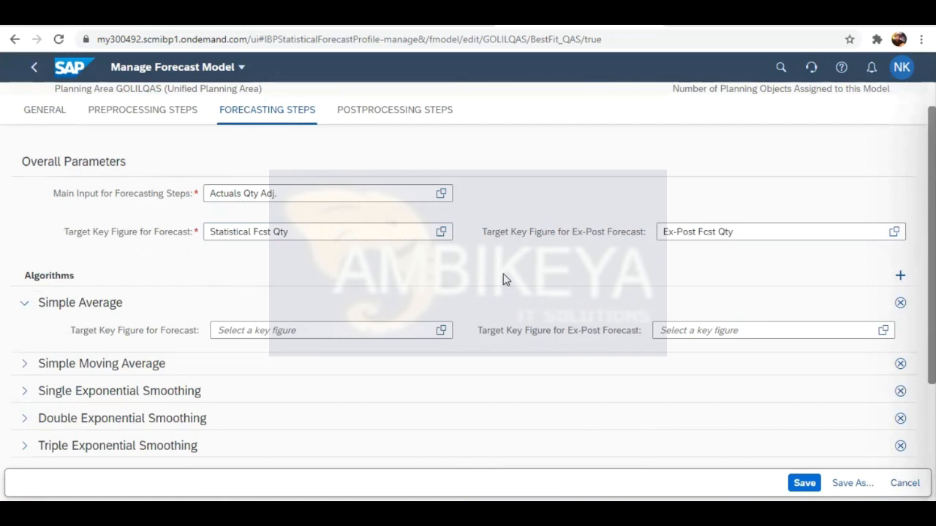
pyautogui.moveTo(664, 231); pyautogui.dragTo(762, 229)
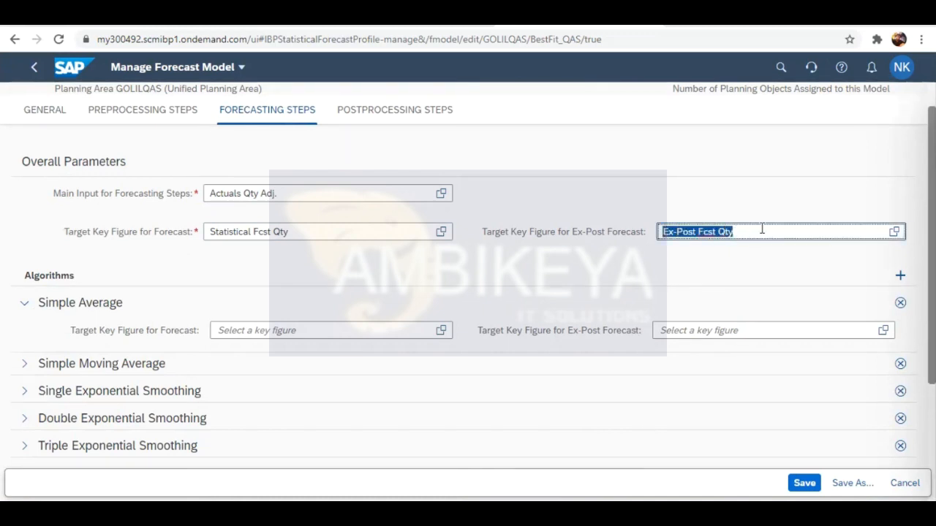
pyautogui.click(728, 285)
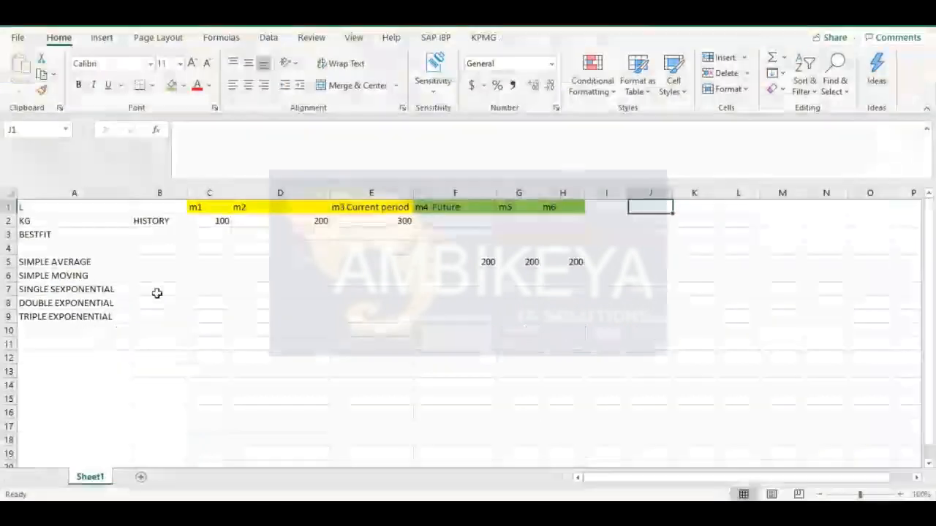
# Switch to the Excel workbook and enter the row label Ex-post in cell A4.
pyautogui.hotkey('alt', 'Tab')
pyautogui.doubleClick(58, 244)
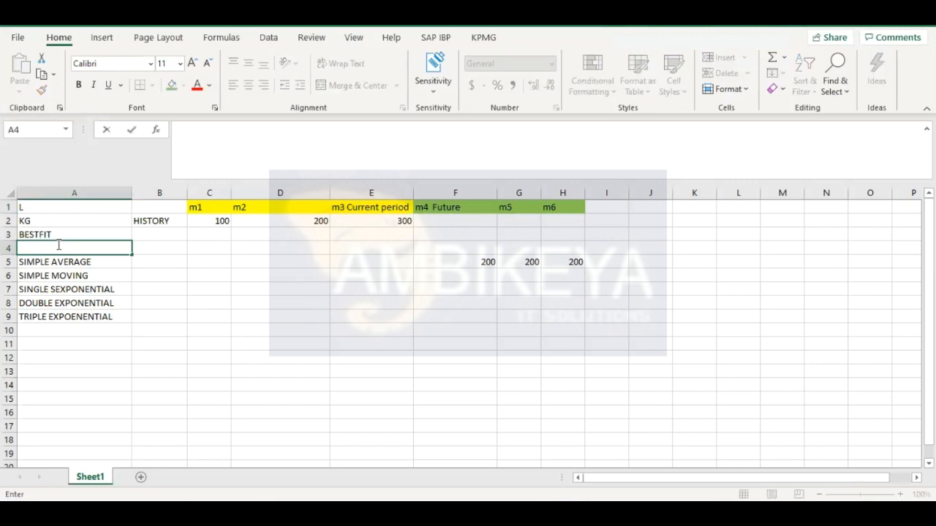
pyautogui.write('Ex-post')
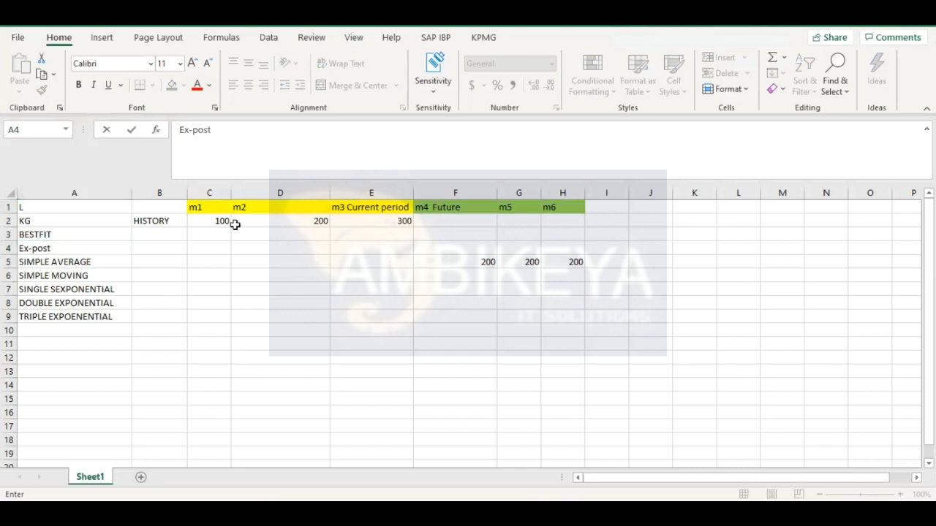
pyautogui.hotkey('ctrl', 'Return')
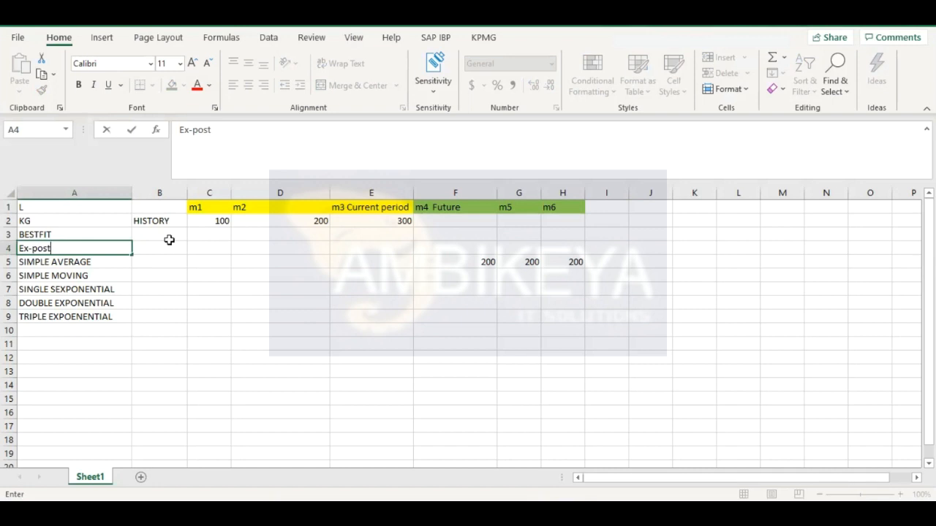
# Enter 102 in the Ex-post row for each of the months m1, m2 and m3.
pyautogui.click(170, 246)
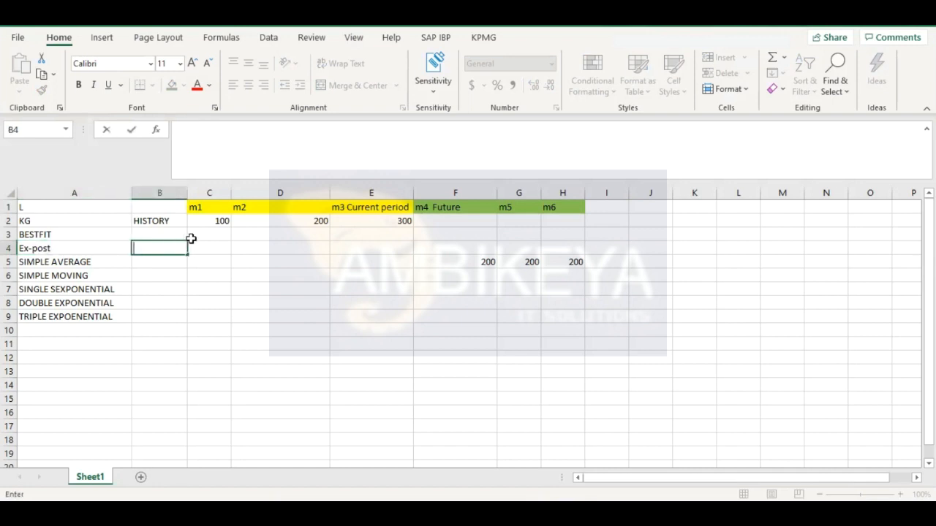
pyautogui.click(209, 248)
pyautogui.doubleClick(210, 249)
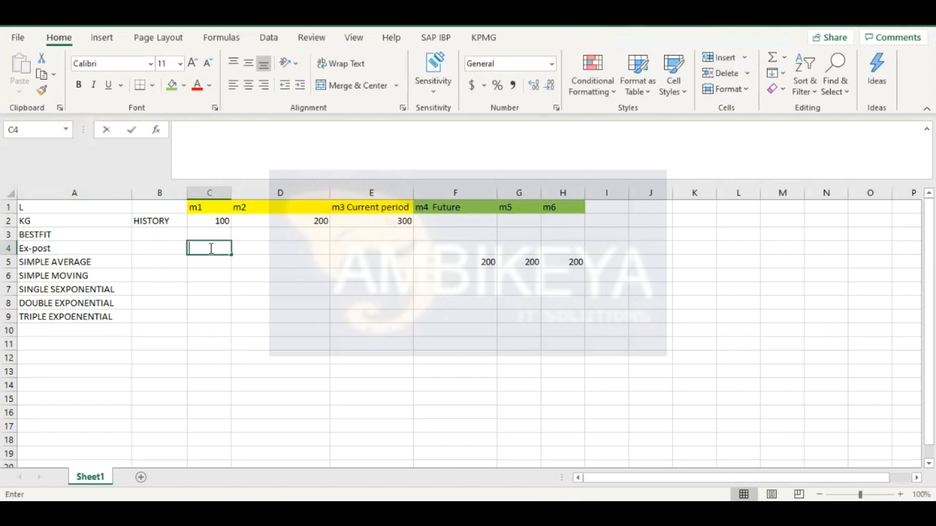
pyautogui.write('102')
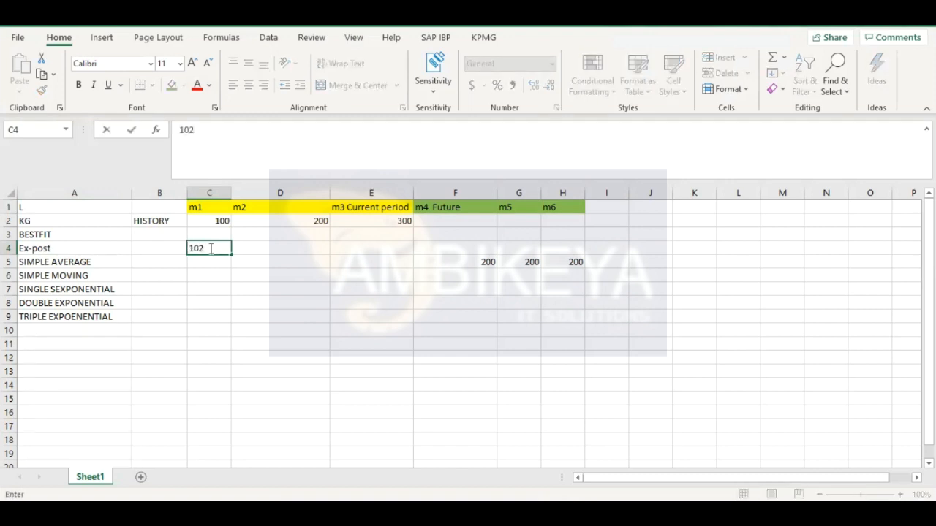
pyautogui.doubleClick(278, 248)
pyautogui.write('102')
pyautogui.click(380, 246)
pyautogui.write('102')
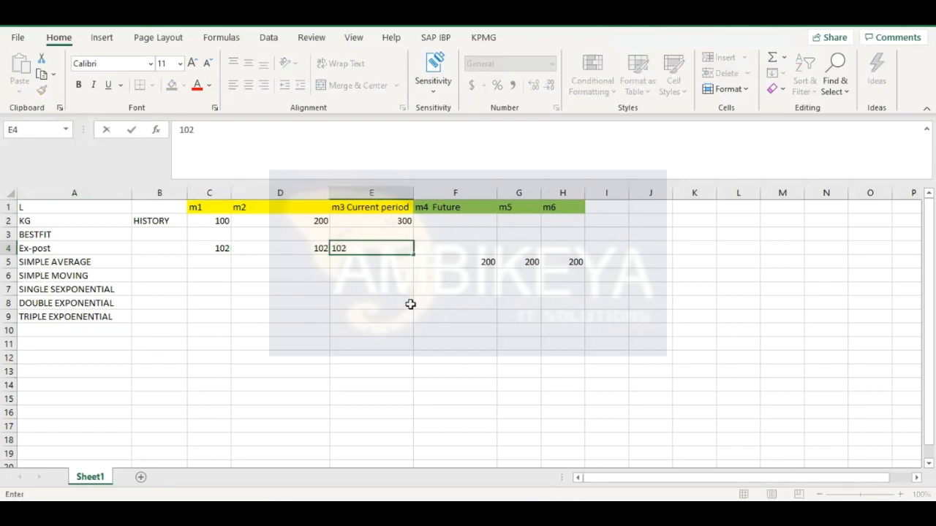
pyautogui.click(408, 302)
pyautogui.click(378, 249)
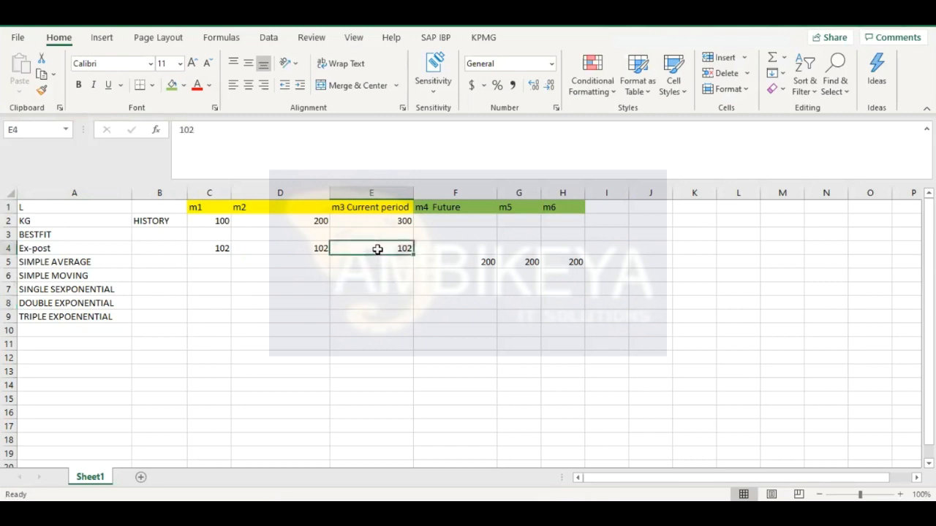
# Copy the SIMPLE AVERAGE values for m4 to m6 into the Ex-post row for m1 to m3, replacing the existing entries.
pyautogui.click(486, 261)
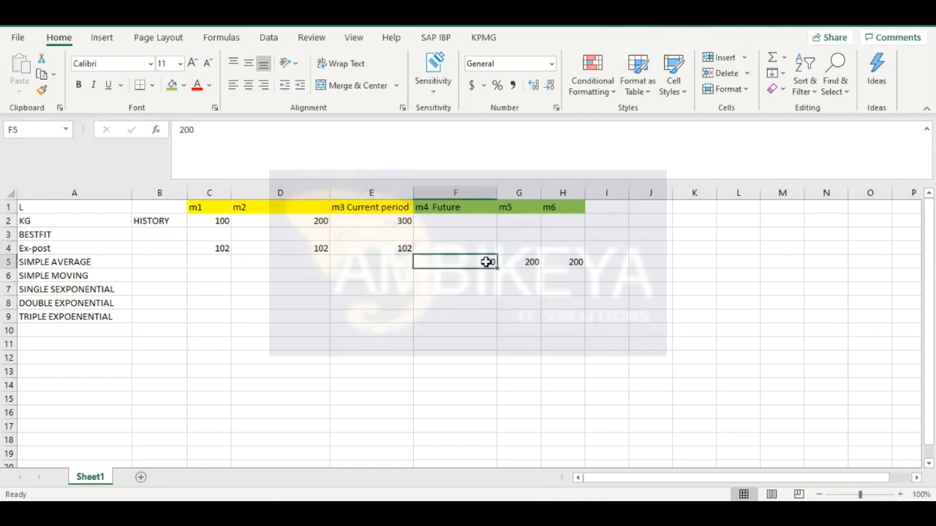
pyautogui.hotkey('ctrl', 'c')
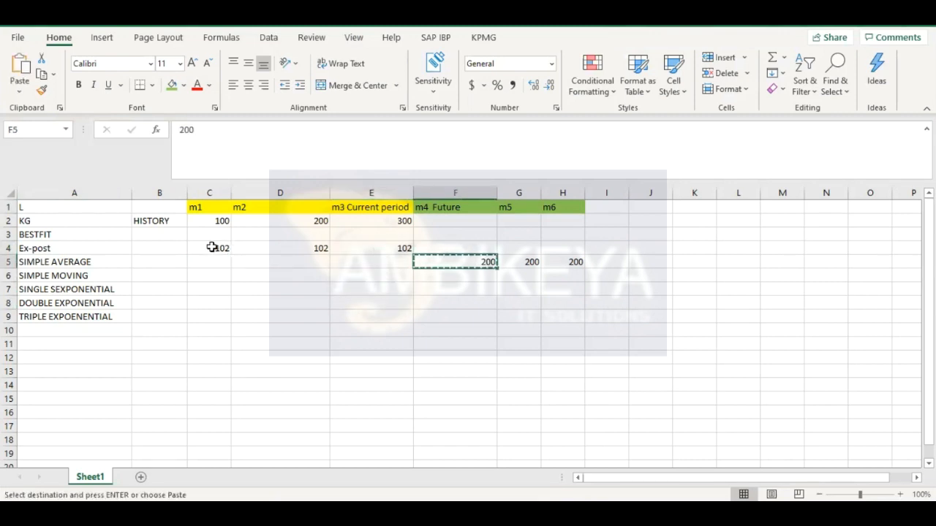
pyautogui.click(211, 248)
pyautogui.click(471, 261)
pyautogui.hotkey('shift', 'Right')
pyautogui.hotkey('shift', 'Right')
pyautogui.hotkey('ctrl', 'c')
pyautogui.click(215, 248)
pyautogui.hotkey('ctrl', 'v')
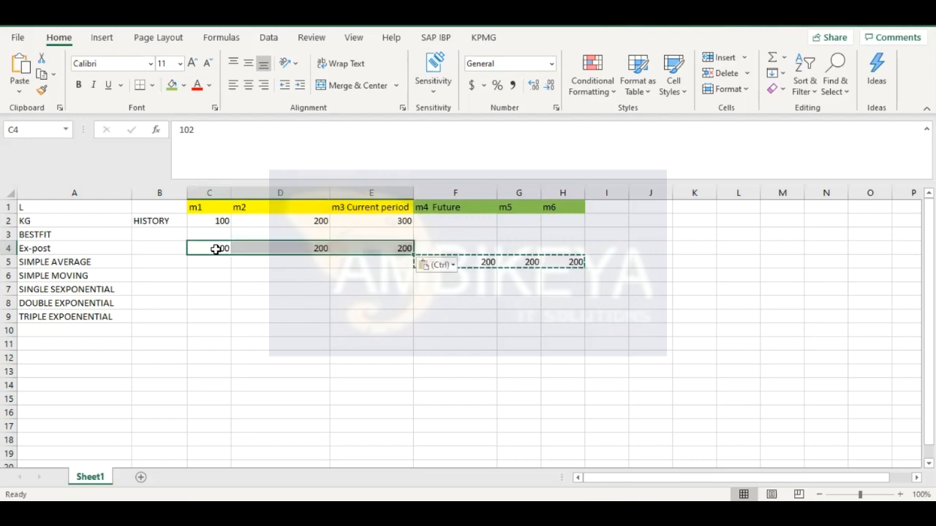
pyautogui.doubleClick(240, 301)
pyautogui.click(209, 286)
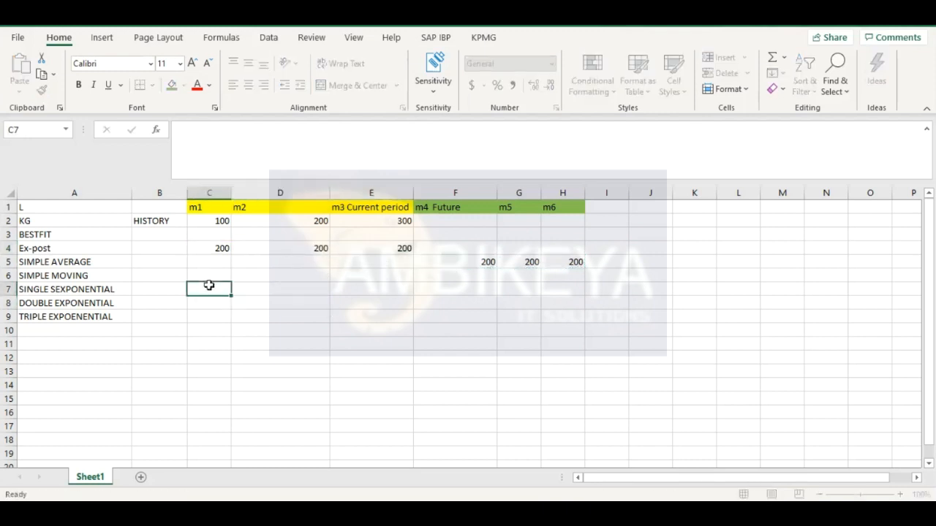
# Compare the HISTORY values for m1 to m3 with the Ex-post values in the same months.
pyautogui.click(209, 220)
pyautogui.hotkey('shift', 'Right')
pyautogui.hotkey('shift', 'Right')
pyautogui.hotkey('shift', 'Right')
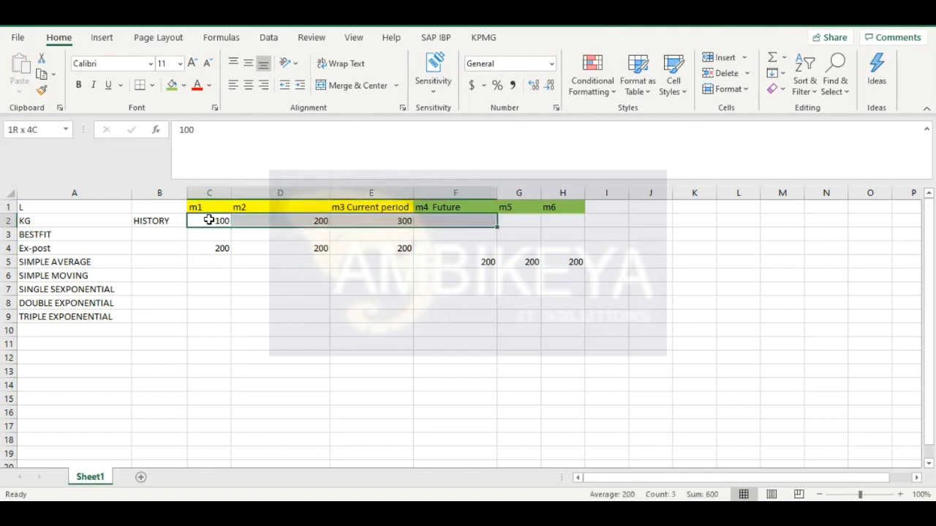
pyautogui.hotkey('shift', 'Left')
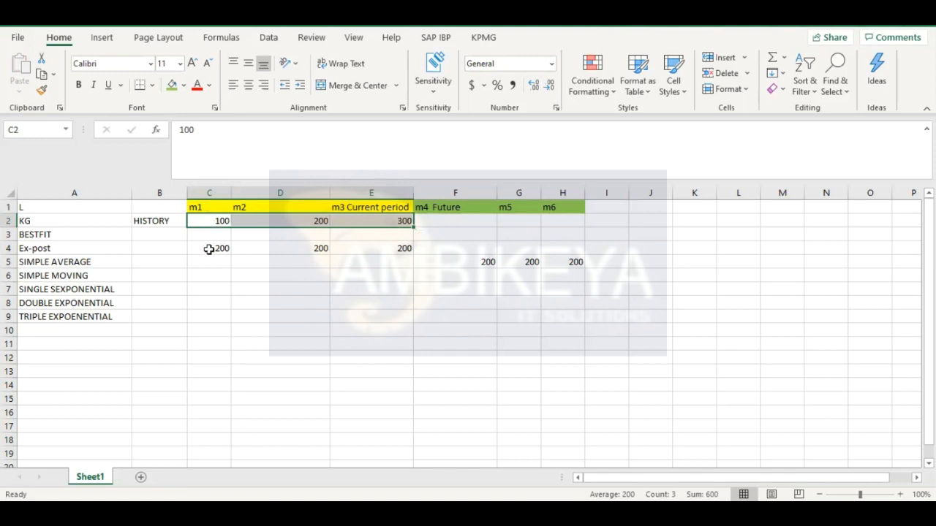
pyautogui.click(209, 248)
pyautogui.click(339, 246)
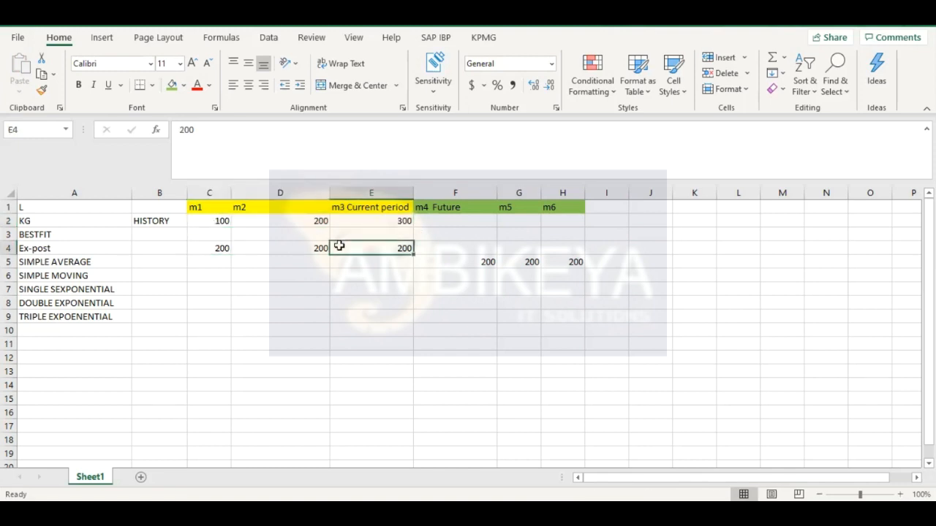
pyautogui.click(278, 244)
pyautogui.click(210, 251)
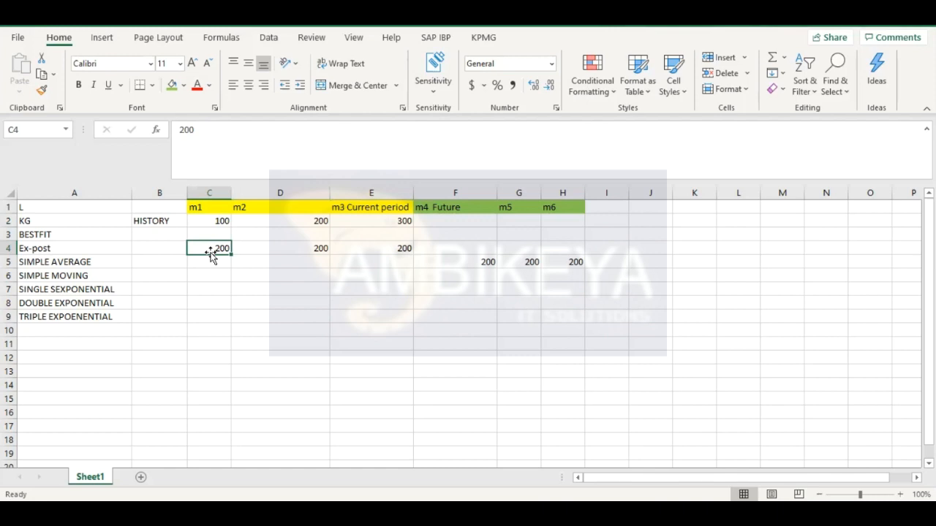
pyautogui.click(209, 262)
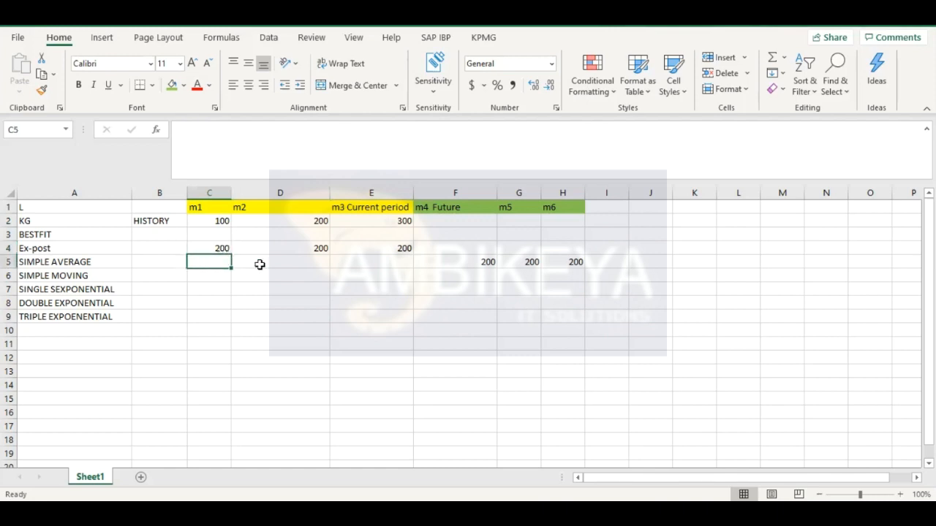
# Switch to the BestFit_QAS model in the browser and expand the Simple Moving Average algorithm.
pyautogui.click(439, 435)
pyautogui.scroll(-3, 251, 370)
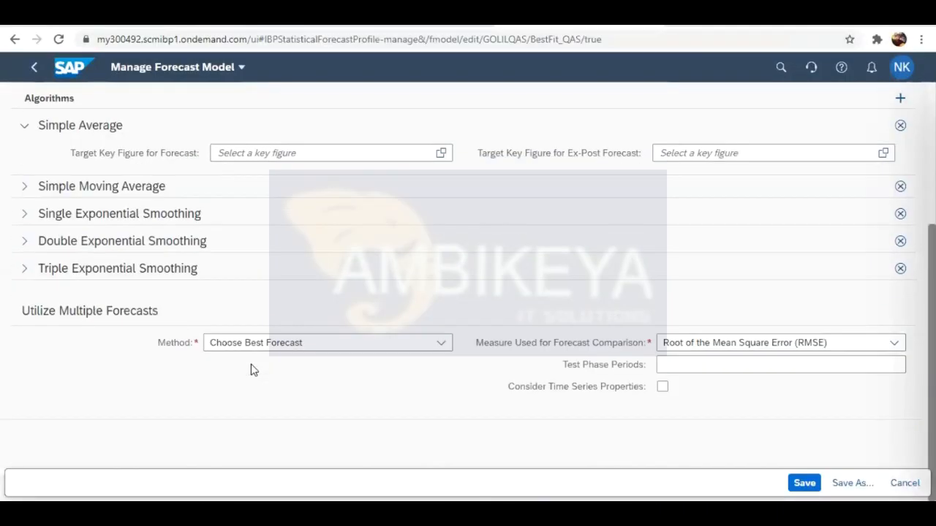
pyautogui.click(23, 209)
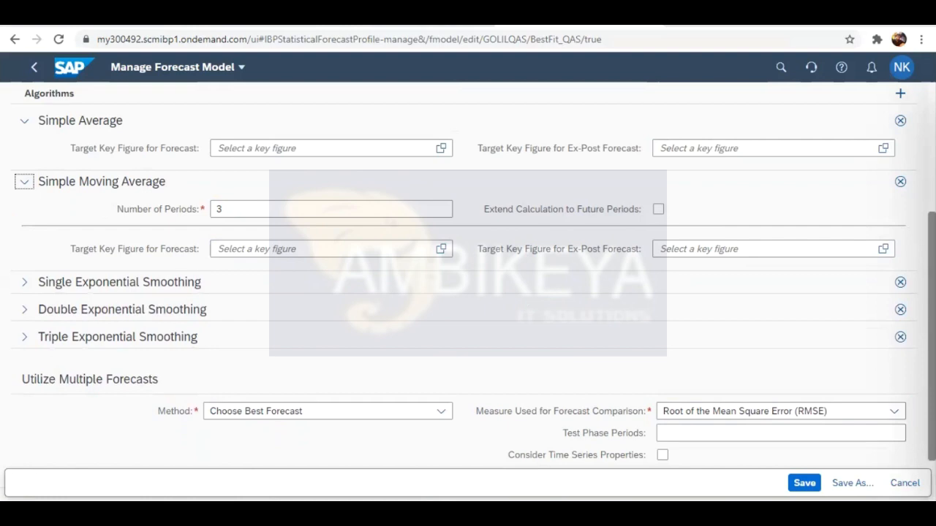
# Return to the Excel workbook and point out the Ex-post value for m1.
pyautogui.moveTo(556, 500)
pyautogui.click(545, 446)
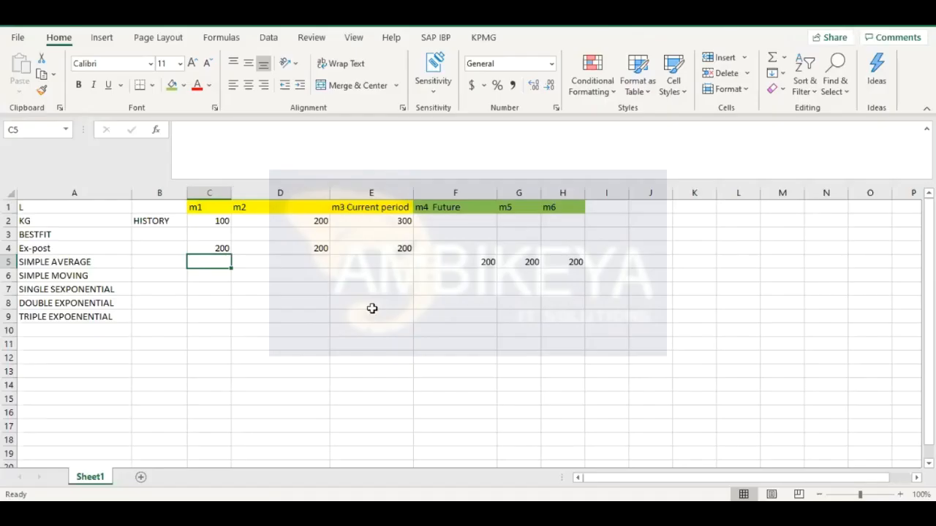
pyautogui.click(213, 246)
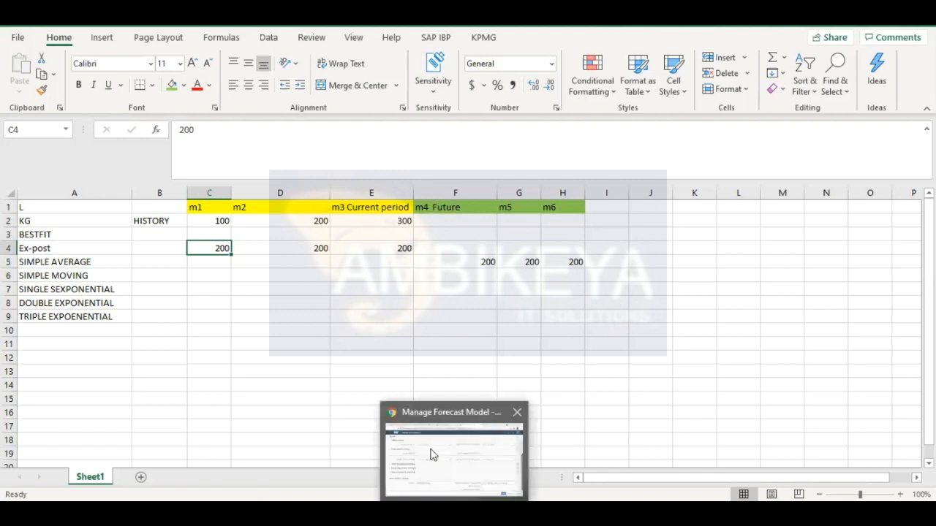
# Switch to the forecast model in the browser and review its overall parameters alongside the Simple Average and Simple Moving Average settings.
pyautogui.click(429, 450)
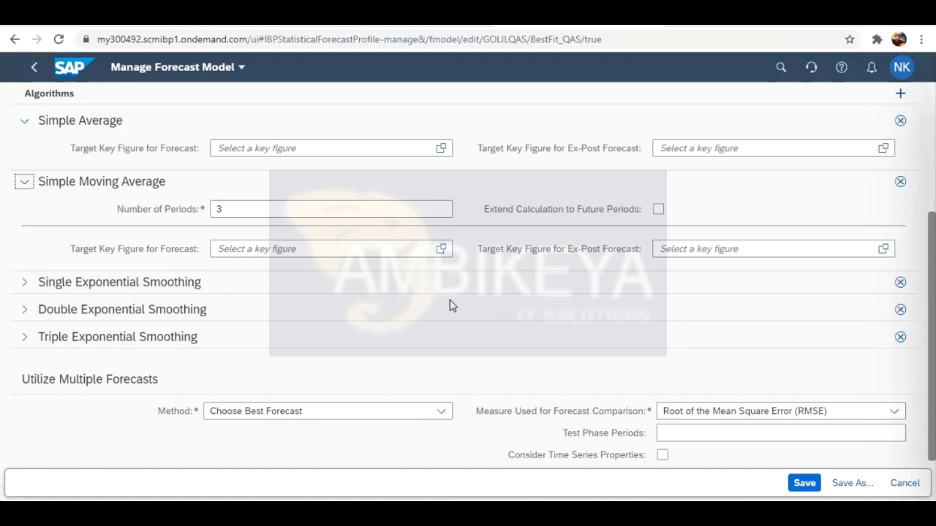
pyautogui.scroll(3, 285, 311)
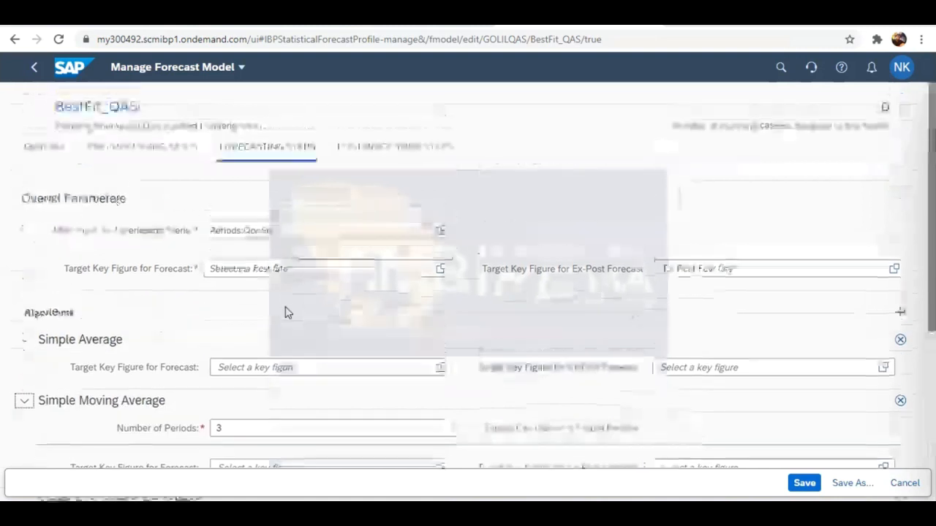
pyautogui.scroll(-1, 285, 306)
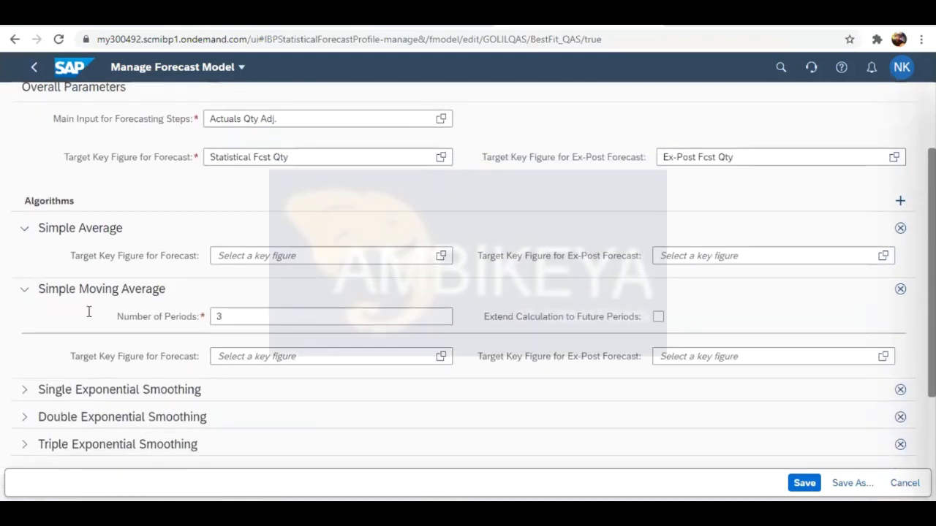
pyautogui.click(204, 275)
# Switch to the Excel workbook and highlight the five algorithm names from SIMPLE AVERAGE to TRIPLE EXPOENENTIAL in A5:A9.
pyautogui.hotkey('alt', 'Tab')
pyautogui.click(201, 329)
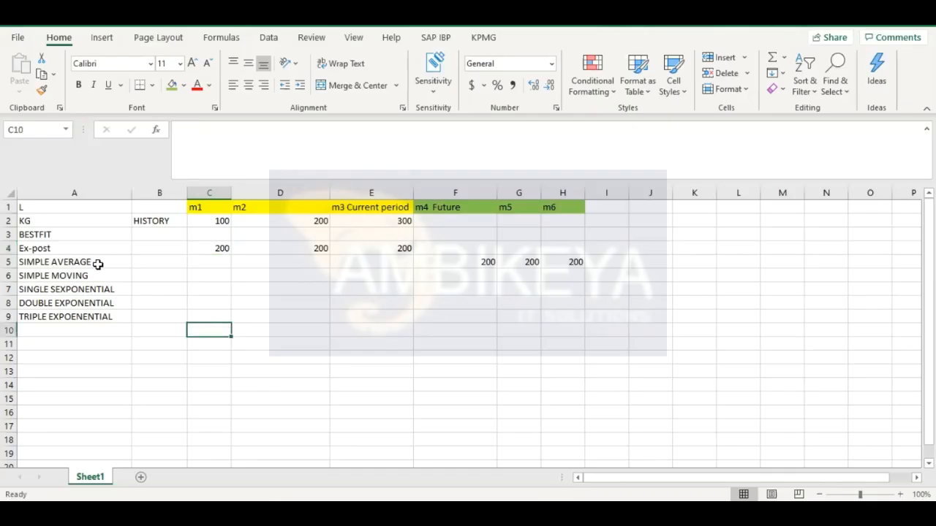
pyautogui.click(98, 264)
pyautogui.hotkey('shift', 'Down')
pyautogui.hotkey('shift', 'Down')
pyautogui.hotkey('shift', 'Down')
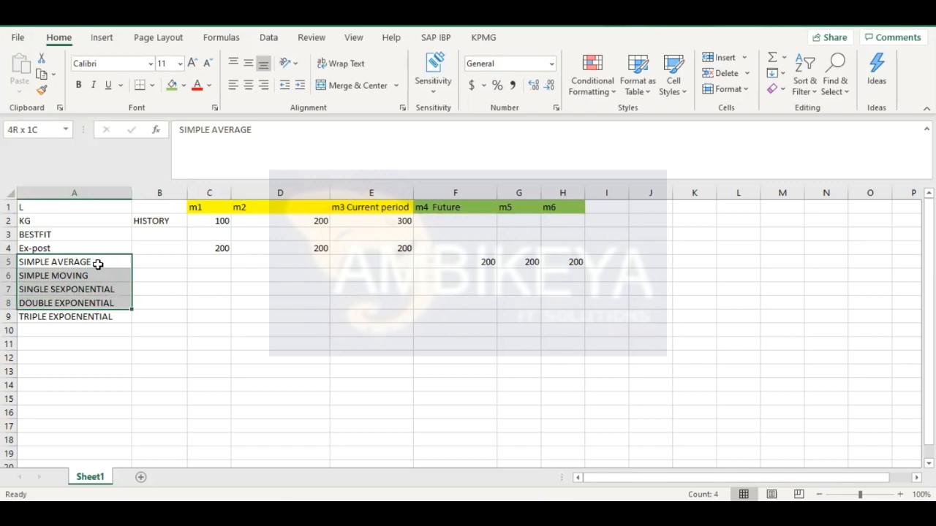
pyautogui.hotkey('shift', 'Down')
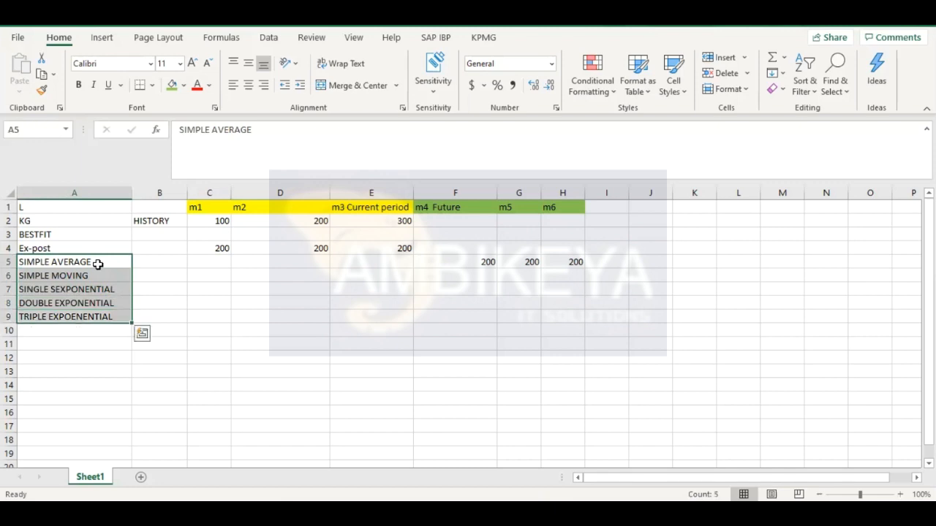
# Enter STATISTICAL FORECAST1 in cell C11 and autofit column C to the text.
pyautogui.doubleClick(220, 344)
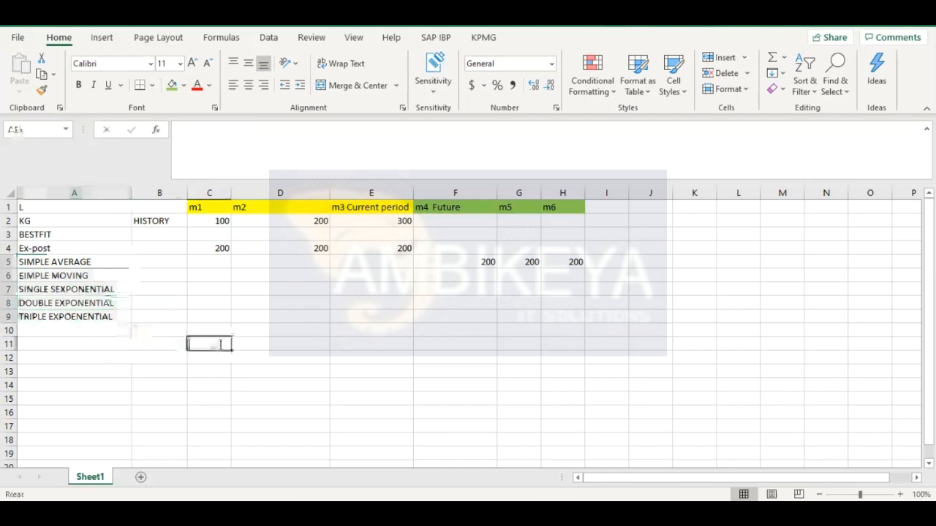
pyautogui.write('STATISTICAL FORECAST1')
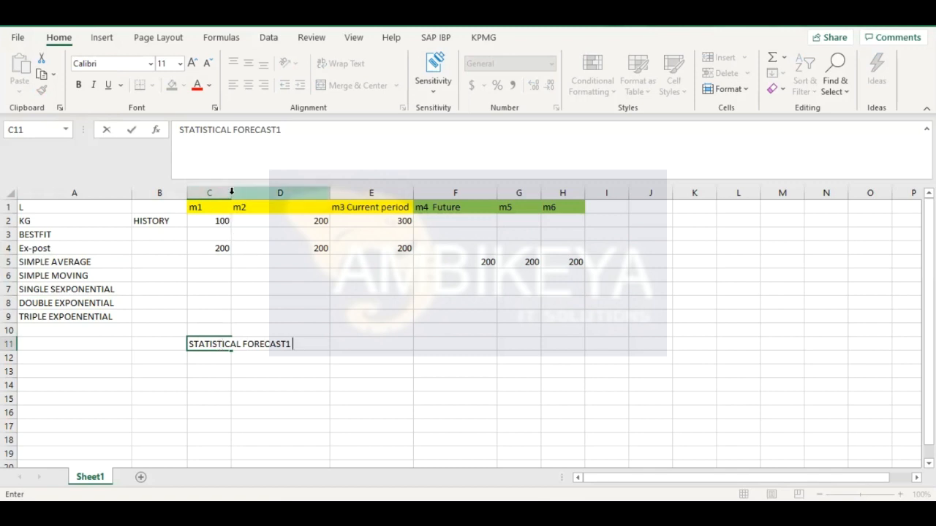
pyautogui.doubleClick(230, 193)
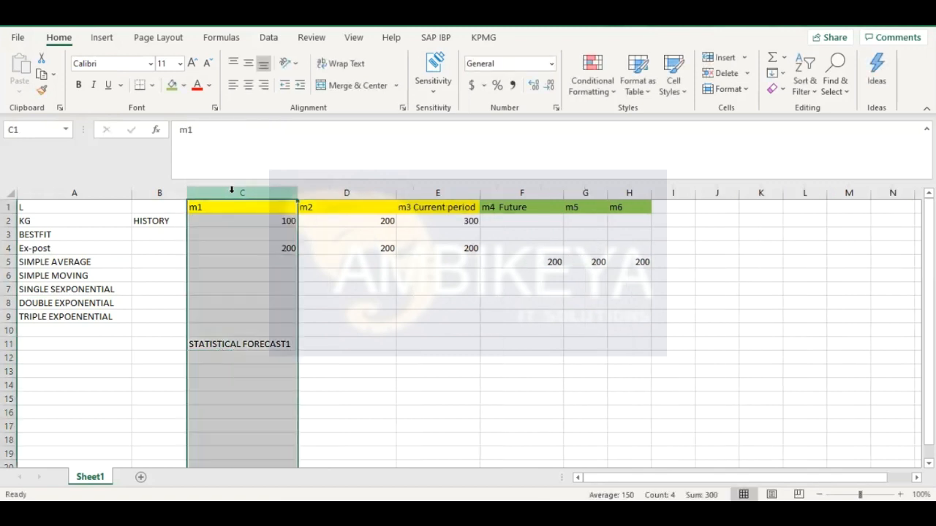
# Move the STATISTICAL FORECAST1 label from C11 to C5 in the SIMPLE AVERAGE row.
pyautogui.click(257, 358)
pyautogui.click(259, 341)
pyautogui.hotkey('ctrl', 'c')
pyautogui.click(242, 361)
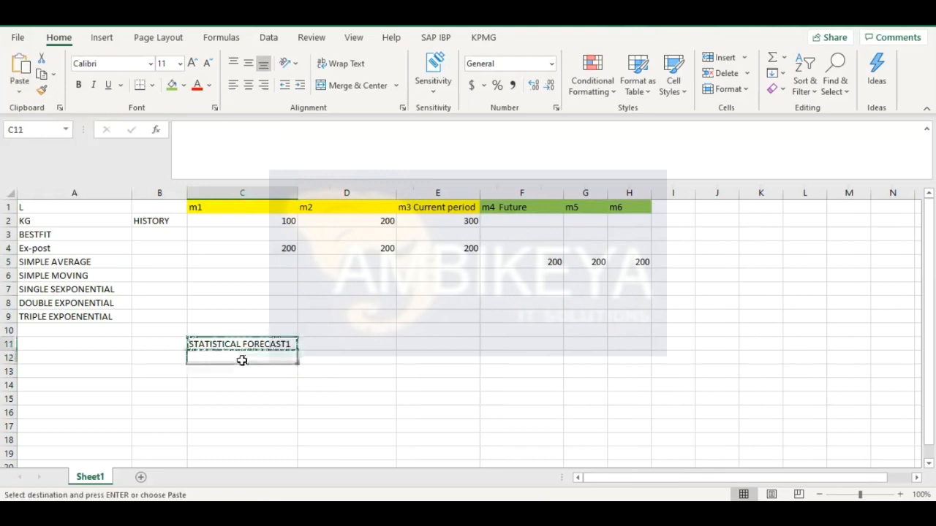
pyautogui.click(244, 341)
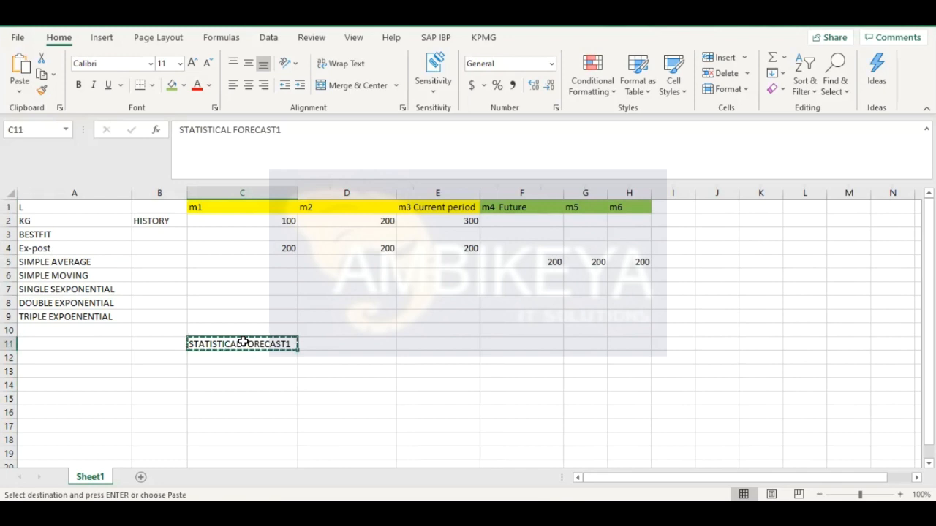
pyautogui.click(240, 261)
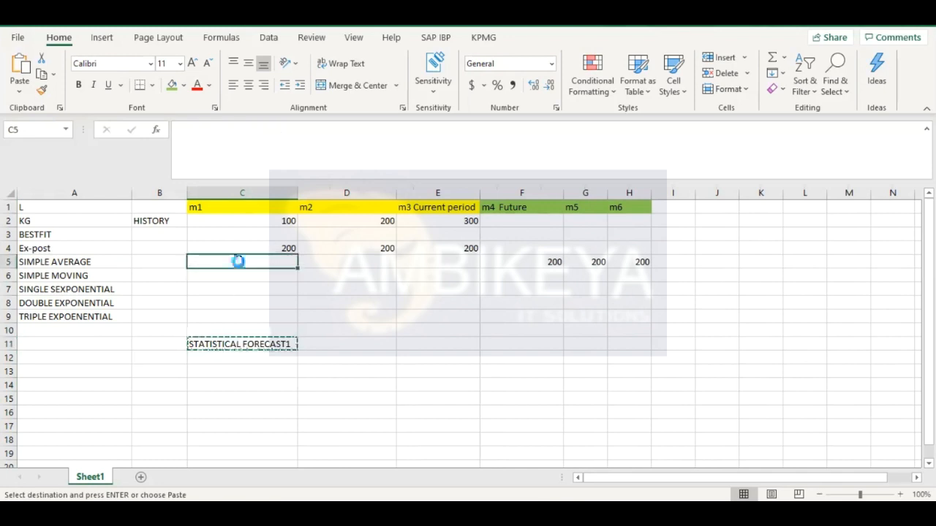
pyautogui.hotkey('ctrl', 'v')
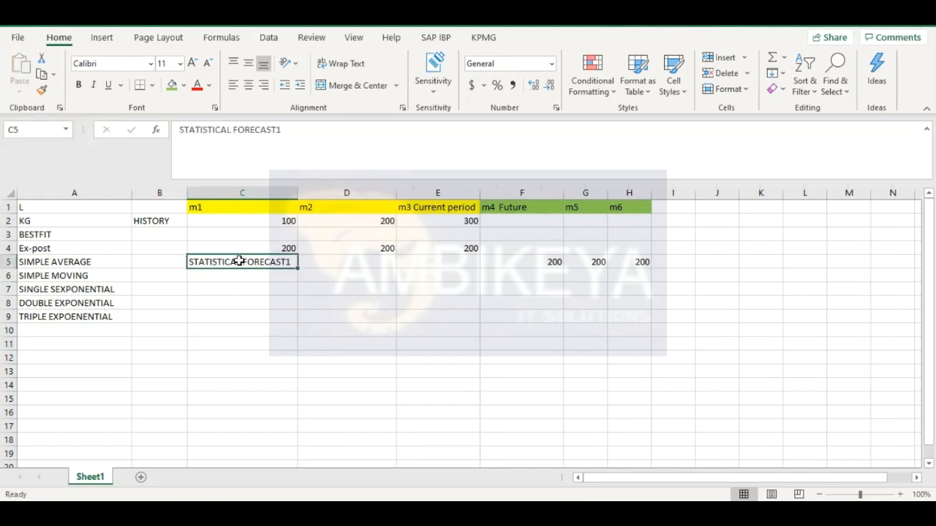
# Copy the SIMPLE AVERAGE row's label into C6 for SIMPLE MOVING and change it to STATISTICAL FORECAST2.
pyautogui.click(247, 273)
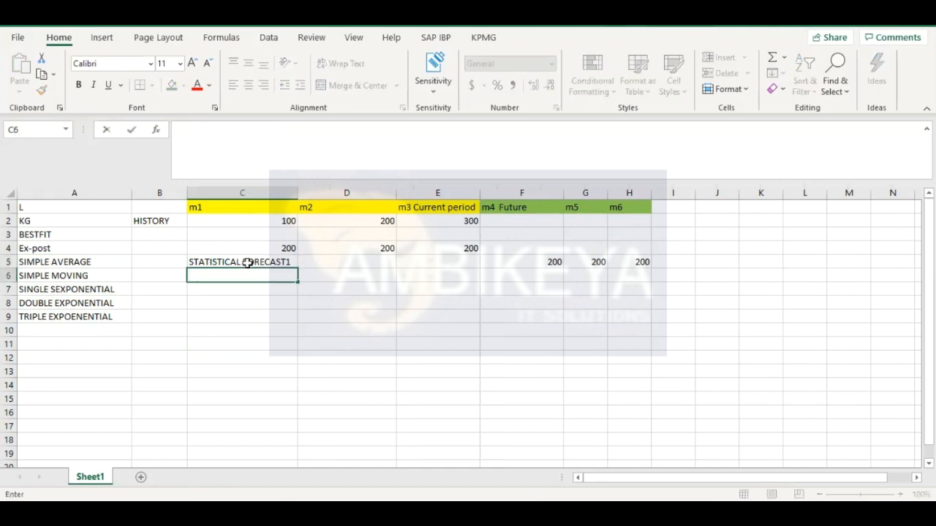
pyautogui.click(247, 263)
pyautogui.hotkey('ctrl', 'c')
pyautogui.click(246, 276)
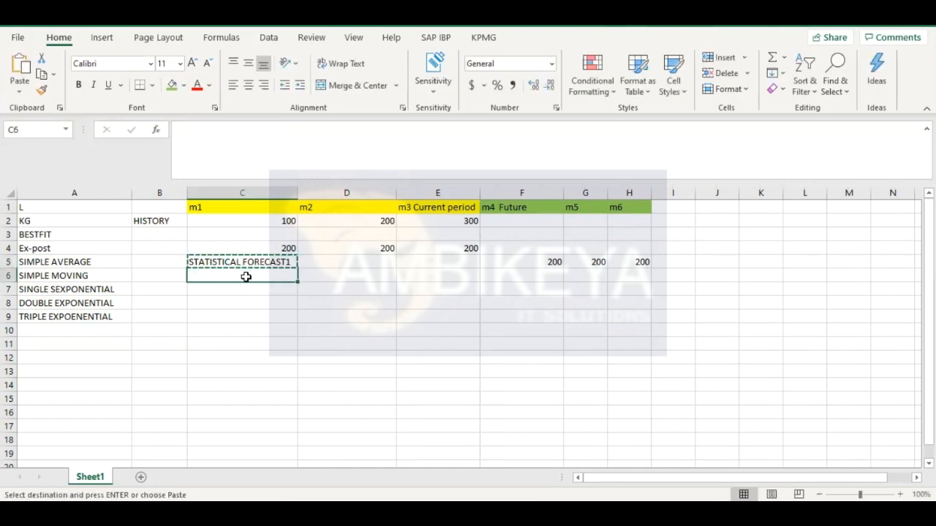
pyautogui.hotkey('ctrl', 'v')
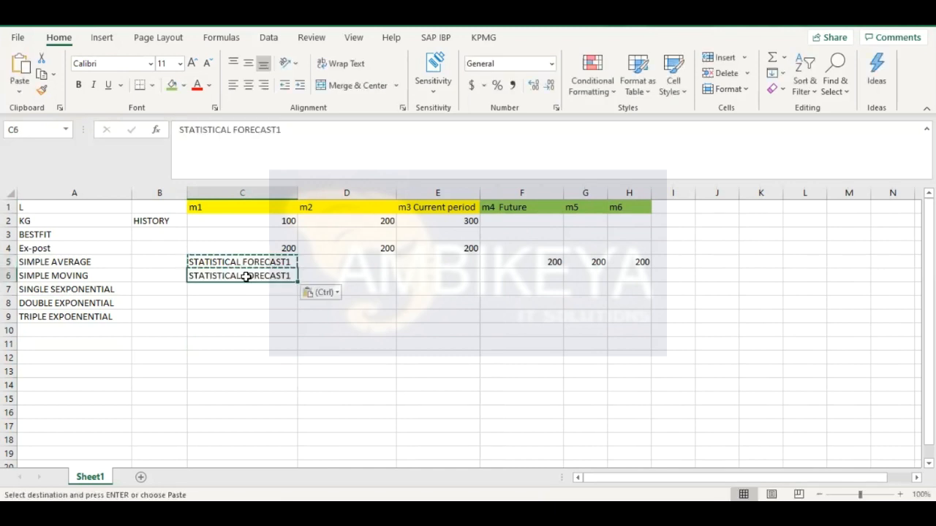
pyautogui.doubleClick(291, 276)
pyautogui.press('BackSpace')
pyautogui.write('2')
pyautogui.press('Return')
# Copy the C6 label into C7 for the single exponential row and change it to STATISTICAL FORECAST3.
pyautogui.click(276, 276)
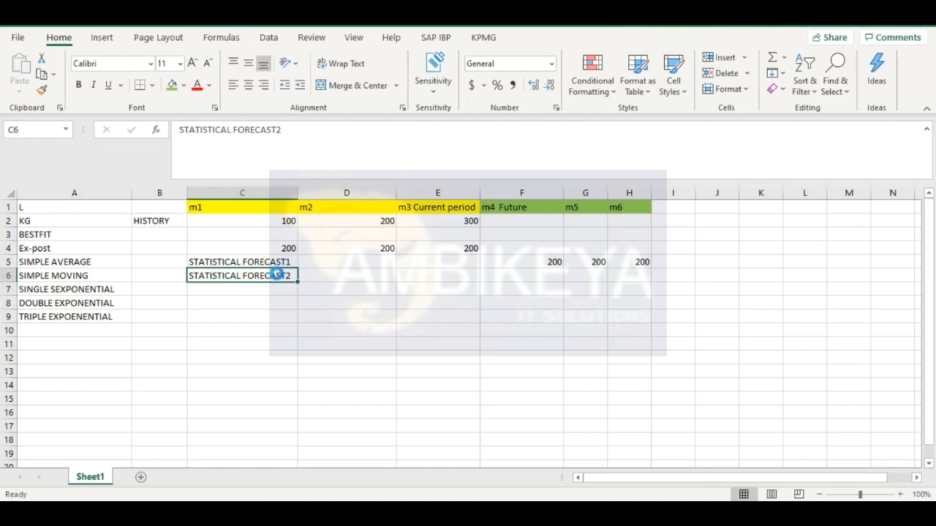
pyautogui.hotkey('ctrl', 'c')
pyautogui.click(275, 291)
pyautogui.hotkey('ctrl', 'v')
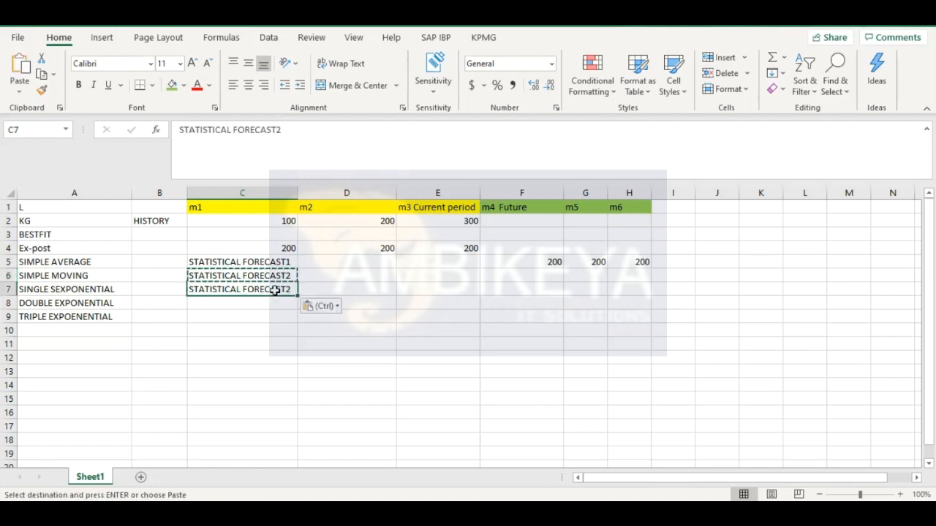
pyautogui.doubleClick(292, 289)
pyautogui.press('BackSpace')
pyautogui.write('3')
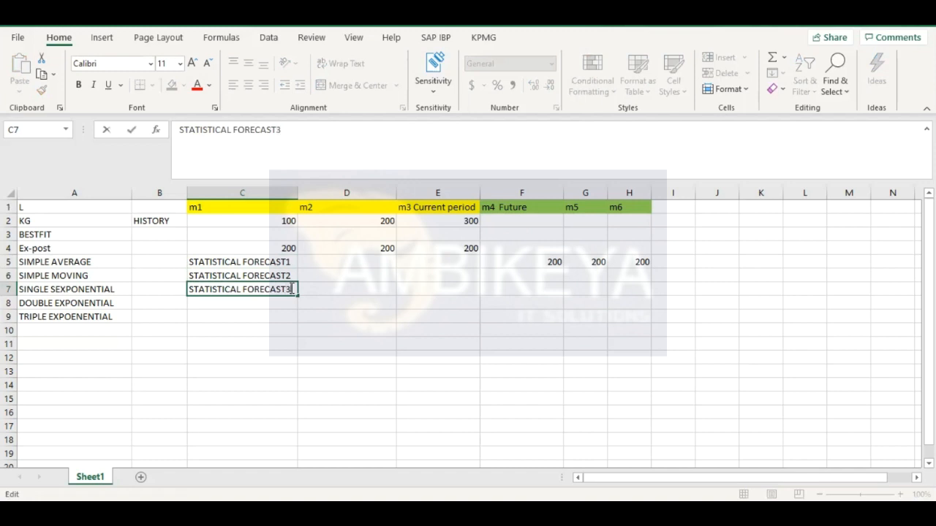
pyautogui.press('Return')
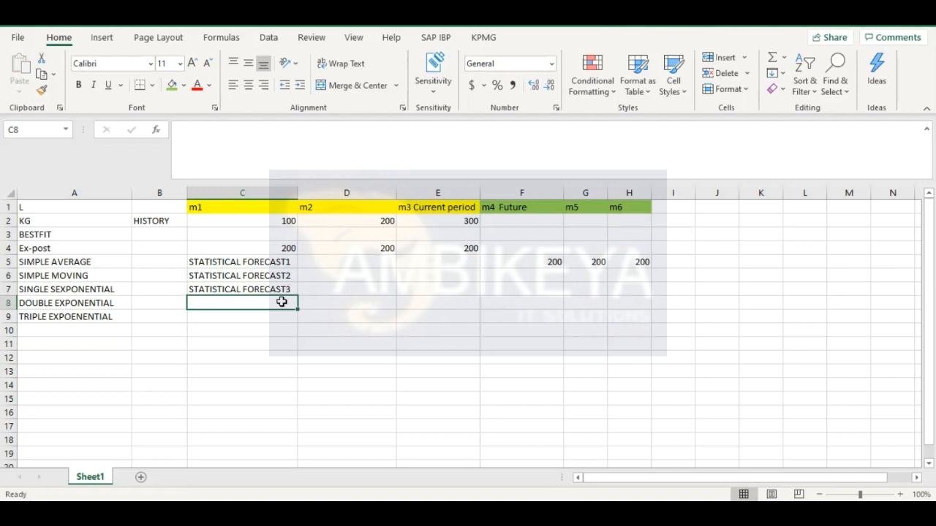
# Copy the STATISTICAL FORECAST3 label into C8 and C9 for the double and triple exponential rows.
pyautogui.click(282, 289)
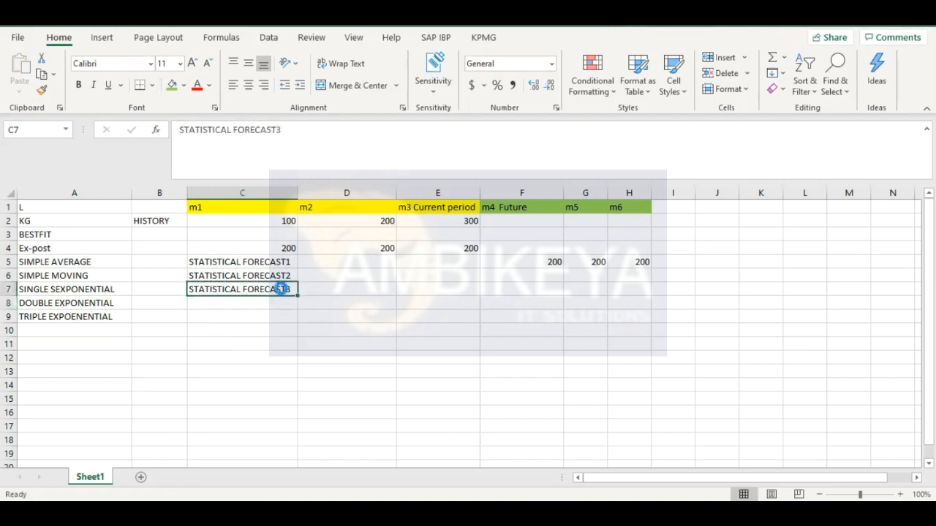
pyautogui.hotkey('ctrl', 'c')
pyautogui.click(280, 301)
pyautogui.hotkey('ctrl', 'v')
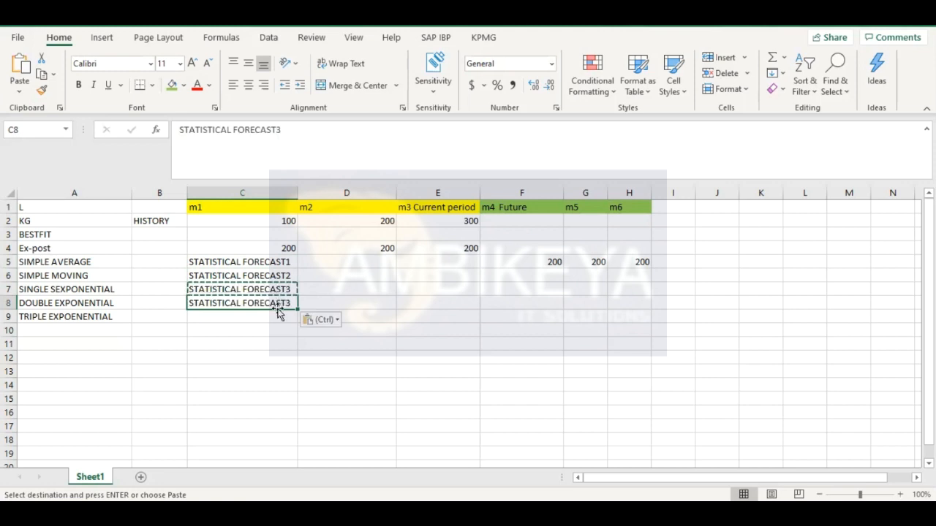
pyautogui.click(276, 316)
pyautogui.hotkey('ctrl', 'v')
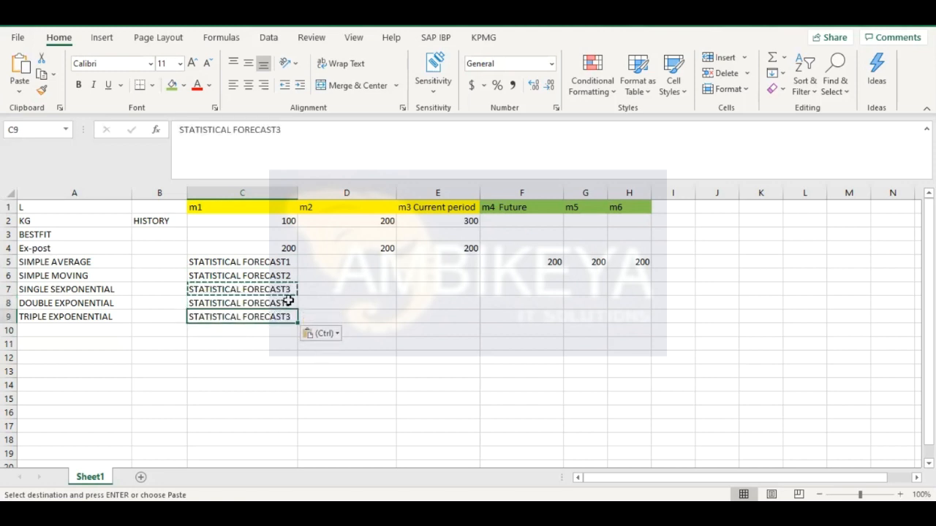
# Change the label in C8 to STATISTICAL FORECAST4 and the one in C9 to STATISTICAL FORECAST5.
pyautogui.doubleClick(291, 302)
pyautogui.press('BackSpace')
pyautogui.write('4')
pyautogui.click(295, 316)
pyautogui.doubleClick(295, 316)
pyautogui.press('BackSpace')
pyautogui.write('5')
pyautogui.click(341, 327)
pyautogui.click(286, 317)
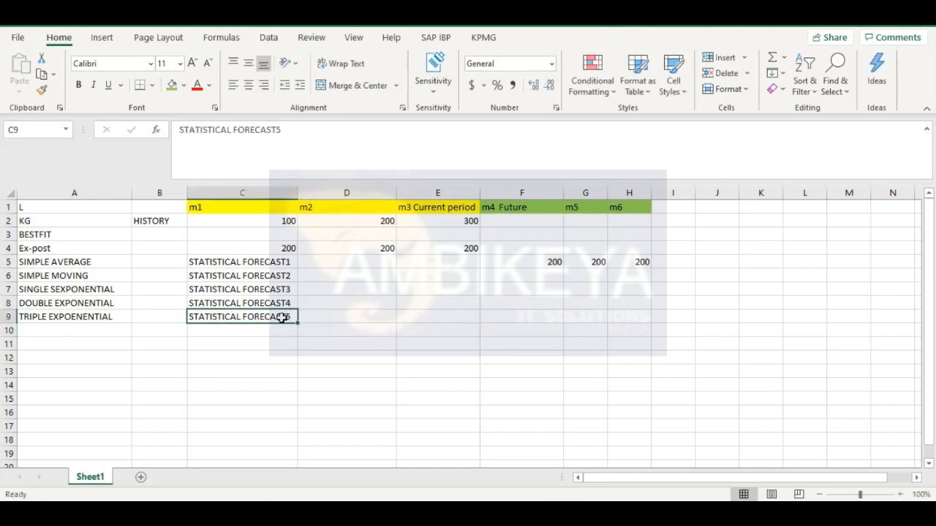
# Highlight the five statistical forecast labels in C5:C9 beside their algorithms.
pyautogui.click(259, 261)
pyautogui.hotkey('shift', 'Down')
pyautogui.hotkey('shift', 'Down')
pyautogui.hotkey('shift', 'Down')
pyautogui.hotkey('shift', 'Down')
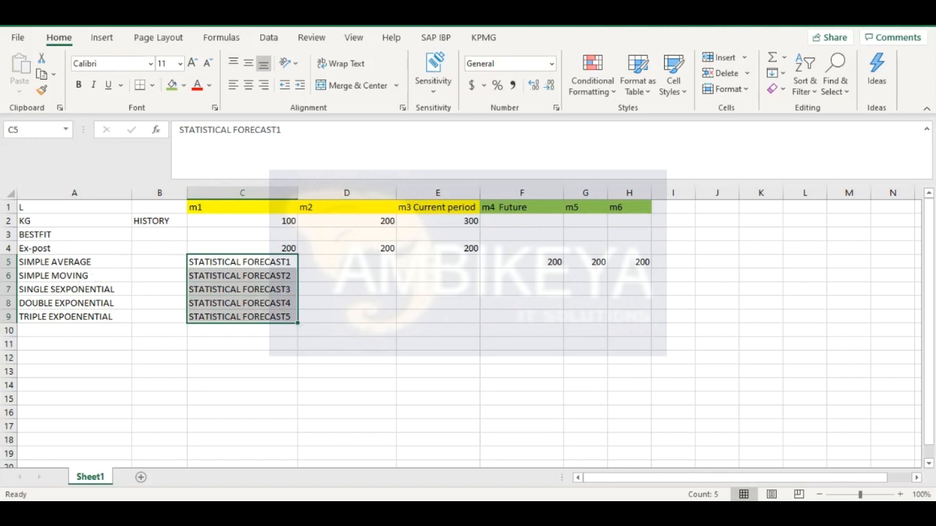
# Switch to the forecast model in the browser and expand the Single, Double and Triple Exponential Smoothing algorithms.
pyautogui.click(426, 405)
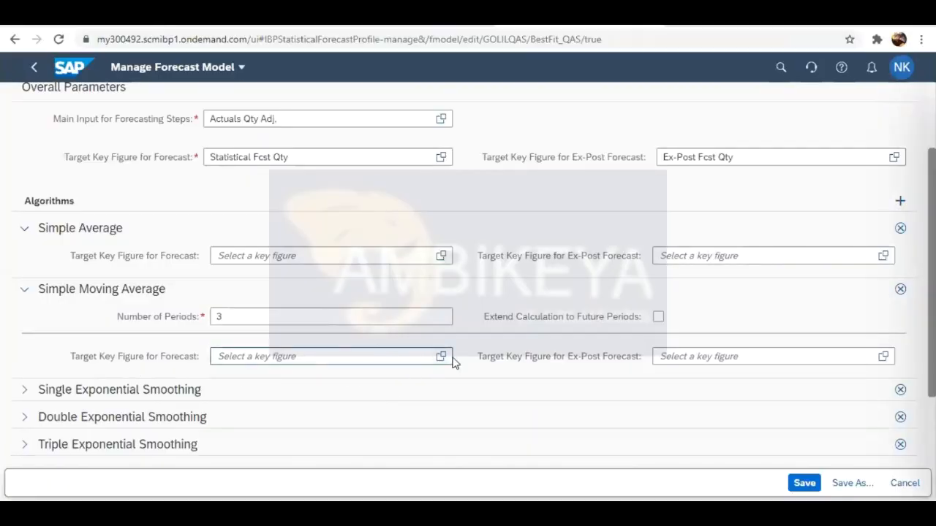
pyautogui.scroll(-2, 372, 395)
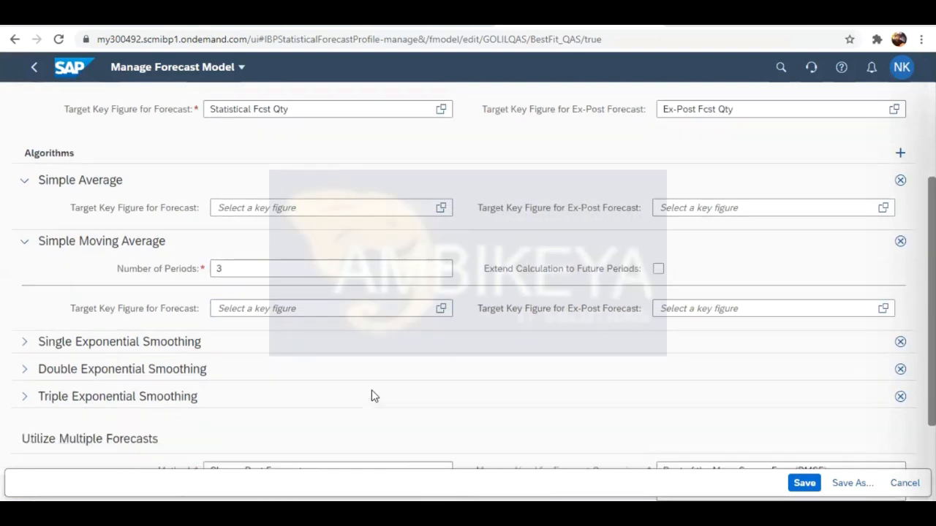
pyautogui.click(25, 305)
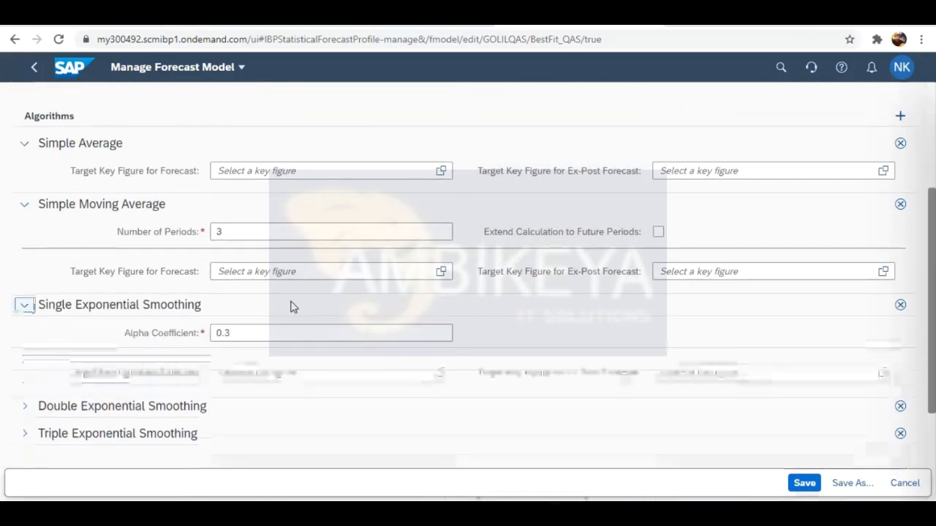
pyautogui.scroll(-1, 290, 307)
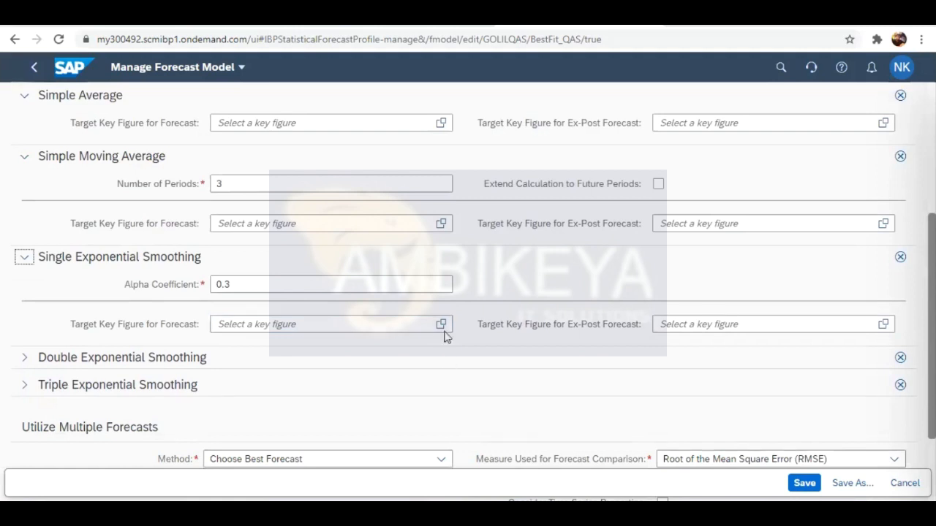
pyautogui.click(24, 358)
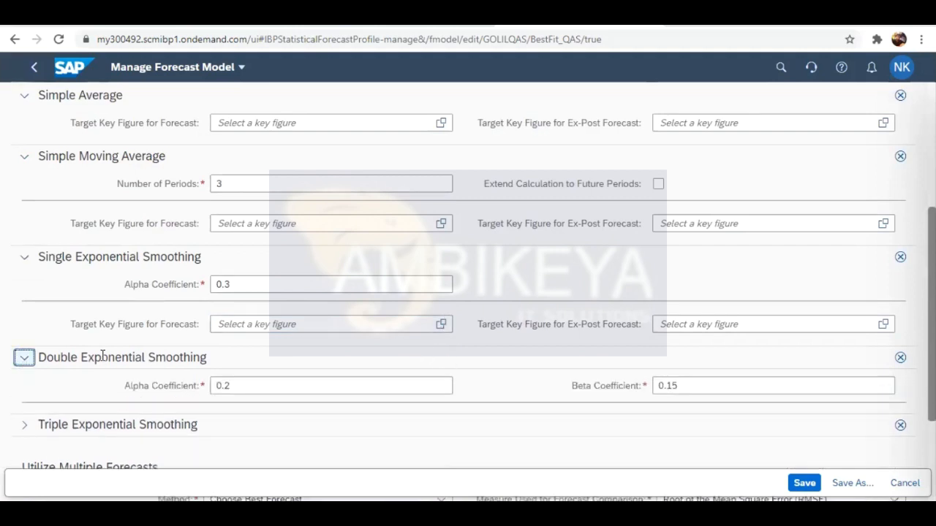
pyautogui.scroll(-3, 173, 356)
pyautogui.click(24, 269)
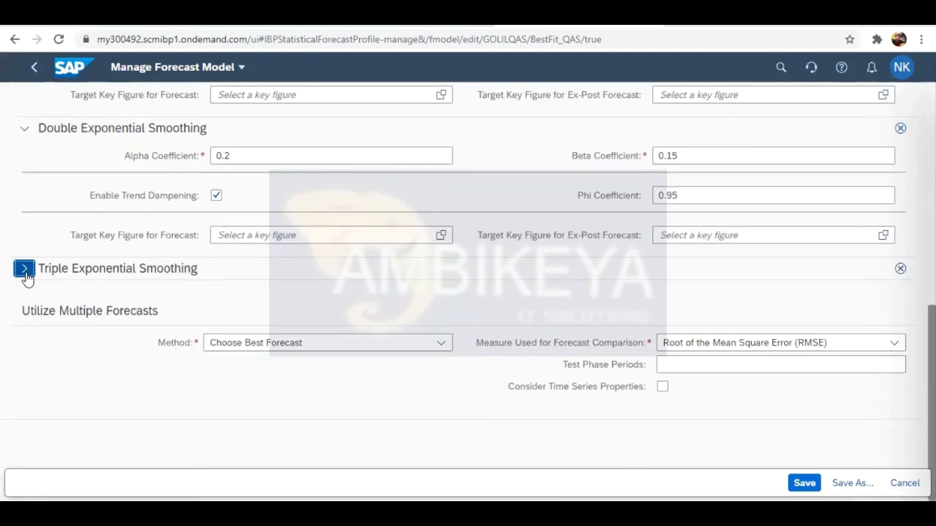
pyautogui.scroll(-2, 192, 265)
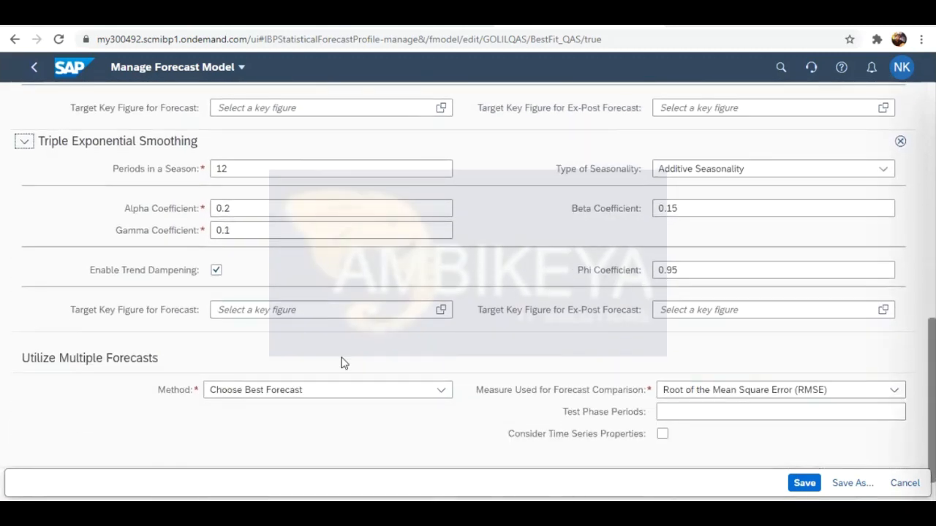
# Review the forecast and ex-post target key figure fields of every algorithm against the overall parameters and the Utilize Multiple Forecasts settings.
pyautogui.scroll(4, 522, 264)
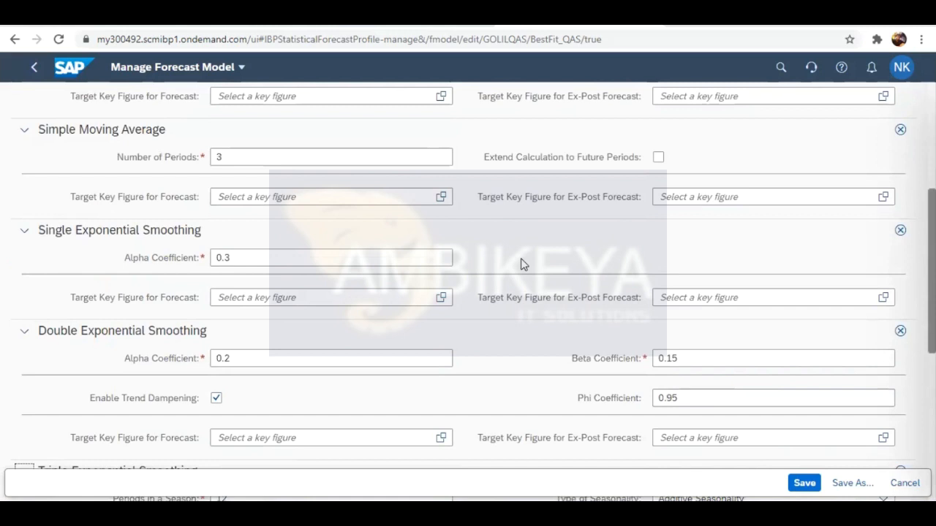
pyautogui.scroll(3, 521, 264)
pyautogui.scroll(-3, 521, 264)
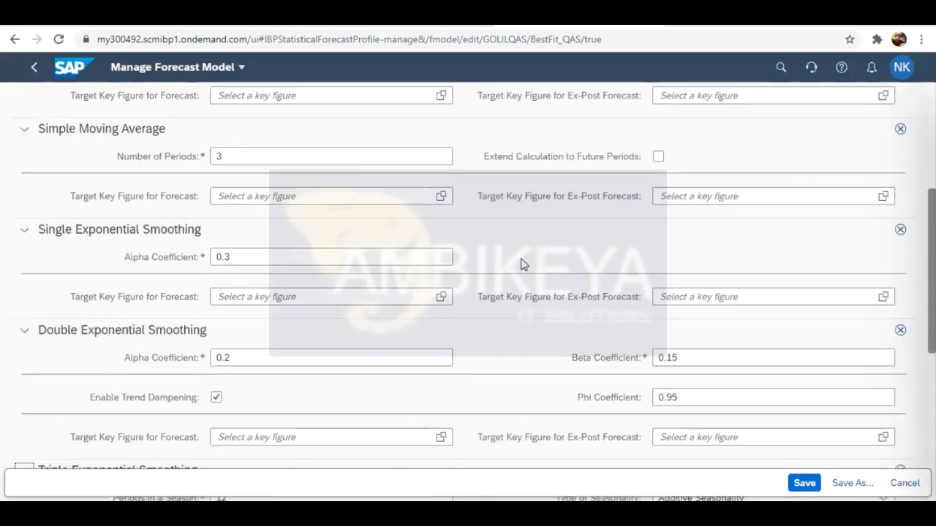
pyautogui.scroll(-5, 522, 264)
pyautogui.scroll(5, 522, 258)
pyautogui.scroll(3, 522, 258)
pyautogui.scroll(-6, 522, 258)
pyautogui.scroll(6, 522, 259)
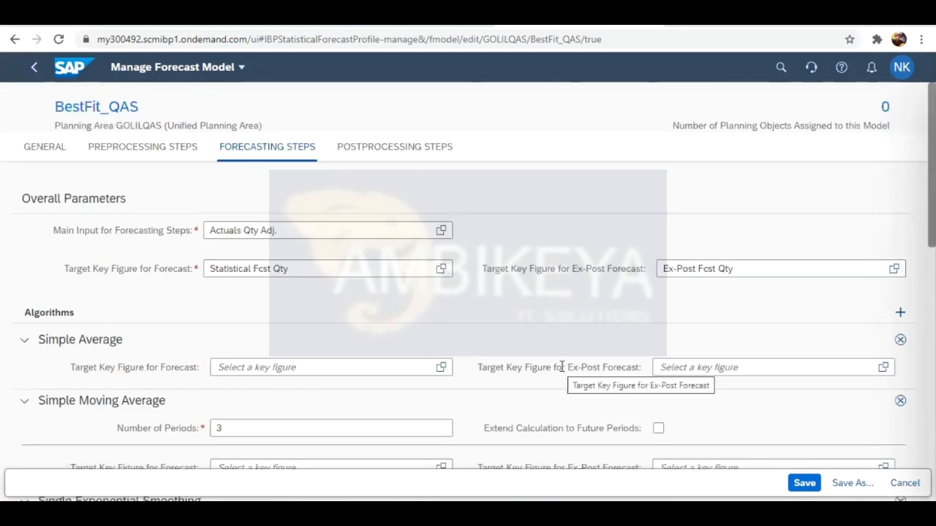
pyautogui.scroll(-10, 562, 366)
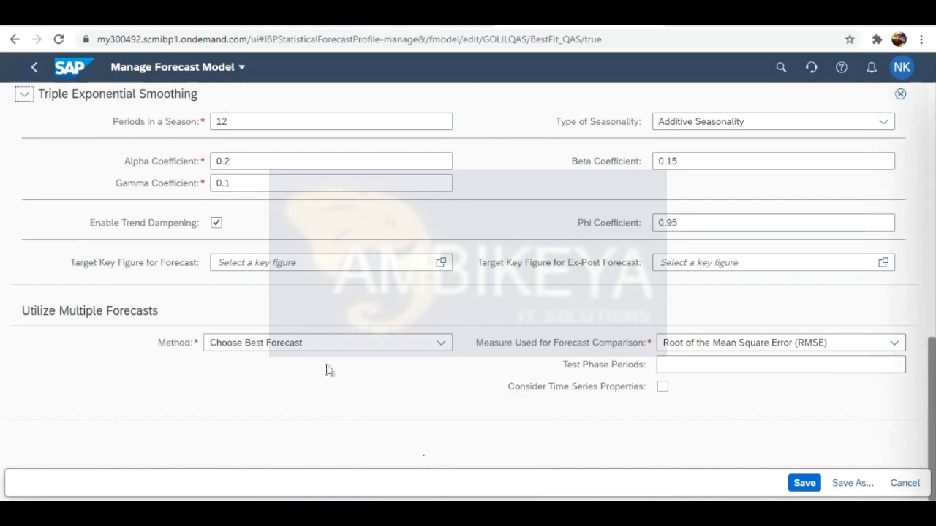
pyautogui.scroll(4, 552, 364)
pyautogui.scroll(-4, 552, 364)
pyautogui.scroll(4, 552, 364)
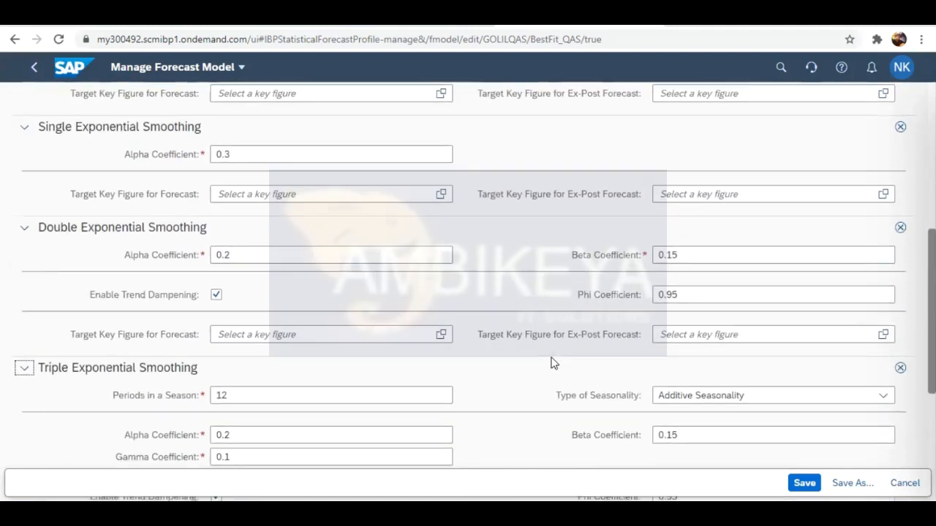
pyautogui.scroll(-2, 552, 363)
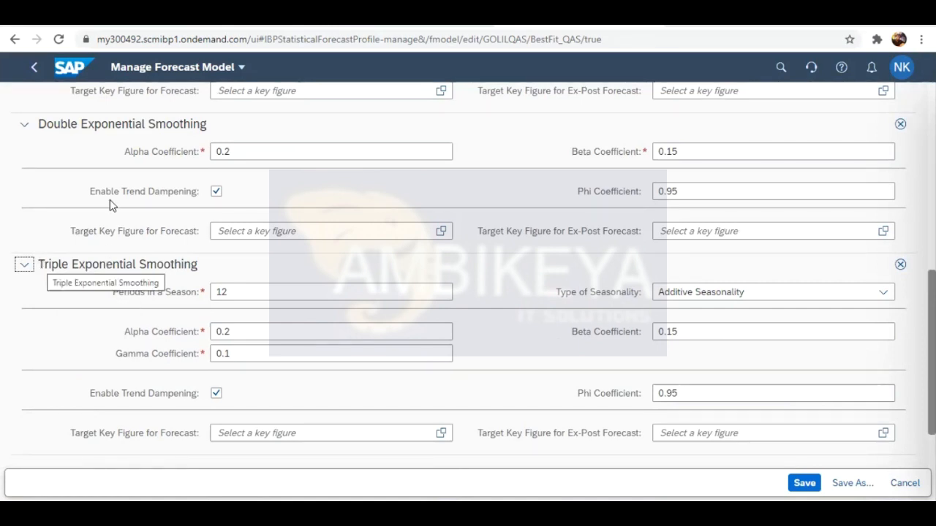
# Return to the model's overall parameters, switch to the Excel sheet and point out forecast cells F5 and F6 and the m1 history in C2.
pyautogui.scroll(4, 110, 200)
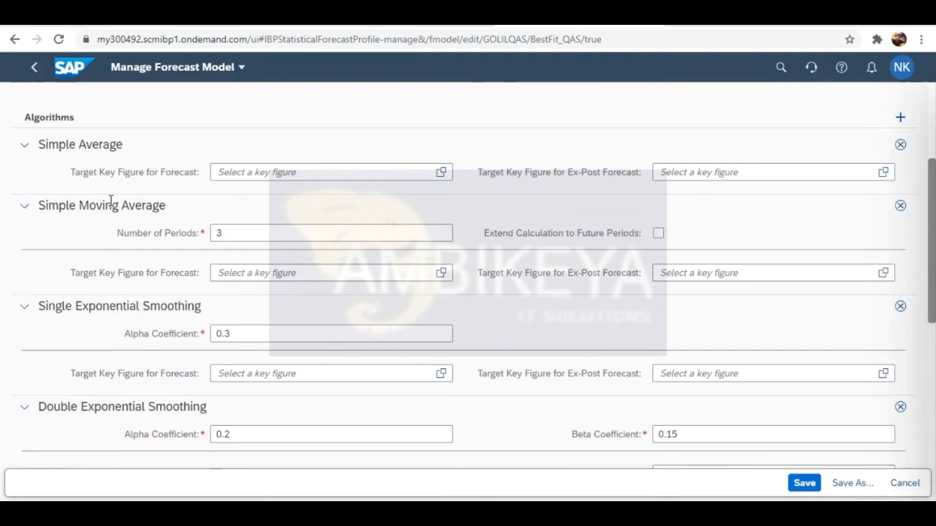
pyautogui.scroll(3, 257, 153)
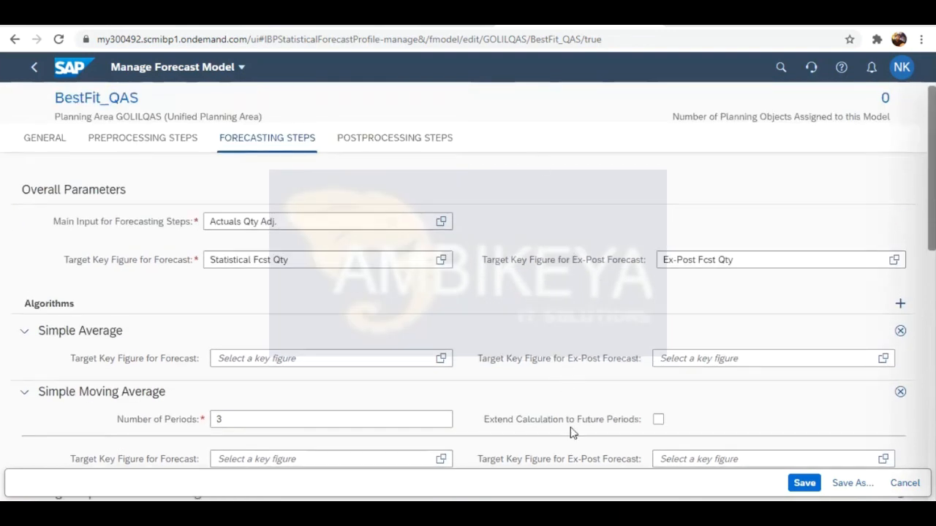
pyautogui.hotkey('alt', 'Tab')
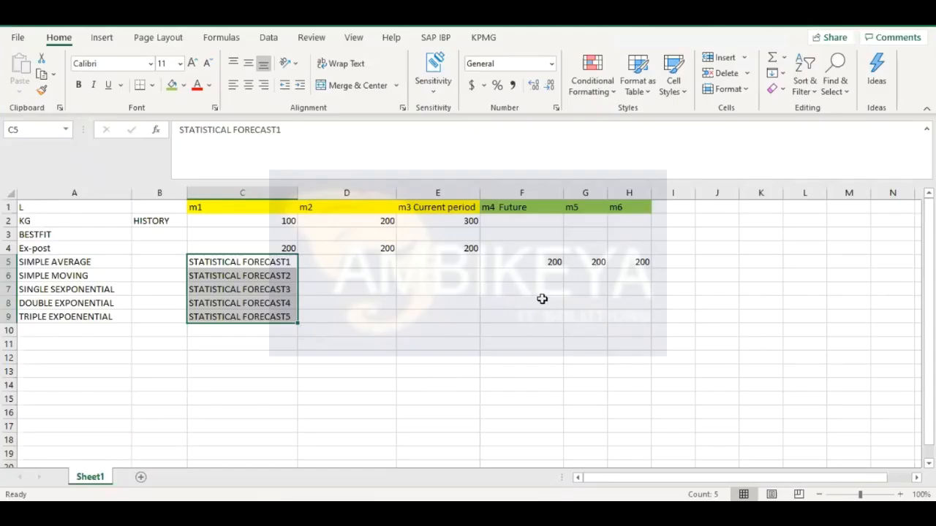
pyautogui.click(544, 260)
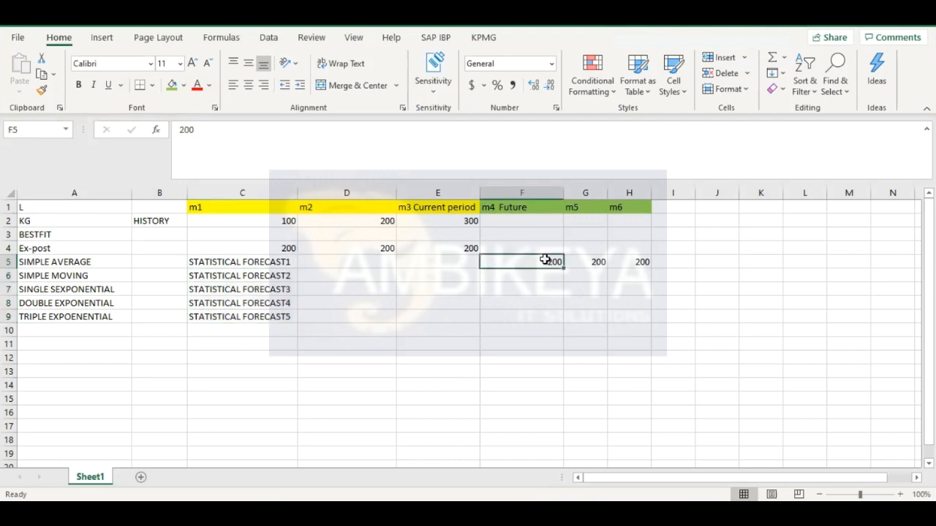
pyautogui.click(542, 277)
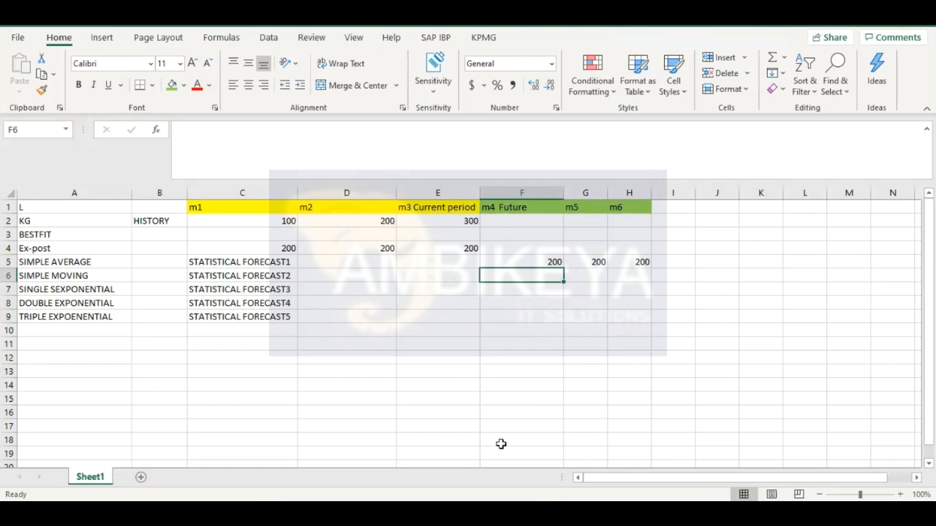
pyautogui.click(279, 221)
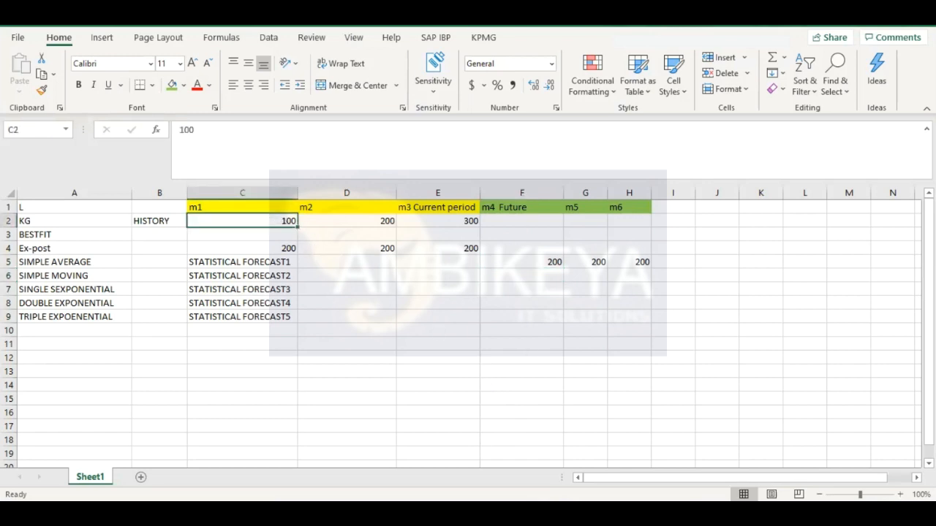
# Switch to the forecast model in the browser and highlight the Number of Periods label of the Simple Moving Average algorithm.
pyautogui.click(437, 457)
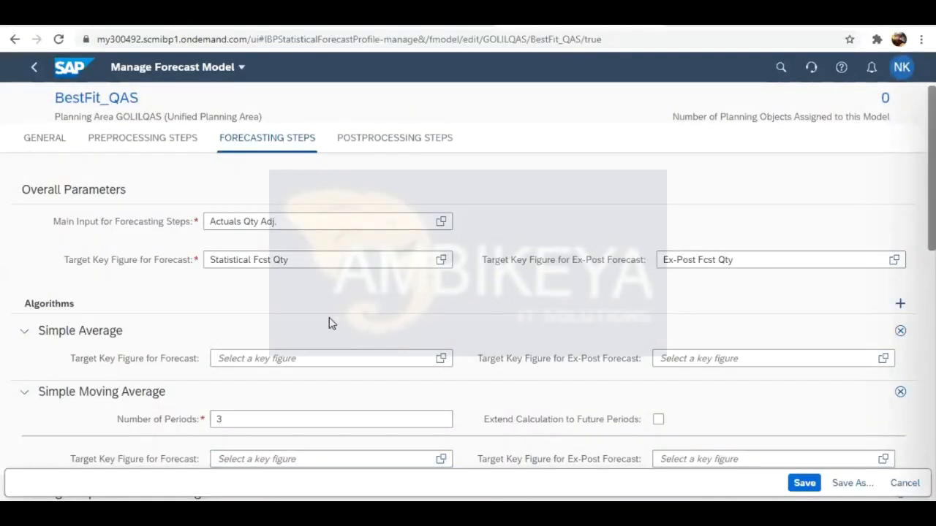
pyautogui.scroll(-3, 329, 324)
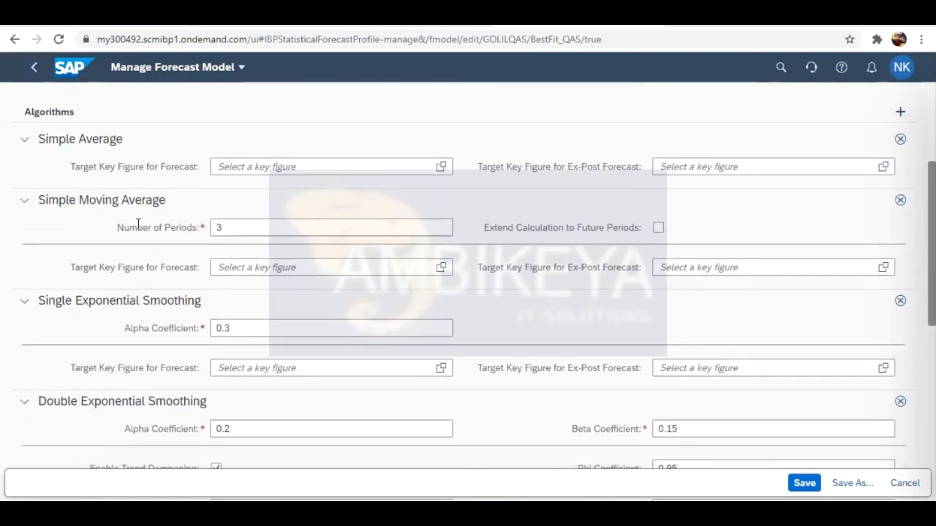
pyautogui.moveTo(118, 227); pyautogui.dragTo(198, 226)
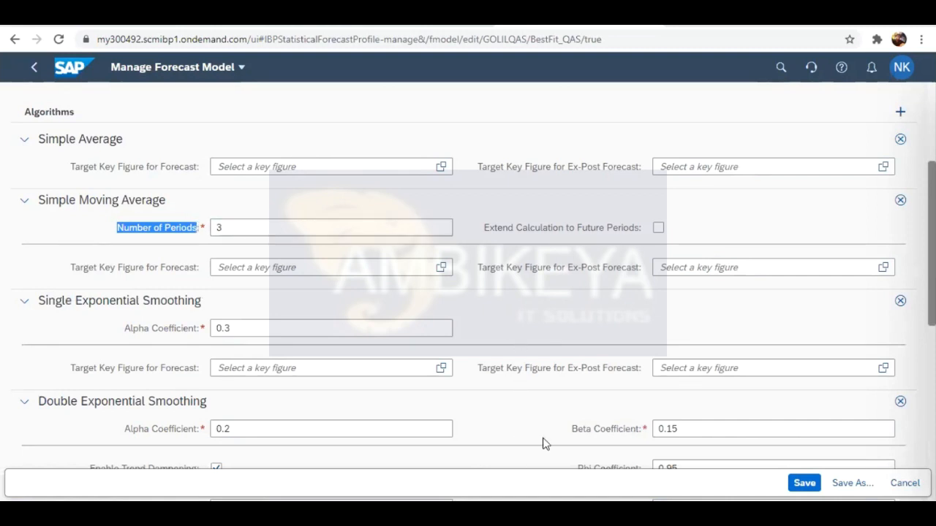
# In the Excel sheet, select the m1 to m3 history in C2:E2 and enter 200 as the SIMPLE MOVING forecast for m4 in F6.
pyautogui.hotkey('alt', 'Tab')
pyautogui.click(433, 267)
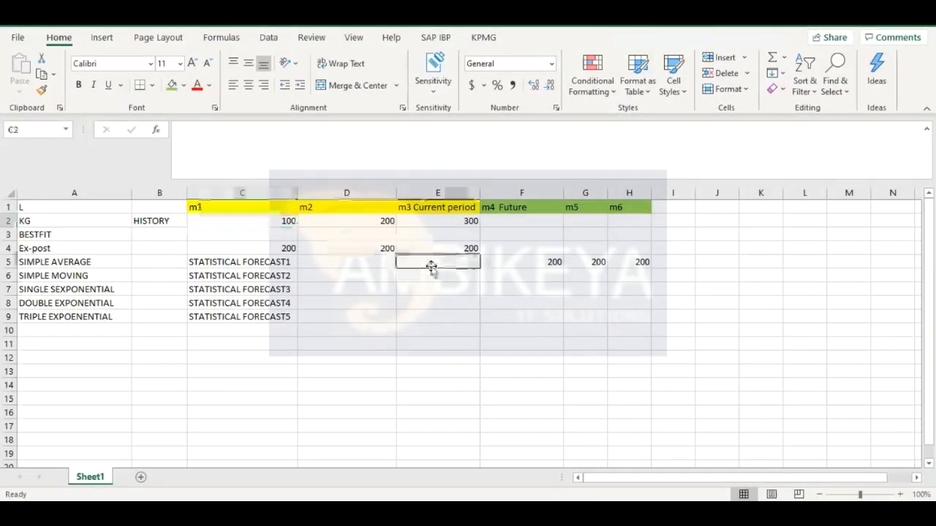
pyautogui.click(280, 218)
pyautogui.hotkey('shift', 'Right')
pyautogui.hotkey('shift', 'Right')
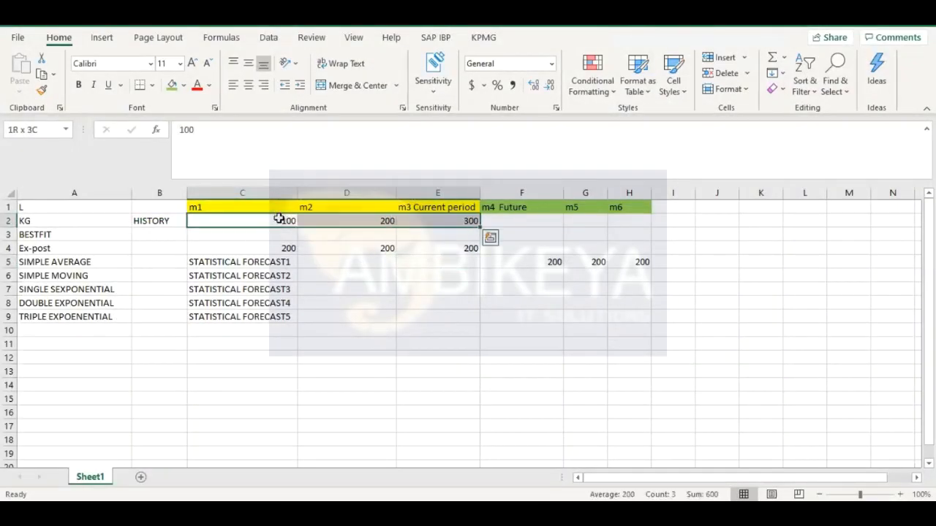
pyautogui.doubleClick(544, 272)
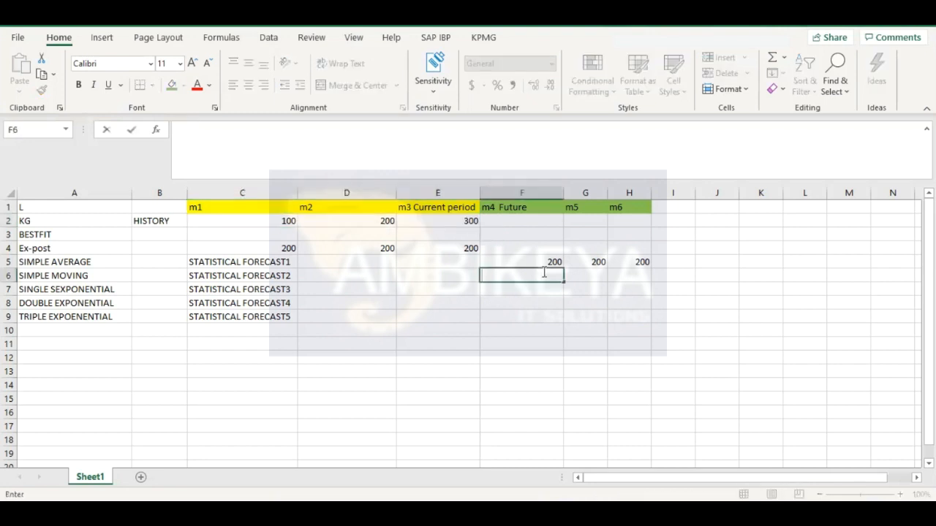
pyautogui.write('2000')
pyautogui.press('BackSpace')
pyautogui.click(498, 301)
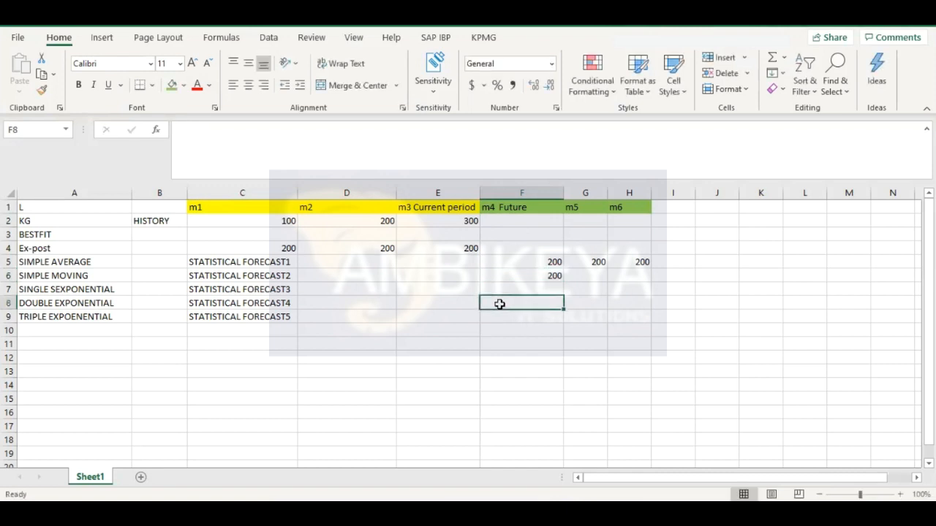
# Trace the m2 and m3 history and the m4 forecast, and enter =700/3 as the SIMPLE MOVING forecast for m5 in G6.
pyautogui.click(536, 275)
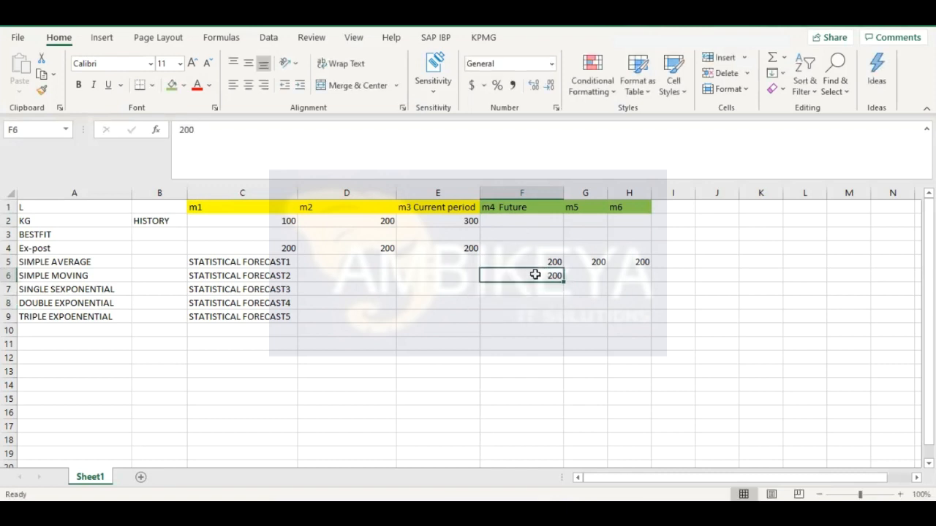
pyautogui.click(600, 272)
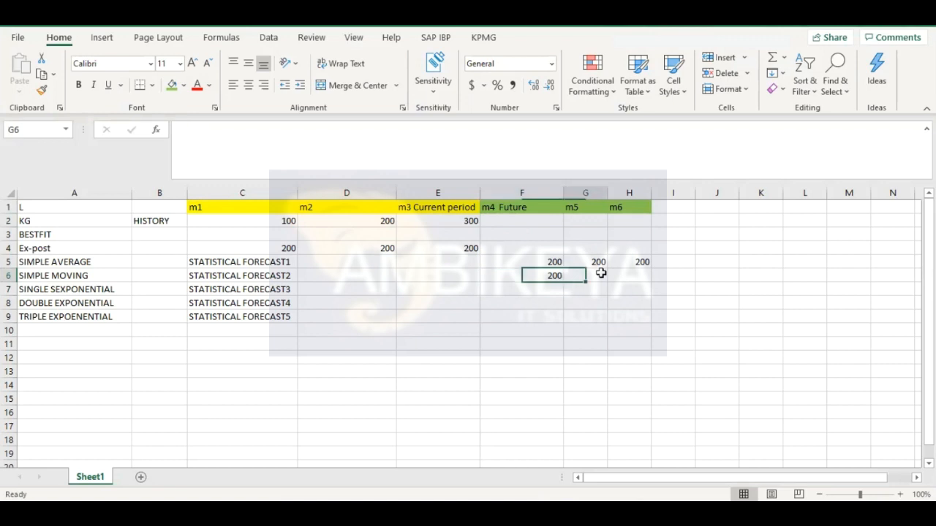
pyautogui.moveTo(378, 221)
pyautogui.mouseDown()
pyautogui.moveTo(437, 222)
pyautogui.moveTo(380, 222)
pyautogui.mouseUp()
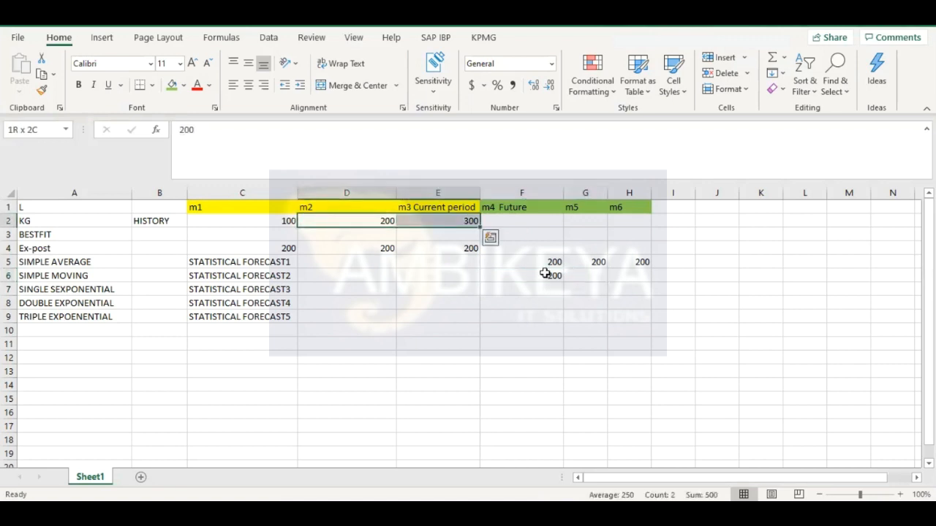
pyautogui.keyDown('shift'); pyautogui.click(546, 273); pyautogui.keyUp('shift')
pyautogui.click(377, 223)
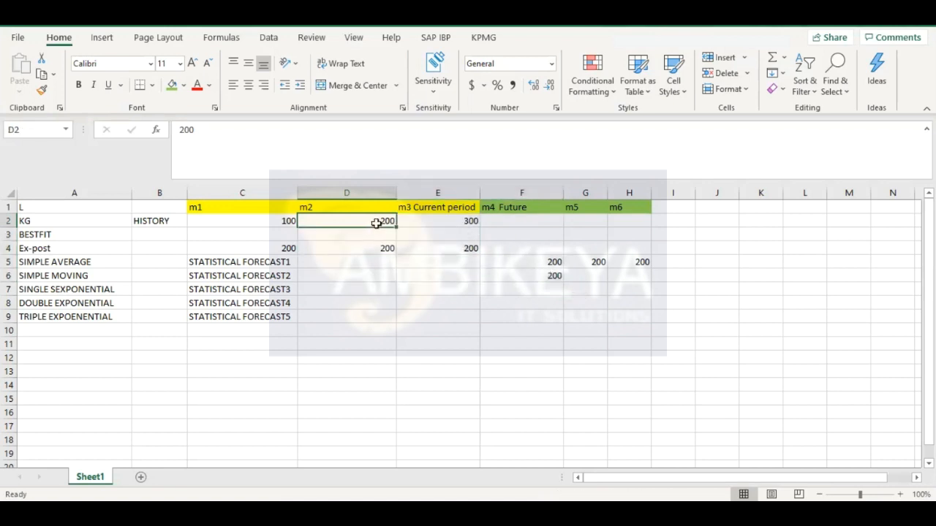
pyautogui.click(473, 223)
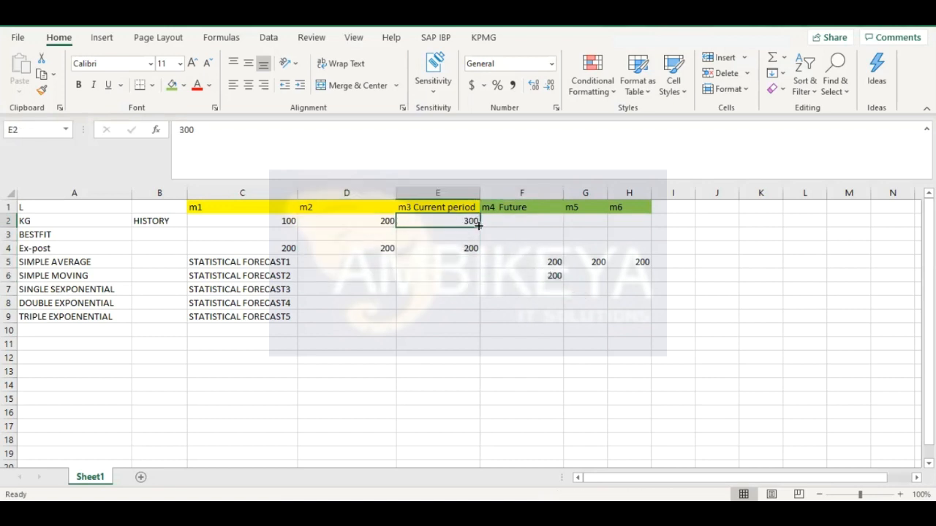
pyautogui.click(543, 272)
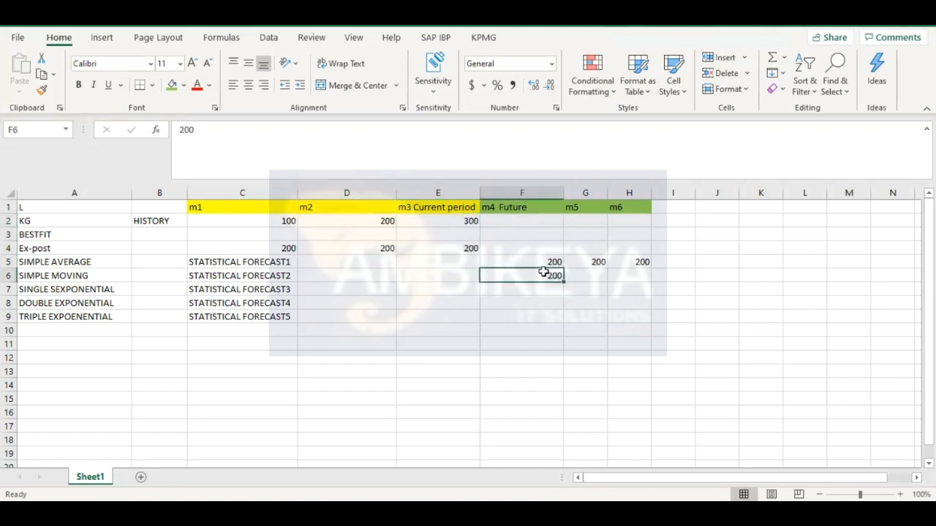
pyautogui.click(587, 275)
pyautogui.write('=7')
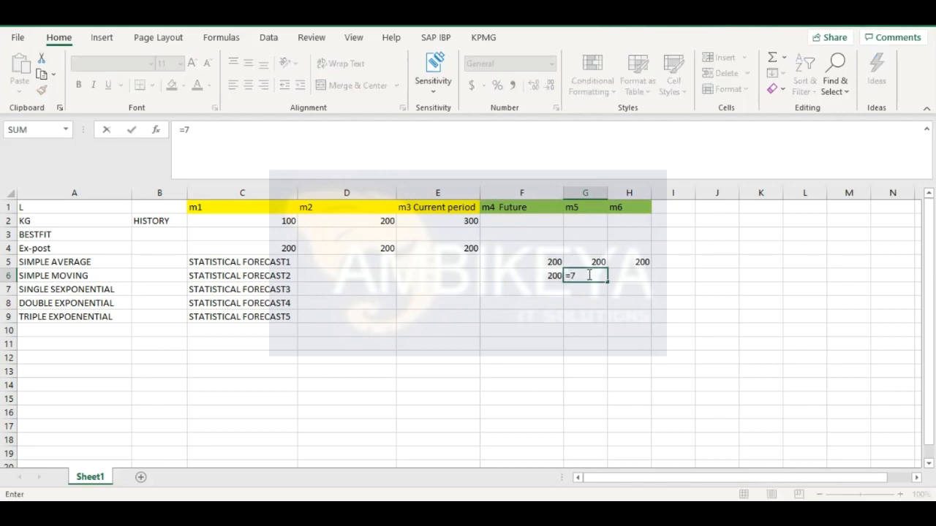
pyautogui.write('00/3')
pyautogui.press('Return')
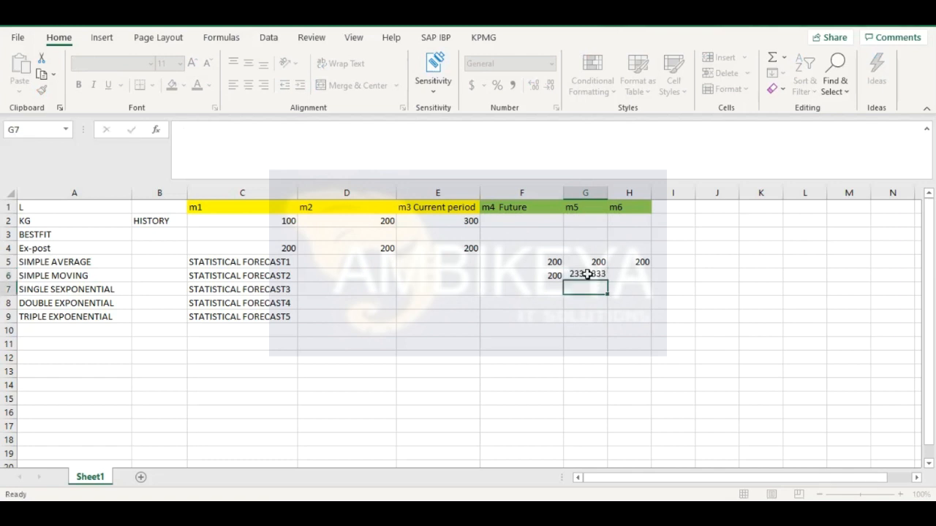
# Enter the formula =E2+F6+G6/3 as the SIMPLE MOVING forecast for m6 in H6.
pyautogui.click(634, 277)
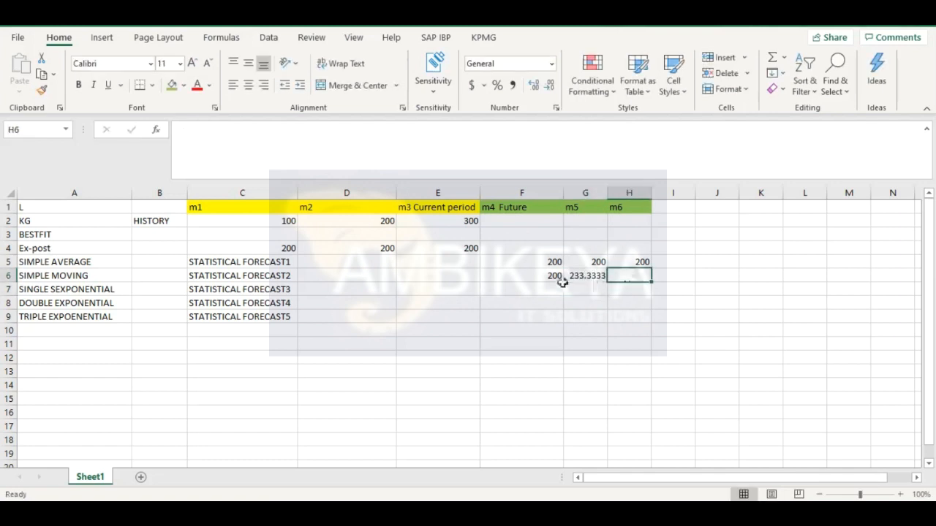
pyautogui.click(550, 277)
pyautogui.click(631, 275)
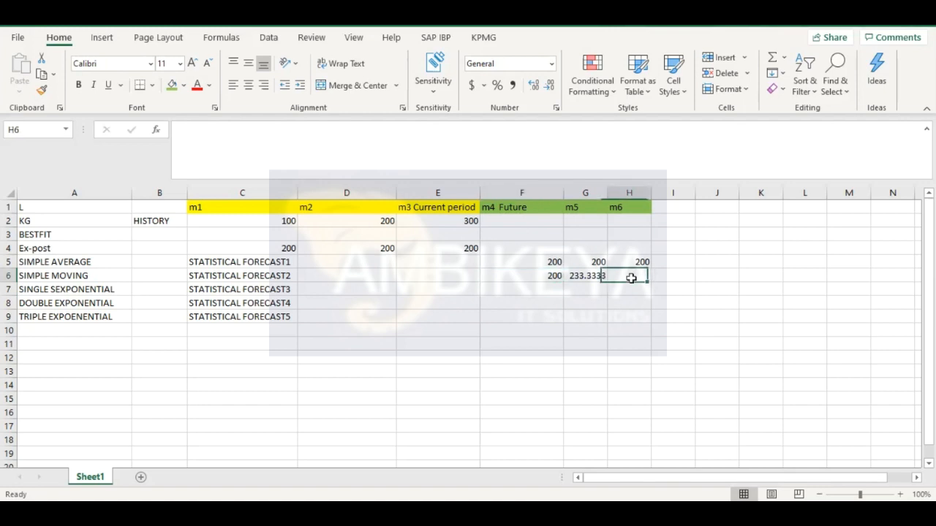
pyautogui.click(453, 220)
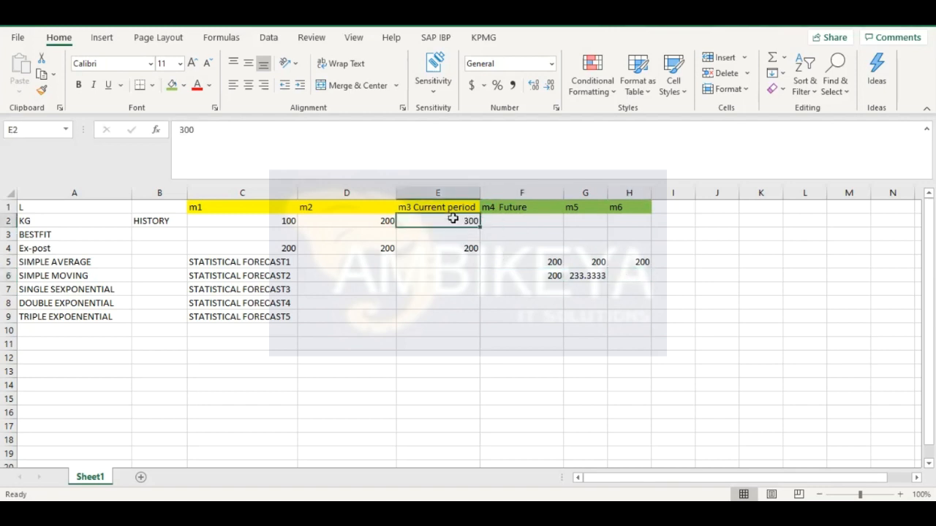
pyautogui.doubleClick(633, 274)
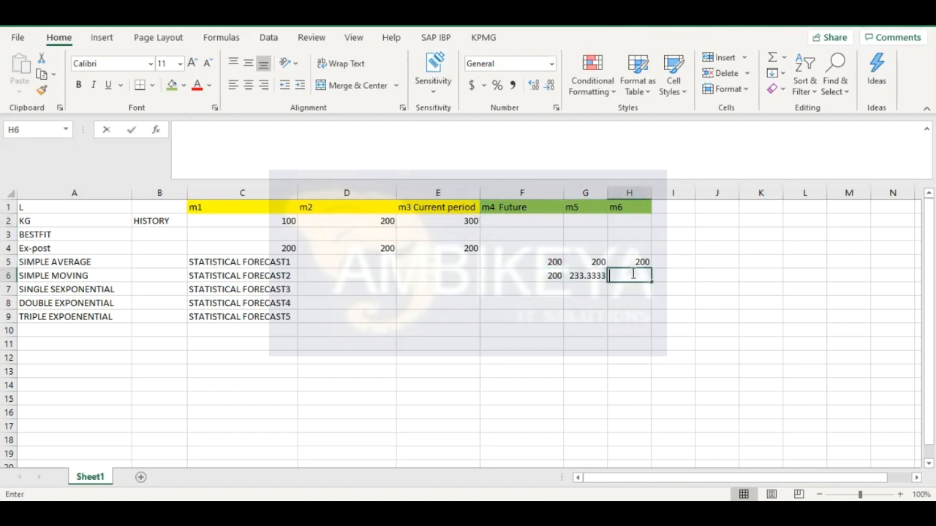
pyautogui.write('=')
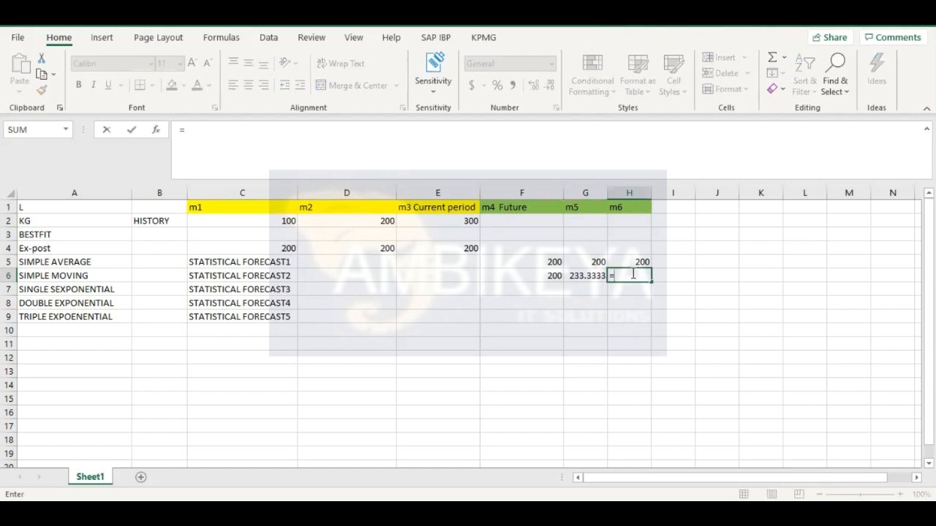
pyautogui.click(461, 219)
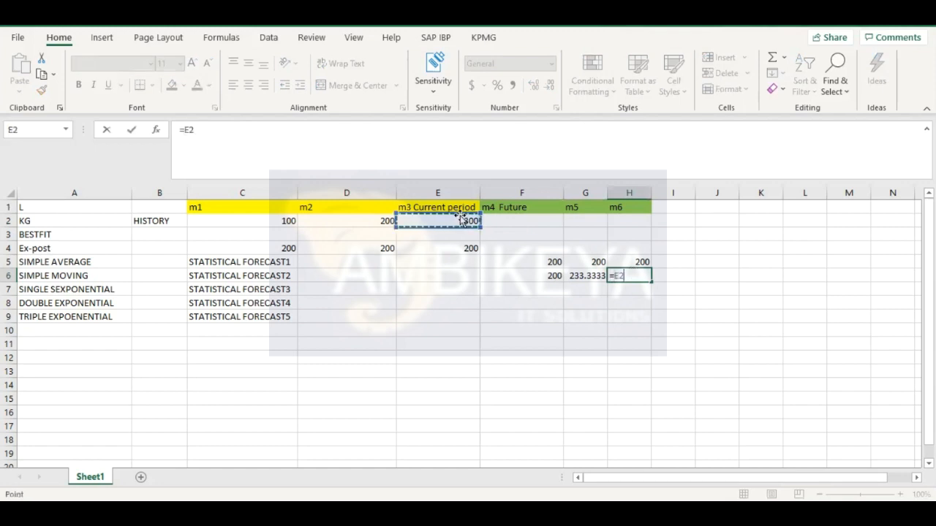
pyautogui.write('+')
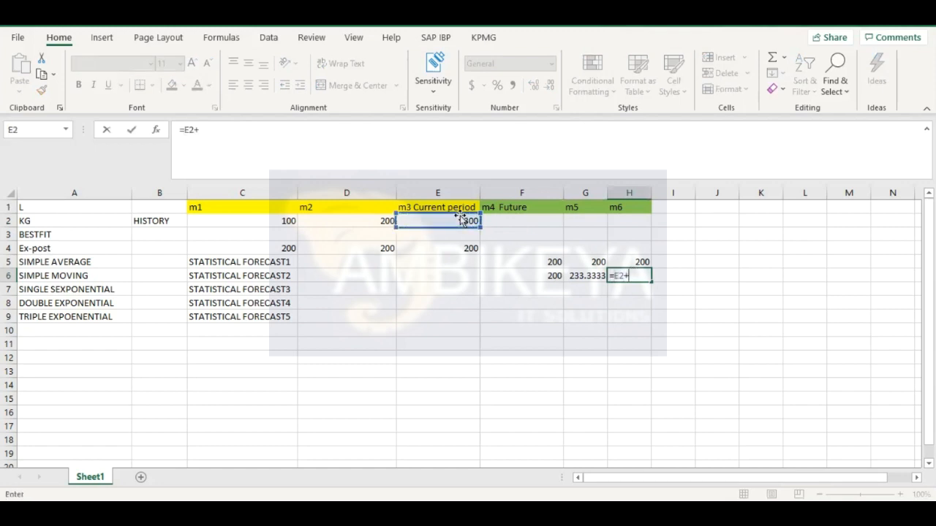
pyautogui.click(531, 277)
pyautogui.write('+')
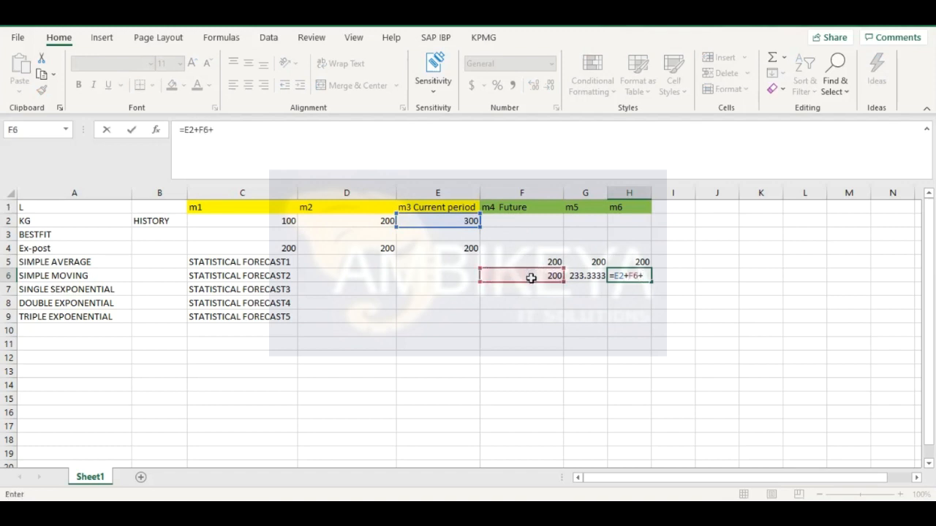
pyautogui.click(594, 276)
pyautogui.write('/3')
pyautogui.press('Return')
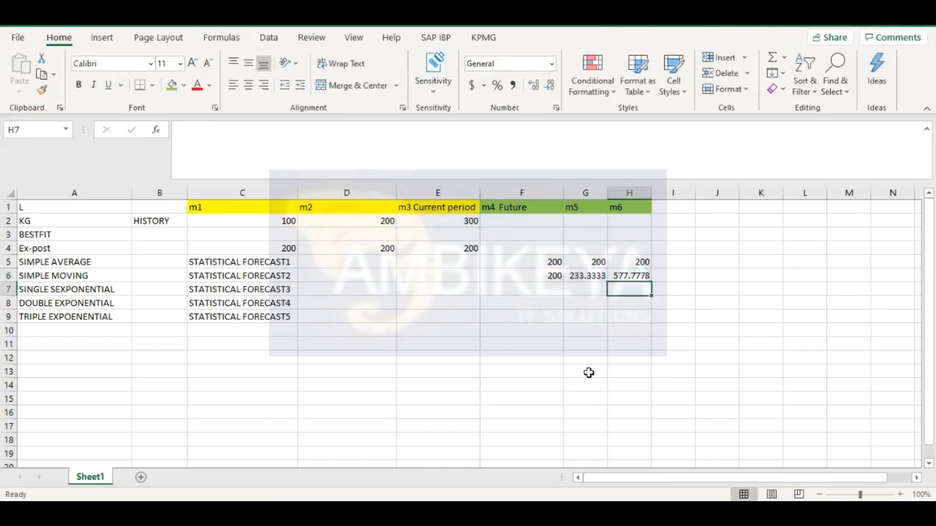
# Compare the SIMPLE MOVING forecasts for m4, m5 and m6 in cells F6, G6 and H6.
pyautogui.click(631, 273)
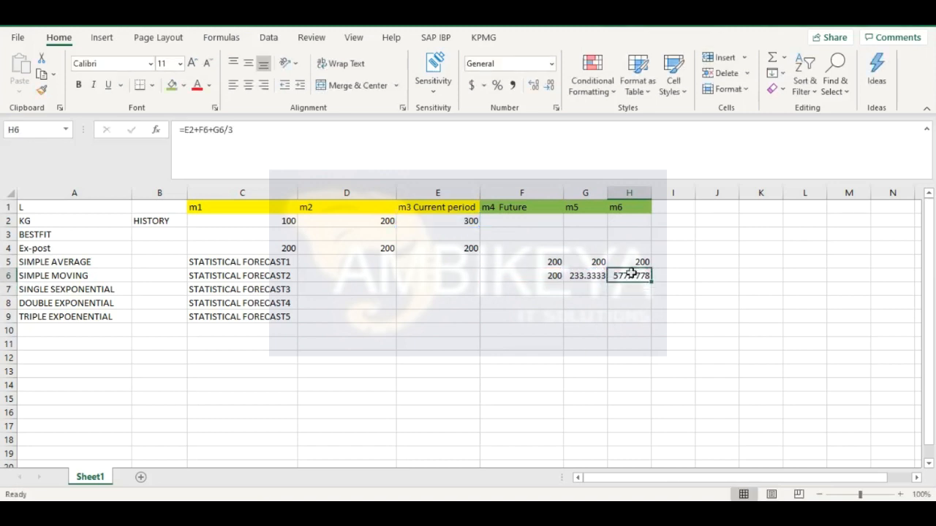
pyautogui.click(581, 276)
pyautogui.click(536, 274)
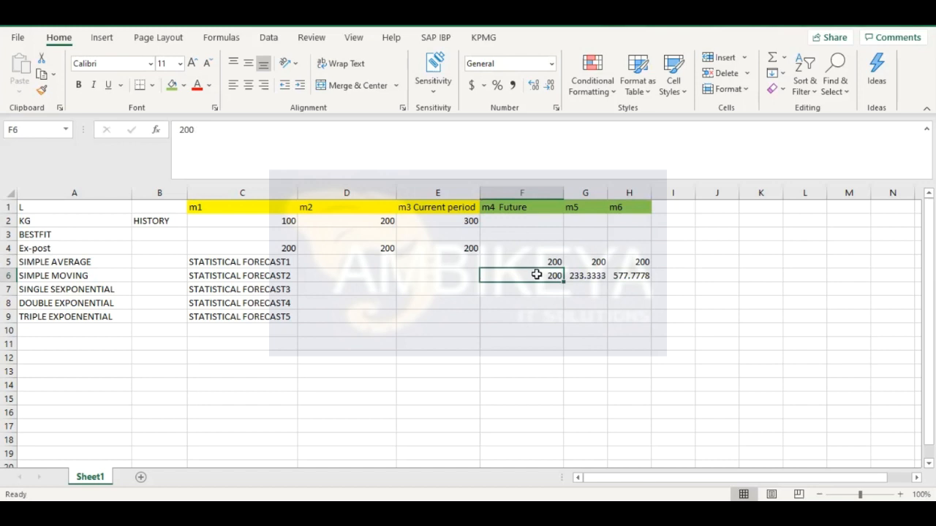
pyautogui.click(595, 275)
pyautogui.click(611, 275)
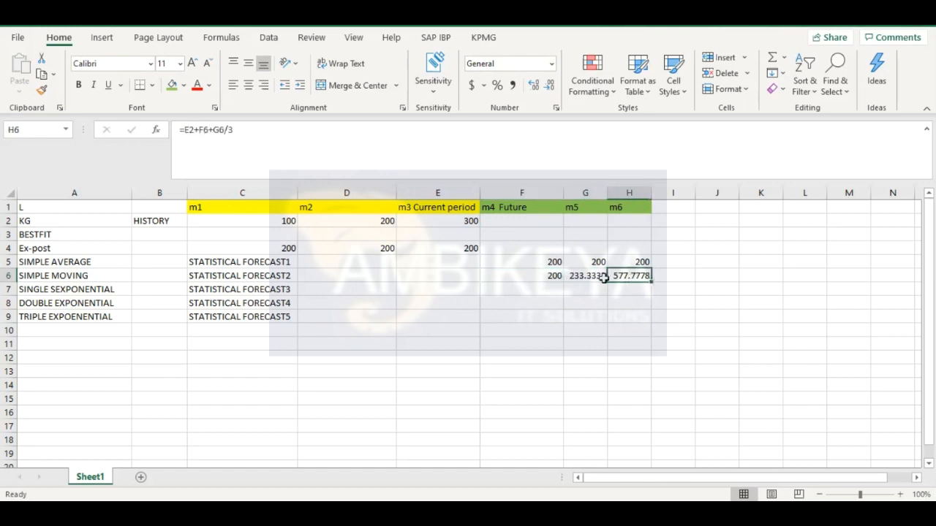
pyautogui.click(529, 276)
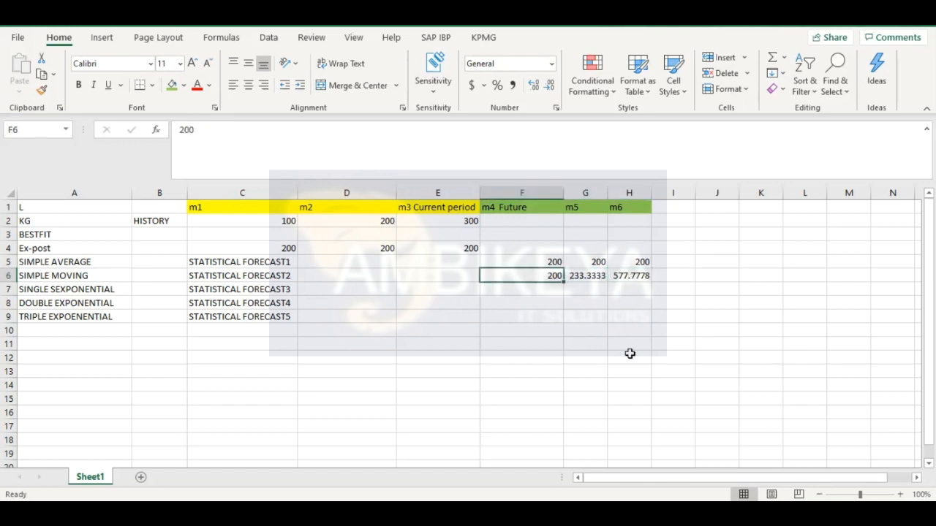
pyautogui.click(590, 275)
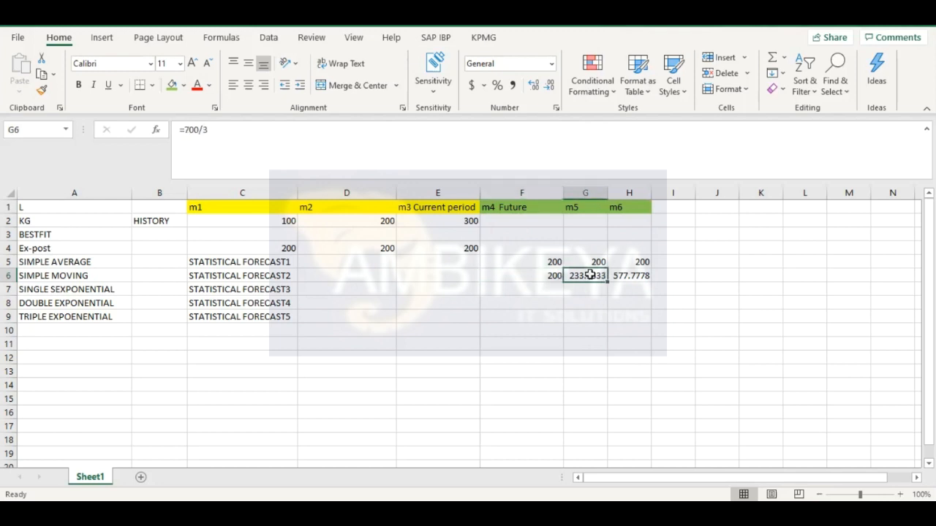
# Enter the text "Actuals qty +" in cell E13 as the start of the single exponential formula.
pyautogui.click(90, 285)
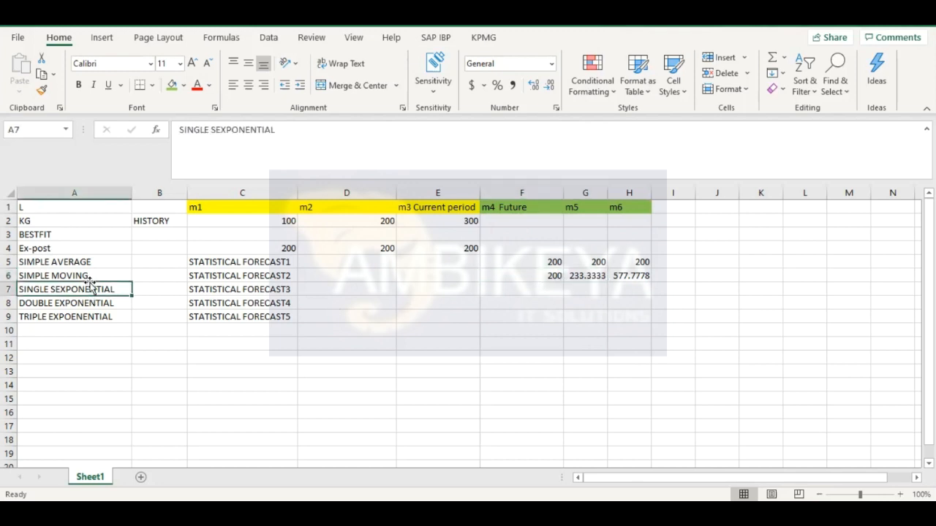
pyautogui.click(423, 369)
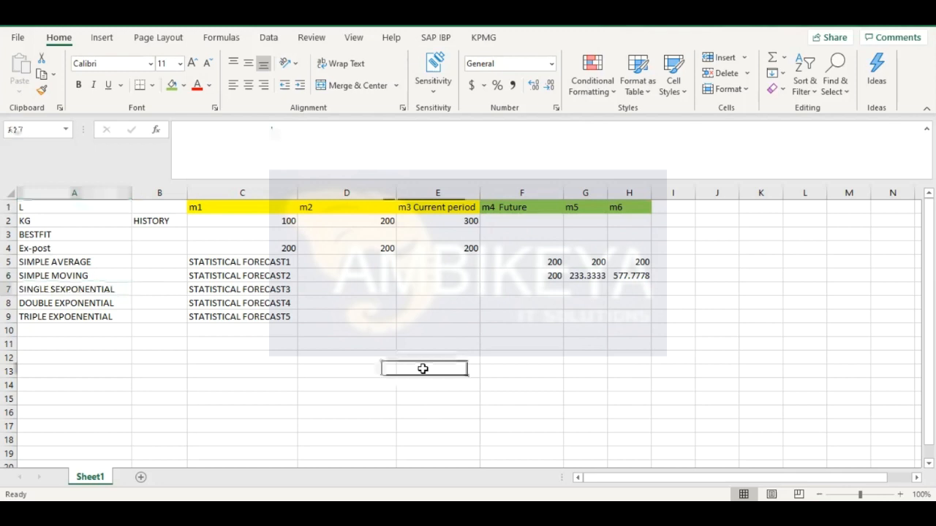
pyautogui.doubleClick(423, 369)
pyautogui.write('A')
pyautogui.press('BackSpace')
pyautogui.write('Actuals')
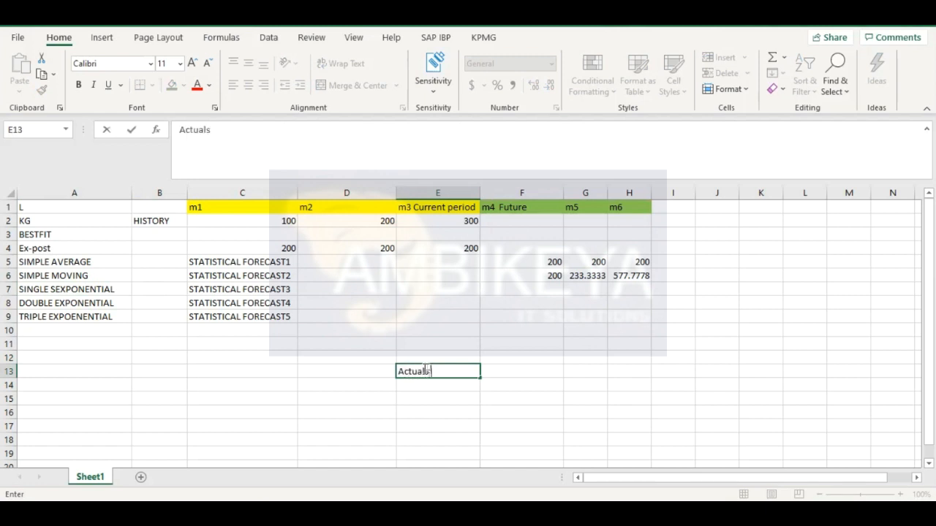
pyautogui.write(' qty')
pyautogui.click(500, 384)
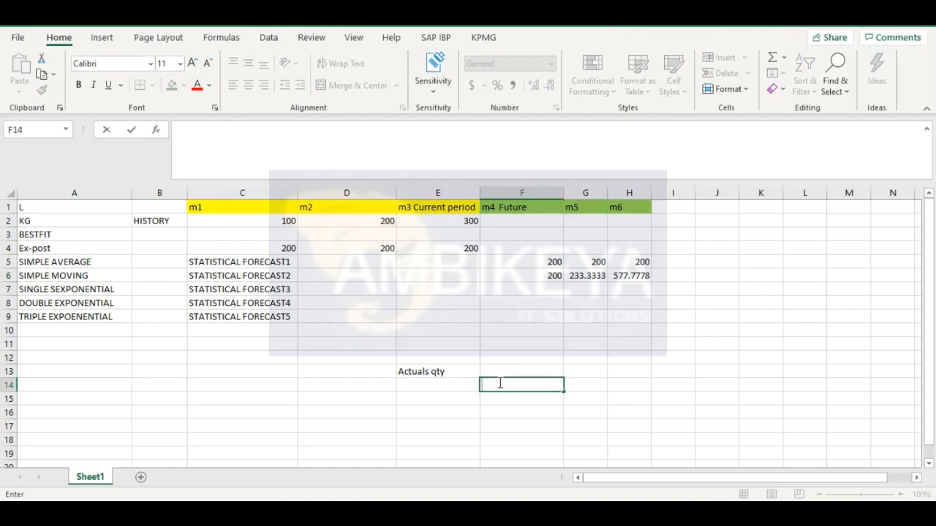
pyautogui.click(436, 373)
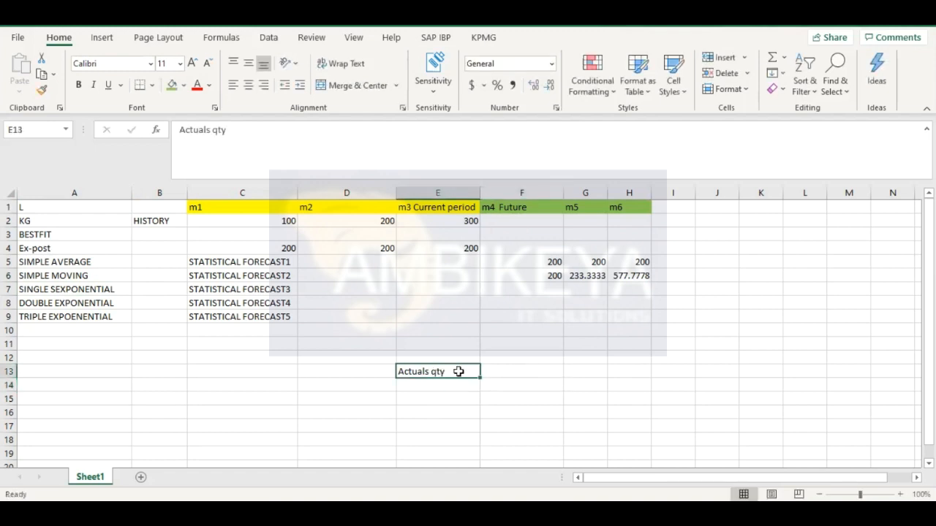
pyautogui.doubleClick(459, 371)
pyautogui.write('+')
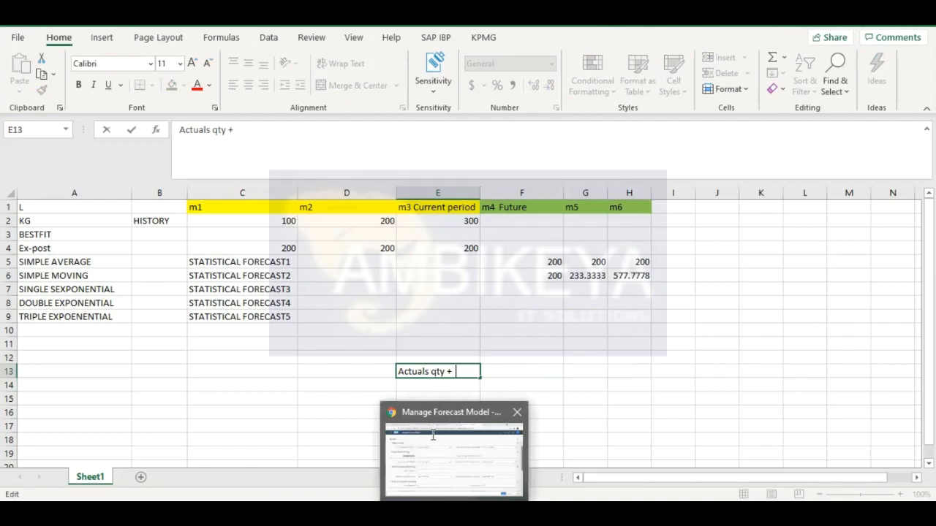
# Switch to Manage Forecast Model in the browser and check the Alpha Coefficient under Single Exponential Smoothing.
pyautogui.click(435, 439)
pyautogui.scroll(-1, 364, 358)
pyautogui.scroll(-3, 362, 358)
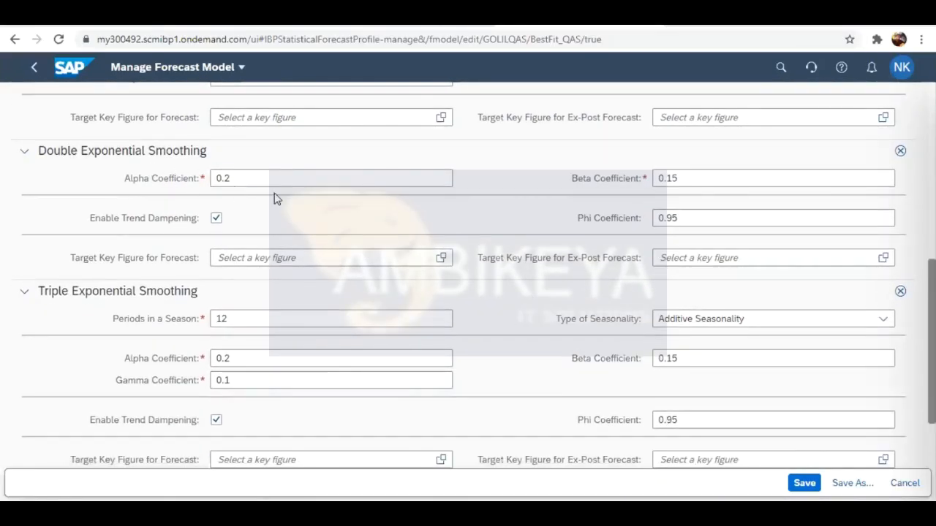
pyautogui.scroll(2, 146, 202)
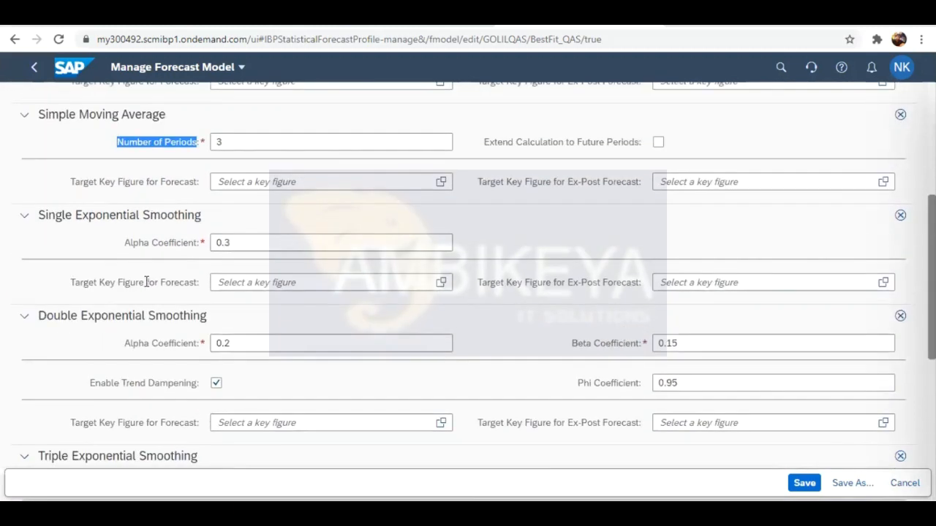
pyautogui.click(146, 282)
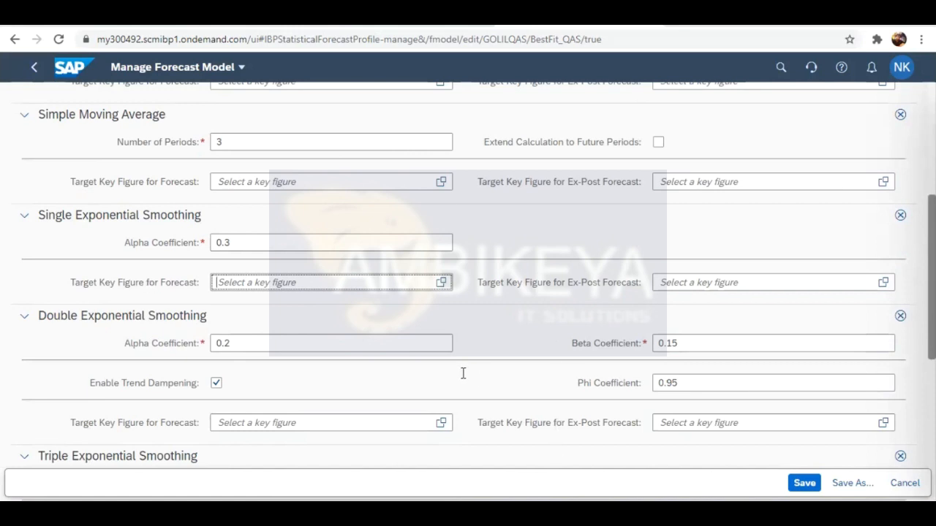
# Return to the Excel sheet and select the m1 to m3 history quantities in C2:E2.
pyautogui.hotkey('alt', 'Tab')
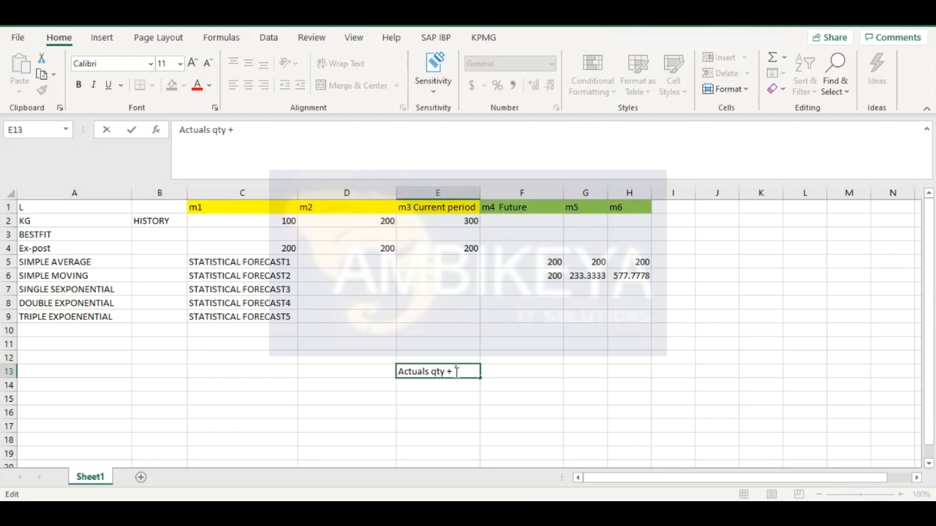
pyautogui.click(437, 405)
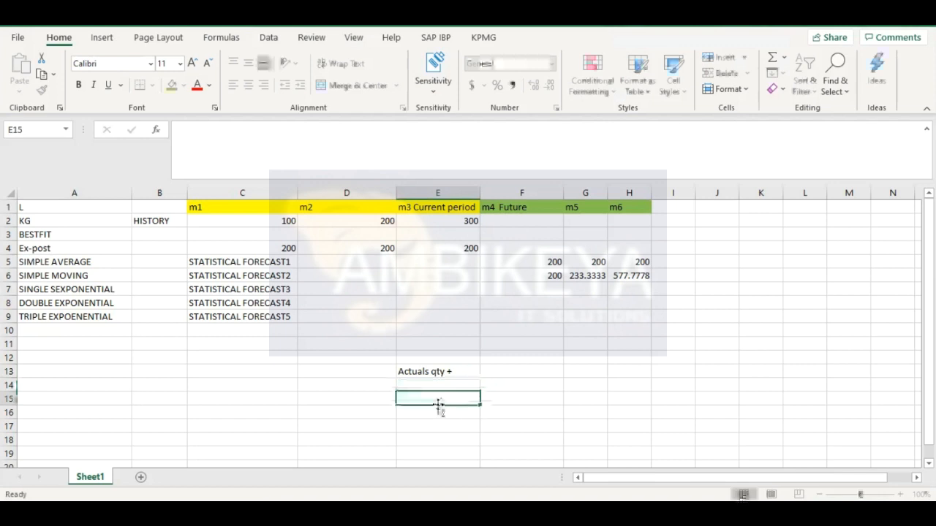
pyautogui.click(326, 218)
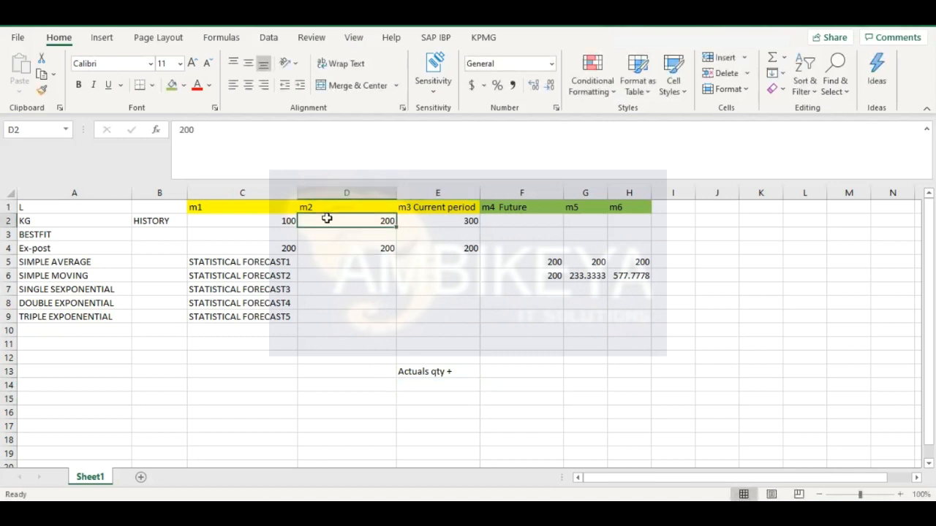
pyautogui.click(286, 222)
pyautogui.hotkey('shift', 'Right')
pyautogui.hotkey('shift', 'Right')
pyautogui.hotkey('shift', 'Right')
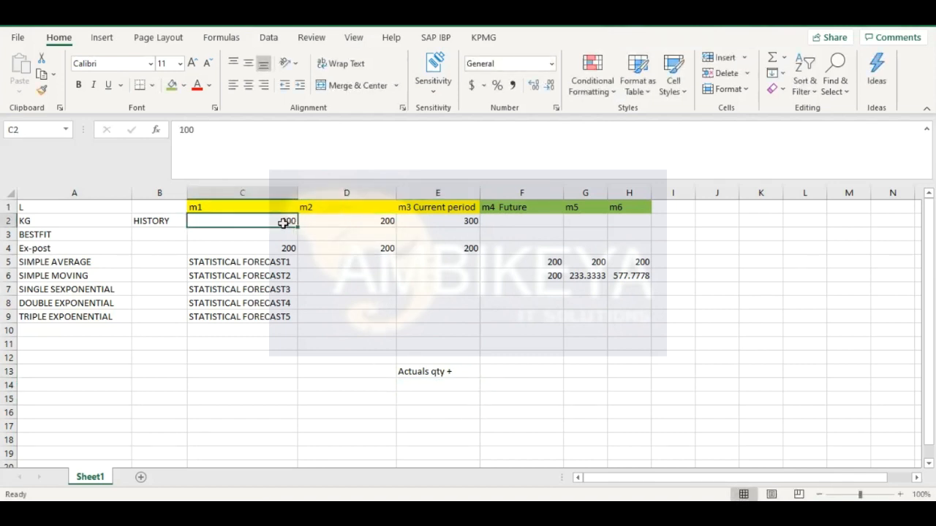
pyautogui.hotkey('shift', 'Left')
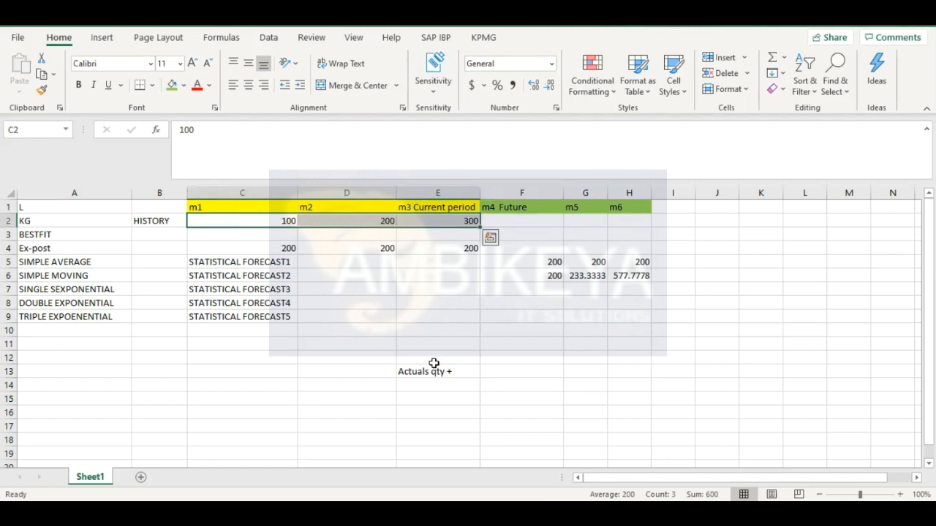
# Extend the E13 text to "Actuals qty + alpha Cofficient*Expost" and fit column E to its content.
pyautogui.doubleClick(462, 371)
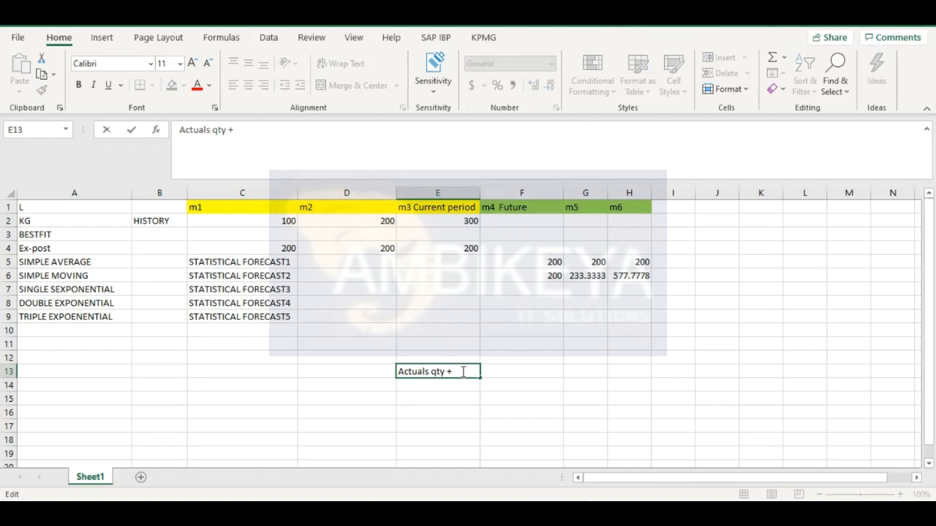
pyautogui.write('alpha Co')
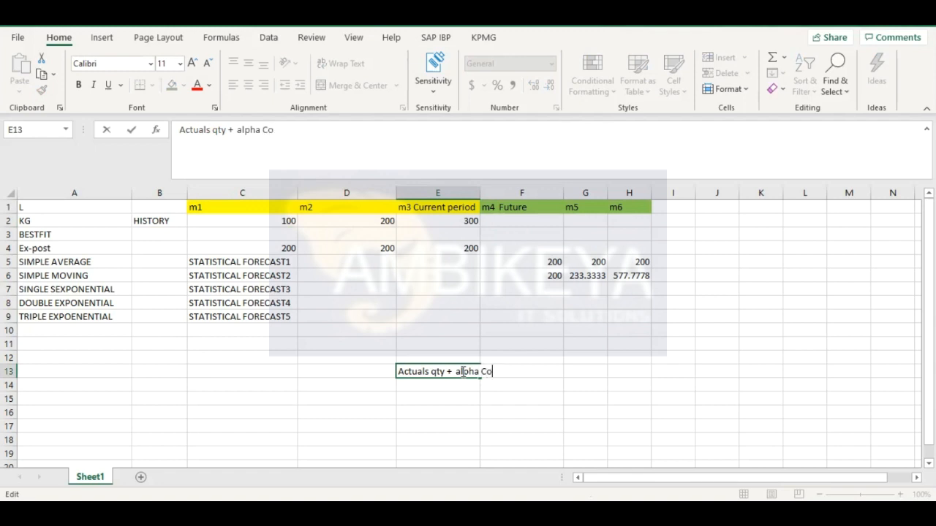
pyautogui.write('fficient:*')
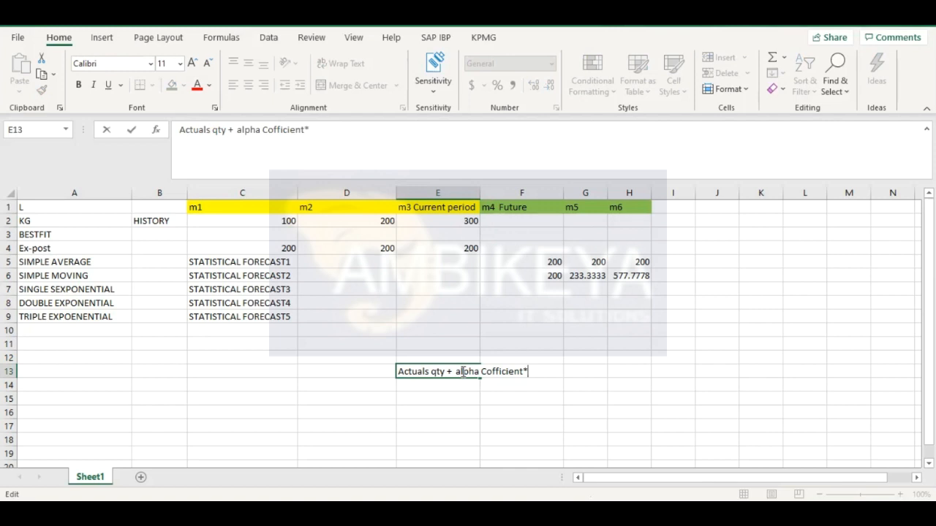
pyautogui.write('Expost')
pyautogui.click(462, 416)
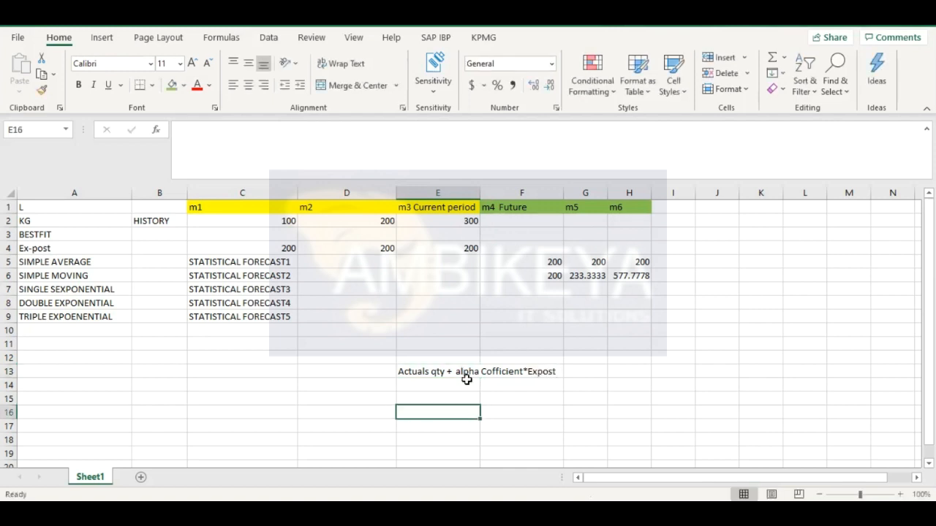
pyautogui.doubleClick(476, 191)
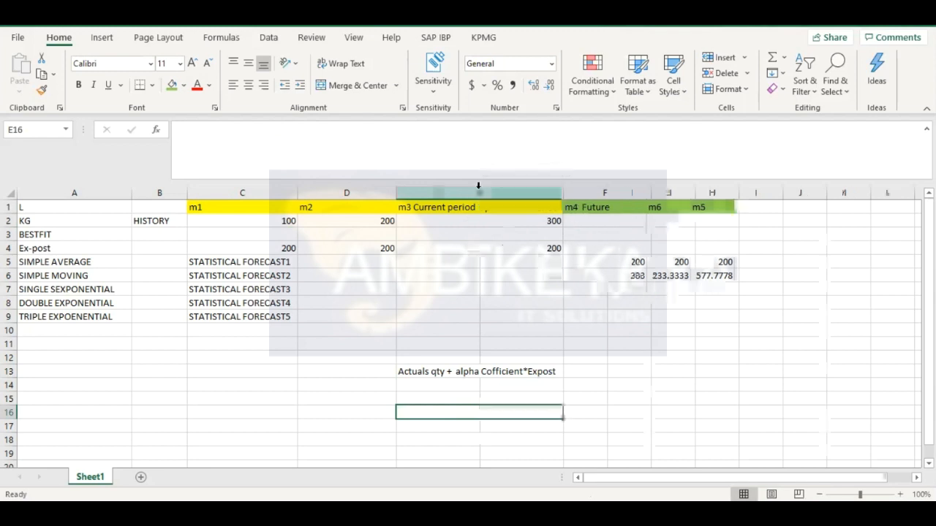
pyautogui.click(494, 373)
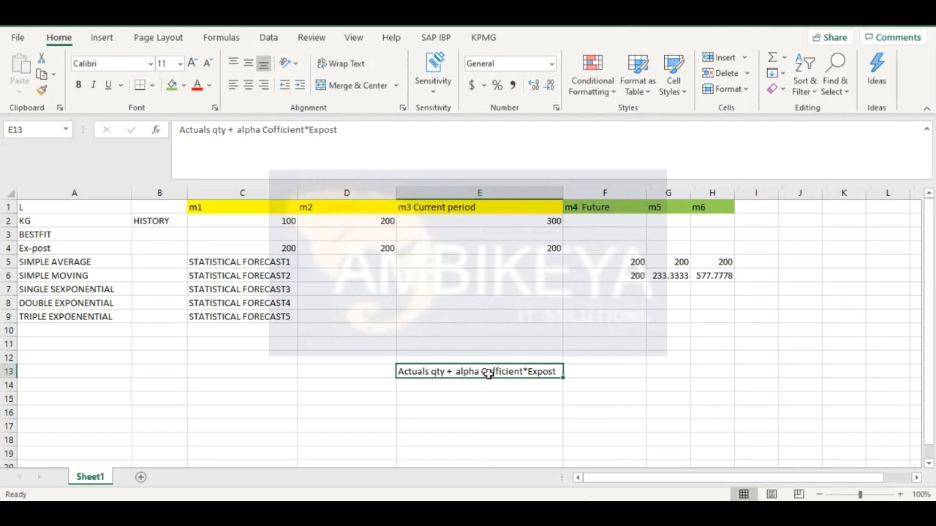
# Label the formula text in E13 by entering "Single expoentential" in D13.
pyautogui.click(346, 369)
pyautogui.write('S')
pyautogui.write('im')
pyautogui.press('BackSpace')
pyautogui.write('n')
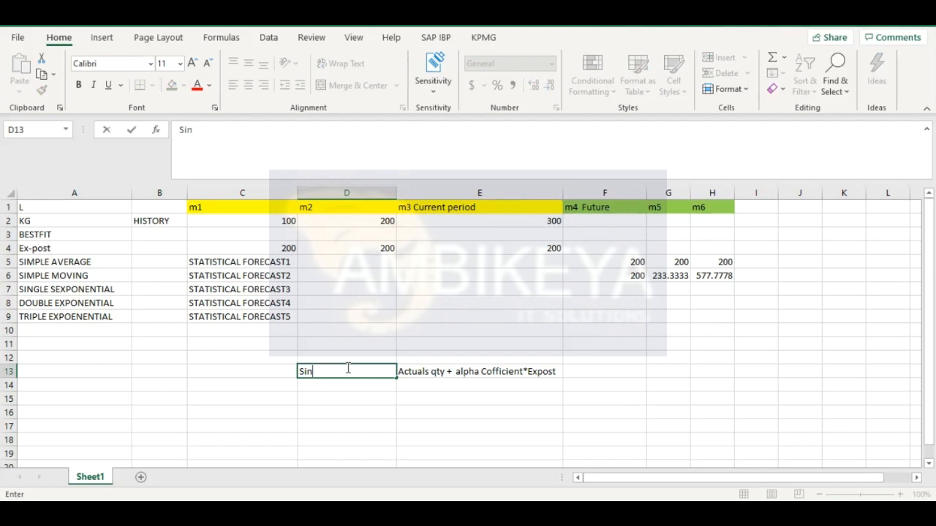
pyautogui.write('gle expo')
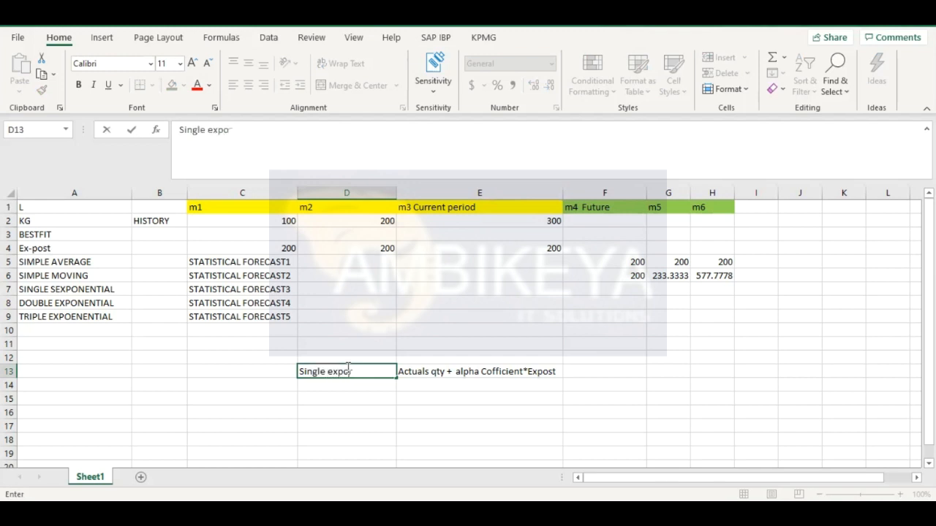
pyautogui.write('entential')
pyautogui.press('Return')
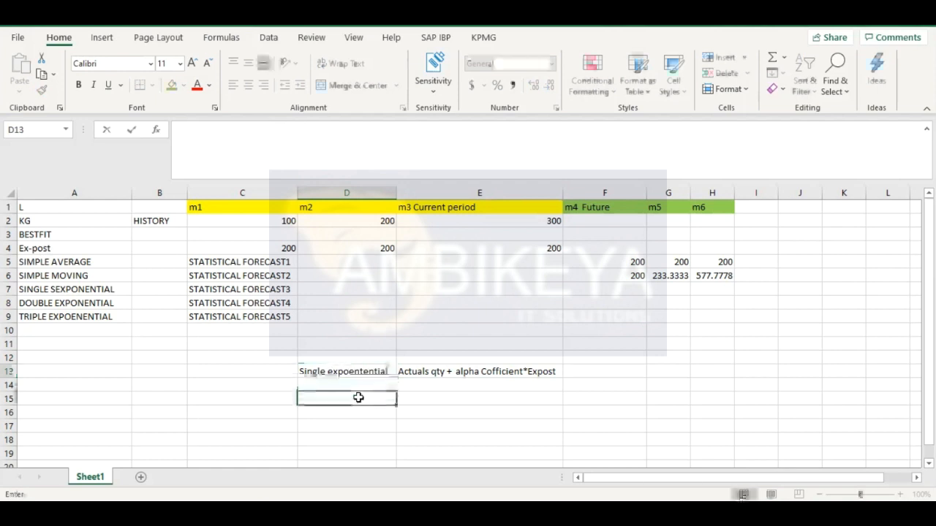
pyautogui.click(358, 371)
pyautogui.click(482, 371)
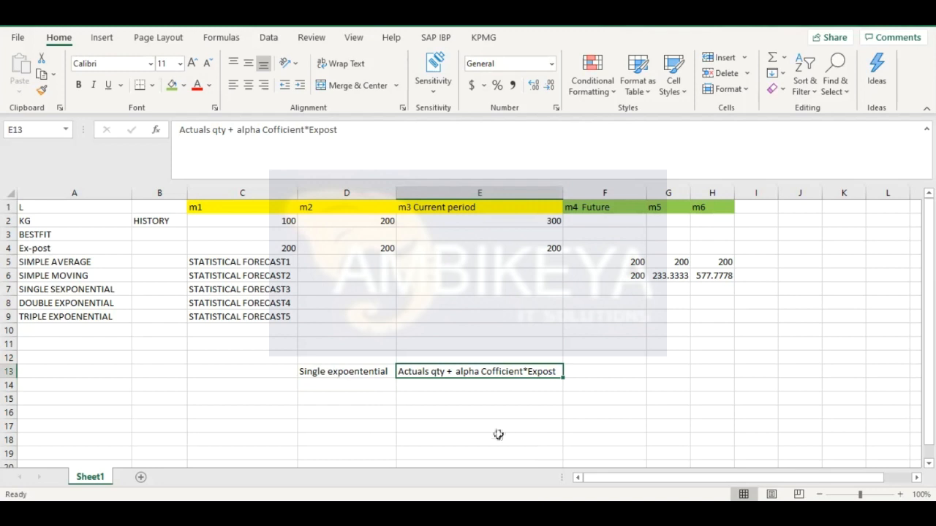
# Enter "Alpha cofficient" in B12 and fit column B to its content.
pyautogui.doubleClick(229, 372)
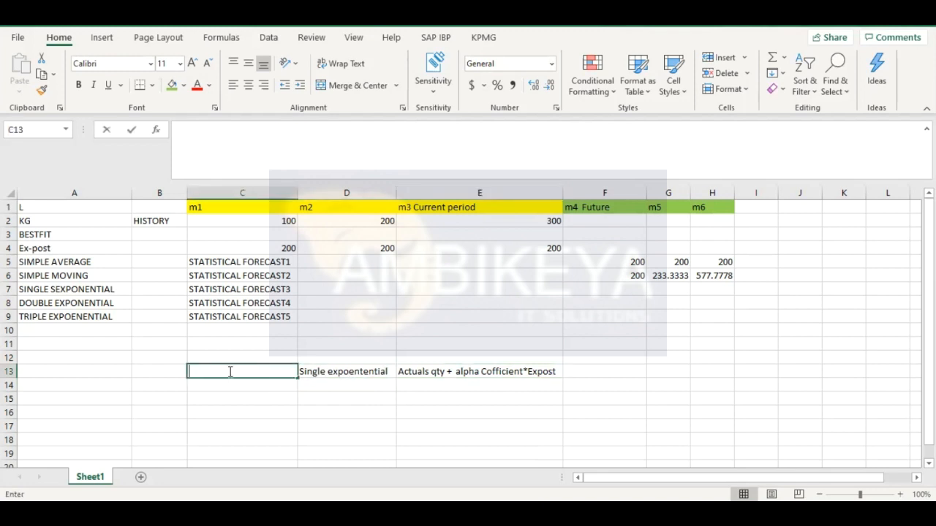
pyautogui.click(165, 358)
pyautogui.doubleClick(160, 357)
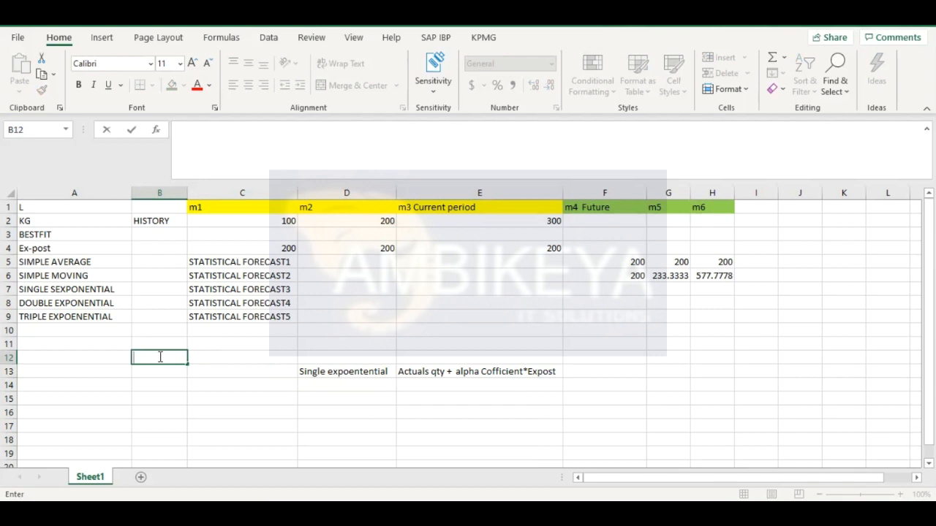
pyautogui.write('Alpha coffi')
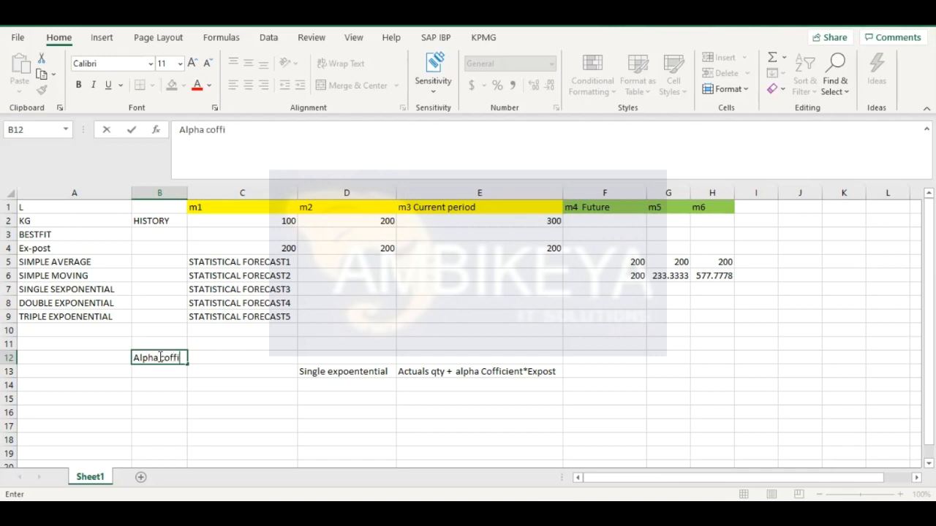
pyautogui.write('cient')
pyautogui.click(167, 382)
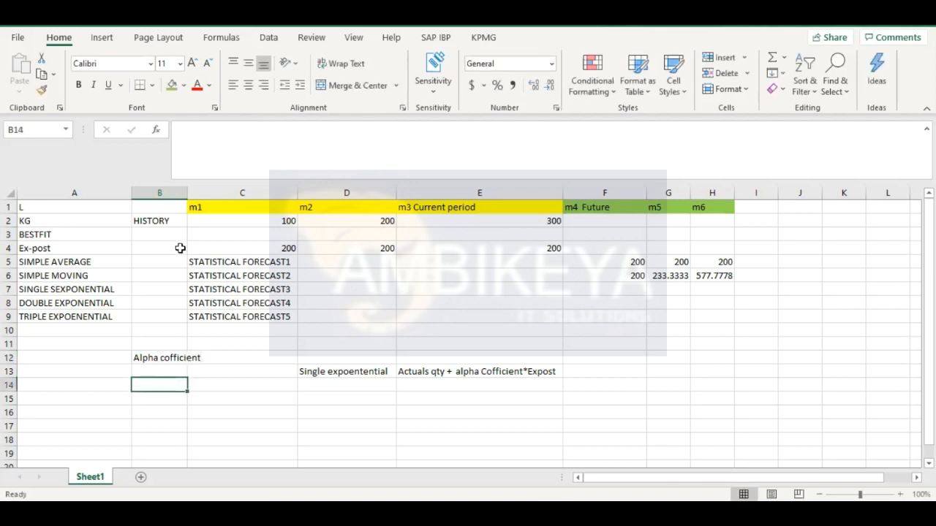
pyautogui.doubleClick(186, 186)
# Describe the alpha coefficient by entering "Smothing constant" in C12.
pyautogui.click(256, 358)
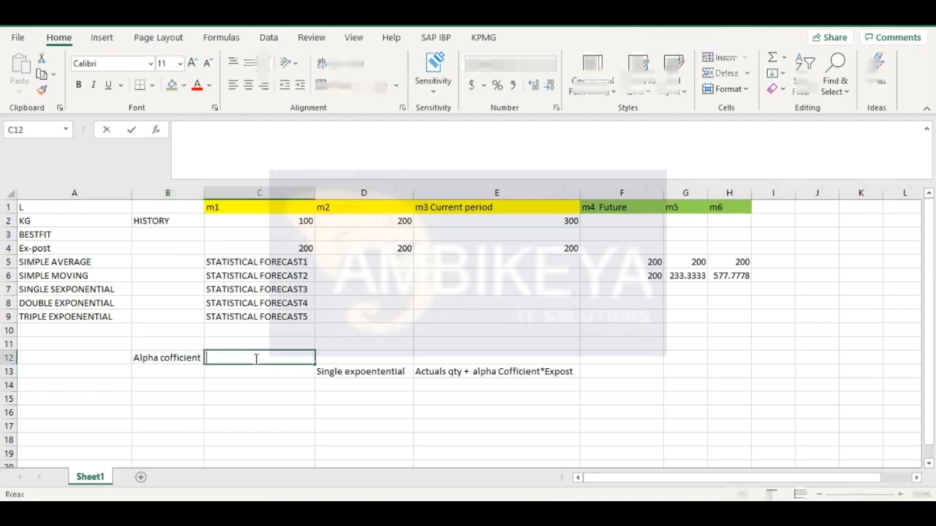
pyautogui.write('Smm')
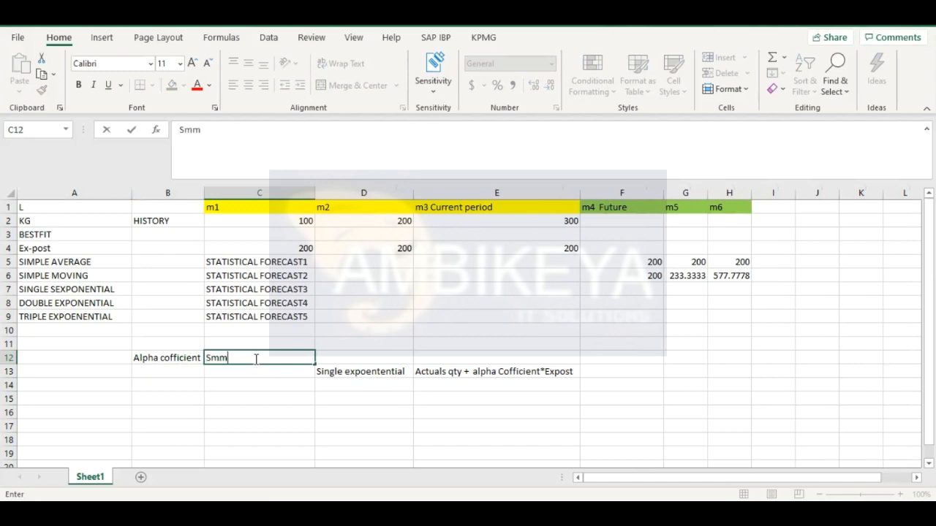
pyautogui.press('BackSpace')
pyautogui.write('othing con')
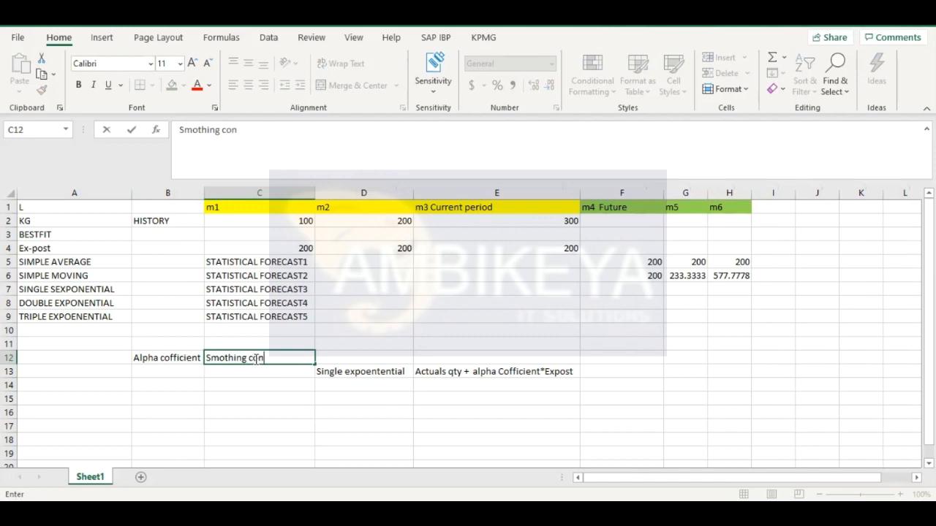
pyautogui.write('stant')
pyautogui.click(273, 389)
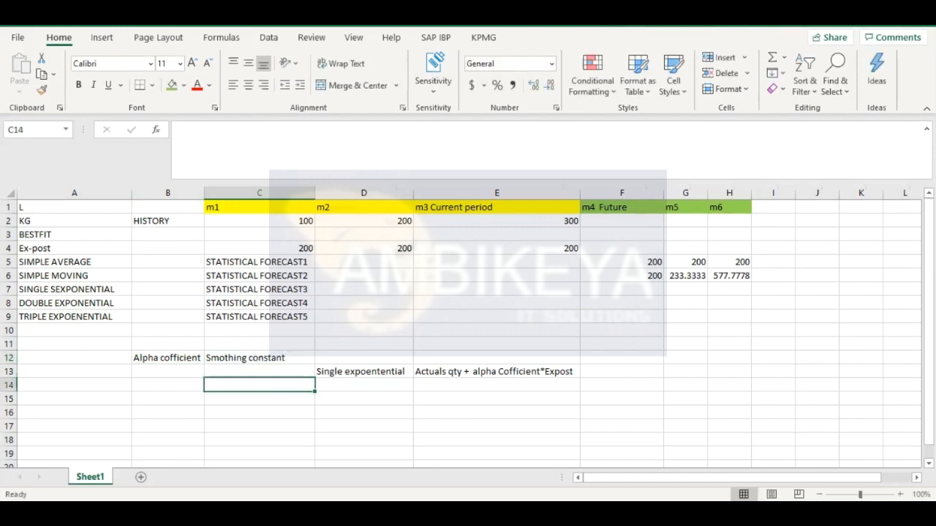
# Switch to the SAP Help Portal in the browser and open the Application Help for SAP IBP for Supply Chain 2108.
pyautogui.click(437, 456)
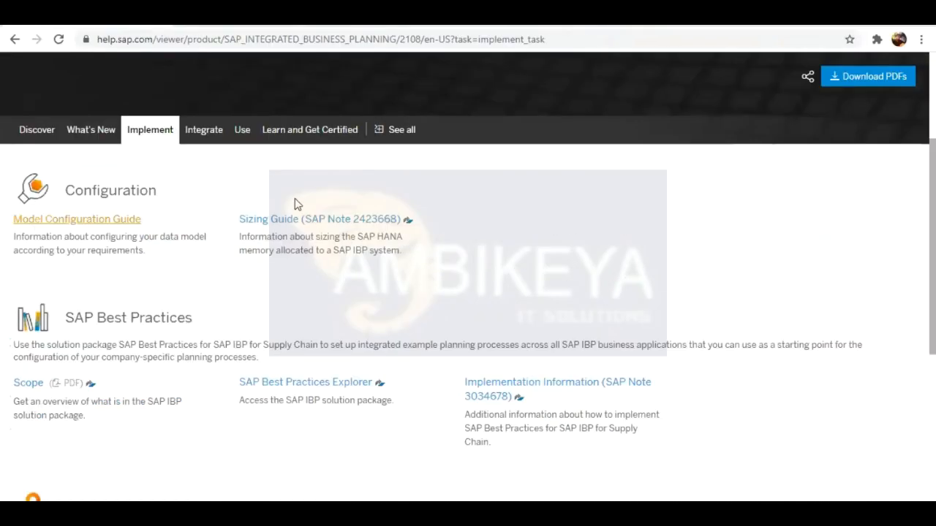
pyautogui.click(243, 130)
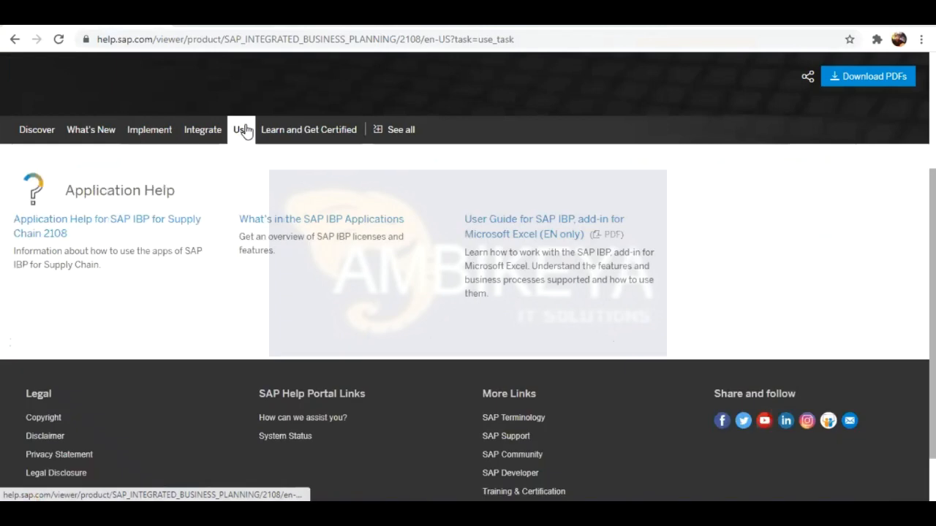
pyautogui.click(123, 224)
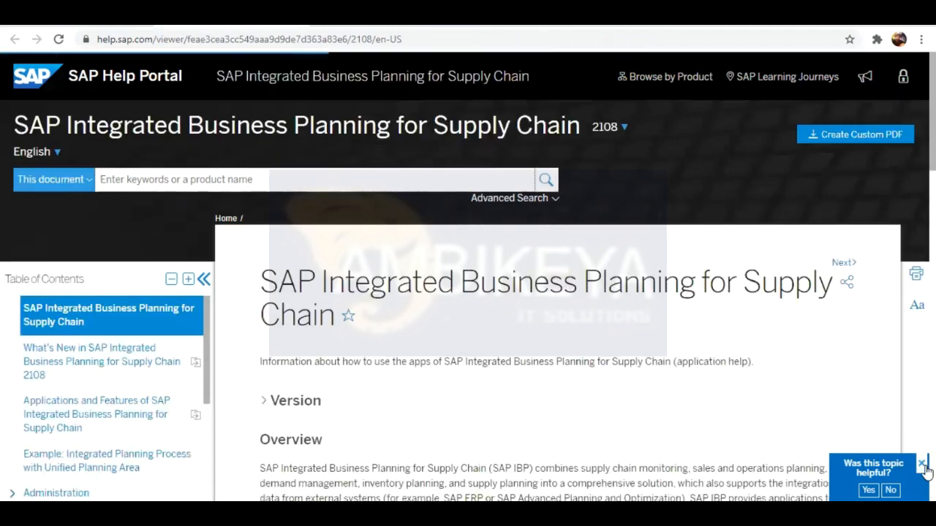
# Expand the Business Applications section in the help's table of contents and look through its planning topics.
pyautogui.scroll(-3, 106, 412)
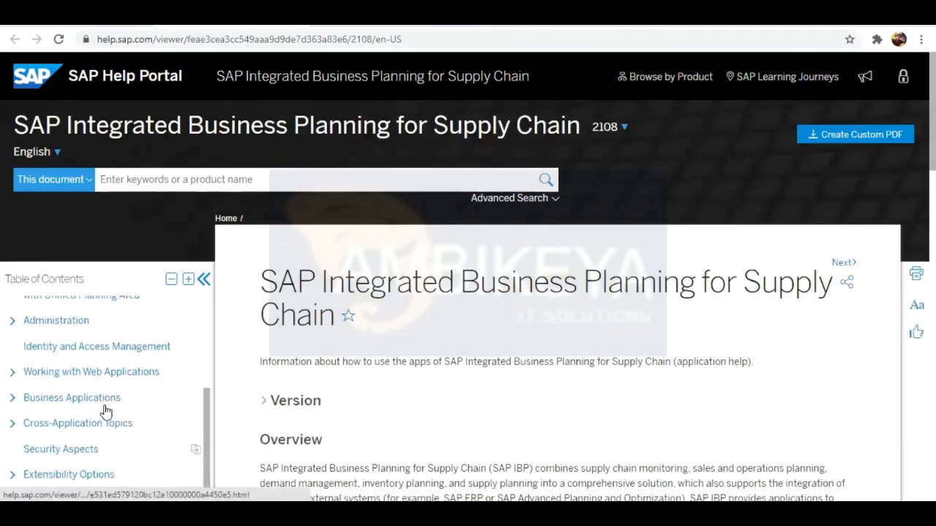
pyautogui.scroll(2, 106, 411)
pyautogui.scroll(-3, 107, 412)
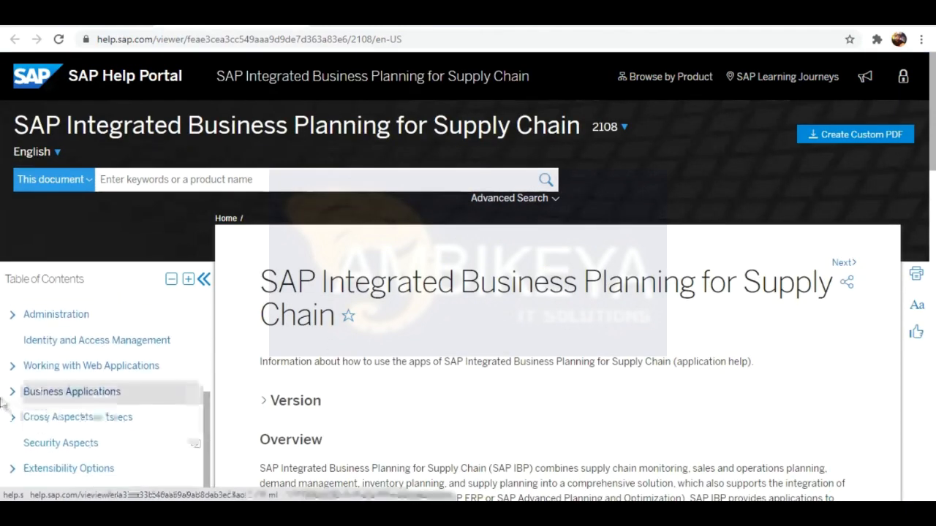
pyautogui.click(10, 398)
pyautogui.scroll(-3, 99, 392)
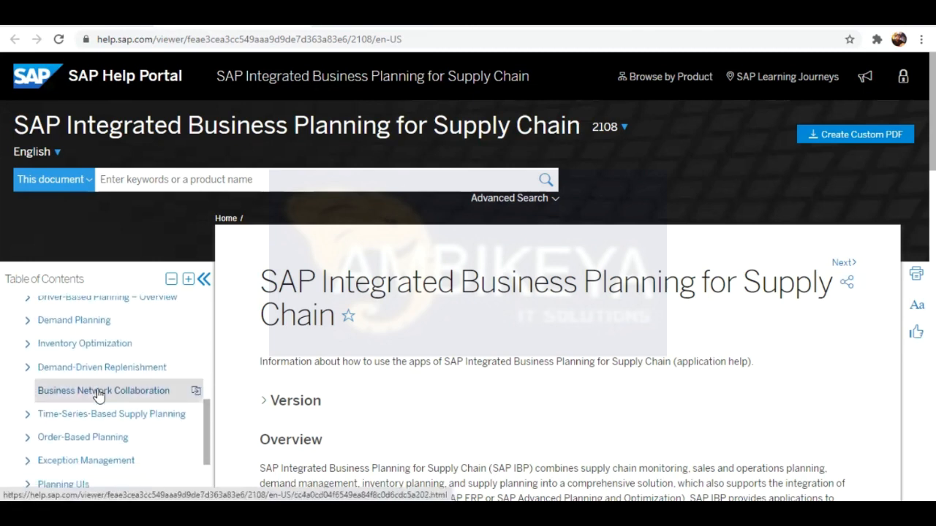
pyautogui.scroll(-3, 99, 393)
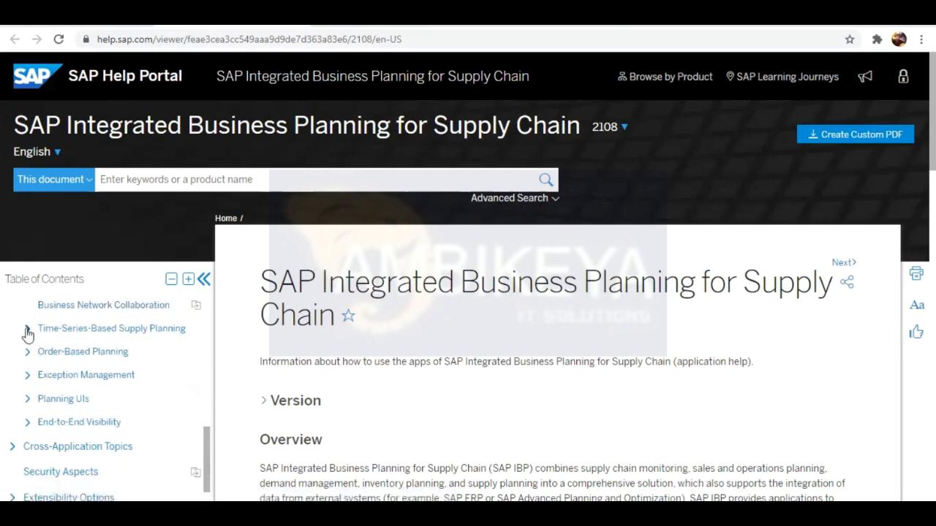
pyautogui.click(27, 333)
pyautogui.scroll(-2, 115, 378)
pyautogui.scroll(2, 115, 378)
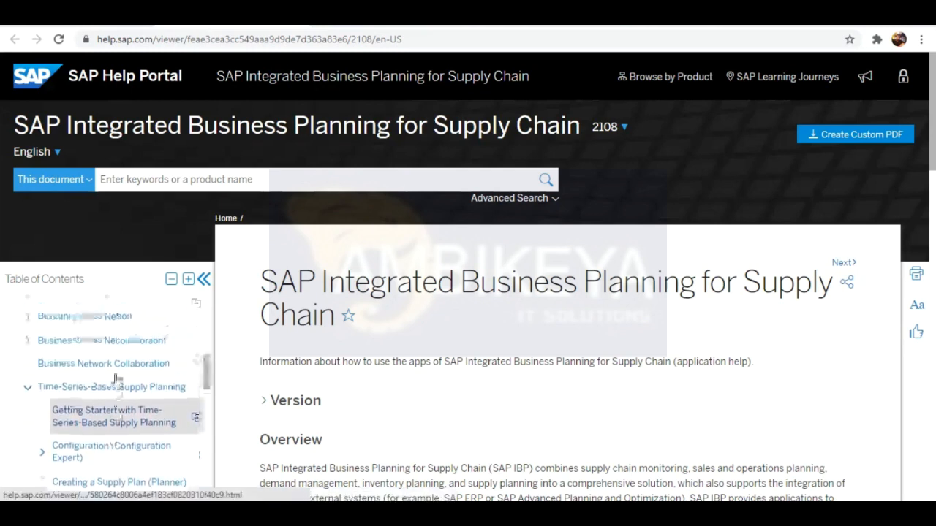
pyautogui.scroll(-2, 117, 378)
pyautogui.scroll(1, 117, 378)
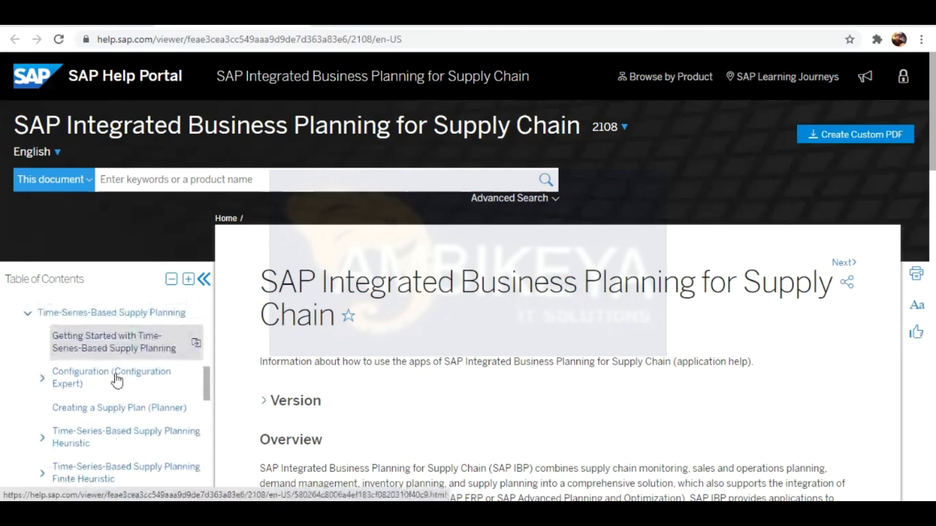
pyautogui.click(29, 316)
# Expand Demand Planning and its Statistical Forecasting section in the table of contents and look through the subtopics.
pyautogui.scroll(3, 109, 324)
pyautogui.scroll(-1, 111, 326)
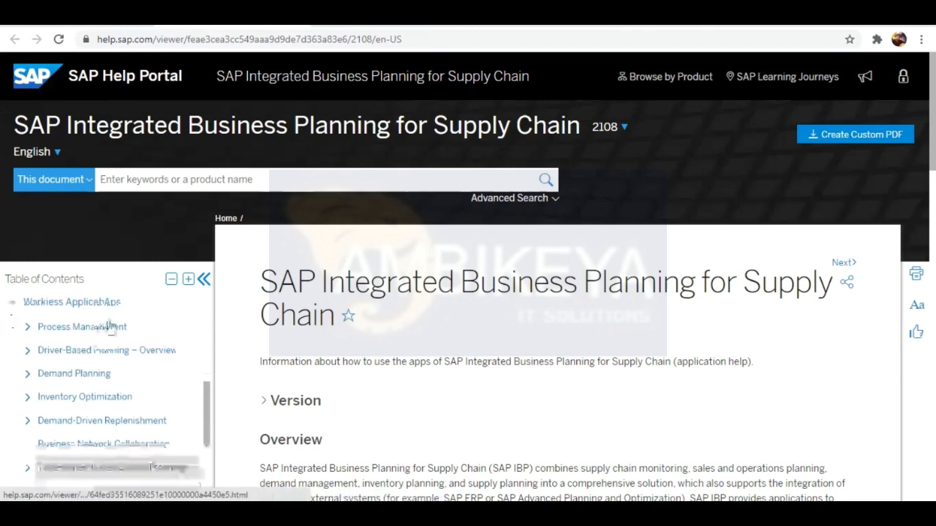
pyautogui.click(27, 369)
pyautogui.scroll(-2, 127, 380)
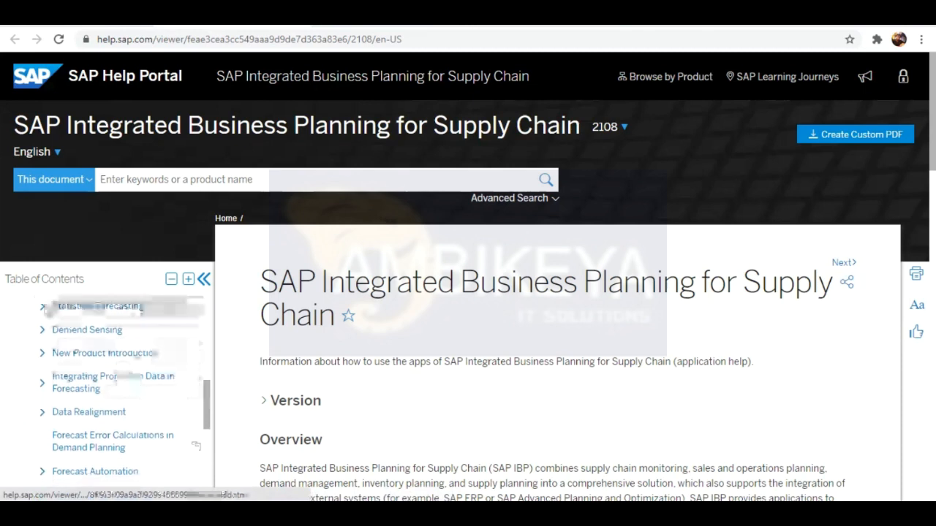
pyautogui.click(42, 308)
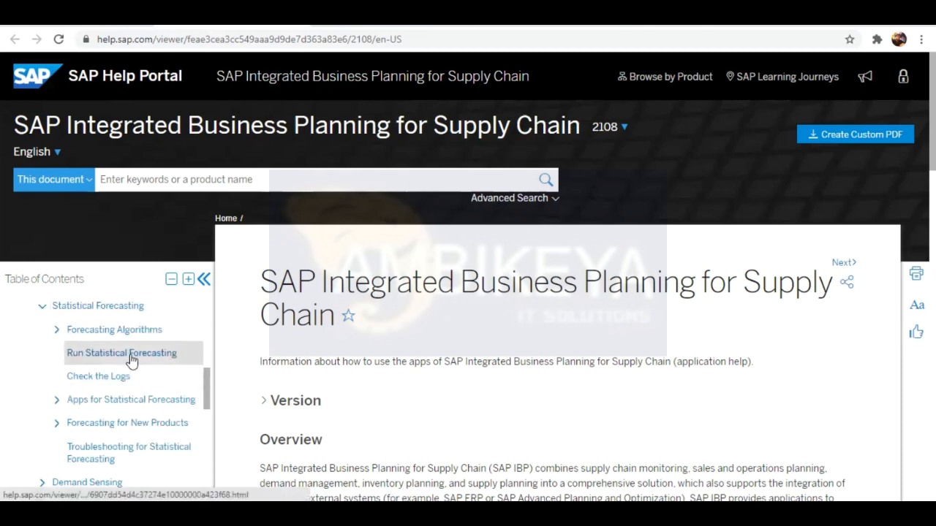
pyautogui.scroll(-4, 132, 360)
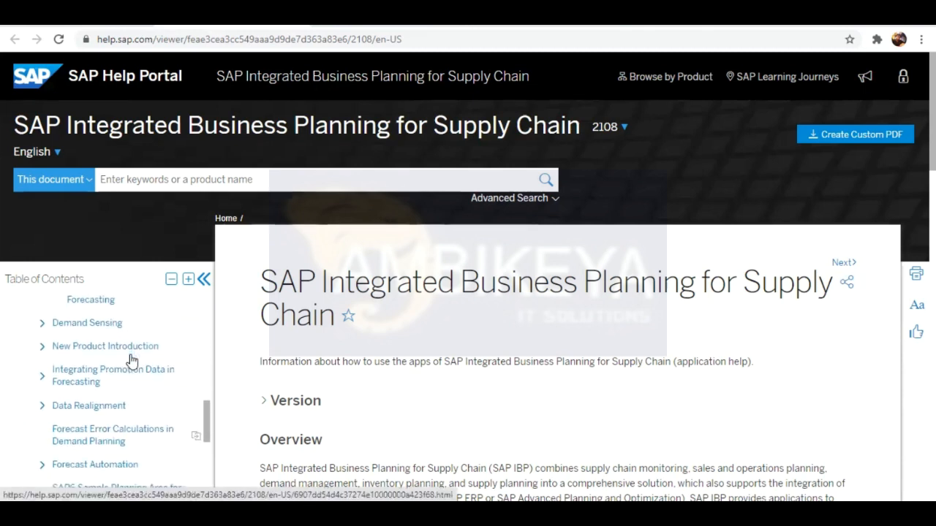
pyautogui.scroll(2, 132, 361)
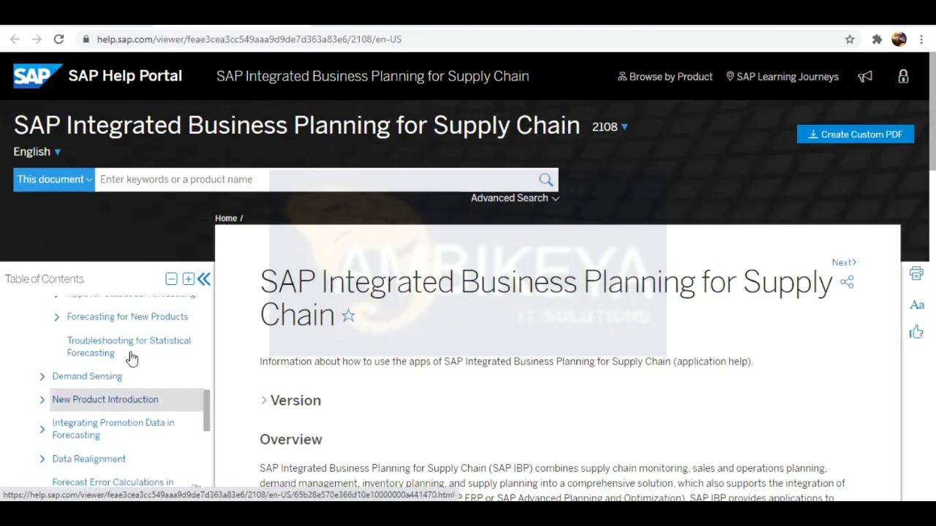
pyautogui.scroll(3, 134, 350)
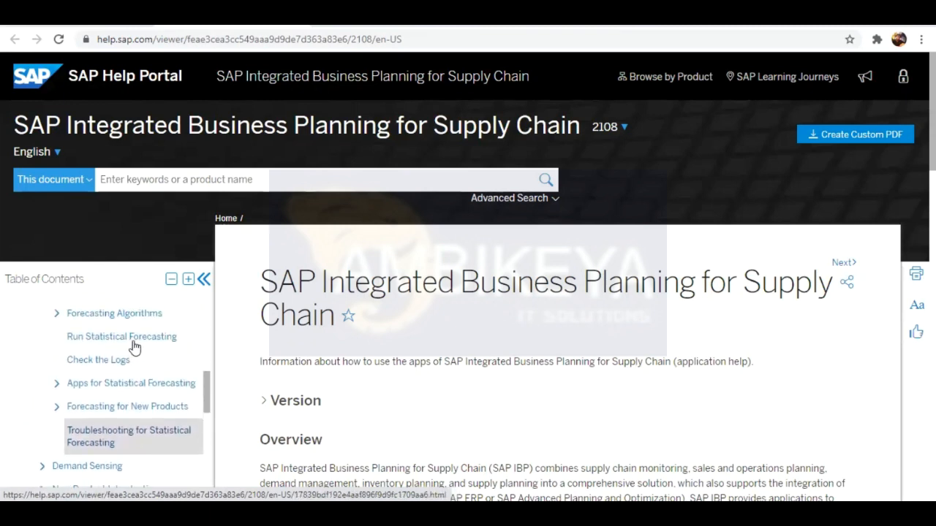
# Expand Apps for Statistical Forecasting and Forecasting Algorithms, and open the Forecasting Algorithms topic.
pyautogui.click(58, 386)
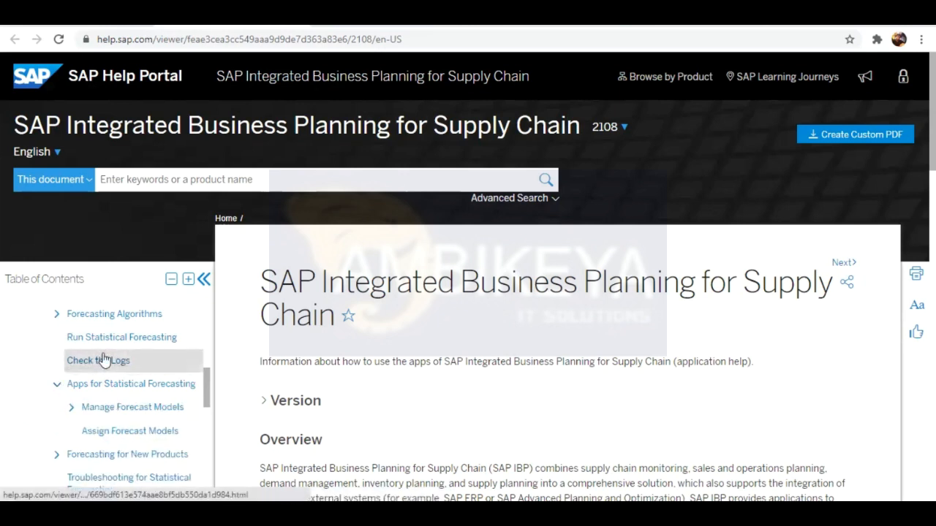
pyautogui.scroll(2, 104, 357)
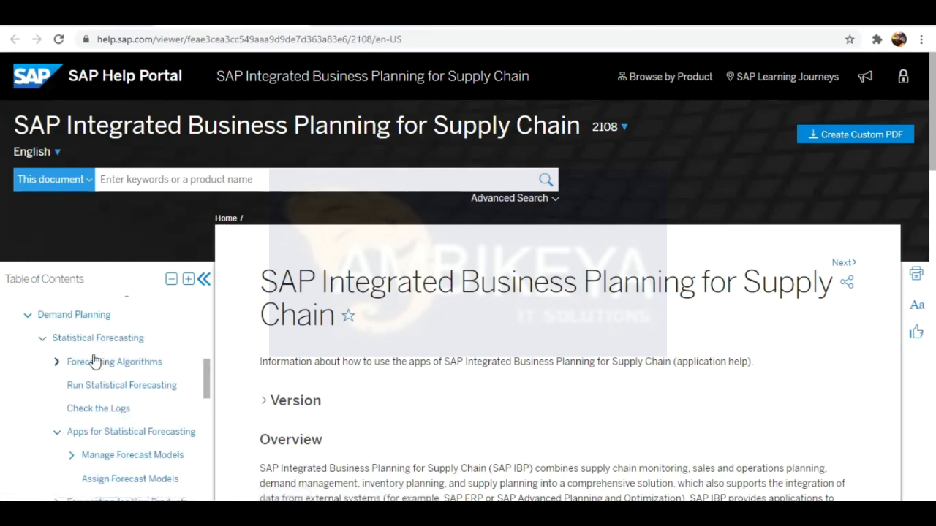
pyautogui.click(102, 362)
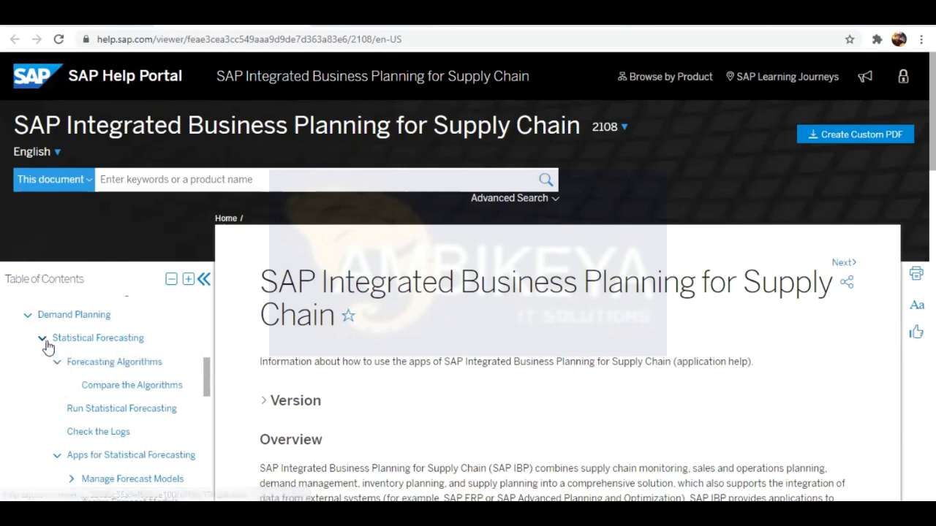
pyautogui.click(109, 362)
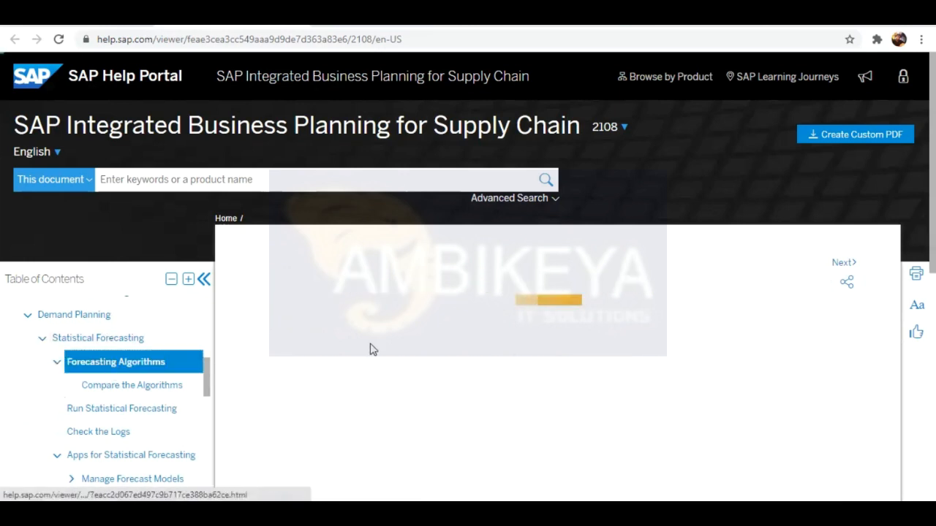
# Review the listed forecasting algorithms and open the Double Exponential Smoothing topic at its alpha and beta coefficient settings.
pyautogui.scroll(-6, 431, 344)
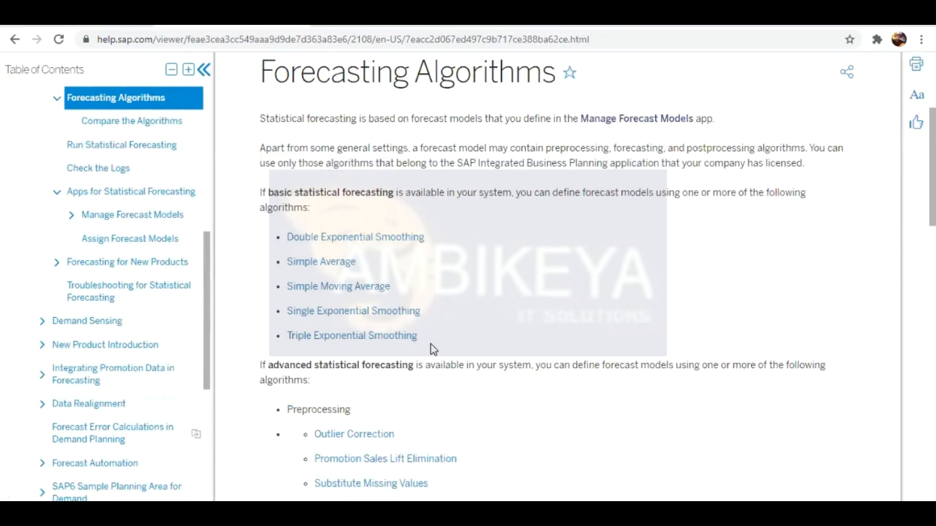
pyautogui.scroll(-4, 432, 349)
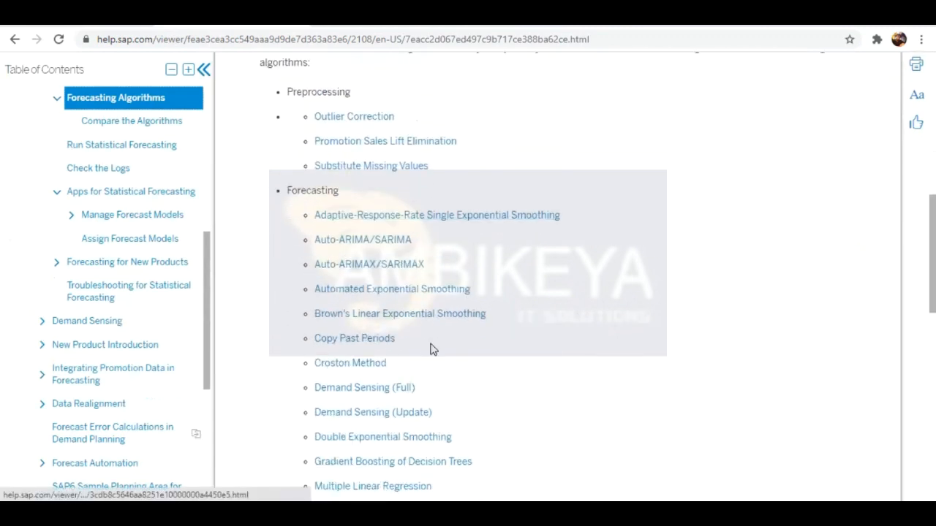
pyautogui.scroll(-2, 431, 350)
pyautogui.scroll(4, 432, 350)
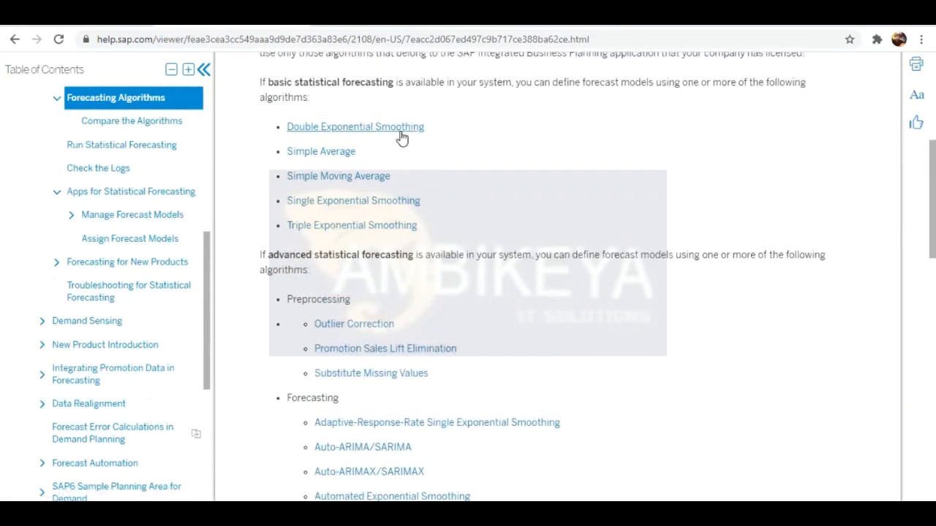
pyautogui.click(359, 128)
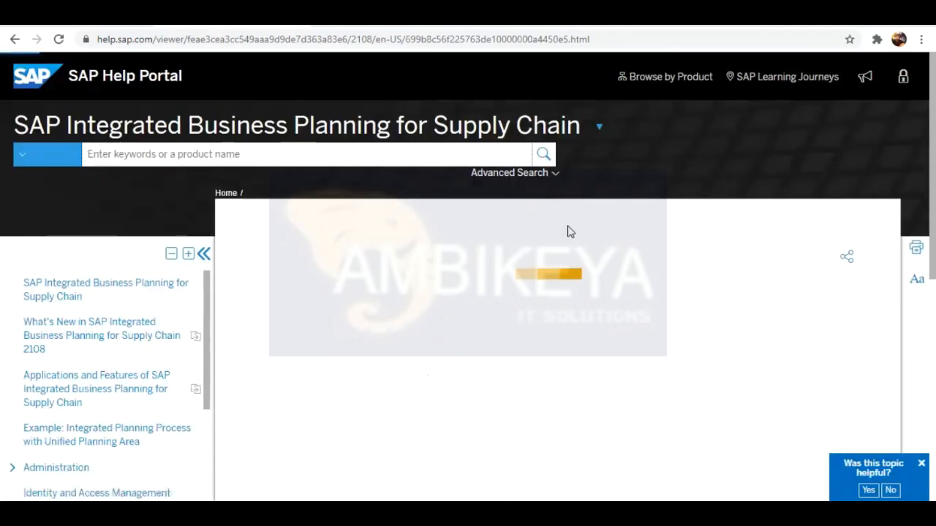
pyautogui.scroll(-10, 530, 374)
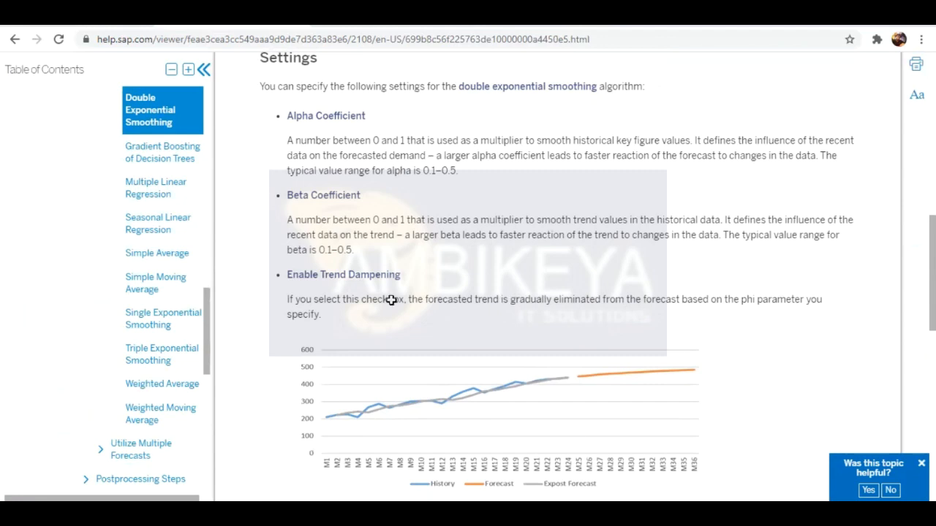
# Switch back to the Excel workbook and change the m2 history value in D2 to 800.
pyautogui.hotkey('alt', 'Tab')
pyautogui.click(301, 221)
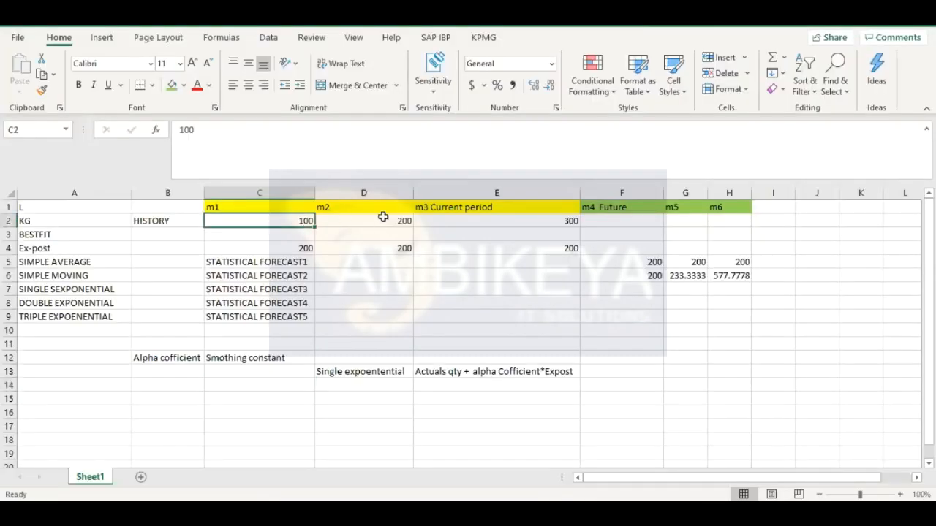
pyautogui.click(383, 220)
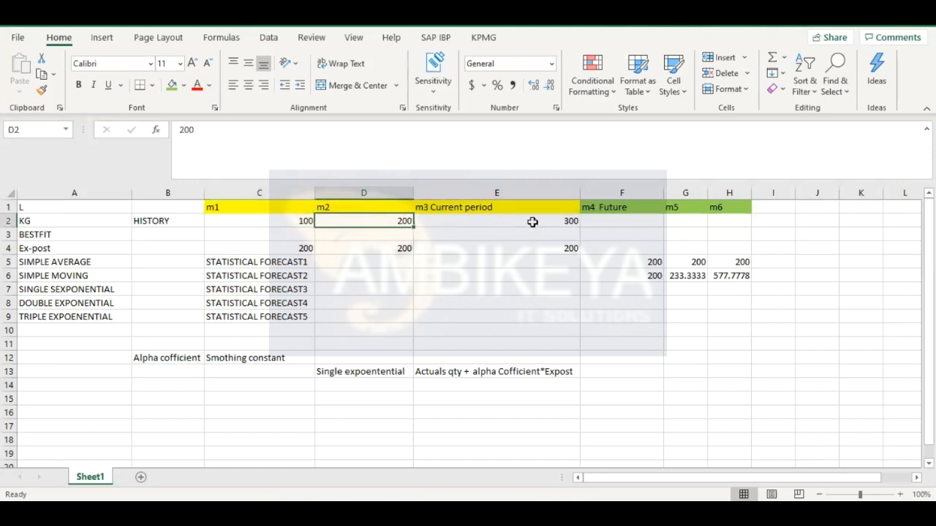
pyautogui.click(533, 222)
pyautogui.doubleClick(395, 220)
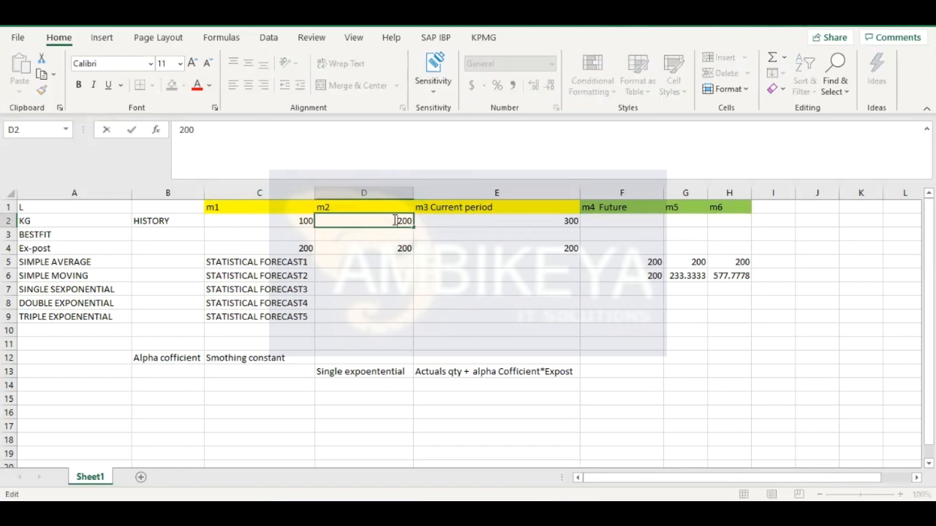
pyautogui.press('BackSpace')
pyautogui.press('BackSpace')
pyautogui.press('BackSpace')
pyautogui.write('8000')
pyautogui.press('BackSpace')
pyautogui.click(393, 305)
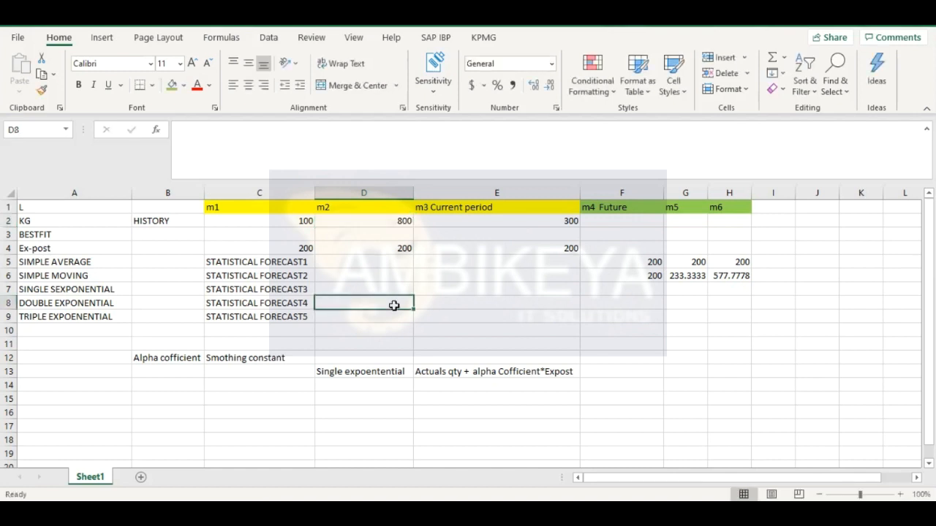
# Examine the m2 history value in D2 together with the single exponential formula text in E13.
pyautogui.click(378, 217)
pyautogui.click(377, 237)
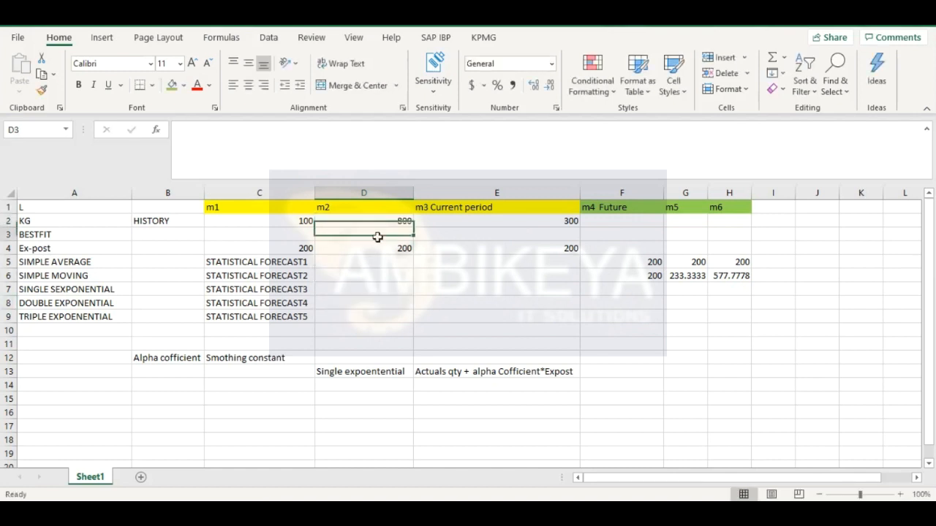
pyautogui.click(376, 221)
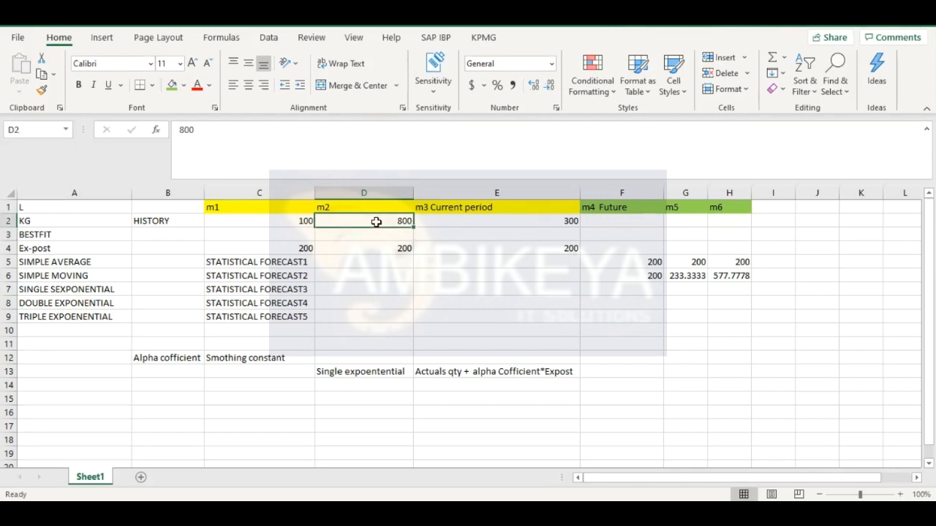
pyautogui.click(368, 263)
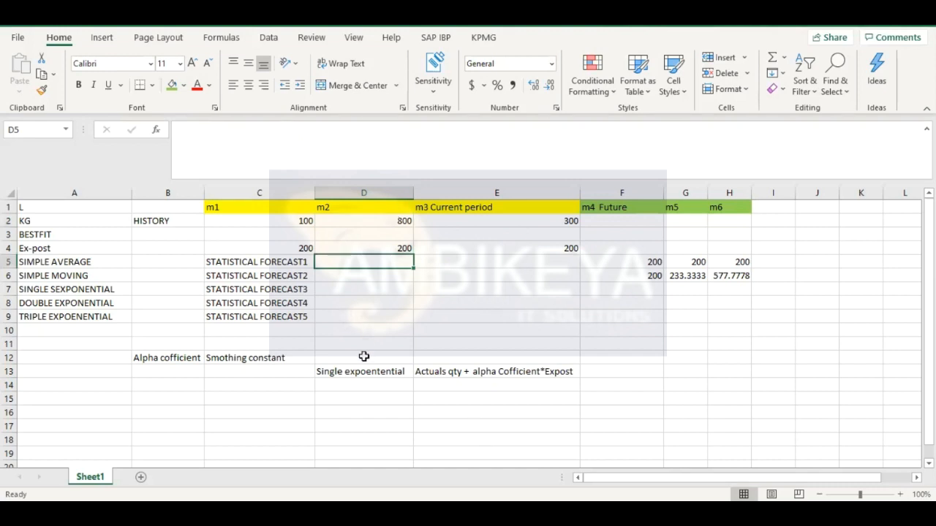
pyautogui.click(517, 373)
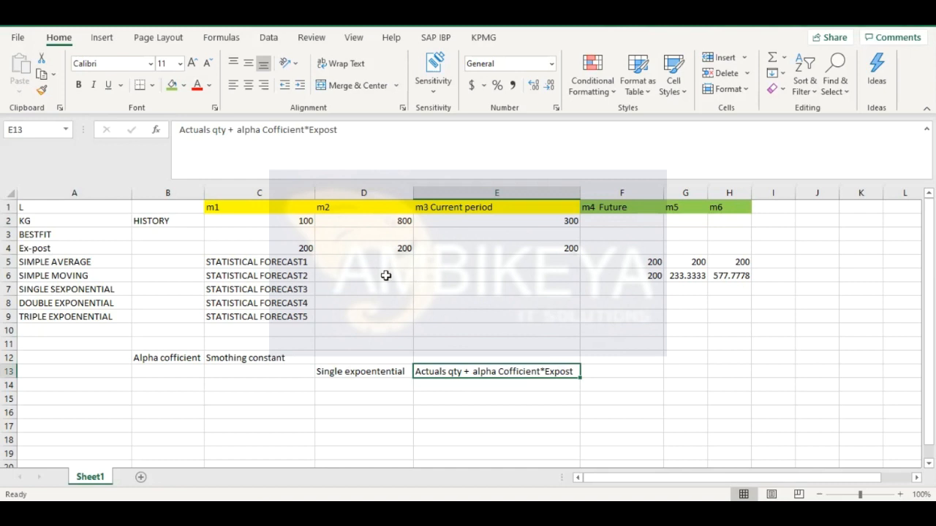
pyautogui.click(369, 231)
pyautogui.click(362, 222)
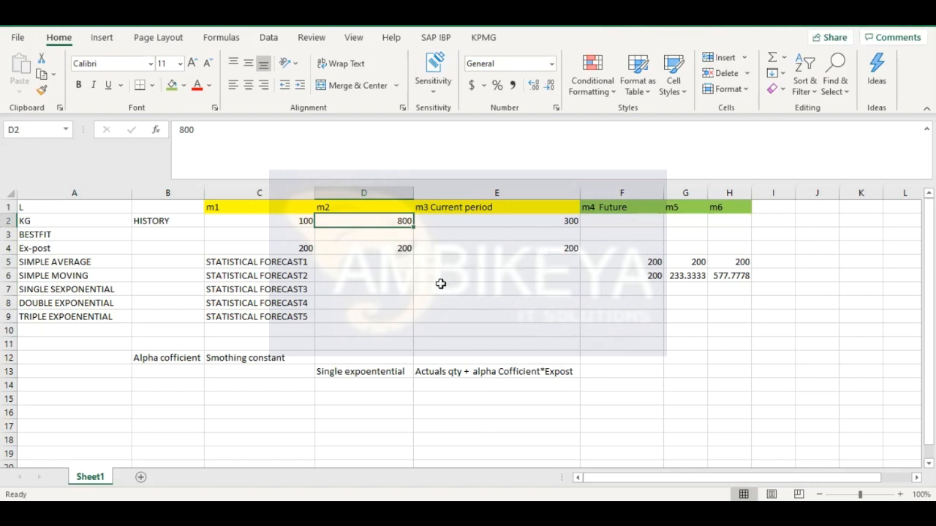
pyautogui.doubleClick(377, 304)
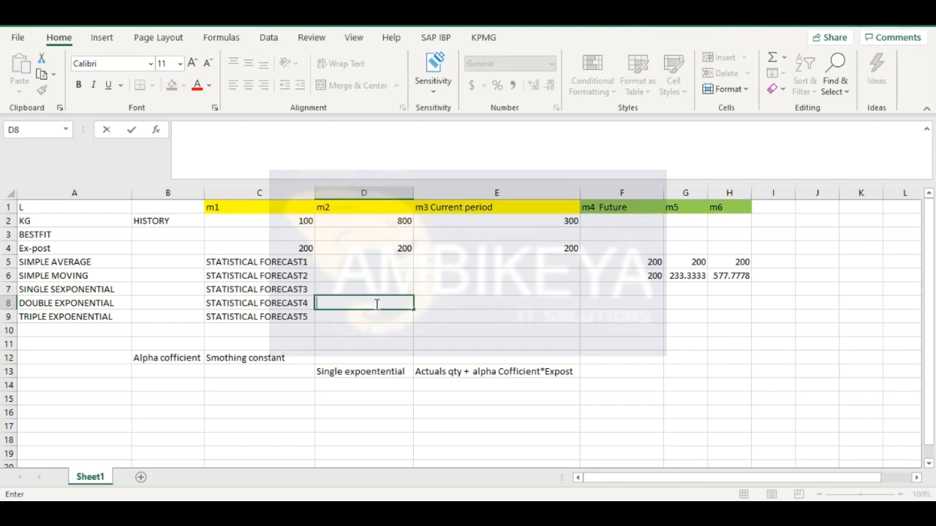
pyautogui.click(500, 385)
pyautogui.click(491, 372)
pyautogui.click(492, 394)
pyautogui.click(484, 368)
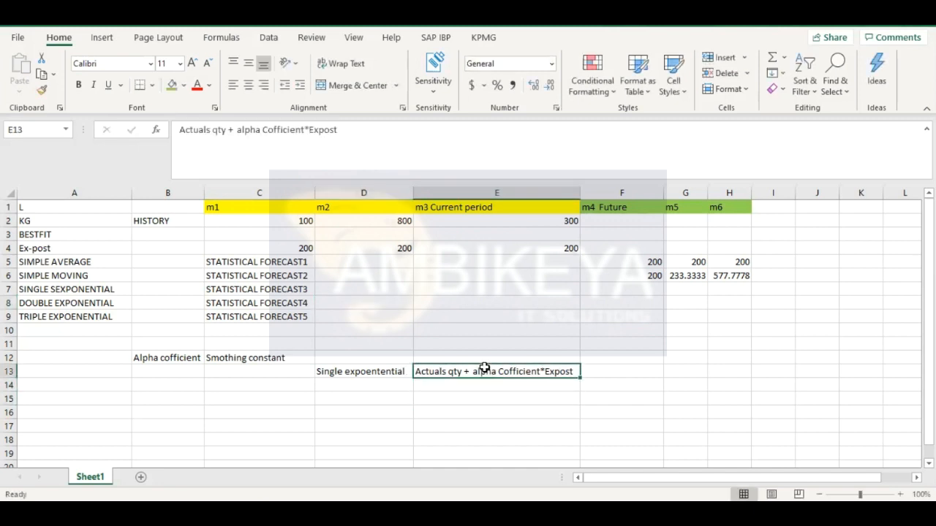
pyautogui.click(483, 386)
pyautogui.click(483, 370)
pyautogui.click(480, 395)
pyautogui.click(476, 372)
pyautogui.click(381, 221)
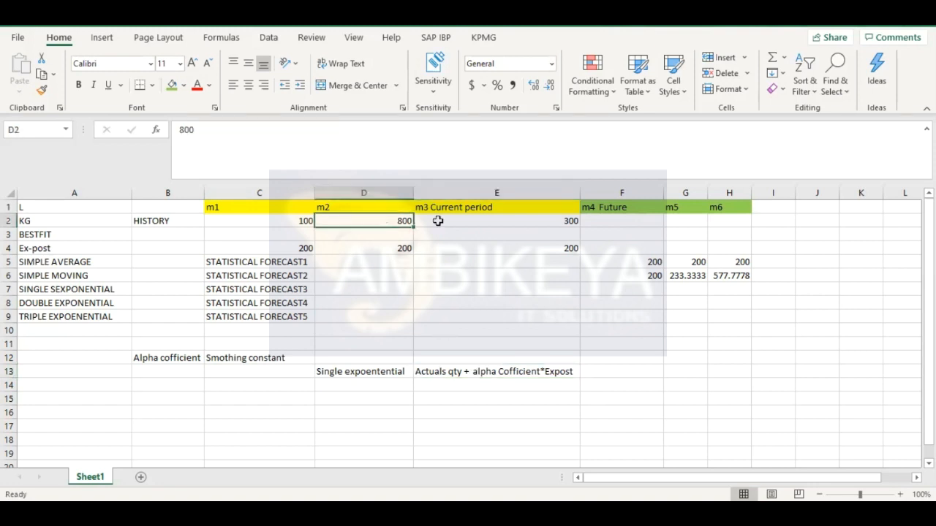
# Enter the actuals quantity 300 in E14 below the single exponential formula text.
pyautogui.click(623, 234)
pyautogui.doubleClick(632, 291)
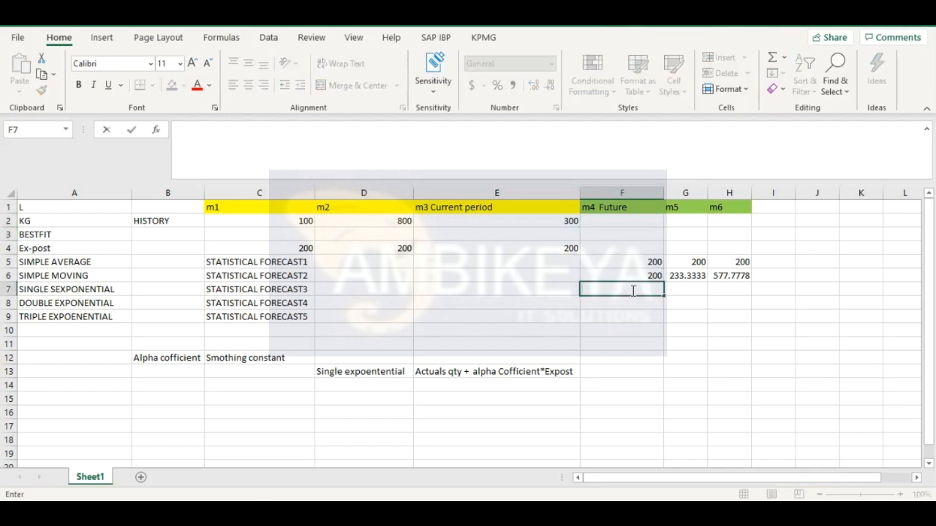
pyautogui.click(446, 386)
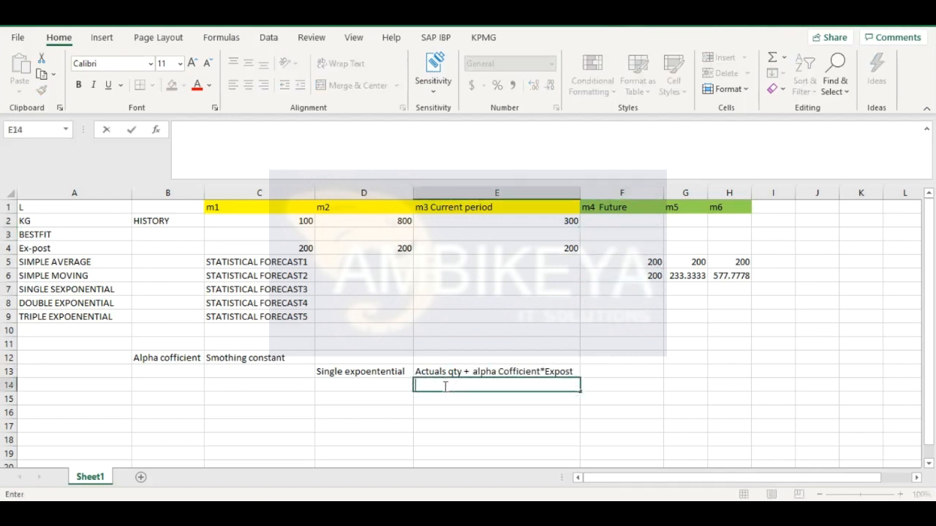
pyautogui.write('300')
pyautogui.click(370, 218)
pyautogui.click(466, 231)
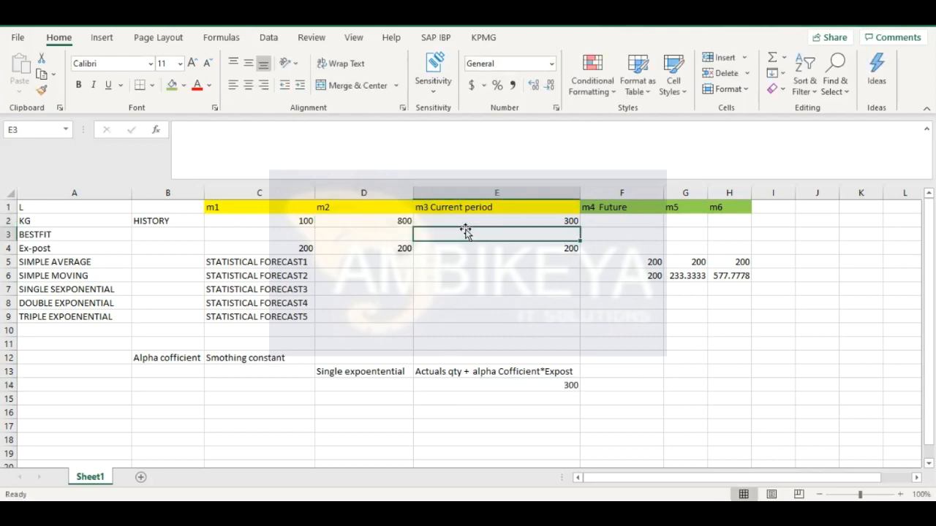
pyautogui.click(468, 219)
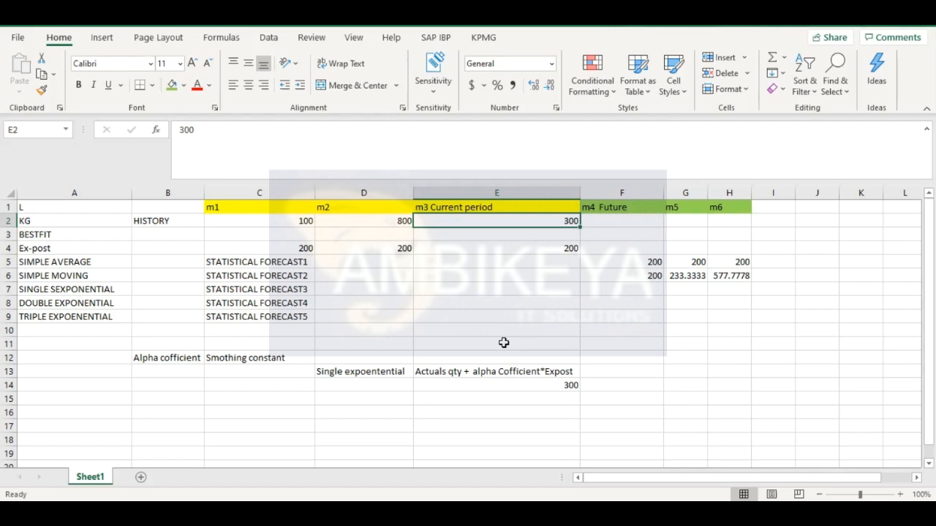
pyautogui.click(630, 206)
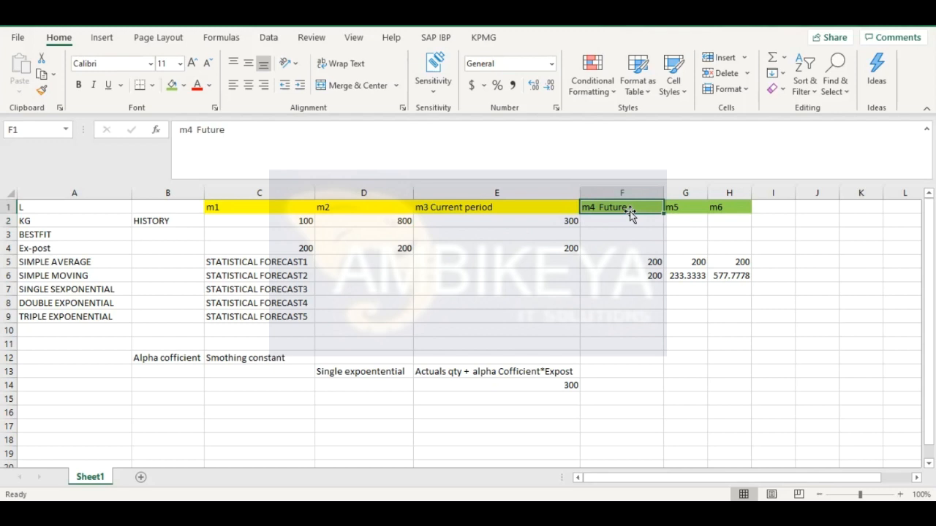
pyautogui.click(695, 209)
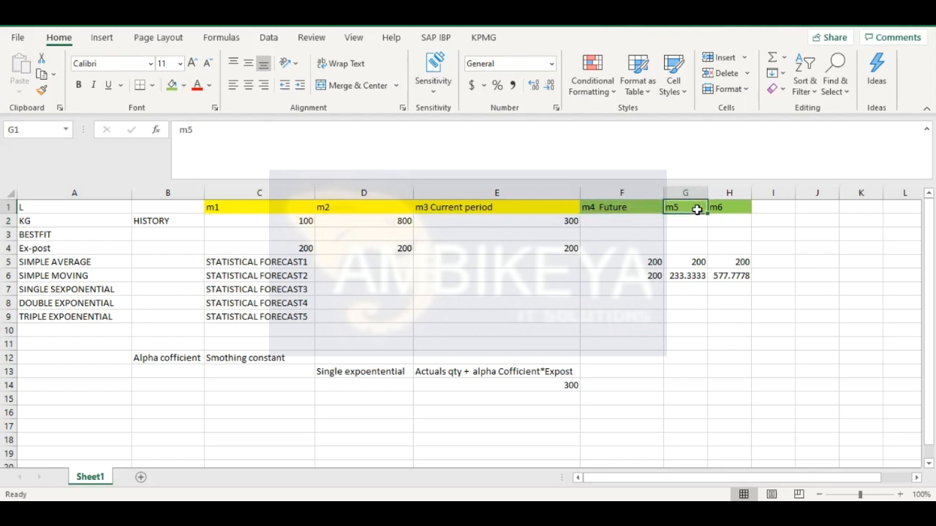
pyautogui.click(721, 207)
pyautogui.click(609, 210)
pyautogui.click(492, 208)
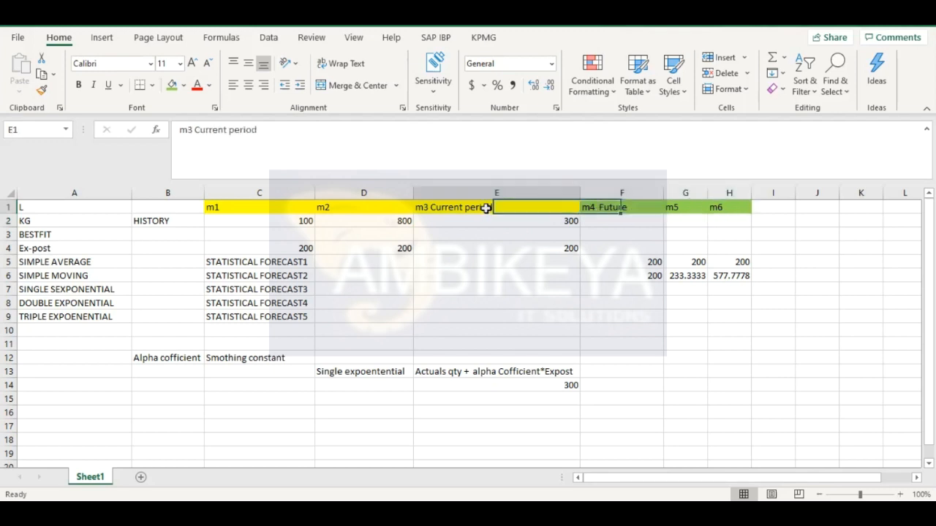
pyautogui.click(488, 287)
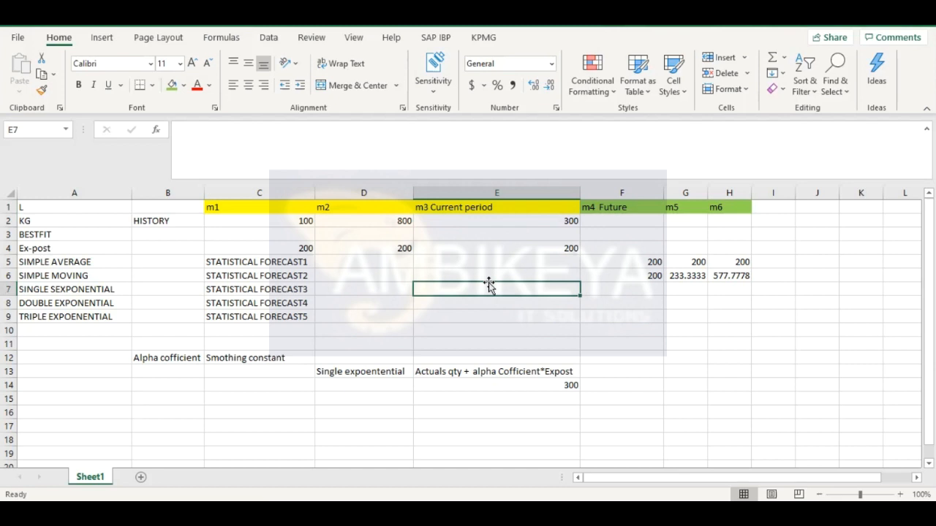
# Fill the "m3 Current period" header cell with the standard orange colour.
pyautogui.click(501, 211)
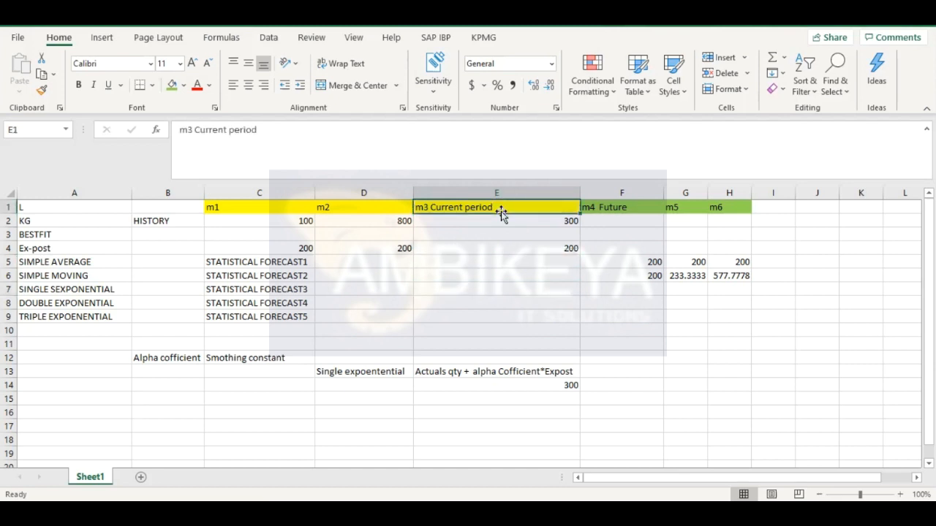
pyautogui.click(183, 84)
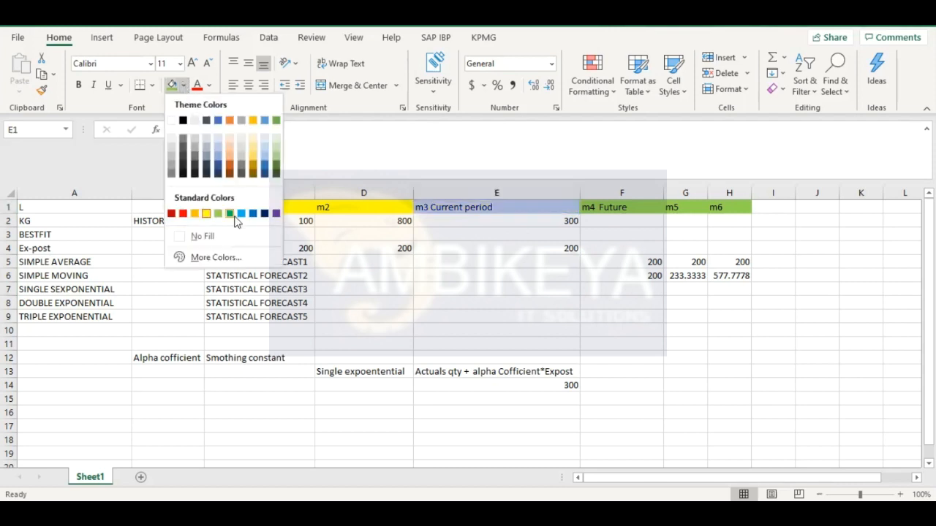
pyautogui.click(195, 214)
pyautogui.click(505, 288)
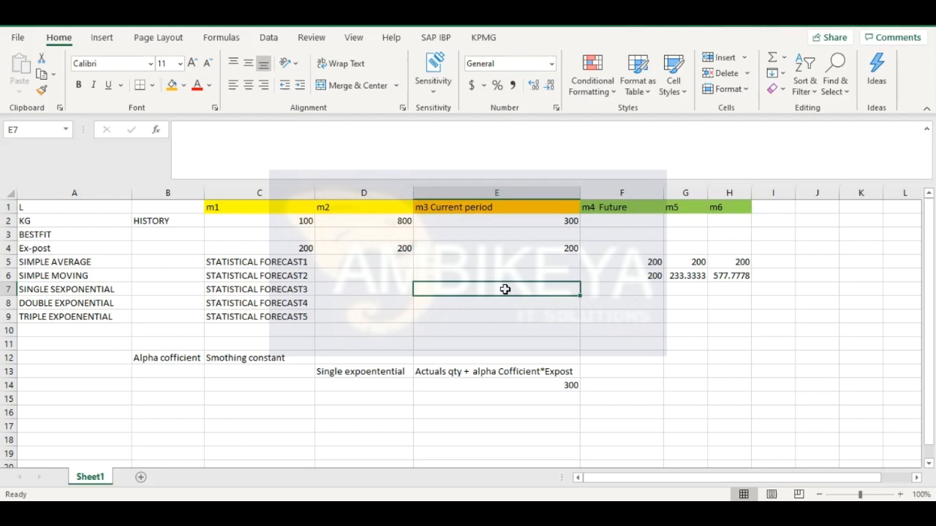
# Examine the Ex-post row around the current period and the forecasting methods listed from simple average to triple exponential.
pyautogui.click(35, 249)
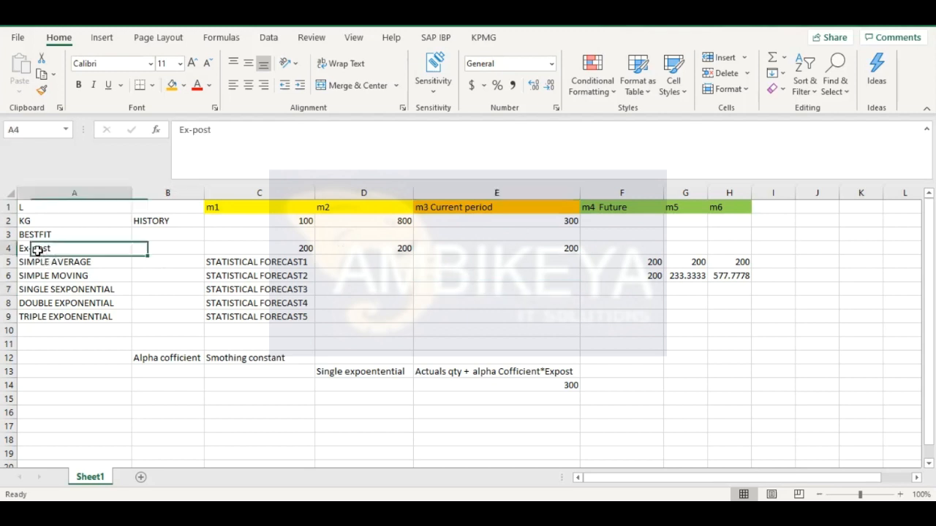
pyautogui.click(545, 253)
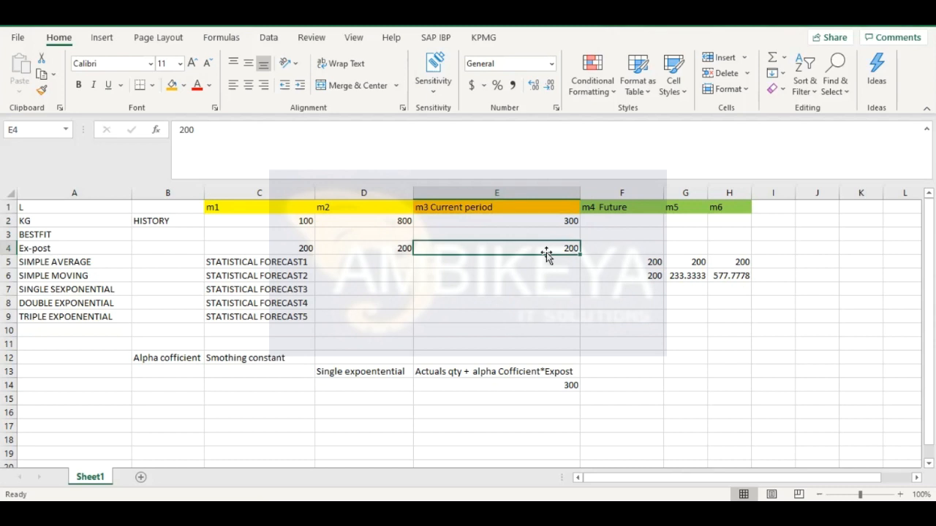
pyautogui.click(627, 249)
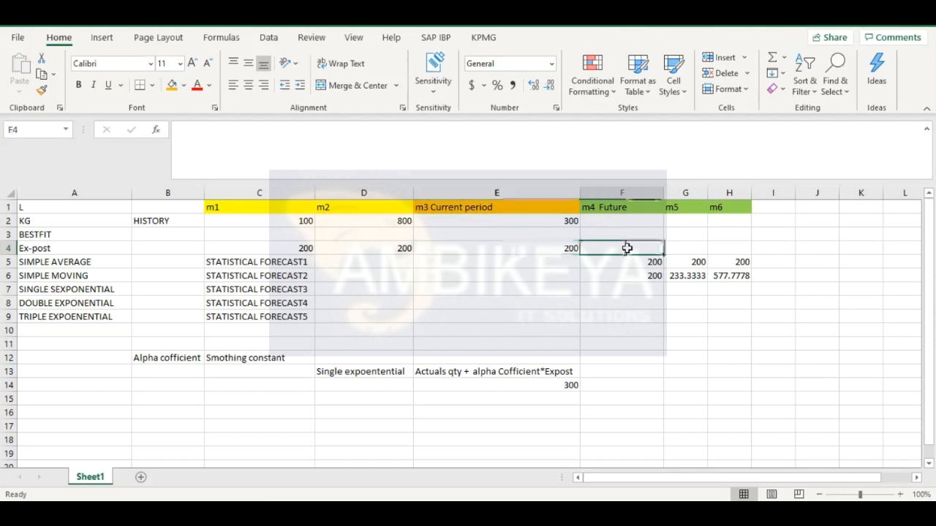
pyautogui.click(539, 248)
pyautogui.click(619, 253)
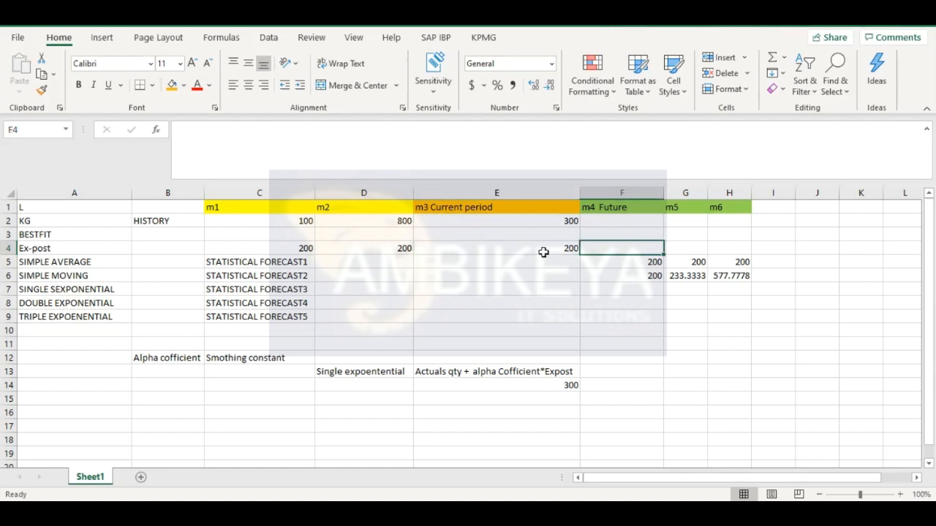
pyautogui.click(543, 250)
pyautogui.click(529, 274)
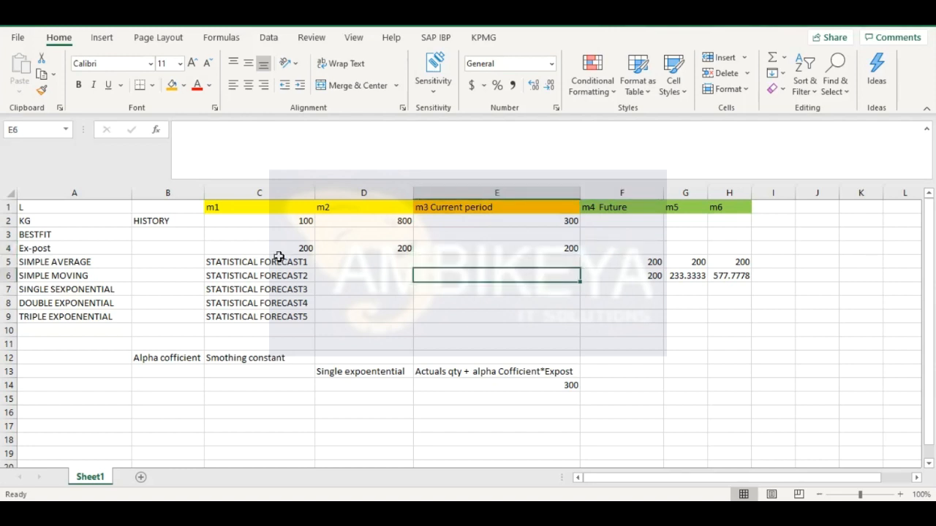
pyautogui.click(279, 258)
pyautogui.click(102, 261)
pyautogui.click(92, 278)
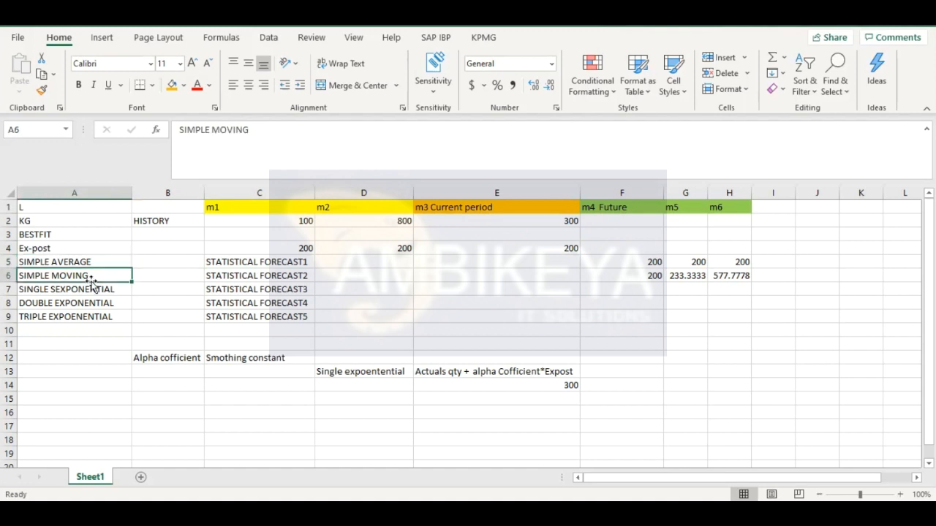
pyautogui.click(96, 290)
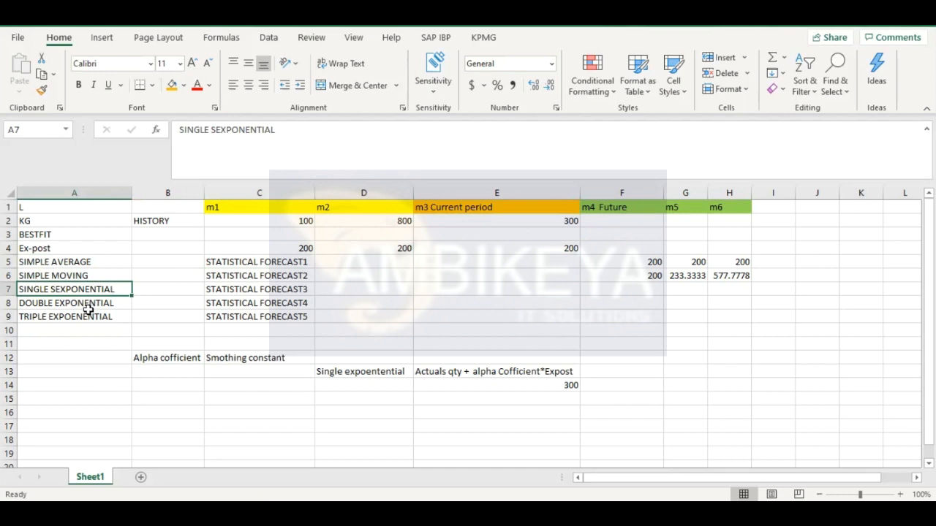
pyautogui.click(88, 316)
pyautogui.press('Up')
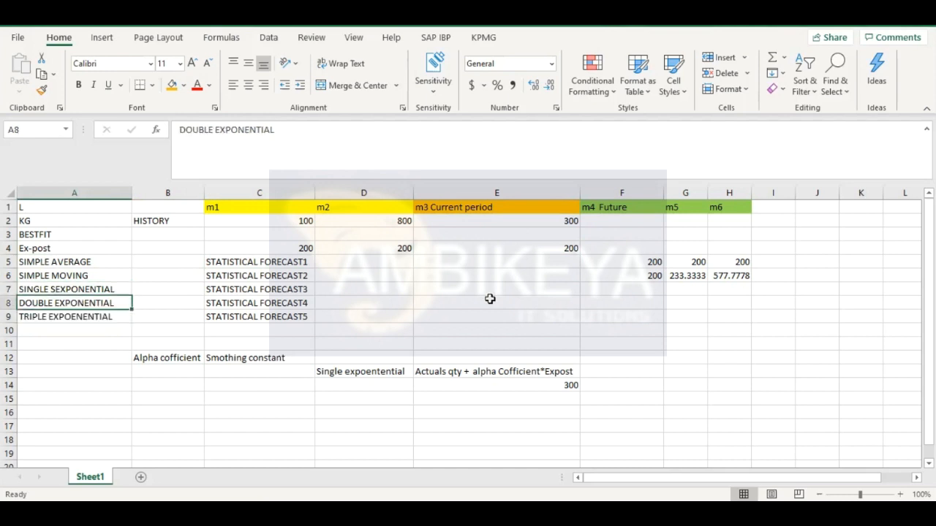
# Review the Ex-post values for m1, m2 and the current period.
pyautogui.click(558, 248)
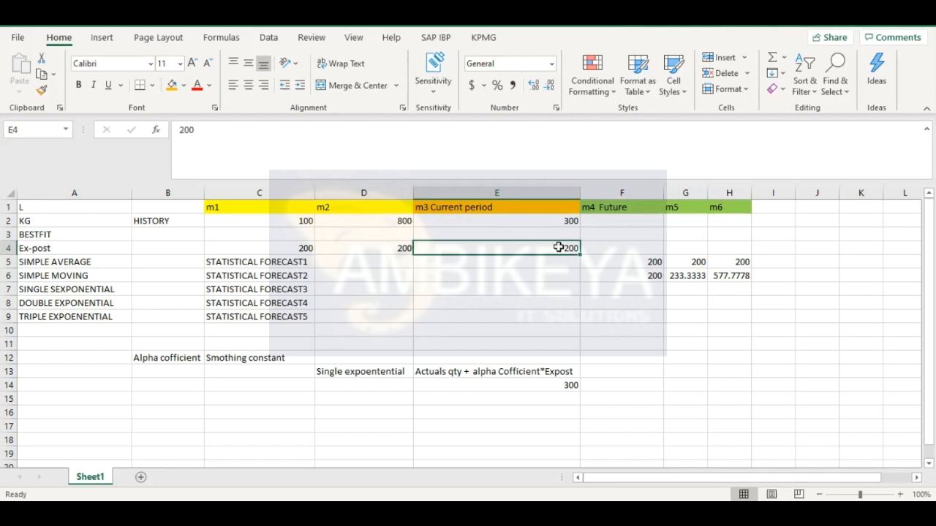
pyautogui.click(385, 249)
pyautogui.click(286, 249)
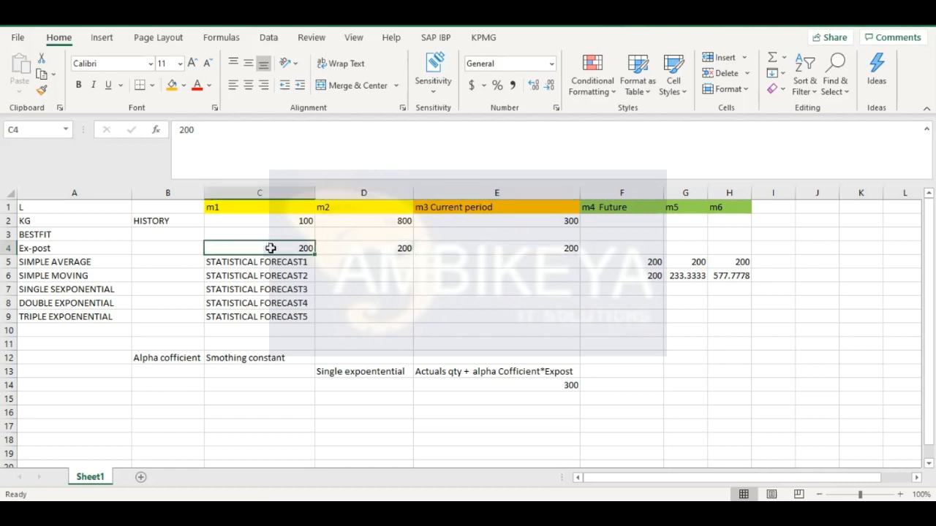
pyautogui.click(73, 249)
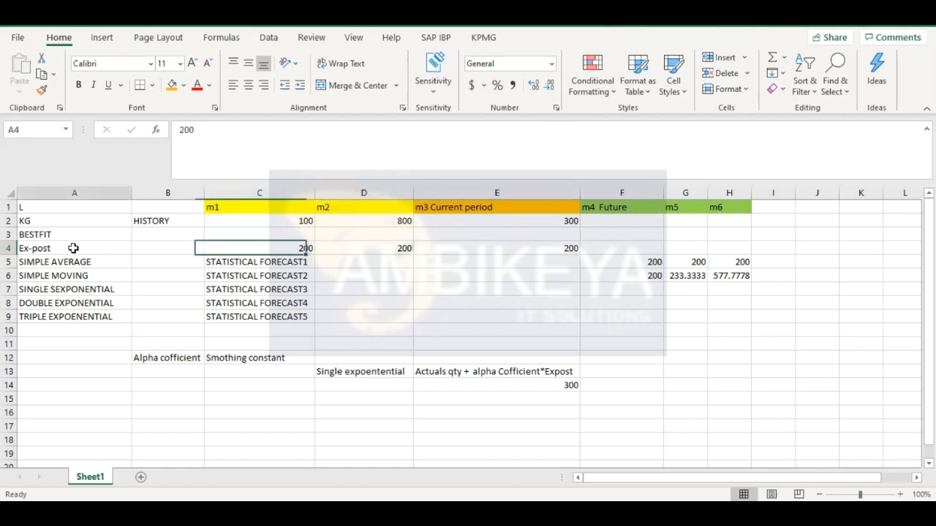
pyautogui.click(290, 248)
pyautogui.click(398, 246)
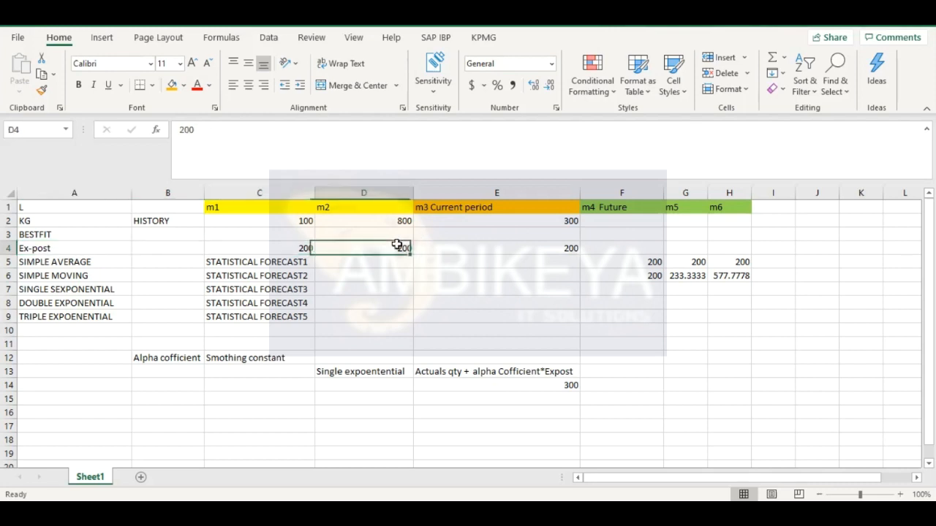
pyautogui.click(482, 258)
pyautogui.click(476, 248)
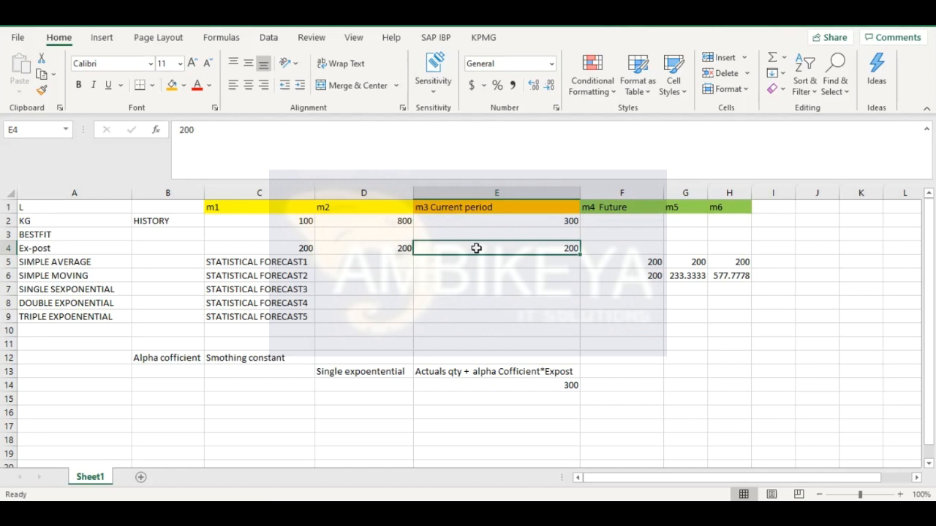
# Compare the m1 history and Ex-post values with the single exponential formula and the value below it.
pyautogui.click(288, 246)
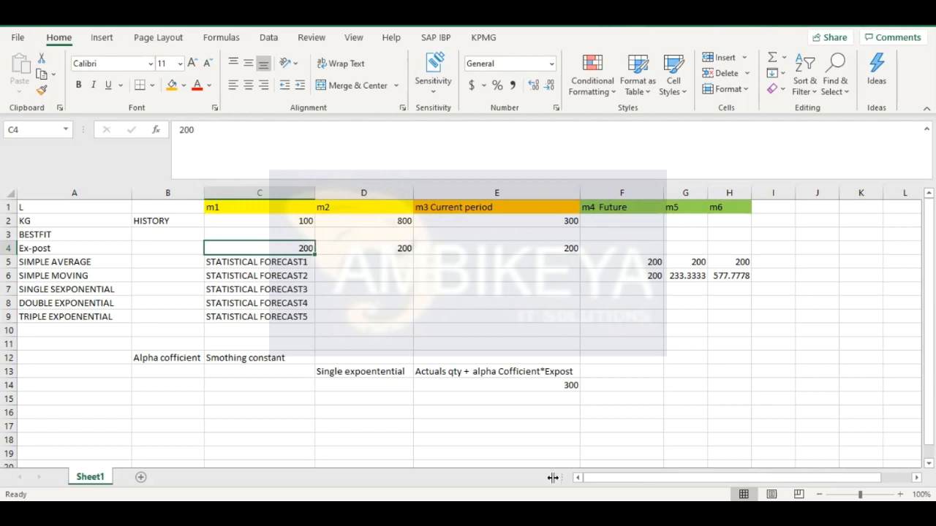
pyautogui.click(373, 379)
pyautogui.click(372, 272)
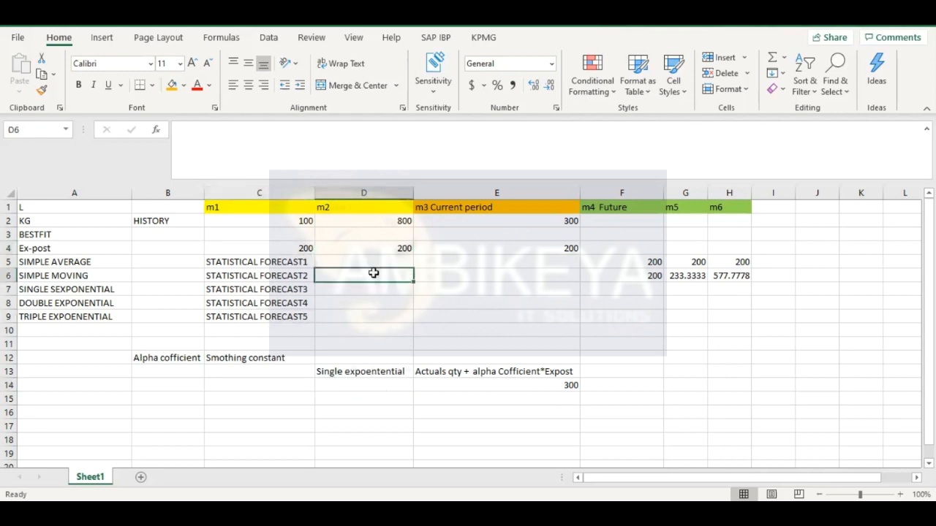
pyautogui.click(277, 227)
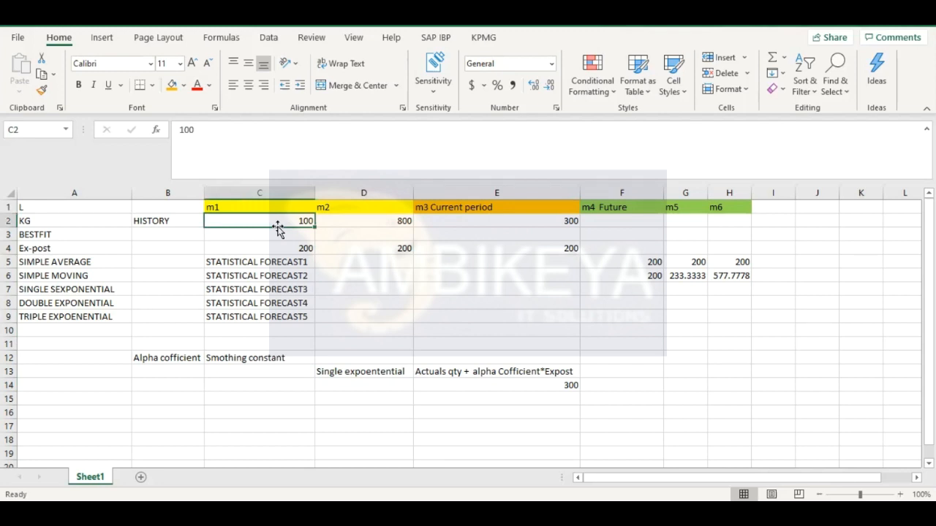
pyautogui.click(543, 236)
pyautogui.click(535, 261)
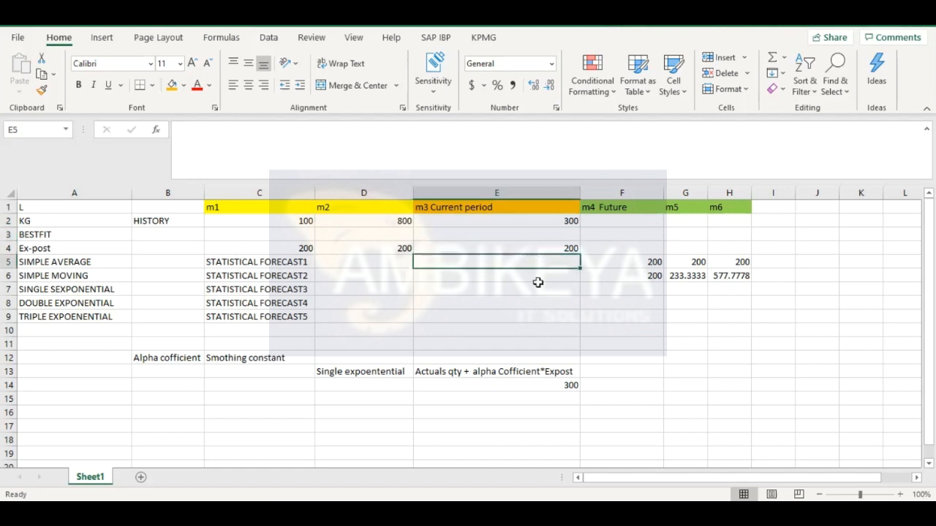
pyautogui.click(547, 370)
pyautogui.click(550, 385)
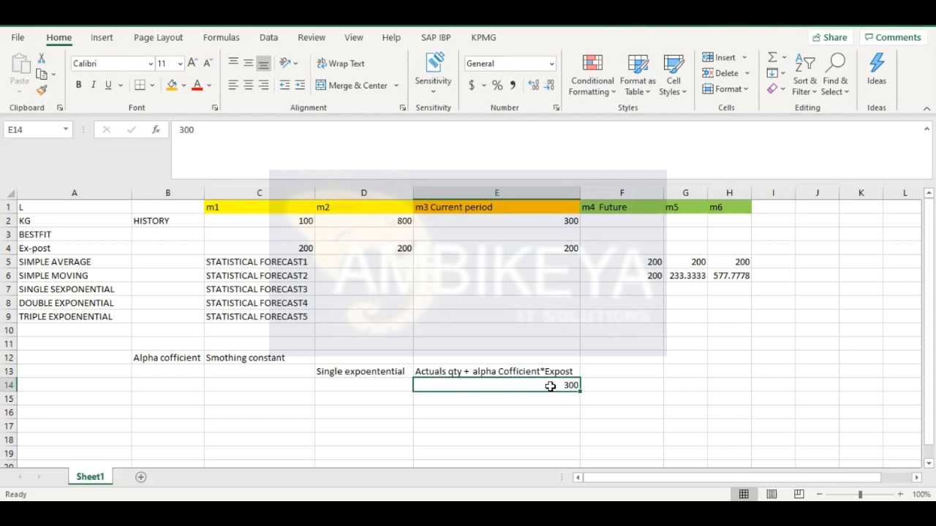
pyautogui.click(284, 244)
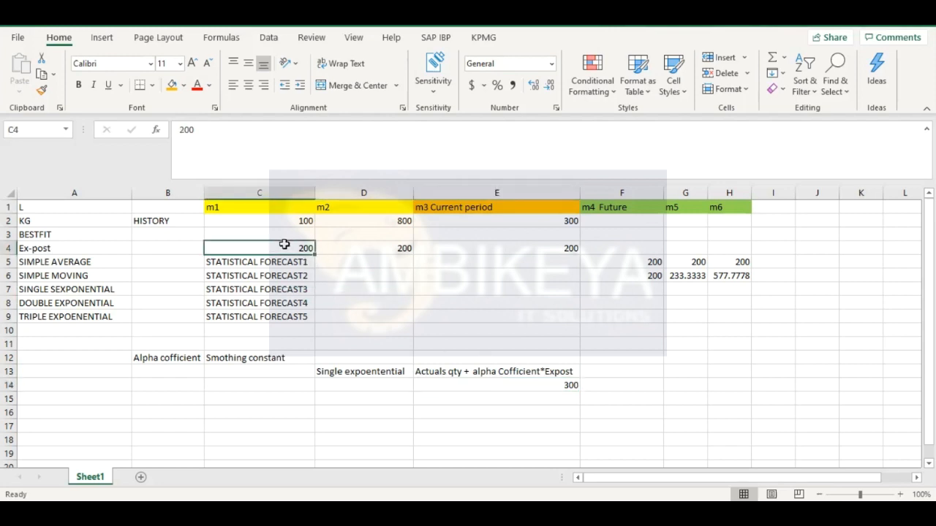
pyautogui.click(263, 206)
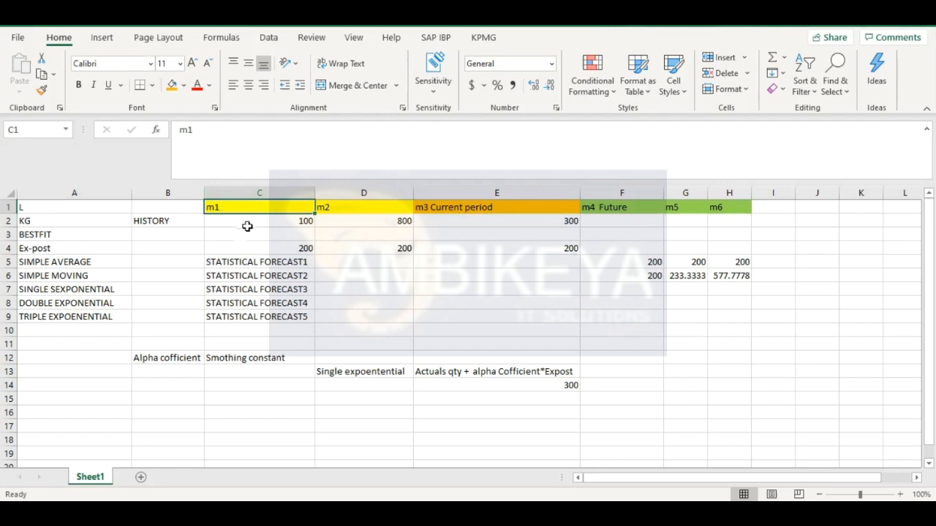
# Clear the m1 history quantity in cell C2.
pyautogui.click(250, 221)
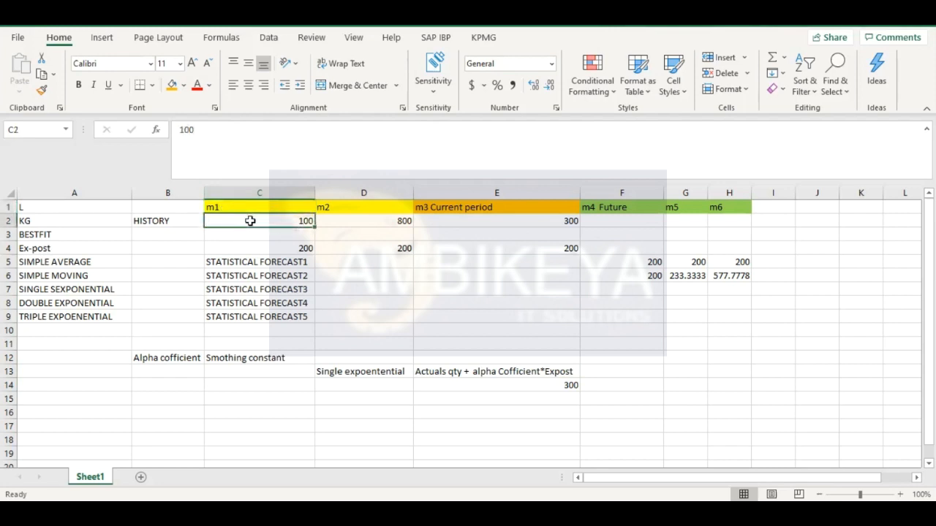
pyautogui.write('au')
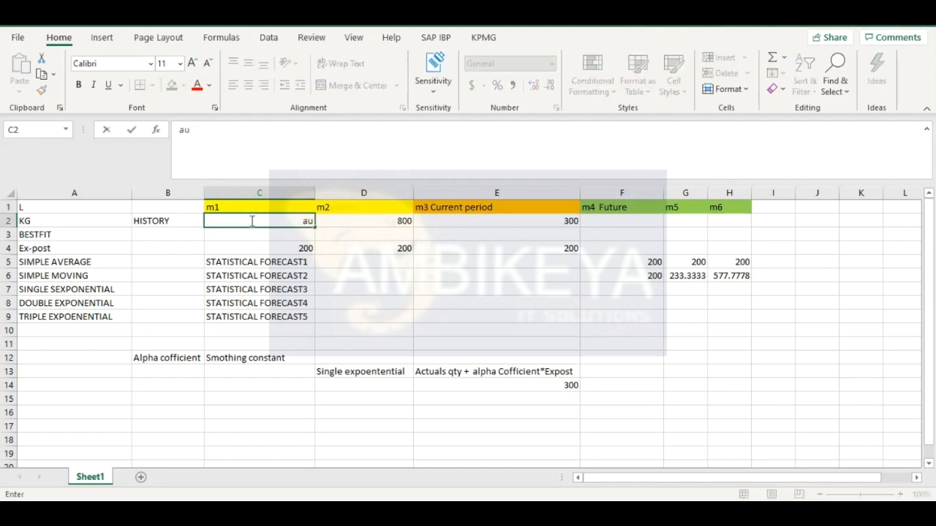
pyautogui.write('g')
pyautogui.press('BackSpace')
pyautogui.press('BackSpace')
pyautogui.press('BackSpace')
pyautogui.click(415, 234)
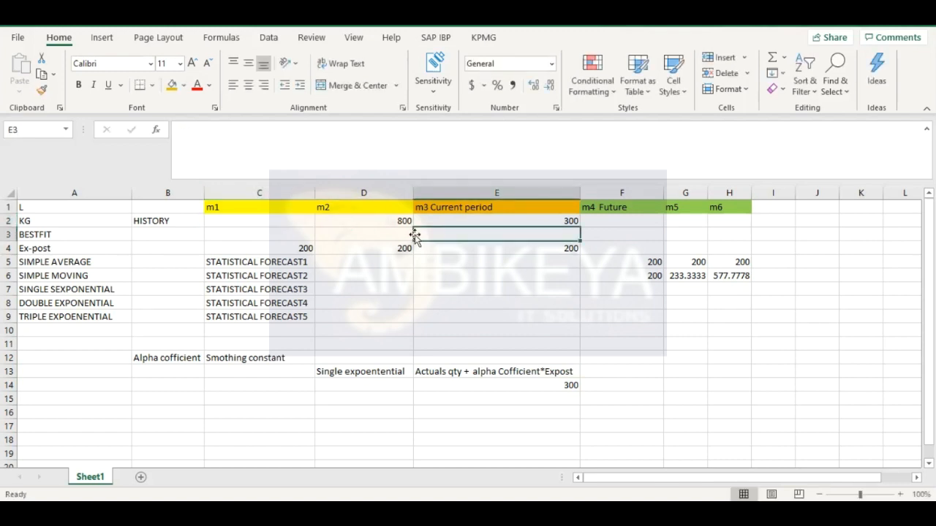
# Append "AUG" to the "m3 Current period" header and "JULY" to the m2 header.
pyautogui.click(390, 220)
pyautogui.click(295, 221)
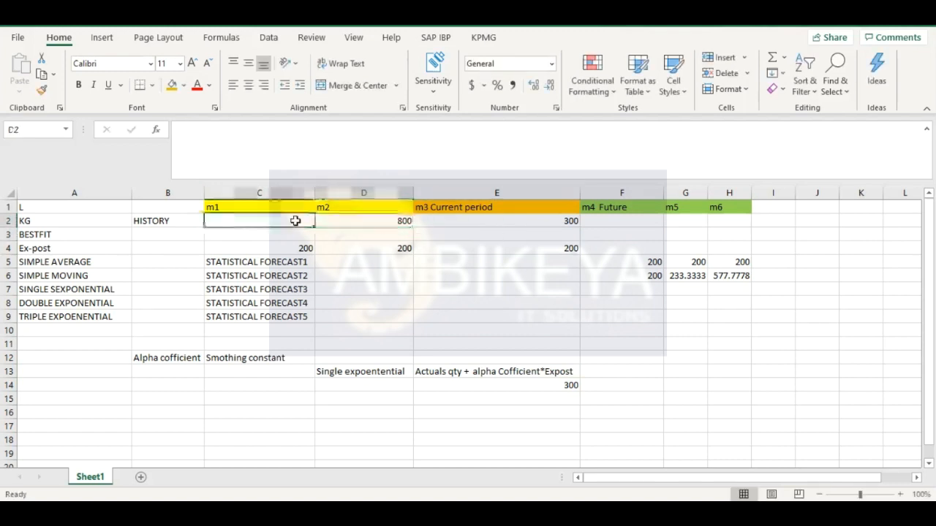
pyautogui.click(340, 210)
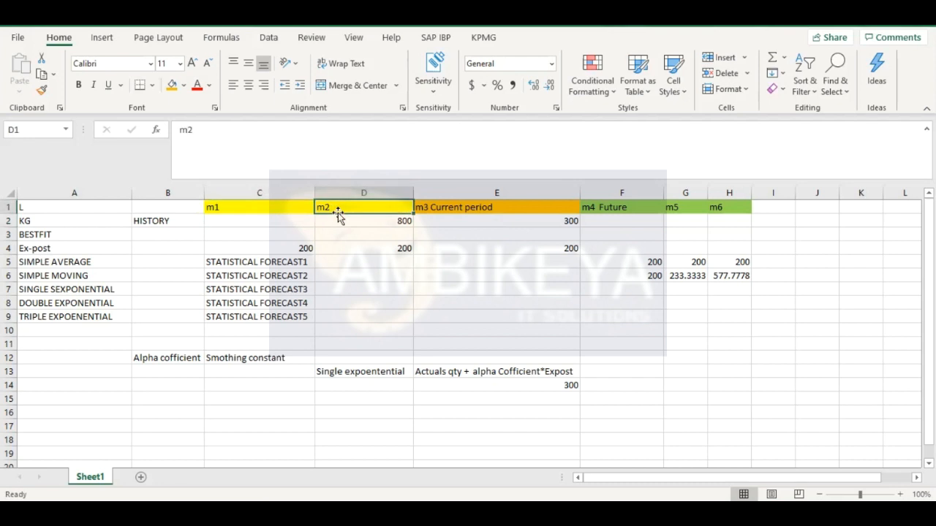
pyautogui.click(520, 207)
pyautogui.doubleClick(520, 207)
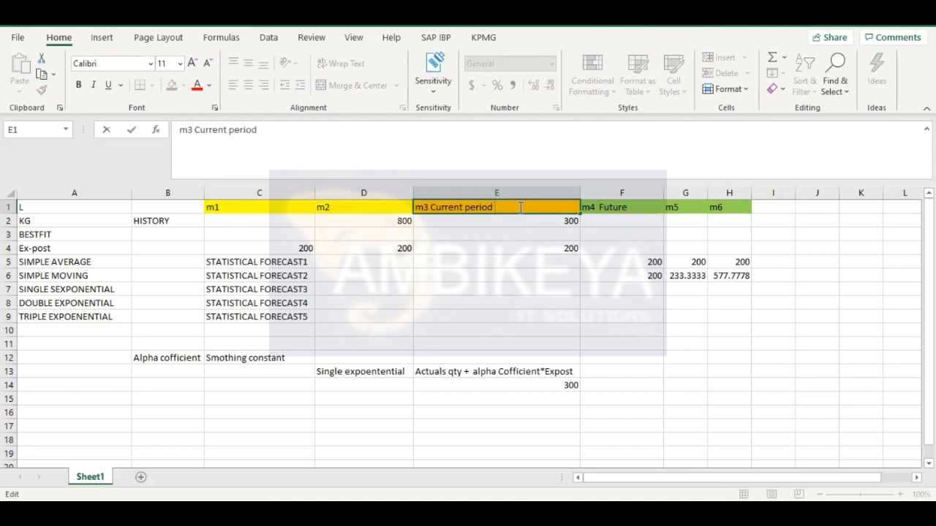
pyautogui.write('AUG')
pyautogui.doubleClick(371, 209)
pyautogui.write('JULY')
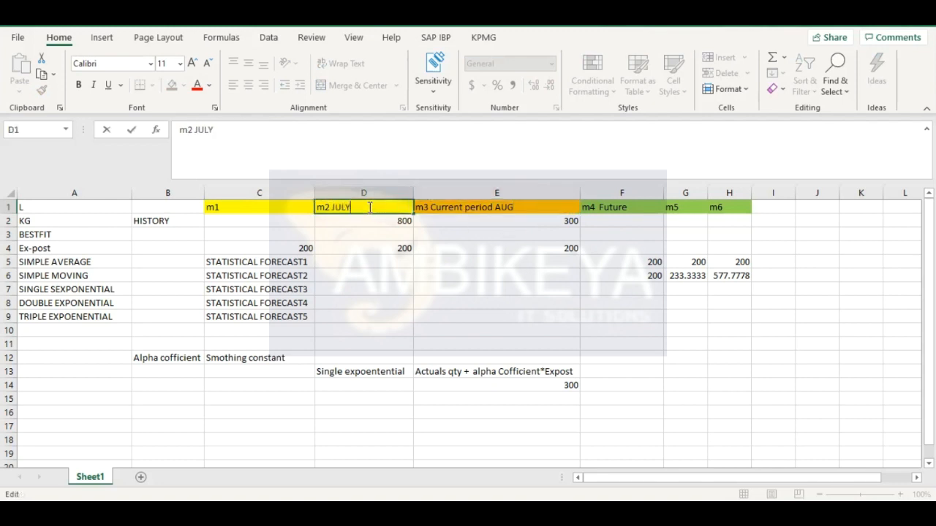
# Replace the m1 header text in cell C1 with "JUN".
pyautogui.doubleClick(256, 209)
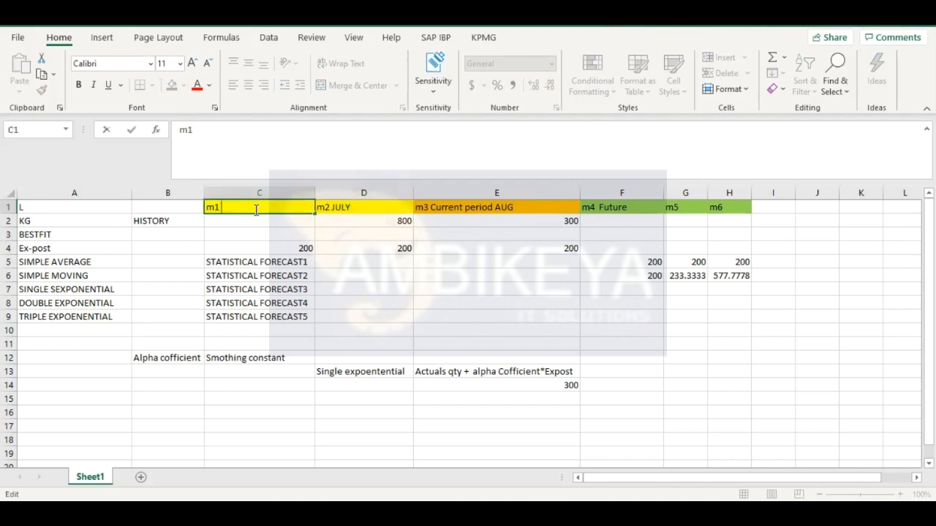
pyautogui.press('BackSpace')
pyautogui.press('BackSpace')
pyautogui.write('JUN')
# Remove the "m2" prefix from the JULY header in D1 and the "m3" prefix from the current period header in E1.
pyautogui.doubleClick(330, 207)
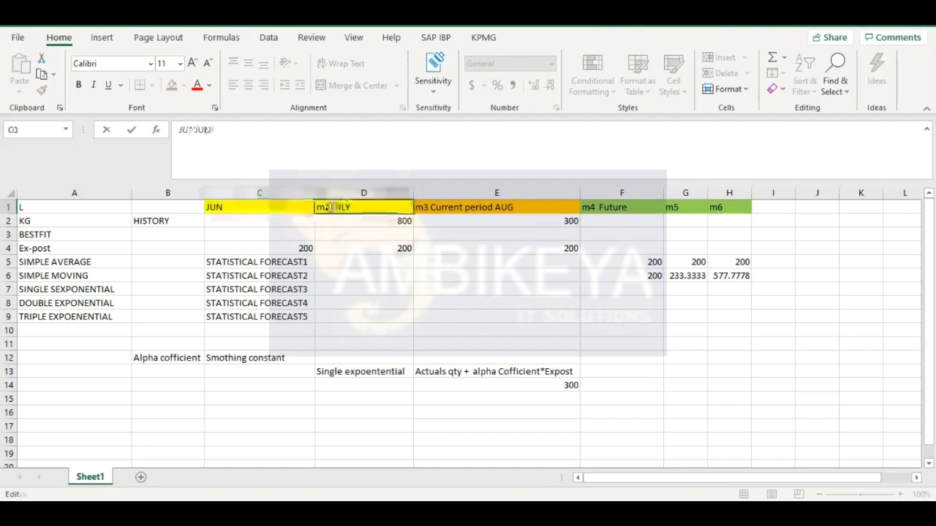
pyautogui.press('BackSpace')
pyautogui.press('BackSpace')
pyautogui.press('BackSpace')
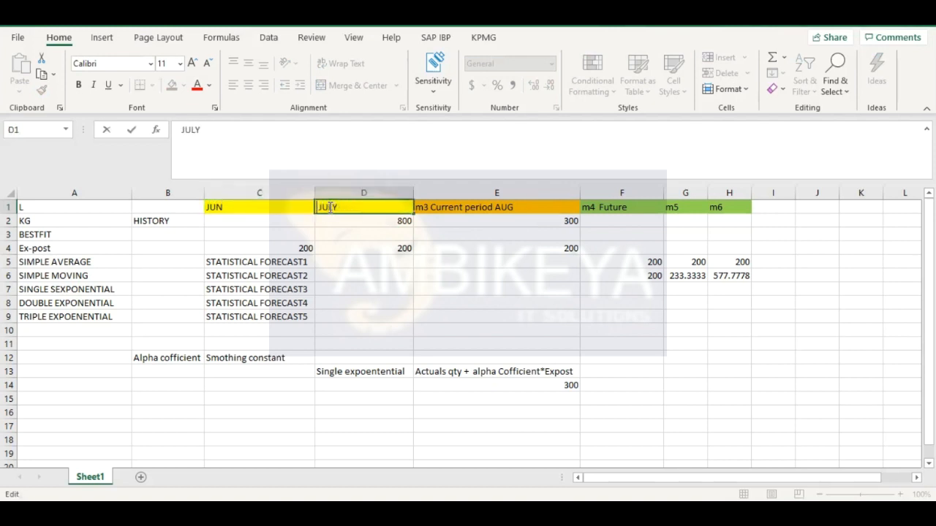
pyautogui.doubleClick(428, 206)
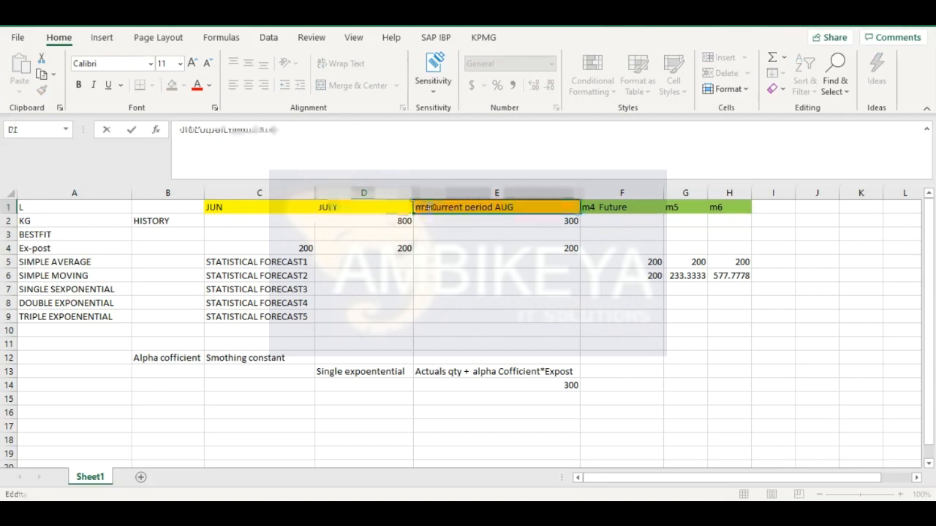
pyautogui.press('BackSpace')
pyautogui.press('BackSpace')
pyautogui.press('BackSpace')
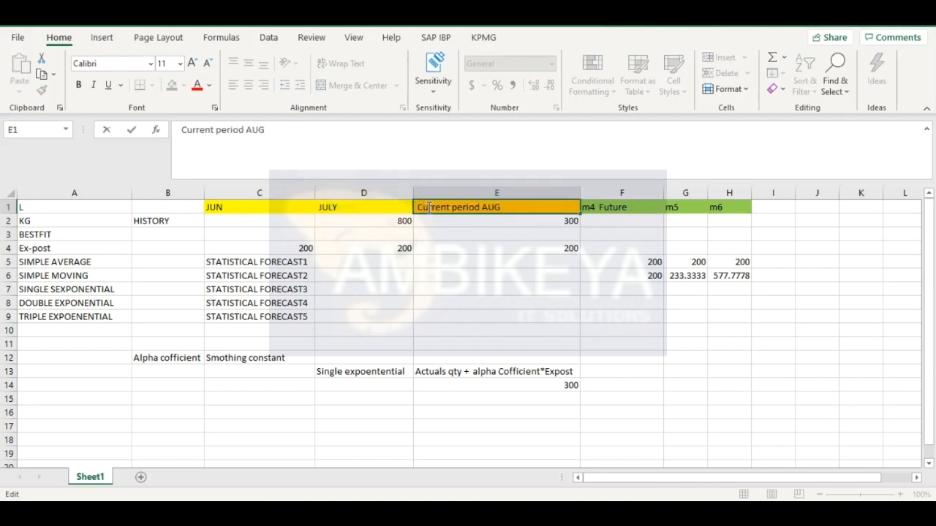
pyautogui.click(462, 246)
pyautogui.click(472, 207)
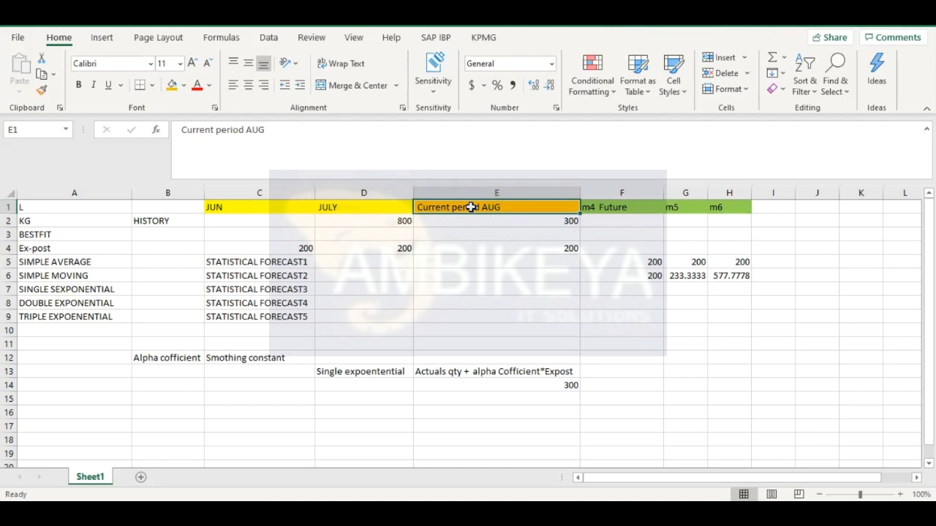
pyautogui.click(469, 275)
pyautogui.click(271, 242)
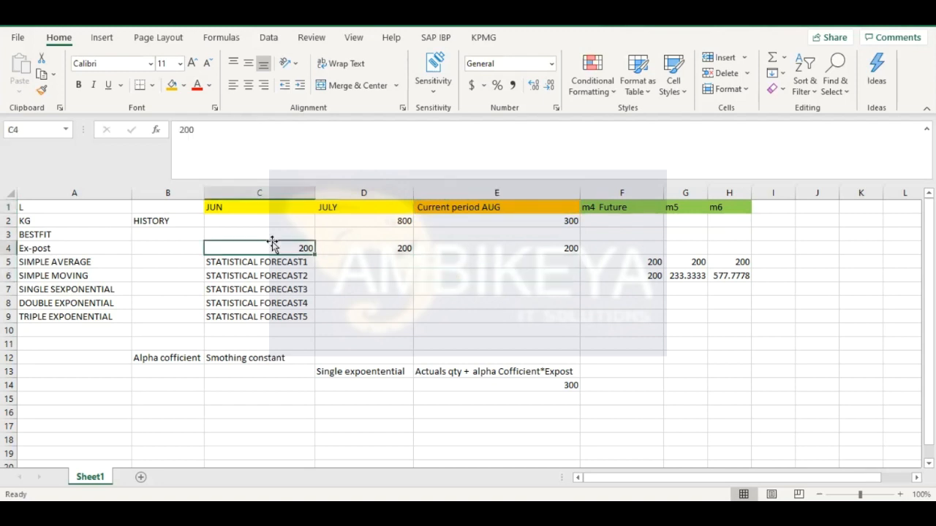
pyautogui.click(253, 211)
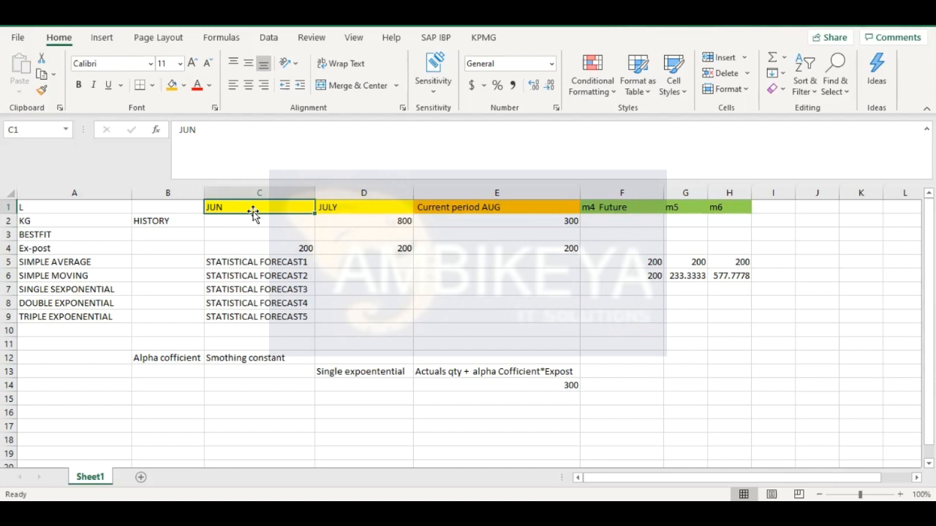
pyautogui.click(364, 246)
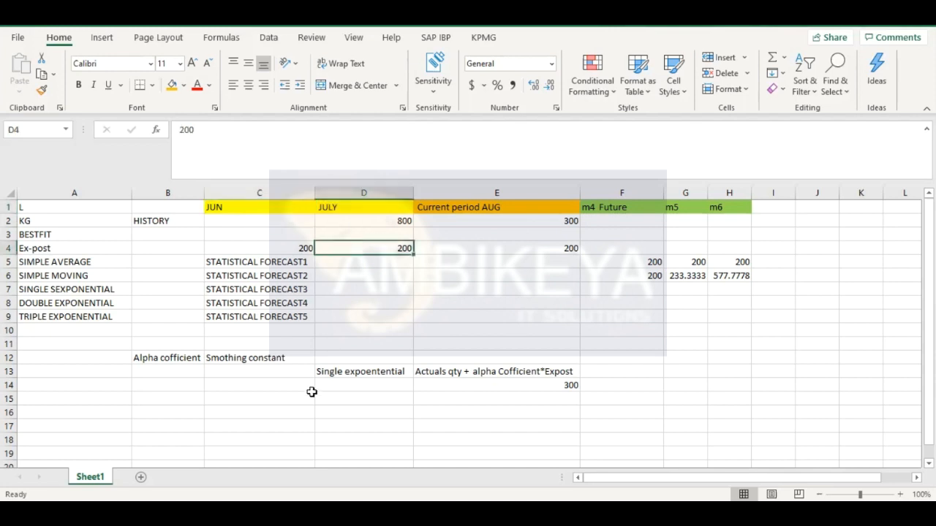
# Enter "aug 2019" in cell C16, below the smoothing constant notes.
pyautogui.doubleClick(268, 407)
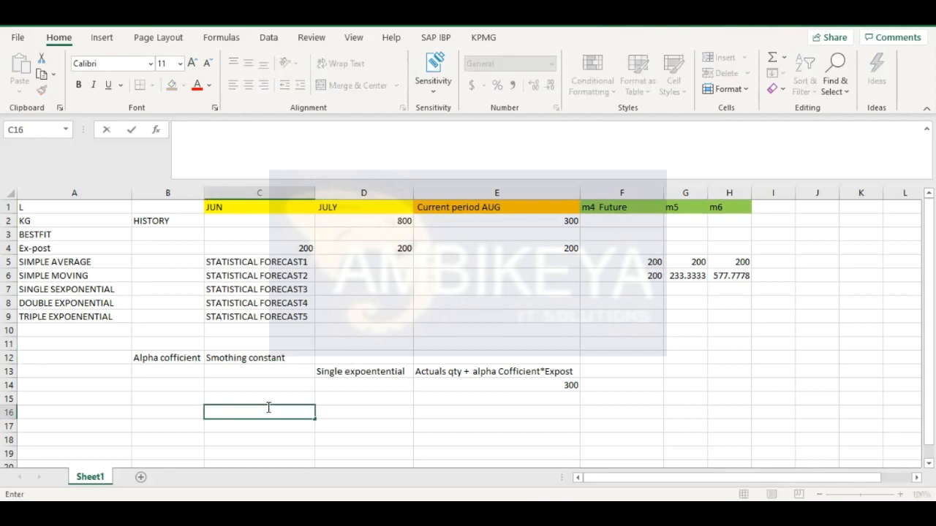
pyautogui.write('aug 1029')
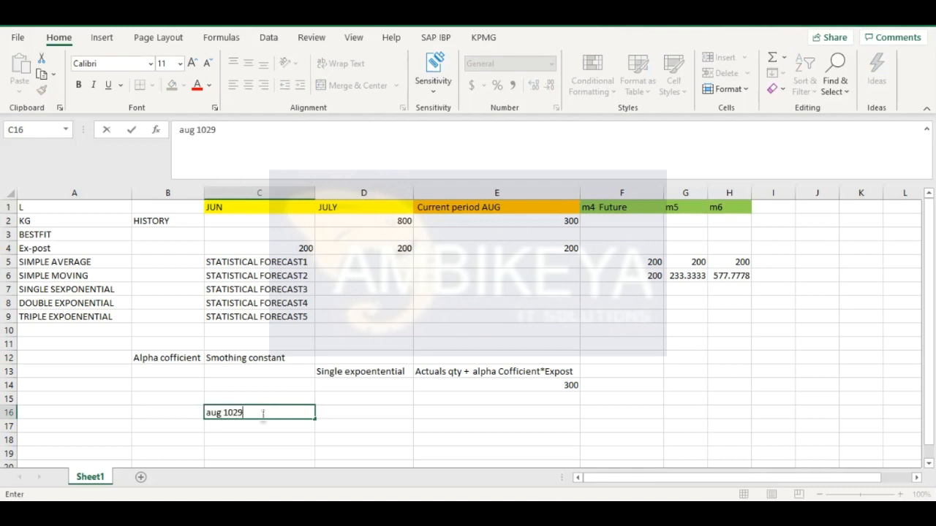
pyautogui.press('BackSpace')
pyautogui.press('BackSpace')
pyautogui.press('BackSpace')
pyautogui.press('BackSpace')
pyautogui.write('2019')
pyautogui.click(255, 432)
pyautogui.doubleClick(264, 424)
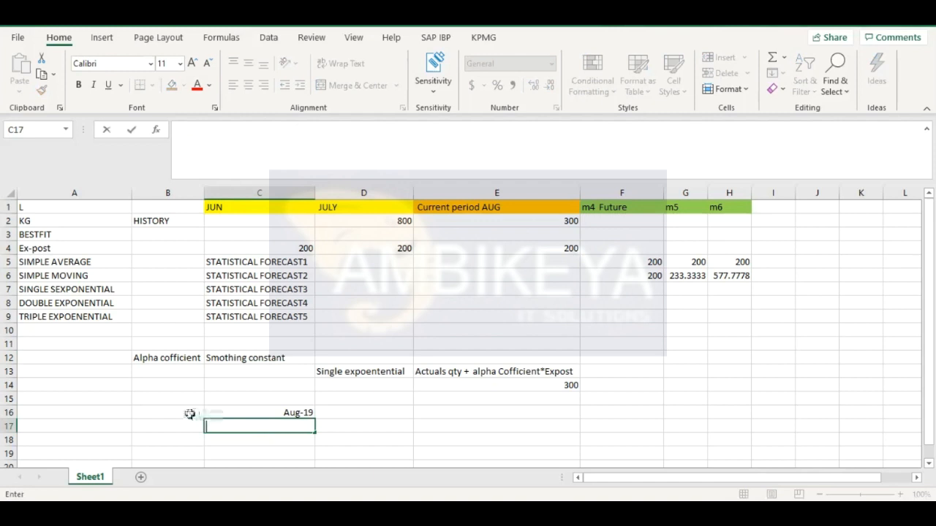
pyautogui.doubleClick(182, 411)
pyautogui.doubleClick(252, 397)
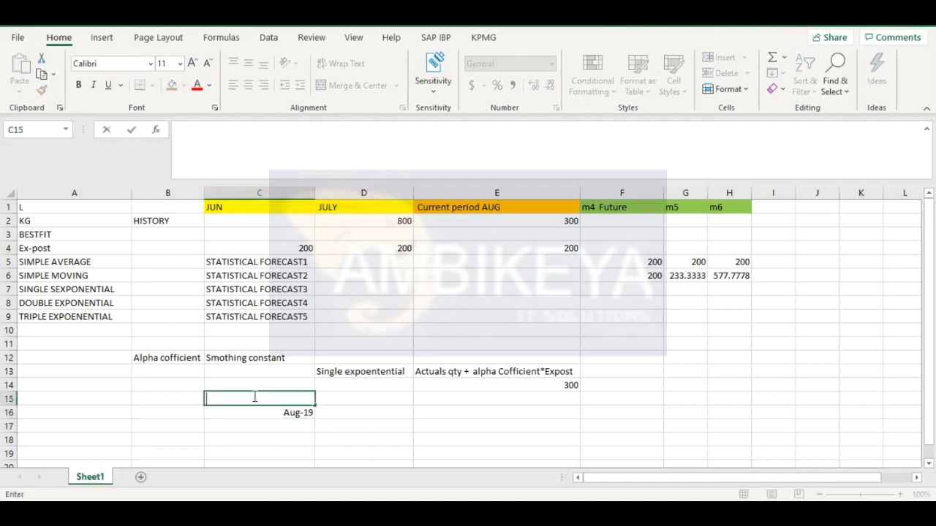
# Label cell B16 "Actuals qty" and cell B17 "Expost" beside the new month.
pyautogui.doubleClick(162, 414)
pyautogui.write('Actuals qty')
pyautogui.press('Return')
pyautogui.press('BackSpace')
pyautogui.write('W')
pyautogui.press('BackSpace')
pyautogui.write('Expost')
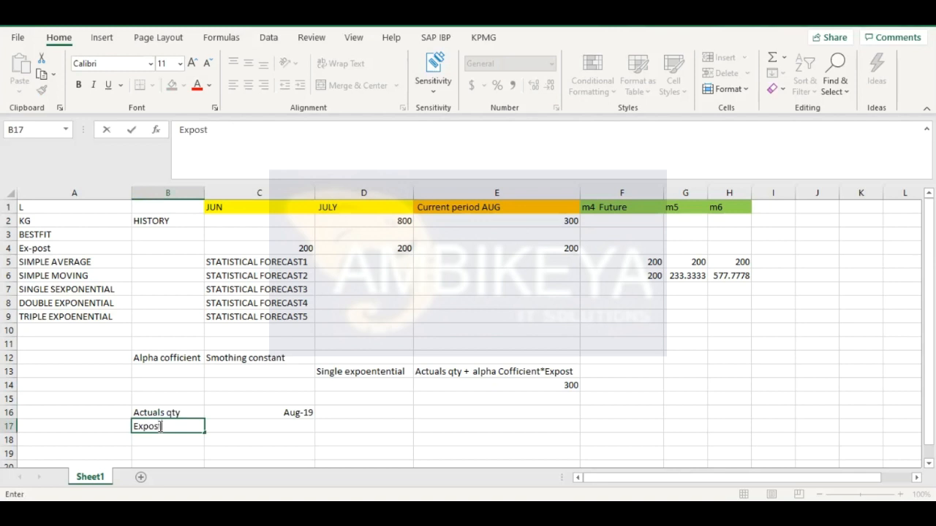
# Extend the month series from C16 into D16 so it holds Sep-19.
pyautogui.doubleClick(351, 425)
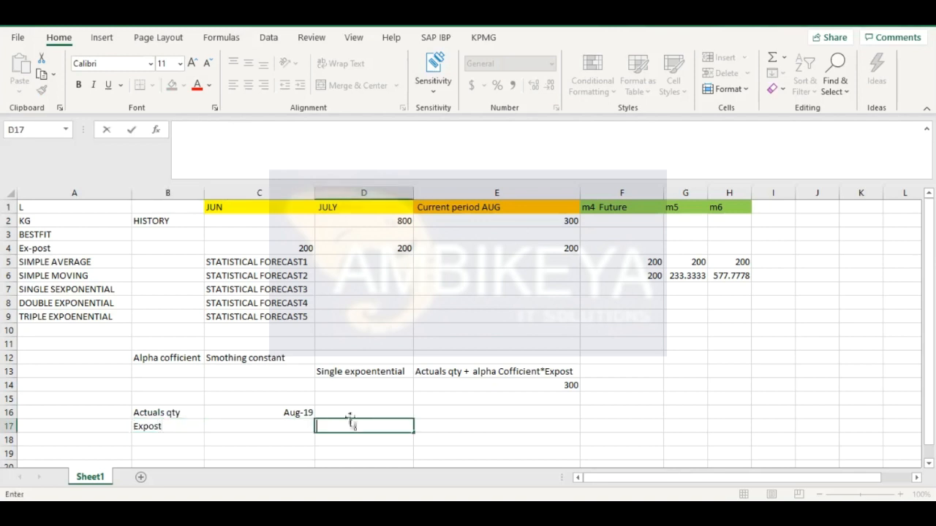
pyautogui.click(349, 410)
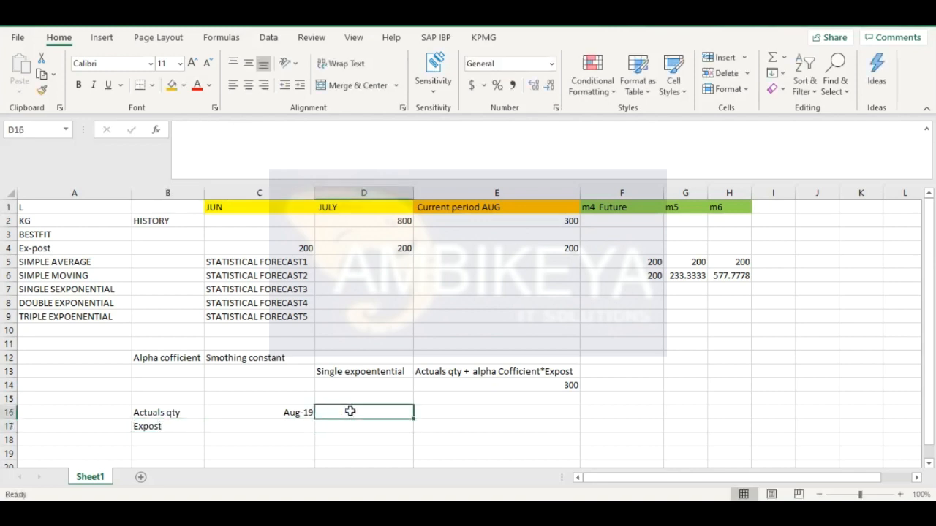
pyautogui.click(302, 412)
pyautogui.moveTo(315, 418); pyautogui.dragTo(414, 413)
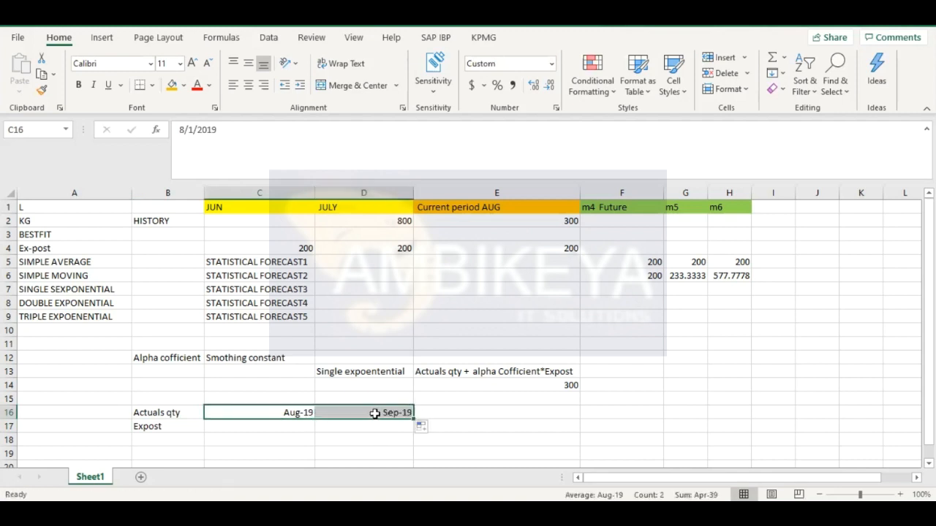
pyautogui.doubleClick(370, 413)
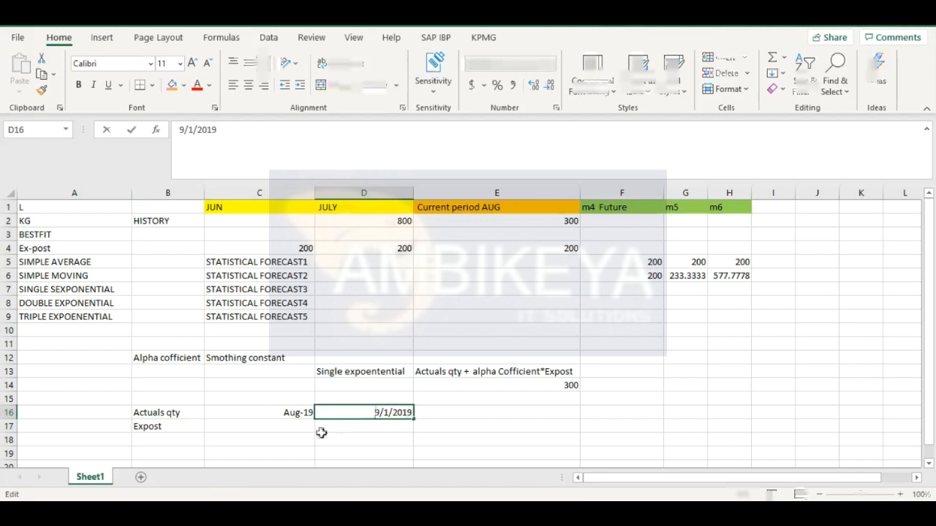
pyautogui.click(380, 424)
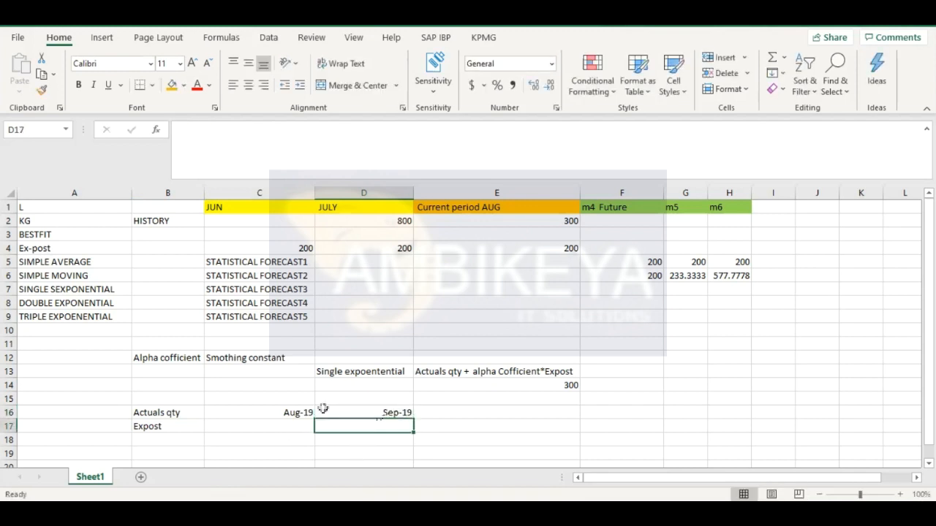
# Enter 100 in cell C15, directly above the Aug-19 month.
pyautogui.doubleClick(289, 399)
pyautogui.write('100')
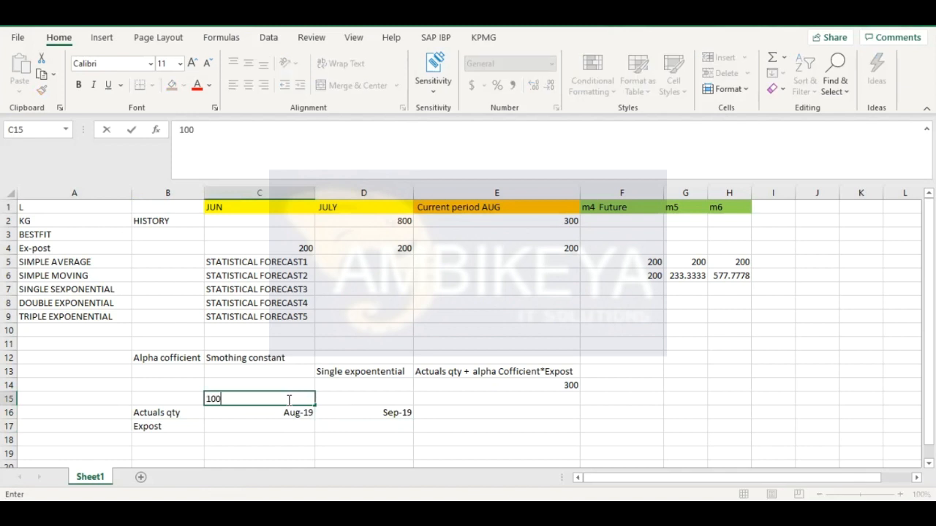
pyautogui.doubleClick(370, 426)
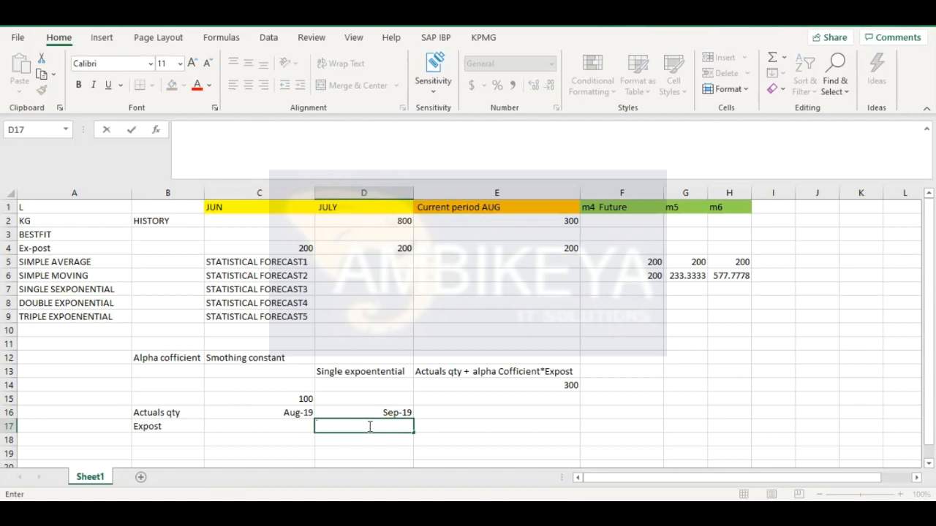
pyautogui.click(293, 427)
pyautogui.click(363, 427)
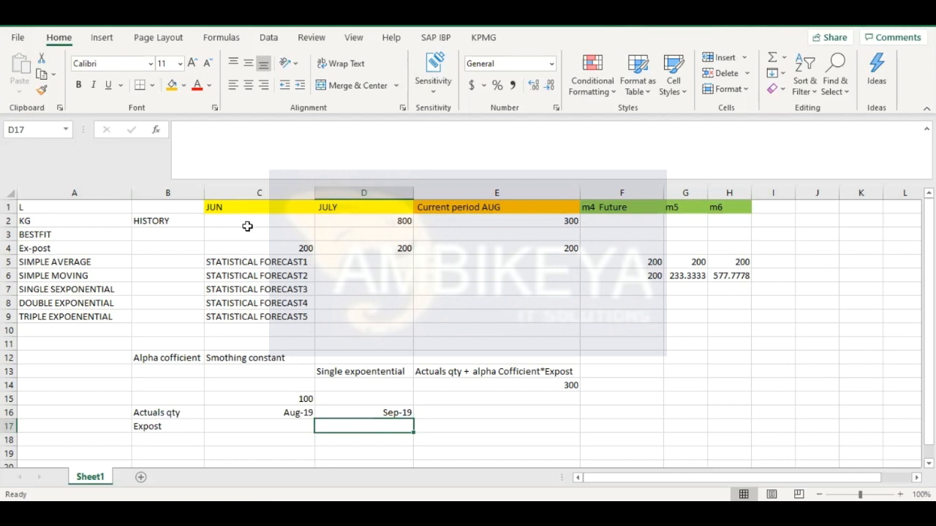
# Replace the value in E14 below the single exponential formula with "300+.2*", using the current period's actual quantity.
pyautogui.click(276, 247)
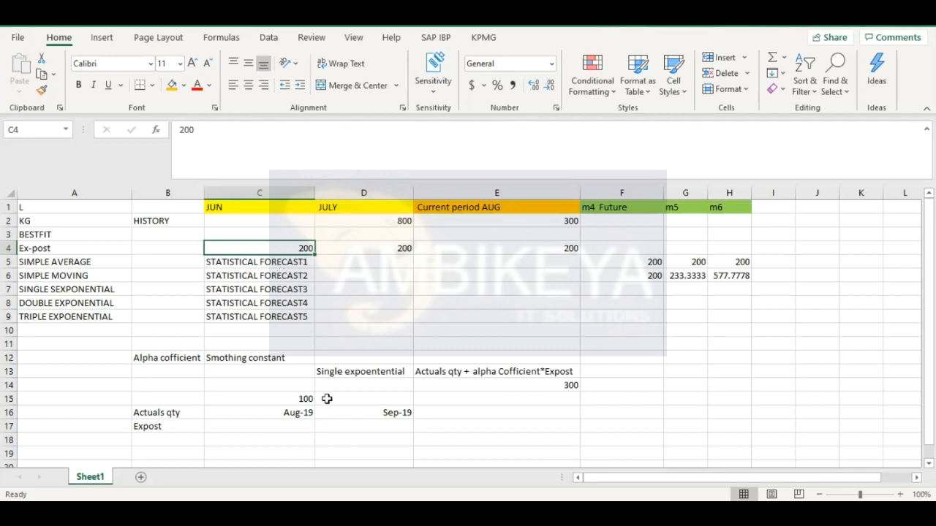
pyautogui.click(558, 386)
pyautogui.click(568, 248)
pyautogui.click(564, 220)
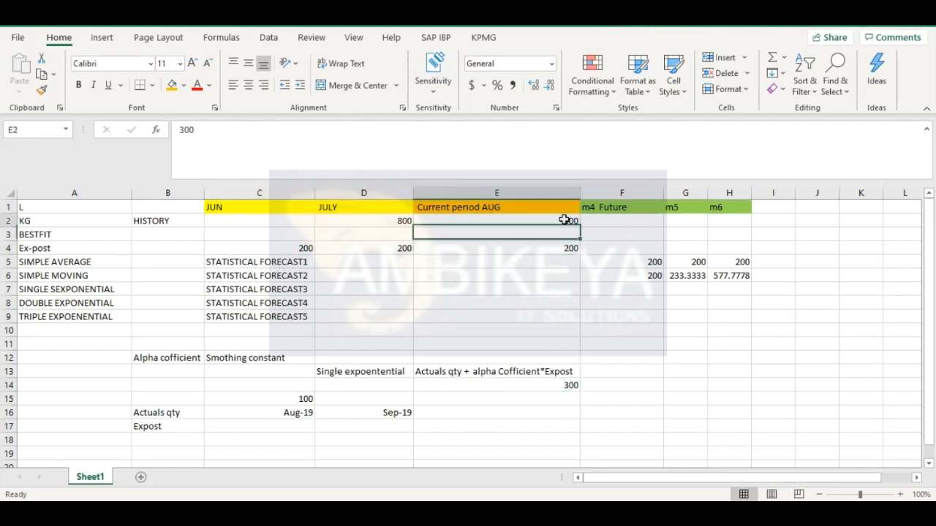
pyautogui.click(542, 385)
pyautogui.doubleClick(566, 385)
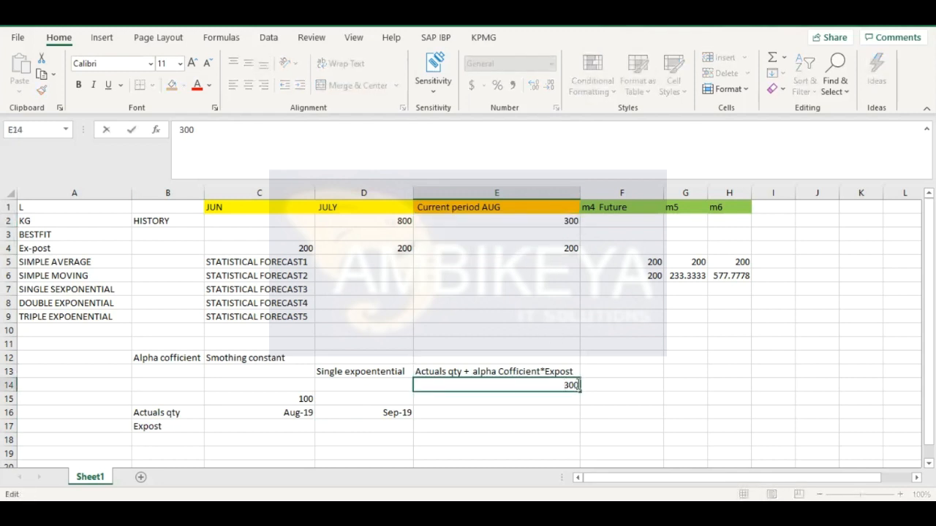
pyautogui.press('BackSpace')
pyautogui.press('BackSpace')
pyautogui.press('BackSpace')
pyautogui.write('300+.2*')
# Complete the E14 entry with the current period's Ex-post value as the formula =300+.2*200.
pyautogui.click(528, 249)
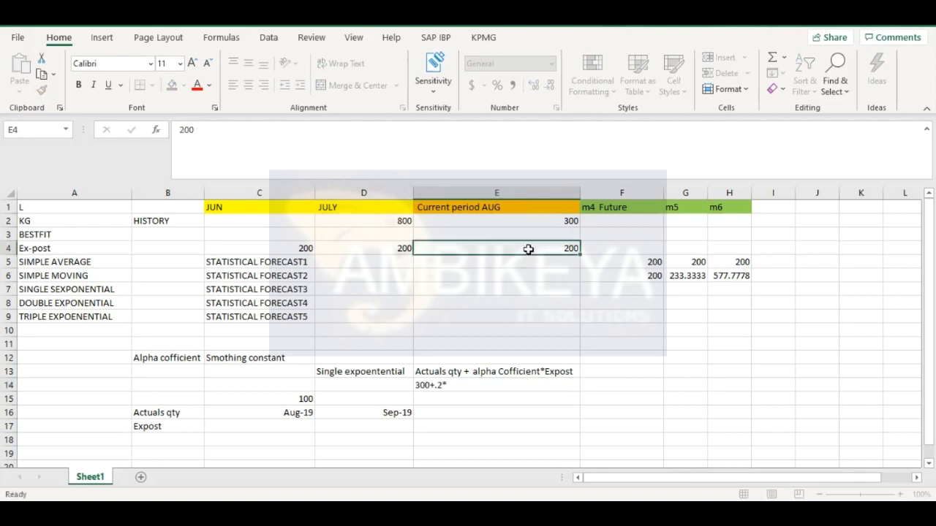
pyautogui.doubleClick(460, 381)
pyautogui.click(417, 386)
pyautogui.write('=')
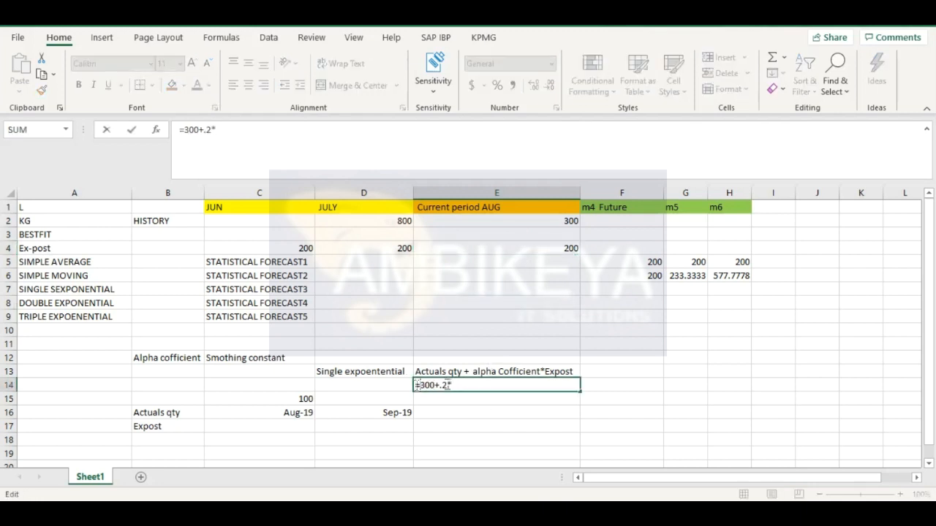
pyautogui.click(462, 385)
pyautogui.write('200')
pyautogui.click(460, 429)
pyautogui.click(491, 385)
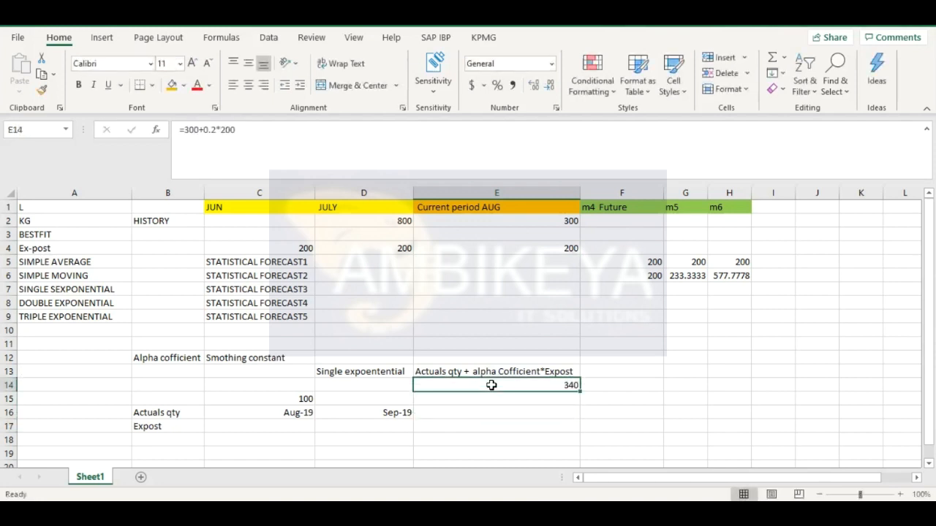
# Enter 340 as the m4 Future value in the Ex-post row, cell F4.
pyautogui.click(631, 247)
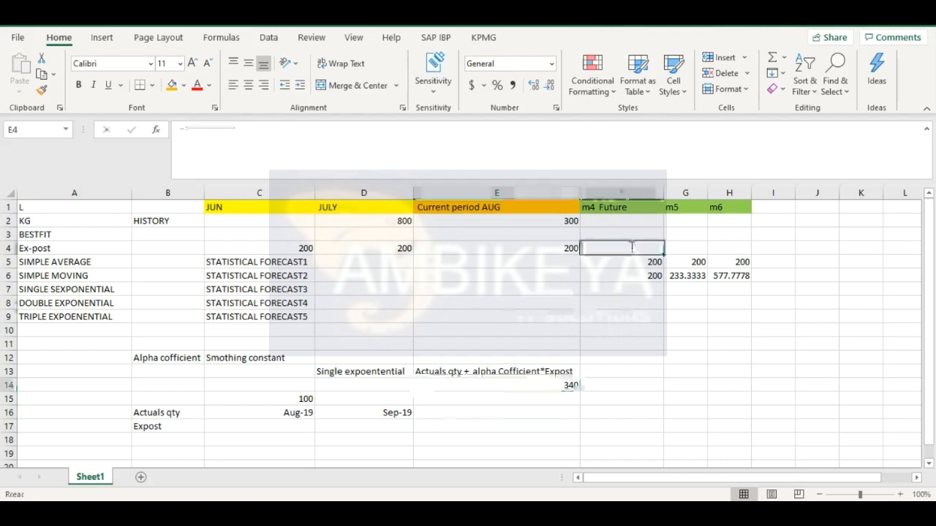
pyautogui.write('340')
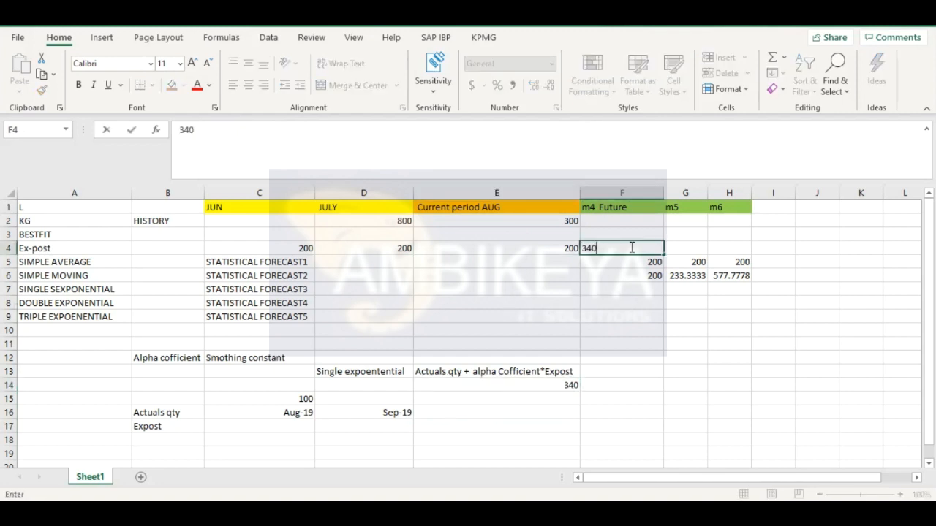
pyautogui.click(691, 248)
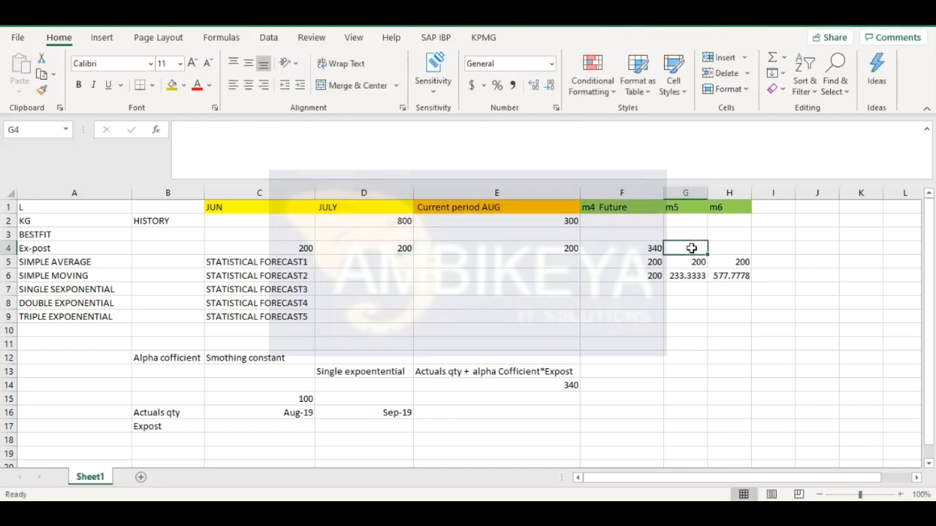
# Examine the m4 and m5 cells in the history and Ex-post rows and the exponential forecast labels.
pyautogui.click(680, 206)
pyautogui.click(683, 249)
pyautogui.click(642, 248)
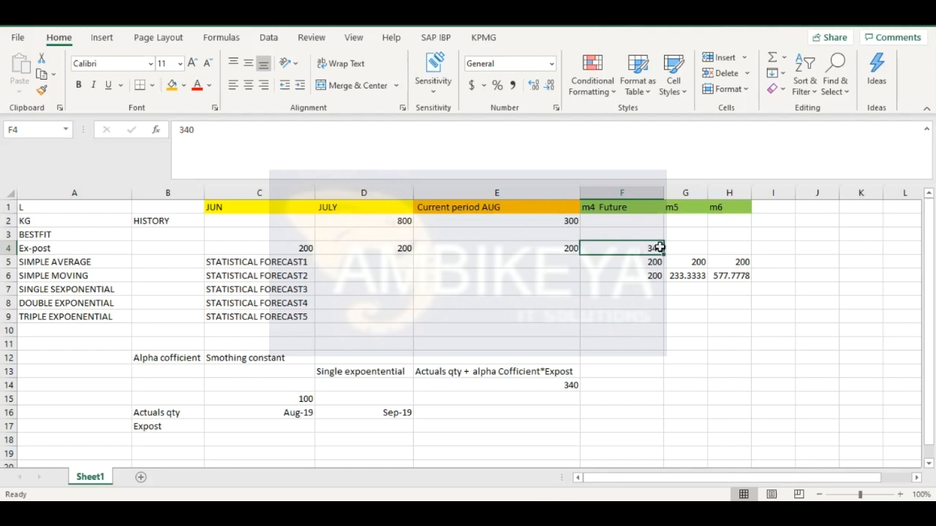
pyautogui.click(646, 221)
pyautogui.click(648, 249)
pyautogui.click(400, 329)
pyautogui.click(280, 300)
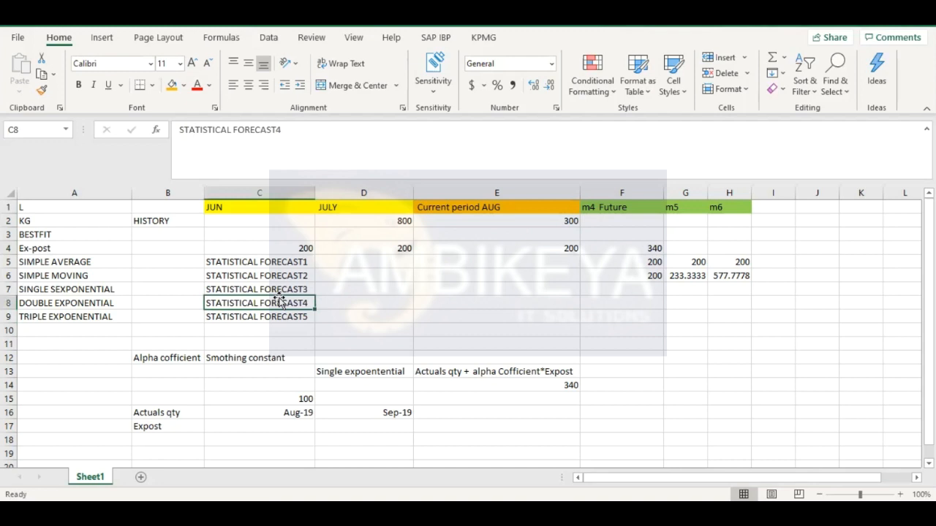
pyautogui.click(76, 289)
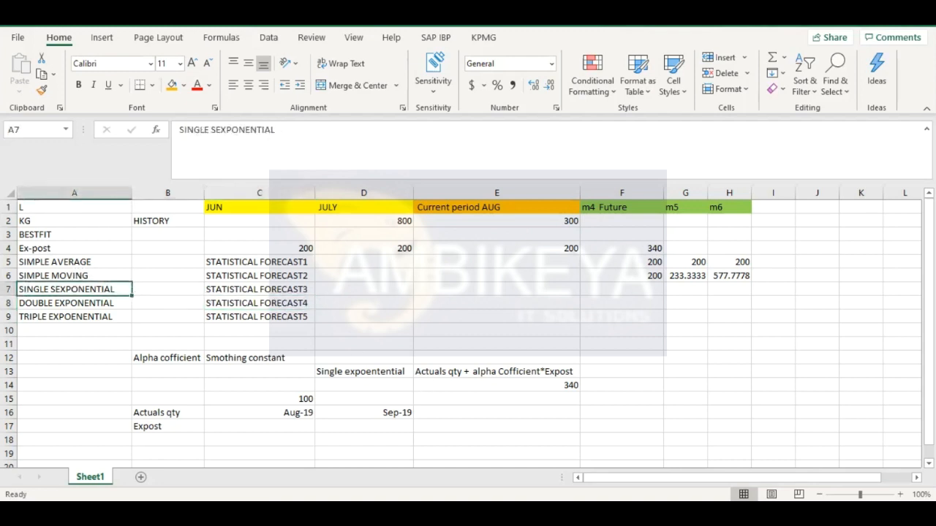
# Switch to the SAP Help page on double exponential smoothing in the browser and highlight "smooth trend" in the Beta Coefficient description.
pyautogui.moveTo(428, 464)
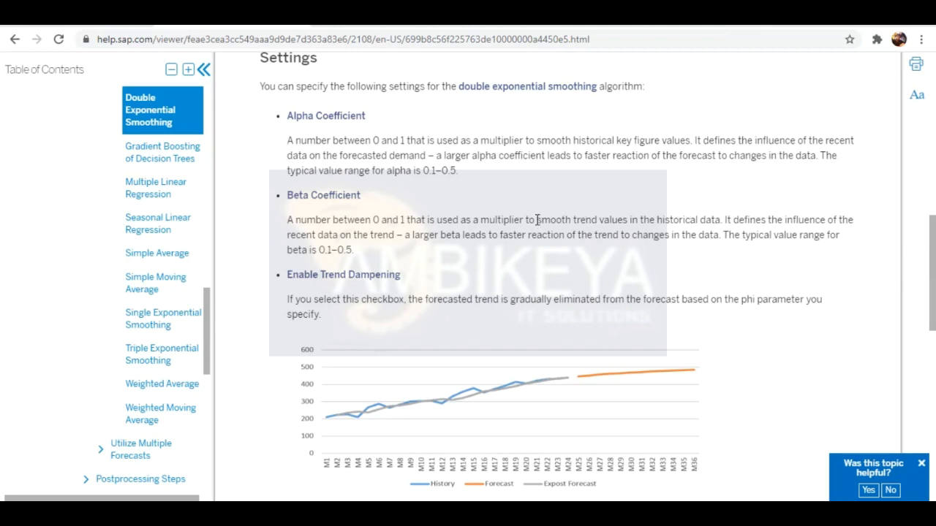
pyautogui.moveTo(537, 219); pyautogui.dragTo(599, 220)
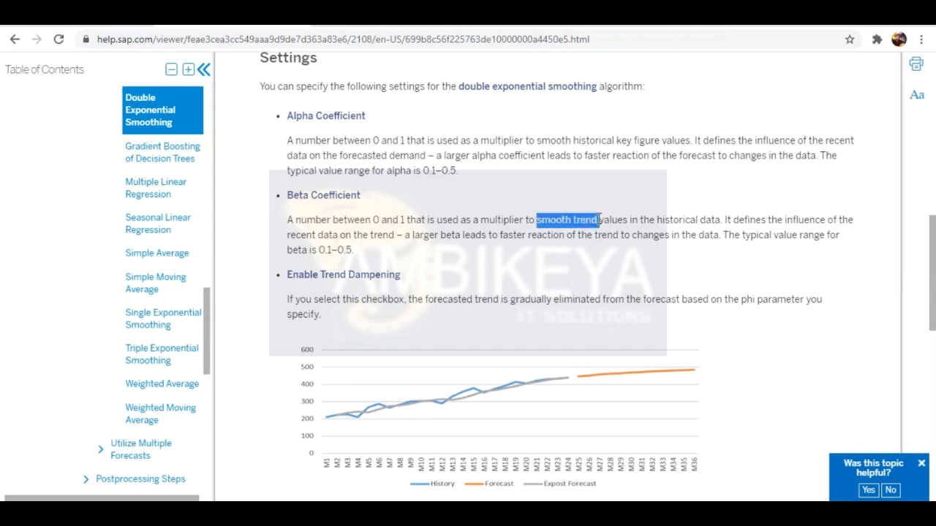
# Switch back to the Excel worksheet and examine the current period's history and Ex-post values and the m4 Ex-post cell.
pyautogui.click(583, 296)
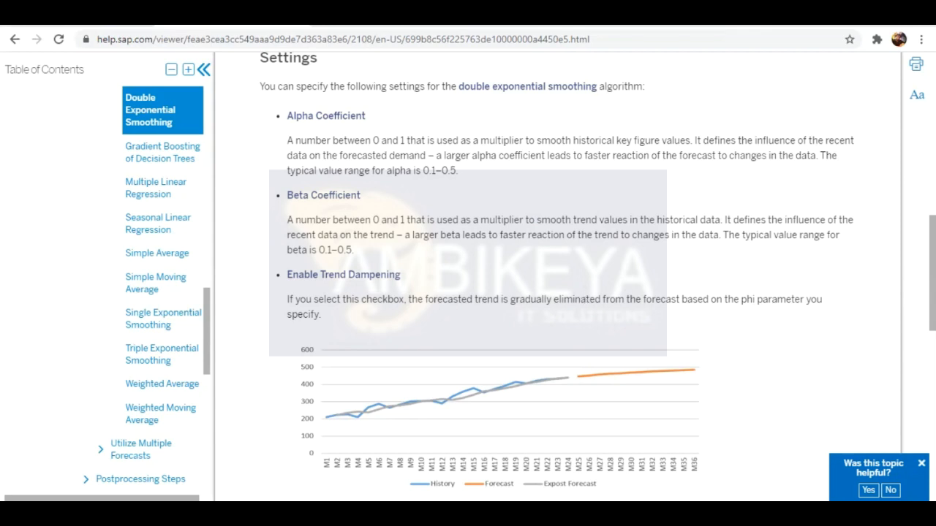
pyautogui.hotkey('alt', 'Tab')
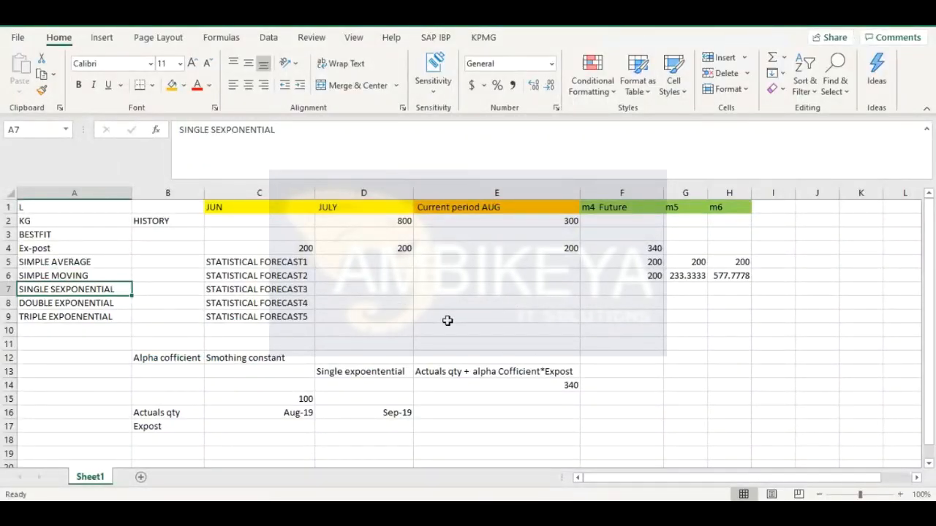
pyautogui.click(508, 227)
pyautogui.click(61, 234)
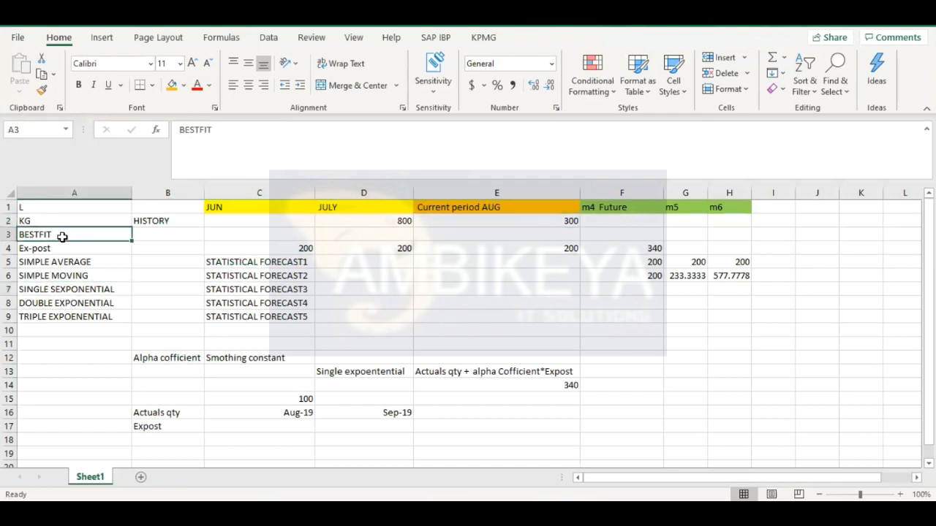
pyautogui.click(56, 219)
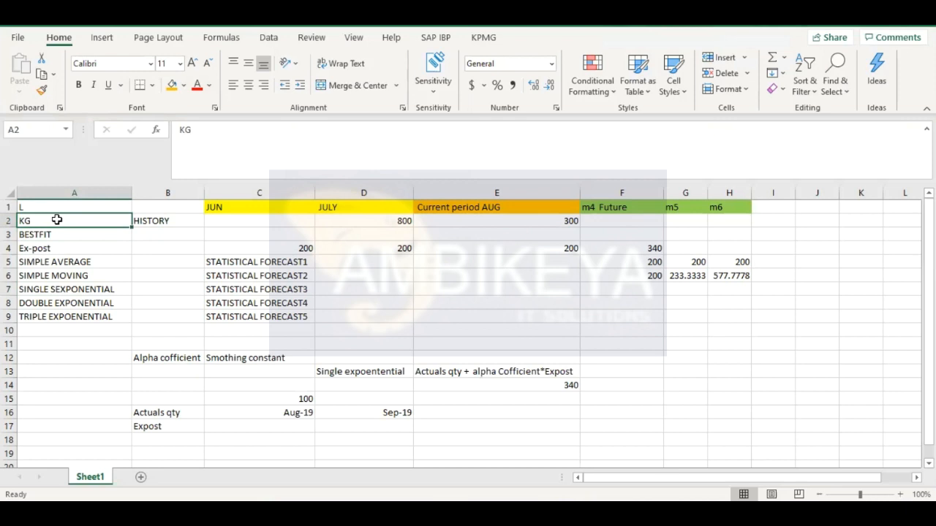
pyautogui.click(473, 417)
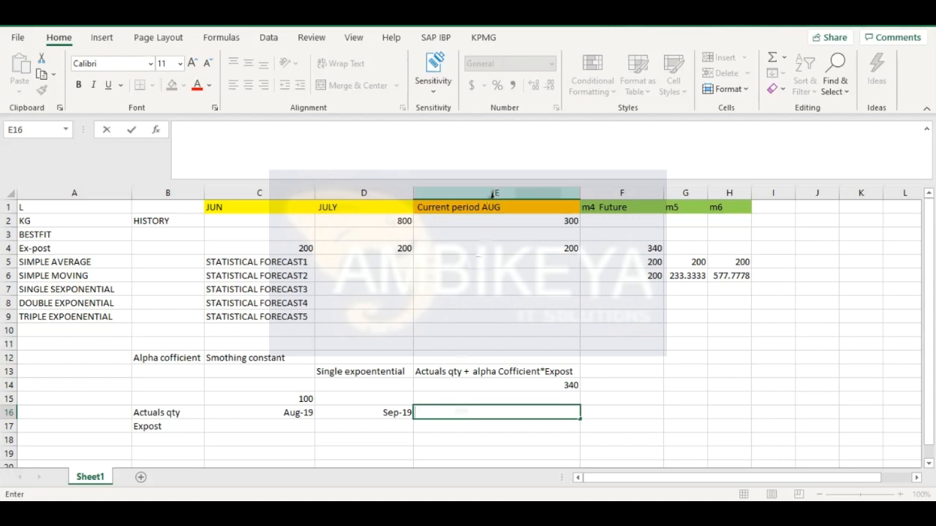
pyautogui.click(484, 221)
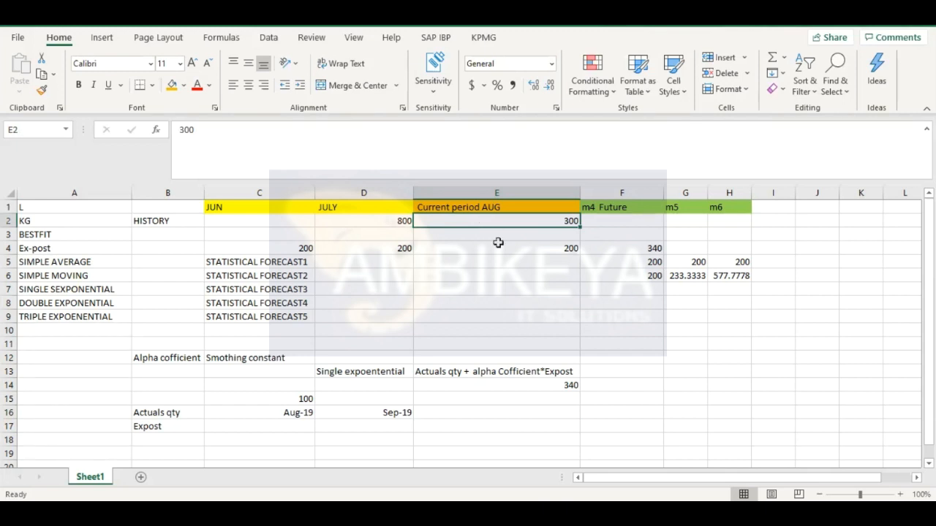
pyautogui.click(499, 247)
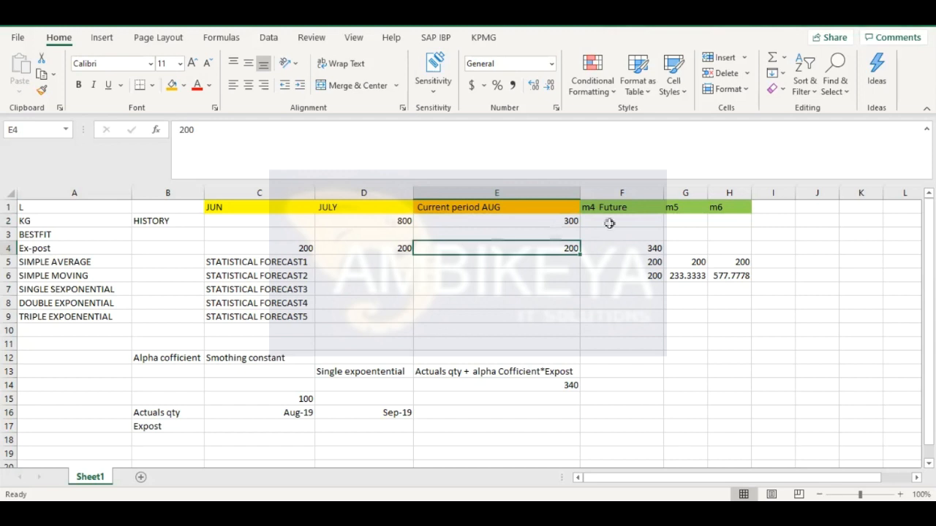
pyautogui.click(616, 247)
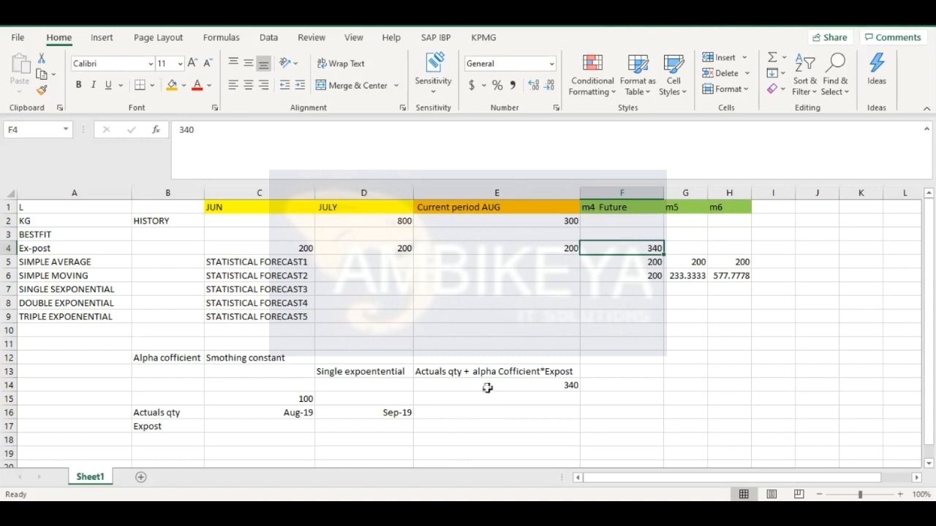
# Set the alpha coefficient in the E14 smoothing formula to 0.1 so that it reads =300+0.1*200.
pyautogui.click(541, 385)
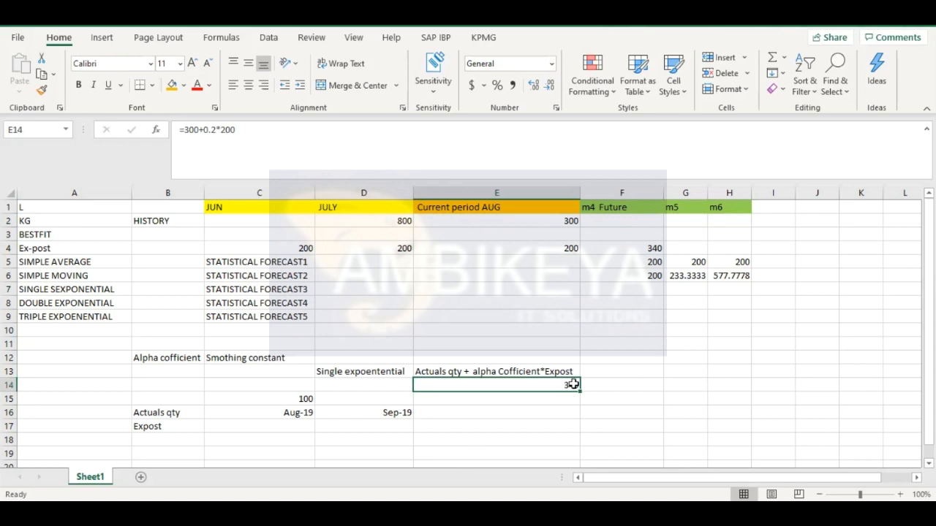
pyautogui.click(216, 130)
pyautogui.press('BackSpace')
pyautogui.write('1')
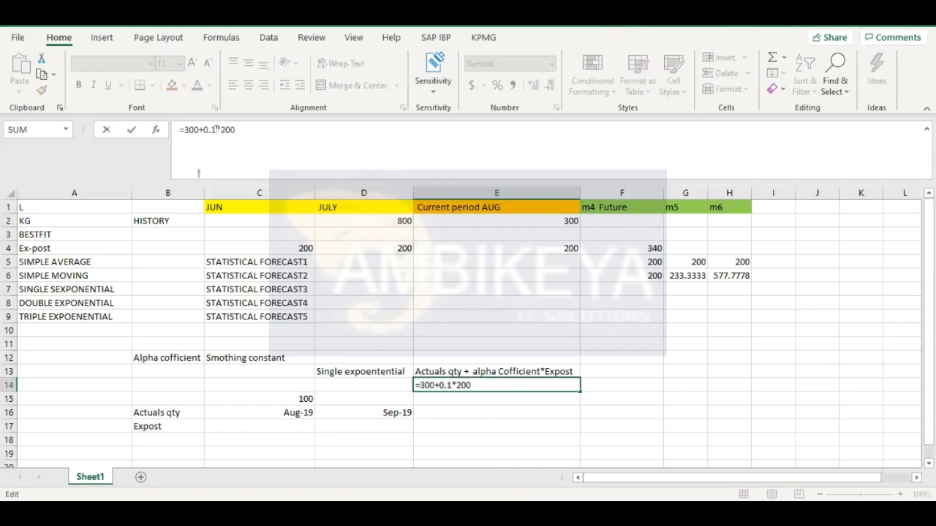
pyautogui.click(206, 275)
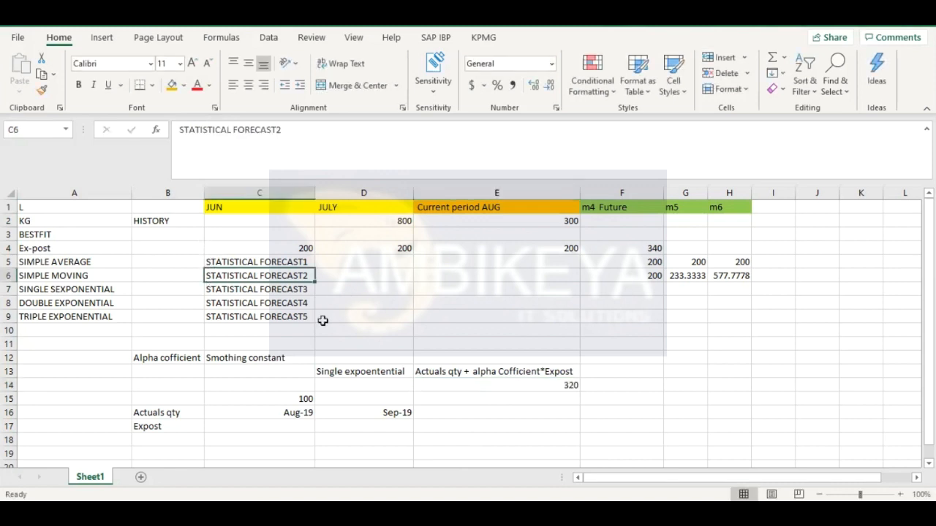
pyautogui.click(549, 388)
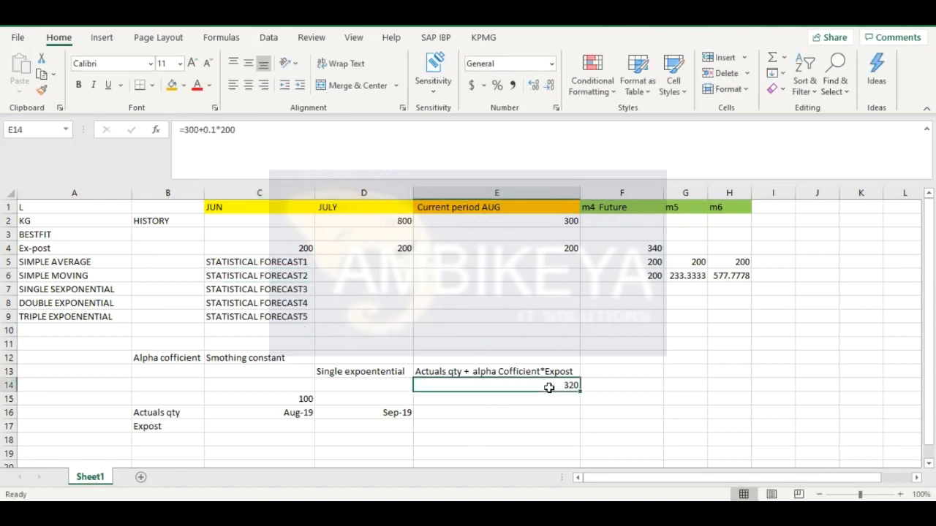
# Compare the current period's history and Ex-post cells, E2 and E4, with the smoothing formula in E14.
pyautogui.click(539, 236)
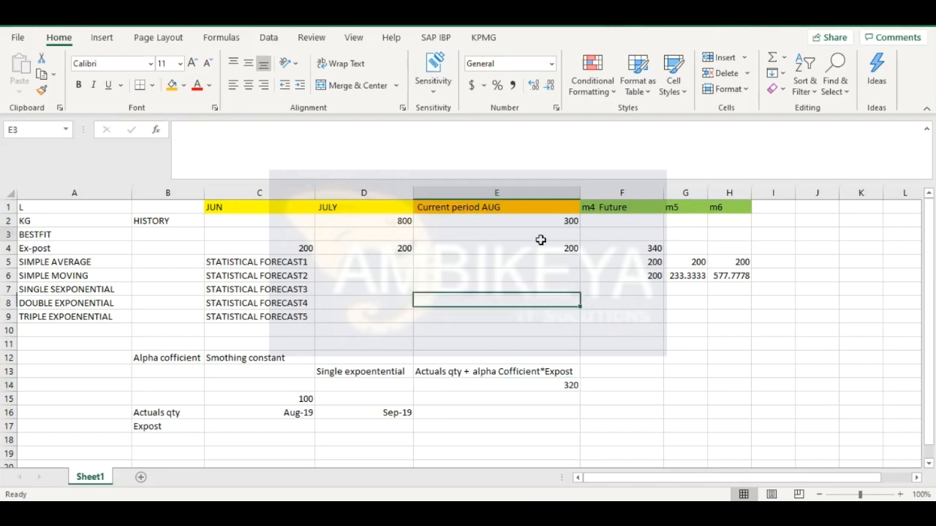
pyautogui.click(540, 219)
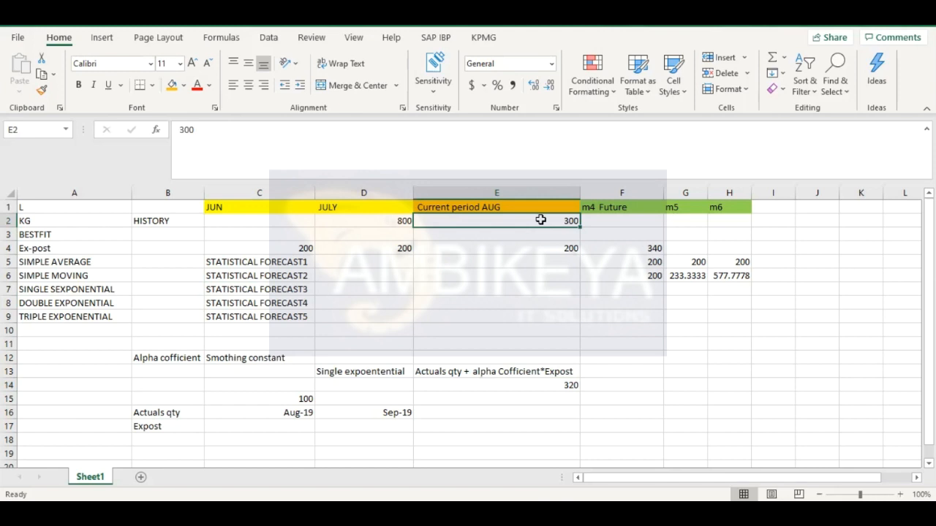
pyautogui.click(516, 253)
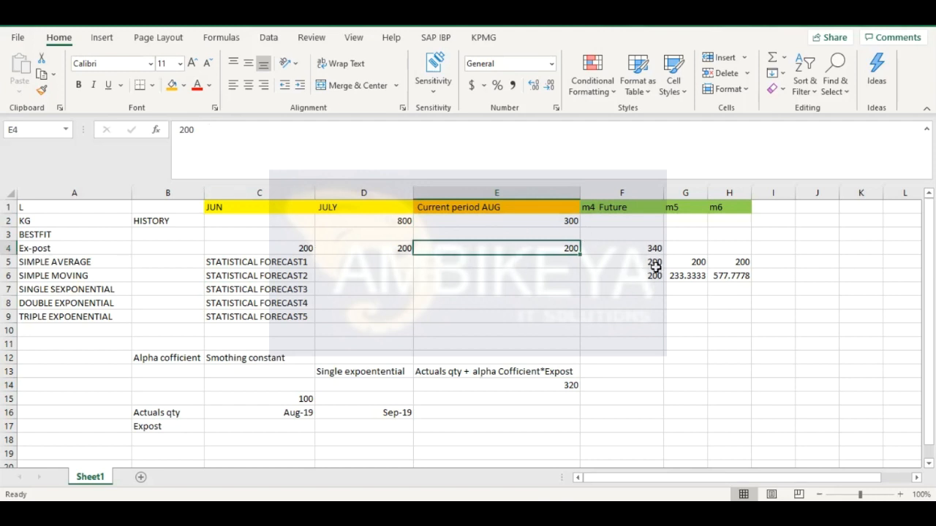
pyautogui.click(562, 383)
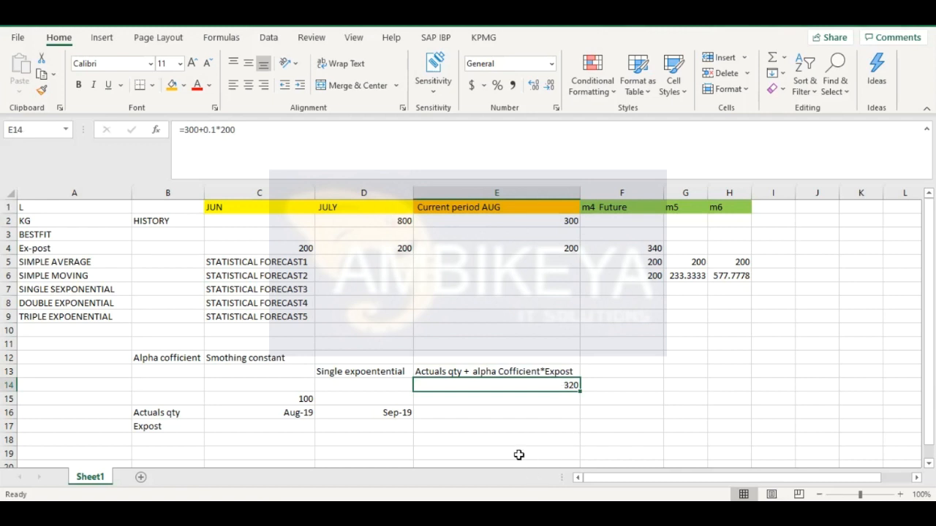
# Switch to the SAP Help page in the browser and examine the Enable Trend Dampening setting, its chart and the Phi Coefficient description.
pyautogui.moveTo(438, 454)
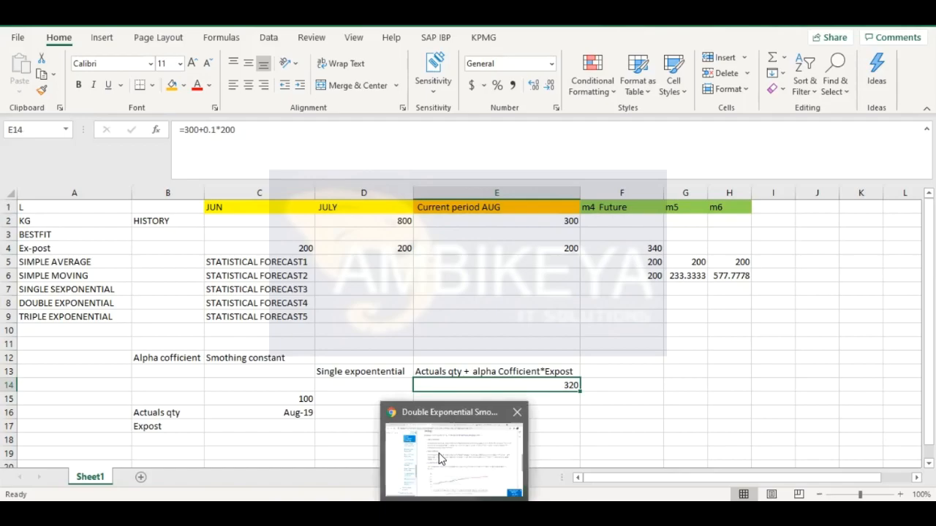
pyautogui.click(426, 431)
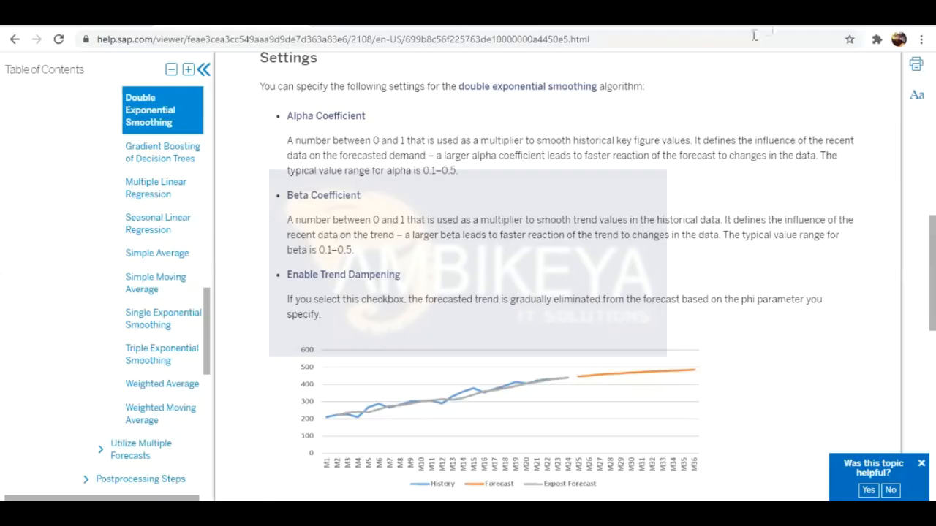
pyautogui.scroll(-3, 459, 302)
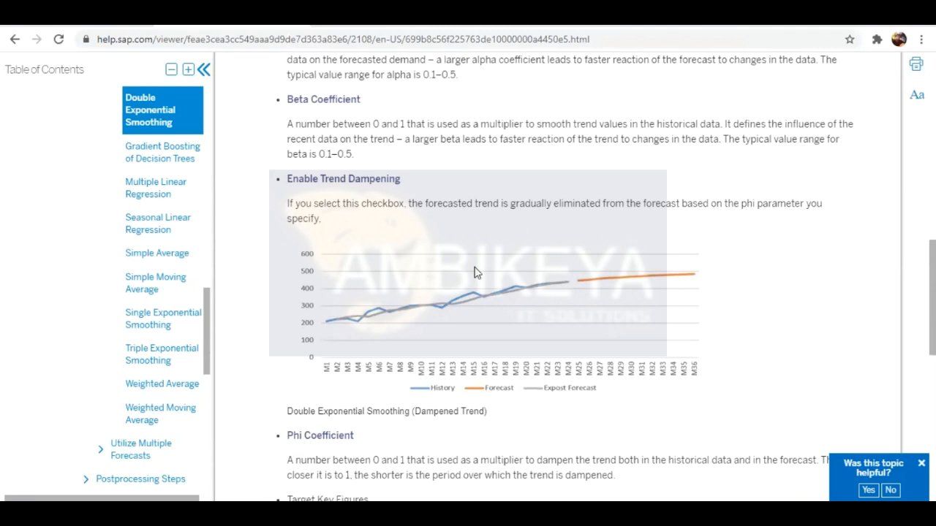
pyautogui.scroll(-5, 474, 272)
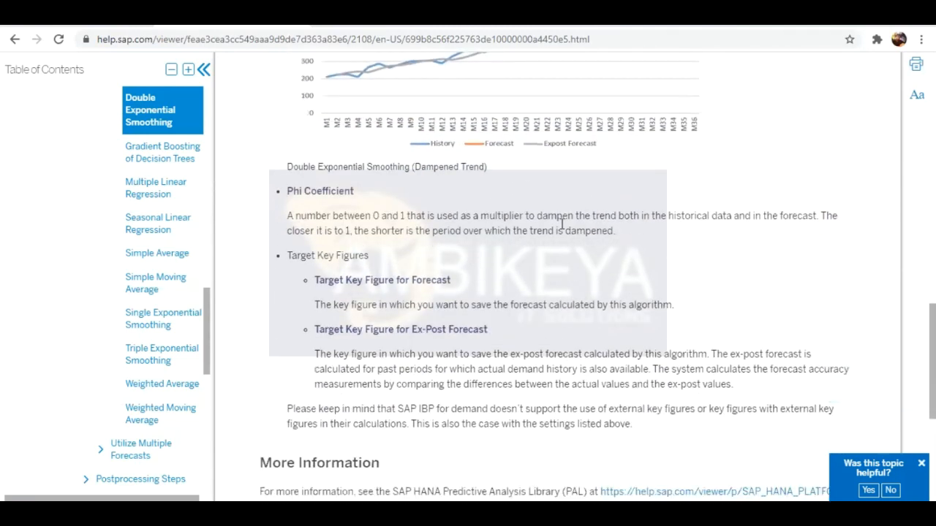
pyautogui.scroll(1, 497, 231)
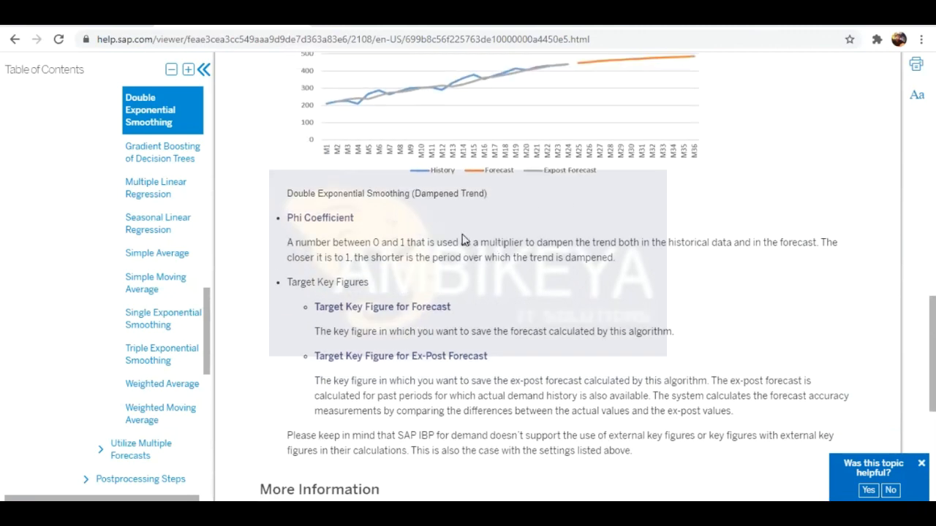
pyautogui.scroll(3, 424, 175)
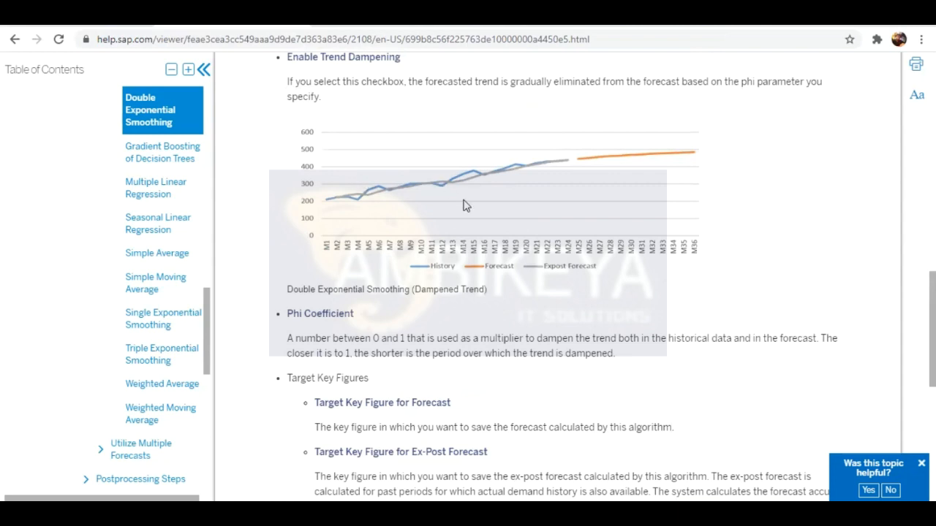
pyautogui.scroll(8, 464, 204)
pyautogui.scroll(-6, 464, 207)
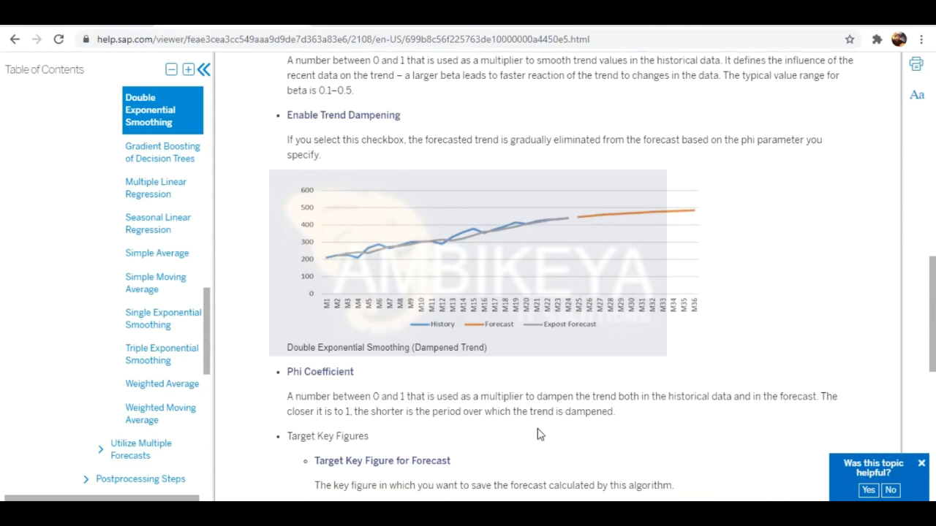
pyautogui.hotkey('alt', 'Tab')
pyautogui.scroll(-9, 493, 301)
pyautogui.scroll(5, 493, 301)
pyautogui.scroll(4, 493, 301)
pyautogui.scroll(-2, 490, 391)
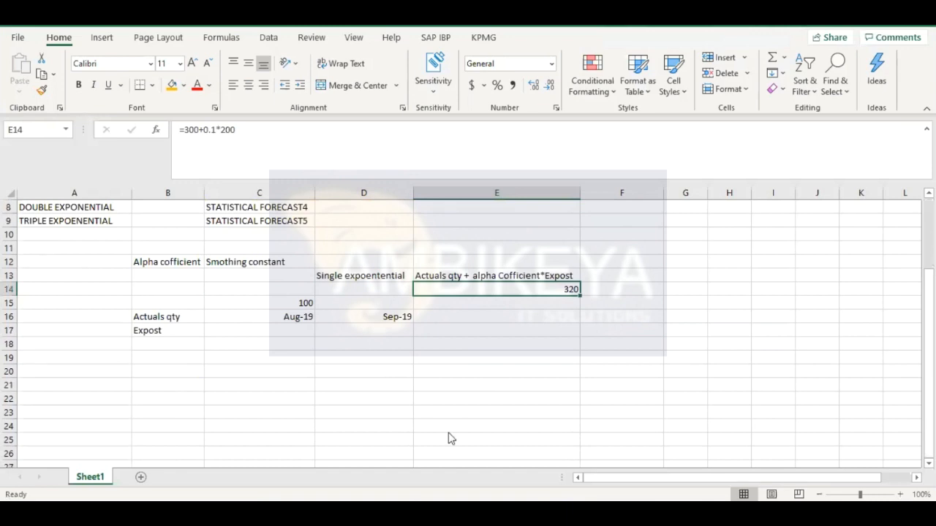
# Switch to the Manage Forecast Model page, examine the double and triple exponential smoothing settings, and return to the start of the Excel worksheet.
pyautogui.hotkey('alt', 'Tab')
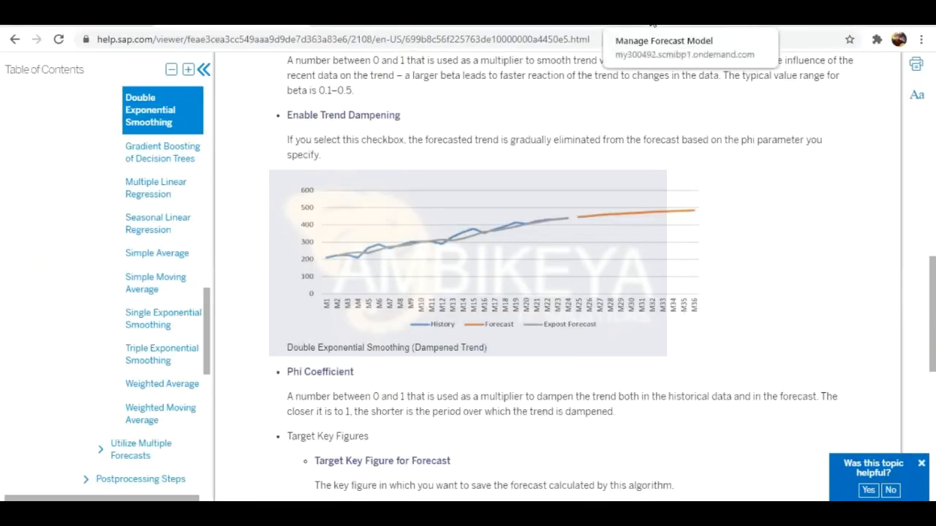
pyautogui.click(653, 25)
pyautogui.scroll(-3, 435, 256)
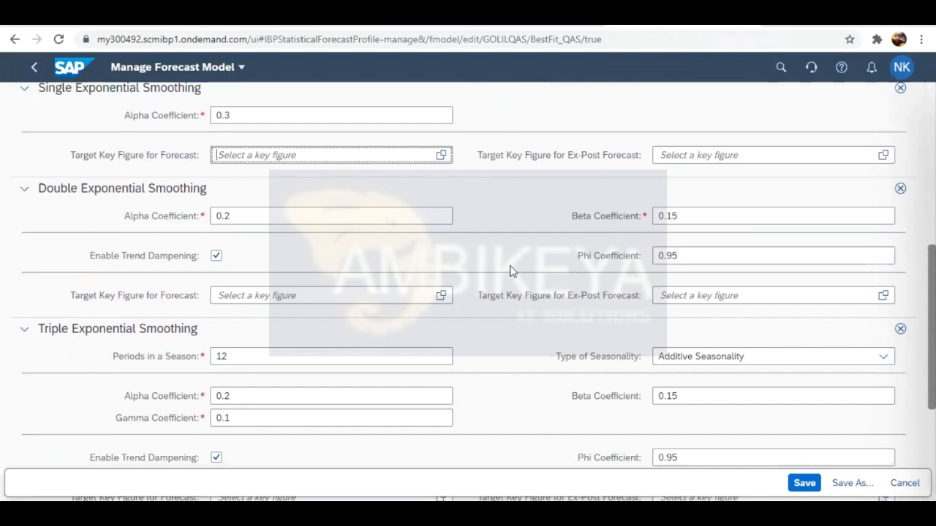
pyautogui.scroll(-2, 511, 270)
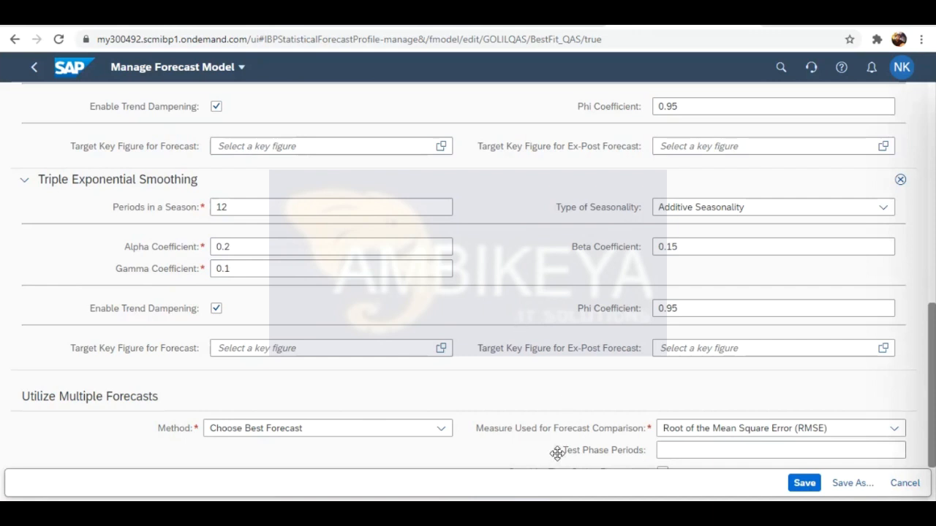
pyautogui.hotkey('alt', 'Tab')
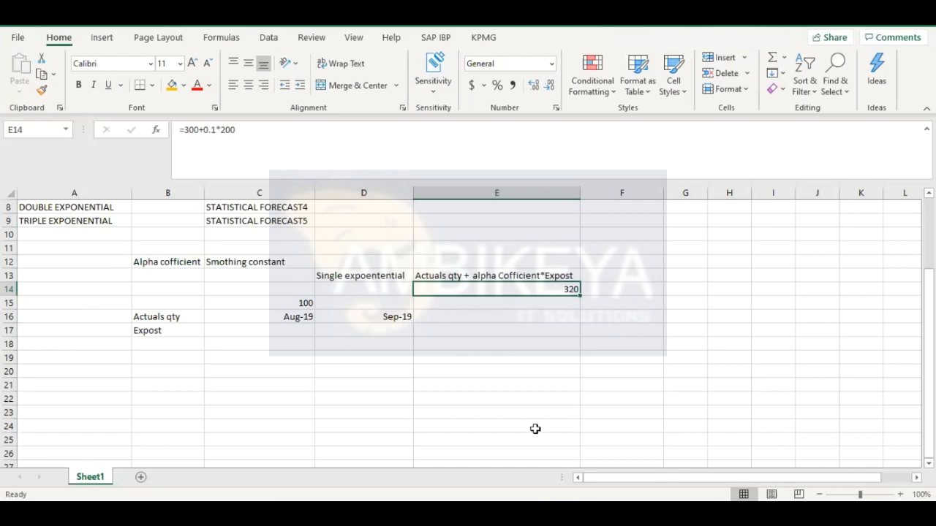
pyautogui.scroll(3, 535, 429)
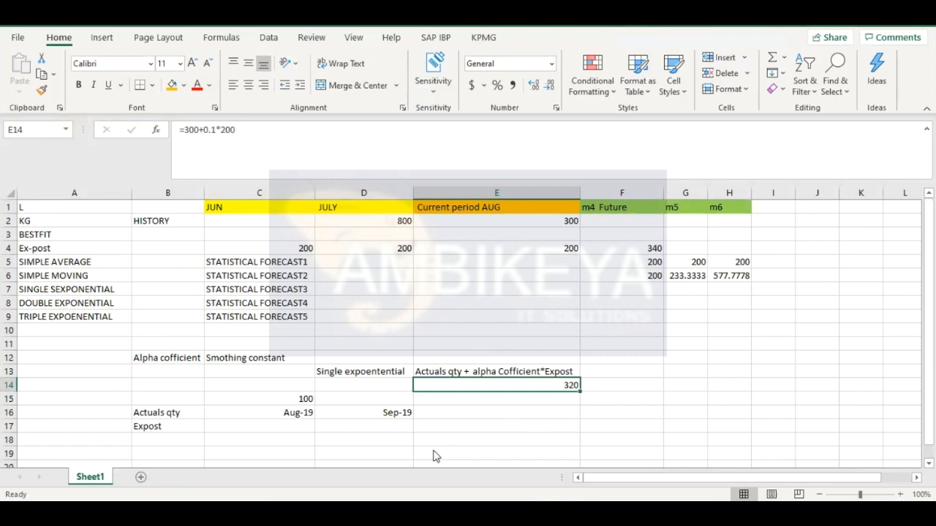
# Examine the Gamma Coefficient and Utilize Multiple Forecasts settings on the Manage Forecast Model page and switch back to the Excel worksheet.
pyautogui.hotkey('alt', 'Tab')
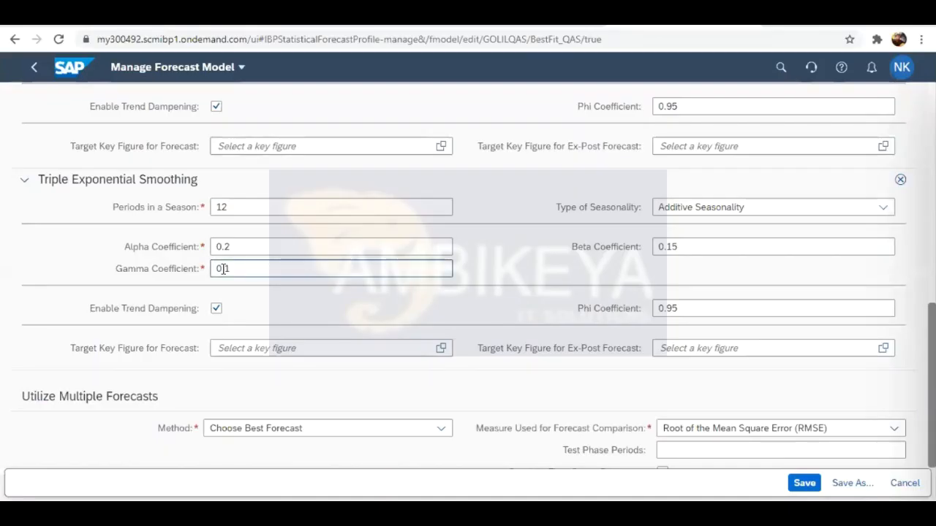
pyautogui.write('1')
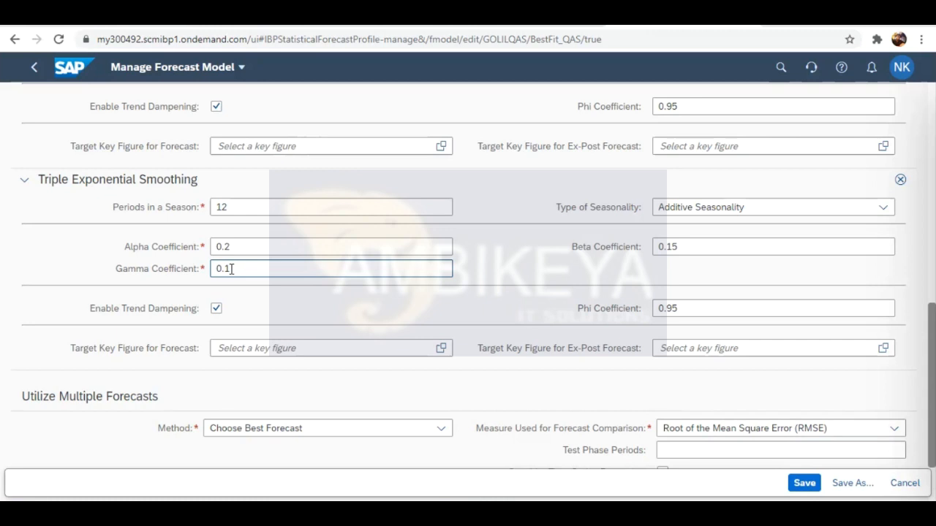
pyautogui.click(292, 329)
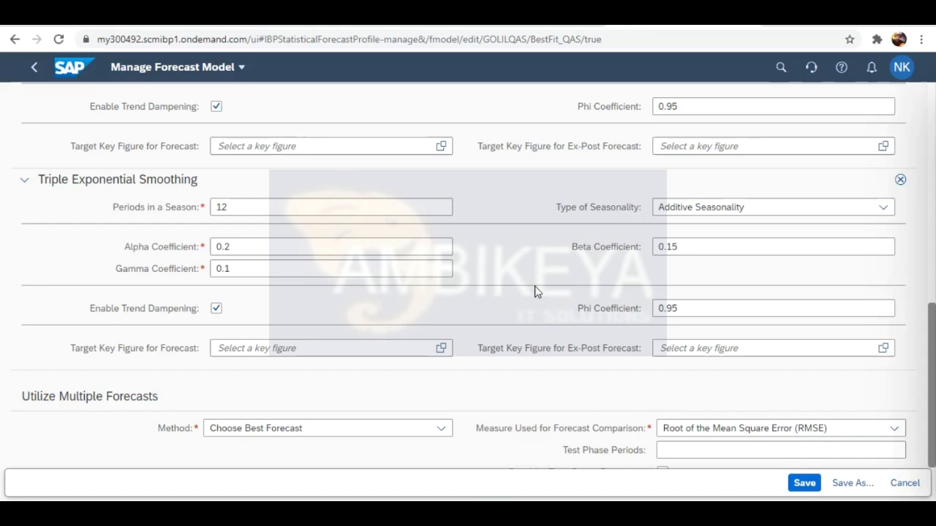
pyautogui.scroll(-2, 535, 290)
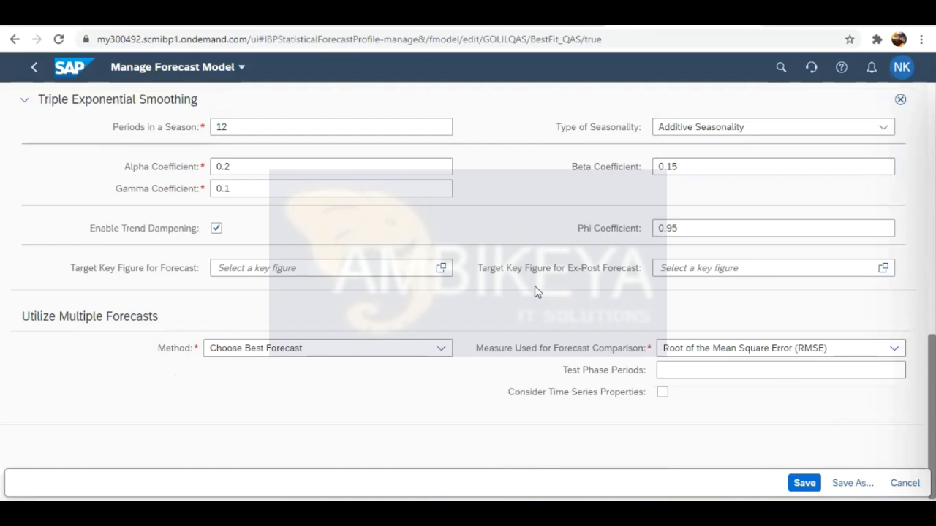
pyautogui.scroll(5, 534, 290)
pyautogui.scroll(-2, 540, 410)
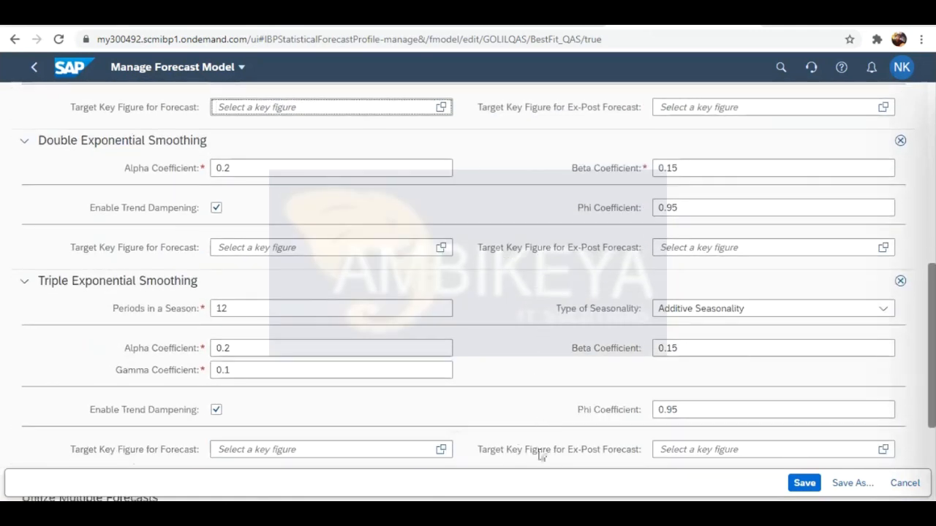
pyautogui.hotkey('alt', 'Tab')
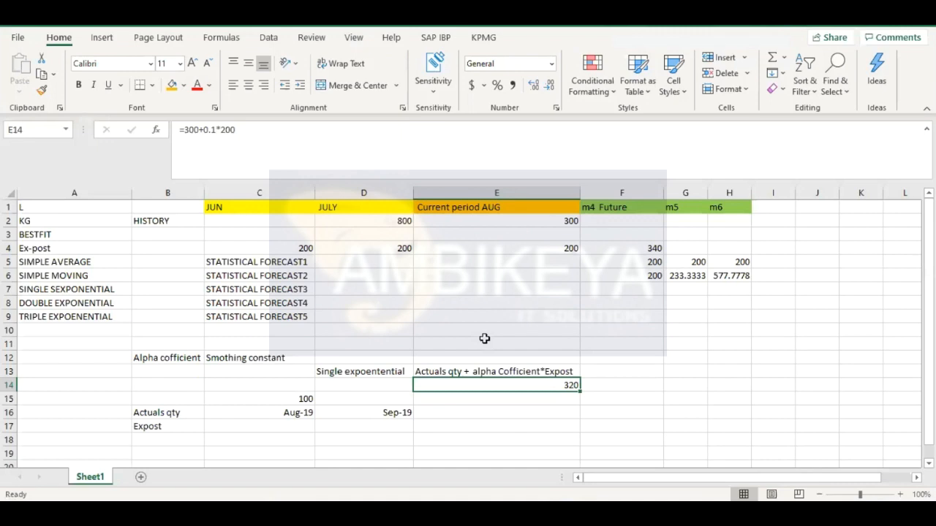
# Compare the statistical forecast rows and their algorithm names with the current period's Ex-post value in E4.
pyautogui.click(224, 275)
pyautogui.click(240, 259)
pyautogui.click(246, 329)
pyautogui.click(65, 260)
pyautogui.click(67, 303)
pyautogui.click(521, 358)
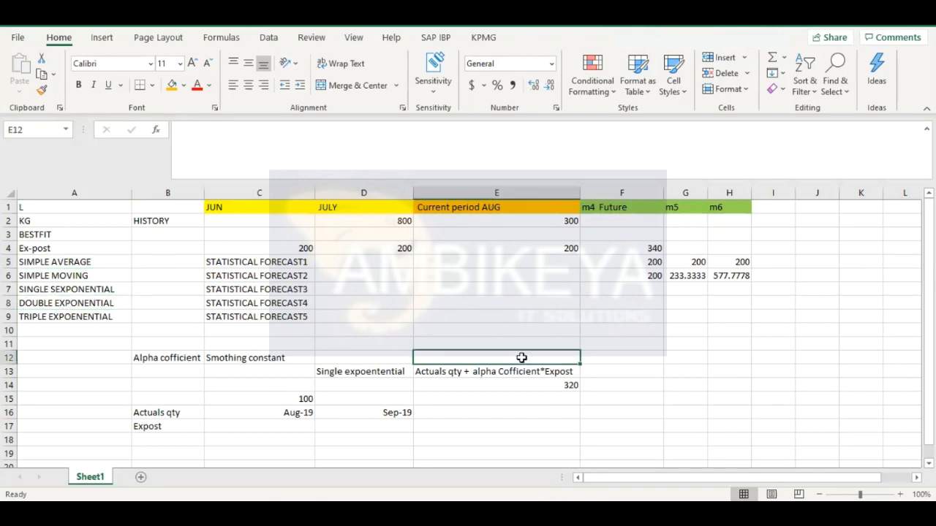
pyautogui.click(483, 251)
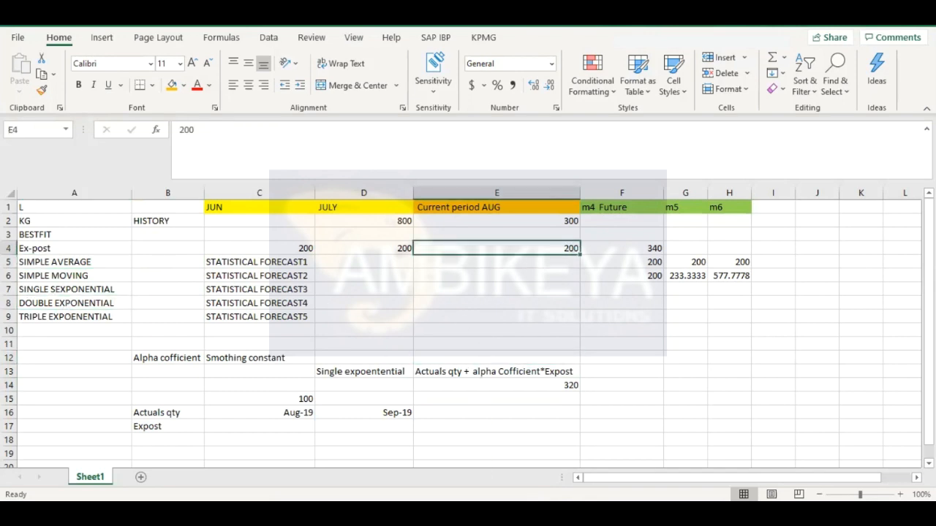
# Switch to the Manage Forecast Model page and examine the triple exponential smoothing settings, including the Phi Coefficient.
pyautogui.click(432, 445)
pyautogui.scroll(-2, 402, 384)
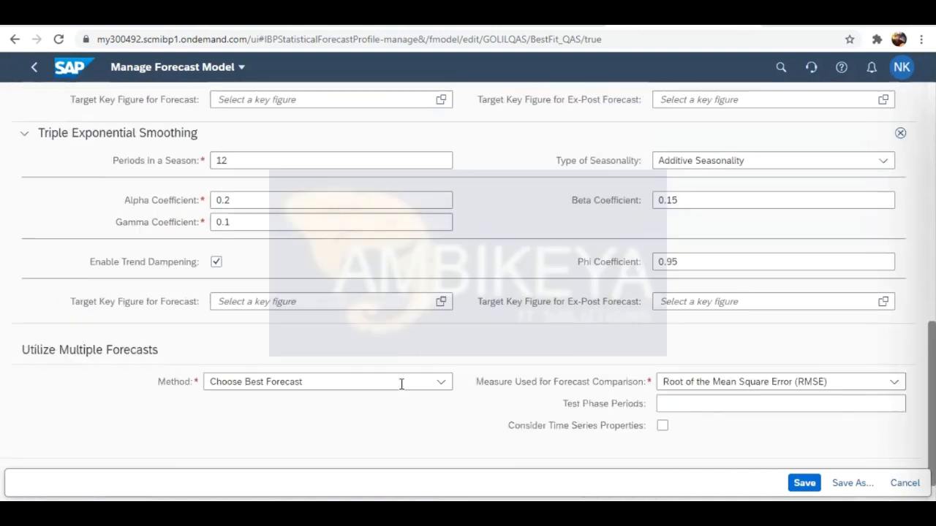
pyautogui.scroll(-1, 402, 384)
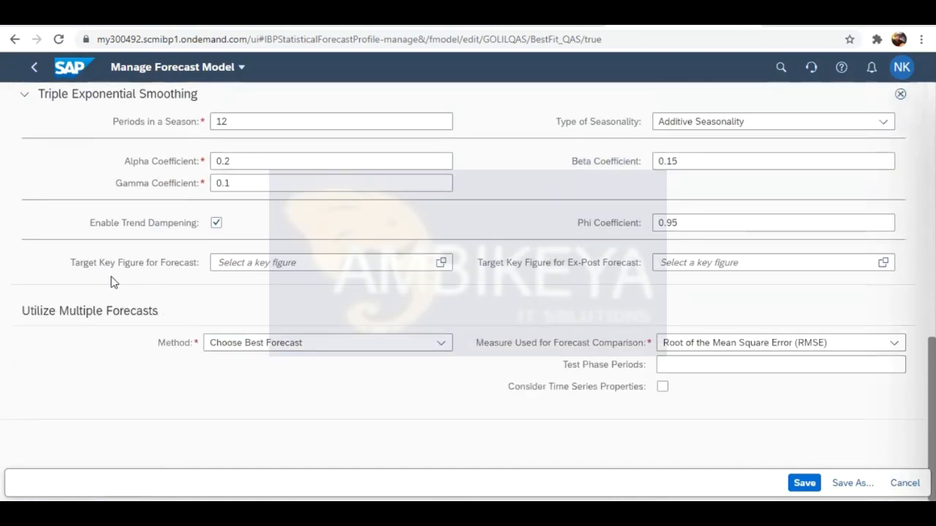
pyautogui.scroll(1, 113, 283)
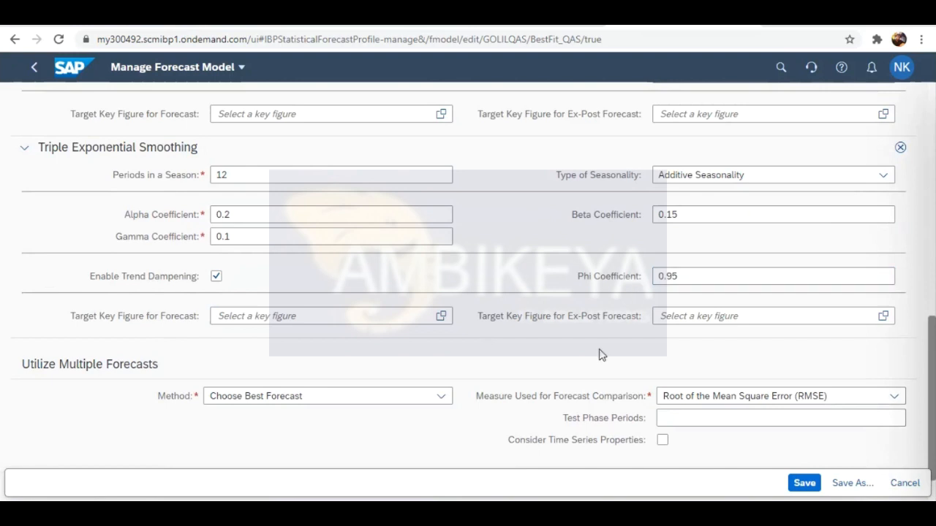
pyautogui.scroll(-2, 601, 354)
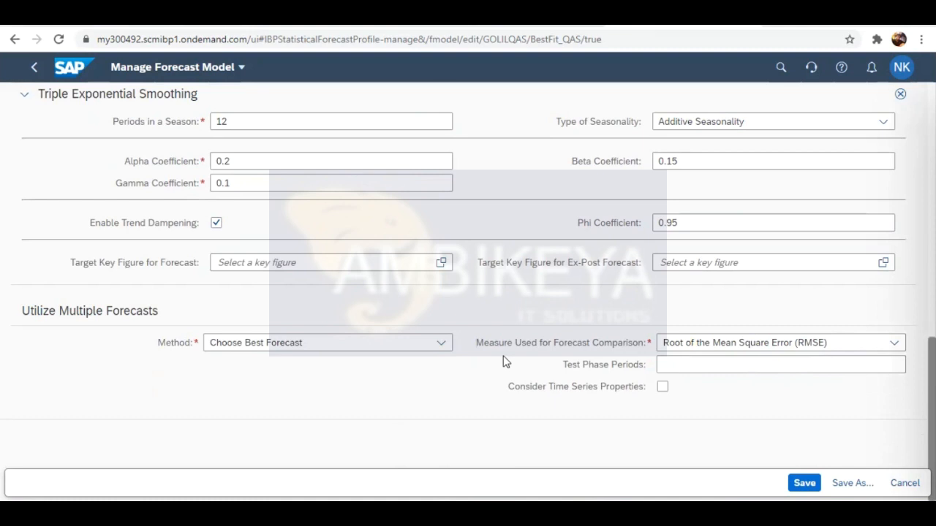
pyautogui.moveTo(579, 221); pyautogui.dragTo(651, 229)
pyautogui.click(563, 216)
pyautogui.click(576, 223)
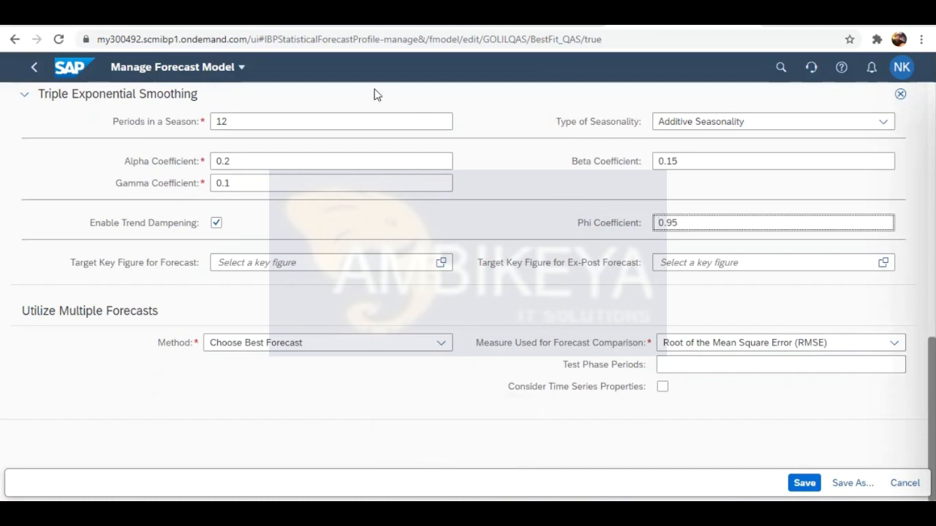
# Open the Triple Exponential Smoothing topic in SAP Help and read the gamma, trend dampening and phi descriptions.
pyautogui.click(219, 27)
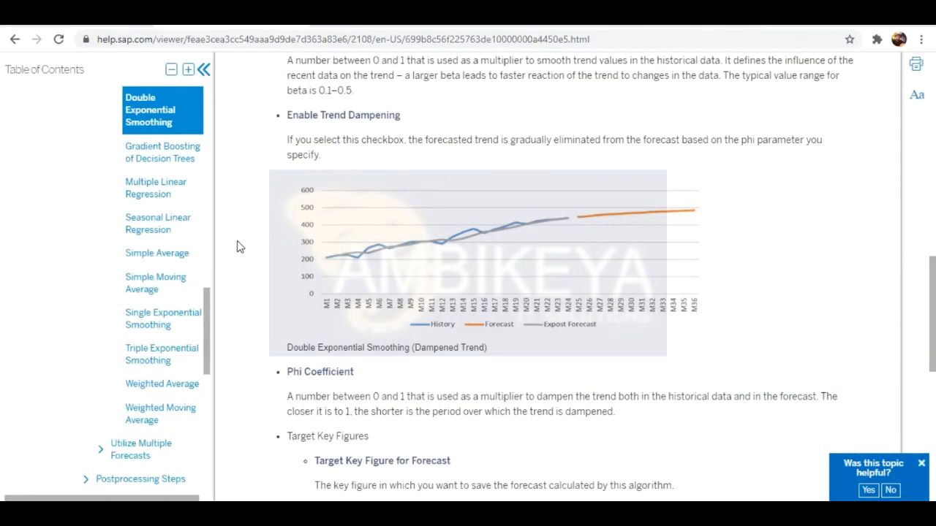
pyautogui.click(153, 355)
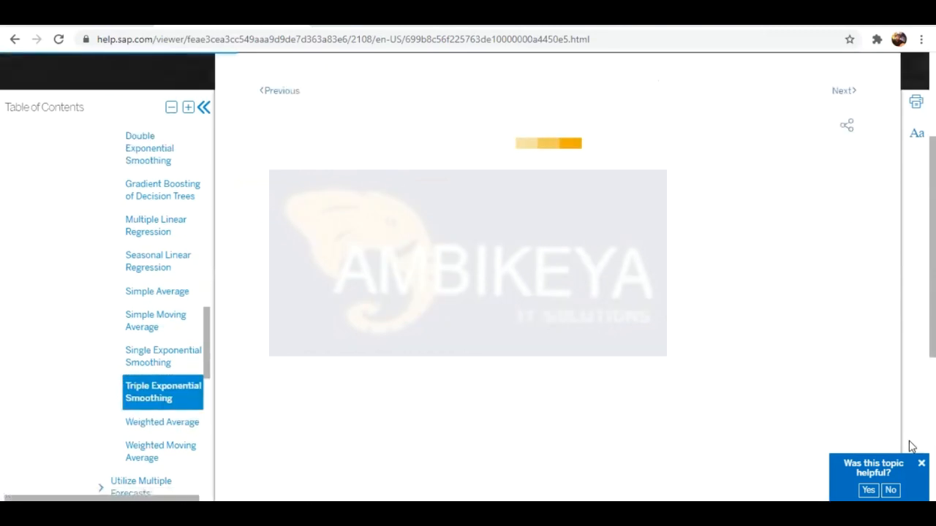
pyautogui.click(919, 465)
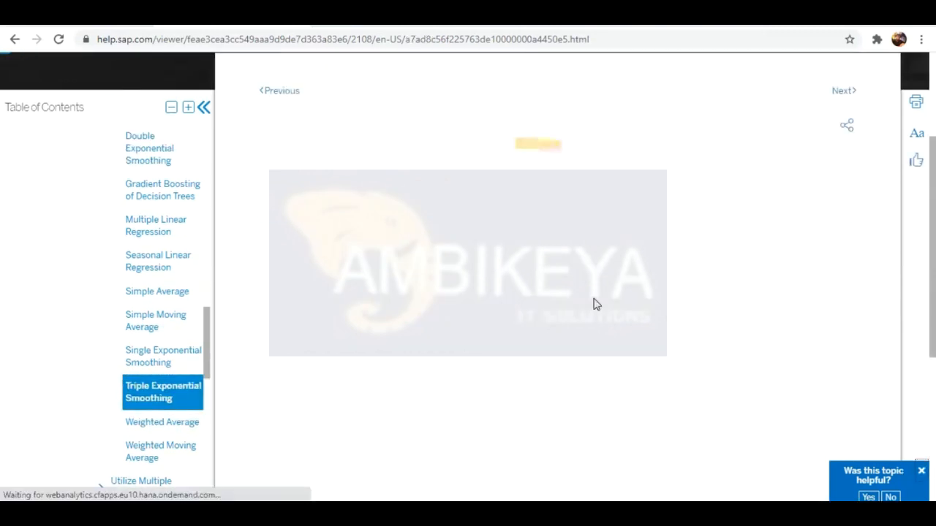
pyautogui.scroll(-10, 593, 305)
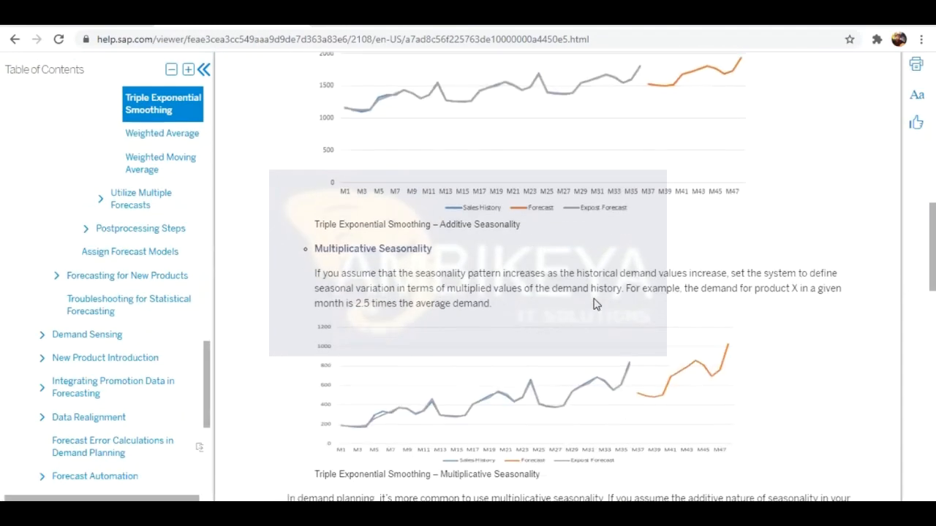
pyautogui.scroll(-6, 594, 305)
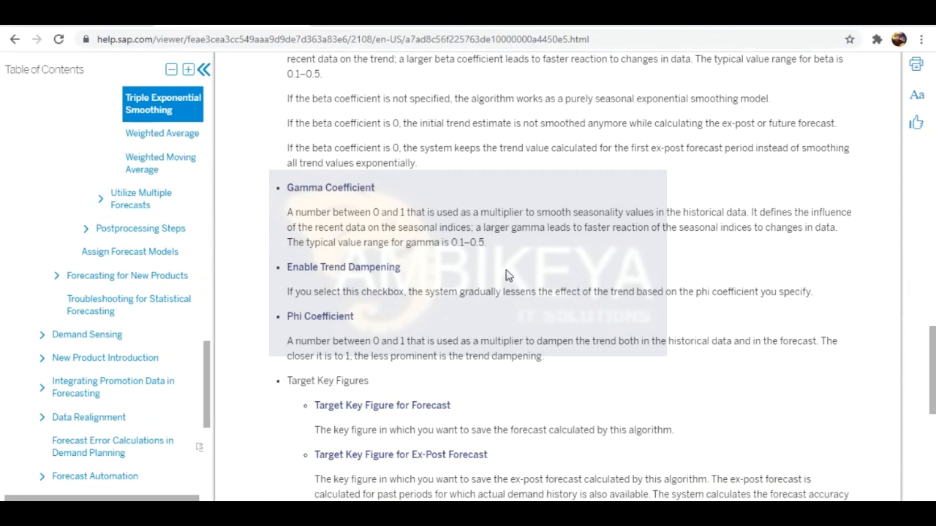
pyautogui.scroll(-2, 423, 343)
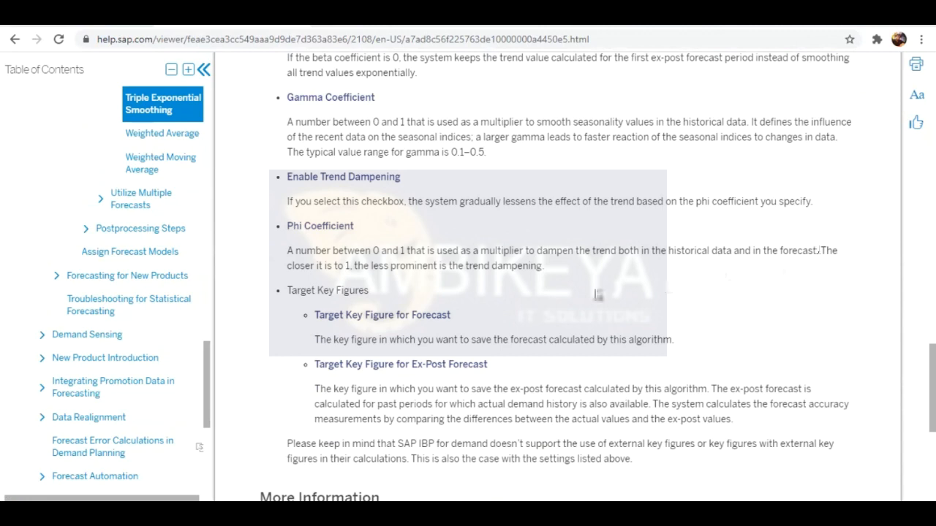
# Compare the additive and multiplicative seasonality charts in the help topic and read the alpha and beta coefficient descriptions.
pyautogui.scroll(7, 596, 294)
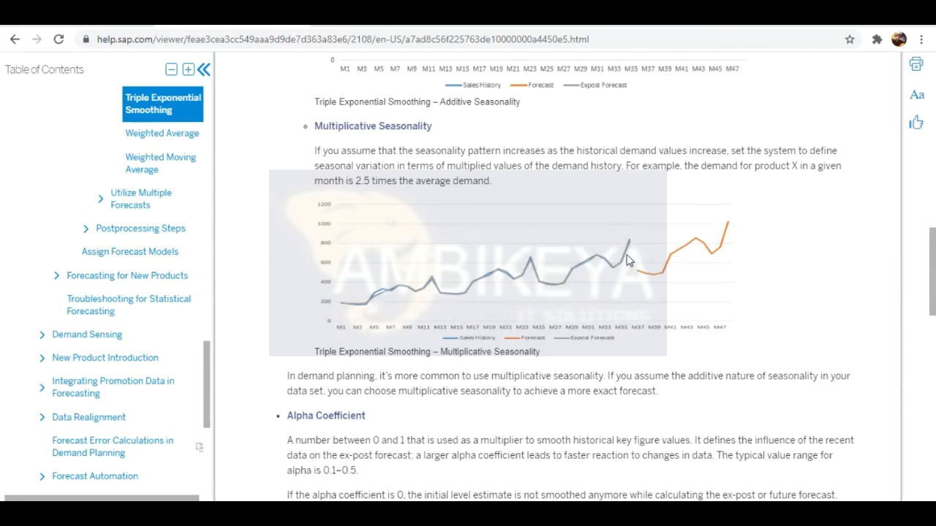
pyautogui.scroll(3, 627, 261)
pyautogui.scroll(-2, 627, 261)
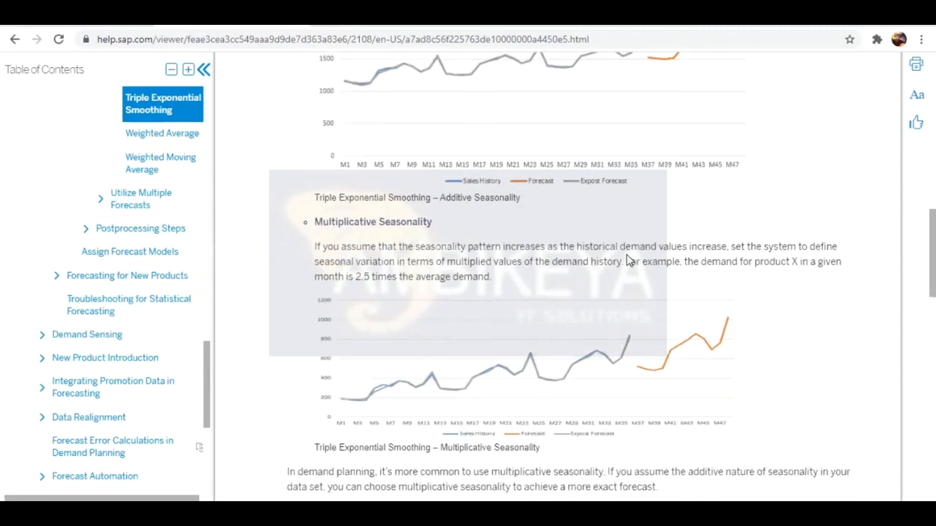
pyautogui.scroll(-2, 663, 356)
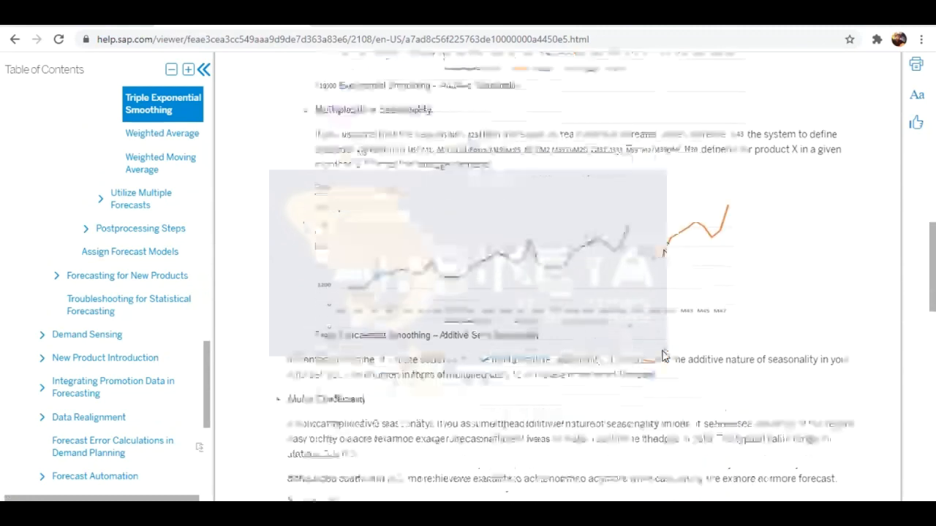
pyautogui.scroll(-15, 663, 356)
pyautogui.scroll(15, 664, 356)
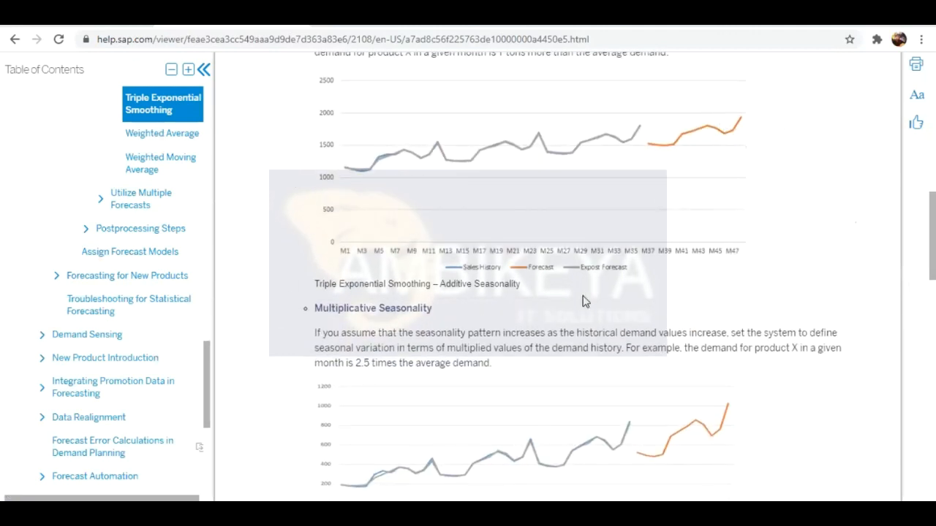
pyautogui.scroll(-7, 585, 301)
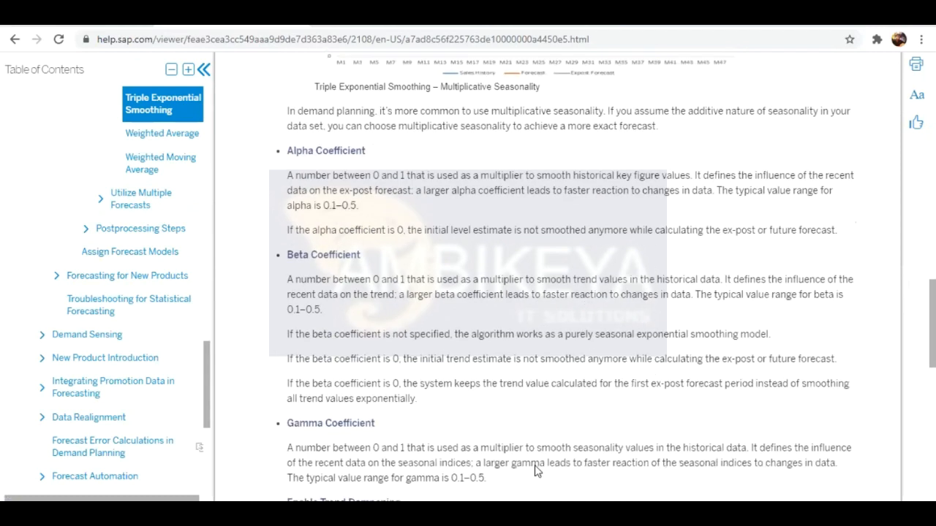
# Return to the Manage Forecast Model page and examine the forecast comparison measure under Utilize Multiple Forecasts along with the algorithms above it.
pyautogui.click(648, 16)
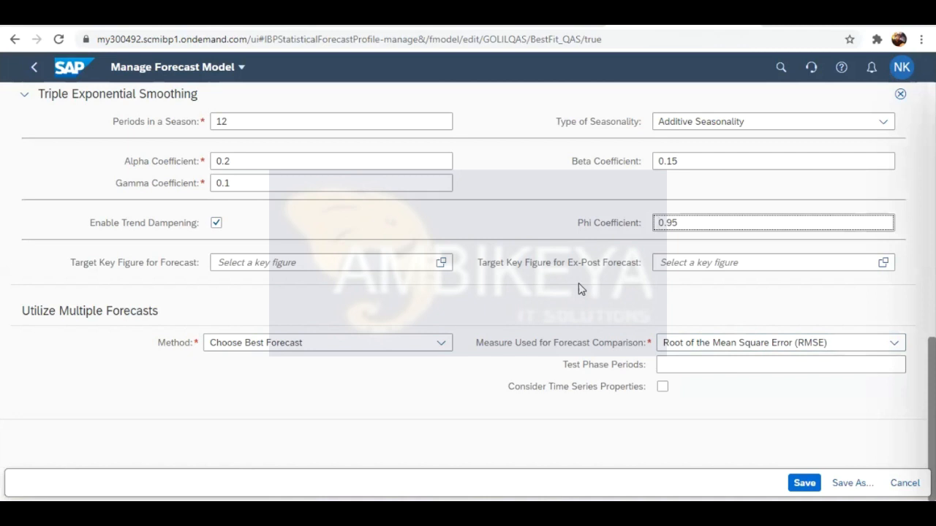
pyautogui.click(577, 341)
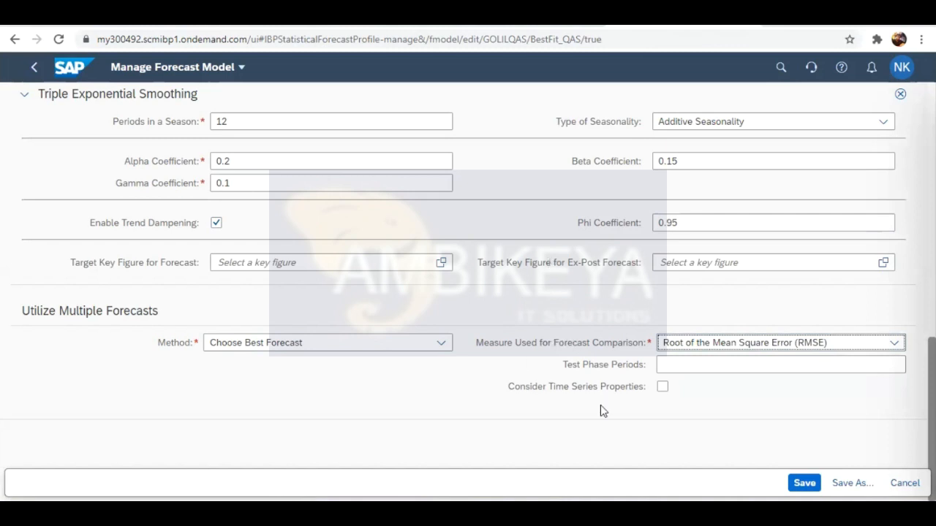
pyautogui.scroll(5, 552, 362)
pyautogui.scroll(-4, 552, 361)
pyautogui.scroll(15, 552, 361)
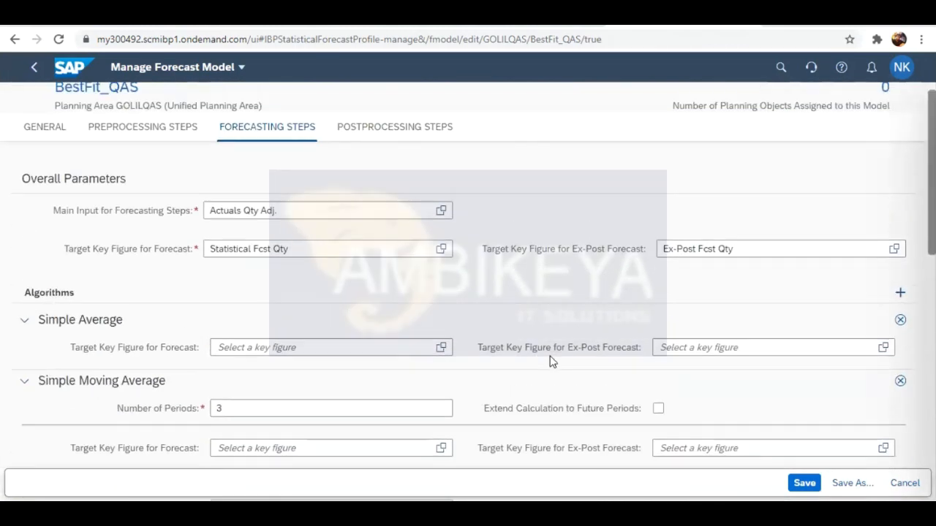
pyautogui.scroll(-15, 552, 361)
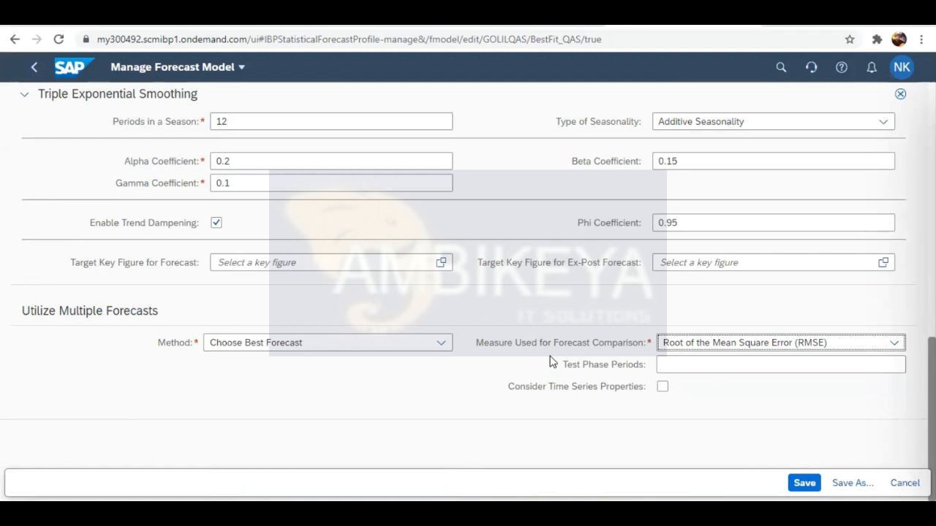
# Review the model's Overall Parameters and the algorithm settings from Simple Average through Triple Exponential Smoothing.
pyautogui.scroll(10, 550, 361)
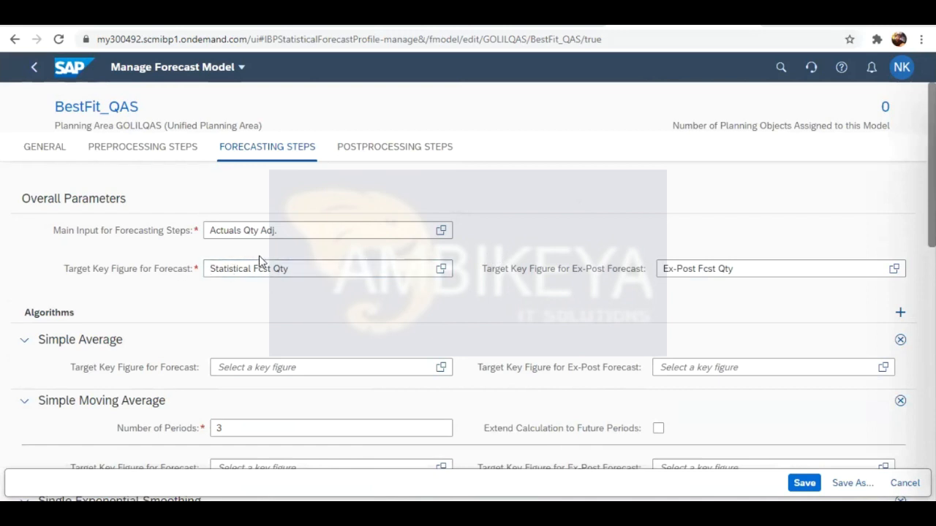
pyautogui.scroll(-4, 399, 305)
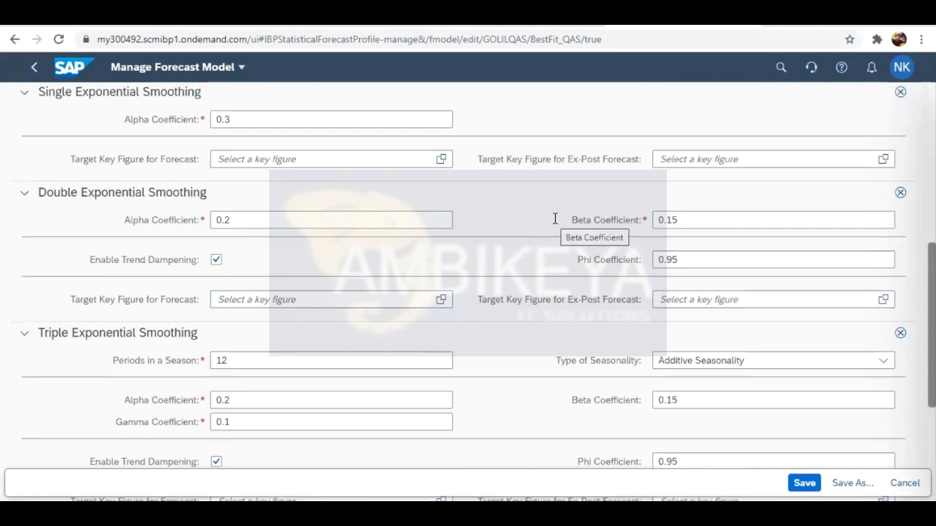
pyautogui.scroll(5, 555, 220)
pyautogui.scroll(-1, 554, 225)
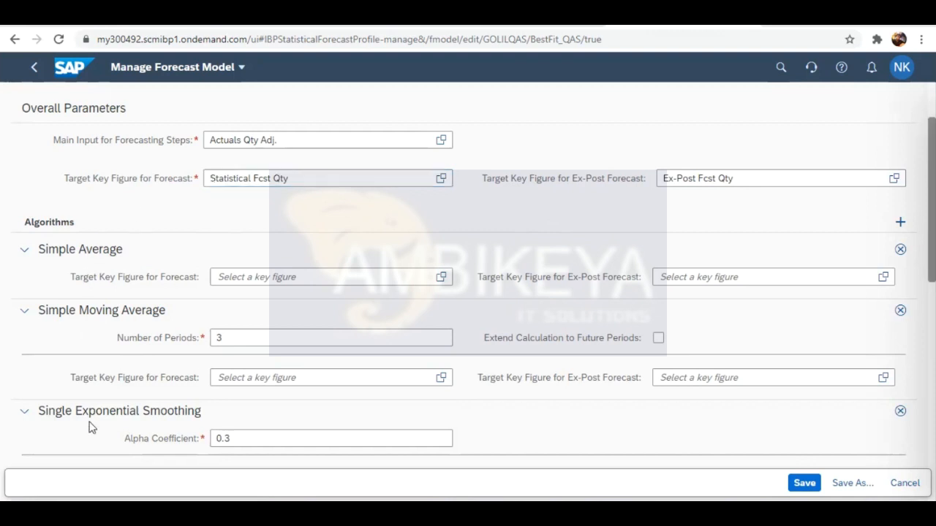
pyautogui.scroll(-5, 89, 424)
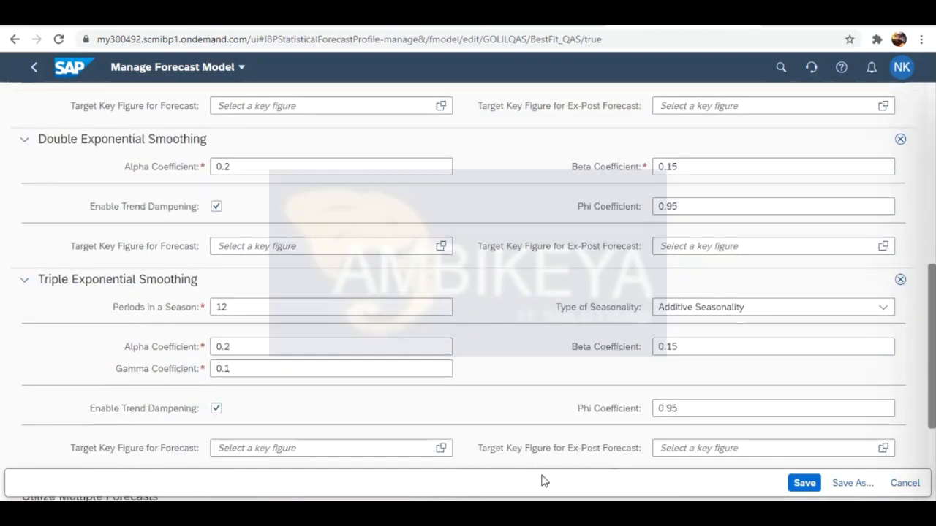
# Switch to the Excel worksheet, enter "statistical forecast" in C3 of the BESTFIT row, and compare it with the STATISTICAL FORECAST5 cell.
pyautogui.hotkey('alt', 'Tab')
pyautogui.click(287, 264)
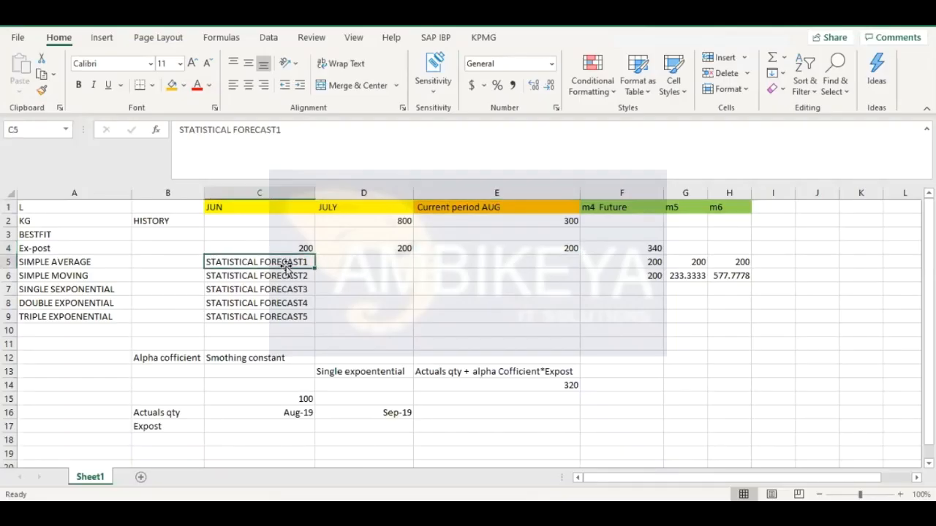
pyautogui.doubleClick(260, 235)
pyautogui.write('s')
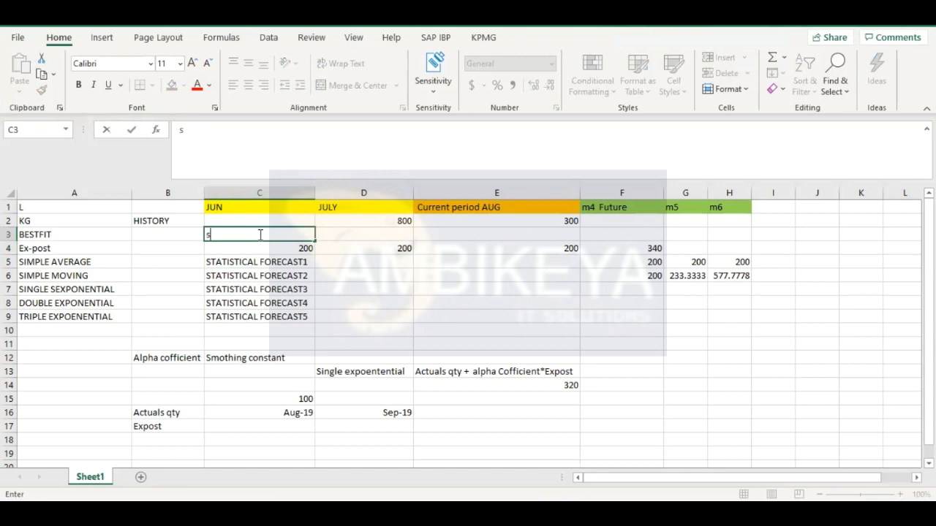
pyautogui.write('tatistical forecast')
pyautogui.click(243, 319)
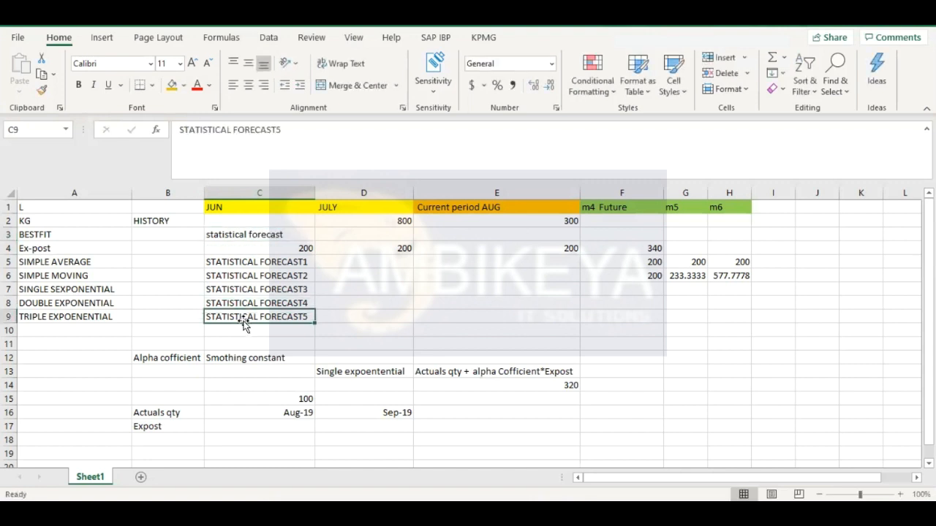
pyautogui.click(282, 231)
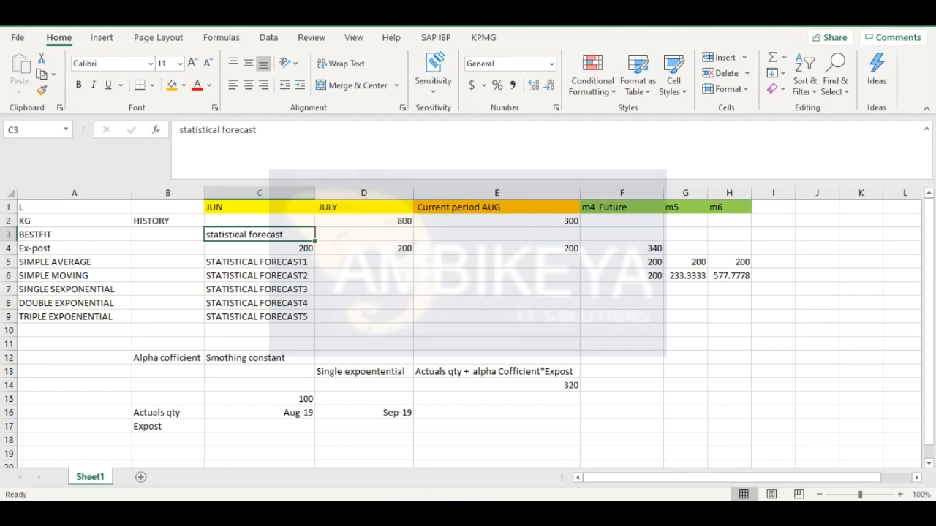
# Switch back to the Manage Forecast Model page and review the full list of forecasting steps.
pyautogui.moveTo(454, 512)
pyautogui.click(453, 463)
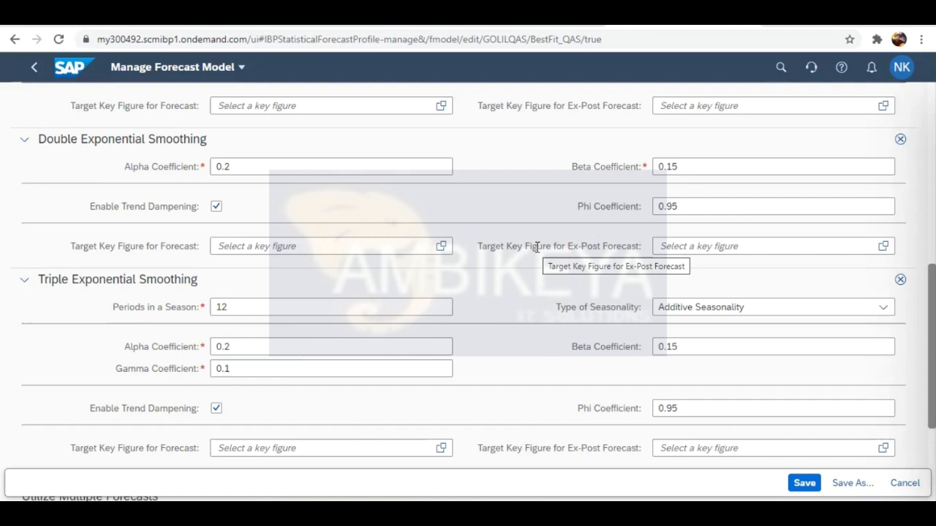
pyautogui.scroll(-3, 537, 235)
pyautogui.scroll(9, 536, 235)
pyautogui.scroll(-6, 536, 235)
pyautogui.scroll(6, 536, 235)
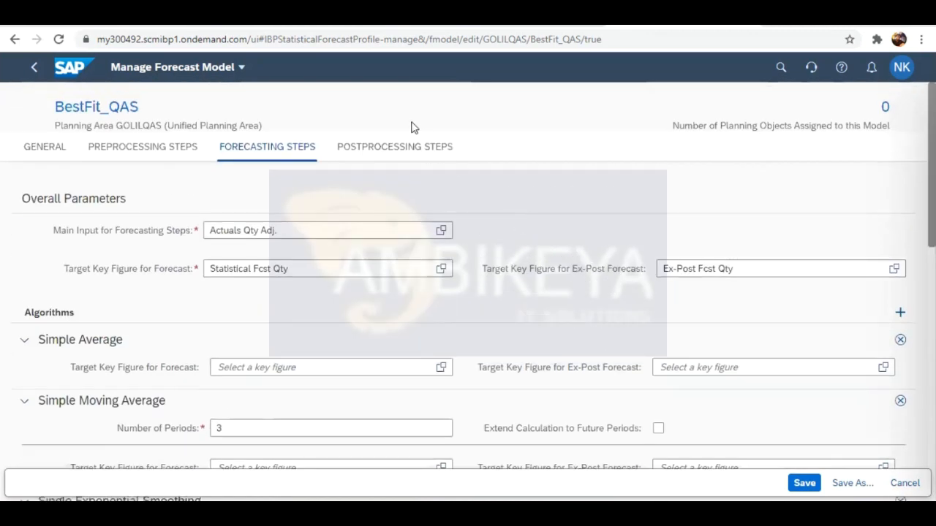
# Open the model's postprocessing steps and examine the error measures from MPE to WMAPE and the RMSE target key figure.
pyautogui.click(393, 149)
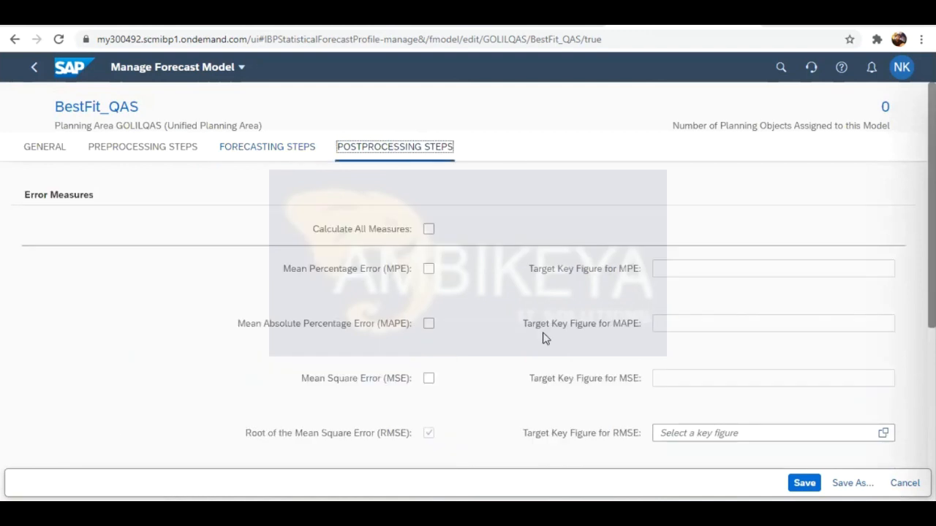
pyautogui.scroll(-5, 543, 339)
pyautogui.scroll(1, 543, 338)
pyautogui.click(512, 212)
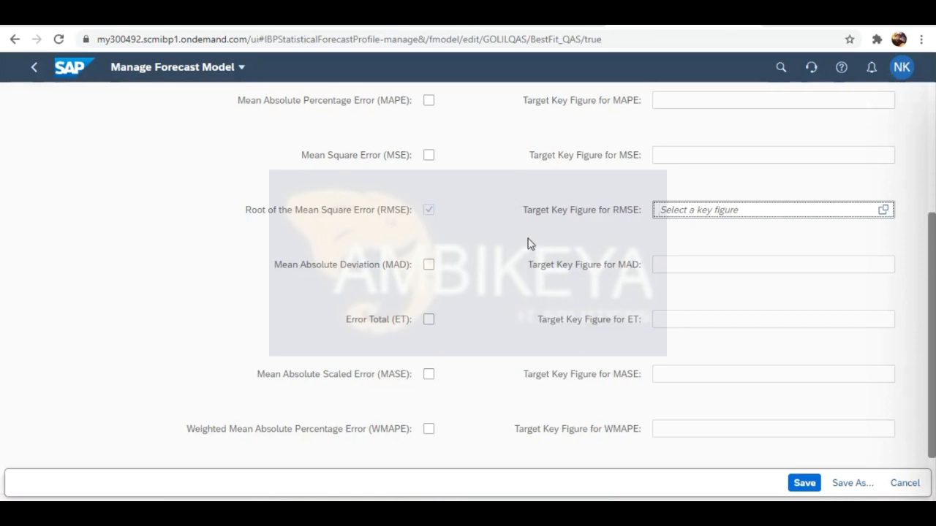
pyautogui.scroll(3, 557, 203)
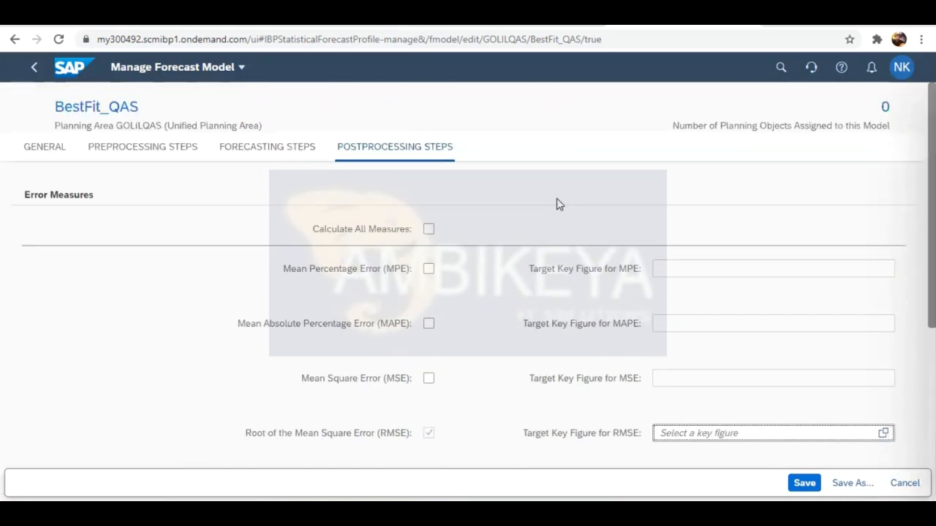
# Search the apps for "planning area", open Planning Areas and display the GOLILQAS planning area.
pyautogui.click(781, 67)
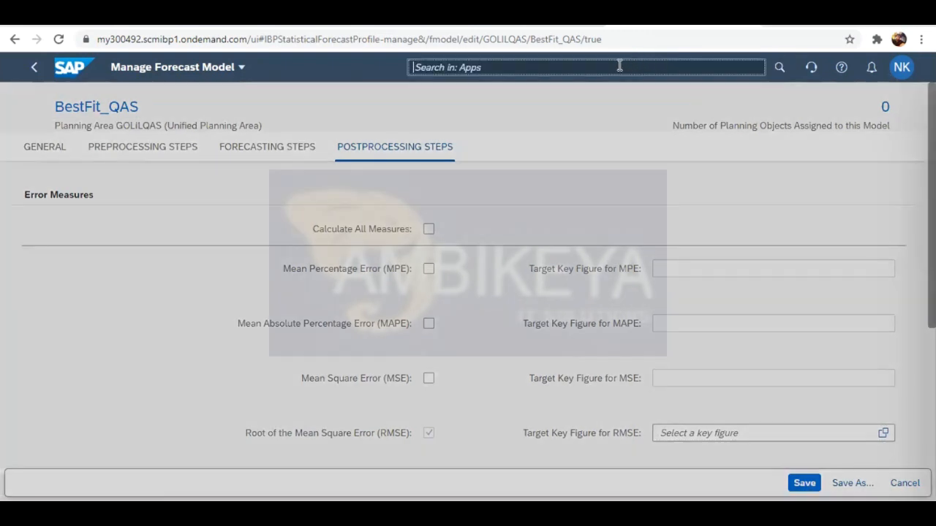
pyautogui.write('pla')
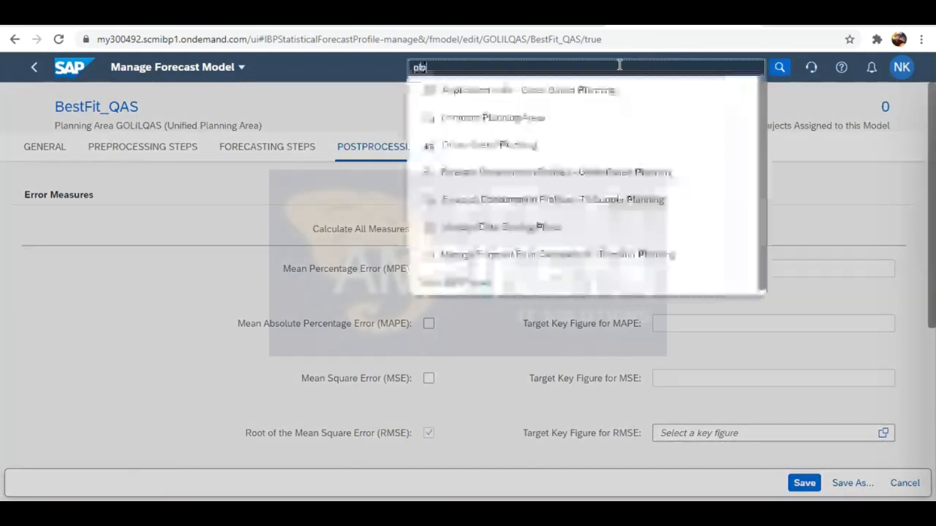
pyautogui.write('nning ')
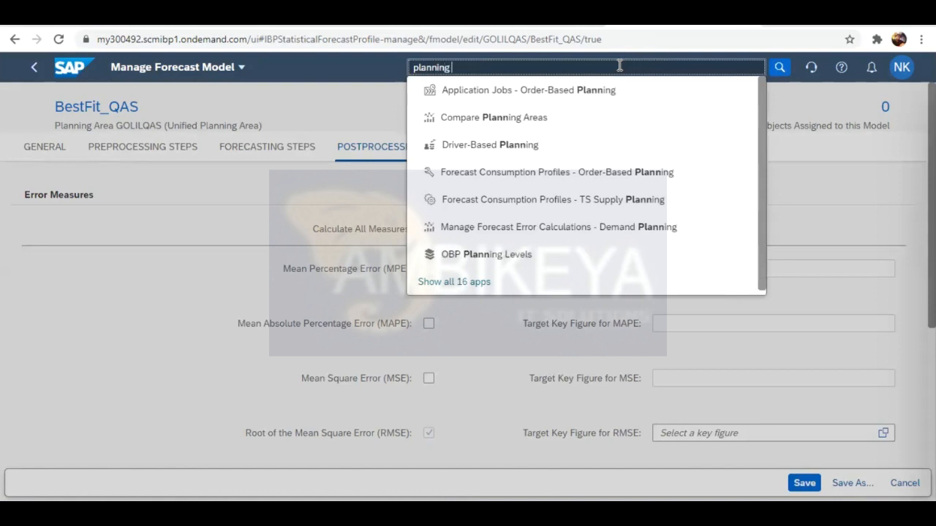
pyautogui.write('area')
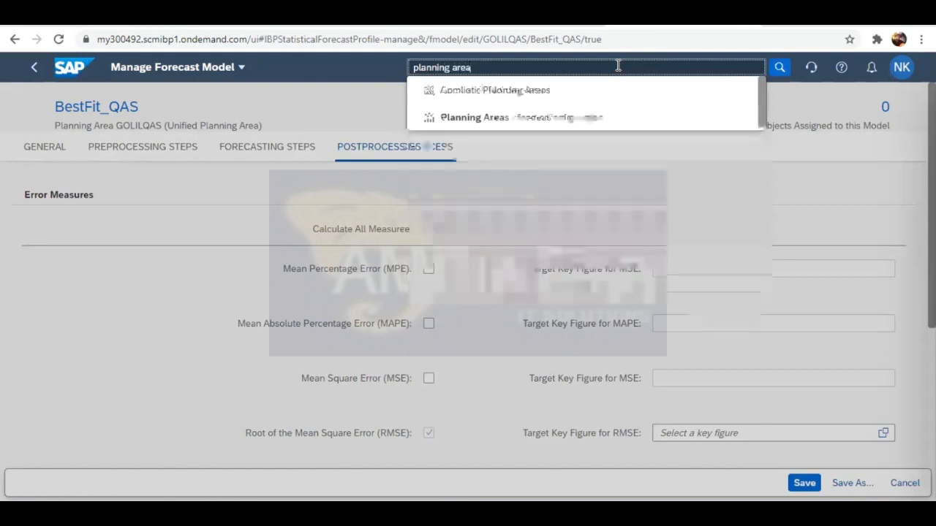
pyautogui.click(541, 124)
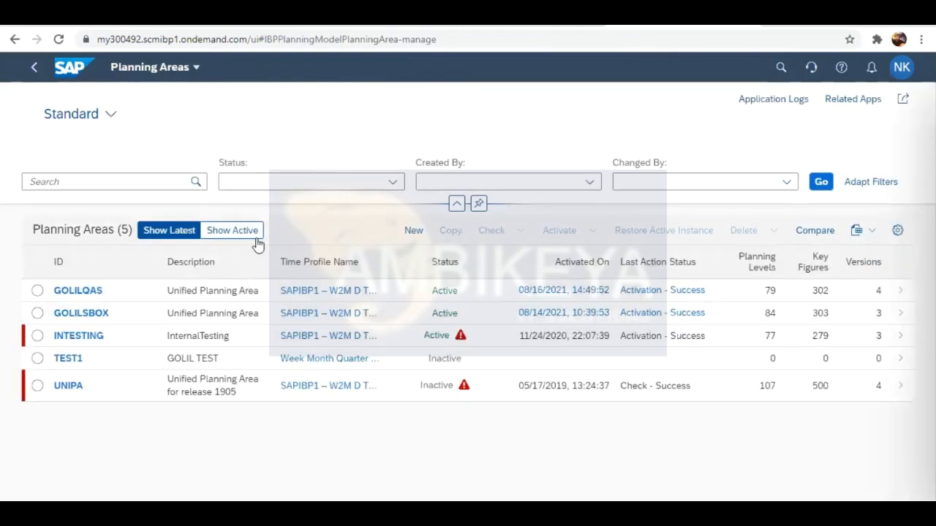
pyautogui.click(160, 296)
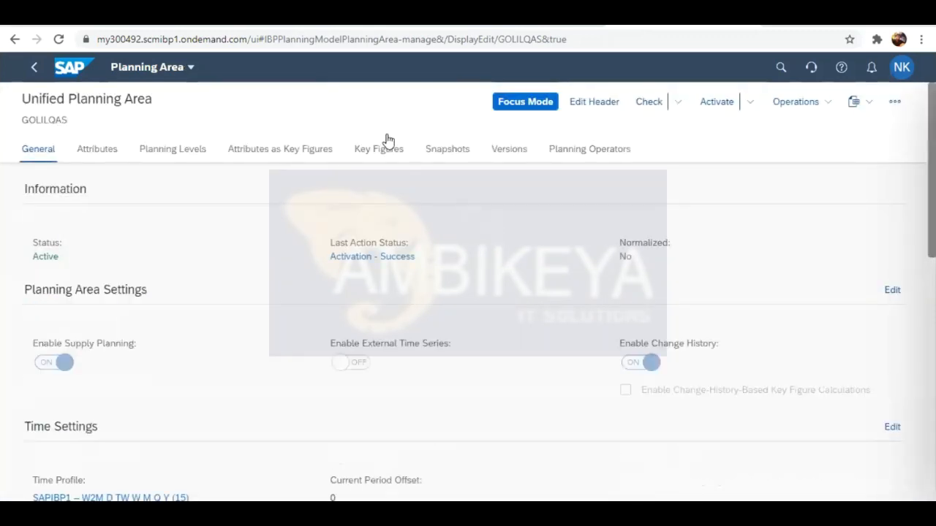
# Search the planning area's key figures for ACTUALS and open ACTUALSQTY for editing.
pyautogui.click(378, 152)
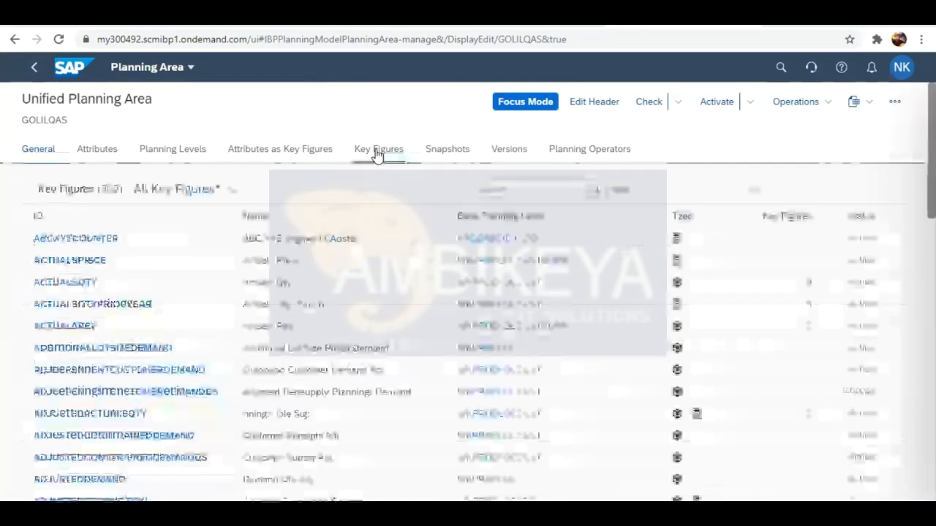
pyautogui.click(532, 191)
pyautogui.write('ACTUALS')
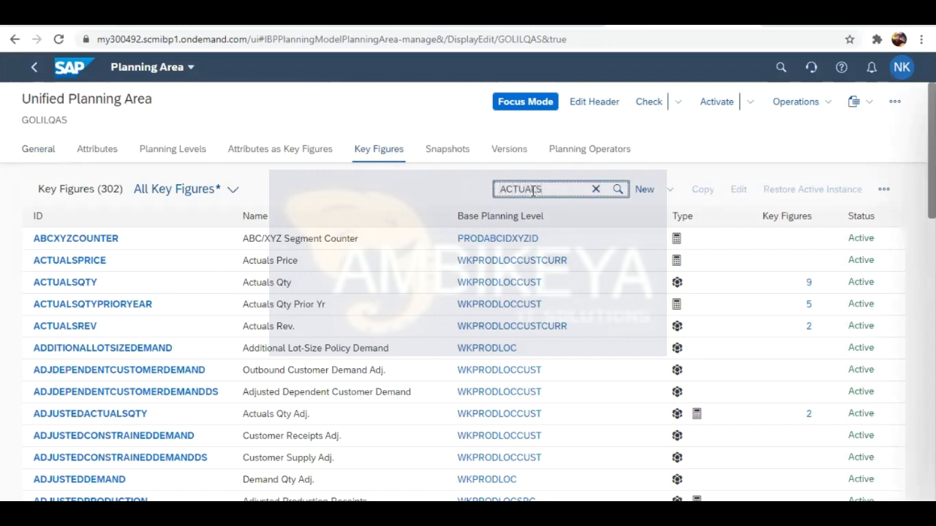
pyautogui.press('Return')
pyautogui.click(106, 260)
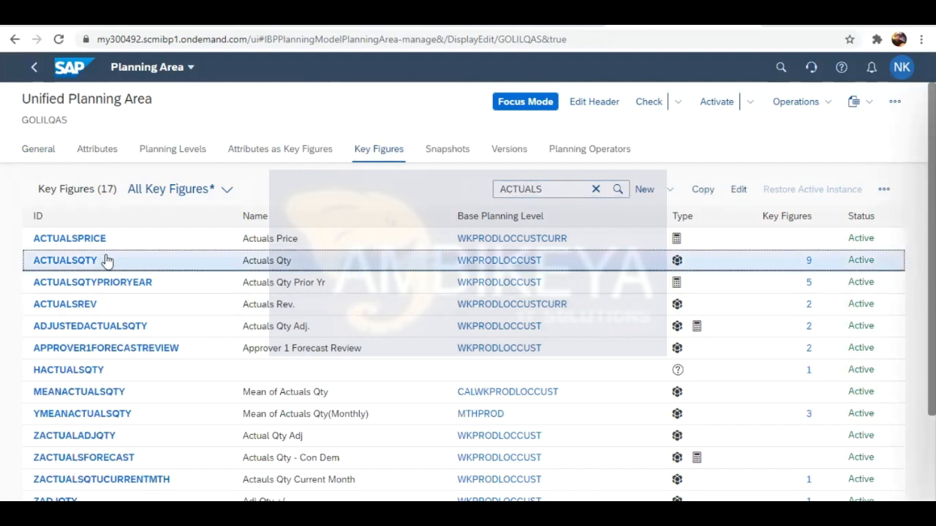
pyautogui.click(739, 189)
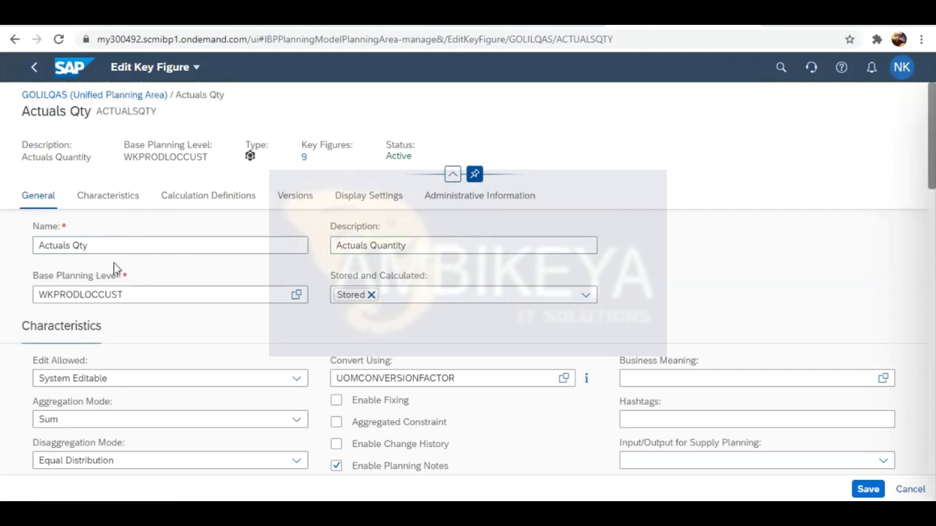
# Examine the key figure's base planning level, stored setting, aggregation and disaggregation characteristics, and the Edit Allowed options.
pyautogui.scroll(-1, 168, 336)
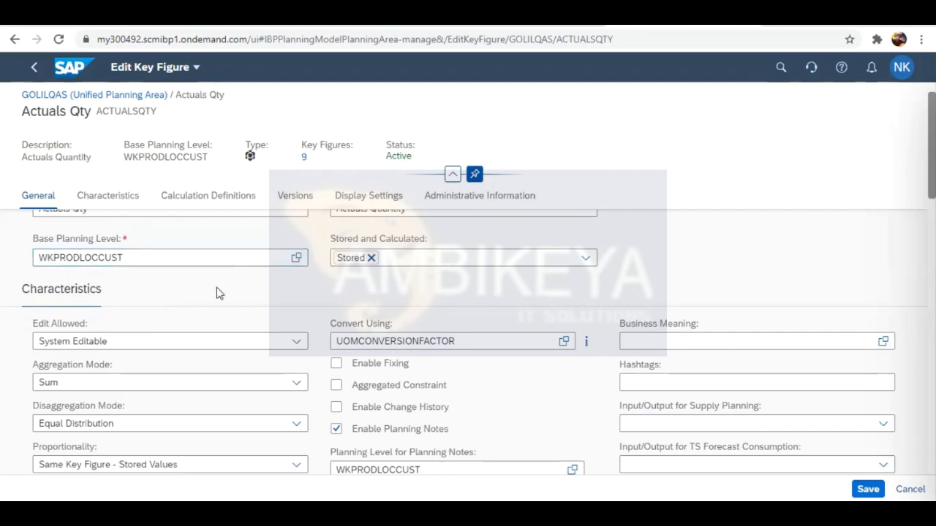
pyautogui.click(380, 258)
pyautogui.scroll(-2, 238, 326)
pyautogui.scroll(2, 238, 326)
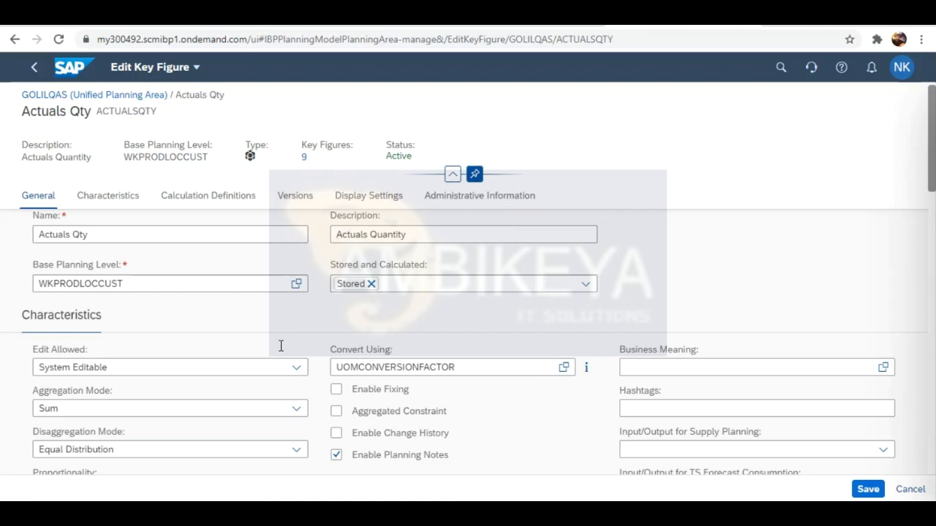
pyautogui.click(59, 285)
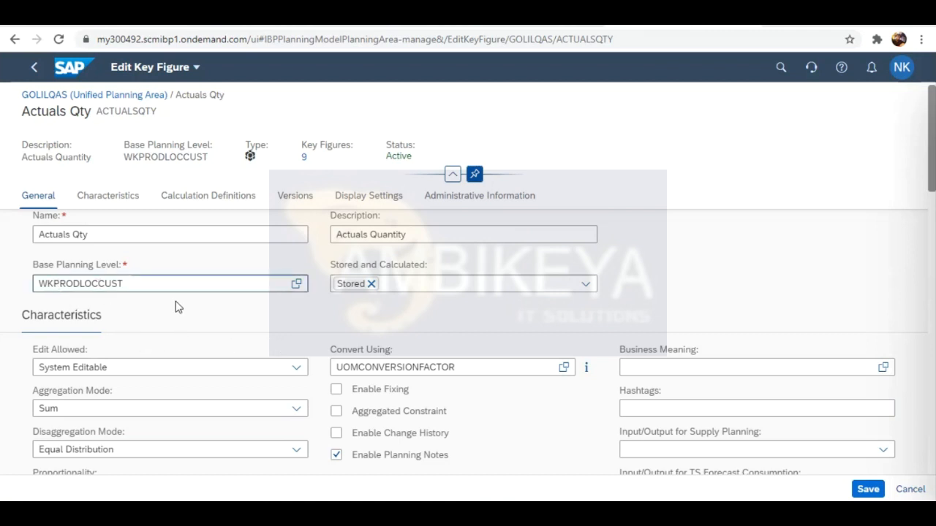
pyautogui.scroll(-2, 233, 329)
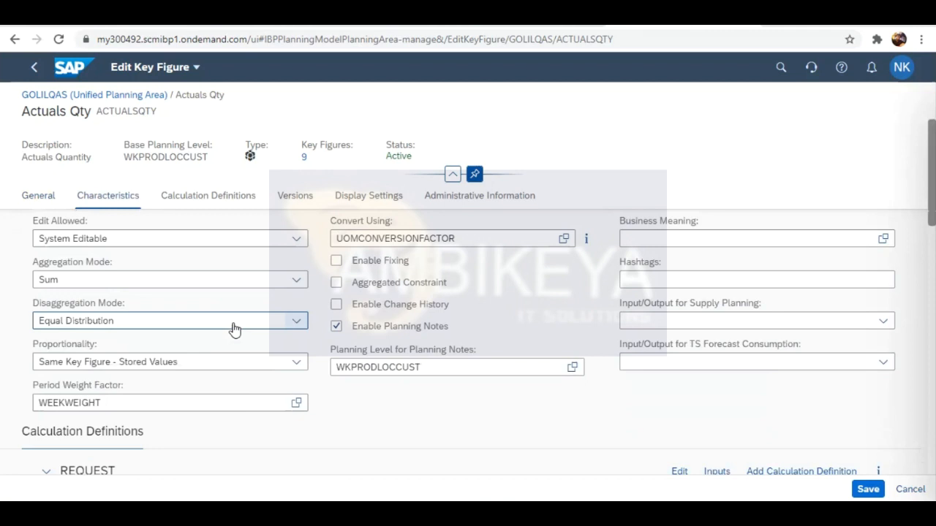
pyautogui.scroll(1, 100, 271)
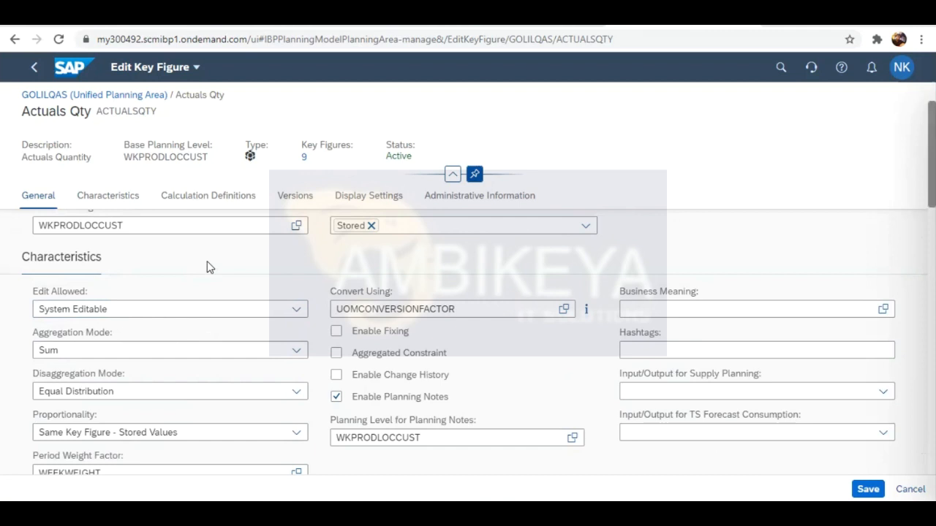
pyautogui.click(303, 310)
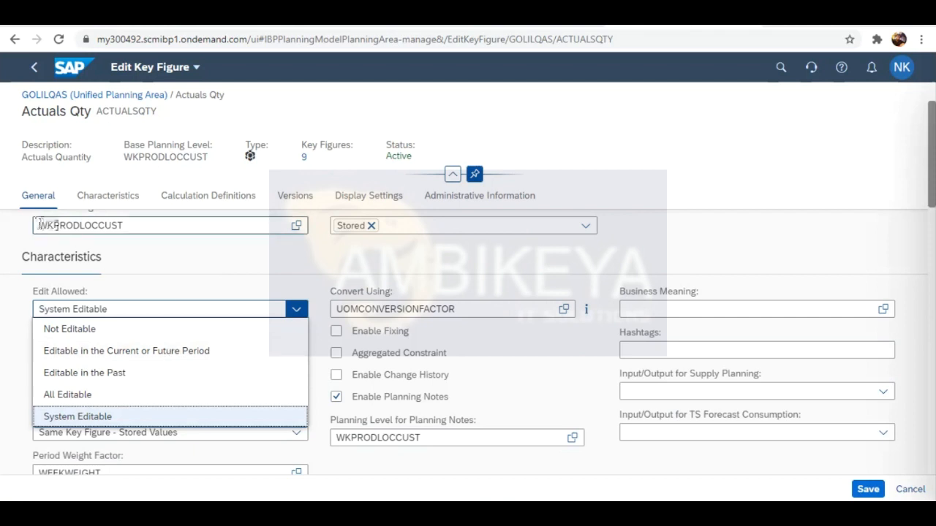
pyautogui.click(293, 270)
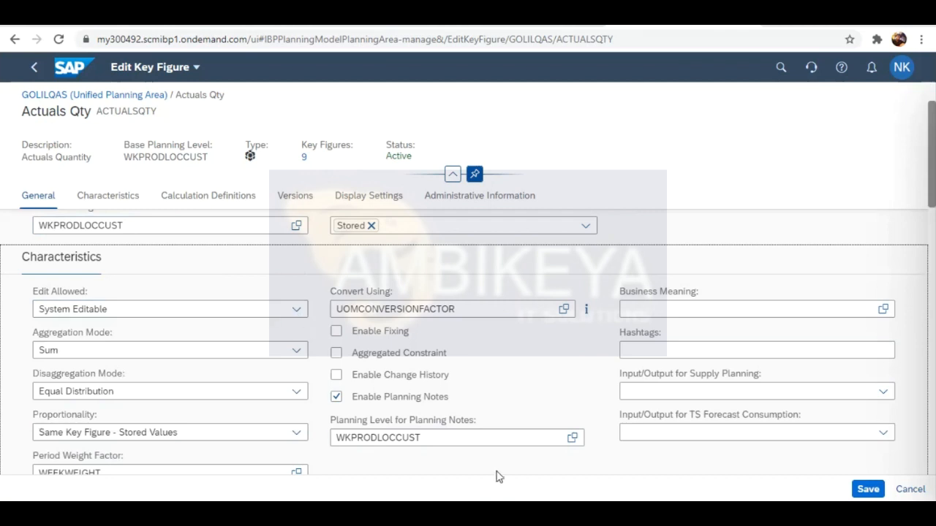
# Switch to the Excel workbook and add a new blank worksheet after Sheet1.
pyautogui.hotkey('alt', 'Tab')
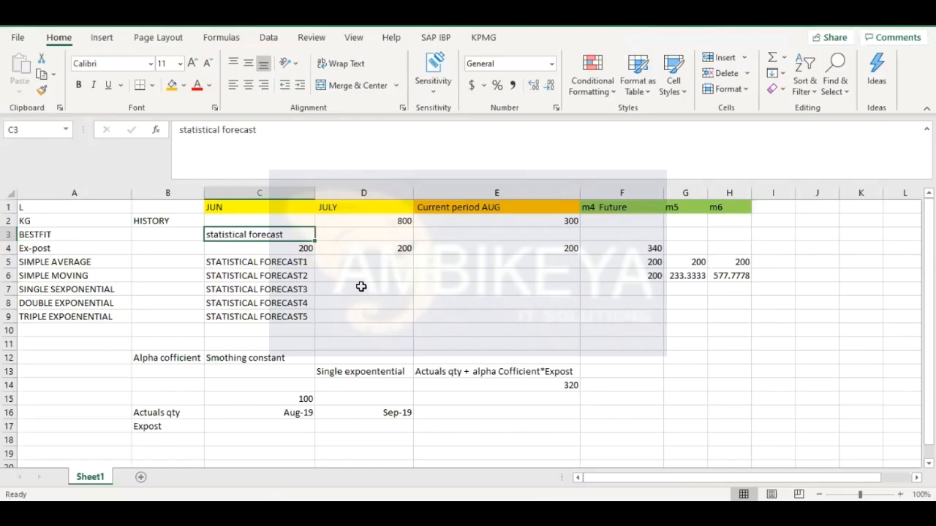
pyautogui.click(351, 329)
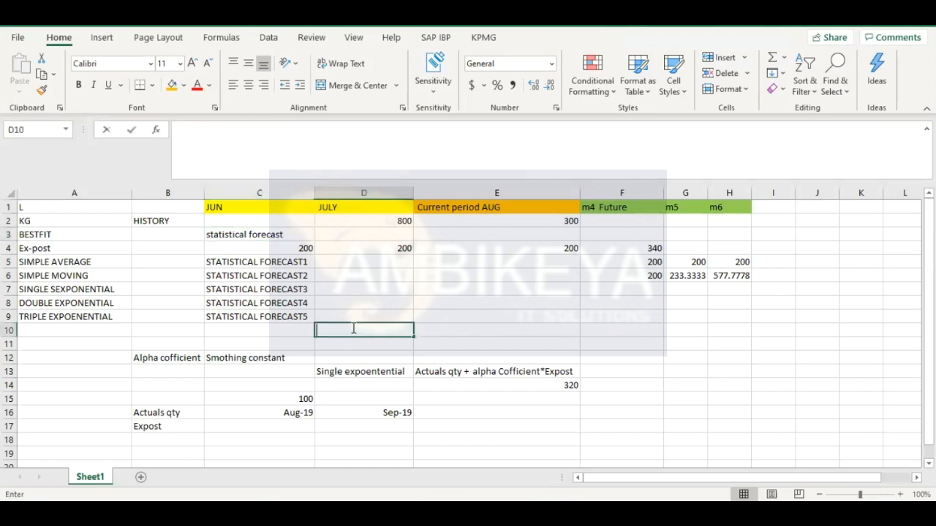
pyautogui.doubleClick(351, 330)
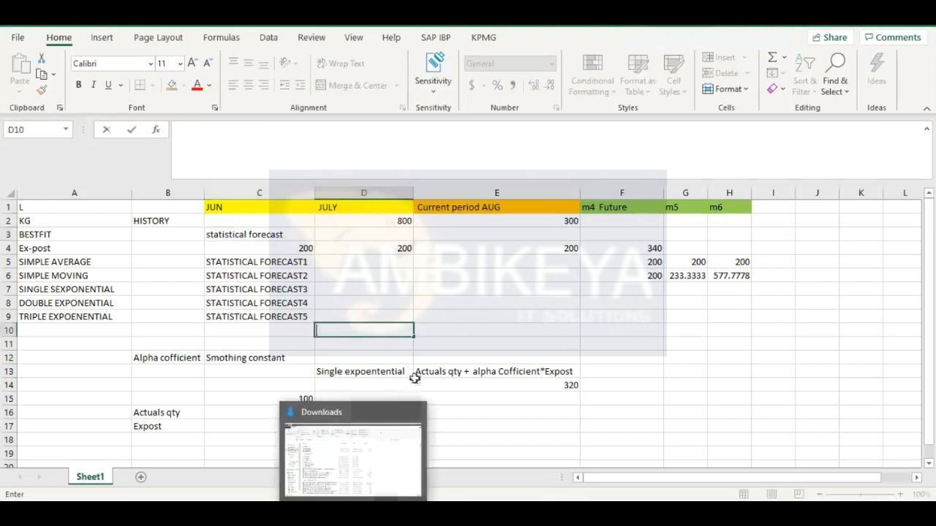
pyautogui.scroll(-2, 414, 378)
pyautogui.scroll(-3, 415, 378)
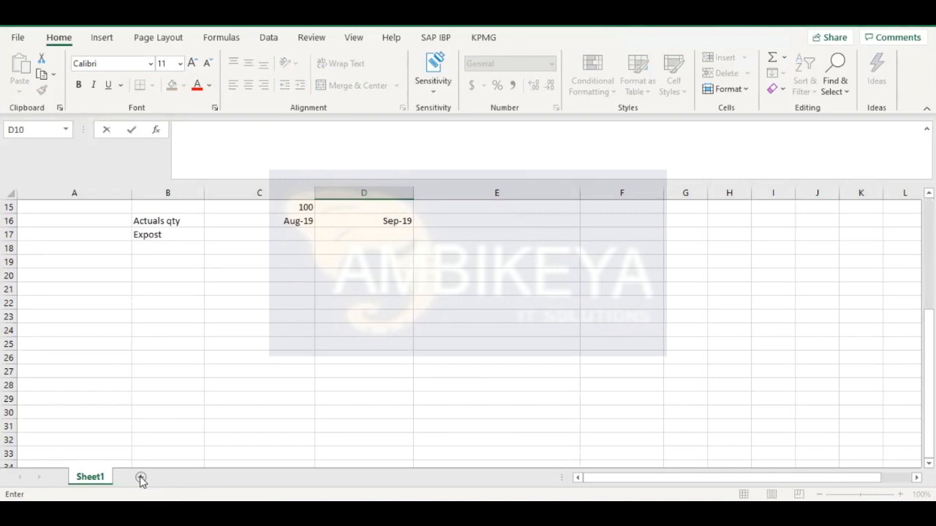
pyautogui.doubleClick(168, 370)
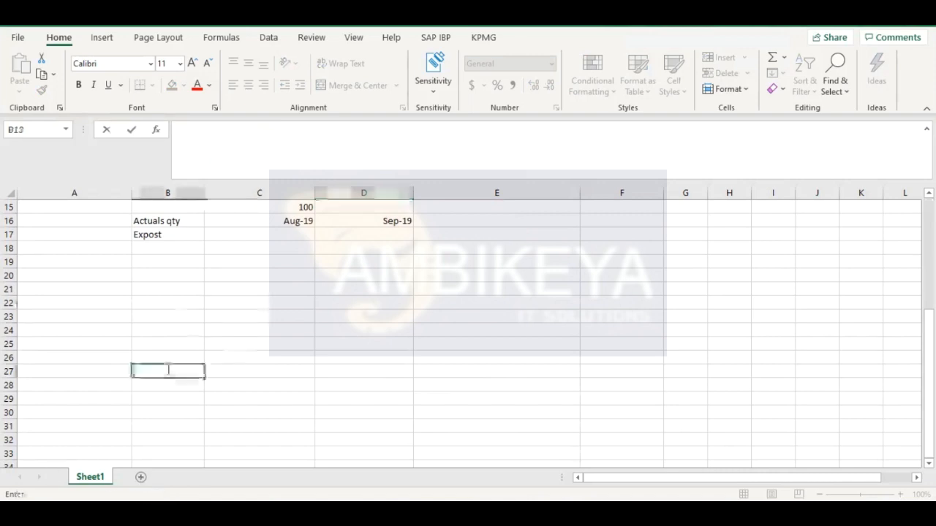
pyautogui.click(149, 430)
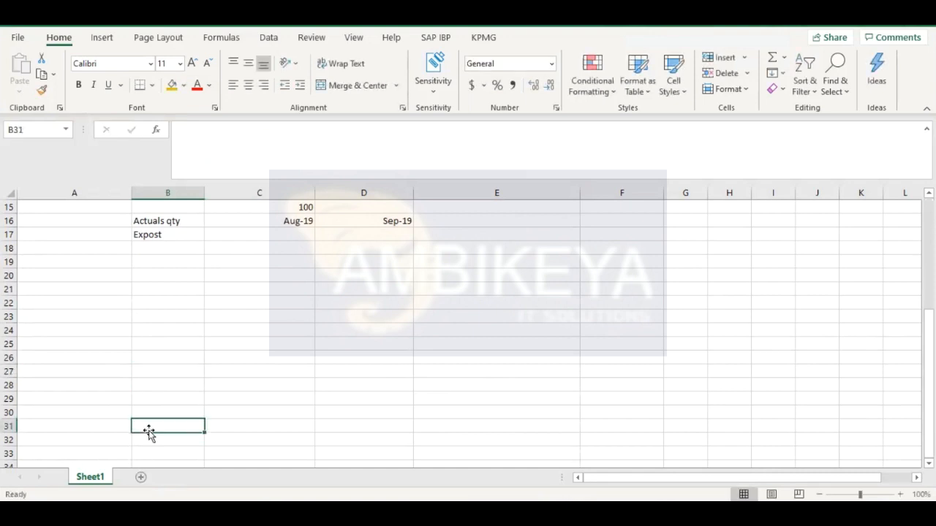
pyautogui.click(139, 478)
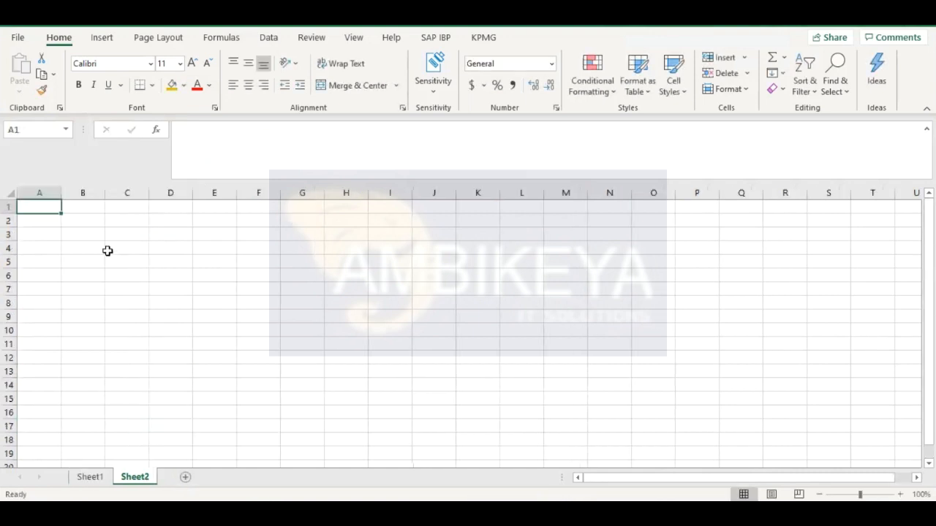
# Enter the month heading M1 in cell B2 of the new sheet, leaving C2 empty.
pyautogui.click(81, 219)
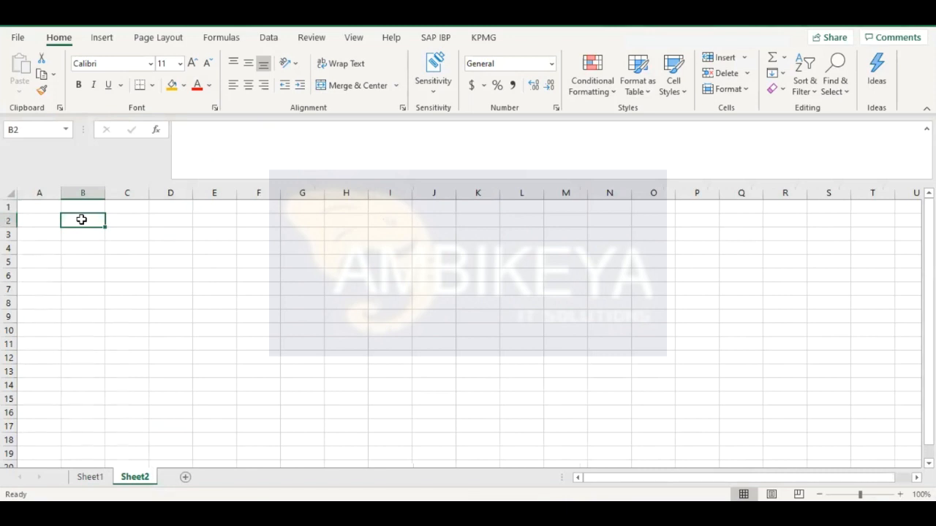
pyautogui.write('M1')
pyautogui.doubleClick(130, 222)
pyautogui.write('M2')
pyautogui.press('BackSpace')
pyautogui.press('BackSpace')
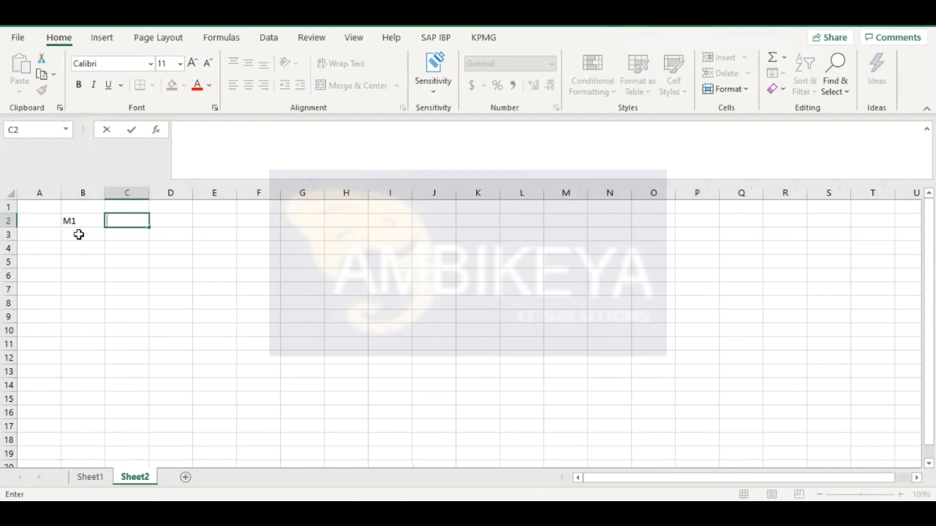
# Enter the technical week headings TW1, TW2, TW3 and TW4 in cells B3 to E3 below M1.
pyautogui.click(77, 232)
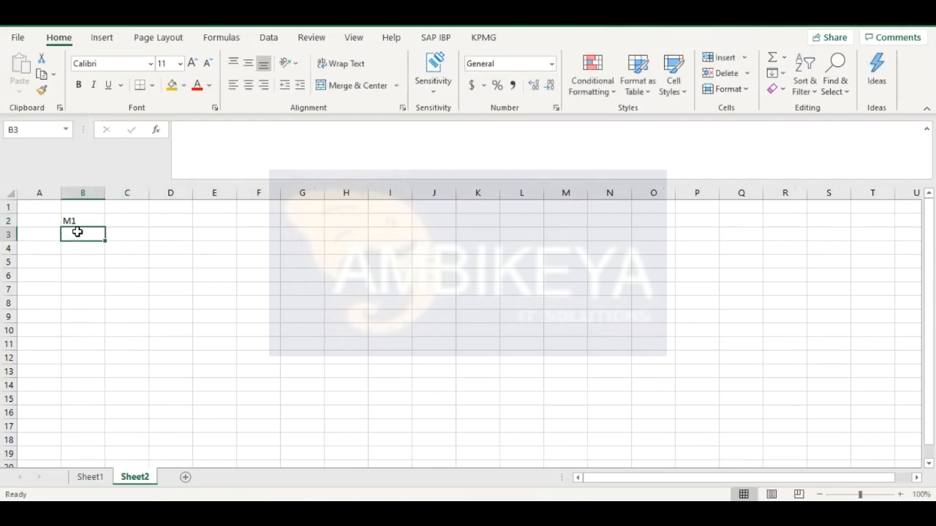
pyautogui.write('TW1')
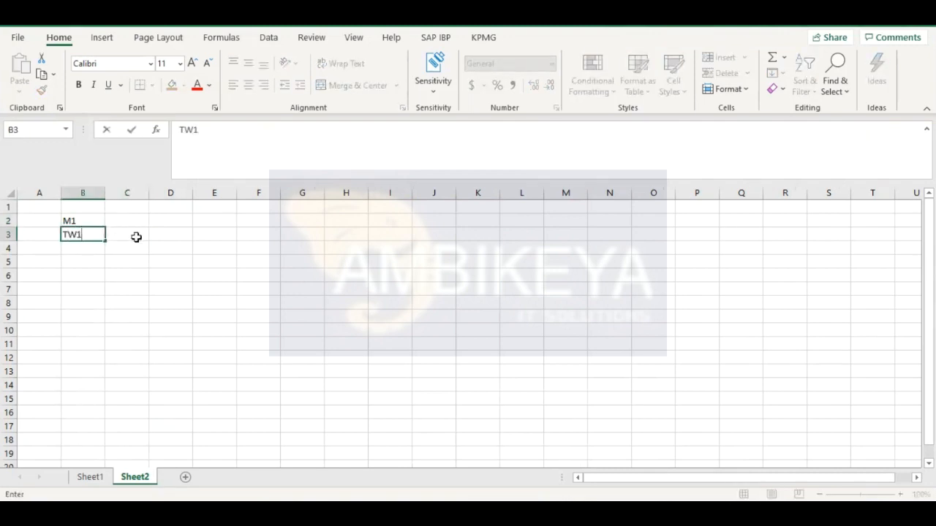
pyautogui.click(136, 237)
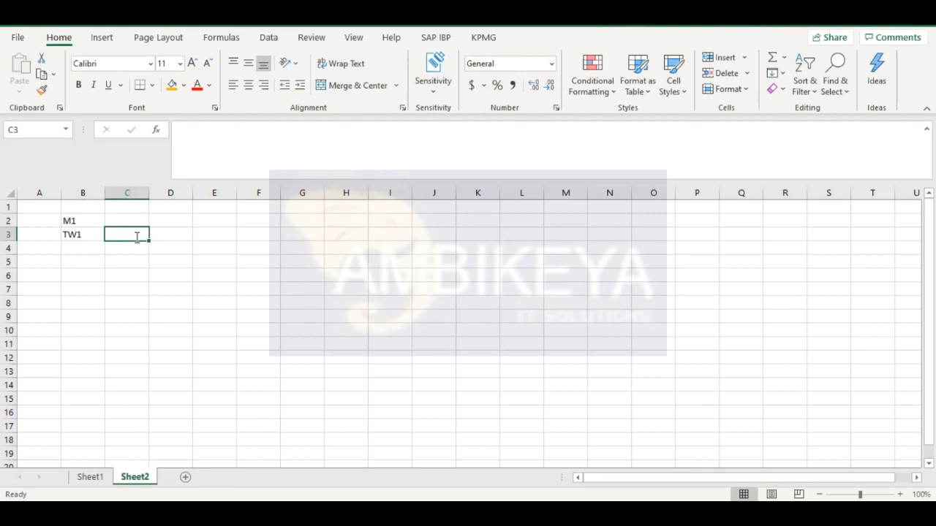
pyautogui.write('TW2')
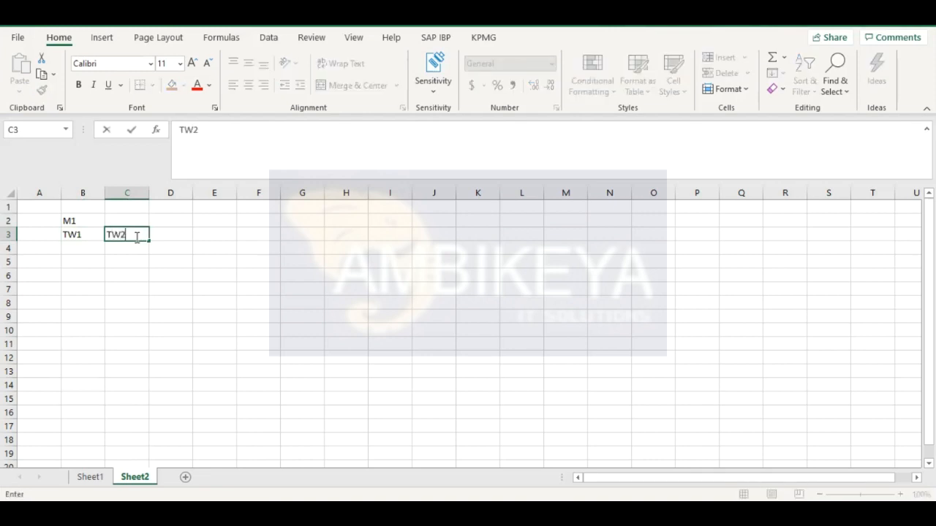
pyautogui.click(173, 233)
pyautogui.write('TW3')
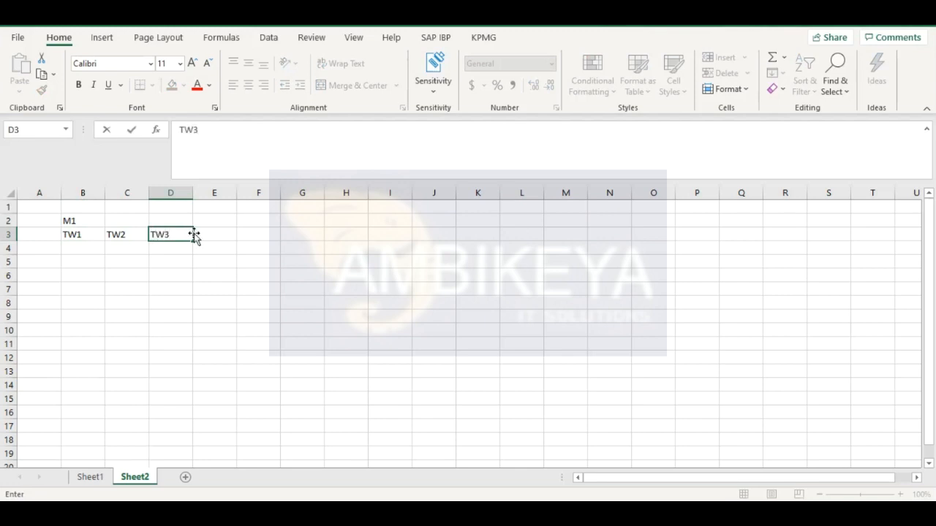
pyautogui.click(211, 234)
pyautogui.write('TW')
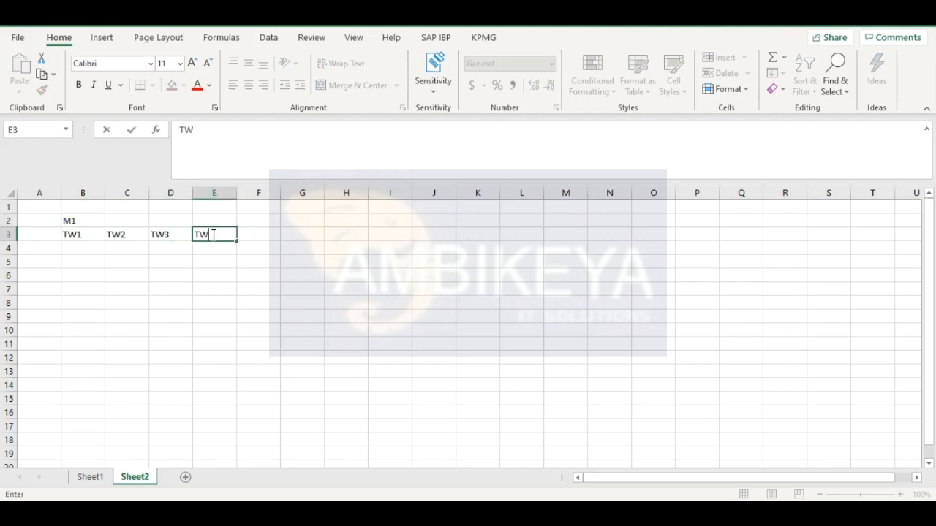
pyautogui.write('4')
pyautogui.click(52, 253)
# Merge and center the M1 month heading across cells B2 to D2 above the technical weeks.
pyautogui.click(93, 219)
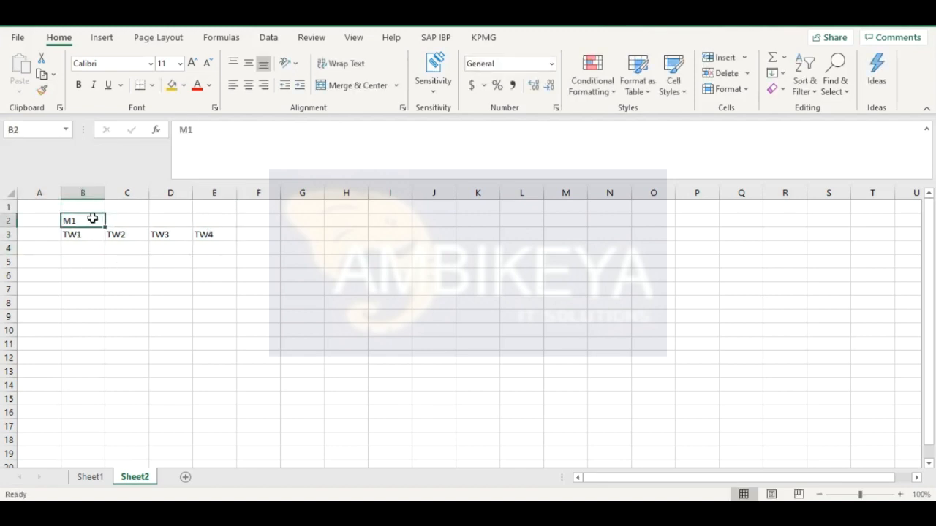
pyautogui.hotkey('shift', 'Right')
pyautogui.hotkey('shift', 'Right')
pyautogui.hotkey('shift', 'Right')
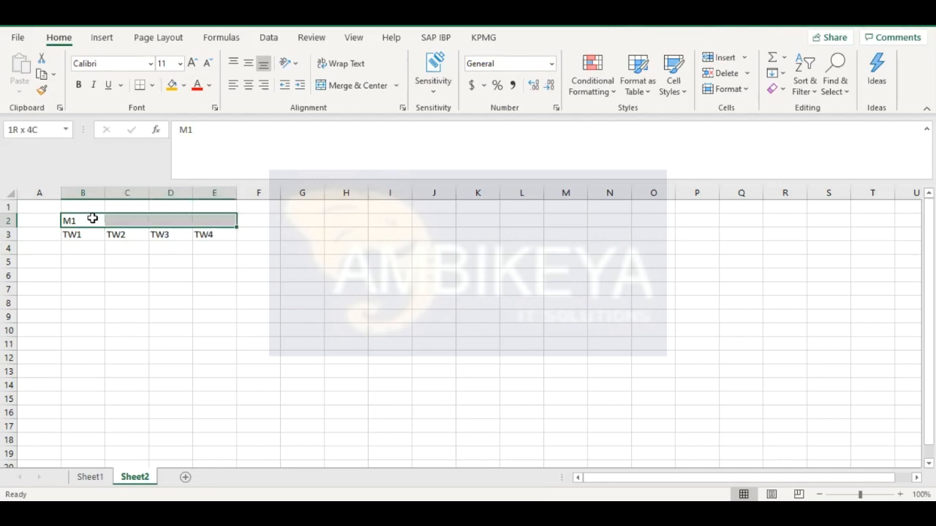
pyautogui.hotkey('shift', 'Left')
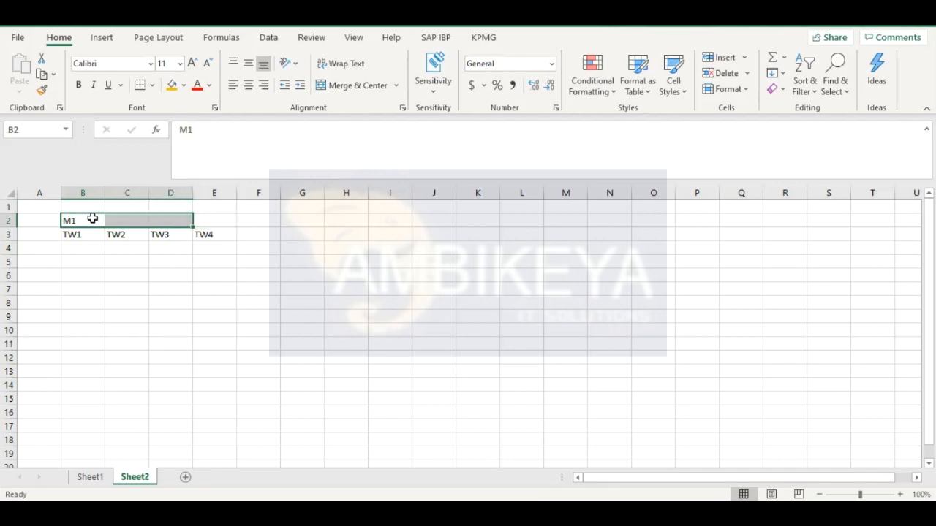
pyautogui.click(370, 87)
pyautogui.click(114, 243)
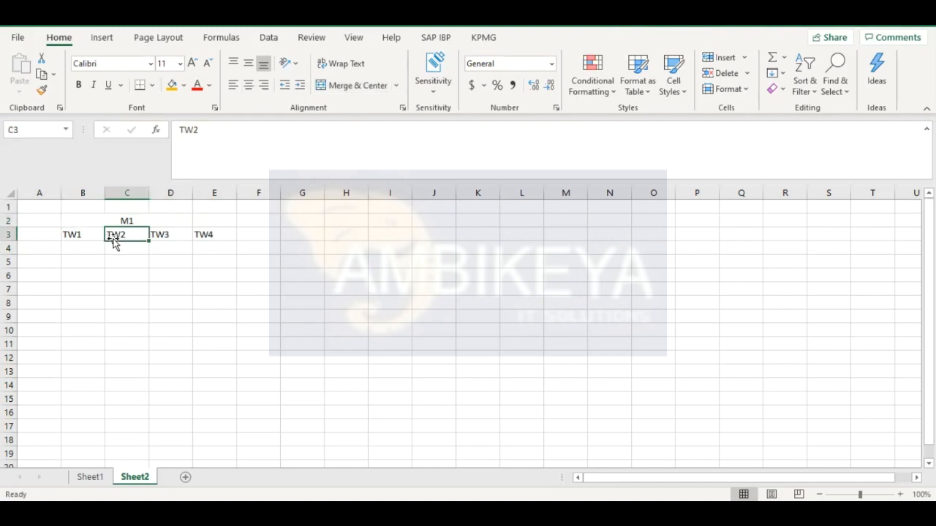
# Enter the monthly quantity 200 in cell C1 above the M1 heading.
pyautogui.click(84, 243)
pyautogui.click(95, 208)
pyautogui.doubleClick(127, 207)
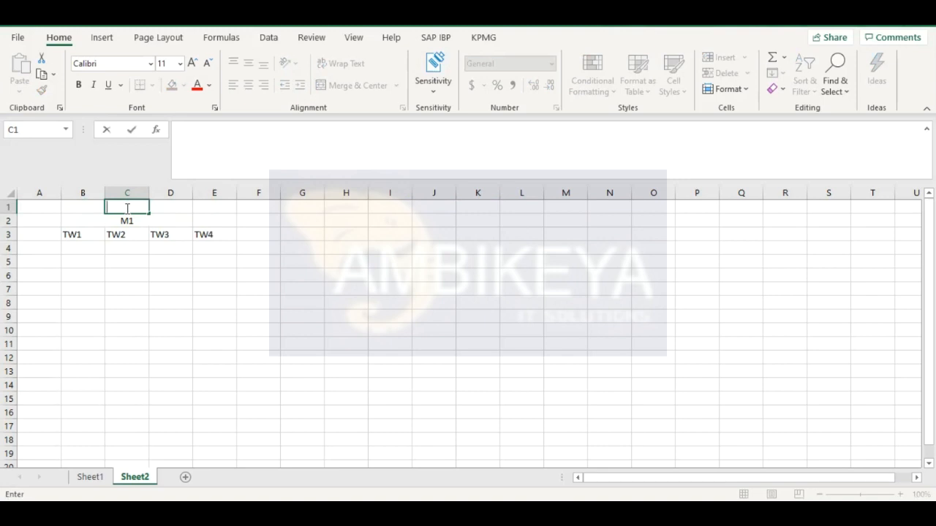
pyautogui.write('200')
pyautogui.doubleClick(78, 247)
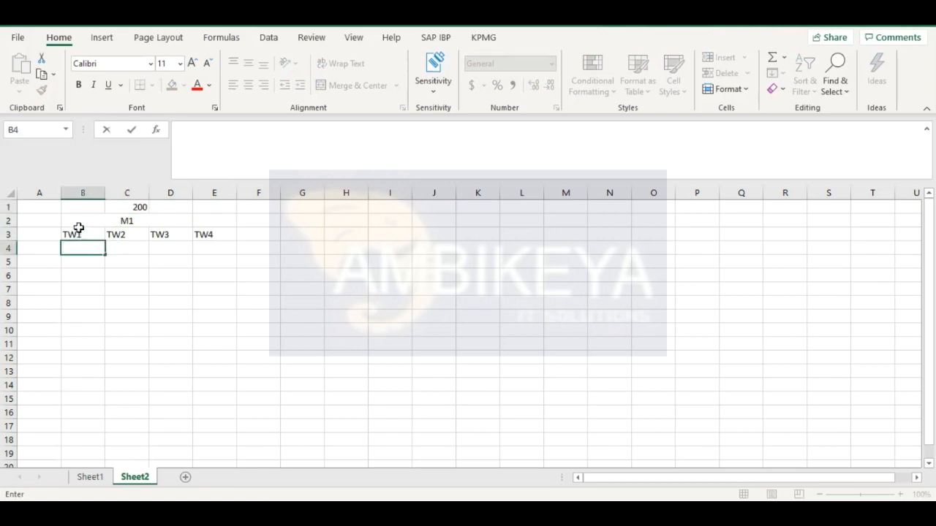
# Fill the TW1 and TW2 cells and the row beneath them, B3 to C4, with standard red.
pyautogui.click(79, 234)
pyautogui.hotkey('shift', 'Right')
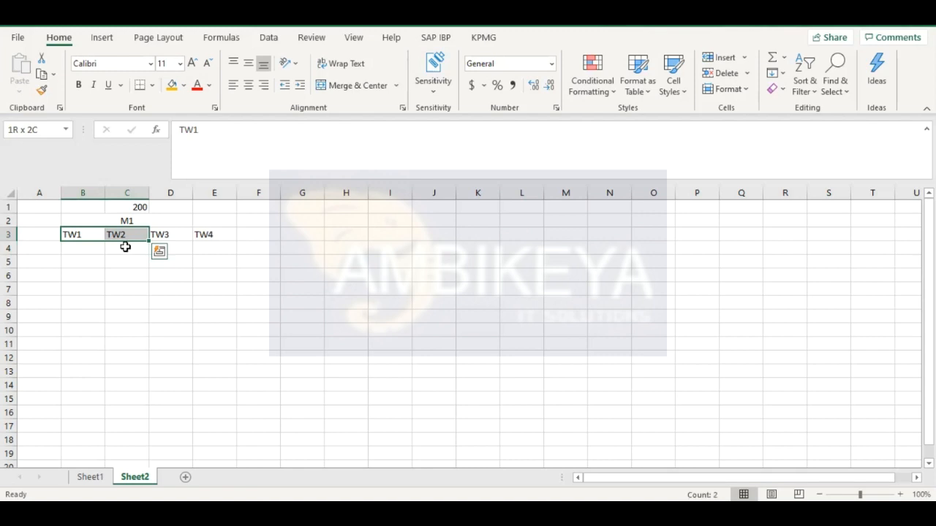
pyautogui.moveTo(125, 247); pyautogui.dragTo(125, 247)
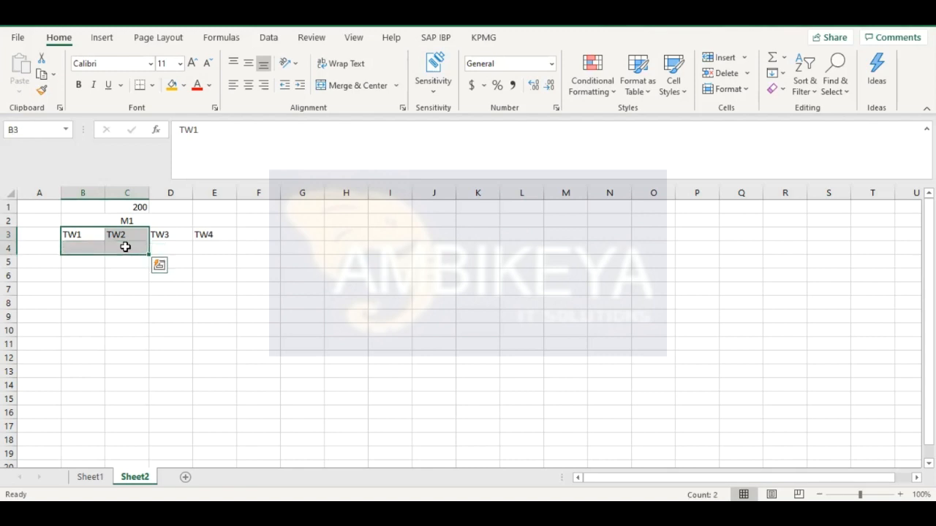
pyautogui.click(184, 85)
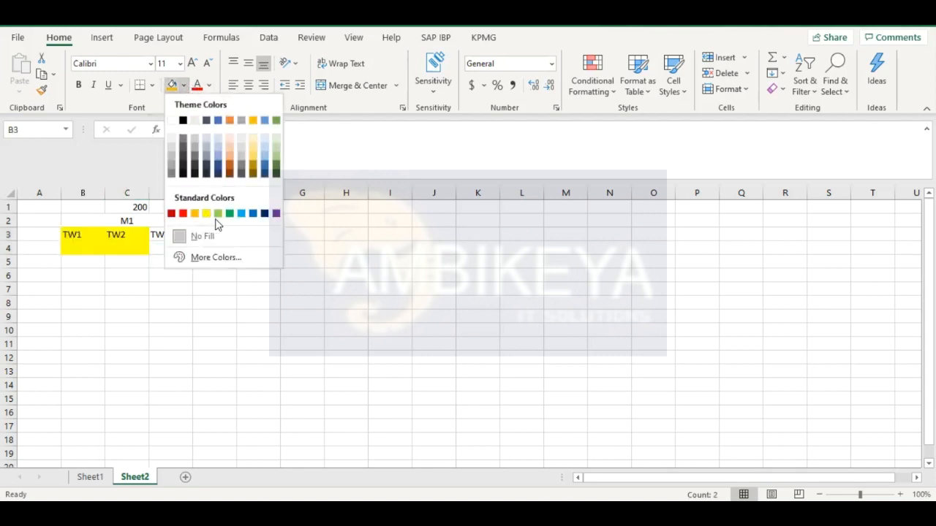
pyautogui.click(182, 213)
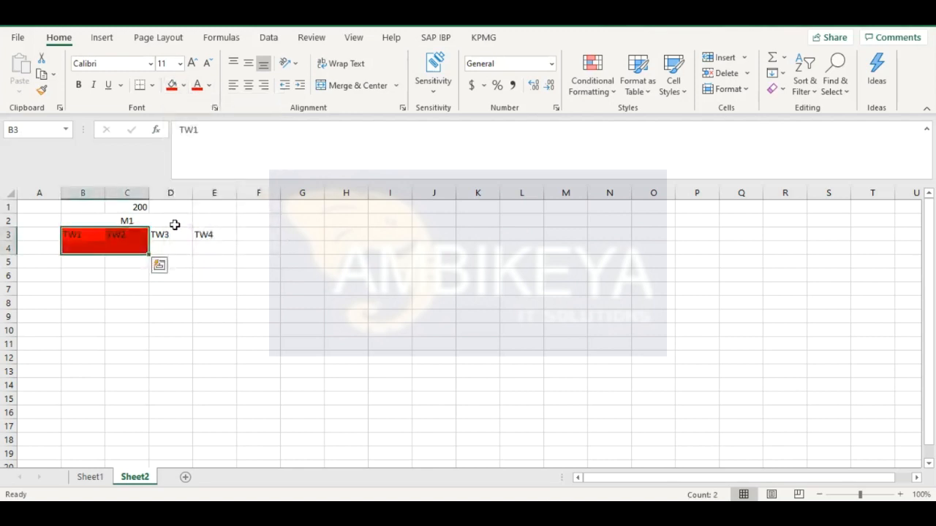
# Fill the TW3 and TW4 cells and the row beneath them, D3 to E4, with standard light green.
pyautogui.click(165, 233)
pyautogui.hotkey('shift', 'Right')
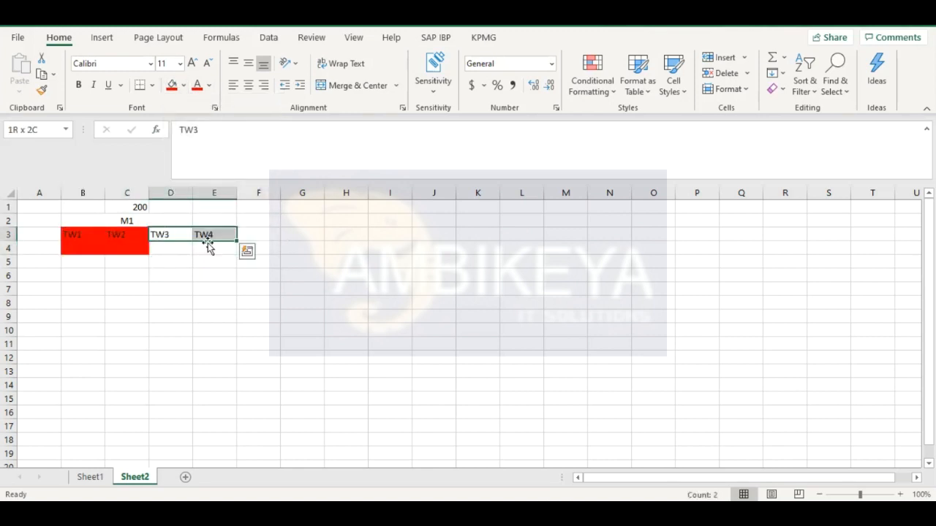
pyautogui.moveTo(223, 246); pyautogui.dragTo(221, 249)
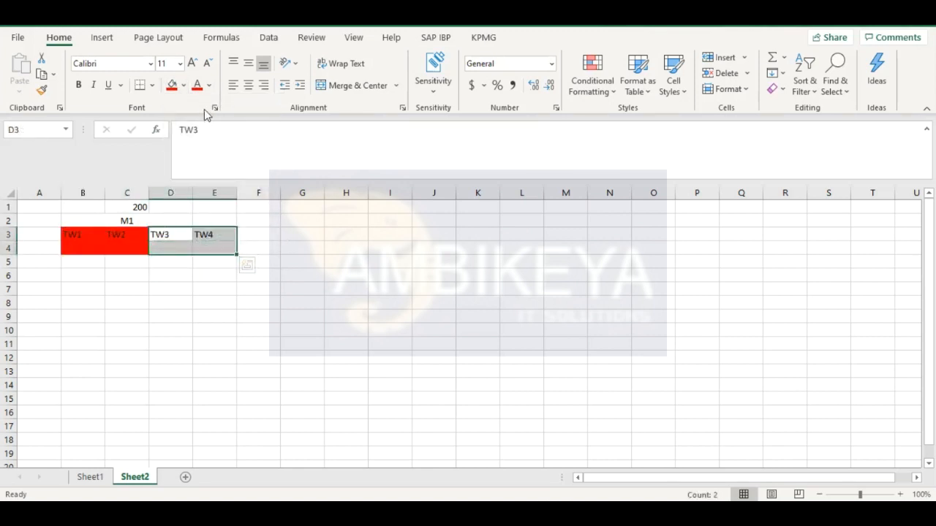
pyautogui.click(185, 86)
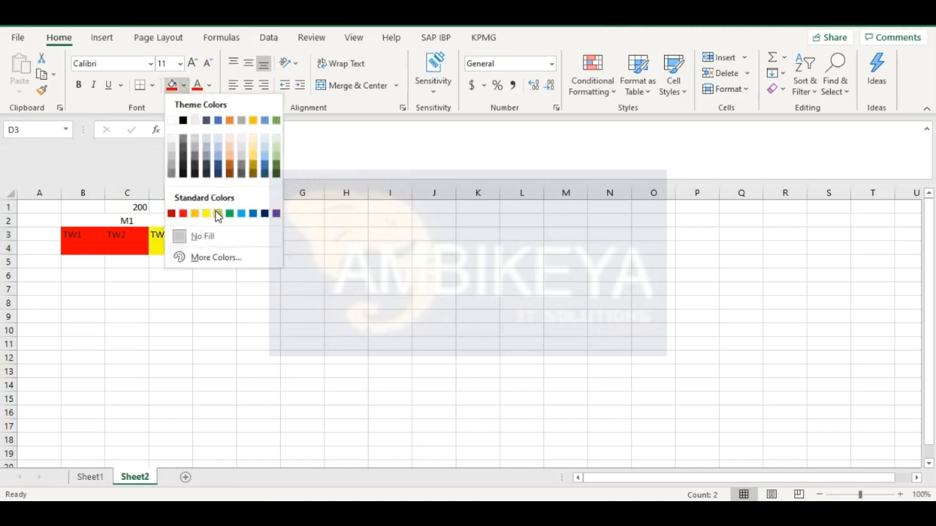
pyautogui.click(215, 212)
pyautogui.click(170, 247)
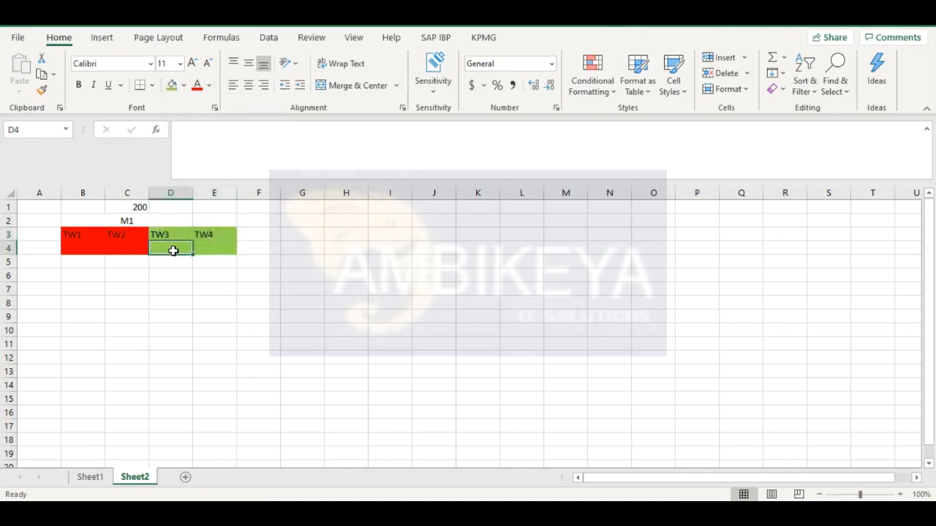
# Compare the monthly quantity in C1 with the red TW1–TW2 and green TW3–TW4 week columns that could receive it.
pyautogui.click(167, 236)
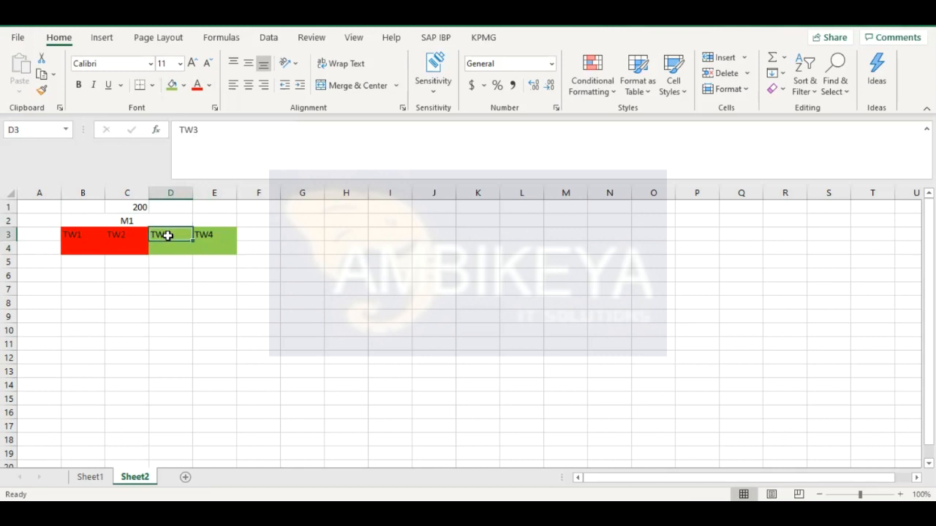
pyautogui.click(209, 235)
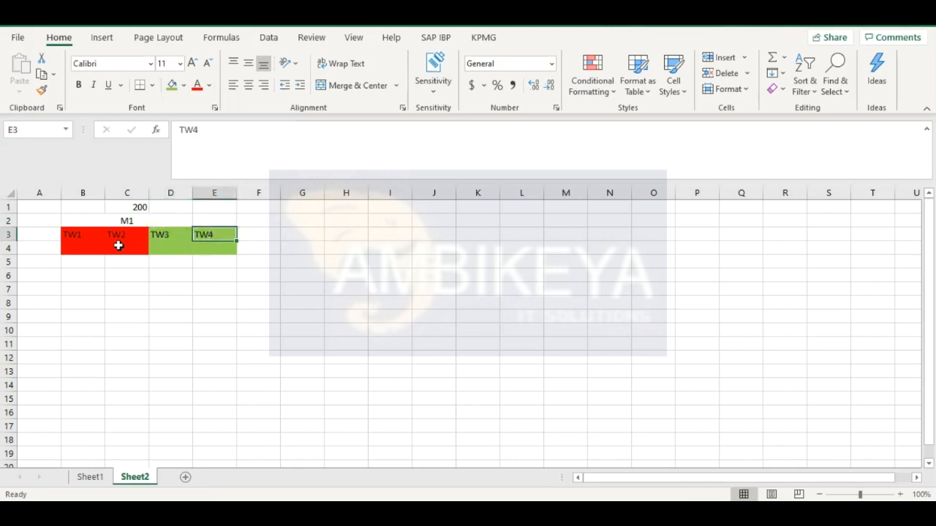
pyautogui.click(115, 245)
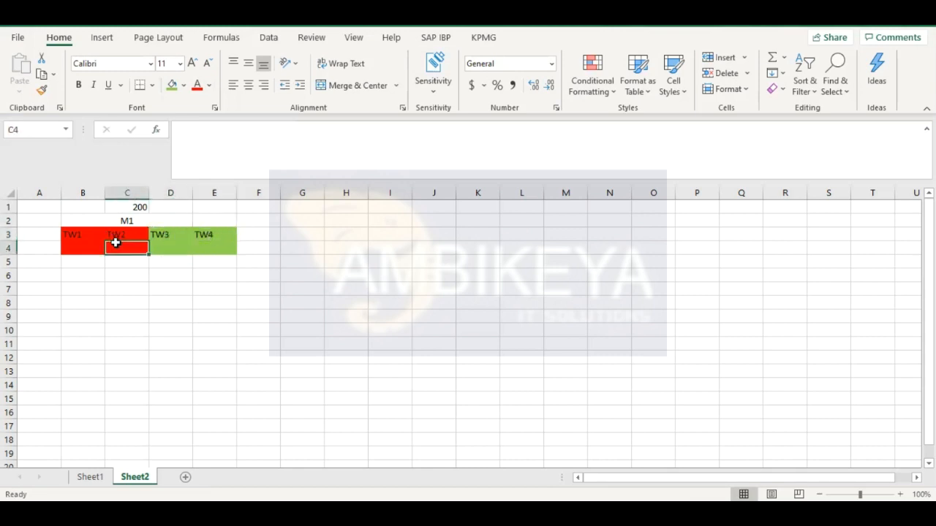
pyautogui.click(136, 206)
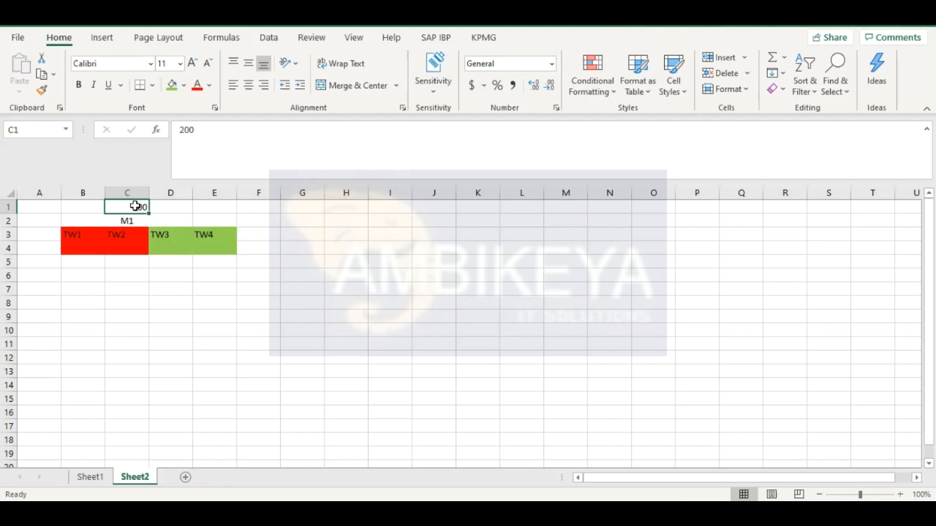
pyautogui.click(132, 262)
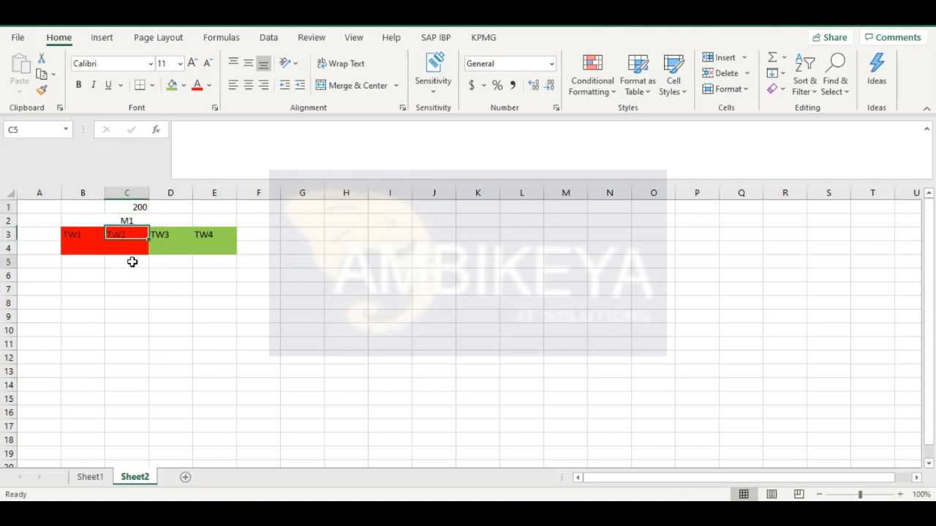
pyautogui.click(178, 260)
pyautogui.click(223, 259)
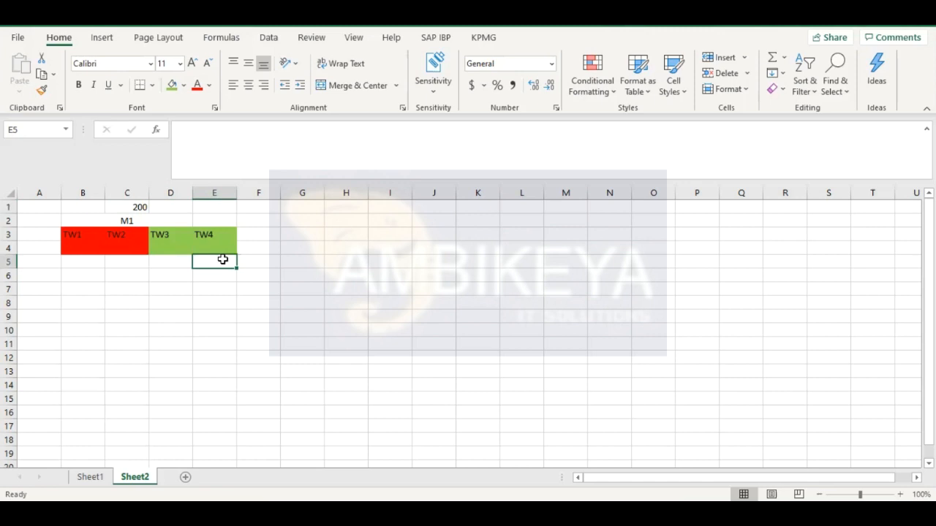
pyautogui.click(137, 208)
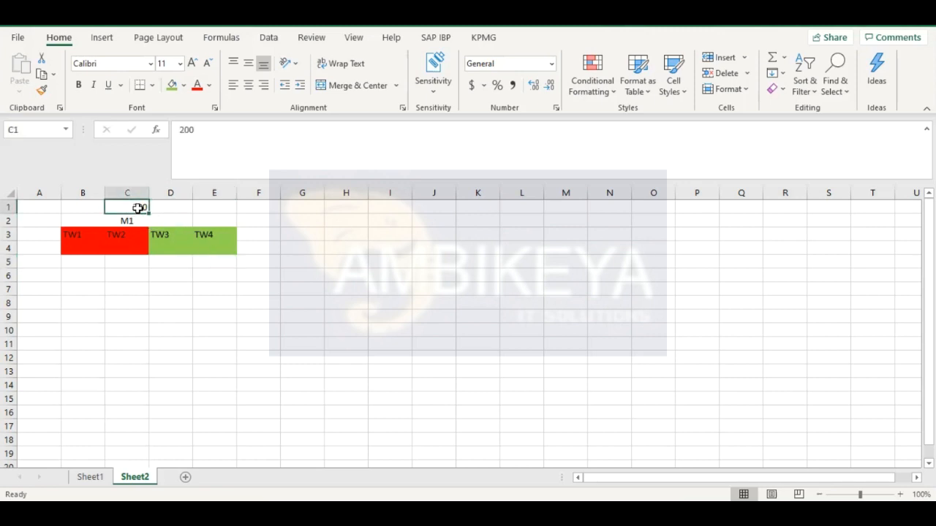
pyautogui.click(174, 263)
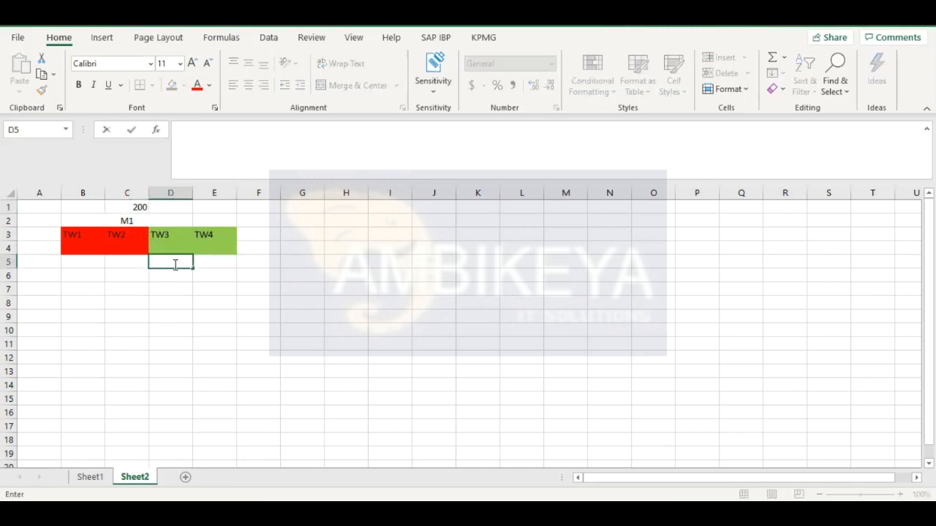
pyautogui.click(178, 300)
pyautogui.click(172, 257)
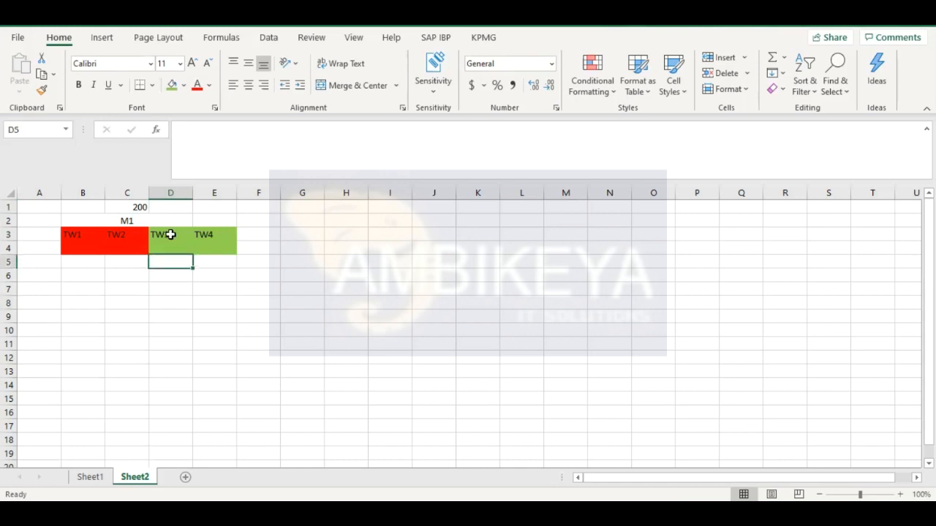
pyautogui.click(170, 235)
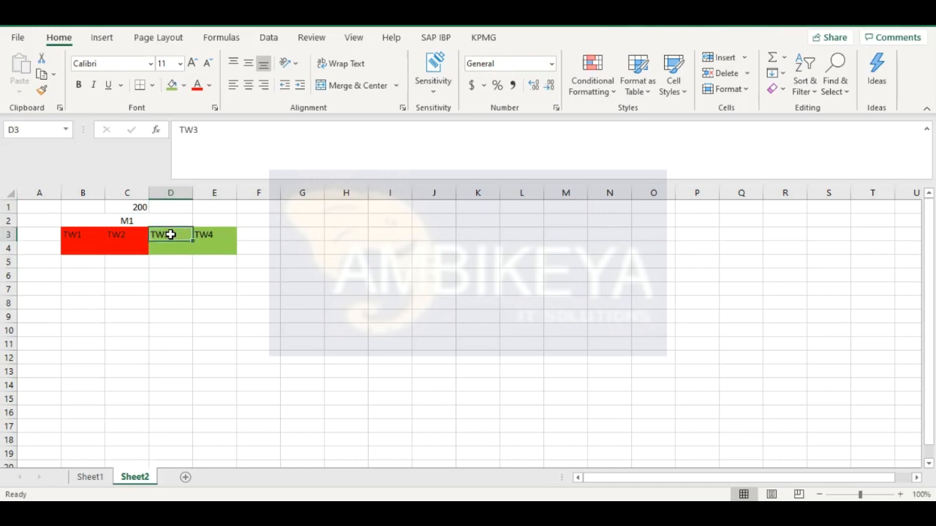
# Enter a quantity of 100 each in cells D5 and E5 under TW3 and TW4.
pyautogui.click(171, 261)
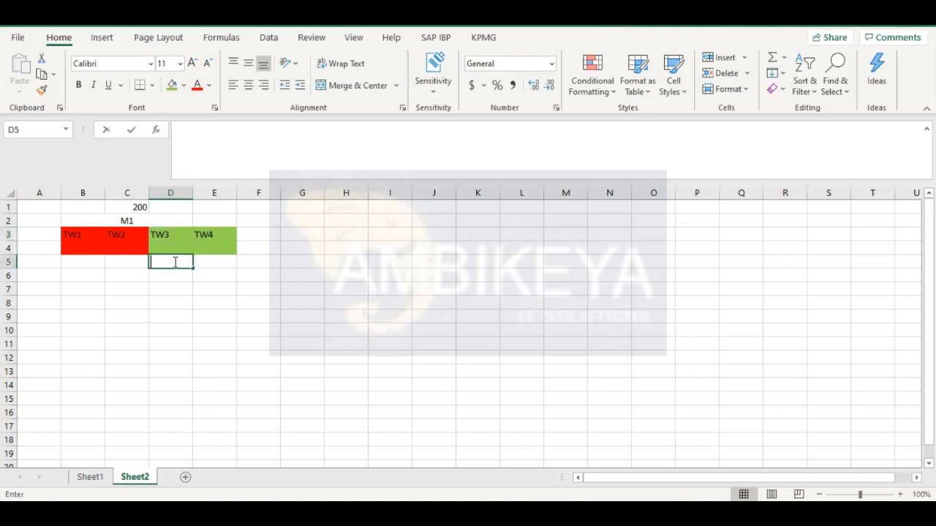
pyautogui.click(87, 265)
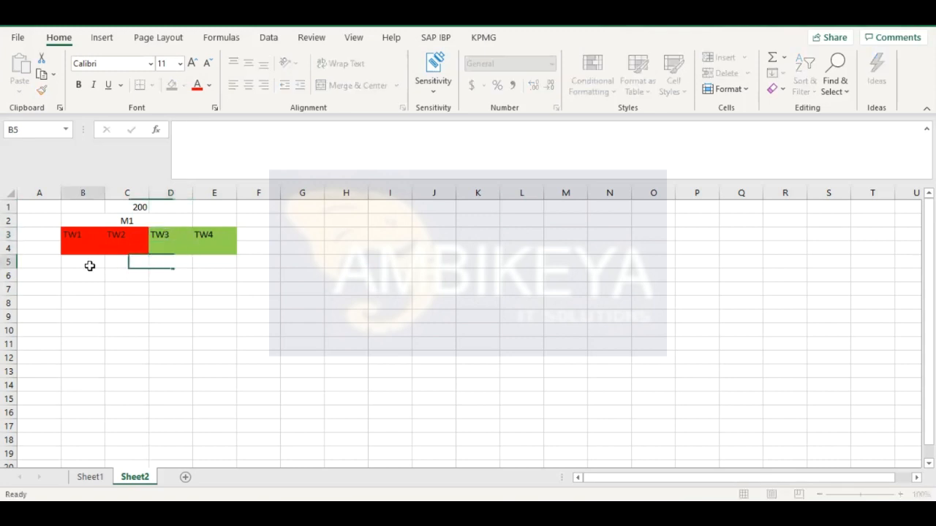
pyautogui.click(174, 262)
pyautogui.write('100')
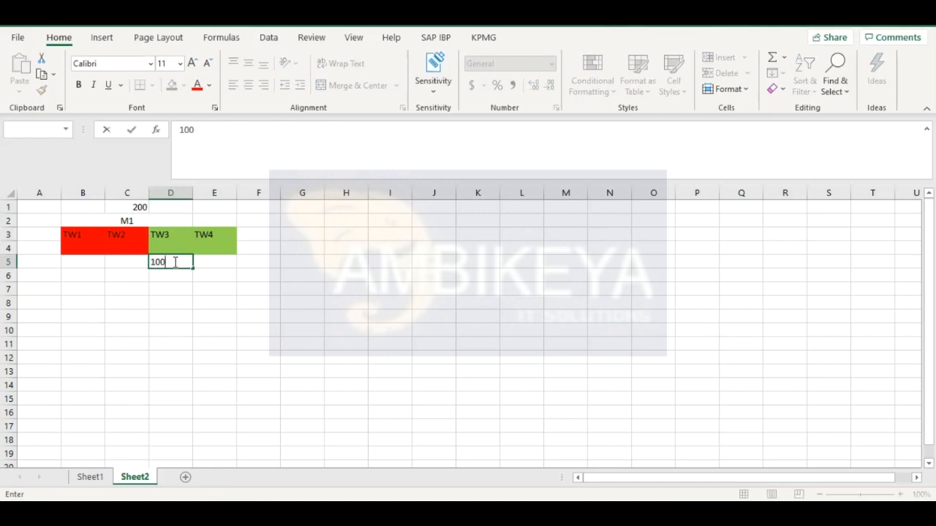
pyautogui.click(218, 264)
pyautogui.write('100')
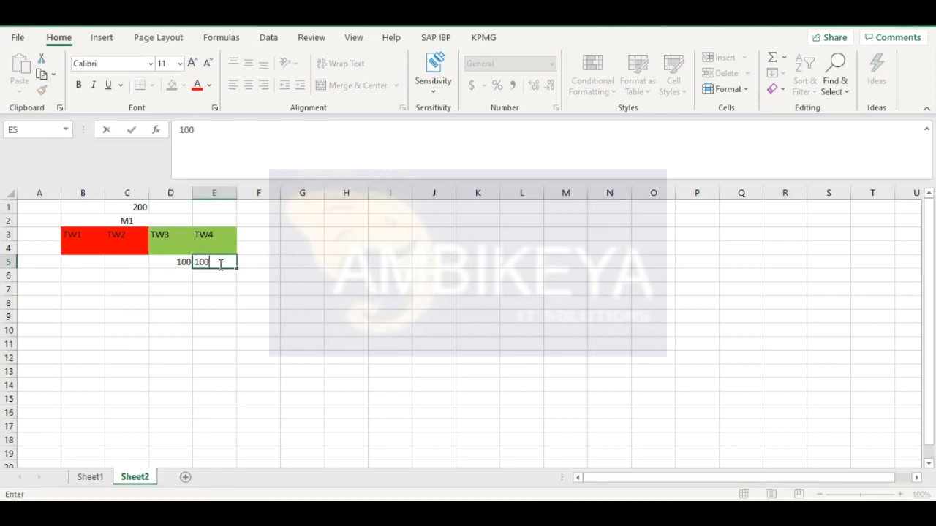
pyautogui.click(118, 263)
pyautogui.moveTo(71, 263); pyautogui.dragTo(121, 264)
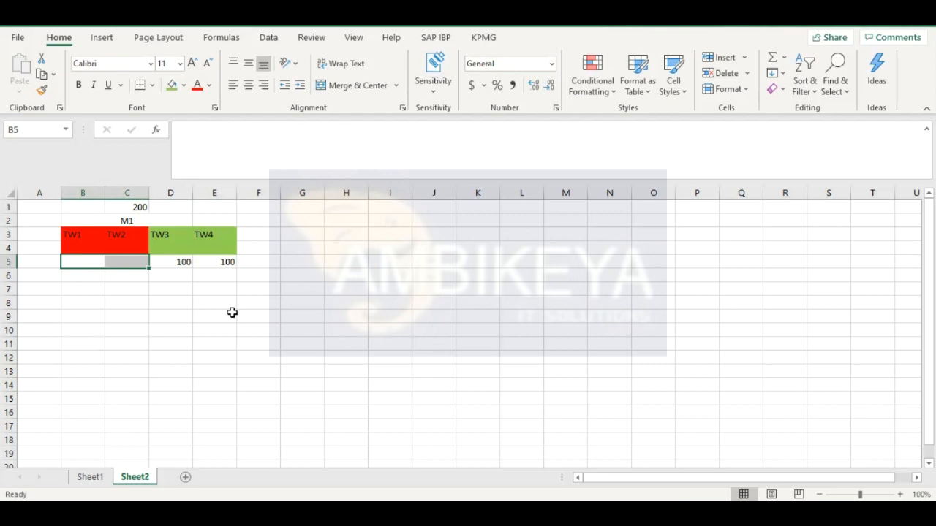
pyautogui.click(129, 207)
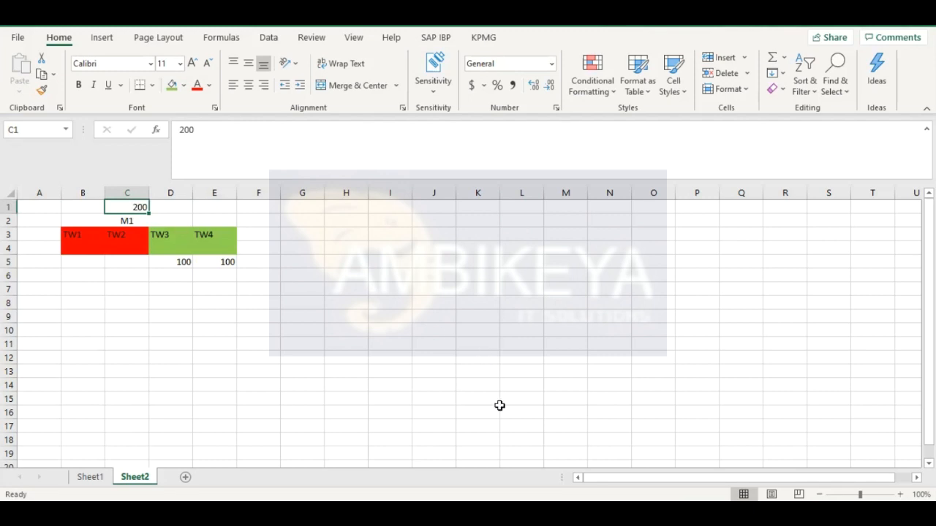
# Switch back to the SAP IBP Edit Key Figure page and review the Actuals Qty characteristics and Edit Allowed options.
pyautogui.click(450, 478)
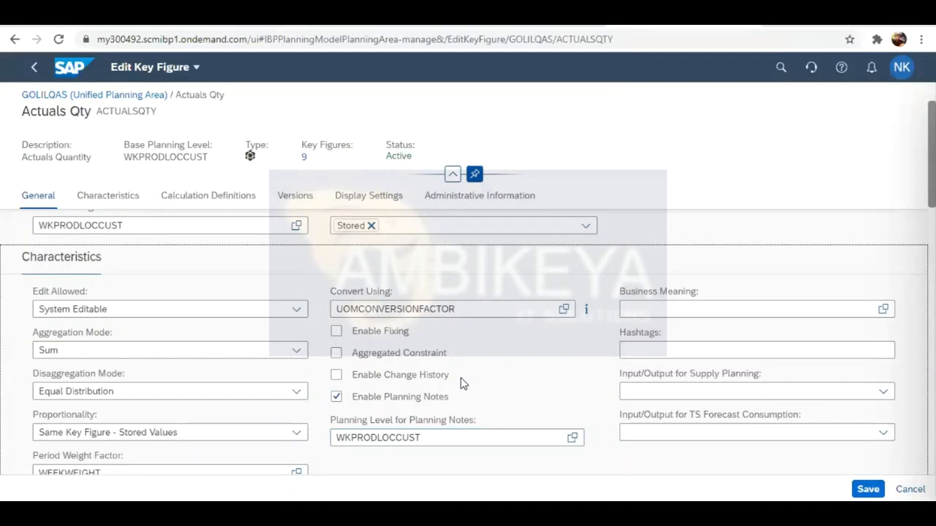
pyautogui.scroll(-1, 462, 383)
pyautogui.scroll(-1, 462, 384)
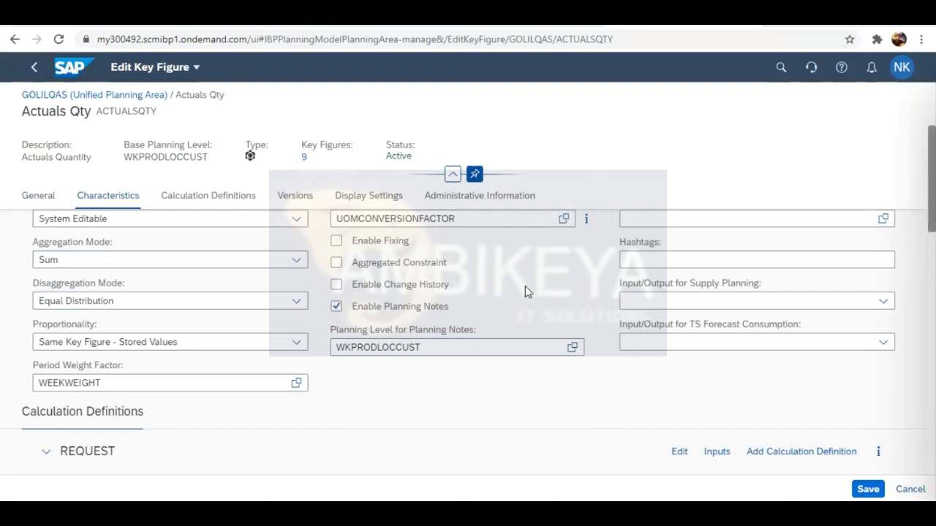
pyautogui.scroll(1, 523, 288)
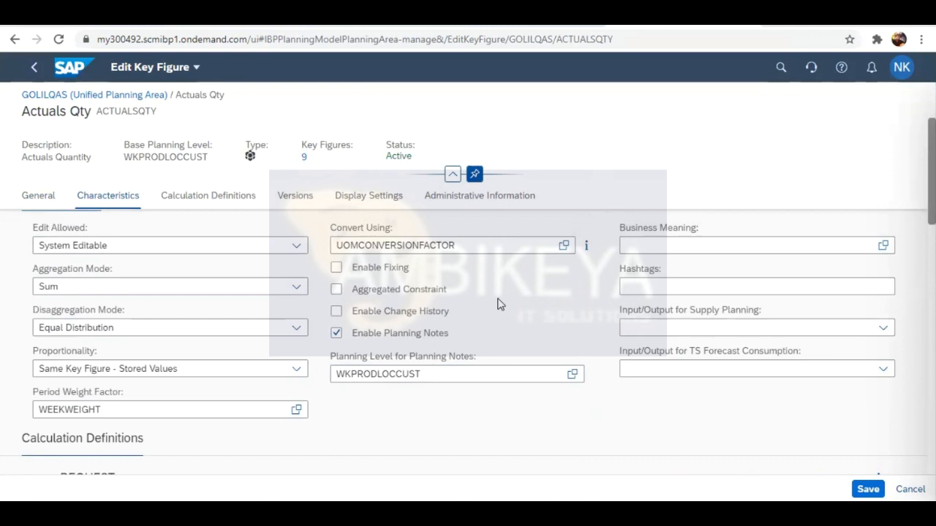
pyautogui.click(296, 247)
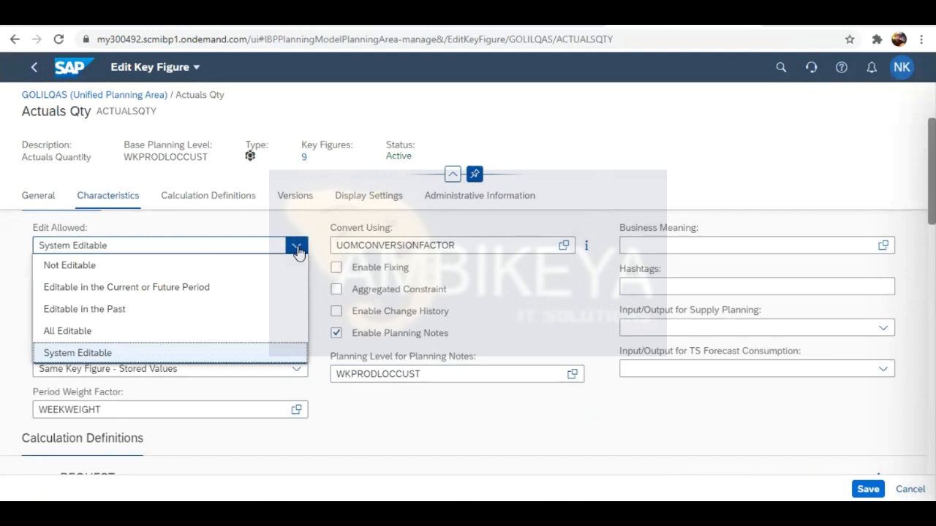
pyautogui.click(508, 300)
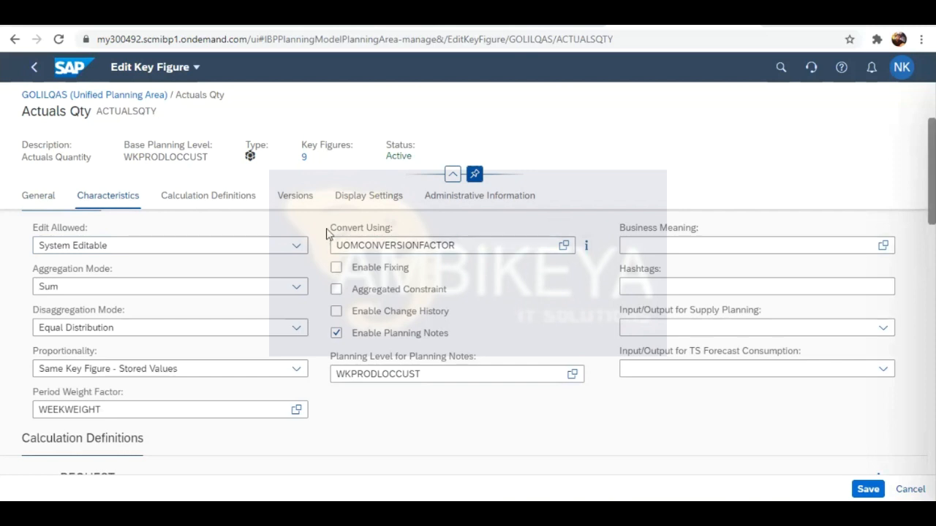
# Review the Edit Allowed options for Actuals Qty and set Edit Allowed to Not Editable.
pyautogui.click(296, 249)
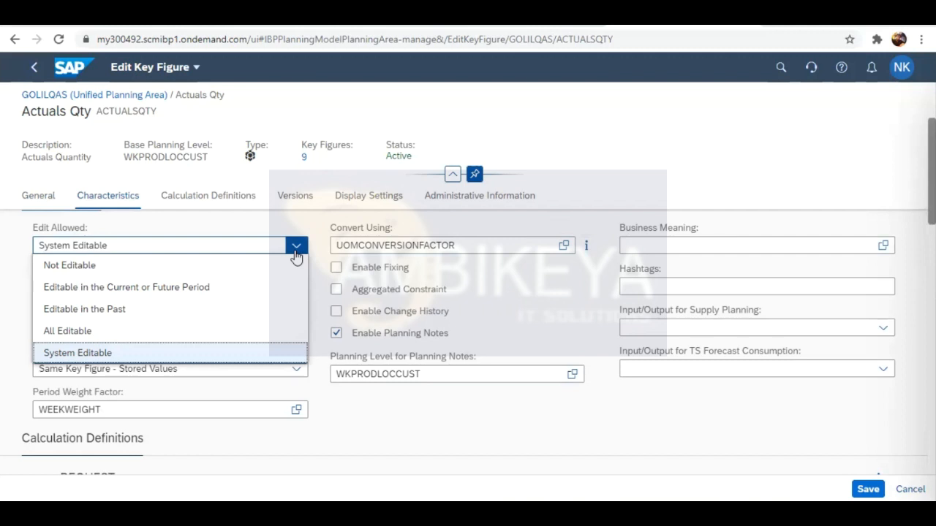
pyautogui.click(583, 286)
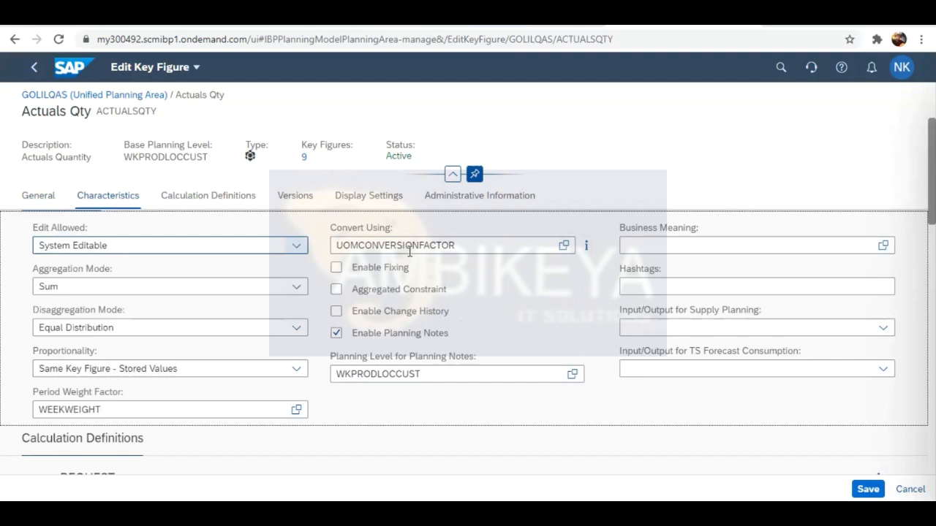
pyautogui.click(296, 246)
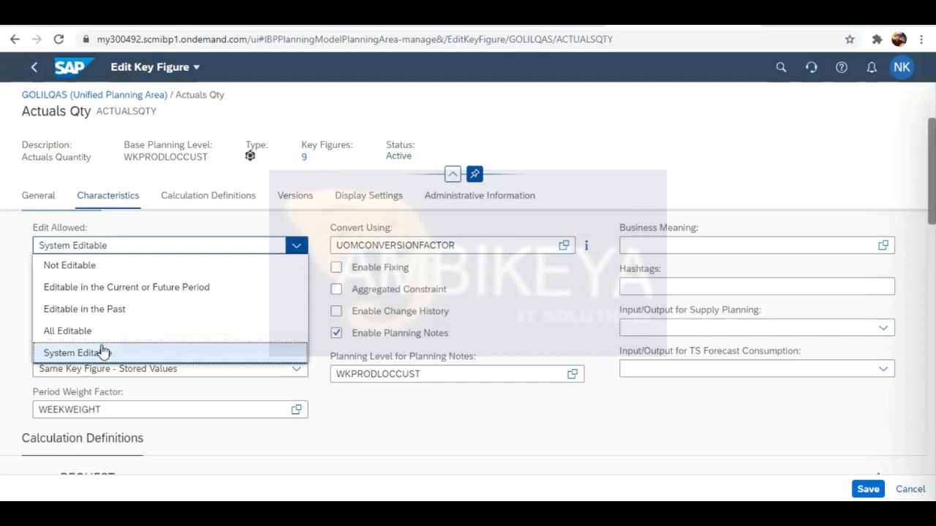
pyautogui.click(86, 266)
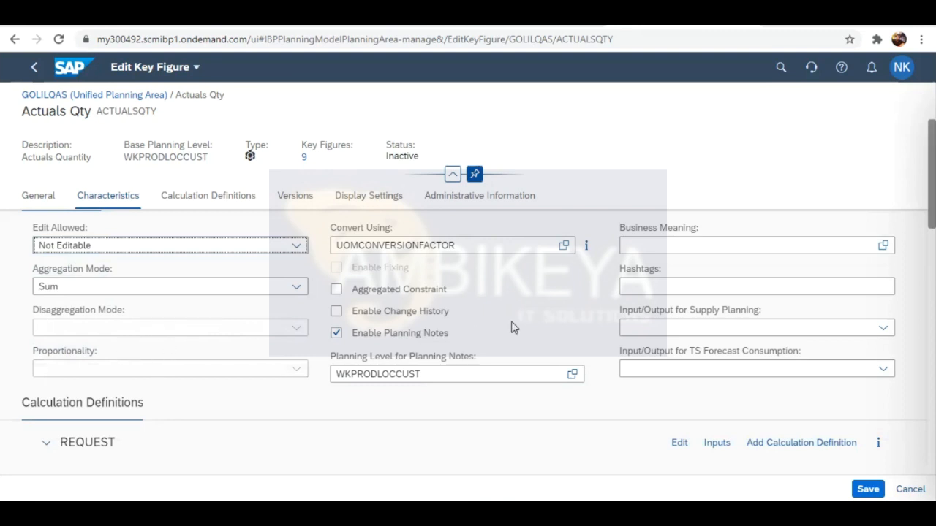
pyautogui.scroll(-3, 511, 328)
pyautogui.scroll(5, 512, 327)
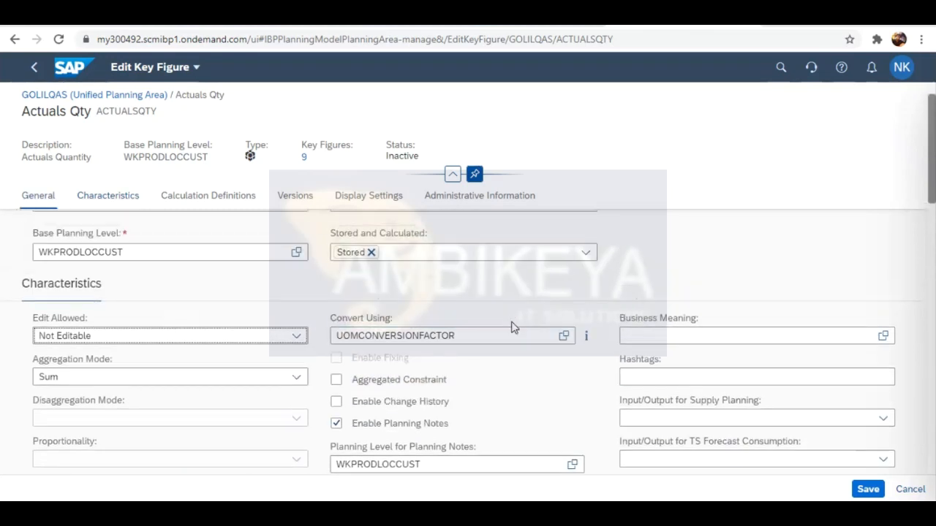
pyautogui.scroll(1, 512, 328)
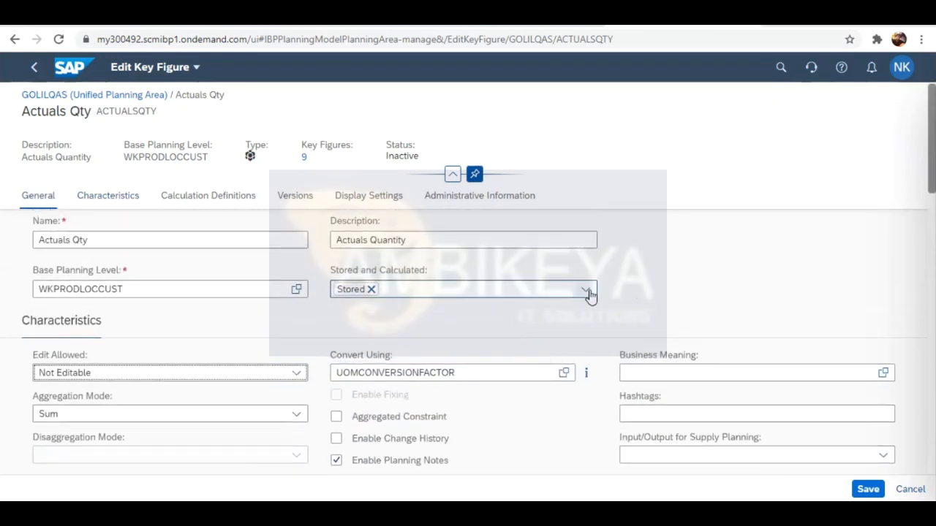
pyautogui.scroll(-2, 314, 331)
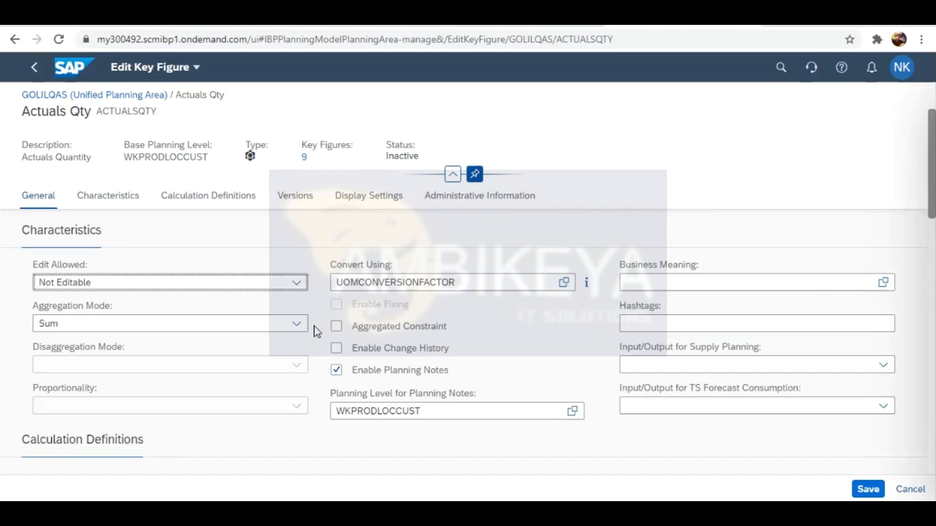
# Set Edit Allowed back to System Editable and review the key figure's disaggregation and proportionality settings.
pyautogui.click(296, 282)
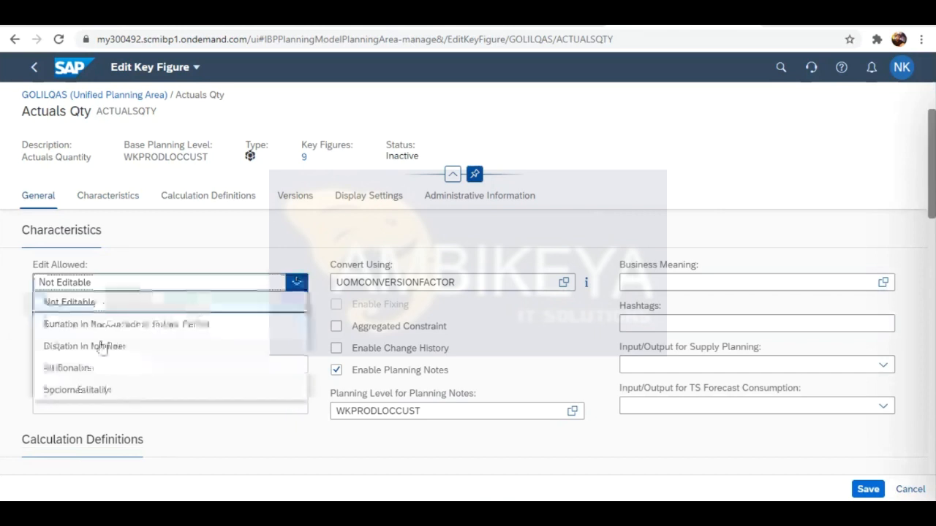
pyautogui.click(90, 390)
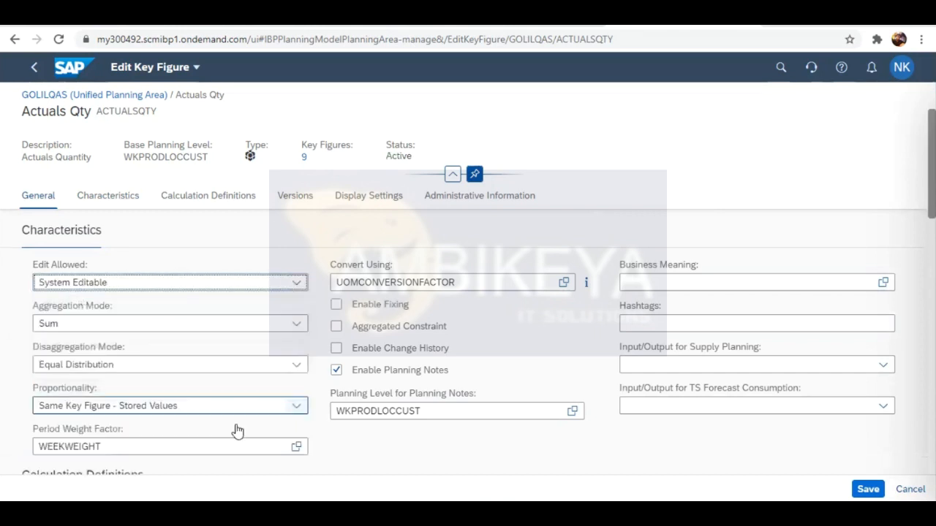
pyautogui.scroll(2, 516, 329)
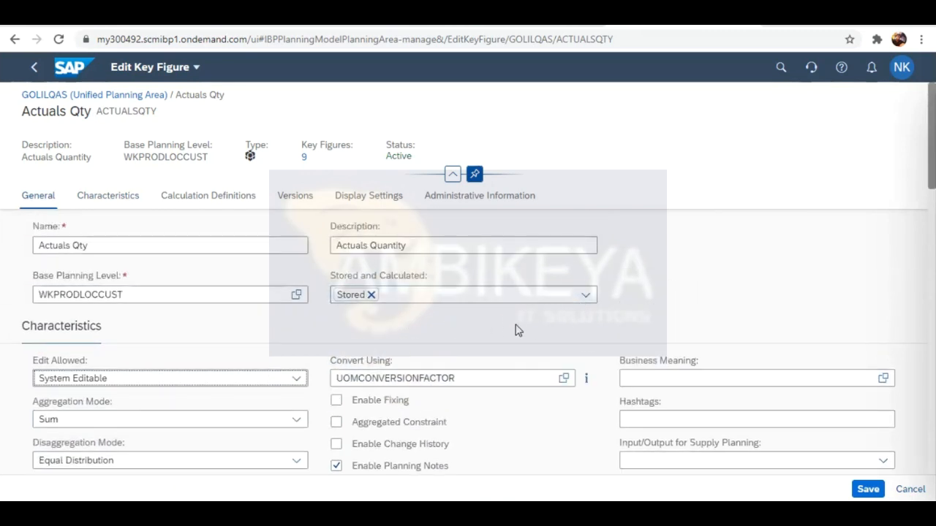
pyautogui.scroll(-3, 516, 328)
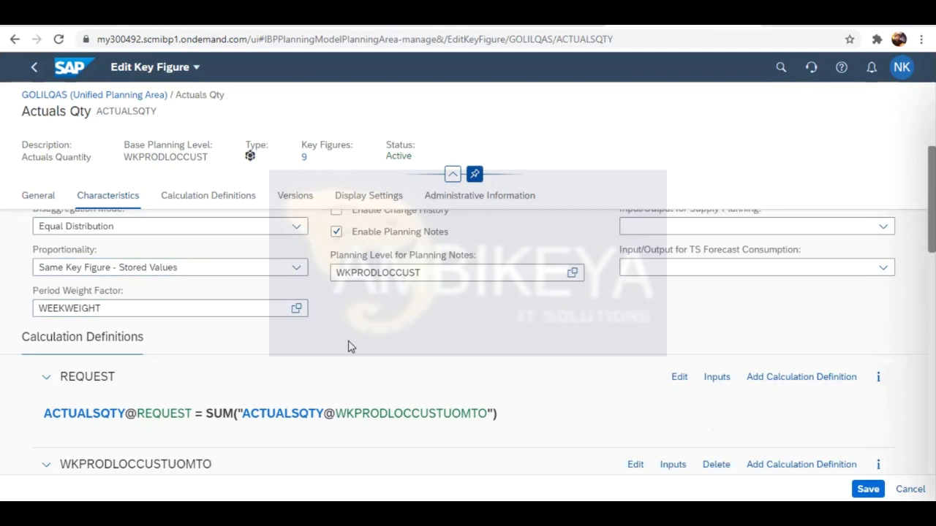
pyautogui.scroll(3, 349, 346)
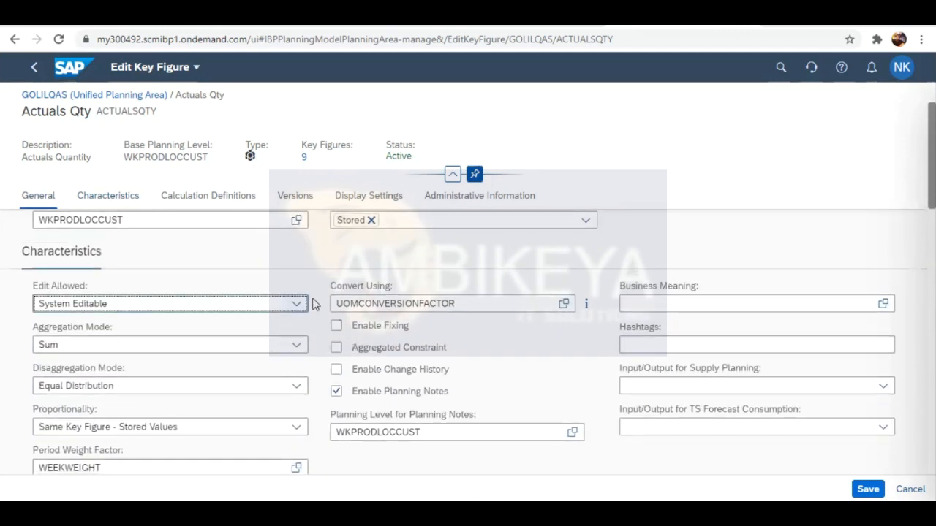
# Add Calculated alongside Stored in the Stored and Calculated setting of Actuals Qty.
pyautogui.click(587, 221)
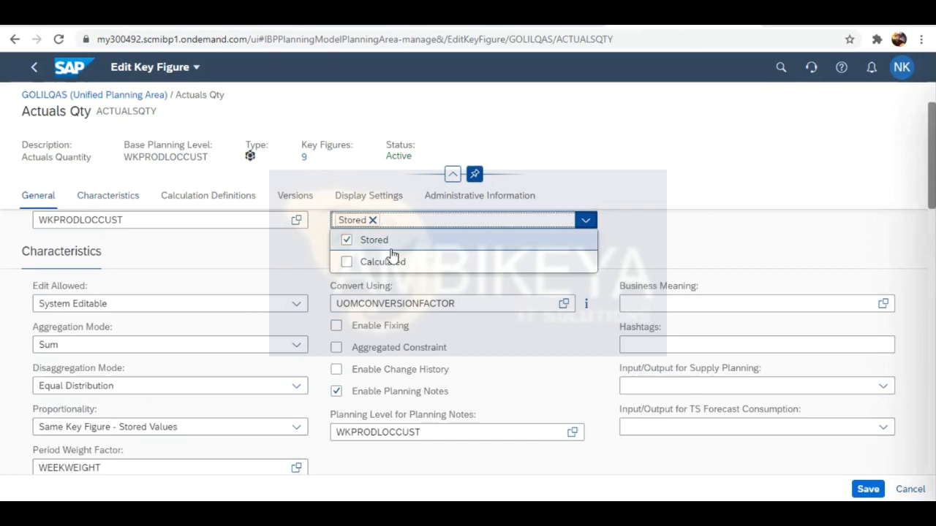
pyautogui.click(348, 269)
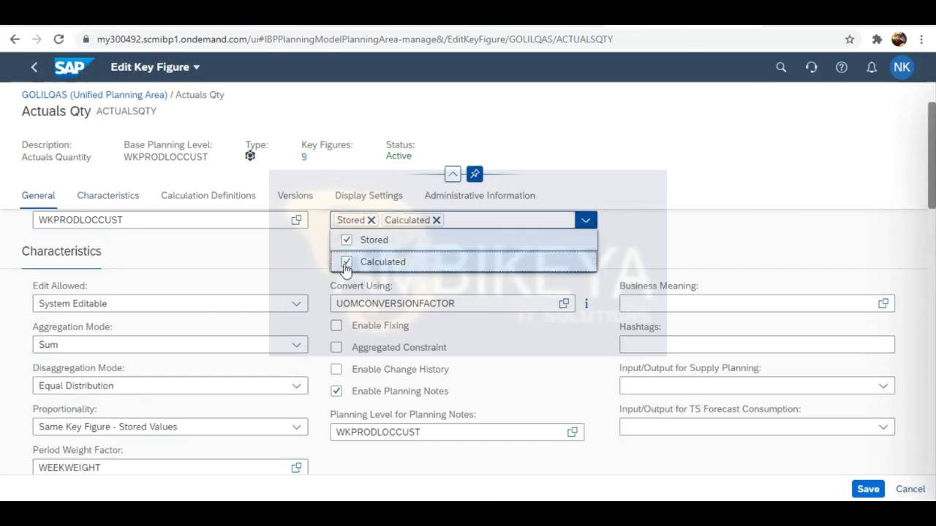
pyautogui.click(242, 265)
pyautogui.doubleClick(313, 269)
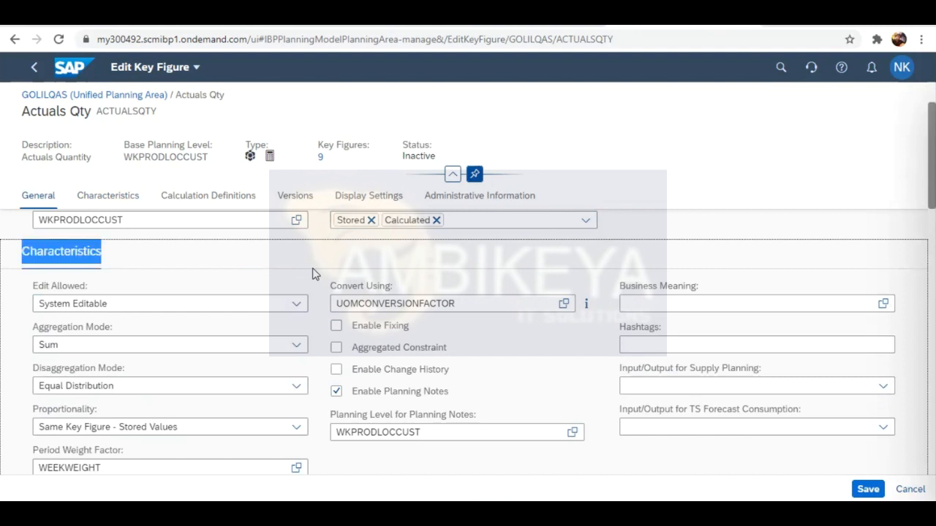
pyautogui.click(313, 269)
# Review the key figure's characteristics and calculation definitions, and remove Calculated from the Stored and Calculated setting.
pyautogui.scroll(-5, 313, 269)
pyautogui.scroll(6, 313, 270)
pyautogui.doubleClick(707, 256)
pyautogui.click(289, 356)
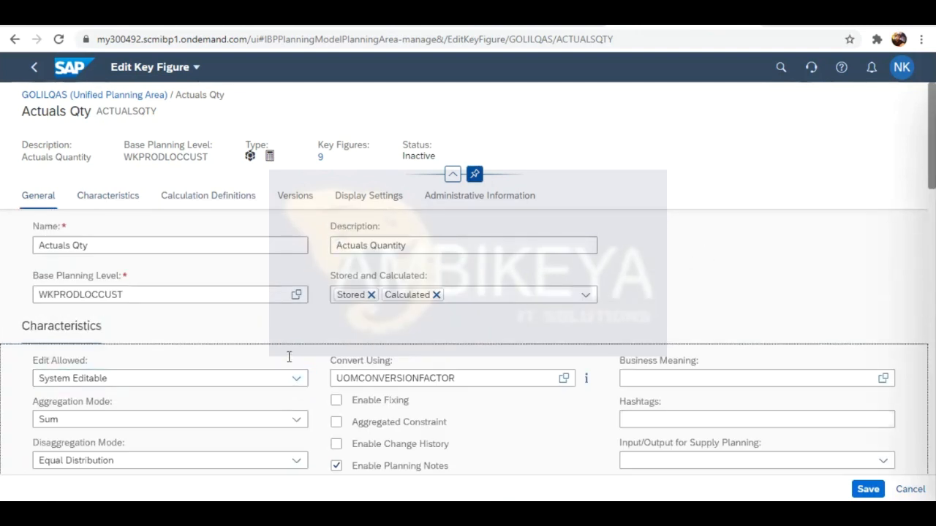
pyautogui.scroll(-5, 288, 357)
pyautogui.scroll(5, 288, 356)
pyautogui.scroll(-5, 289, 363)
pyautogui.scroll(-2, 289, 364)
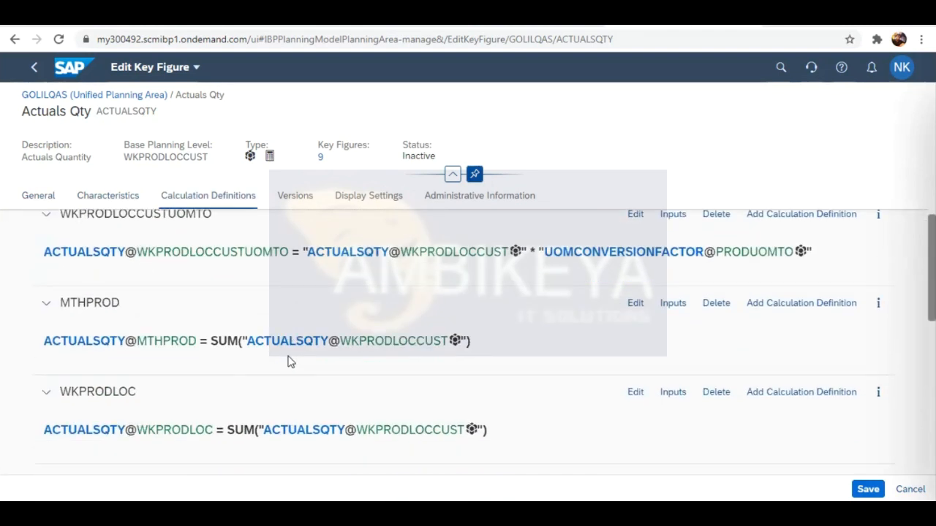
pyautogui.scroll(1, 289, 360)
pyautogui.scroll(5, 289, 359)
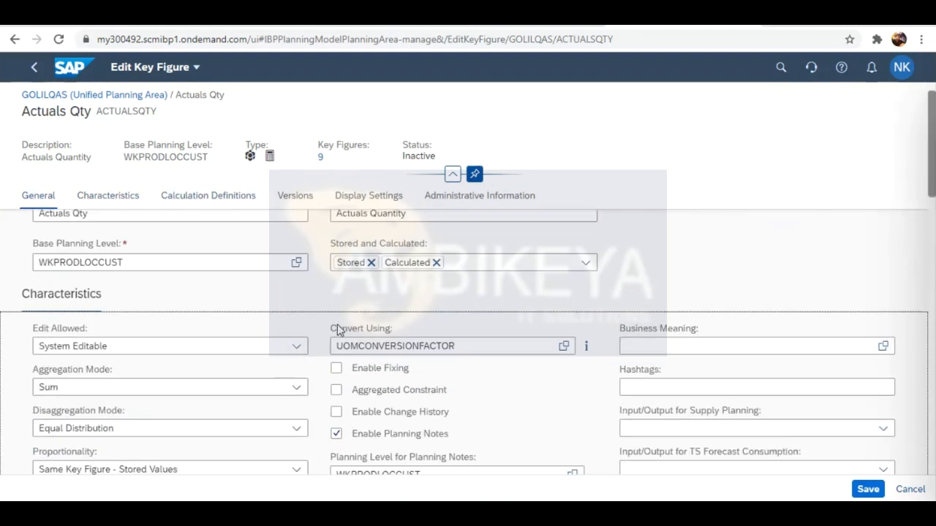
pyautogui.click(435, 263)
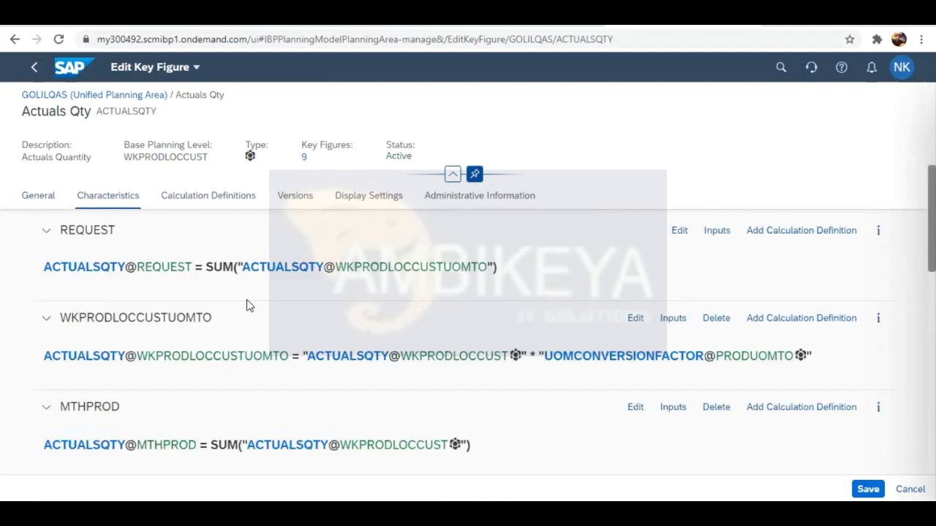
# Review the Actuals Qty calculation definitions and characteristics, including the Disaggregation Mode options.
pyautogui.scroll(-1, 247, 305)
pyautogui.scroll(3, 247, 302)
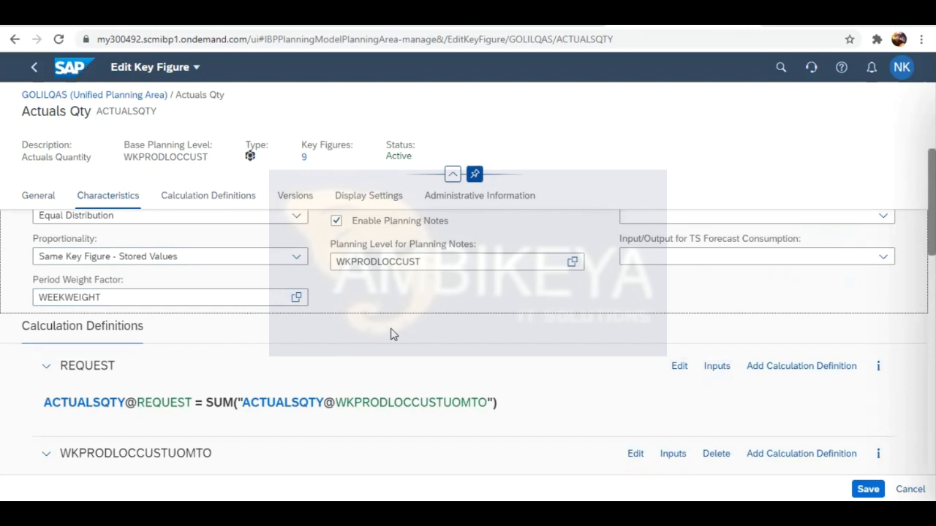
pyautogui.scroll(3, 393, 334)
pyautogui.scroll(-2, 394, 334)
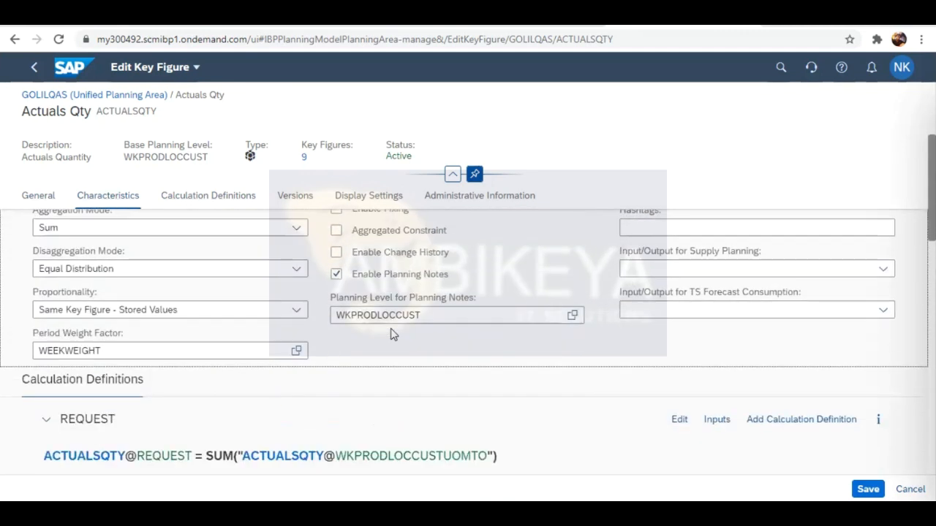
pyautogui.click(295, 271)
pyautogui.click(409, 368)
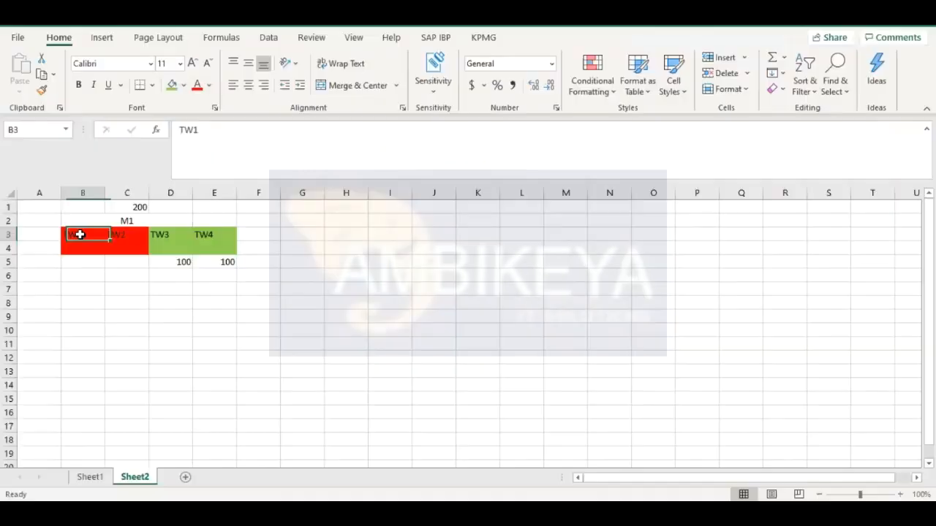
# In the Excel sheet, enter a quantity of 50 each in cells B5 and C5 under TW1 and TW2.
pyautogui.click(129, 234)
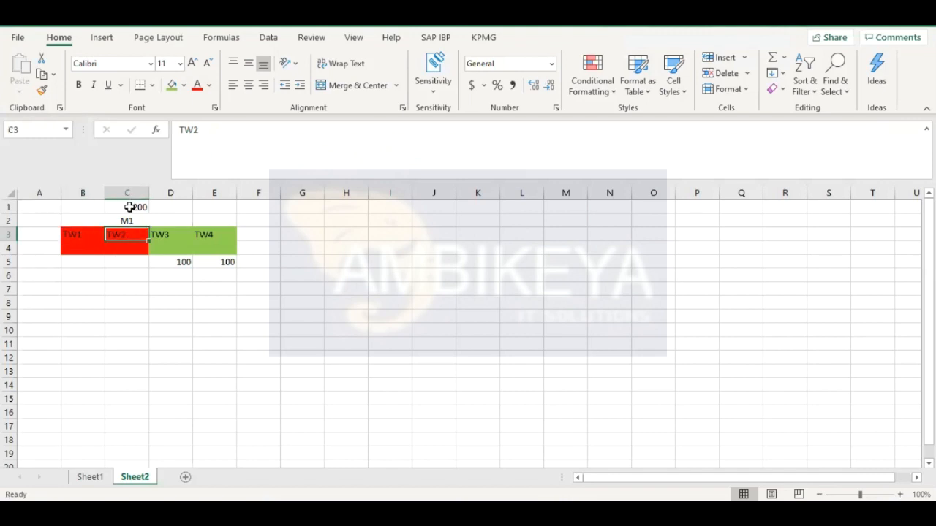
pyautogui.doubleClick(86, 261)
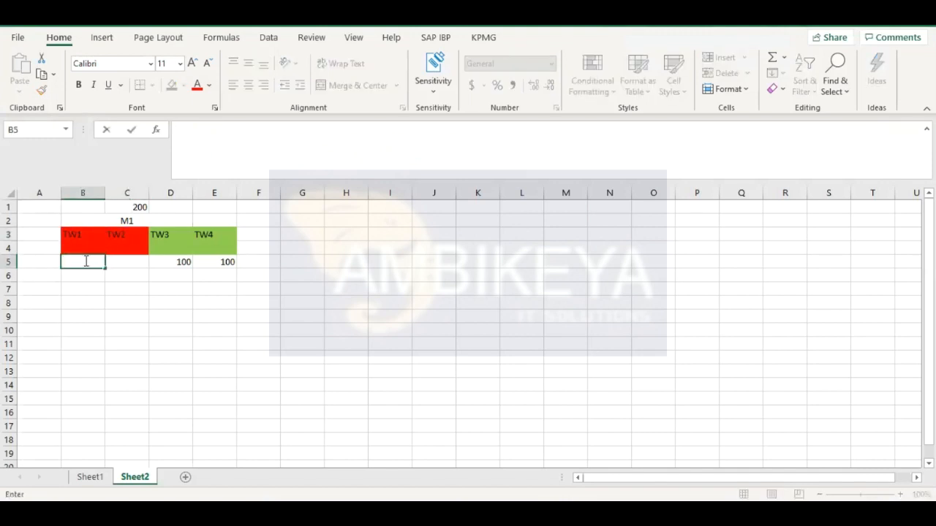
pyautogui.write('500')
pyautogui.press('BackSpace')
pyautogui.doubleClick(129, 259)
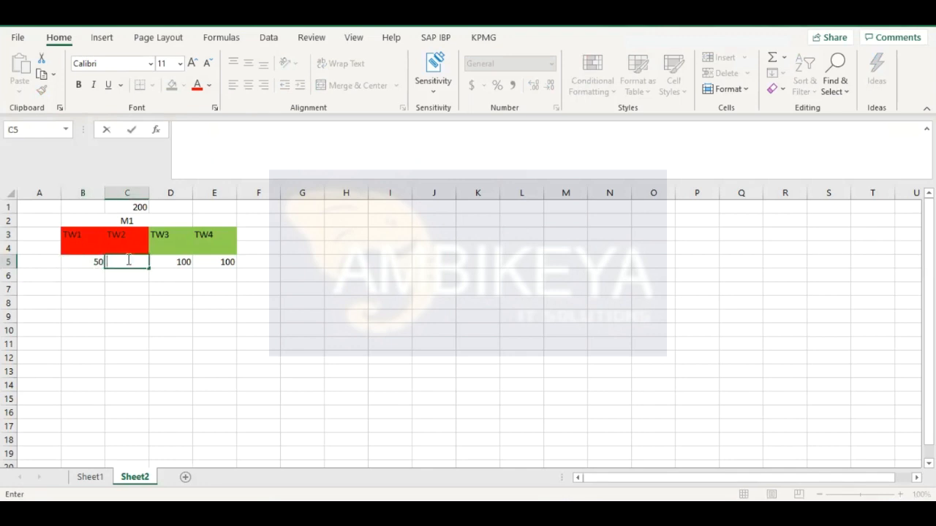
pyautogui.write('500')
pyautogui.press('BackSpace')
# Set the quantities in cells D5 and E5 under TW3 and TW4 to 50 each.
pyautogui.doubleClick(185, 261)
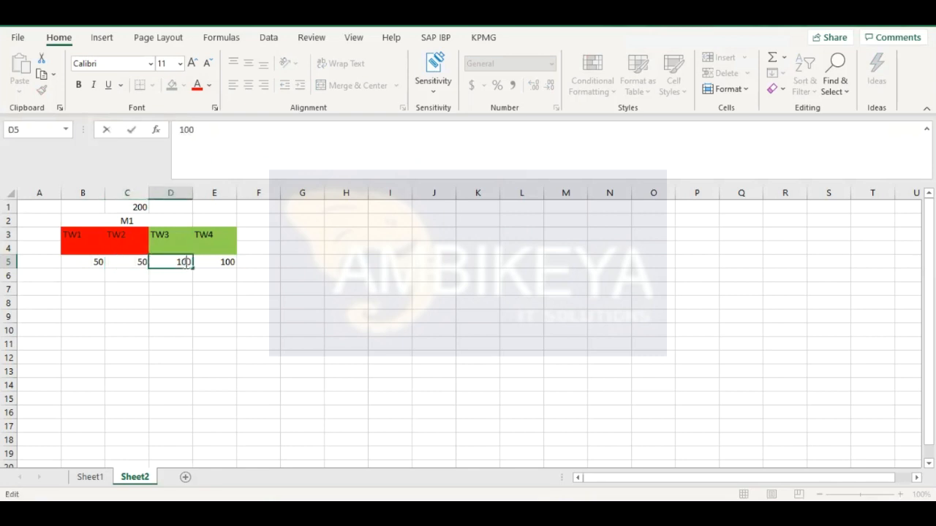
pyautogui.press('Escape')
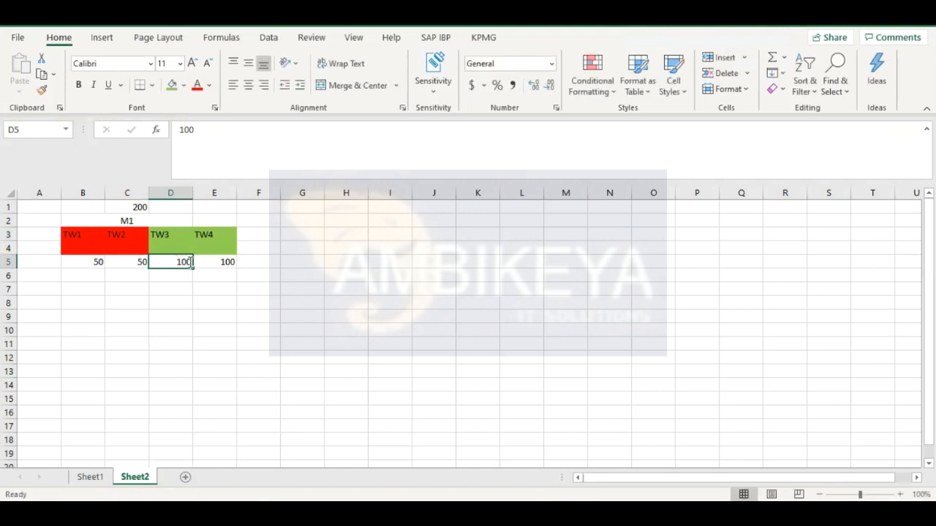
pyautogui.doubleClick(189, 262)
pyautogui.press('BackSpace')
pyautogui.press('BackSpace')
pyautogui.write('50')
pyautogui.doubleClick(225, 262)
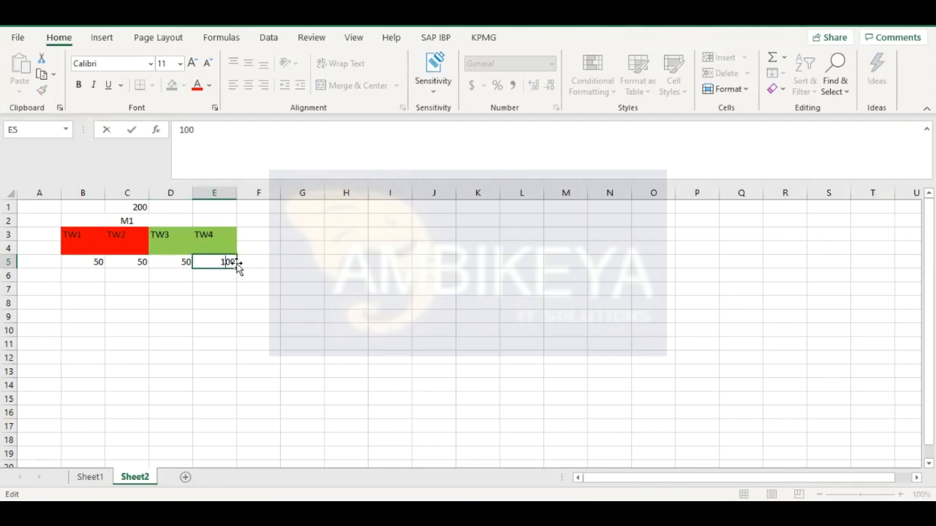
pyautogui.press('BackSpace')
pyautogui.press('BackSpace')
pyautogui.press('BackSpace')
pyautogui.write('50')
pyautogui.click(167, 368)
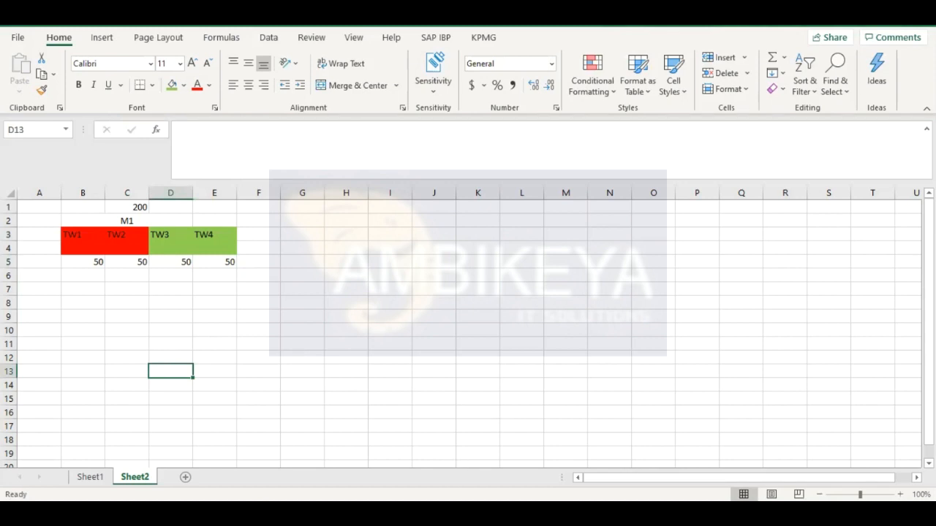
# Switch back to the SAP IBP Edit Key Figure page and view the Proportionality options for Actuals Qty.
pyautogui.click(451, 453)
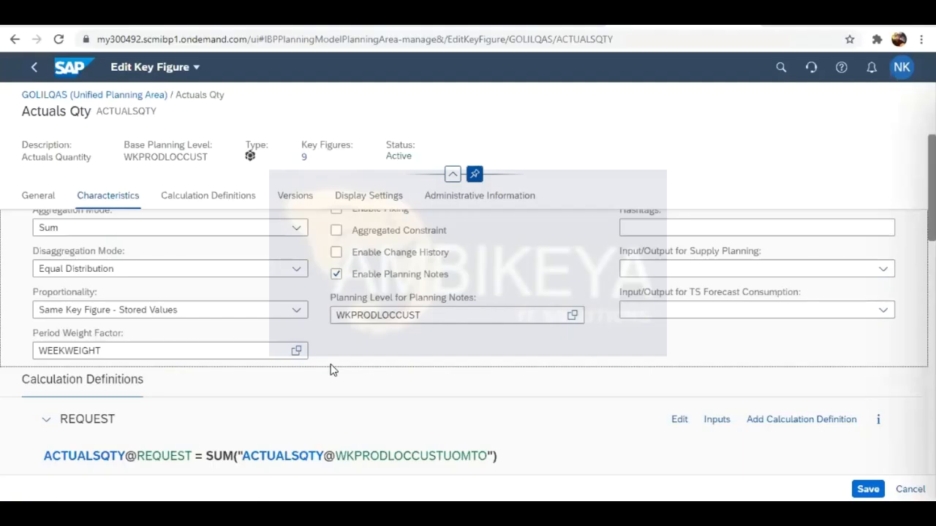
pyautogui.click(294, 310)
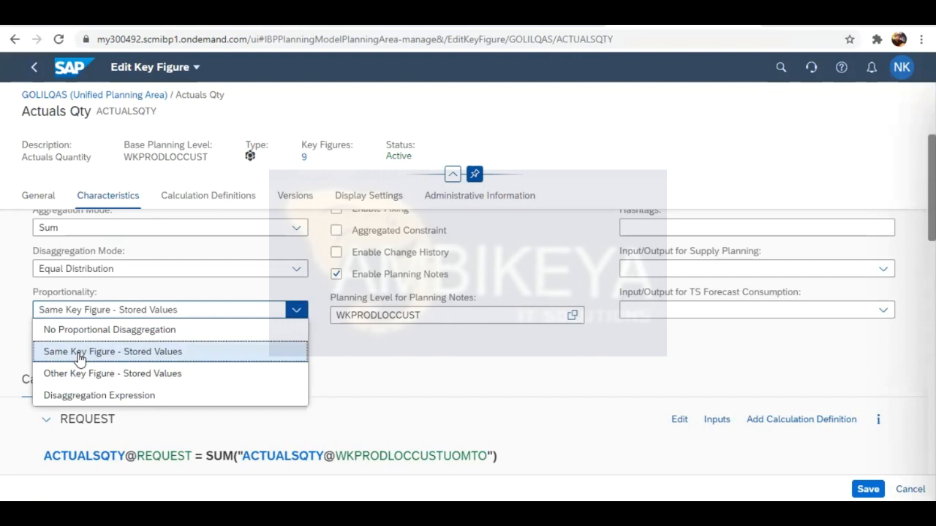
pyautogui.click(388, 365)
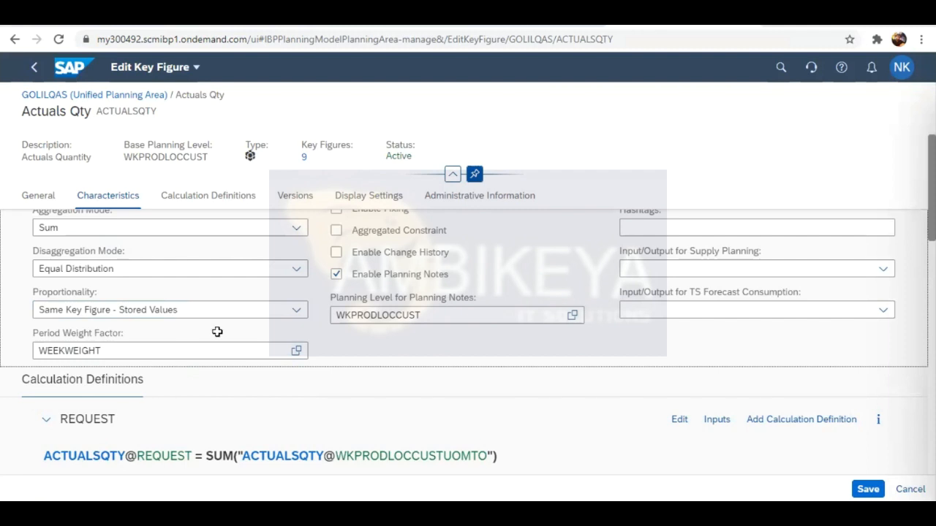
# Switch to the Excel sheet and clear the quantity in cell C5 under TW2.
pyautogui.hotkey('alt', 'Tab')
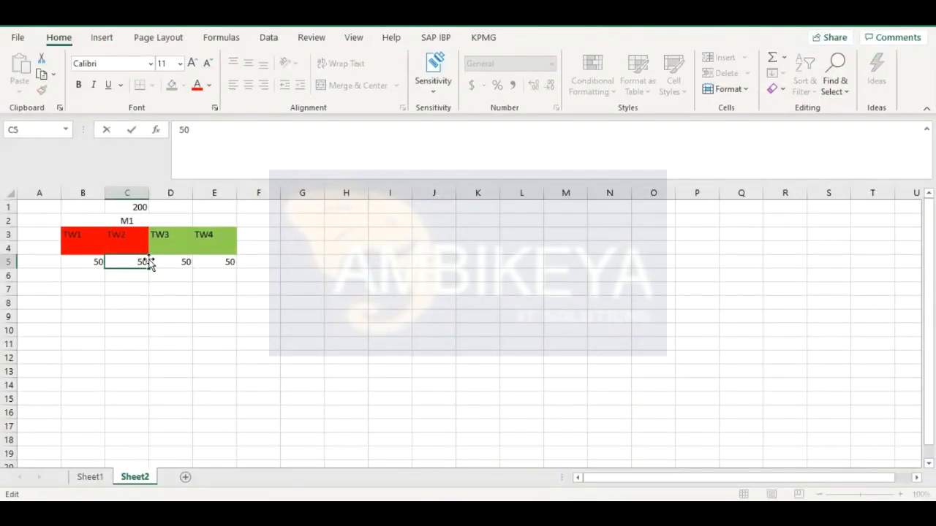
pyautogui.doubleClick(143, 261)
pyautogui.press('BackSpace')
pyautogui.doubleClick(97, 261)
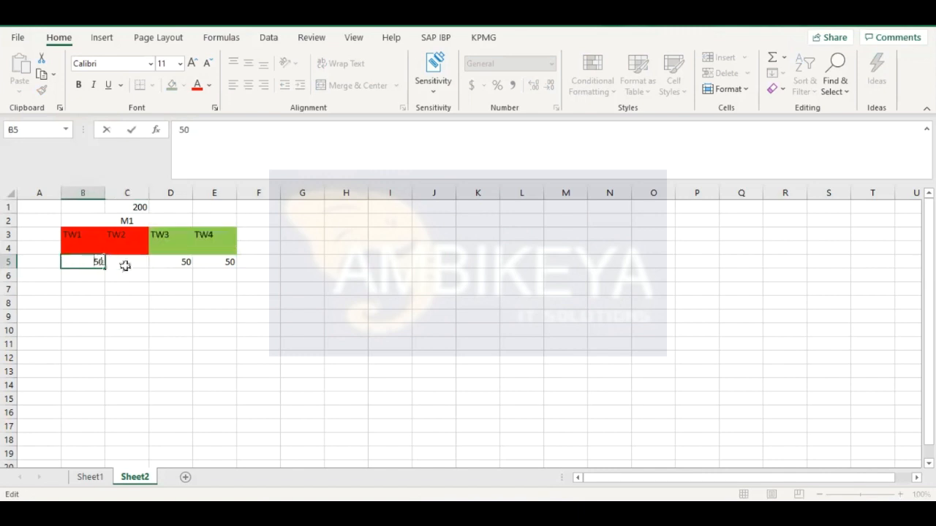
pyautogui.click(125, 266)
pyautogui.click(85, 258)
pyautogui.click(132, 261)
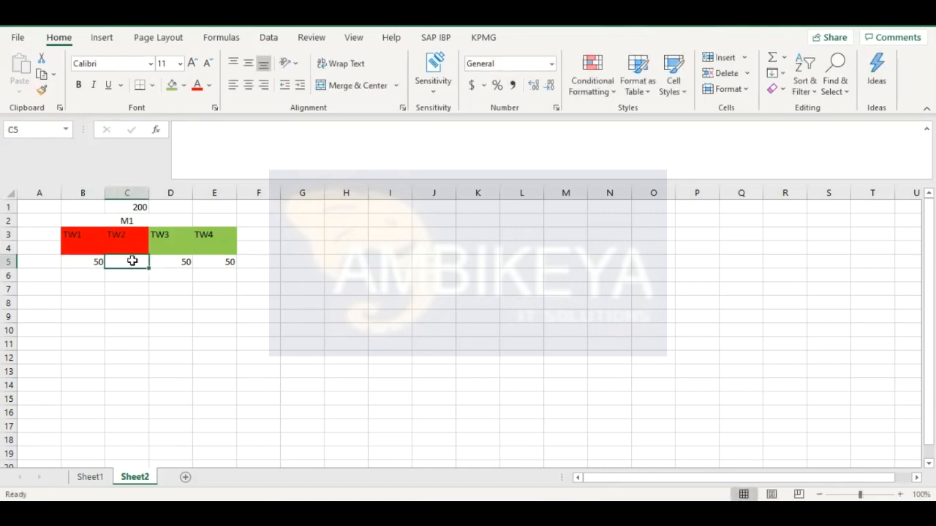
# Examine the monthly quantity in C1, the TW1 to TW4 headers and the technical-week quantities in row 5.
pyautogui.click(76, 262)
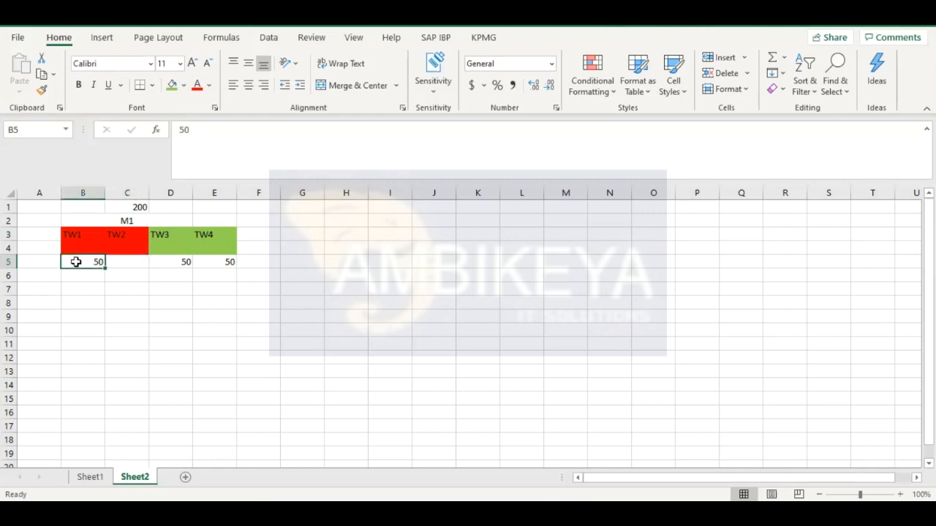
pyautogui.click(135, 206)
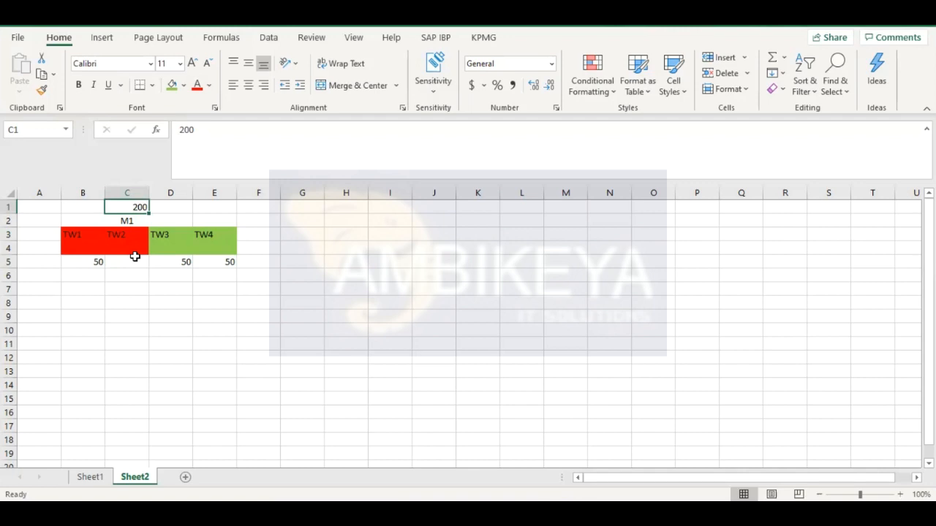
pyautogui.click(76, 234)
pyautogui.hotkey('shift', 'Right')
pyautogui.hotkey('shift', 'Right')
pyautogui.hotkey('shift', 'Right')
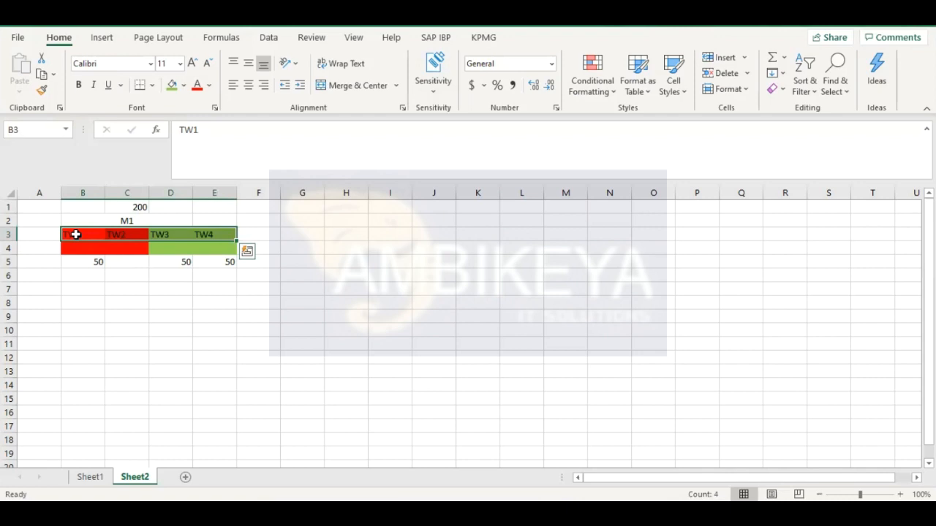
pyautogui.click(130, 209)
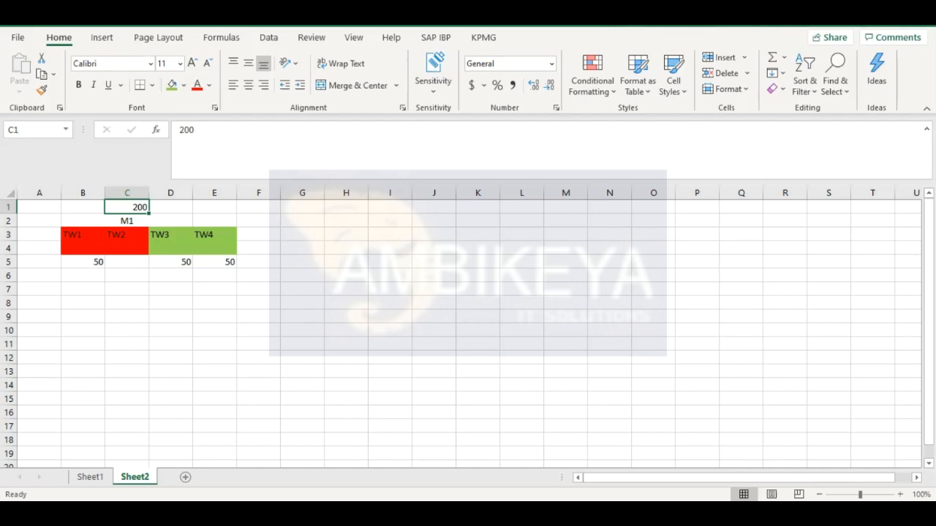
pyautogui.click(184, 261)
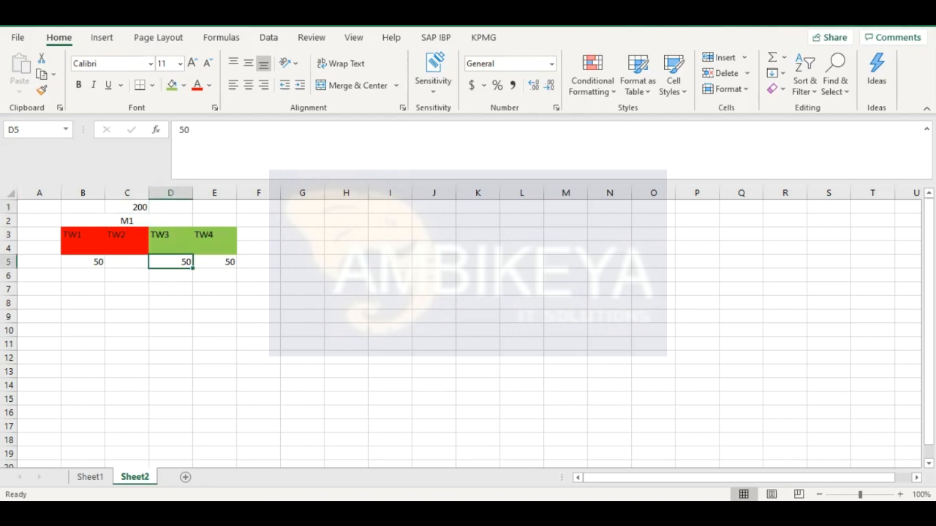
pyautogui.click(88, 261)
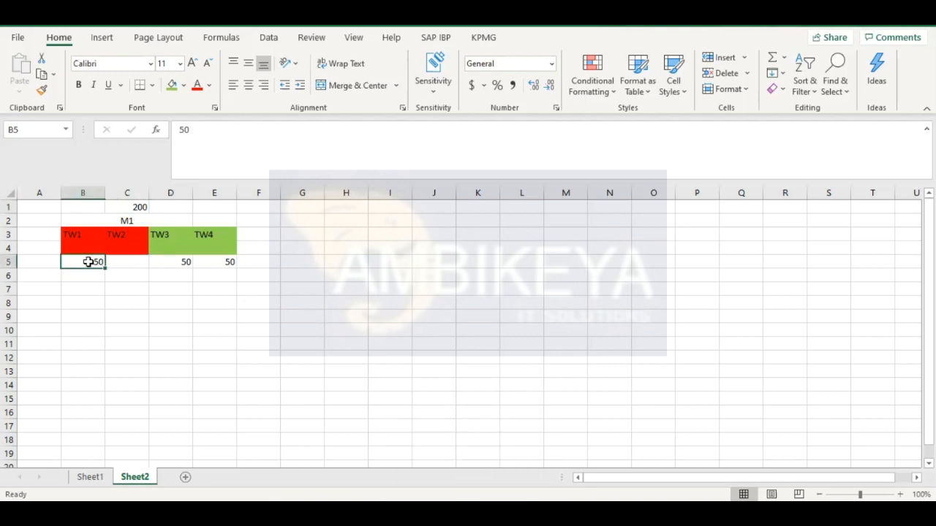
pyautogui.click(132, 261)
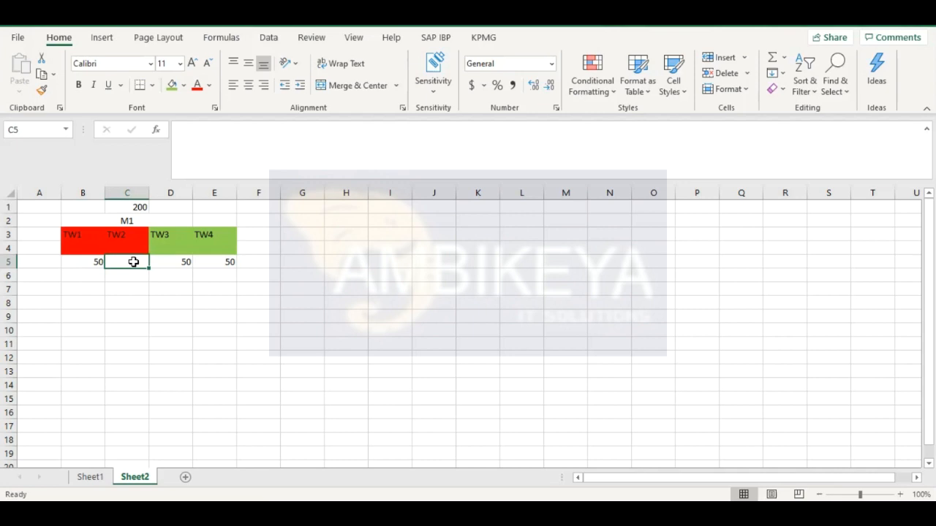
pyautogui.click(95, 262)
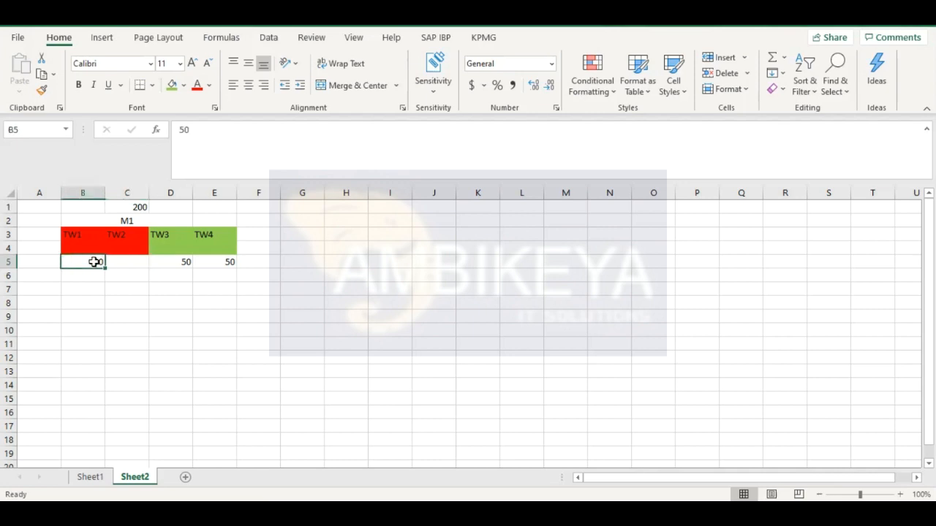
# Enter the label "Actuals Qty" in cell A3 and widen column A to fit it.
pyautogui.doubleClick(33, 236)
pyautogui.write('Ac')
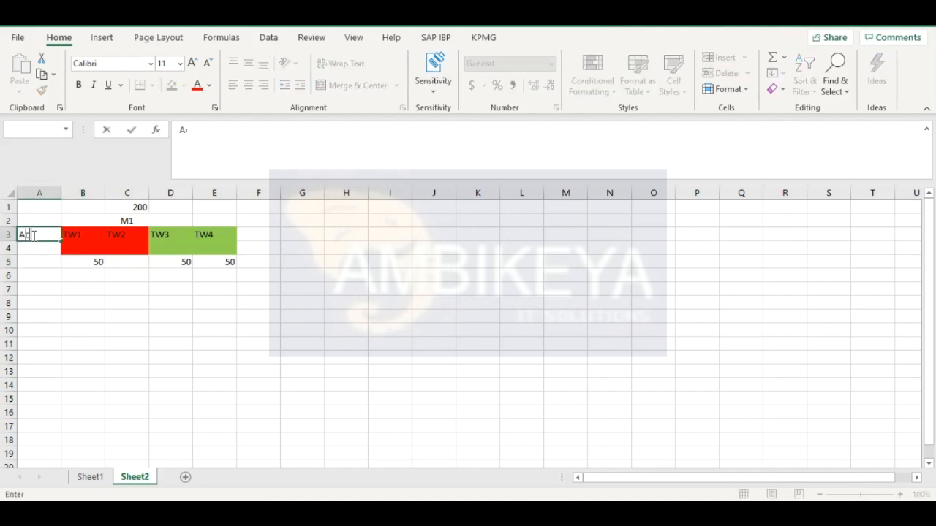
pyautogui.write('tuals Qty')
pyautogui.click(34, 270)
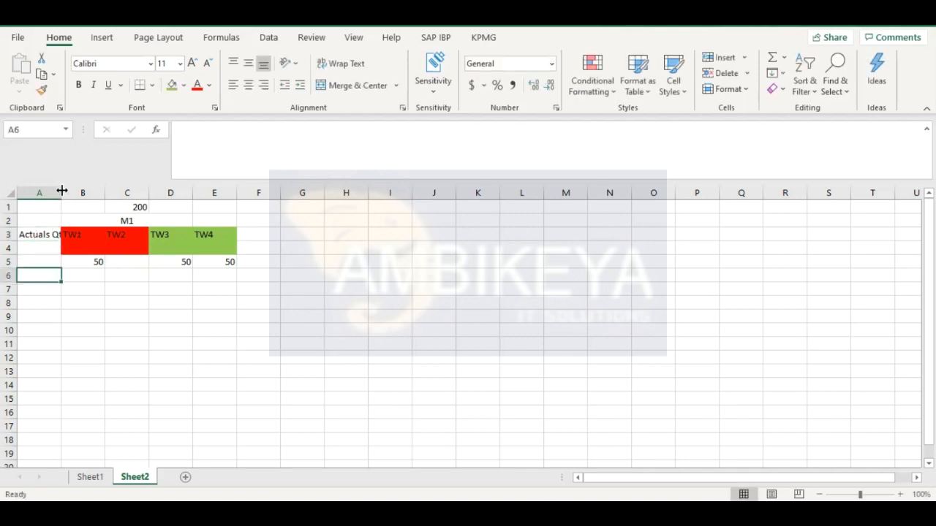
pyautogui.doubleClick(61, 192)
# Review the TW1 to TW4 quantities in row 5 and set the M1 quantity in cell C1 to 150.
pyautogui.click(99, 263)
pyautogui.moveTo(100, 263); pyautogui.dragTo(95, 261)
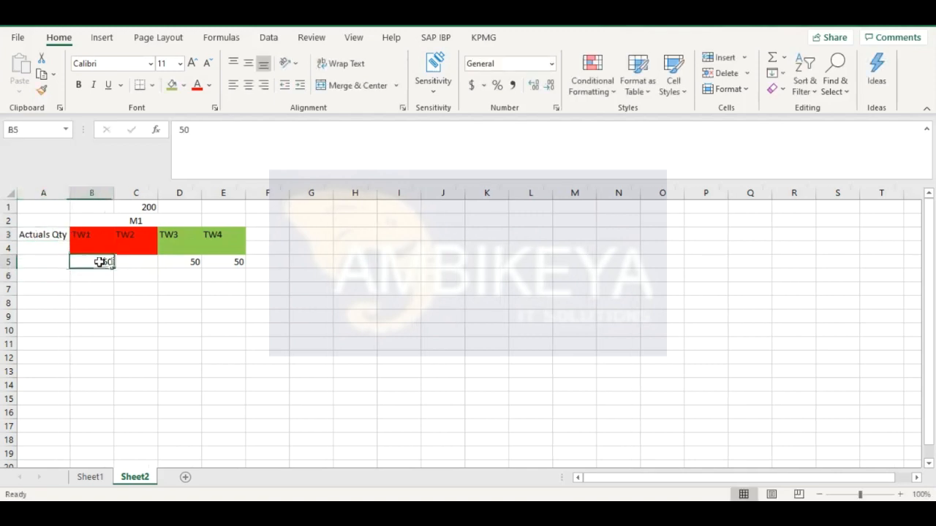
pyautogui.click(194, 262)
pyautogui.click(247, 261)
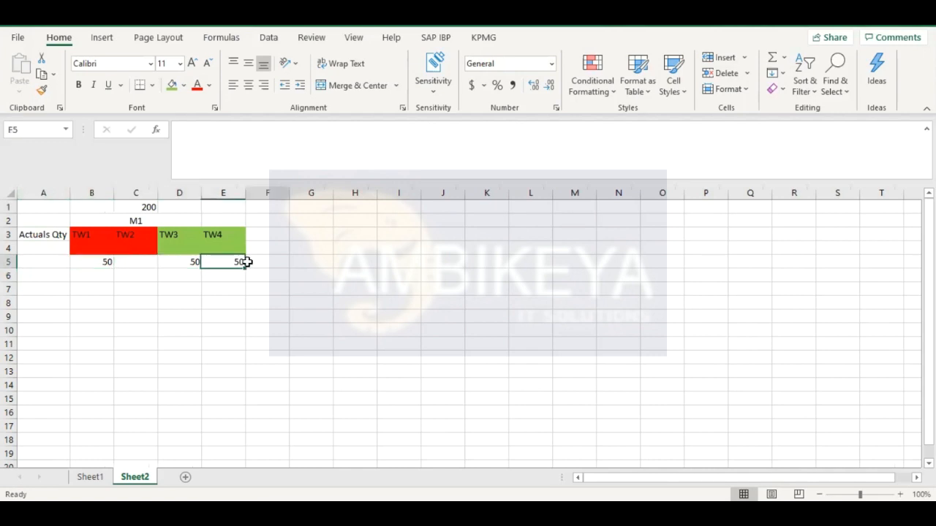
pyautogui.click(237, 260)
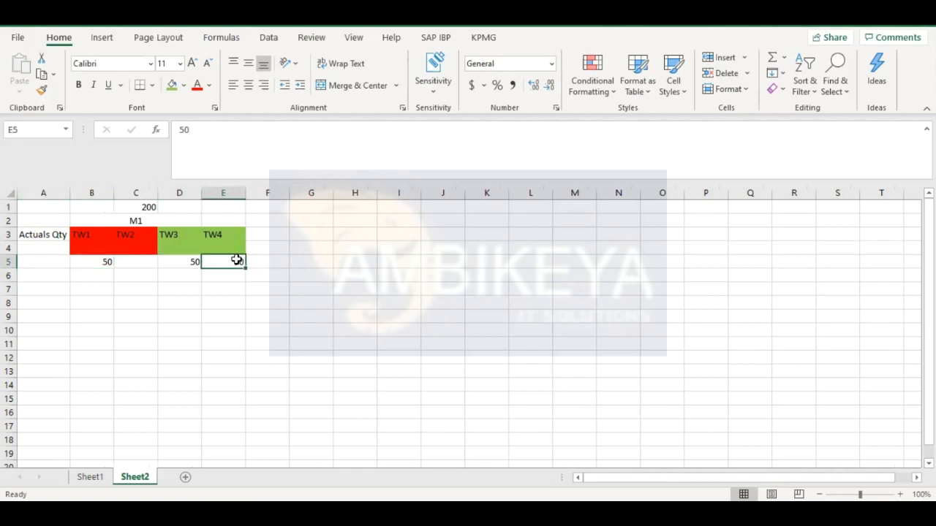
pyautogui.click(128, 266)
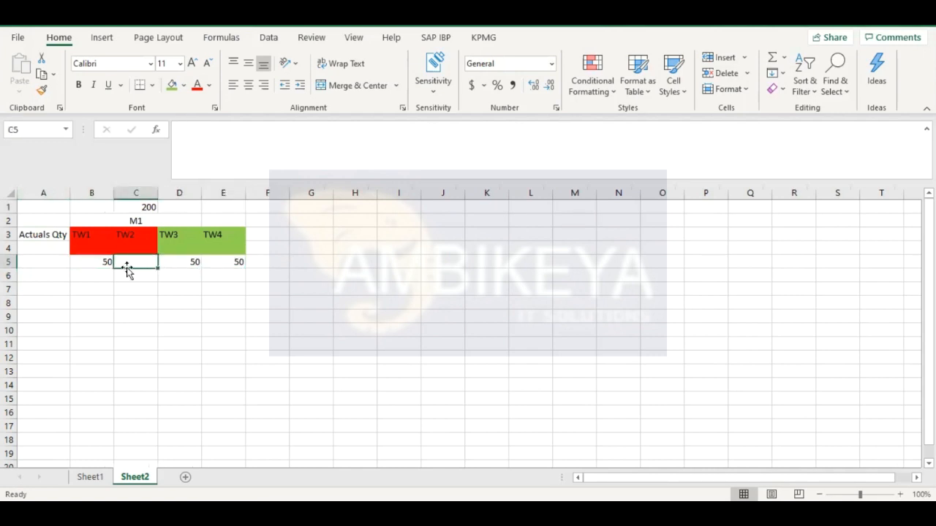
pyautogui.click(150, 208)
pyautogui.doubleClick(155, 207)
pyautogui.press('BackSpace')
pyautogui.press('BackSpace')
pyautogui.press('BackSpace')
pyautogui.write('150')
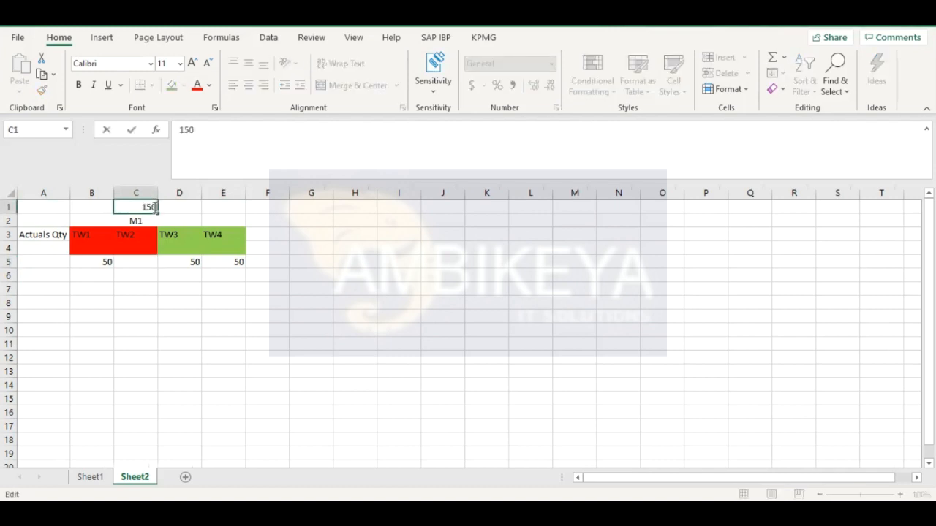
pyautogui.click(160, 313)
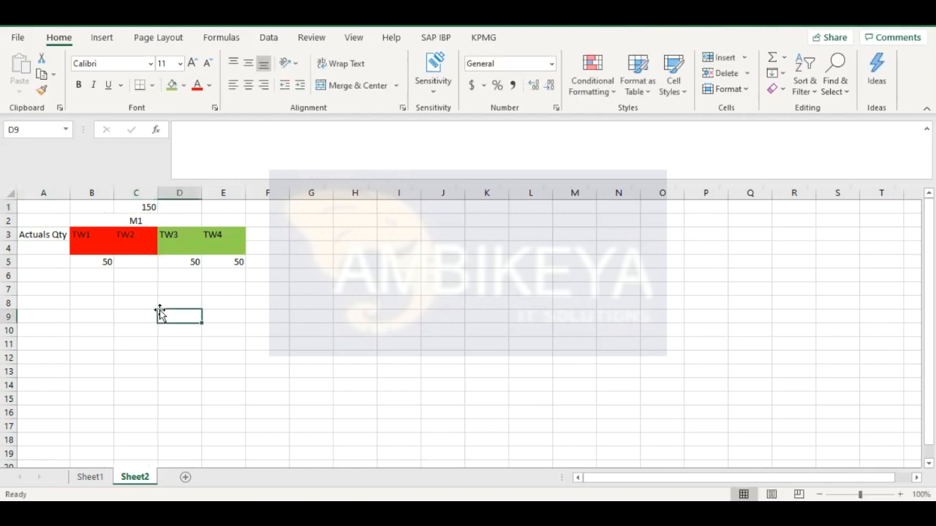
# Set the M1 quantity in cell C1 to 300.
pyautogui.click(150, 208)
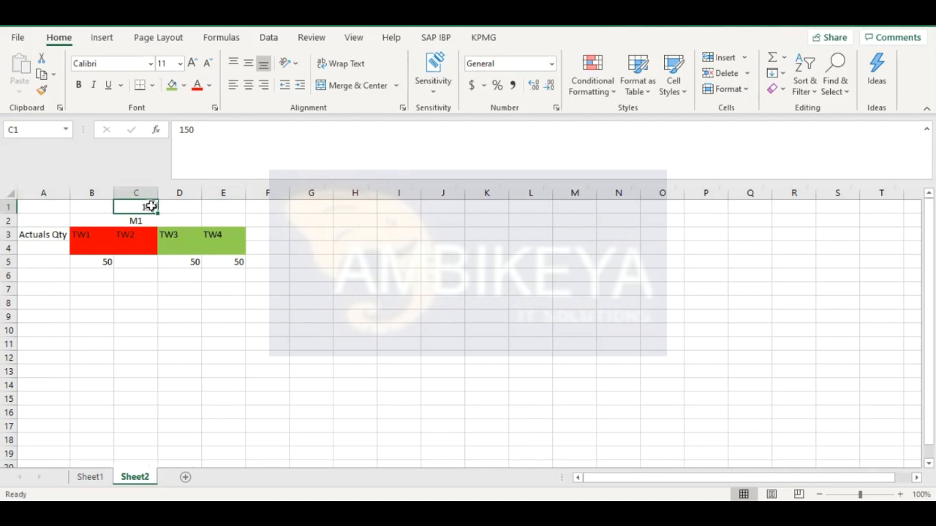
pyautogui.doubleClick(153, 207)
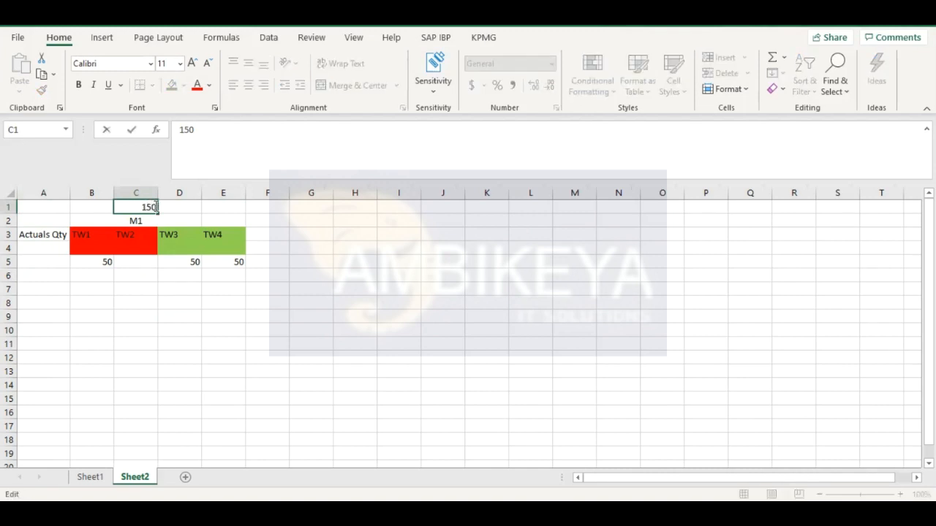
pyautogui.press('BackSpace')
pyautogui.press('BackSpace')
pyautogui.write('300')
pyautogui.click(153, 277)
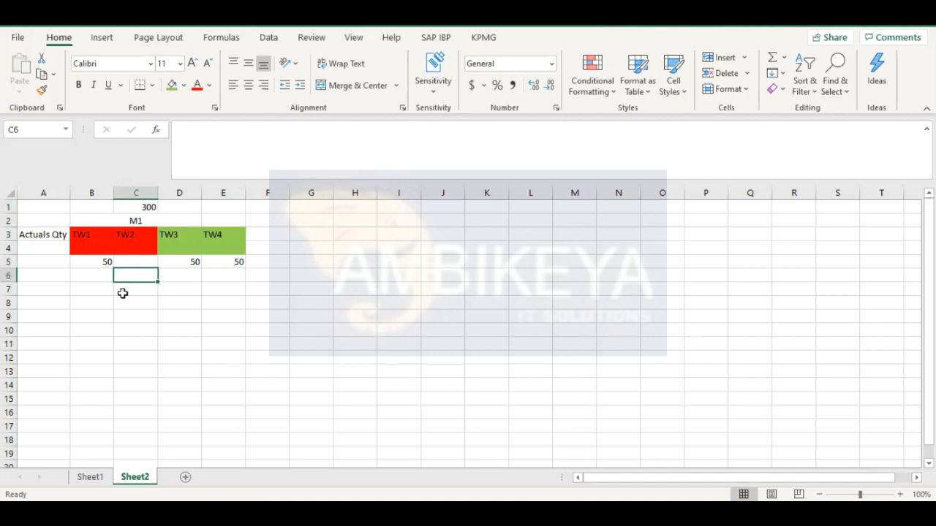
# Set the quantities in cells B5, D5 and E5 under TW1, TW3 and TW4 to 100 each, leaving TW2 empty.
pyautogui.click(104, 263)
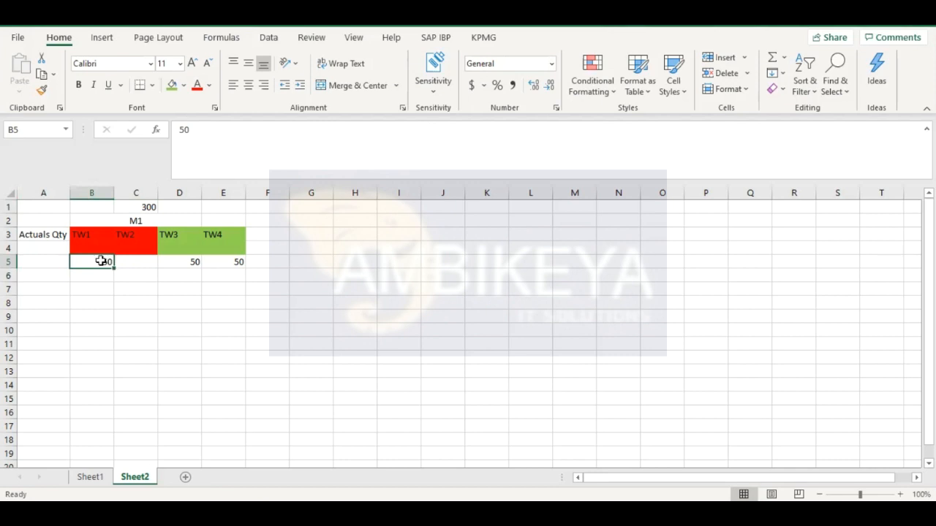
pyautogui.write('1')
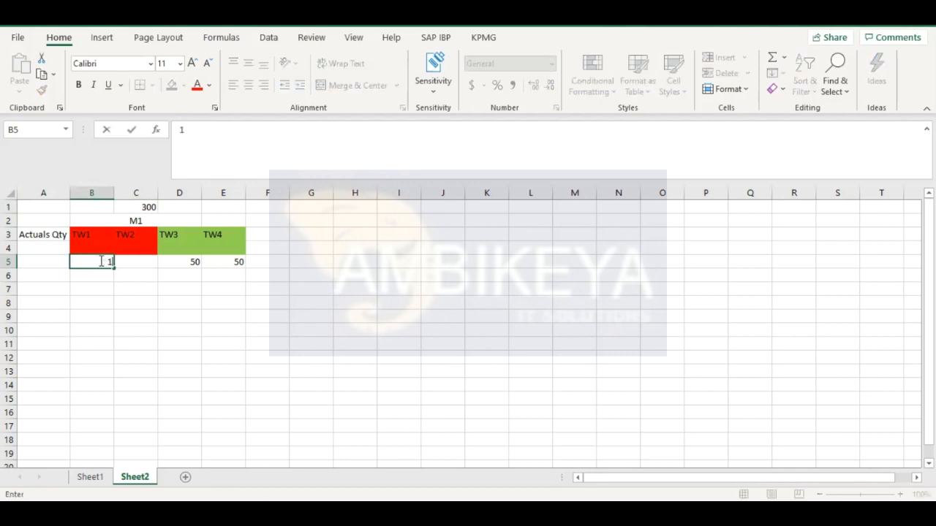
pyautogui.write('00')
pyautogui.click(146, 259)
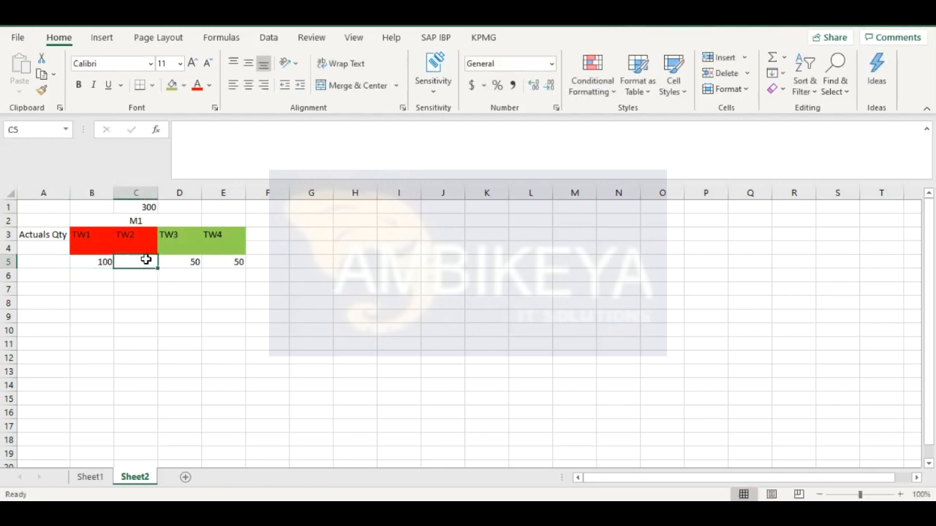
pyautogui.click(185, 263)
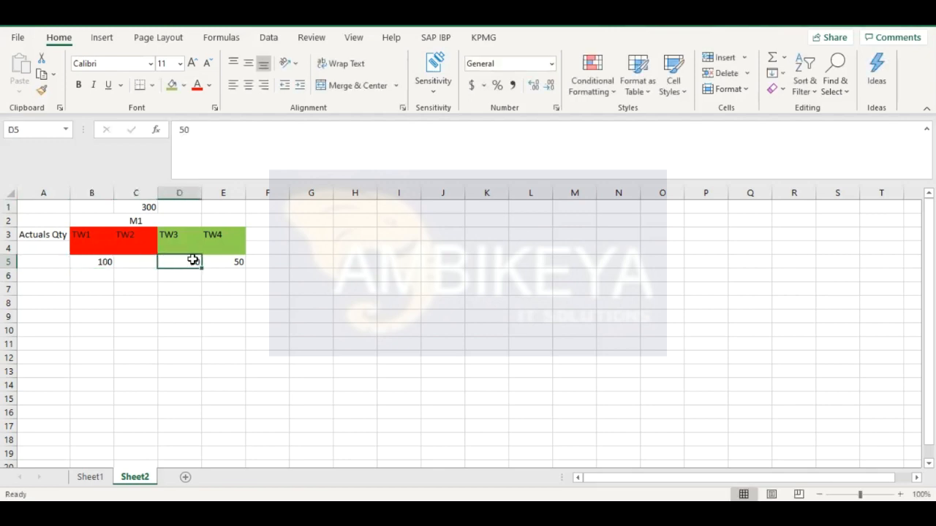
pyautogui.write('100')
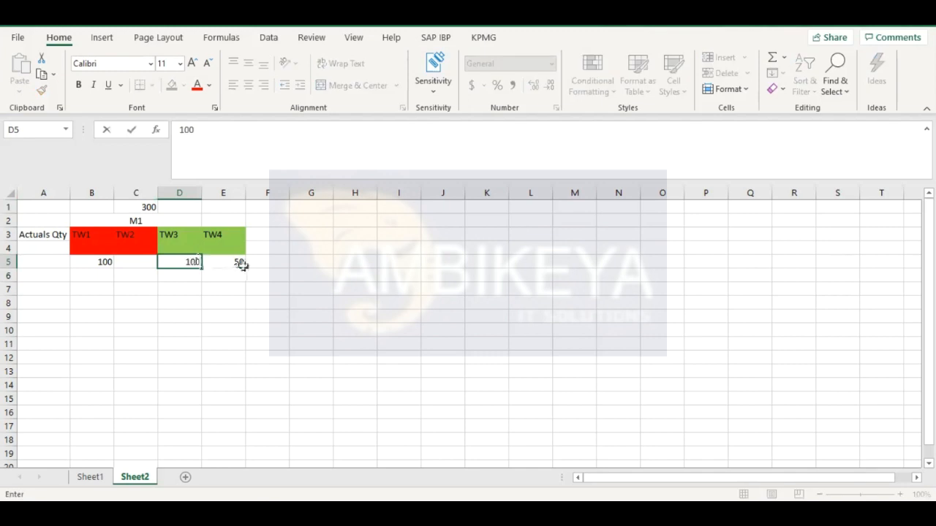
pyautogui.click(235, 263)
pyautogui.write('100')
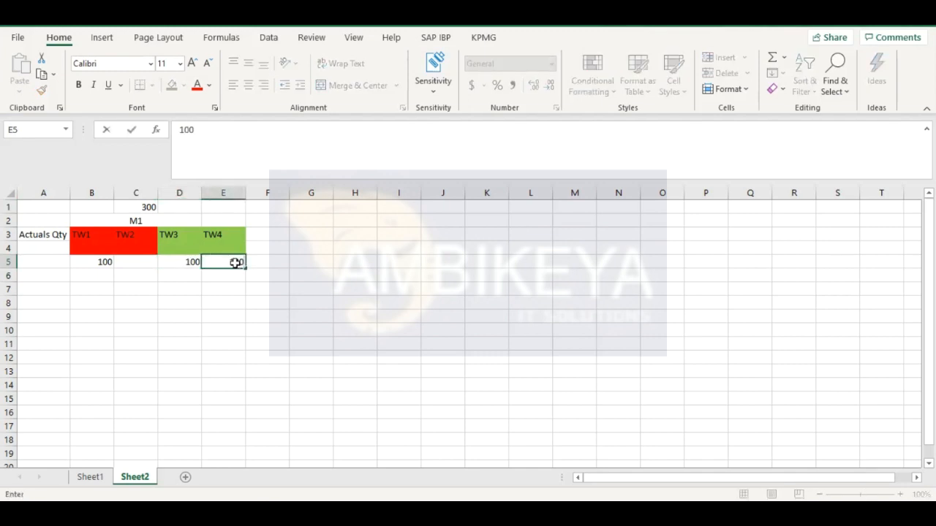
pyautogui.click(235, 318)
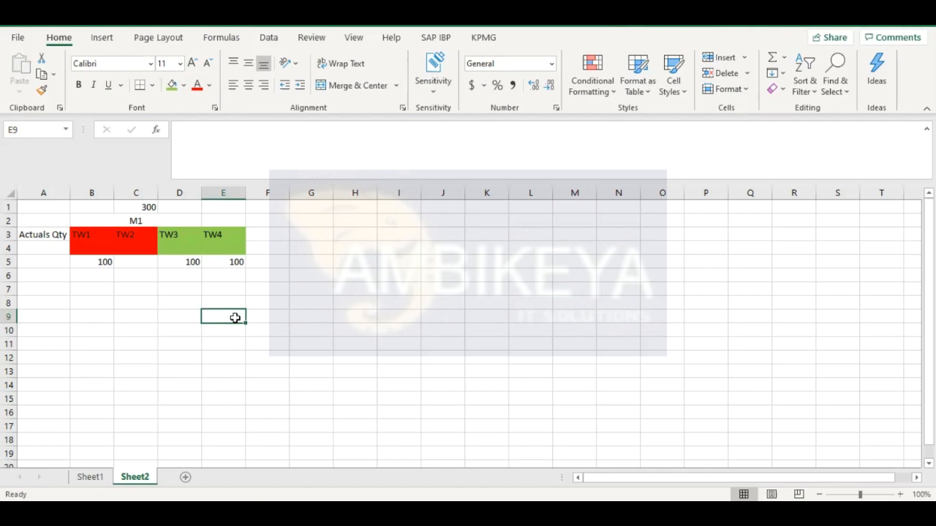
# Compare the TW1 and TW3 quantities with the Proportionality options for Actuals Qty on the SAP IBP Edit Key Figure page.
pyautogui.click(85, 264)
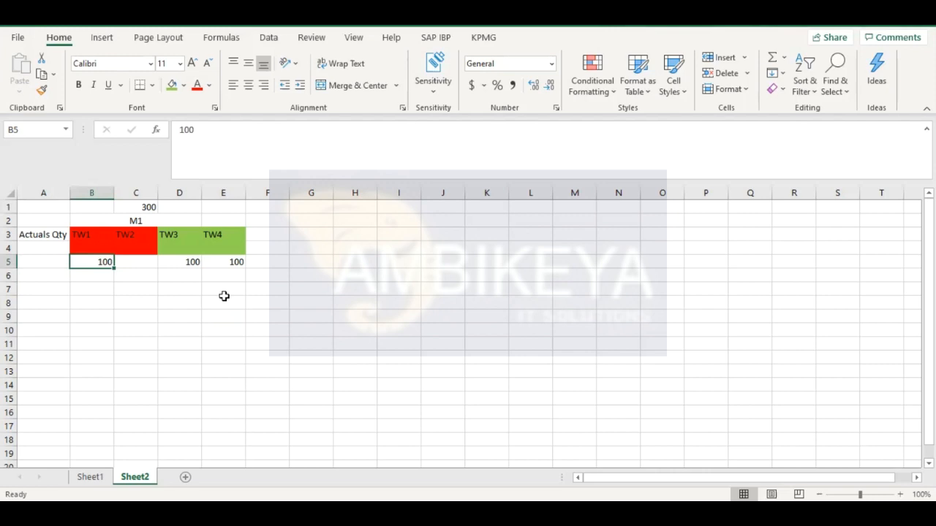
pyautogui.click(183, 262)
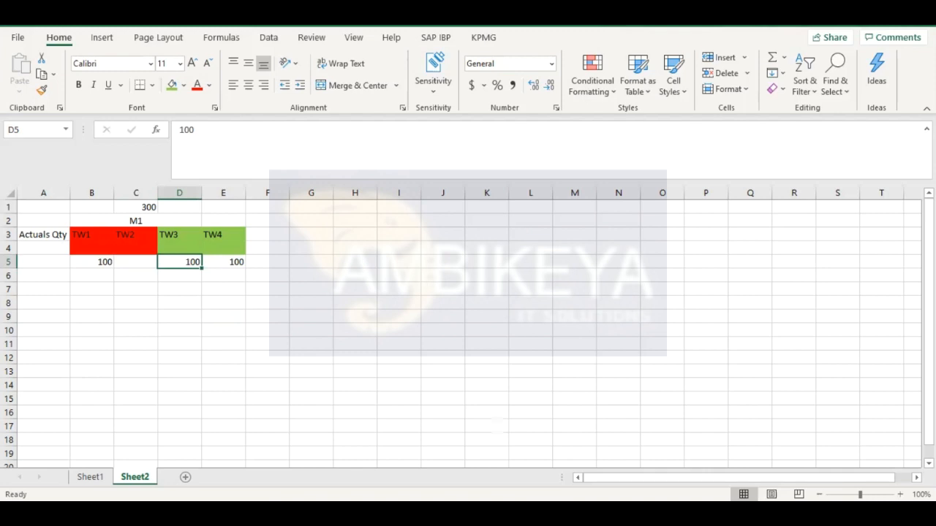
pyautogui.moveTo(441, 456)
pyautogui.click(440, 457)
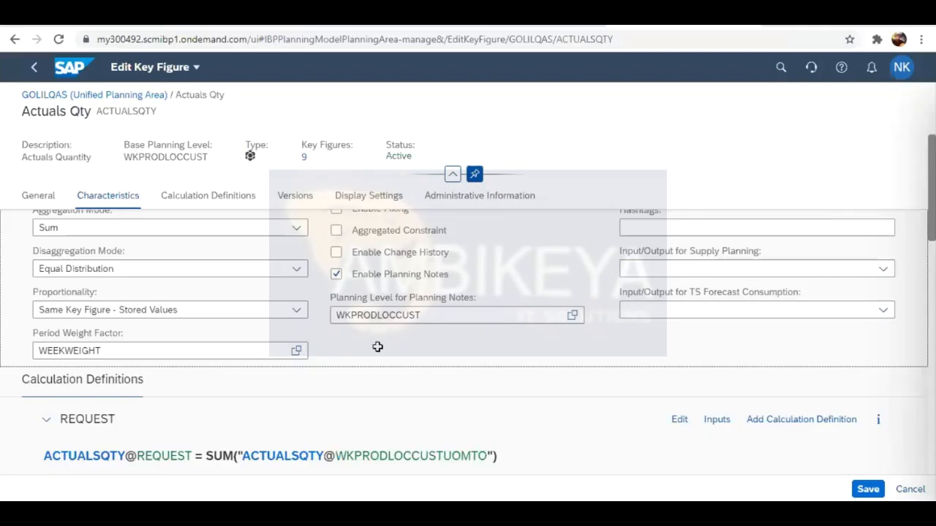
pyautogui.hotkey('alt', 'Tab')
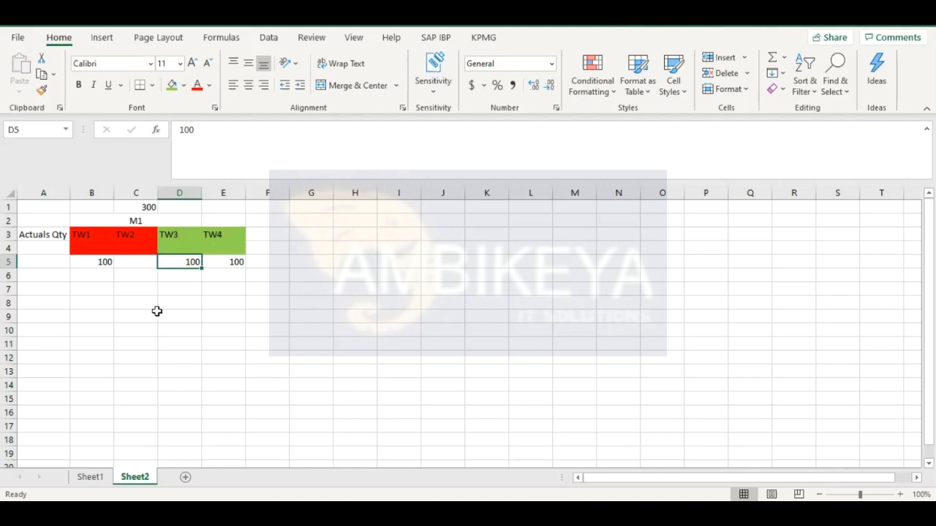
pyautogui.click(99, 262)
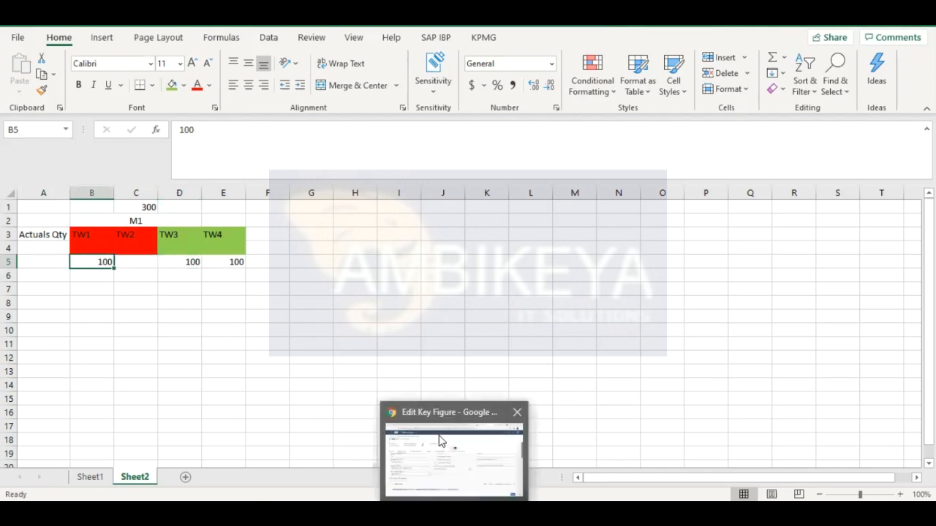
pyautogui.click(438, 440)
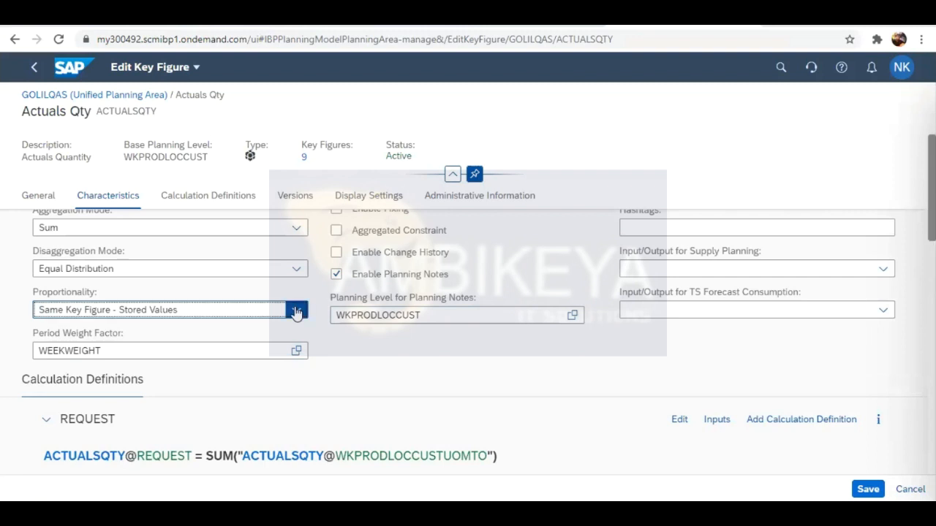
pyautogui.click(296, 311)
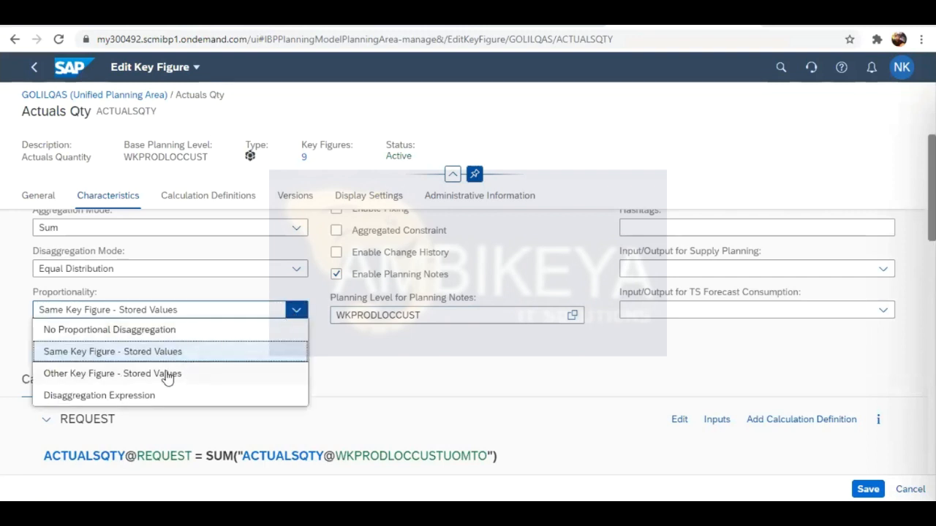
pyautogui.click(553, 380)
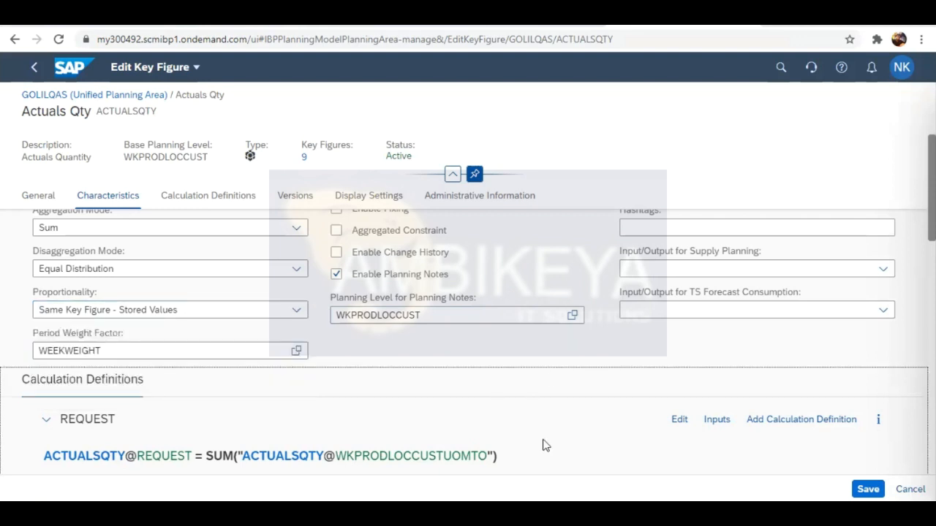
# Switch to the Excel workbook and enter the key figure label XYZ in cell A7.
pyautogui.hotkey('alt', 'Tab')
pyautogui.click(37, 288)
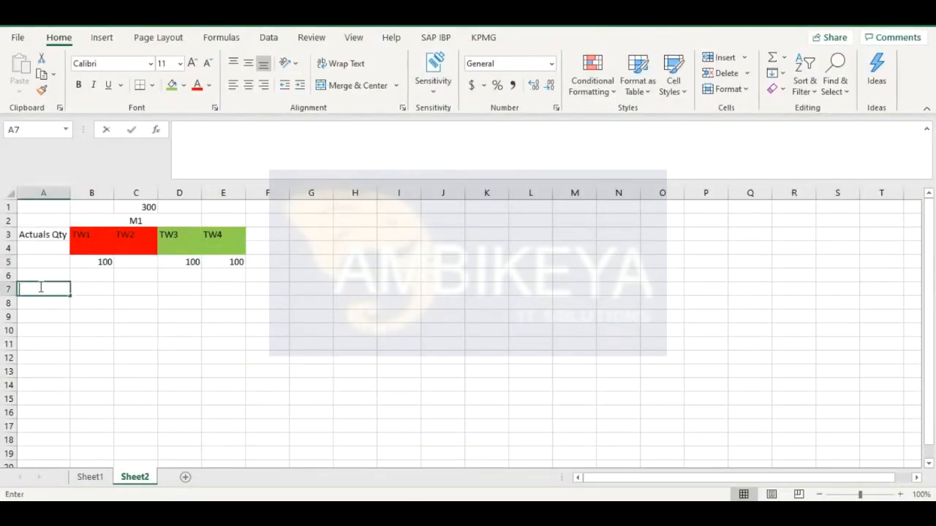
pyautogui.click(40, 232)
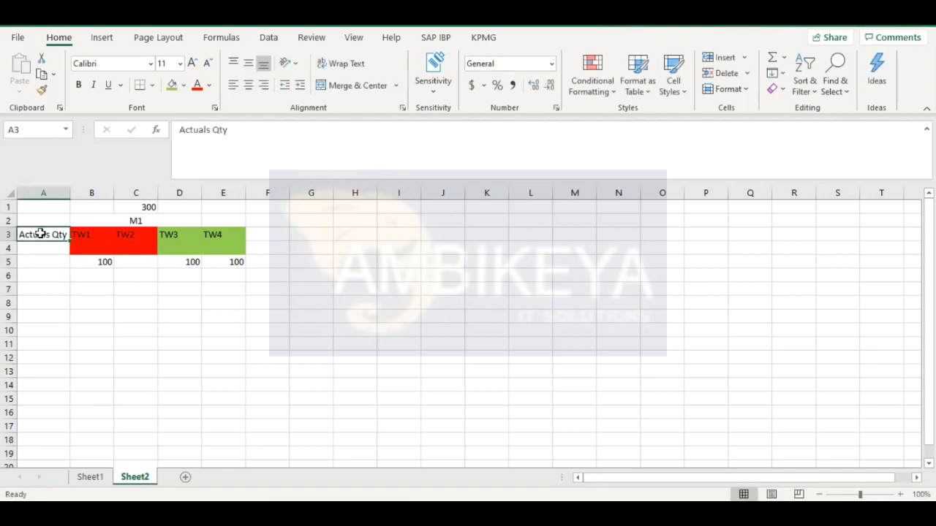
pyautogui.doubleClick(39, 290)
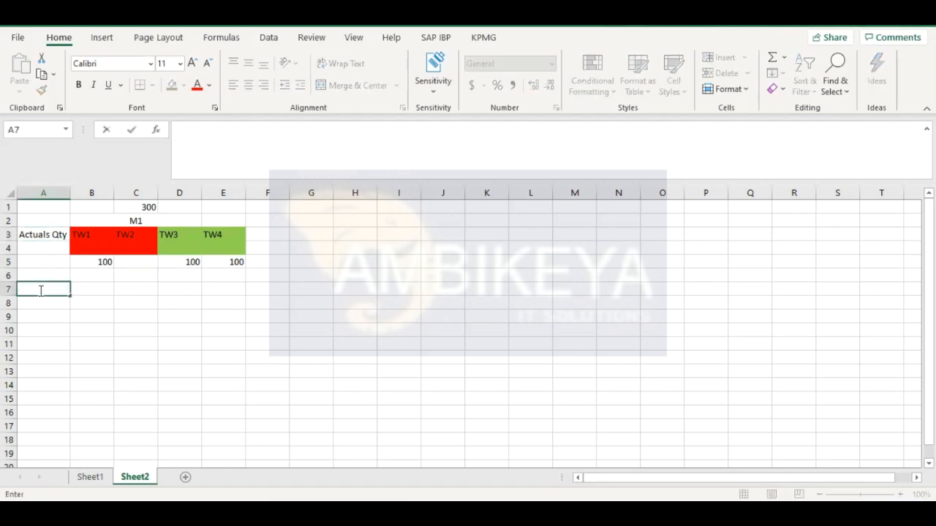
pyautogui.write('XYZ')
pyautogui.click(29, 354)
pyautogui.click(93, 287)
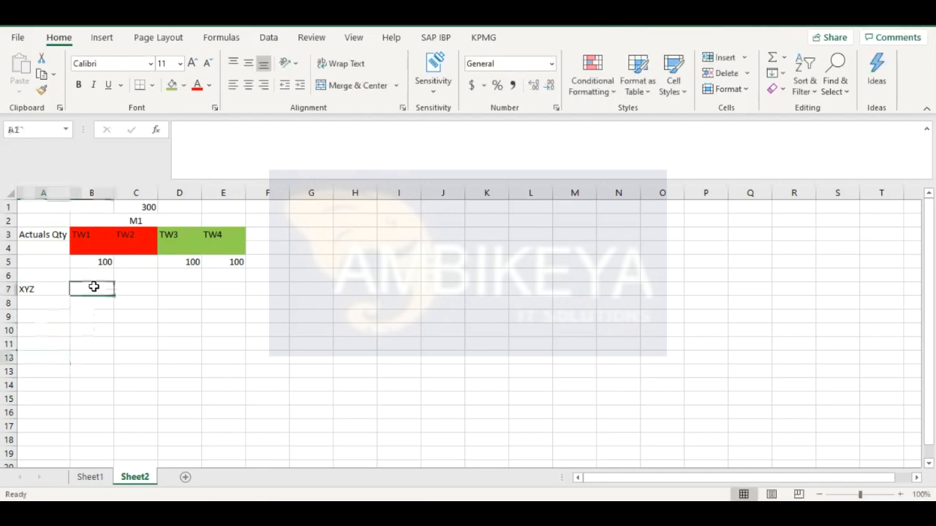
# Set the XYZ quantities in cells C7, D7 and E7 to 100 each, leaving B7 under TW1 empty.
pyautogui.click(37, 288)
pyautogui.click(94, 289)
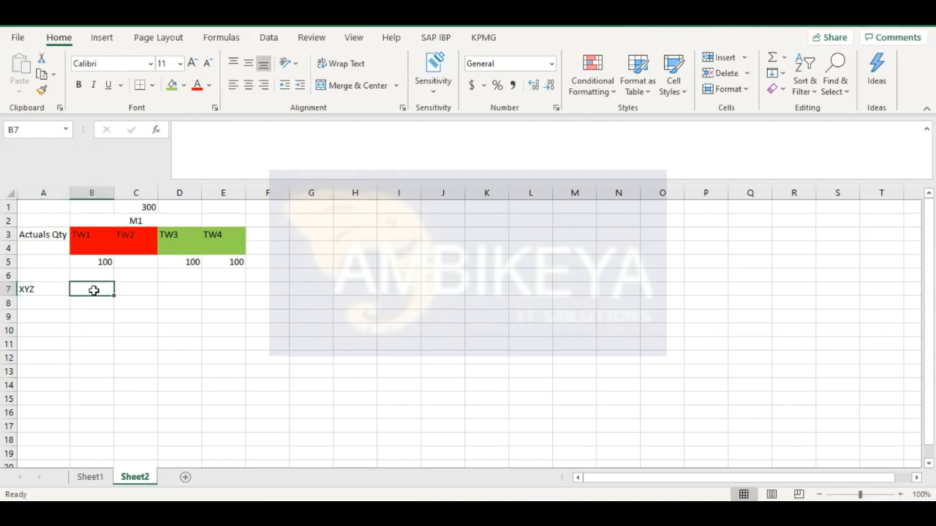
pyautogui.doubleClick(93, 290)
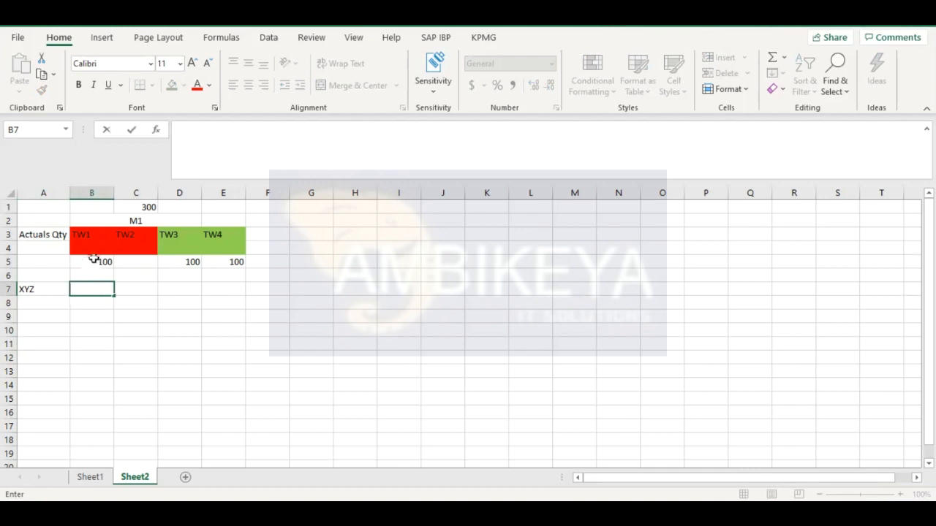
pyautogui.click(94, 261)
pyautogui.click(129, 281)
pyautogui.doubleClick(133, 290)
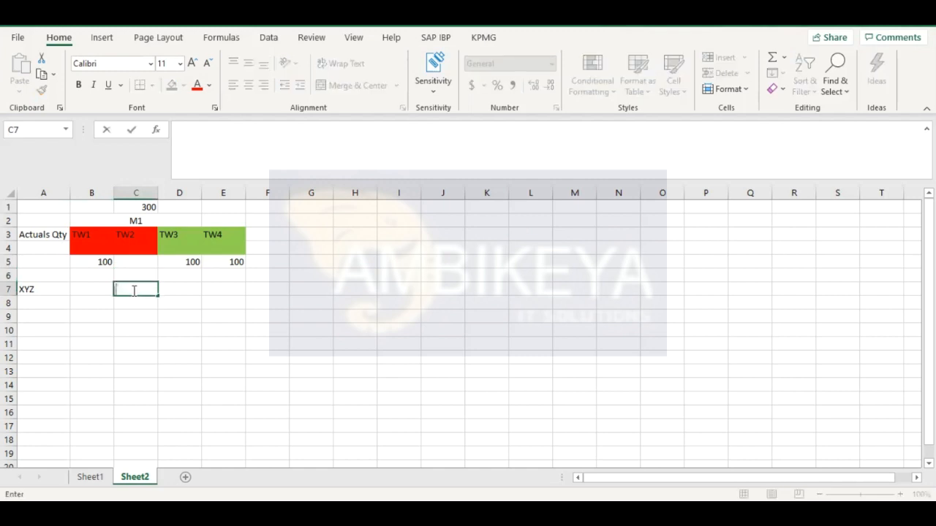
pyautogui.write('100')
pyautogui.doubleClick(185, 289)
pyautogui.write('200')
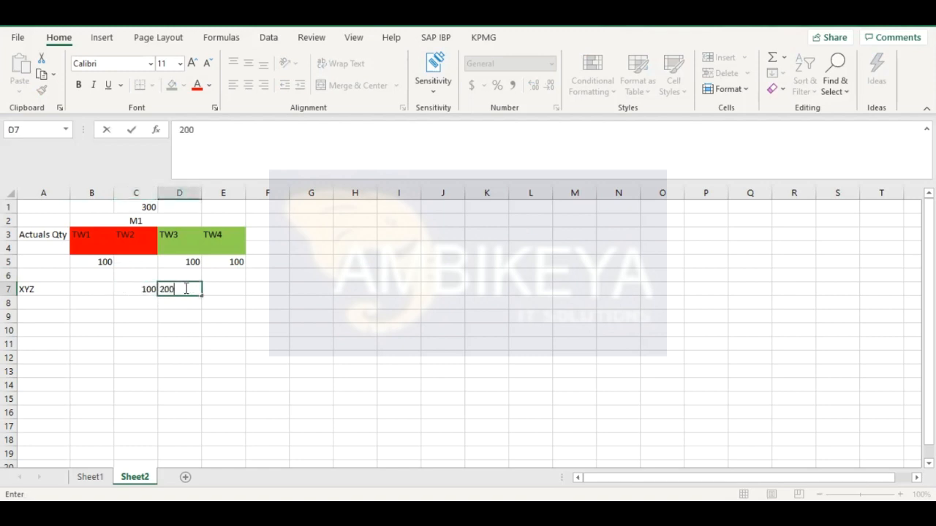
pyautogui.press('BackSpace')
pyautogui.press('BackSpace')
pyautogui.press('BackSpace')
pyautogui.write('100')
pyautogui.click(231, 288)
pyautogui.write('100')
pyautogui.click(179, 304)
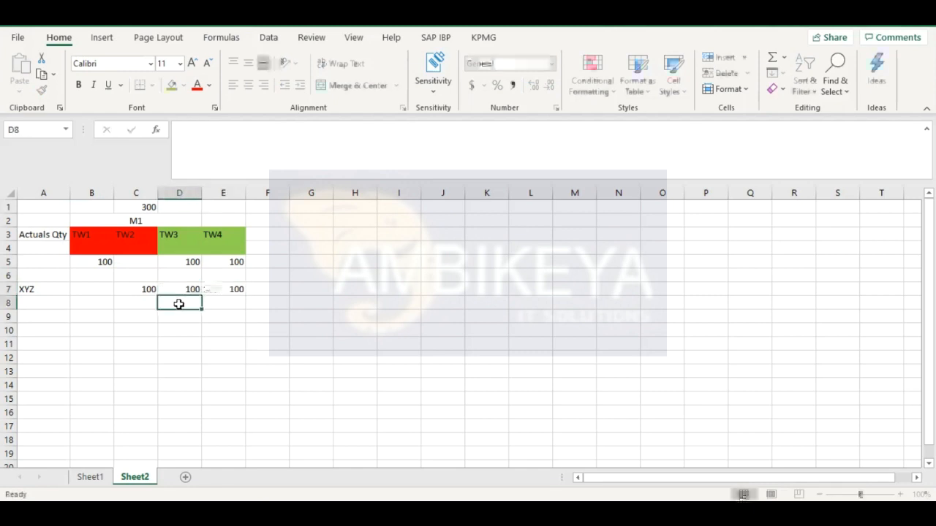
# Enter quantities in row 6 above the XYZ values: 100 in C6, 100 in D6 and 1000 in E6.
pyautogui.click(30, 293)
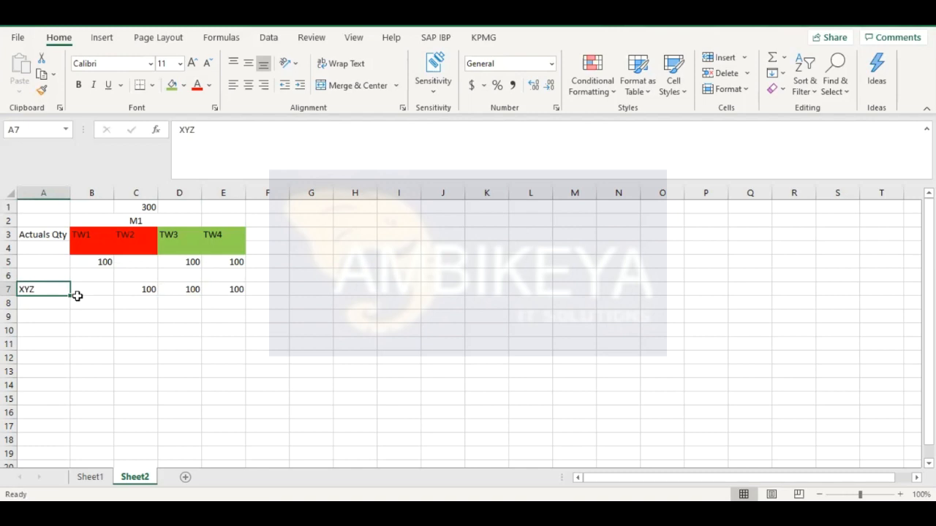
pyautogui.click(151, 291)
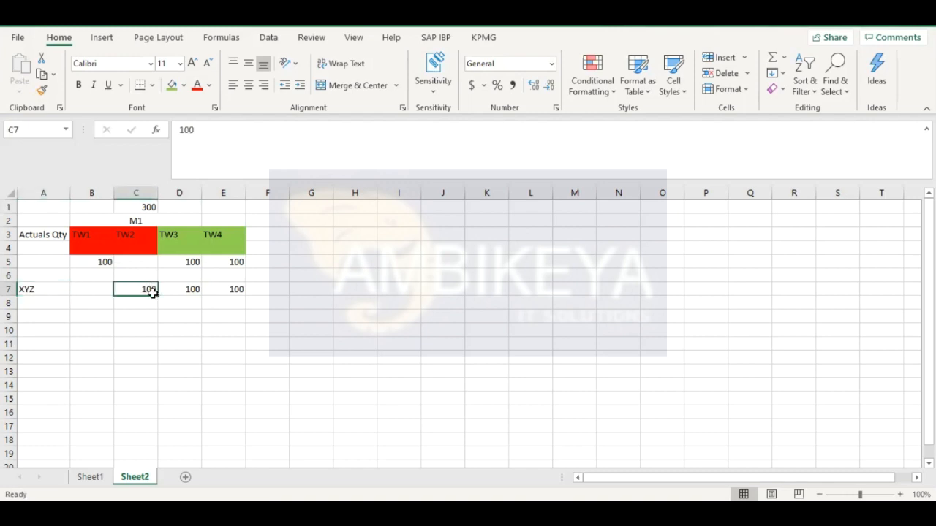
pyautogui.click(190, 292)
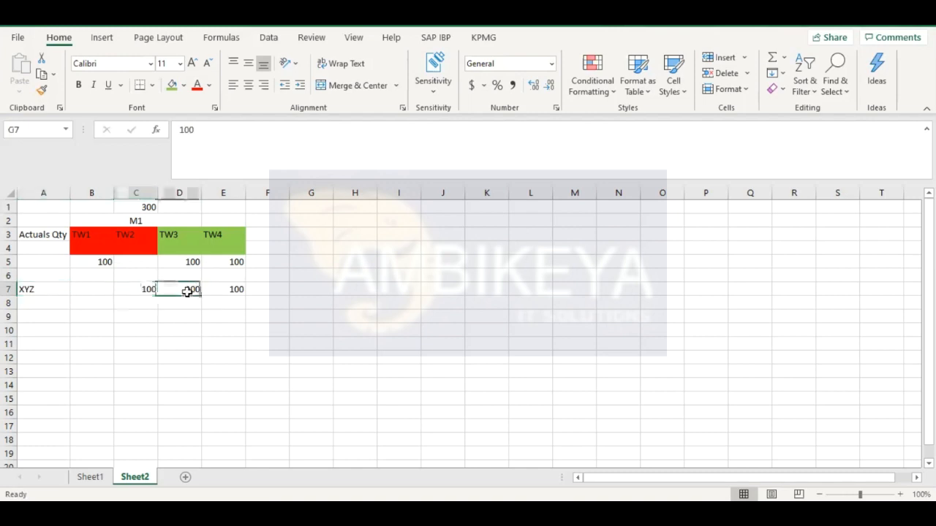
pyautogui.click(146, 207)
pyautogui.click(141, 277)
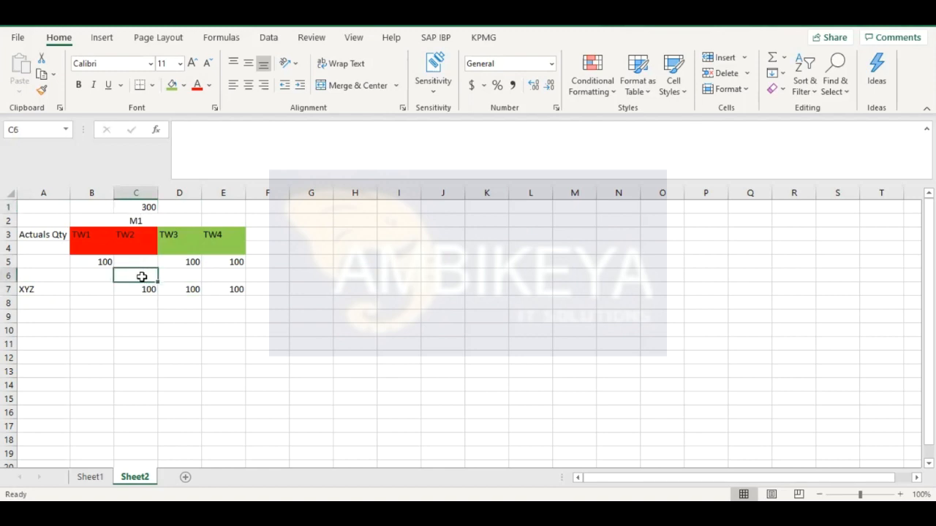
pyautogui.doubleClick(142, 276)
pyautogui.click(142, 305)
pyautogui.click(140, 277)
pyautogui.doubleClick(139, 275)
pyautogui.write('100')
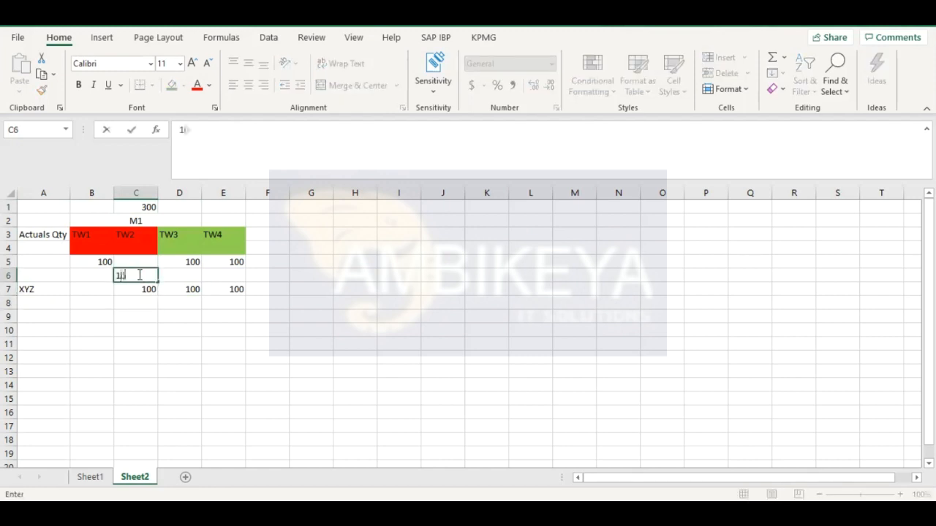
pyautogui.doubleClick(192, 275)
pyautogui.write('100')
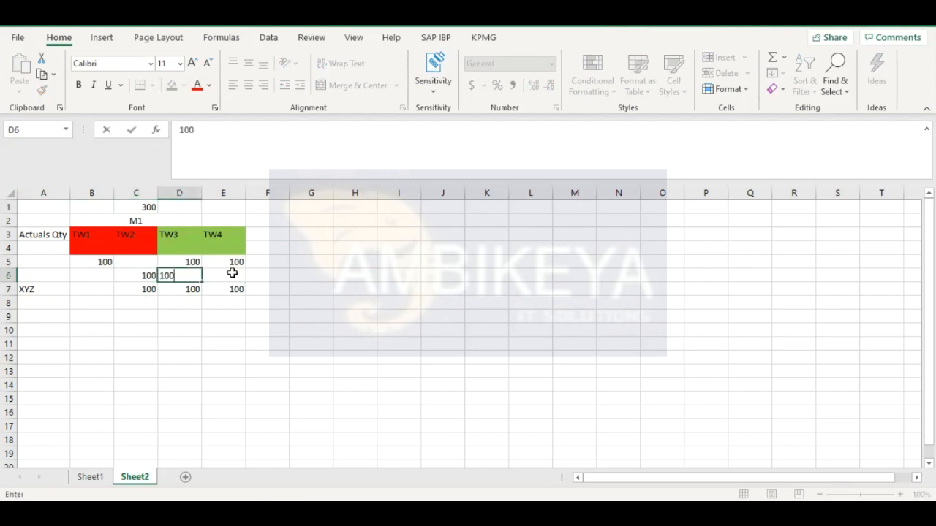
pyautogui.doubleClick(231, 273)
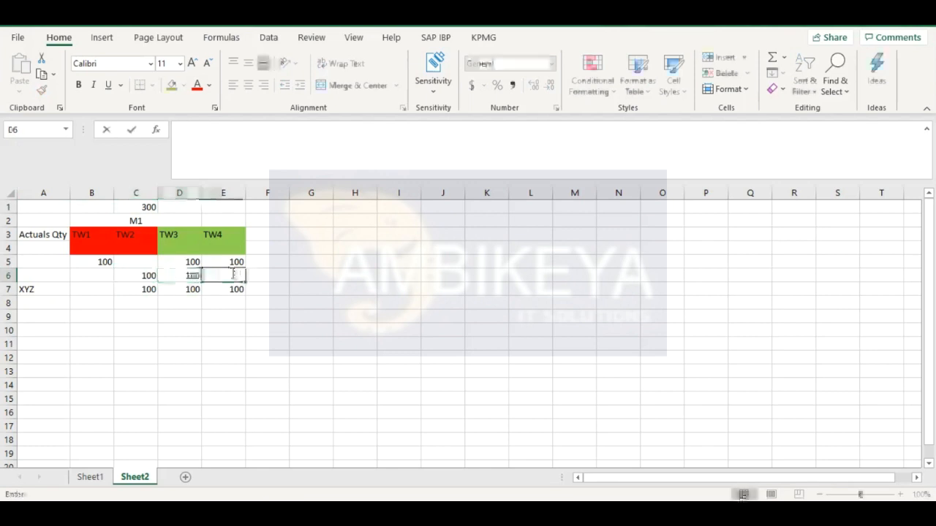
pyautogui.write('1000')
pyautogui.click(133, 384)
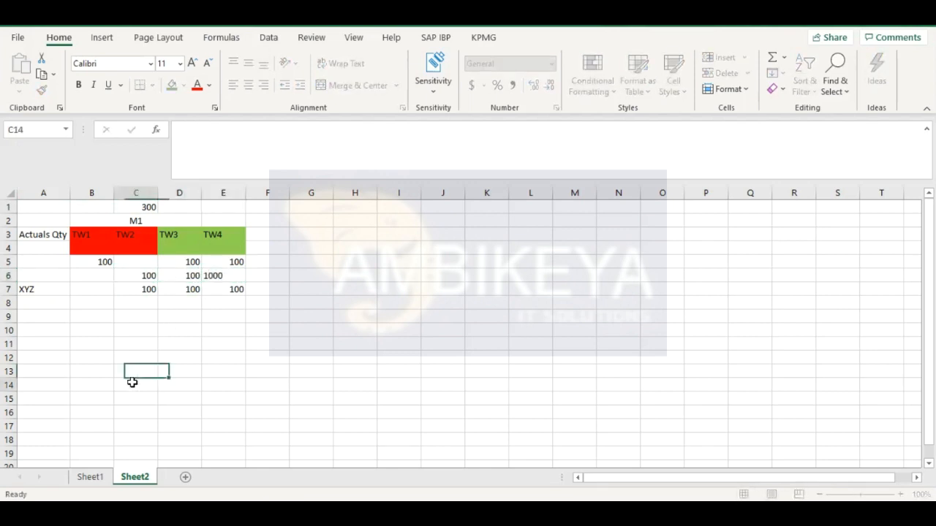
# Enter the label Forecast in cell C9 below the XYZ quantities.
pyautogui.click(84, 267)
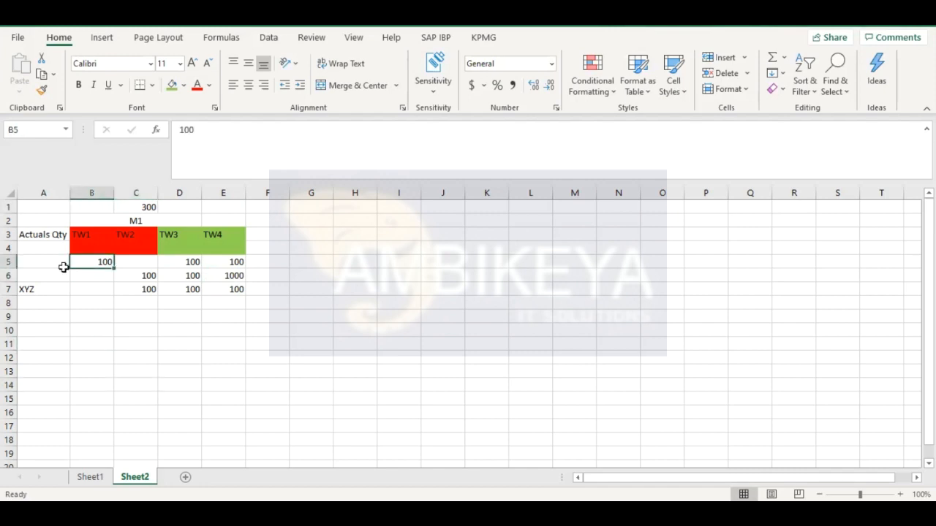
pyautogui.click(42, 287)
pyautogui.click(146, 288)
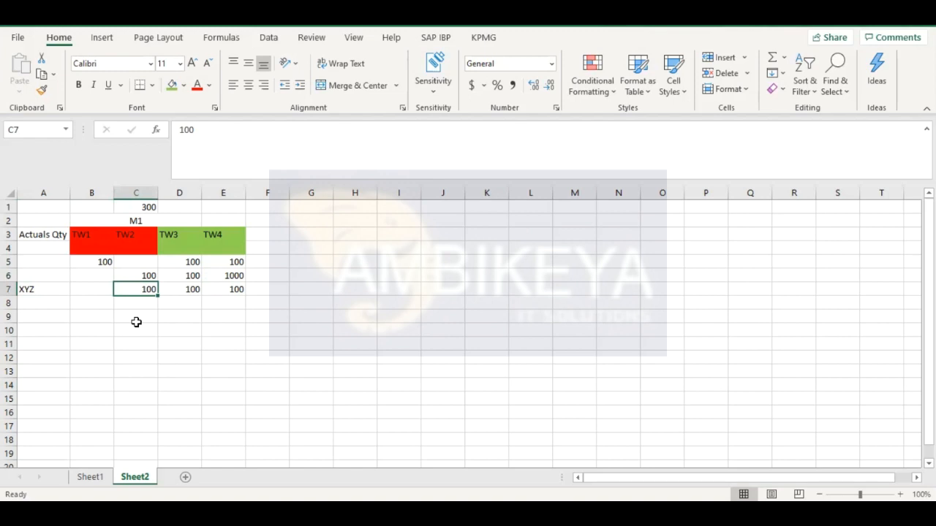
pyautogui.click(136, 317)
pyautogui.doubleClick(136, 317)
pyautogui.write('Fporeca')
pyautogui.press('BackSpace')
pyautogui.press('BackSpace')
pyautogui.press('BackSpace')
pyautogui.press('BackSpace')
pyautogui.press('BackSpace')
pyautogui.press('BackSpace')
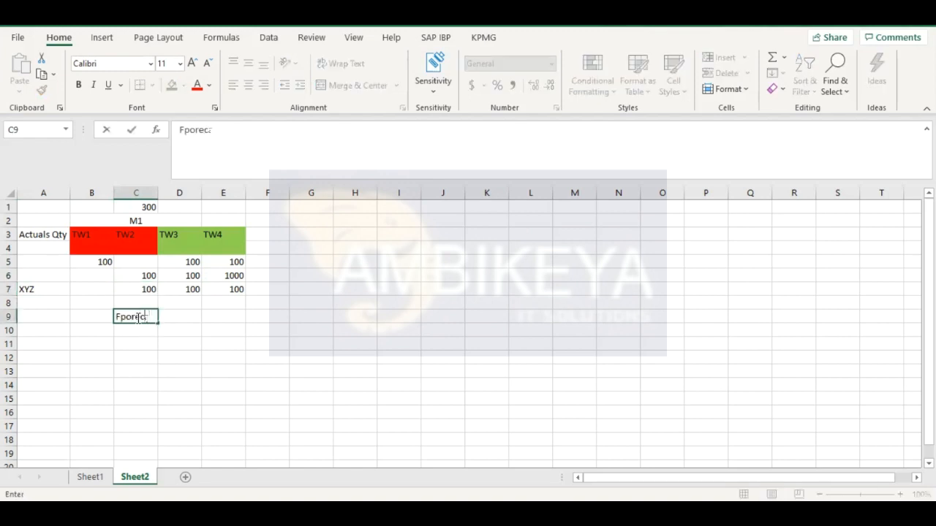
pyautogui.write('orecast')
pyautogui.click(171, 318)
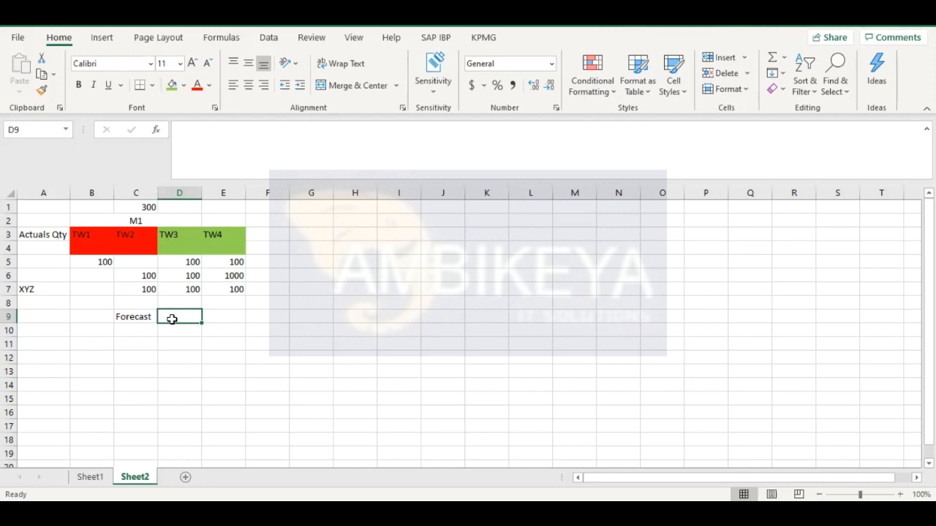
pyautogui.click(133, 314)
pyautogui.doubleClick(139, 329)
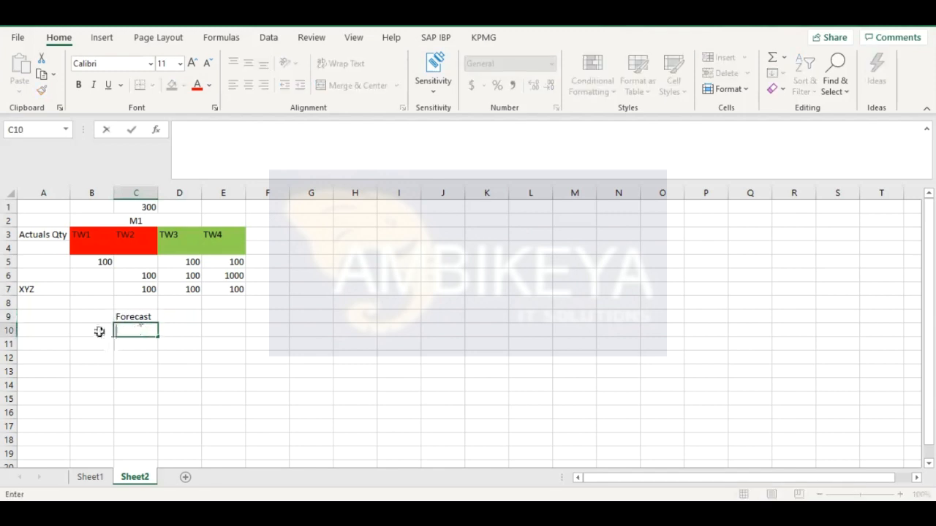
pyautogui.click(89, 276)
pyautogui.doubleClick(84, 315)
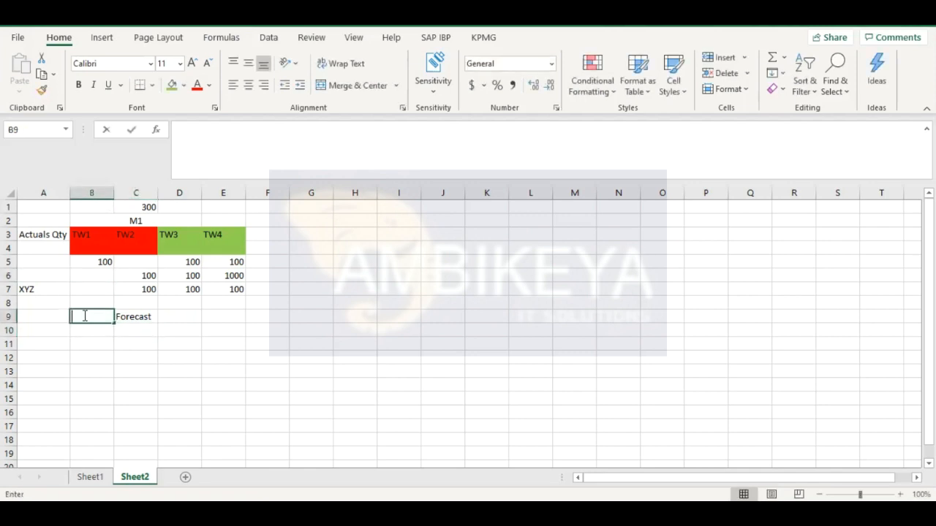
pyautogui.click(37, 315)
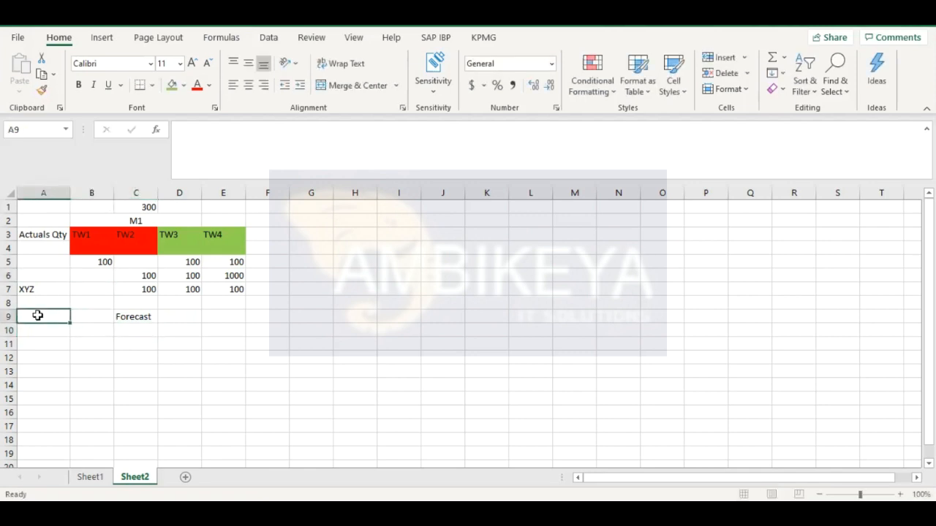
pyautogui.click(98, 334)
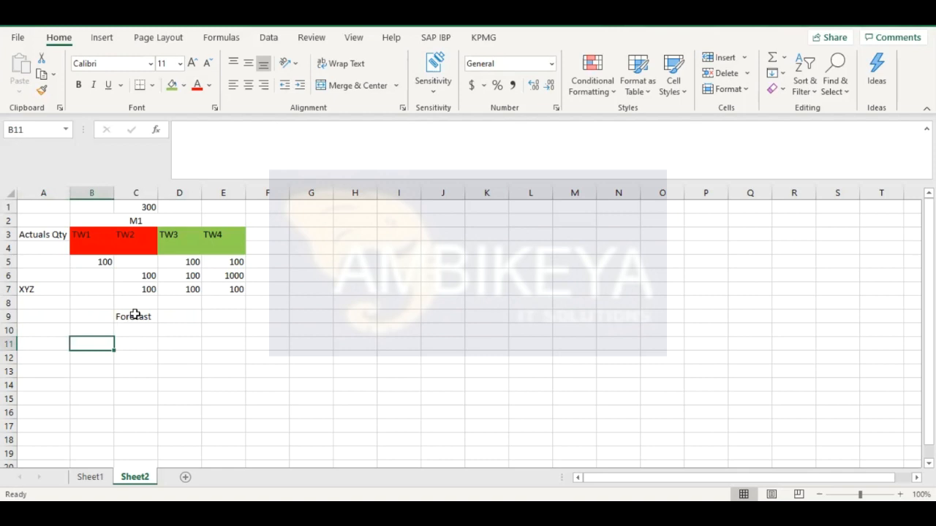
pyautogui.click(135, 315)
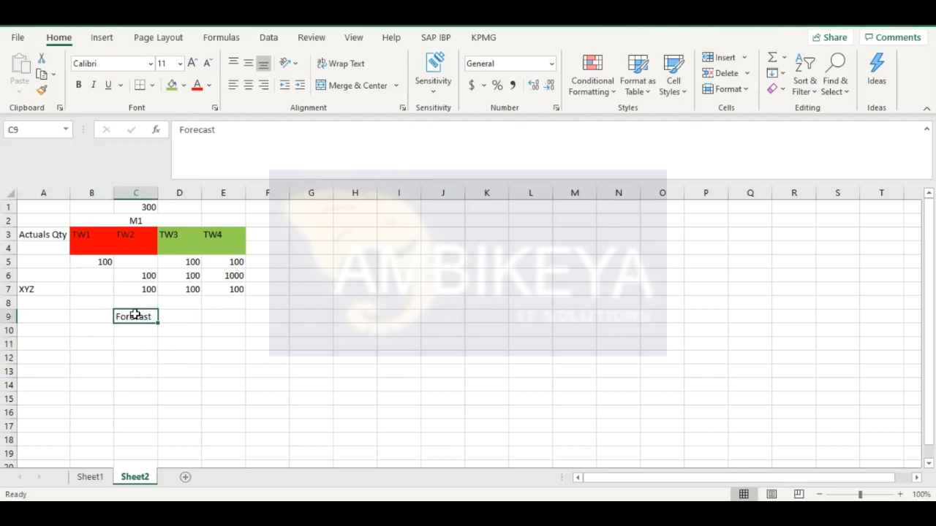
pyautogui.doubleClick(49, 315)
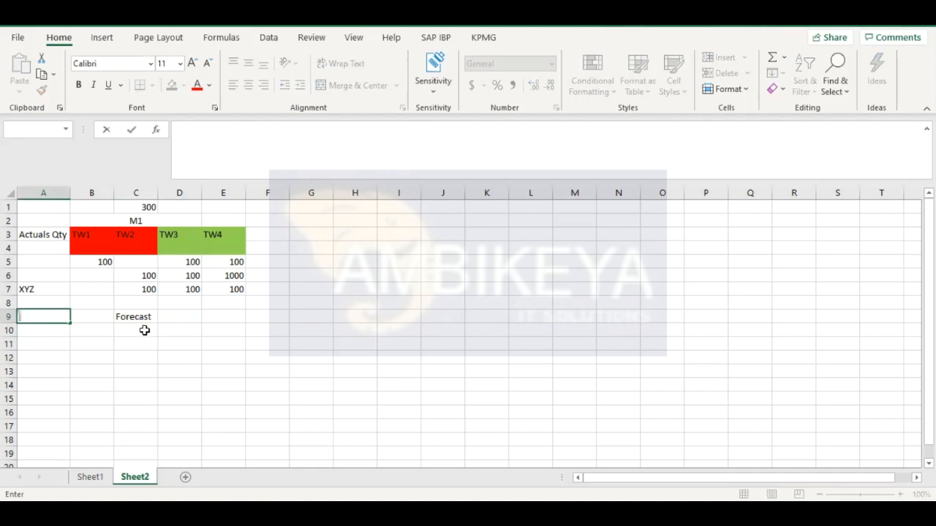
pyautogui.click(145, 330)
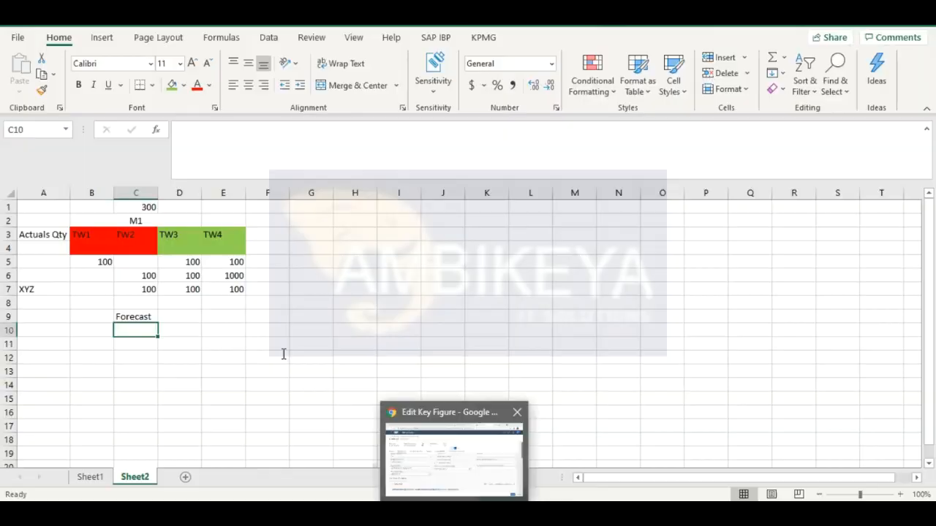
# Switch to the SAP IBP Edit Key Figure page, check the Proportionality options for Actuals Qty, and return to the planning area, discarding unsaved data.
pyautogui.click(400, 438)
pyautogui.click(296, 313)
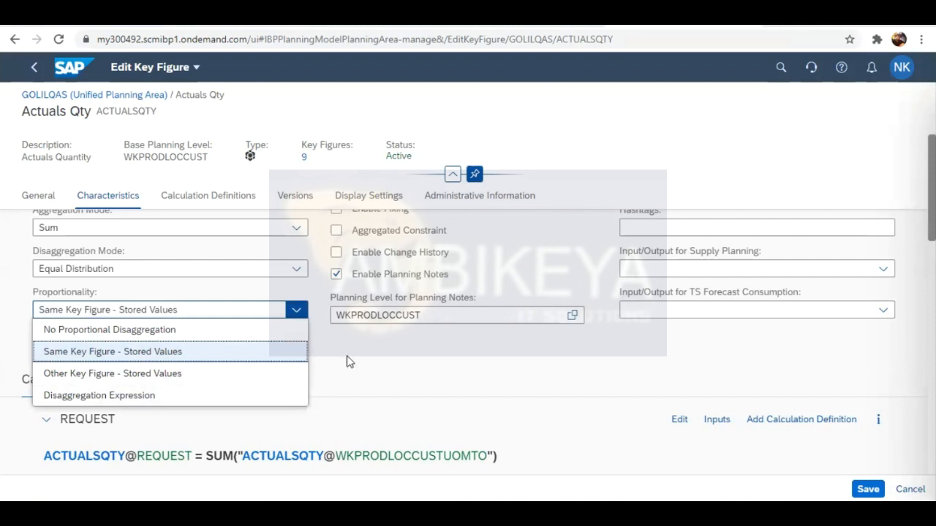
pyautogui.click(33, 69)
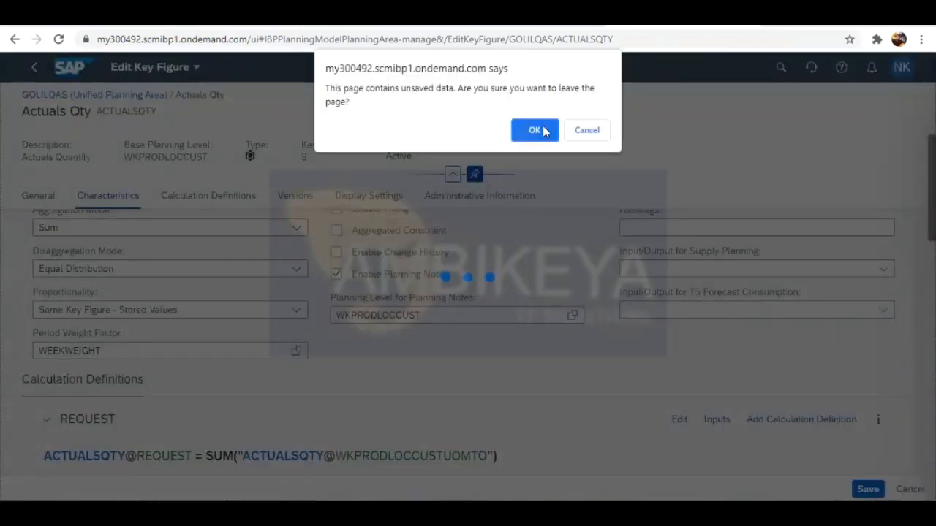
pyautogui.click(534, 129)
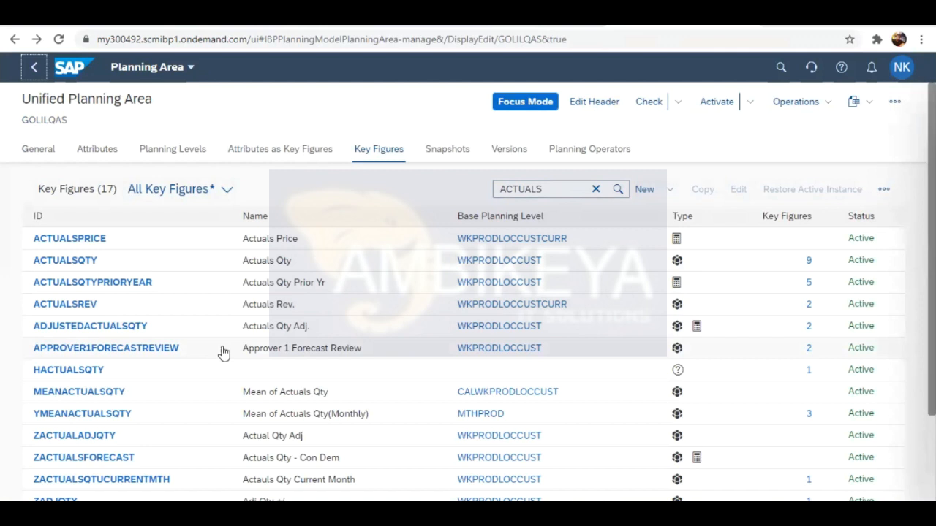
# Search the key figures for "adj" and open ADJUSTEDACTUALSQTY for editing.
pyautogui.click(594, 190)
pyautogui.click(533, 190)
pyautogui.write('adj')
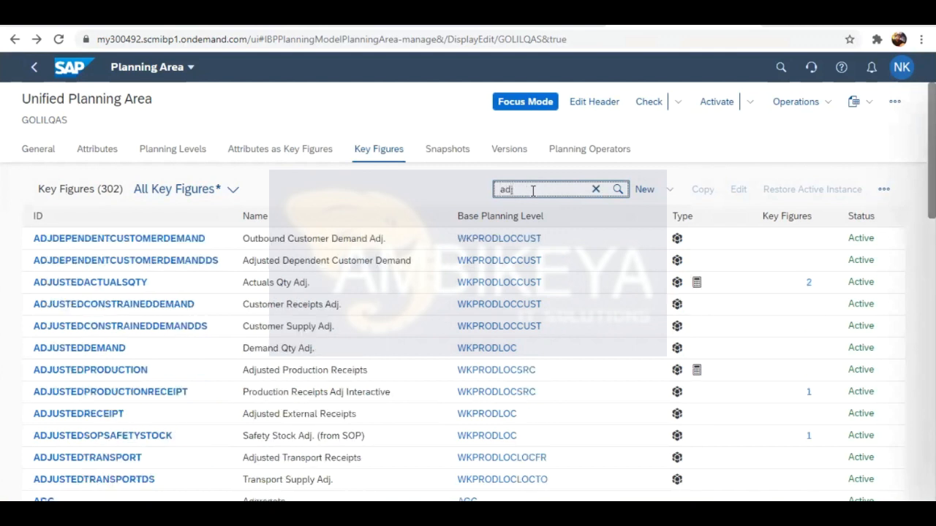
pyautogui.click(376, 287)
pyautogui.click(738, 188)
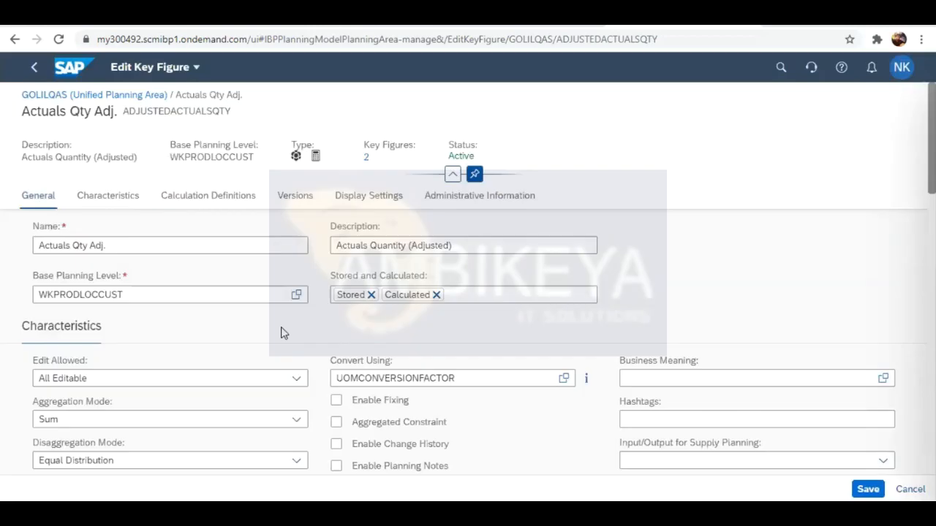
# Examine the characteristics and Disaggregation Expression of the Actuals Qty Adj. key figure.
pyautogui.scroll(-2, 284, 333)
pyautogui.scroll(2, 283, 332)
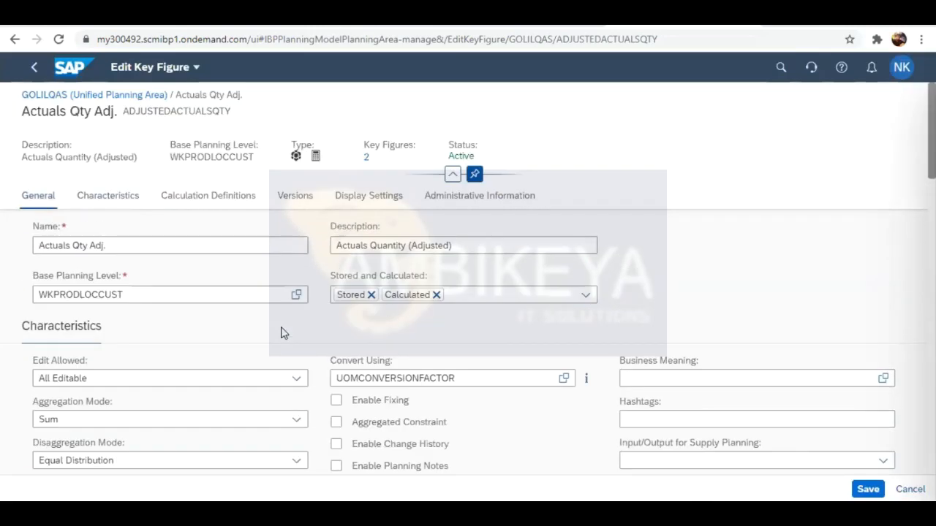
pyautogui.scroll(-6, 283, 333)
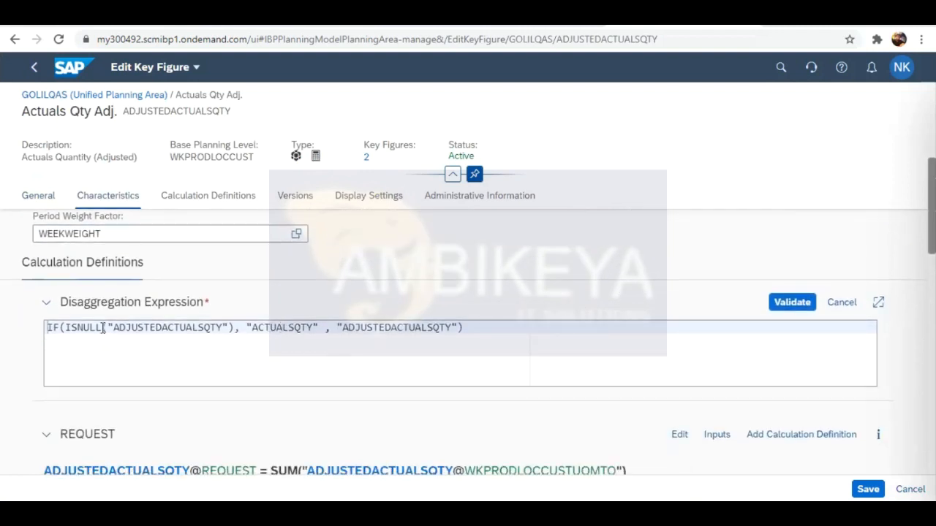
# Review the Disaggregation Expression and calculation definitions of Actuals Qty Adj., and return to the planning area.
pyautogui.scroll(1, 180, 246)
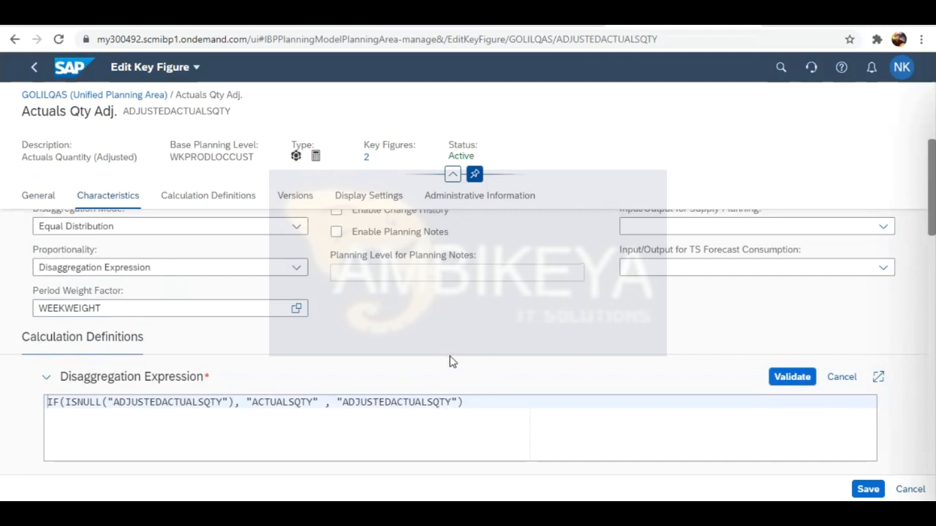
pyautogui.scroll(-3, 451, 361)
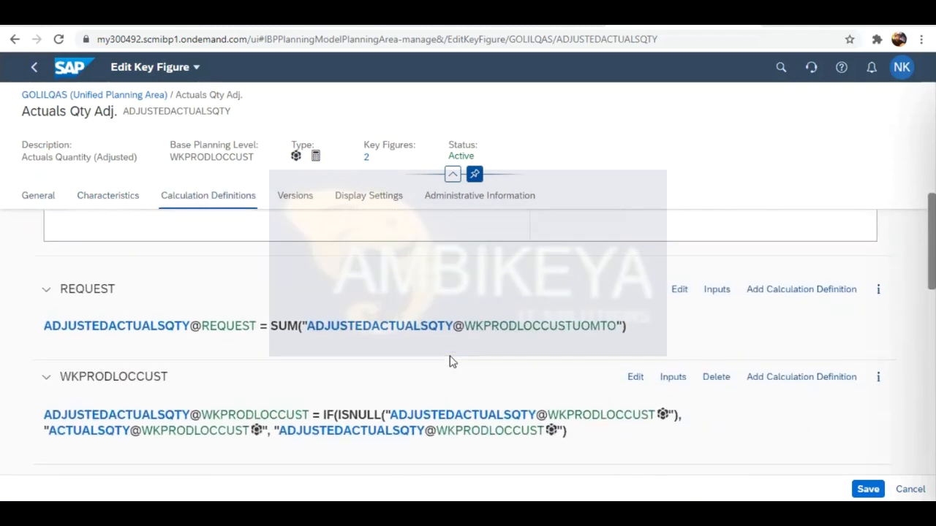
pyautogui.scroll(2, 451, 361)
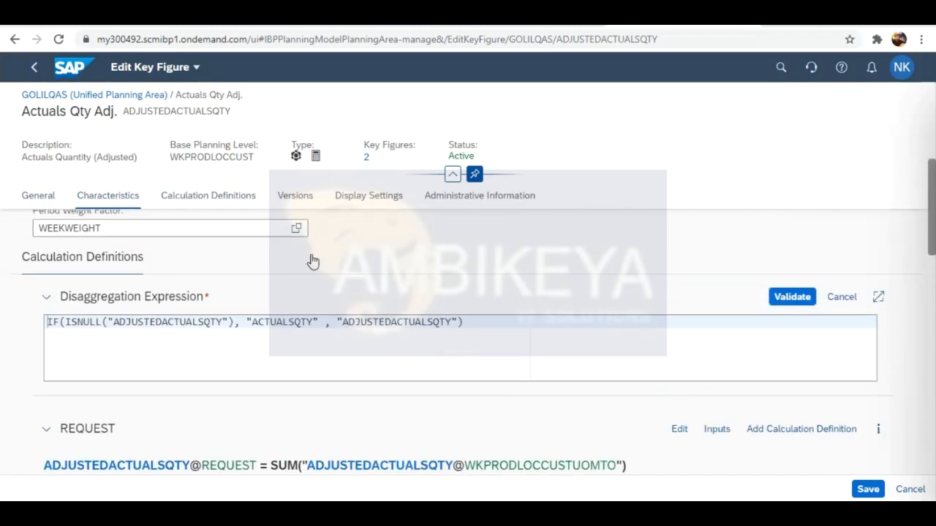
pyautogui.click(31, 68)
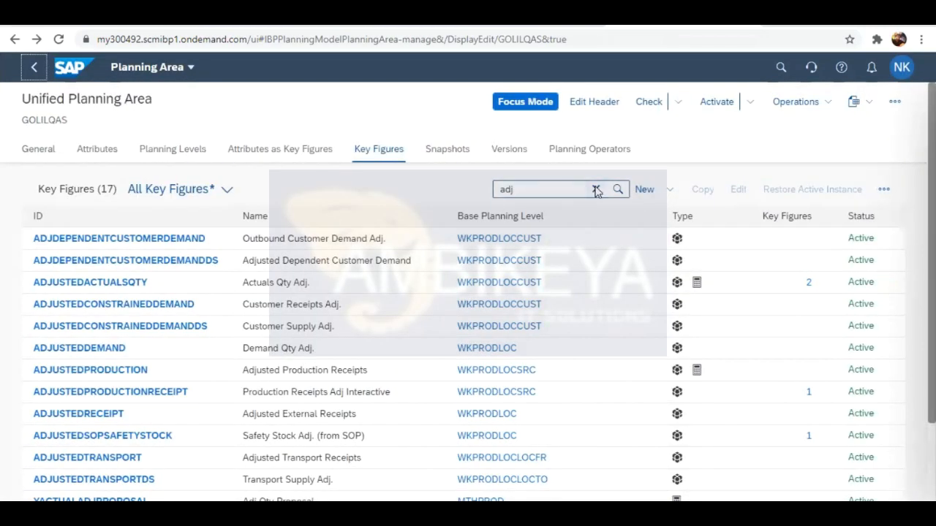
# Search the key figures for ACTUALS instead of adj and open ACTUALSQTY for editing.
pyautogui.click(597, 190)
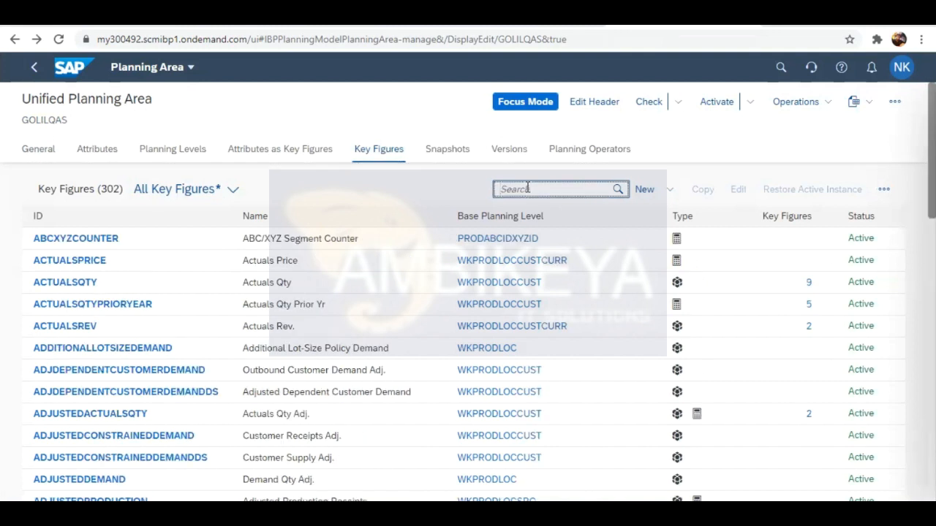
pyautogui.write('ACTUALS')
pyautogui.press('Return')
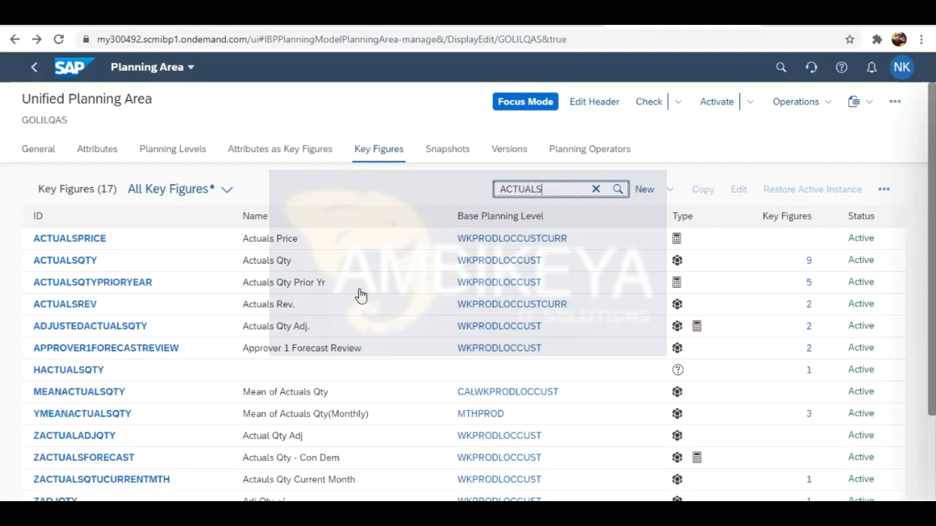
pyautogui.click(353, 265)
pyautogui.click(739, 191)
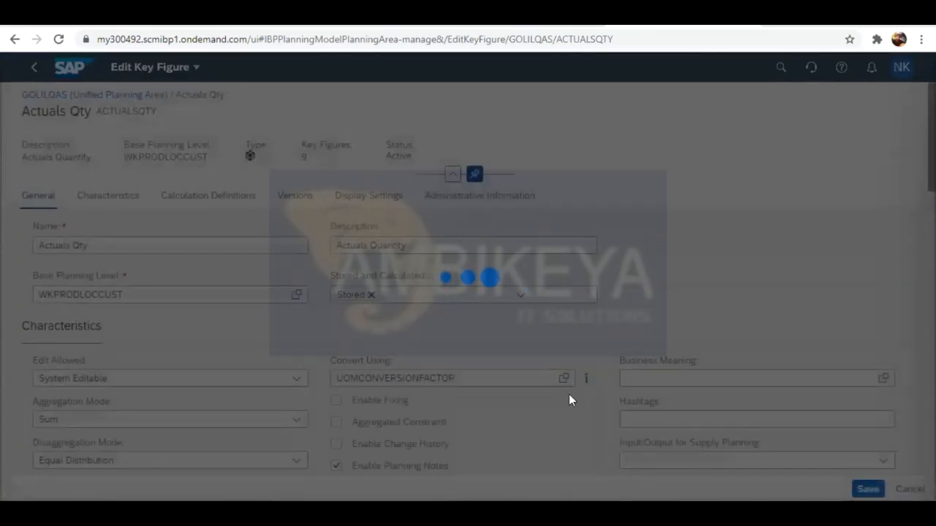
# Examine the characteristics and calculation definitions of the Actuals Qty key figure.
pyautogui.scroll(-3, 321, 357)
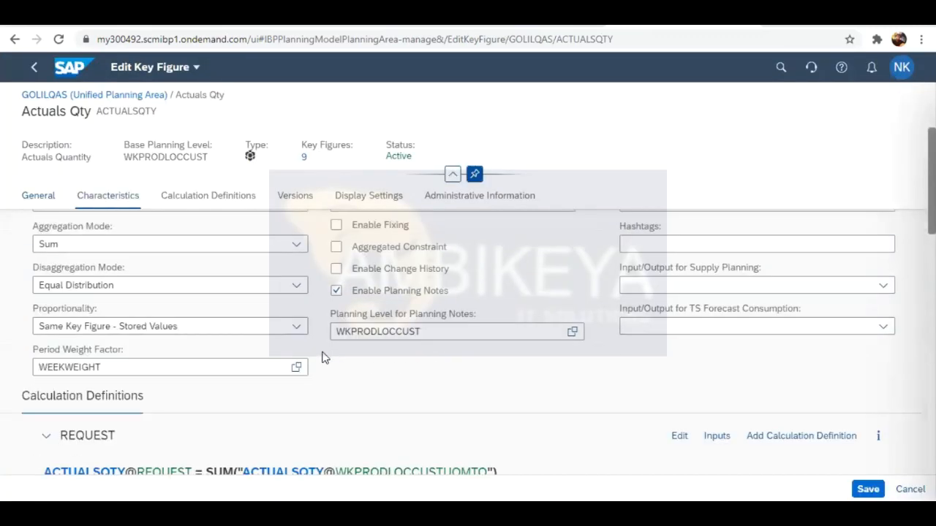
pyautogui.scroll(-1, 324, 357)
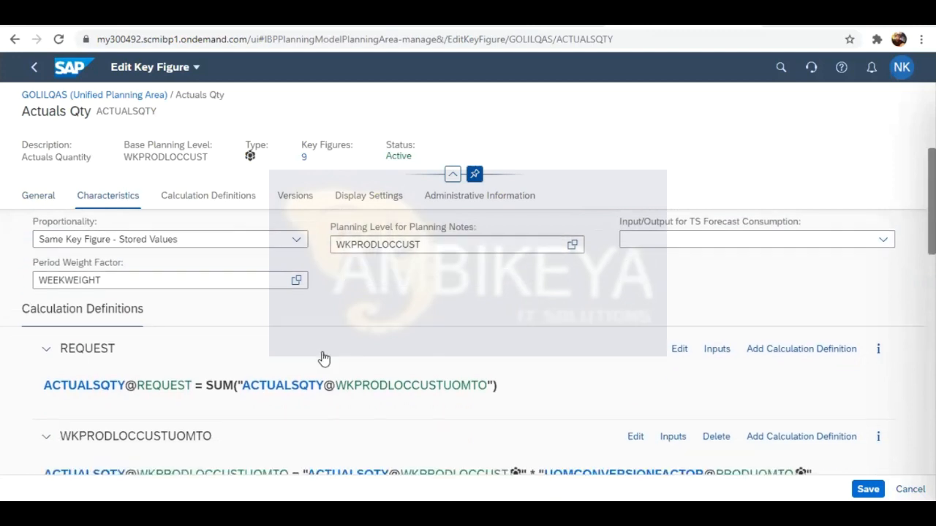
pyautogui.scroll(2, 325, 357)
pyautogui.scroll(-2, 325, 357)
pyautogui.scroll(4, 325, 357)
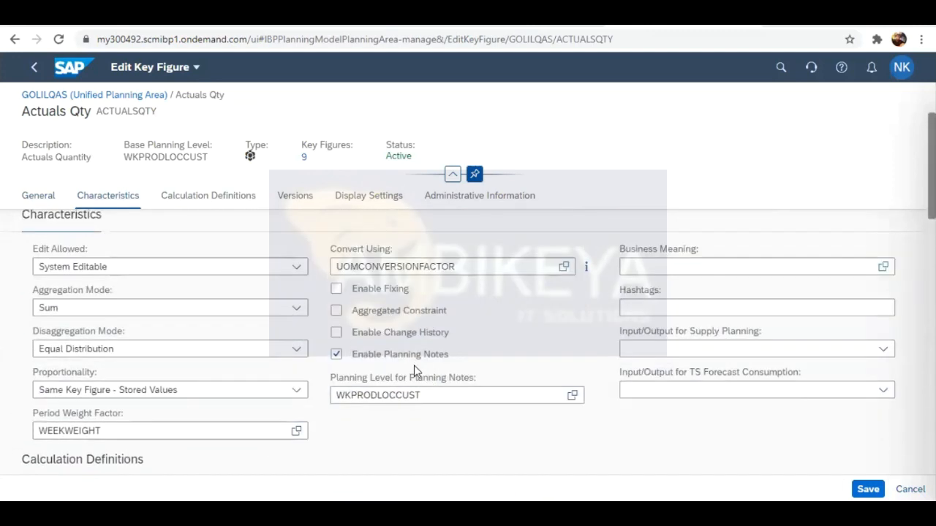
pyautogui.scroll(-3, 414, 370)
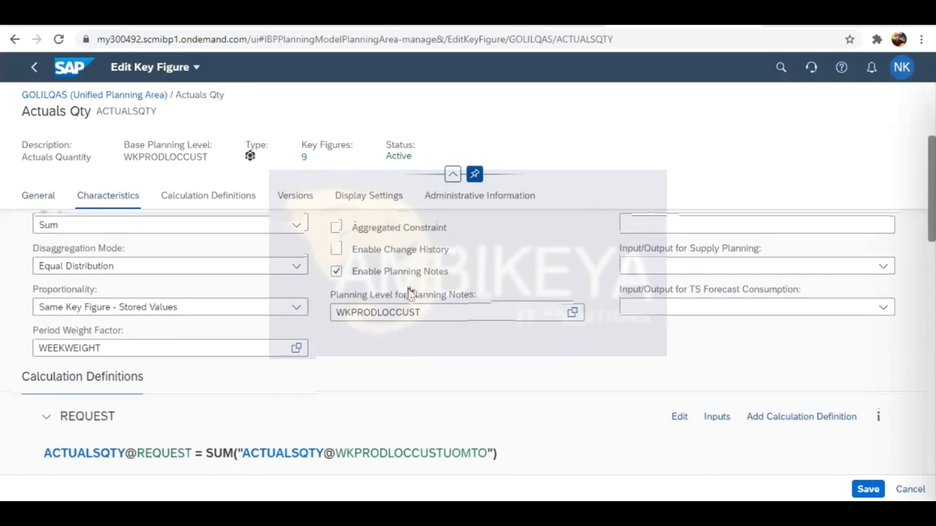
pyautogui.scroll(3, 409, 291)
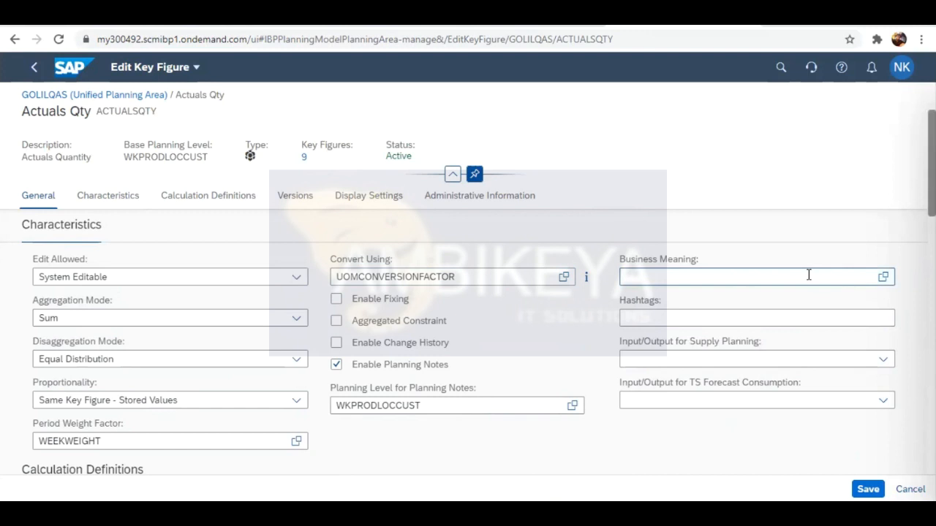
# Browse the available Business Meanings for Actuals Qty through to the end of the list and close it without choosing one.
pyautogui.click(883, 277)
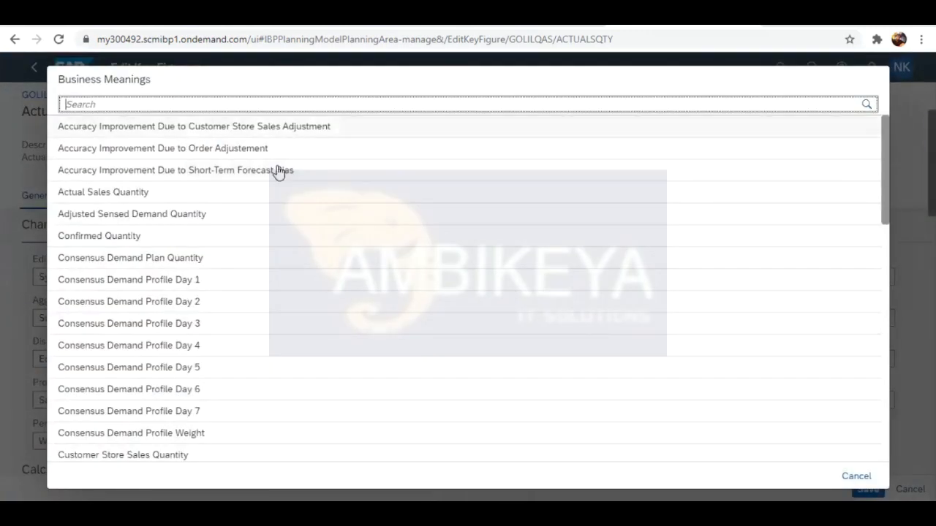
pyautogui.scroll(-10, 277, 175)
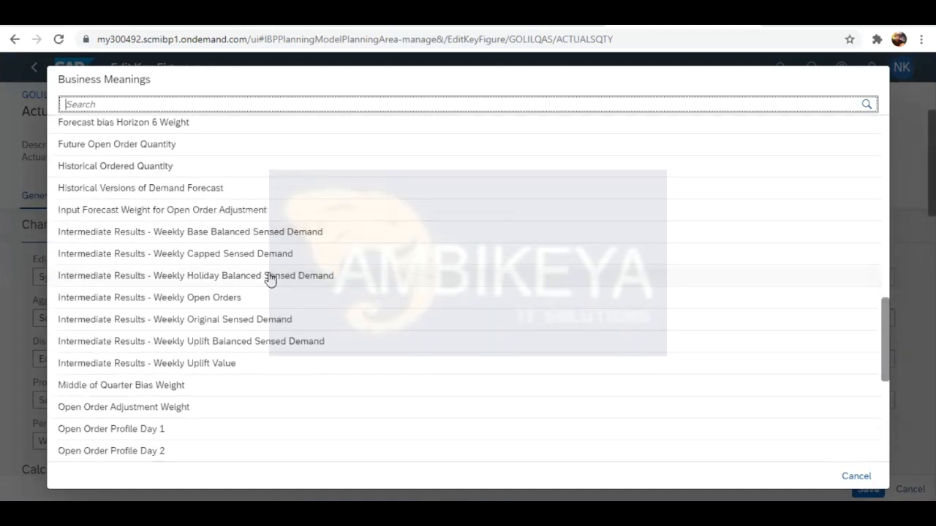
pyautogui.scroll(-5, 268, 278)
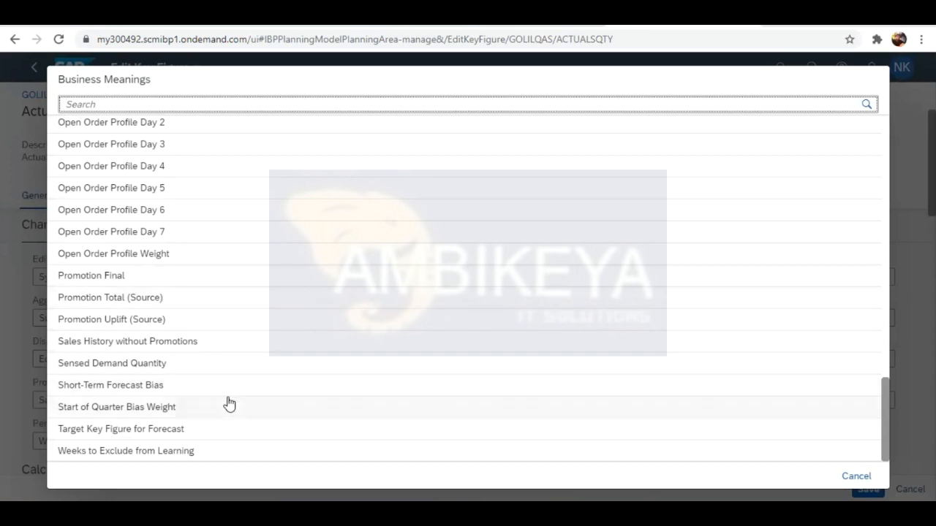
pyautogui.click(854, 479)
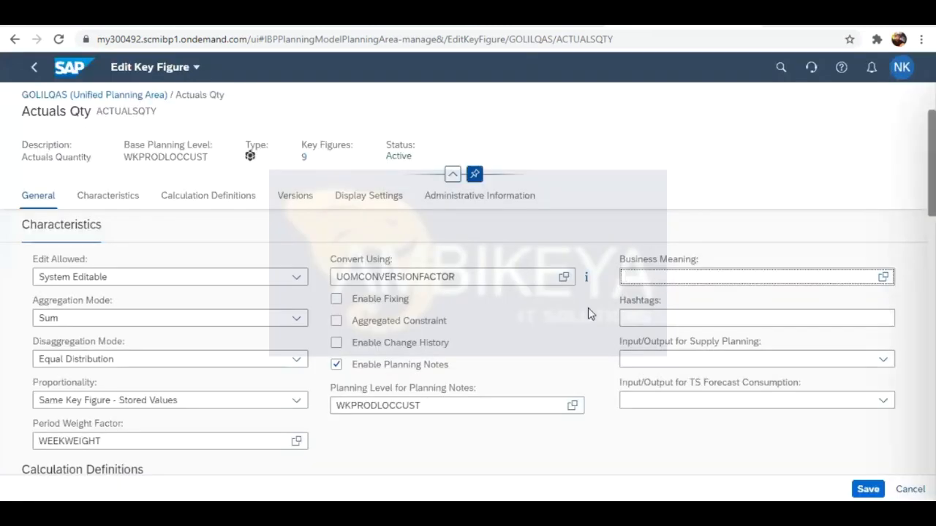
# Add the hashtag #DP to the Actuals Qty key figure.
pyautogui.click(685, 313)
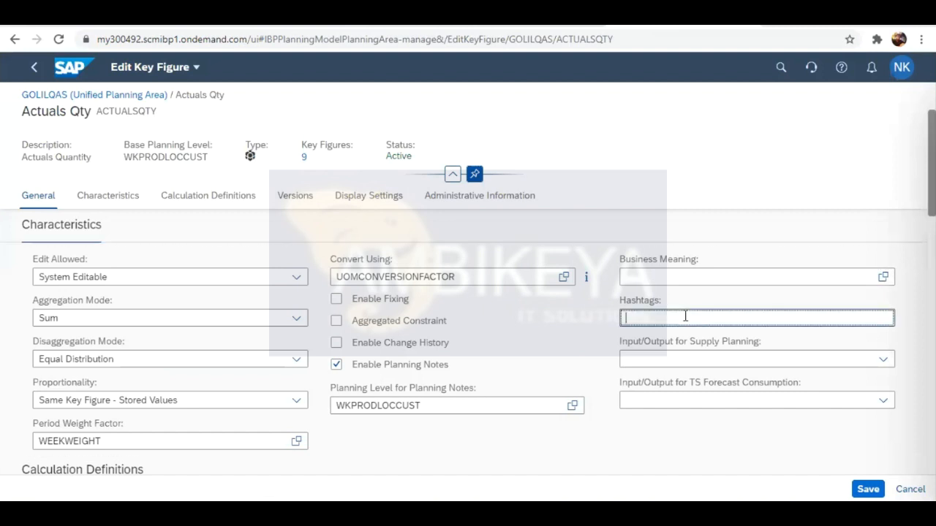
pyautogui.click(595, 236)
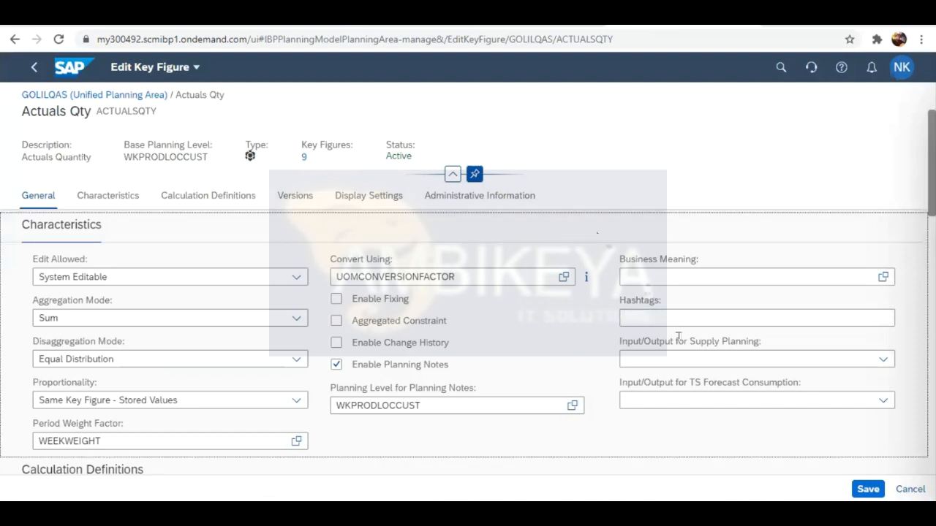
pyautogui.click(660, 322)
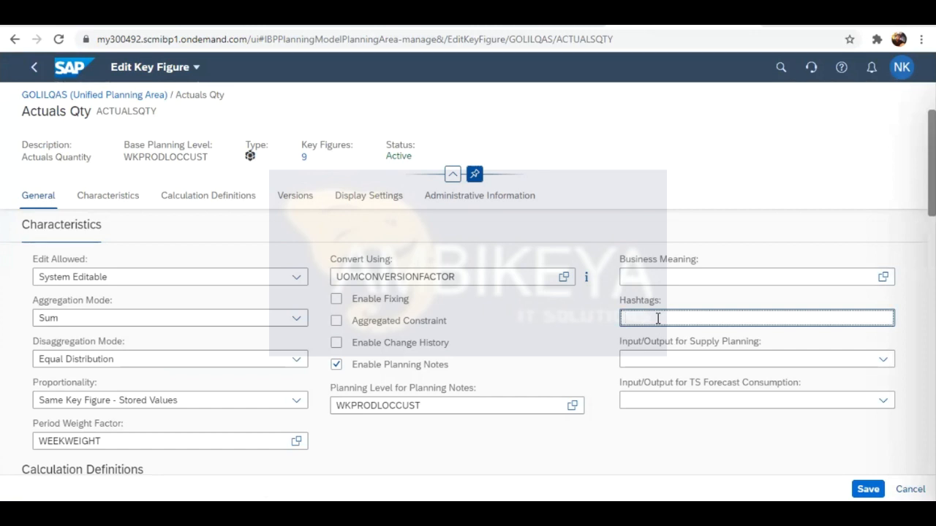
pyautogui.write('#@')
pyautogui.press('BackSpace')
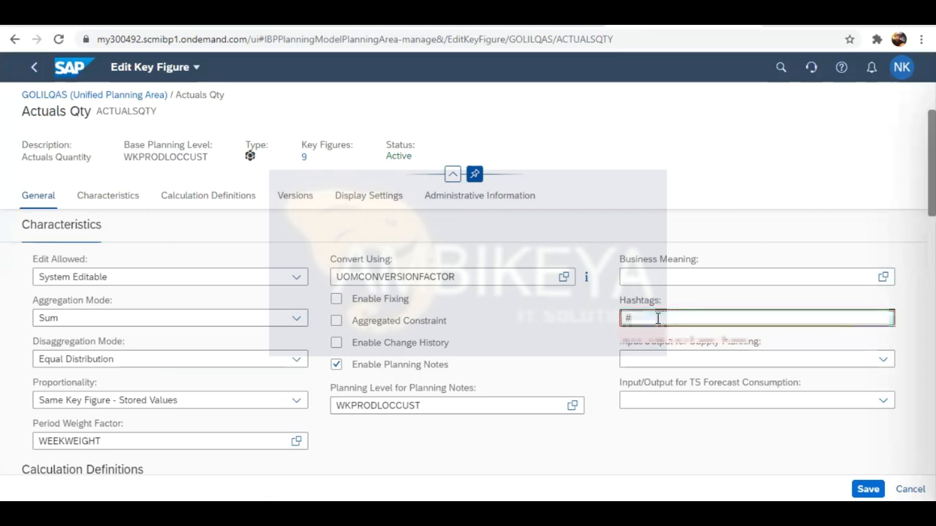
pyautogui.write('d')
pyautogui.press('BackSpace')
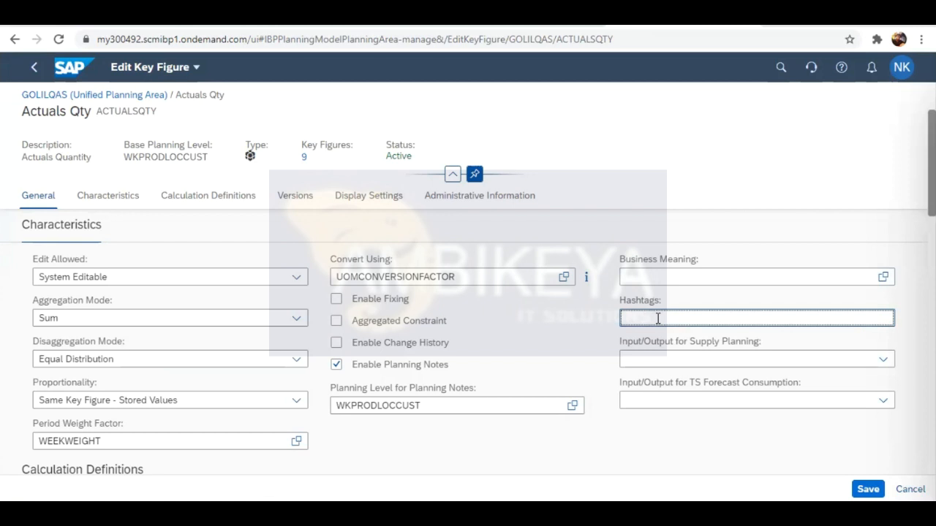
pyautogui.write('#DP')
pyautogui.click(554, 341)
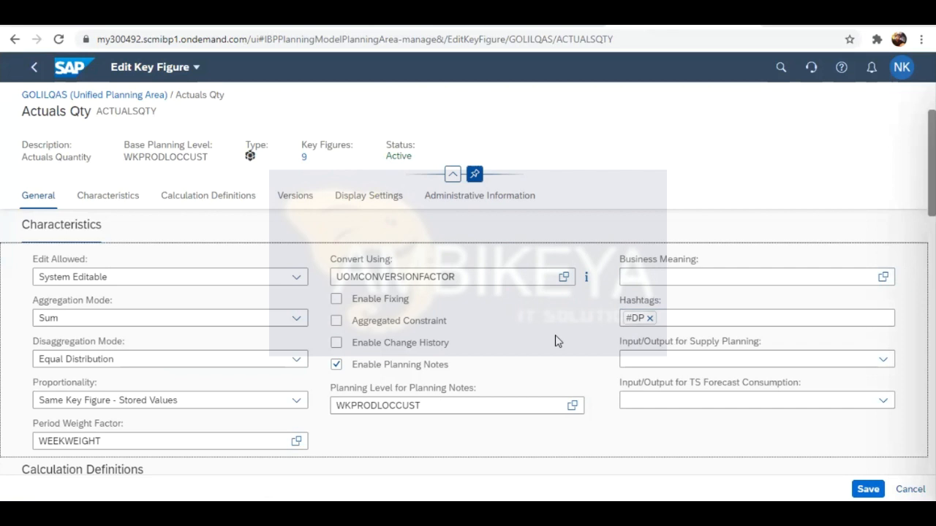
# Remove the #DP hashtag from the Actuals Qty key figure.
pyautogui.click(653, 318)
pyautogui.press('BackSpace')
pyautogui.click(545, 300)
# Check the Input/Output options for Supply Planning and for TS Forecast Consumption on Actuals Qty, leaving both blank.
pyautogui.click(884, 361)
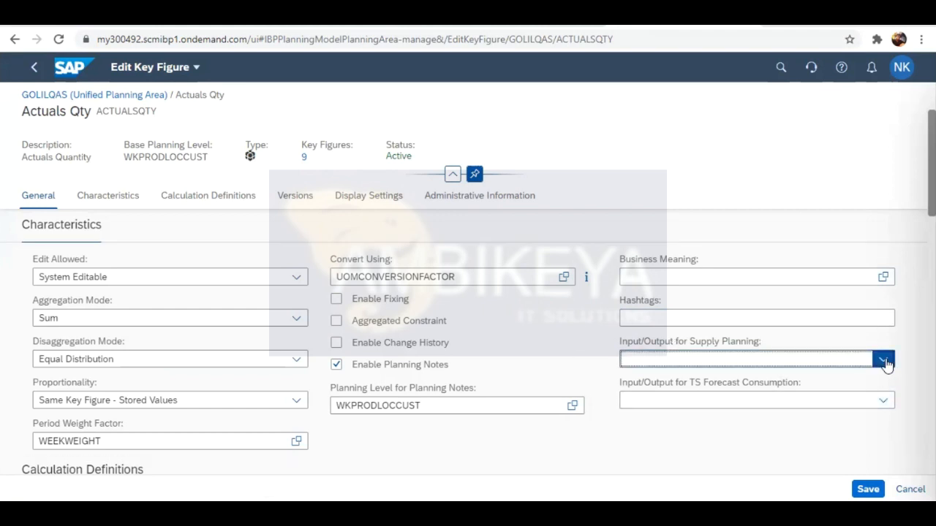
pyautogui.click(561, 360)
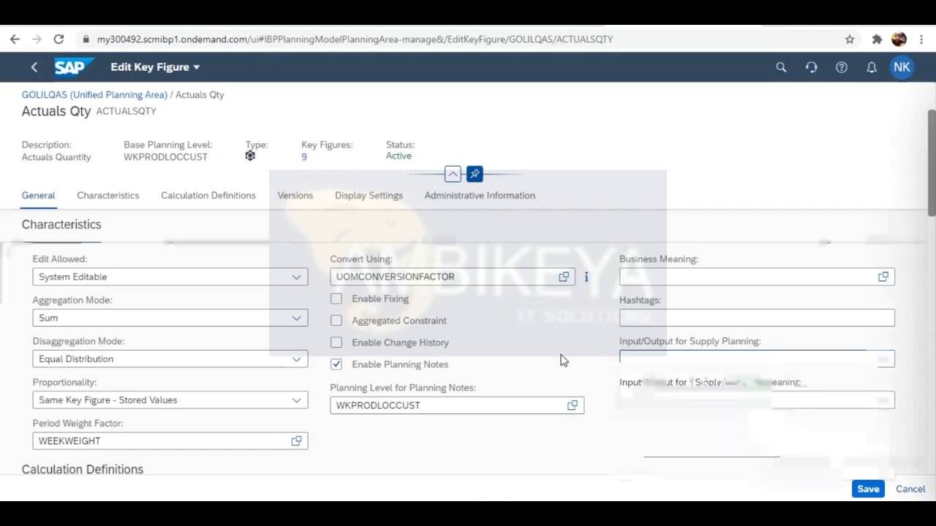
pyautogui.click(882, 361)
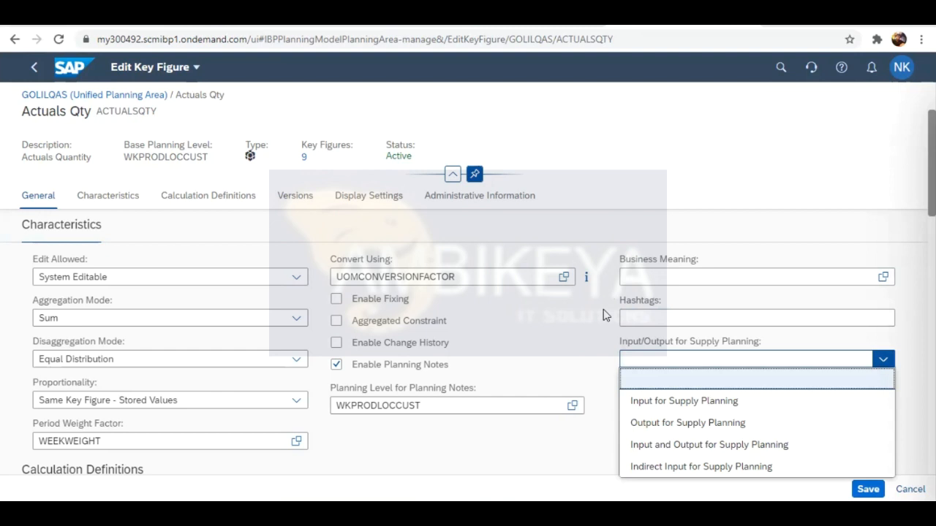
pyautogui.click(554, 363)
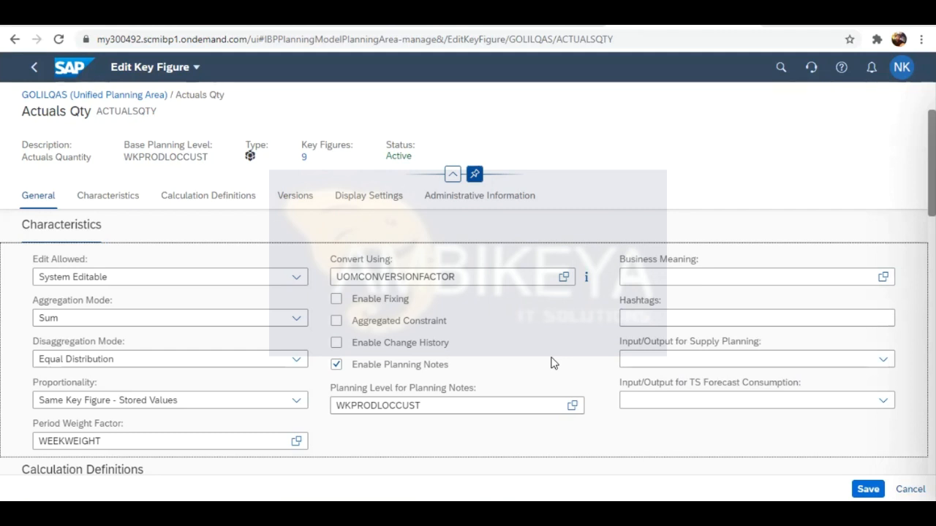
pyautogui.click(882, 358)
pyautogui.click(575, 319)
pyautogui.scroll(-3, 575, 319)
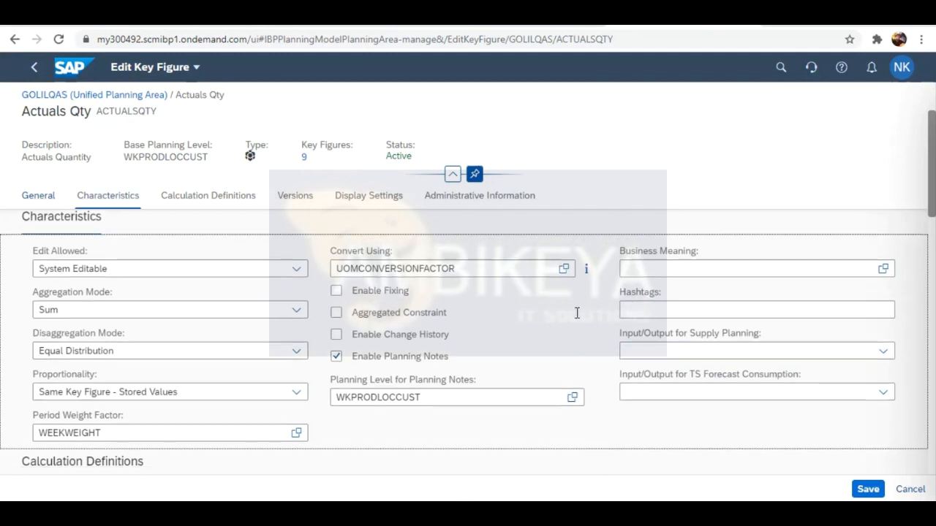
pyautogui.click(883, 253)
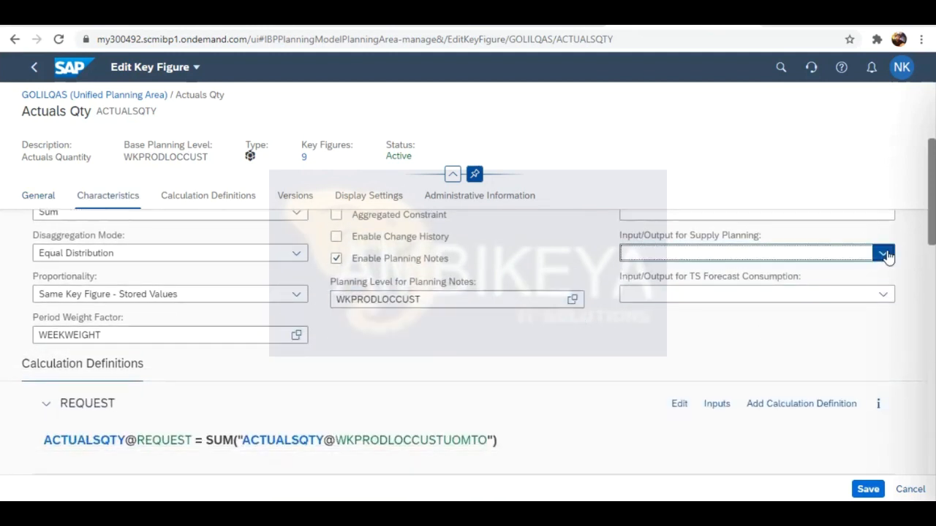
pyautogui.click(550, 381)
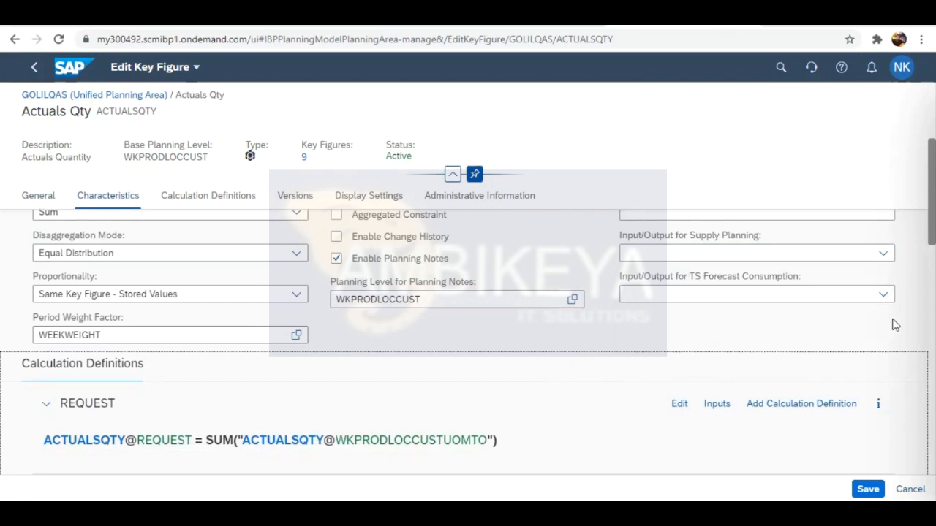
pyautogui.click(883, 295)
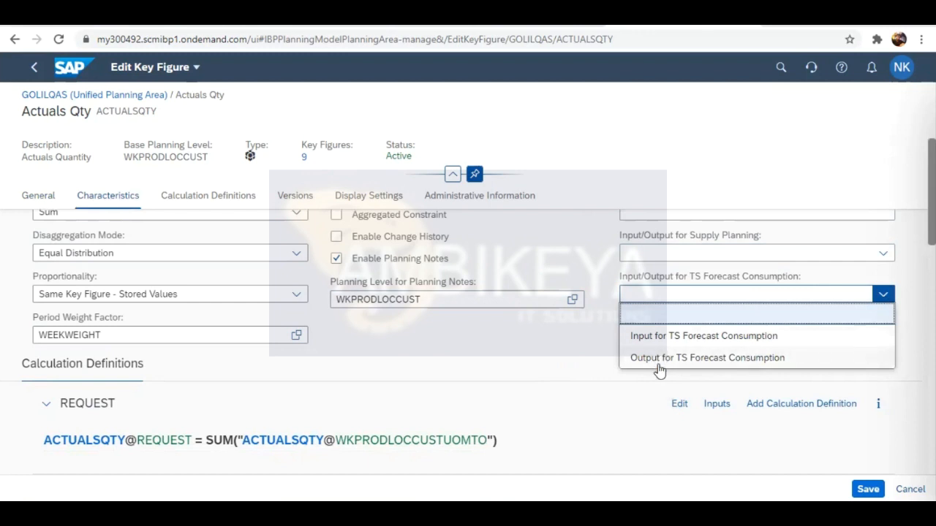
pyautogui.click(553, 348)
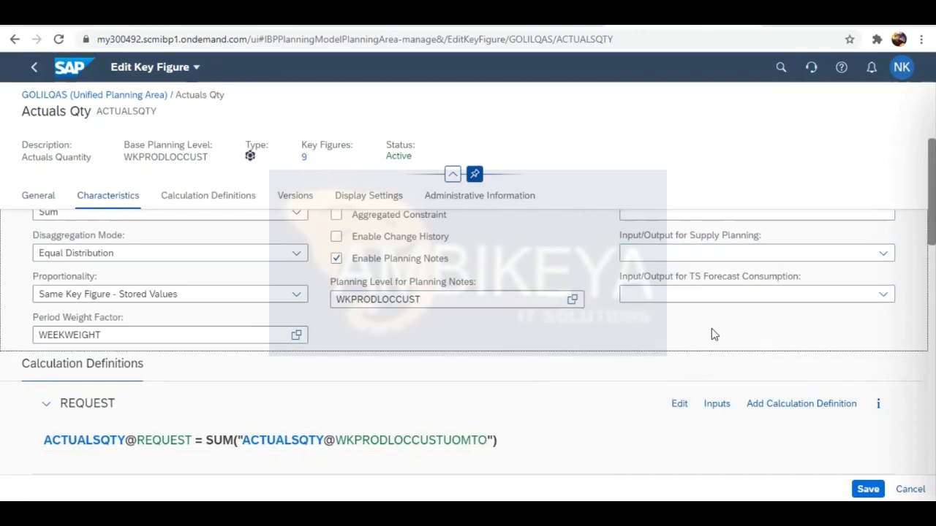
# Leave the Actuals Qty key figure without saving and return to the planning area's key figure list.
pyautogui.scroll(3, 570, 245)
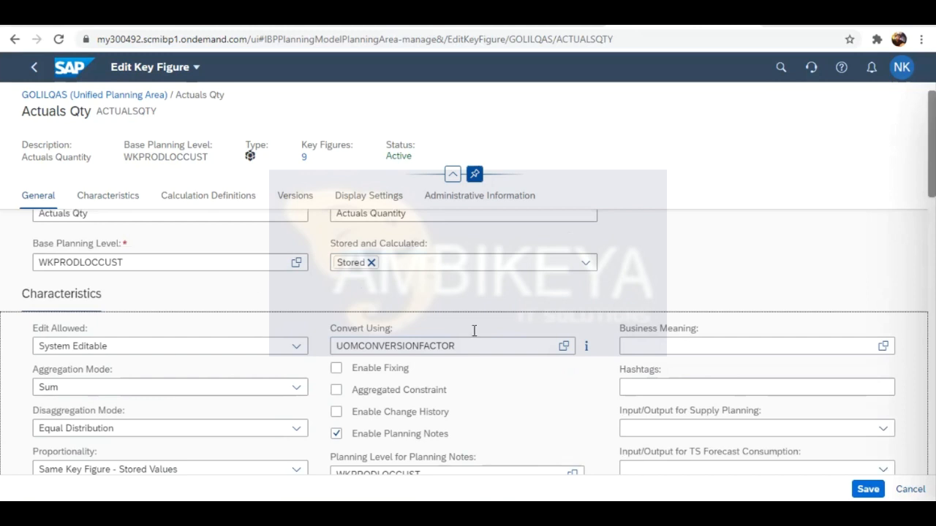
pyautogui.scroll(-4, 595, 383)
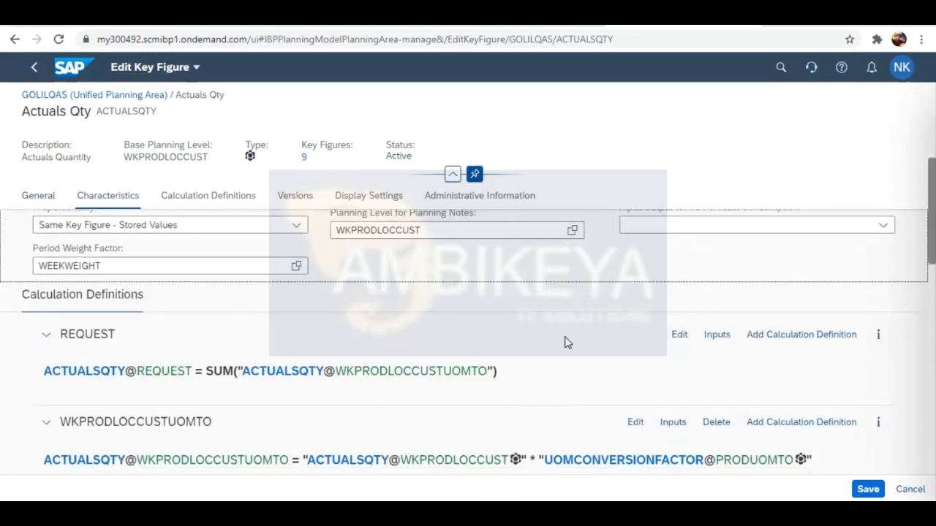
pyautogui.scroll(3, 567, 342)
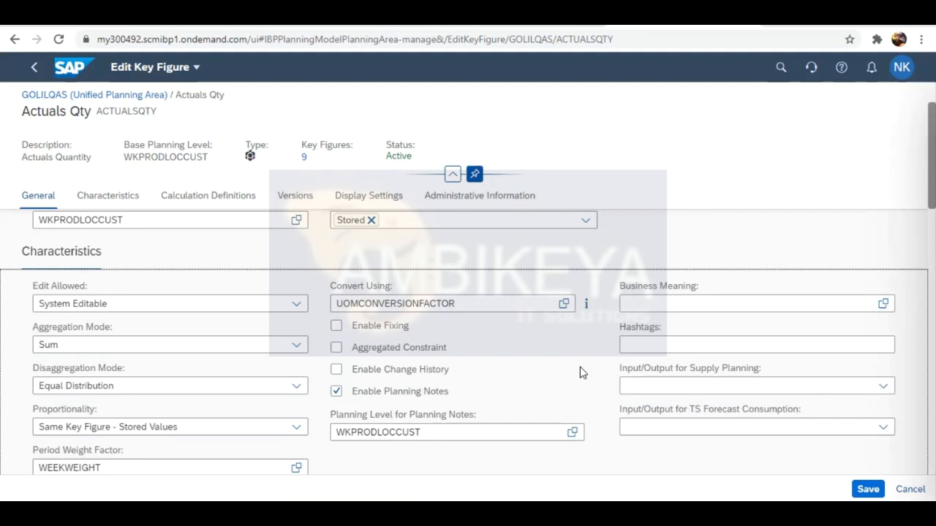
pyautogui.click(34, 67)
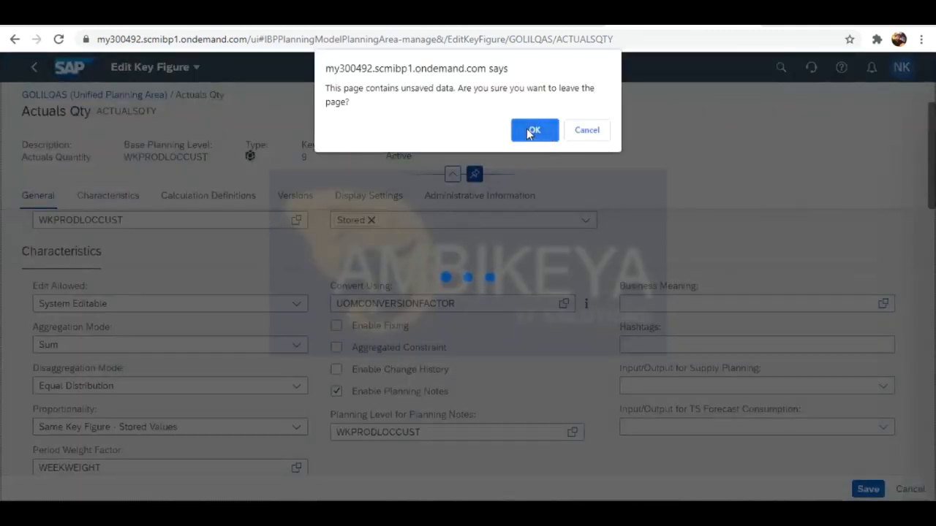
pyautogui.click(536, 129)
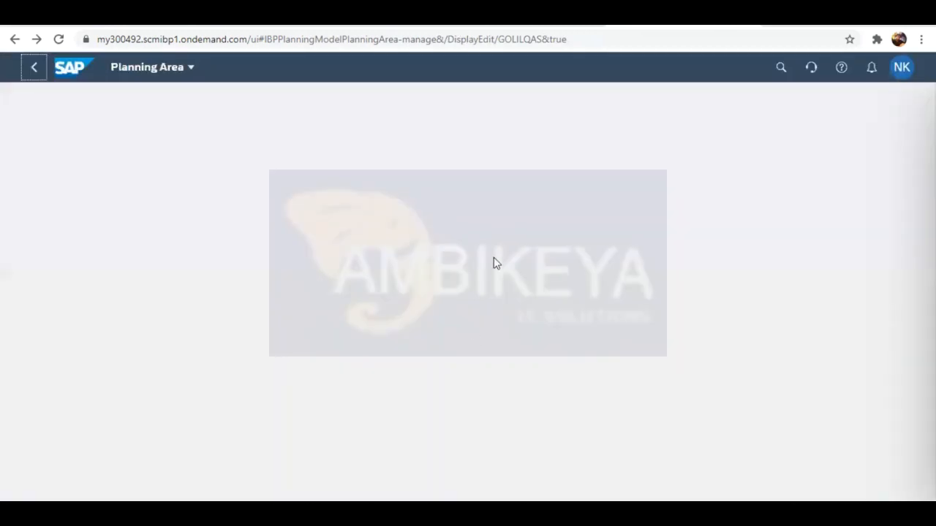
# Search the planning area's key figures for OPEN.
pyautogui.click(588, 188)
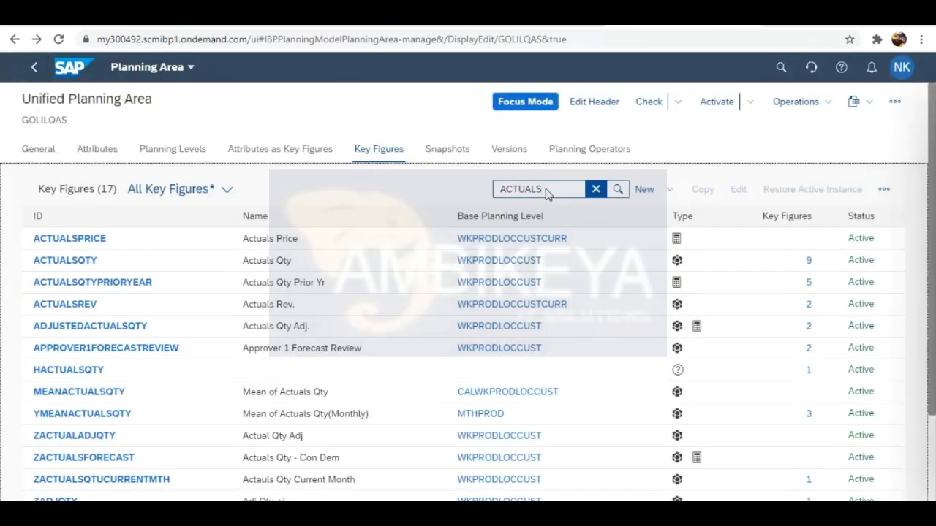
pyautogui.write('OPE')
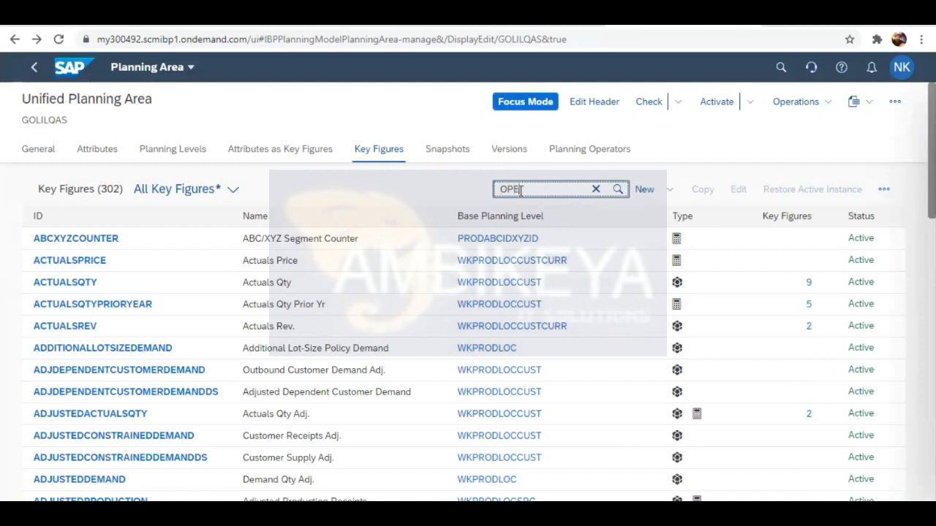
pyautogui.write('N')
pyautogui.press('Return')
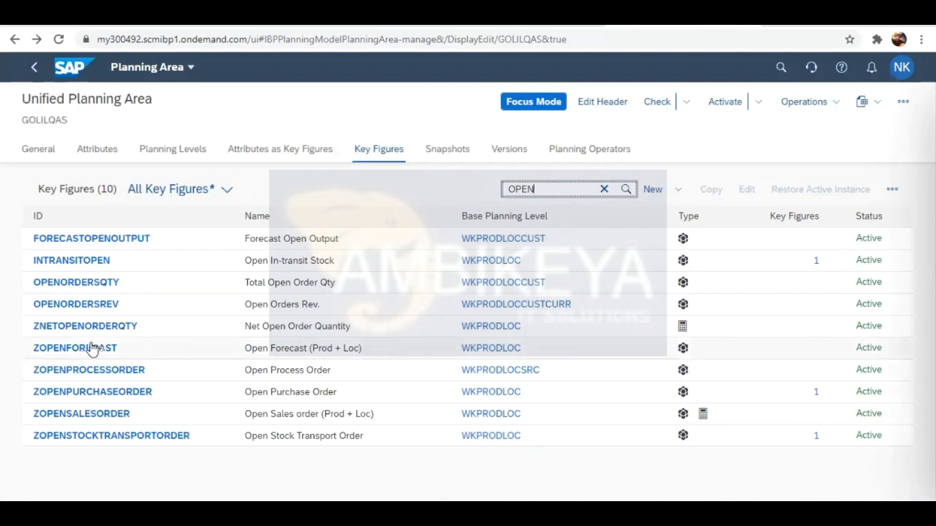
# Open ZOPENFORECAST for editing, check its Input/Output for TS Forecast Consumption and base planning level, and return to the key figure list.
pyautogui.click(305, 245)
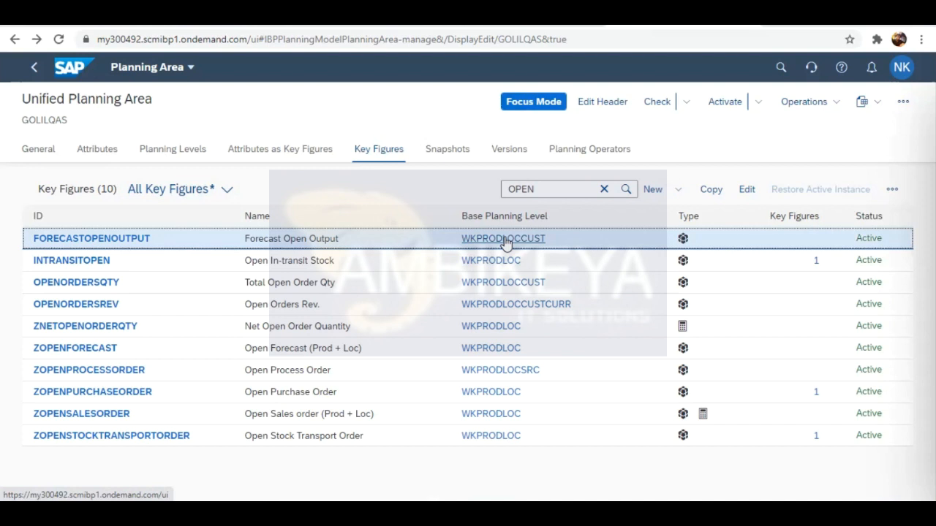
pyautogui.click(384, 352)
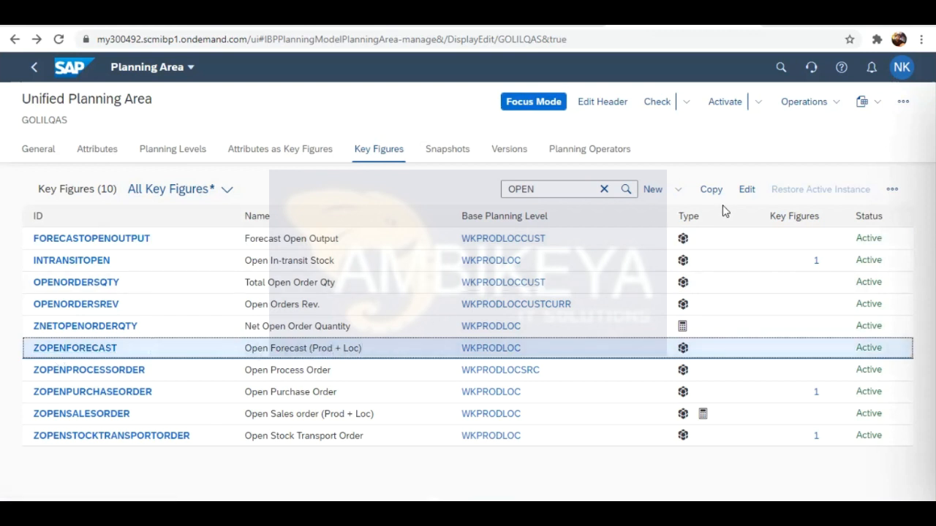
pyautogui.click(746, 190)
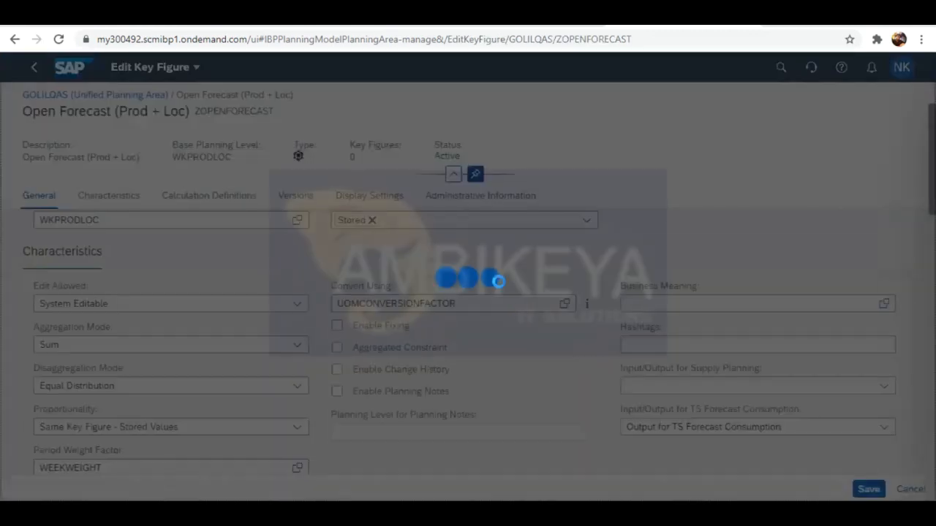
pyautogui.scroll(-3, 522, 310)
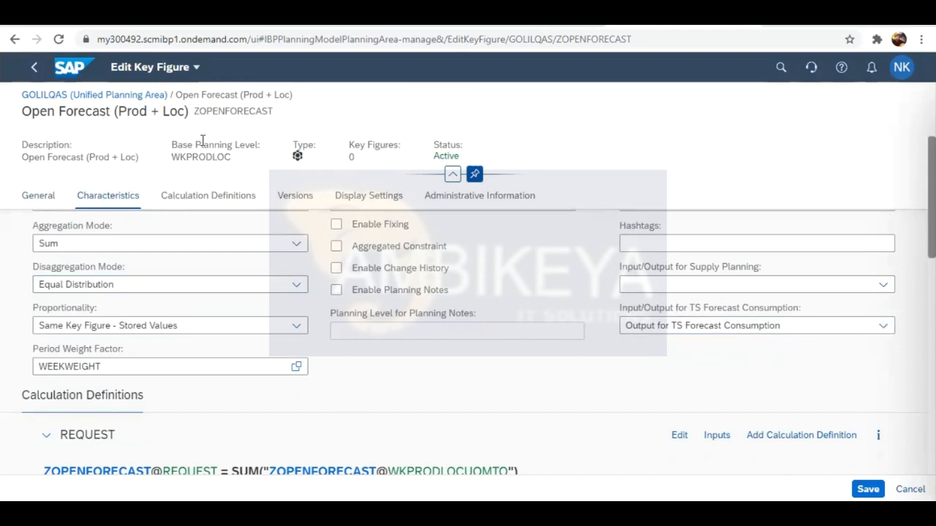
pyautogui.click(33, 73)
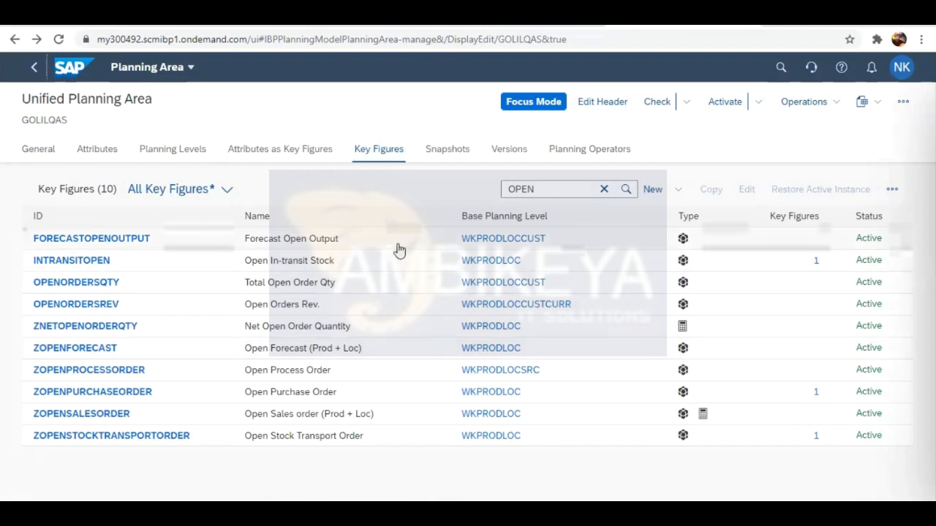
# Open FORECASTOPENOUTPUT for editing, check its Input/Output for TS Forecast Consumption and base planning level, and return to the list.
pyautogui.click(398, 245)
pyautogui.click(756, 193)
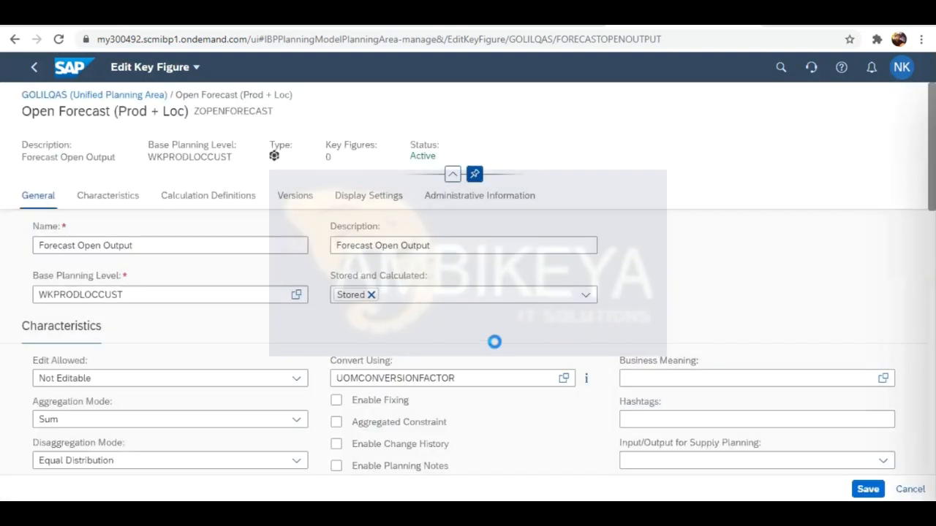
pyautogui.scroll(-4, 497, 350)
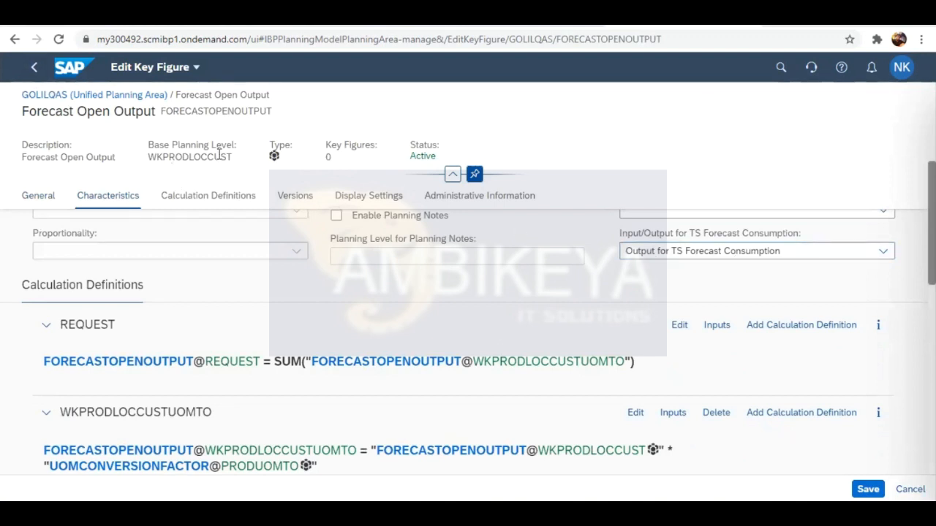
pyautogui.click(31, 68)
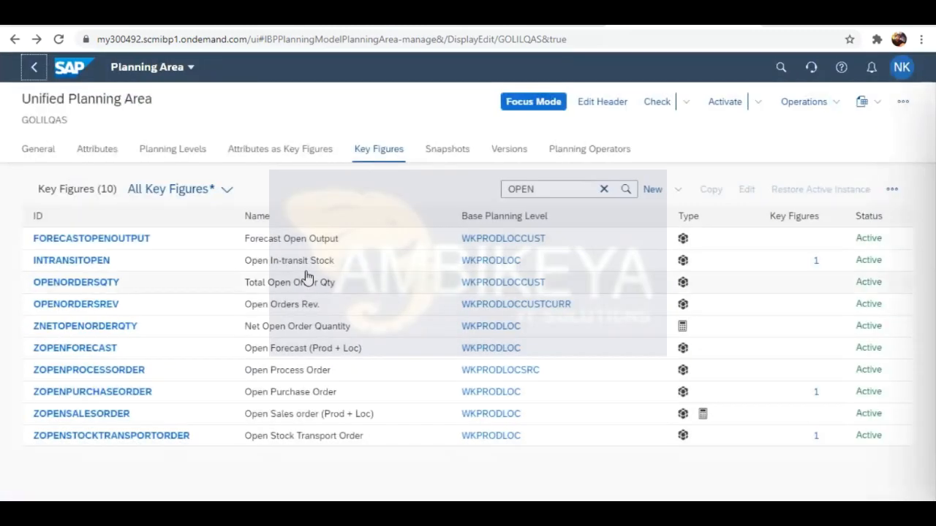
pyautogui.click(231, 411)
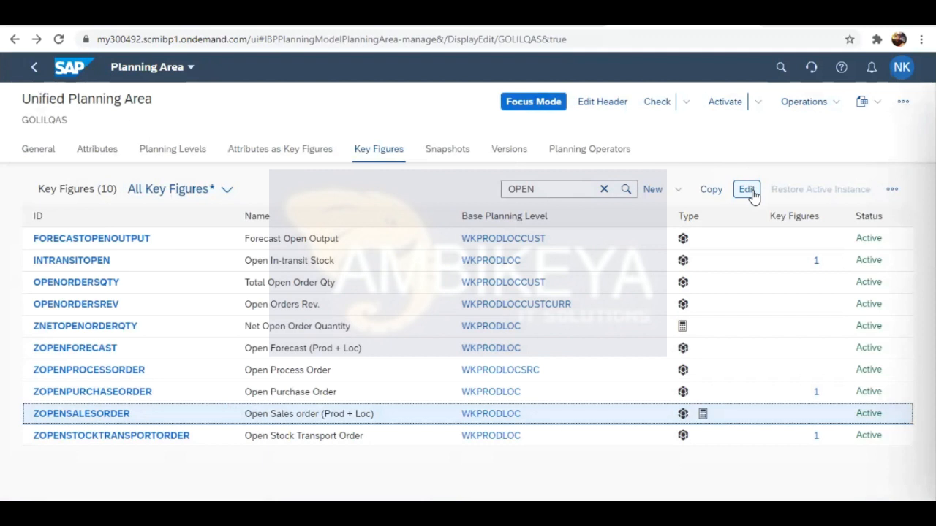
pyautogui.click(400, 352)
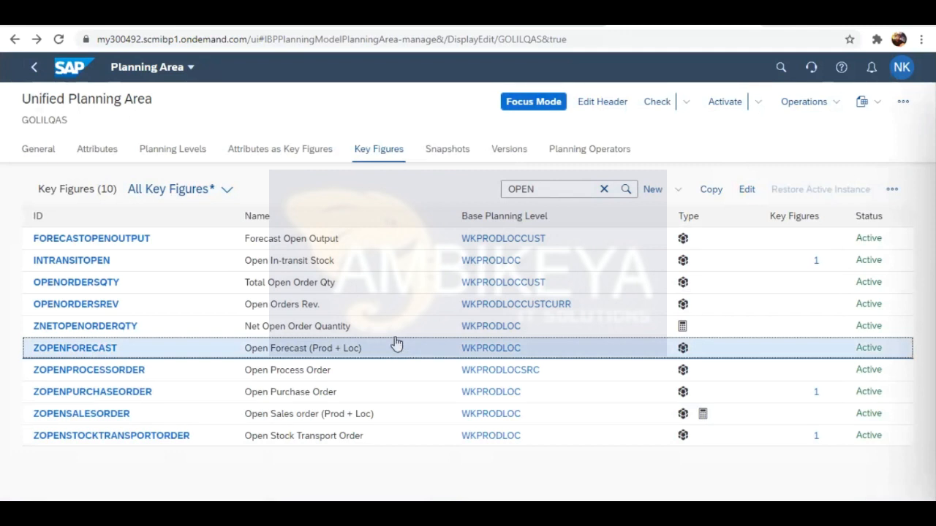
pyautogui.click(336, 122)
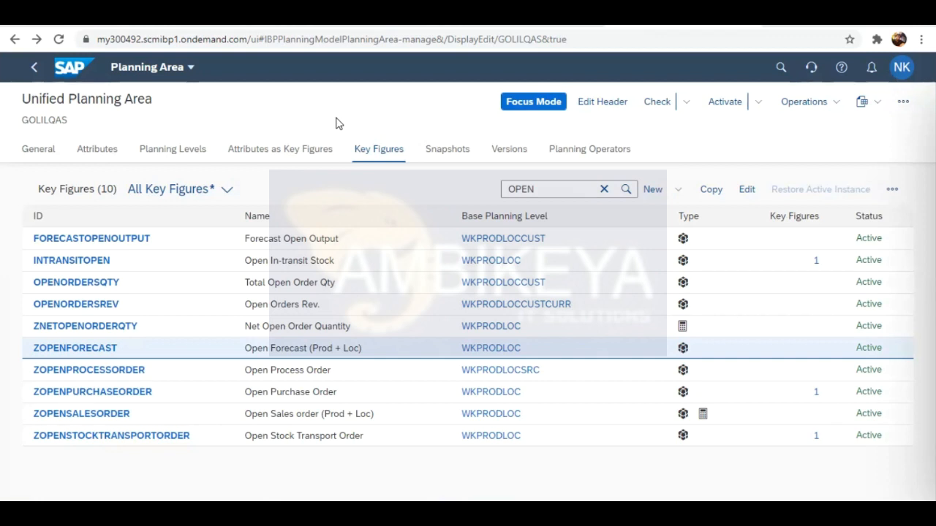
# Search the key figures for ACTUALS and open ACTUALSQTY for editing.
pyautogui.click(604, 190)
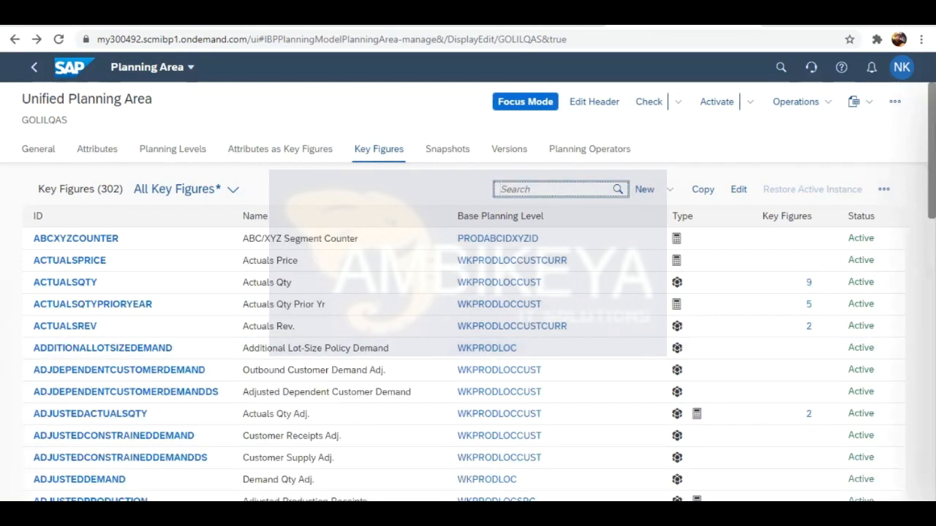
pyautogui.write('ACTUA')
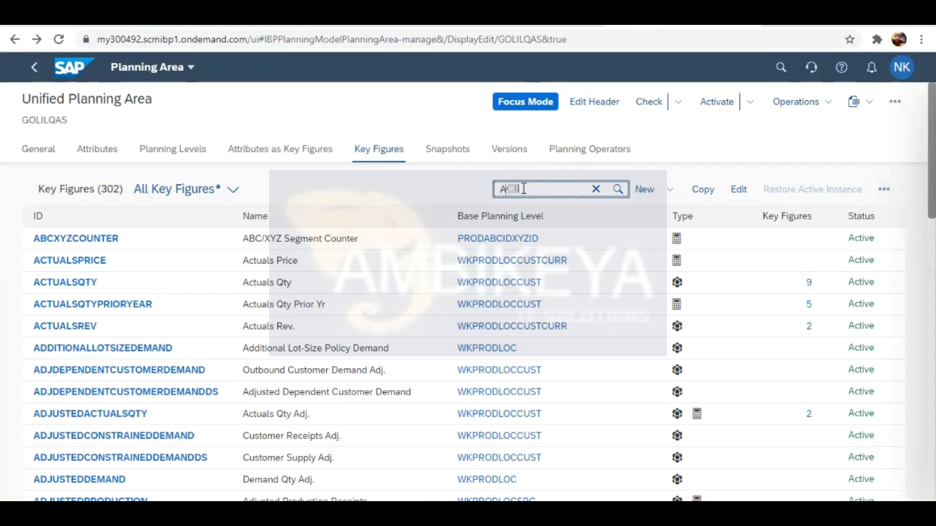
pyautogui.write('LS')
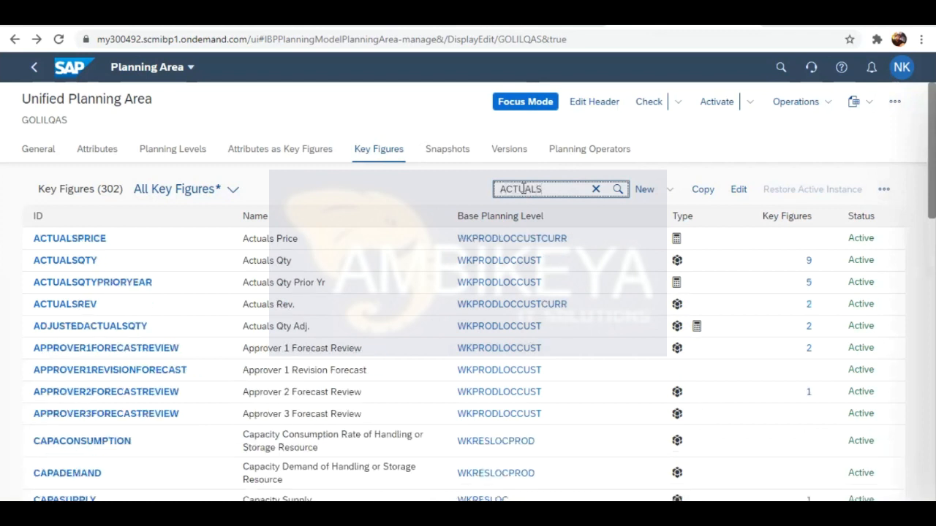
pyautogui.click(357, 267)
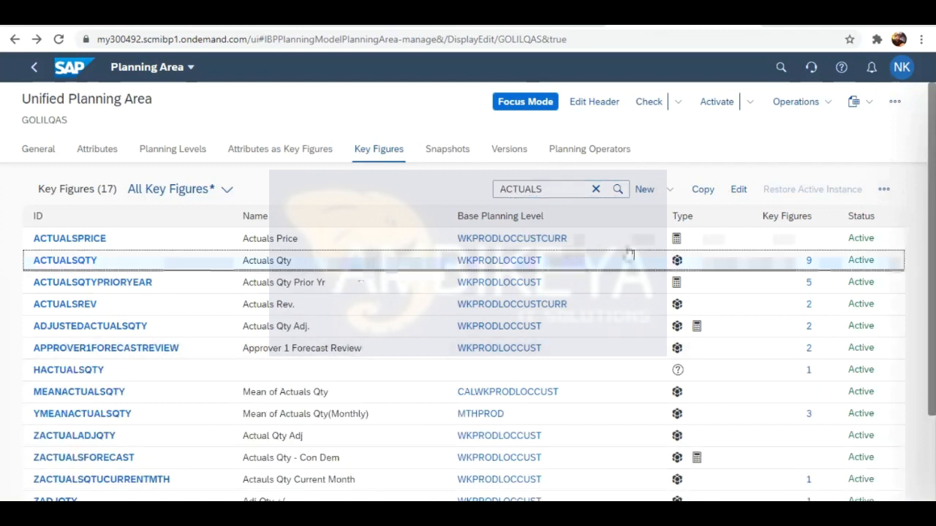
pyautogui.click(737, 192)
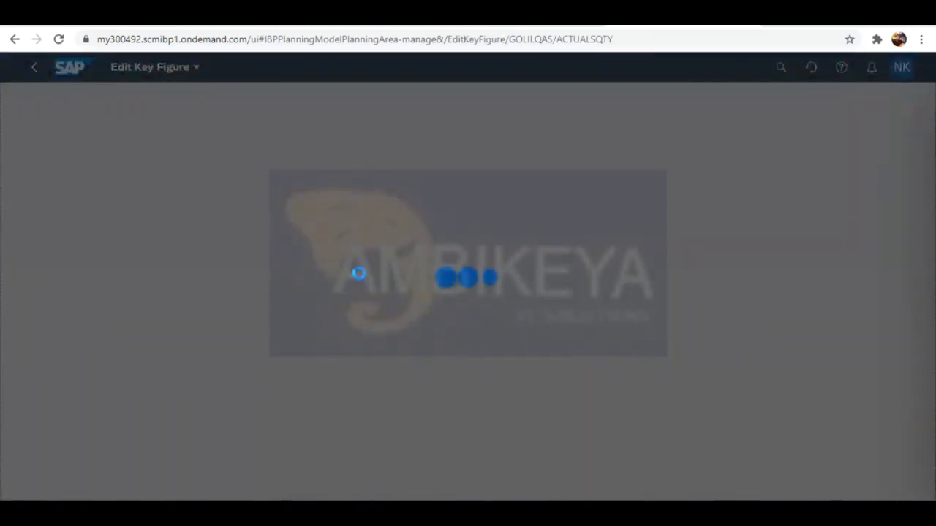
# Review the calculation definitions of Actuals Qty and its Aggregation Mode setting in the characteristics.
pyautogui.scroll(-10, 317, 336)
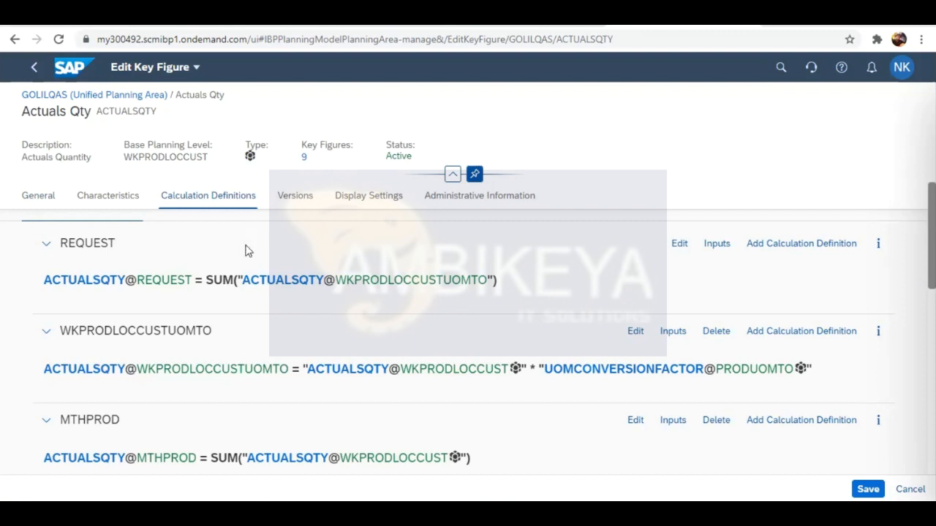
pyautogui.scroll(5, 246, 251)
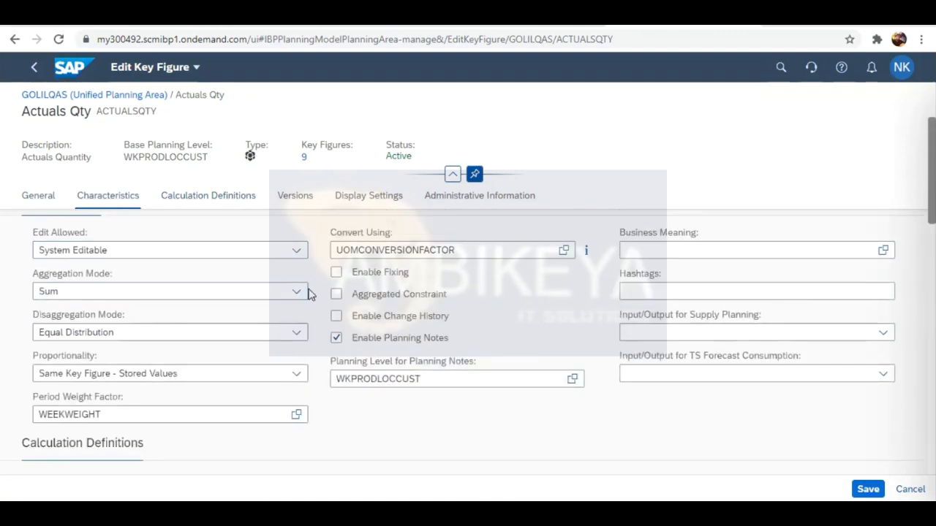
pyautogui.click(296, 291)
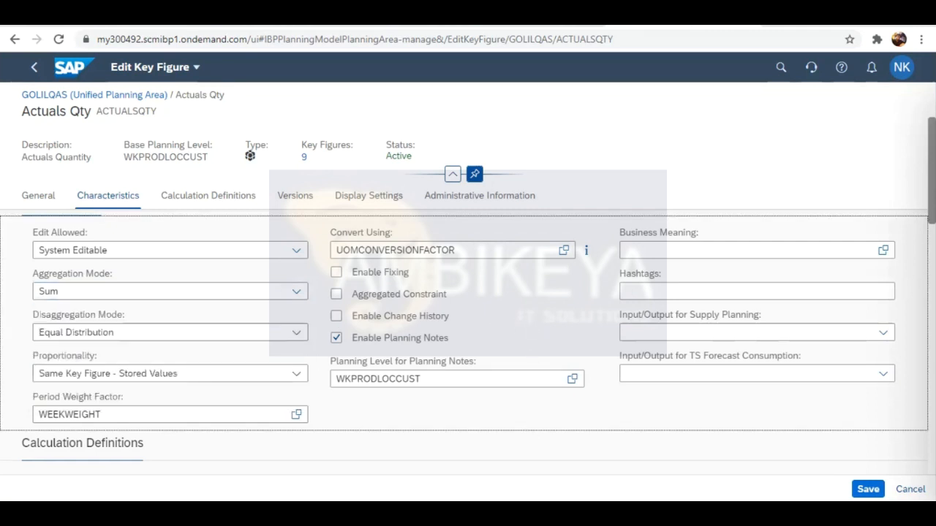
# Switch to the Excel workbook and set the TW2 quantity in cell C6 of Sheet2 to 50.
pyautogui.hotkey('alt', 'Tab')
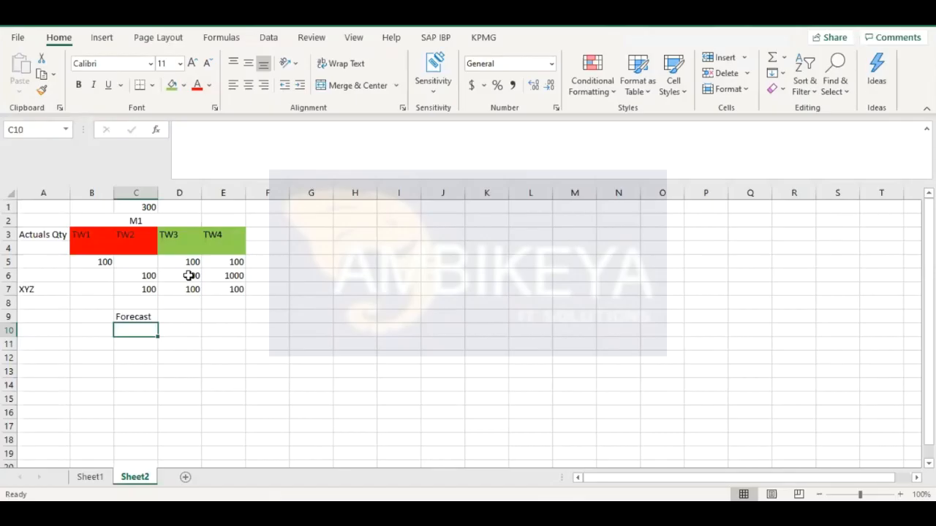
pyautogui.doubleClick(154, 277)
pyautogui.press('BackSpace')
pyautogui.press('BackSpace')
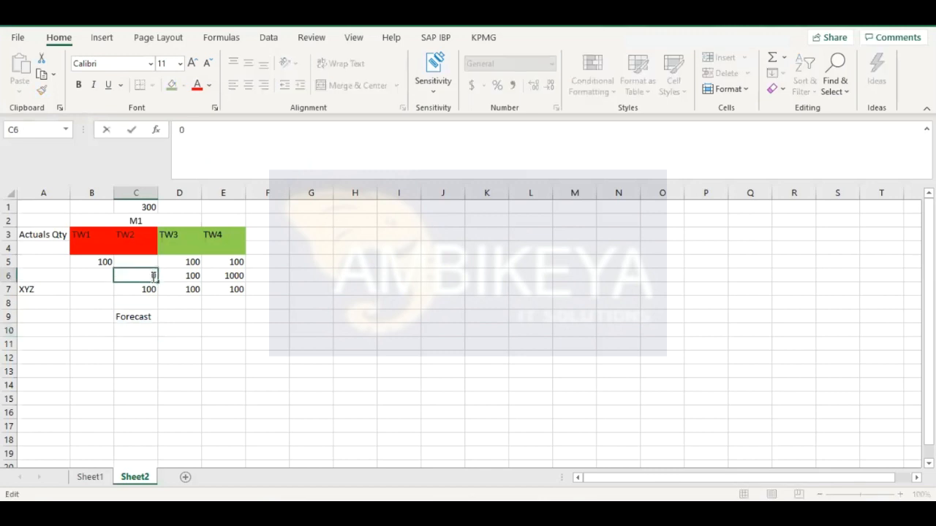
pyautogui.write('5')
pyautogui.click(152, 341)
pyautogui.click(144, 273)
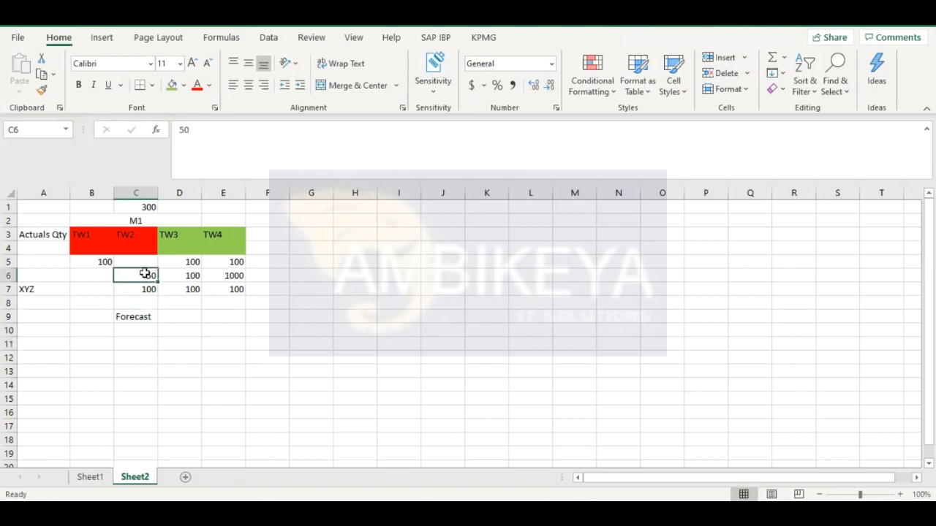
# Set the month M1 quantity in cell C1 to 50 and compare it with the weekly values in row 6.
pyautogui.click(135, 223)
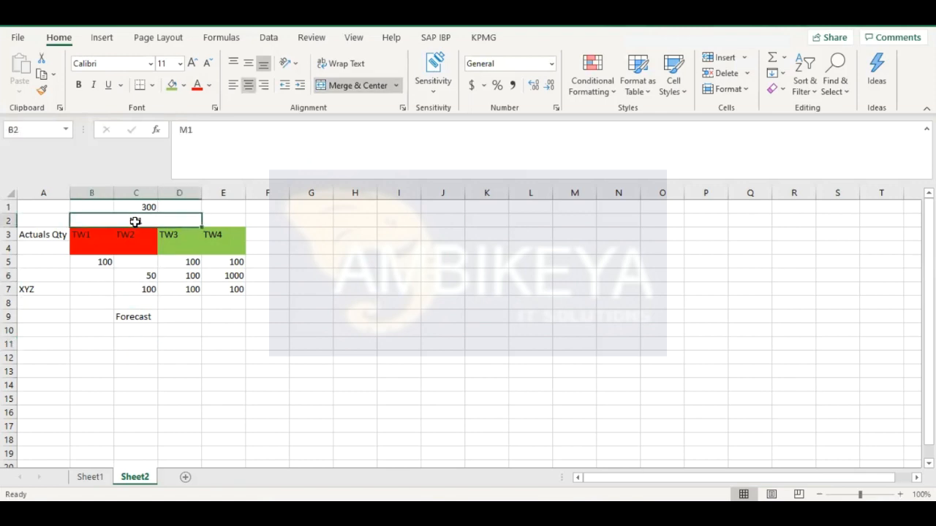
pyautogui.click(142, 278)
pyautogui.click(136, 219)
pyautogui.click(146, 207)
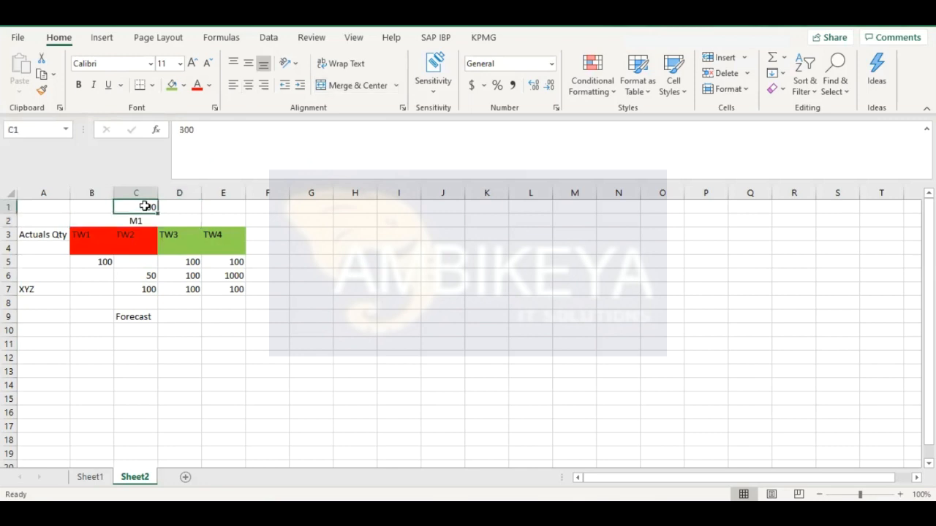
pyautogui.write('50')
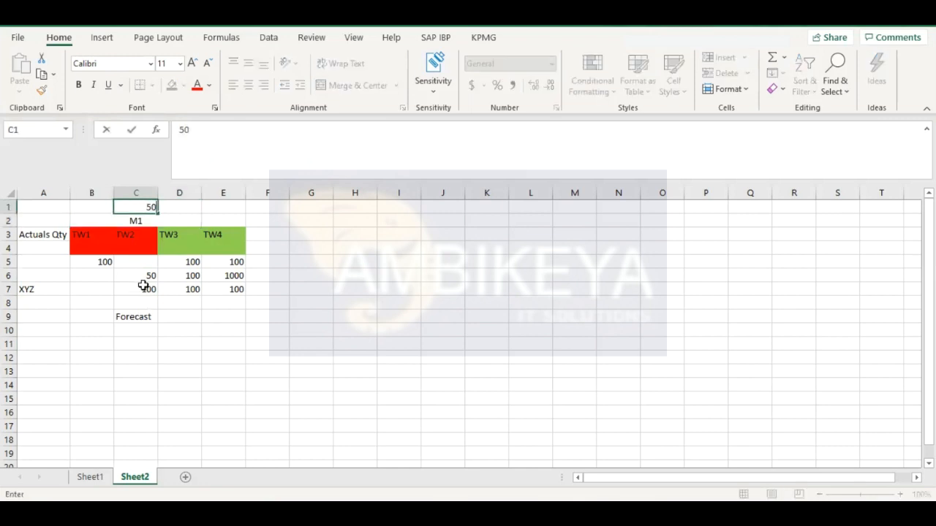
pyautogui.click(142, 287)
pyautogui.click(144, 275)
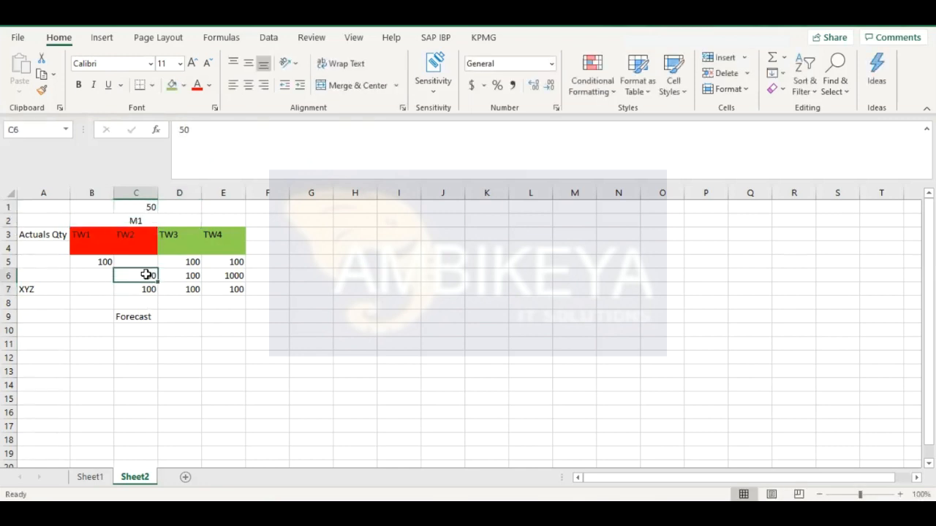
pyautogui.click(193, 274)
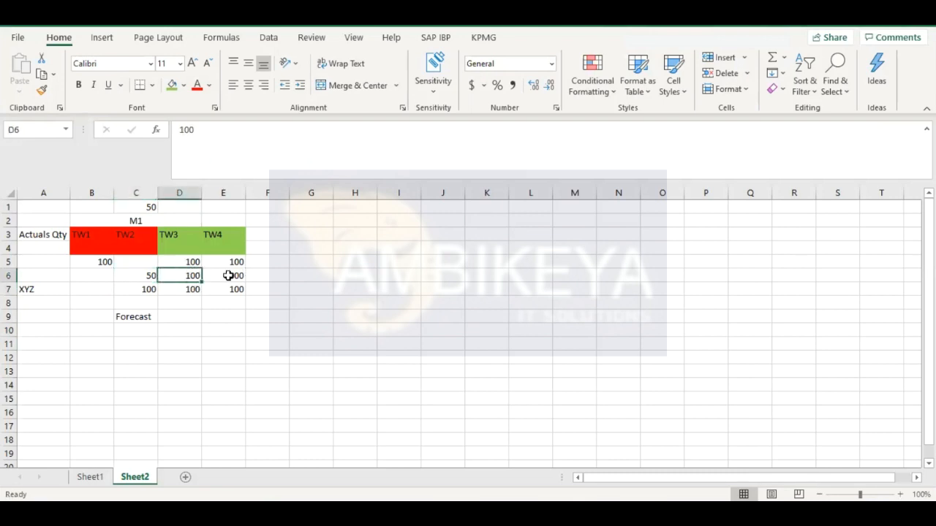
# Check the TW4 quantity in cell E6 and set the month M1 quantity in cell C1 to 1000.
pyautogui.click(228, 276)
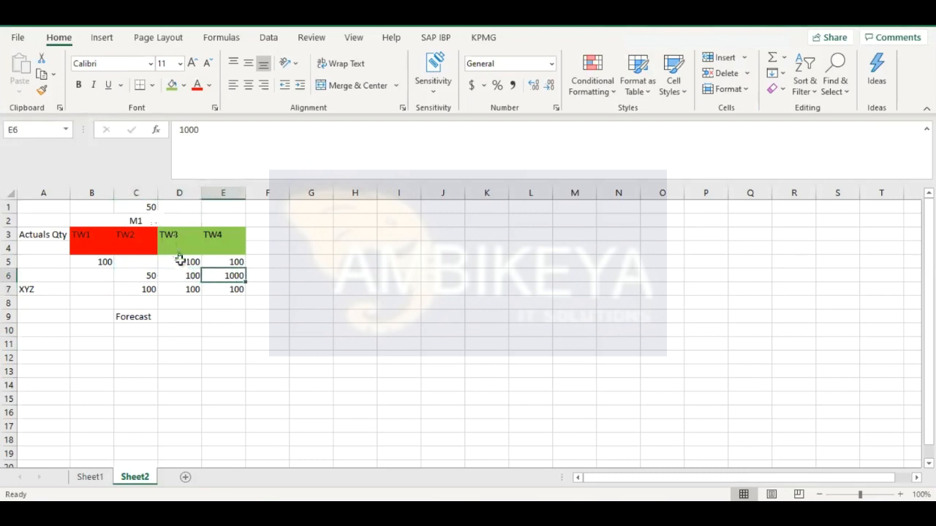
pyautogui.click(144, 205)
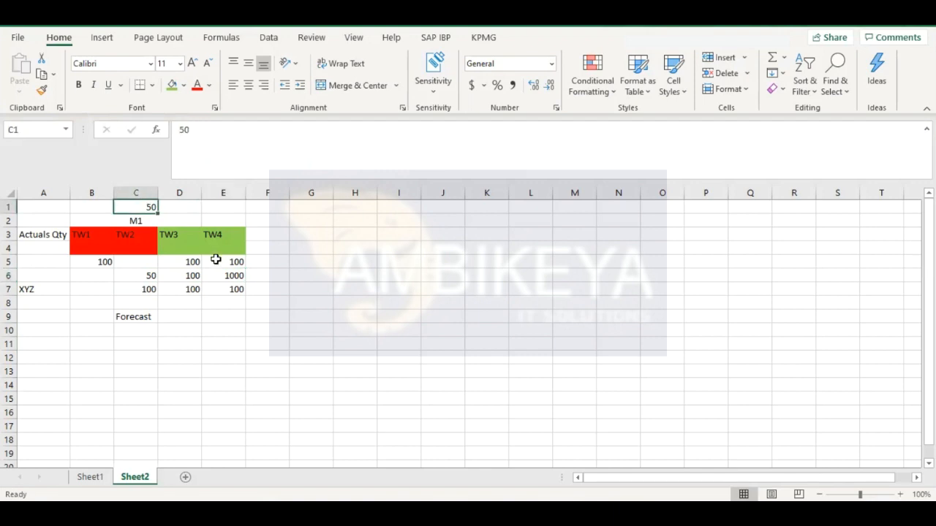
pyautogui.write('1000')
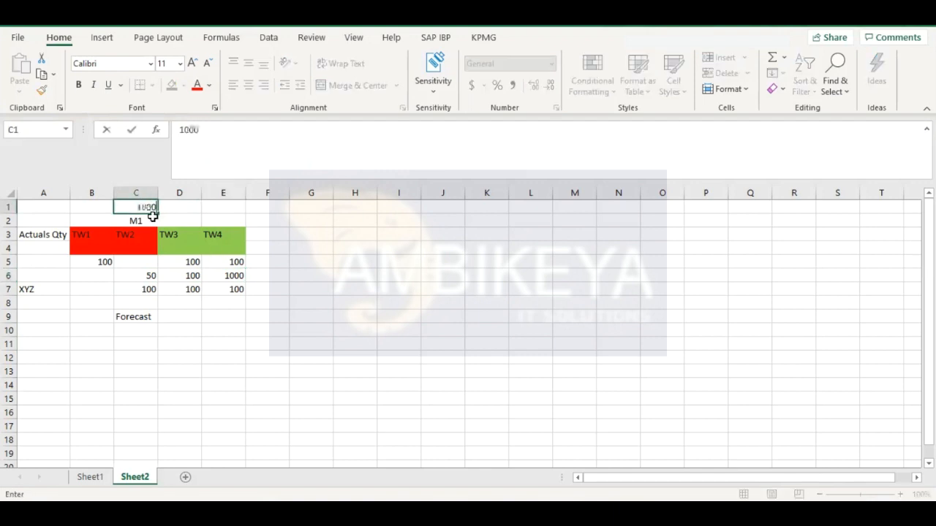
pyautogui.click(208, 315)
# Select the weekly XYZ quantities for TW2 to TW4 in cells C7:E7.
pyautogui.moveTo(191, 304); pyautogui.dragTo(146, 288)
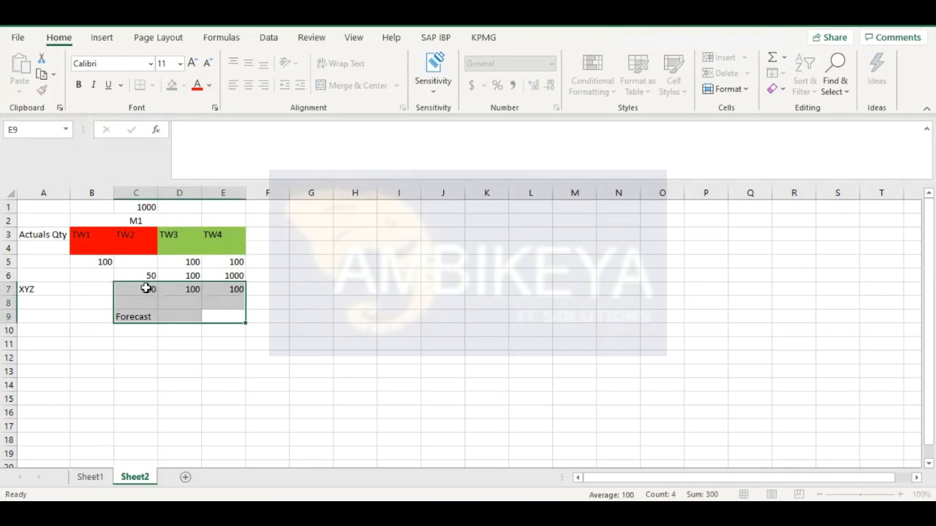
pyautogui.click(146, 289)
pyautogui.hotkey('shift', 'Right')
pyautogui.hotkey('shift', 'Right')
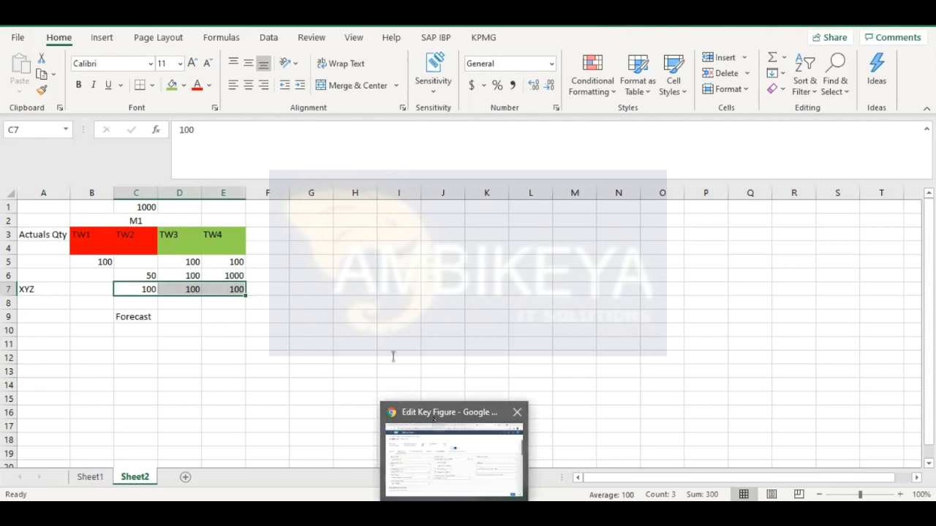
# Switch to SAP IBP in the browser and open the REQUEST calculation definition of Actuals Qty for editing.
pyautogui.click(437, 428)
pyautogui.scroll(-4, 384, 328)
pyautogui.scroll(2, 249, 283)
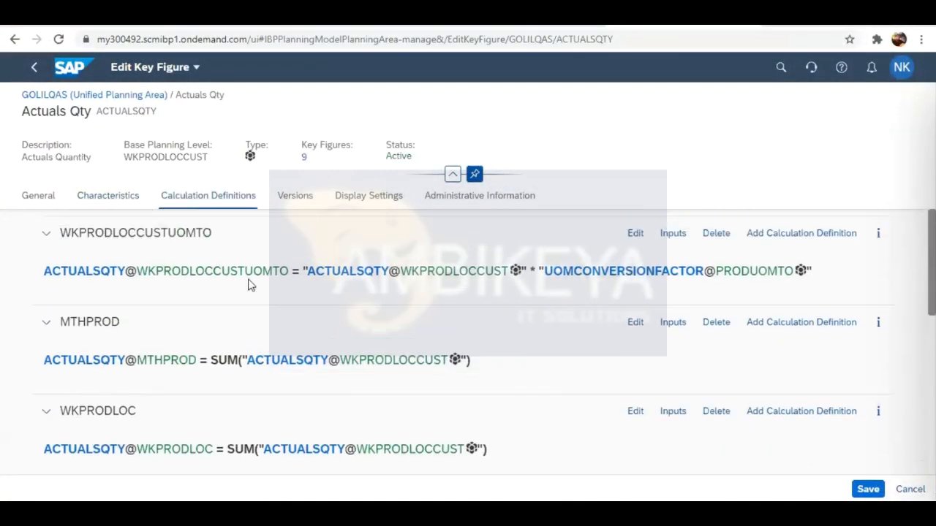
pyautogui.scroll(1, 248, 284)
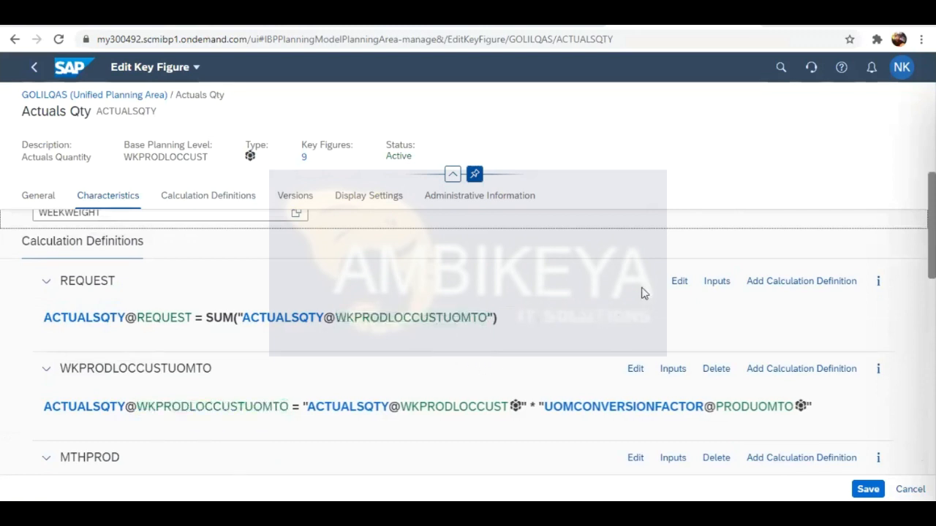
pyautogui.click(671, 287)
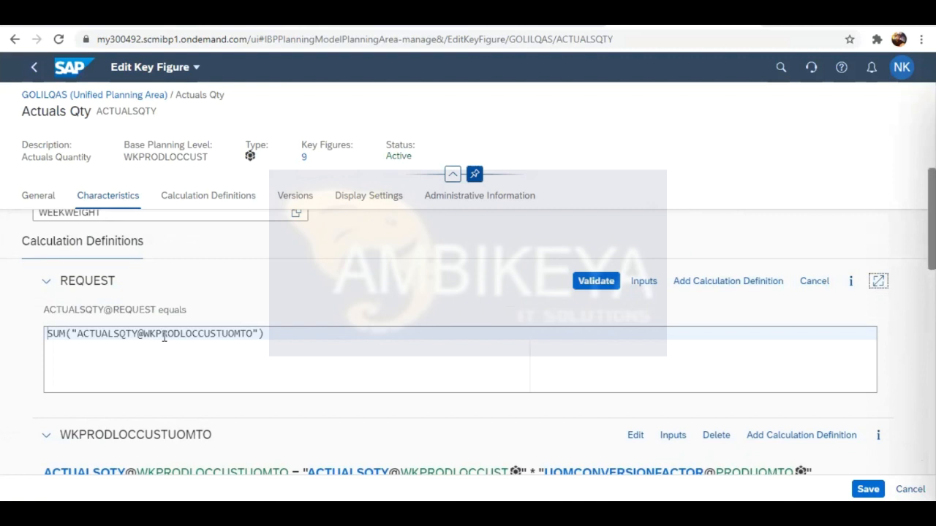
pyautogui.click(251, 334)
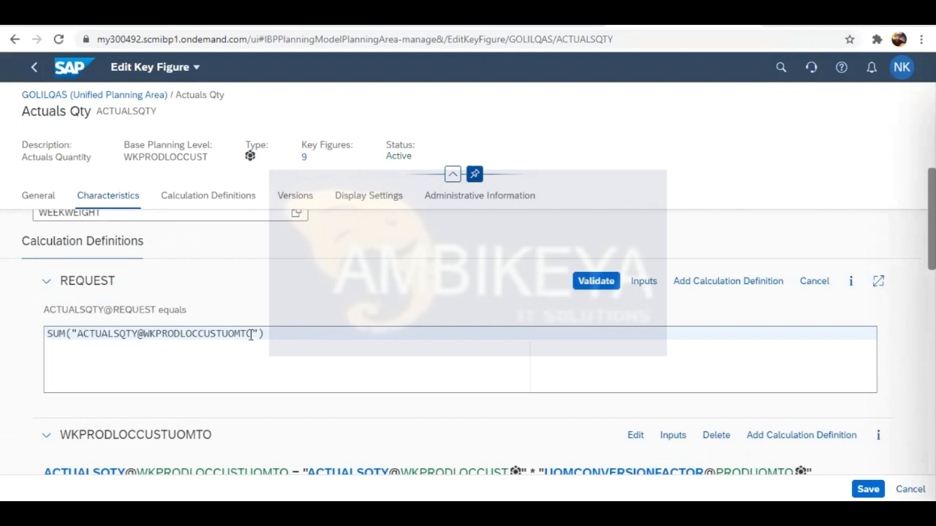